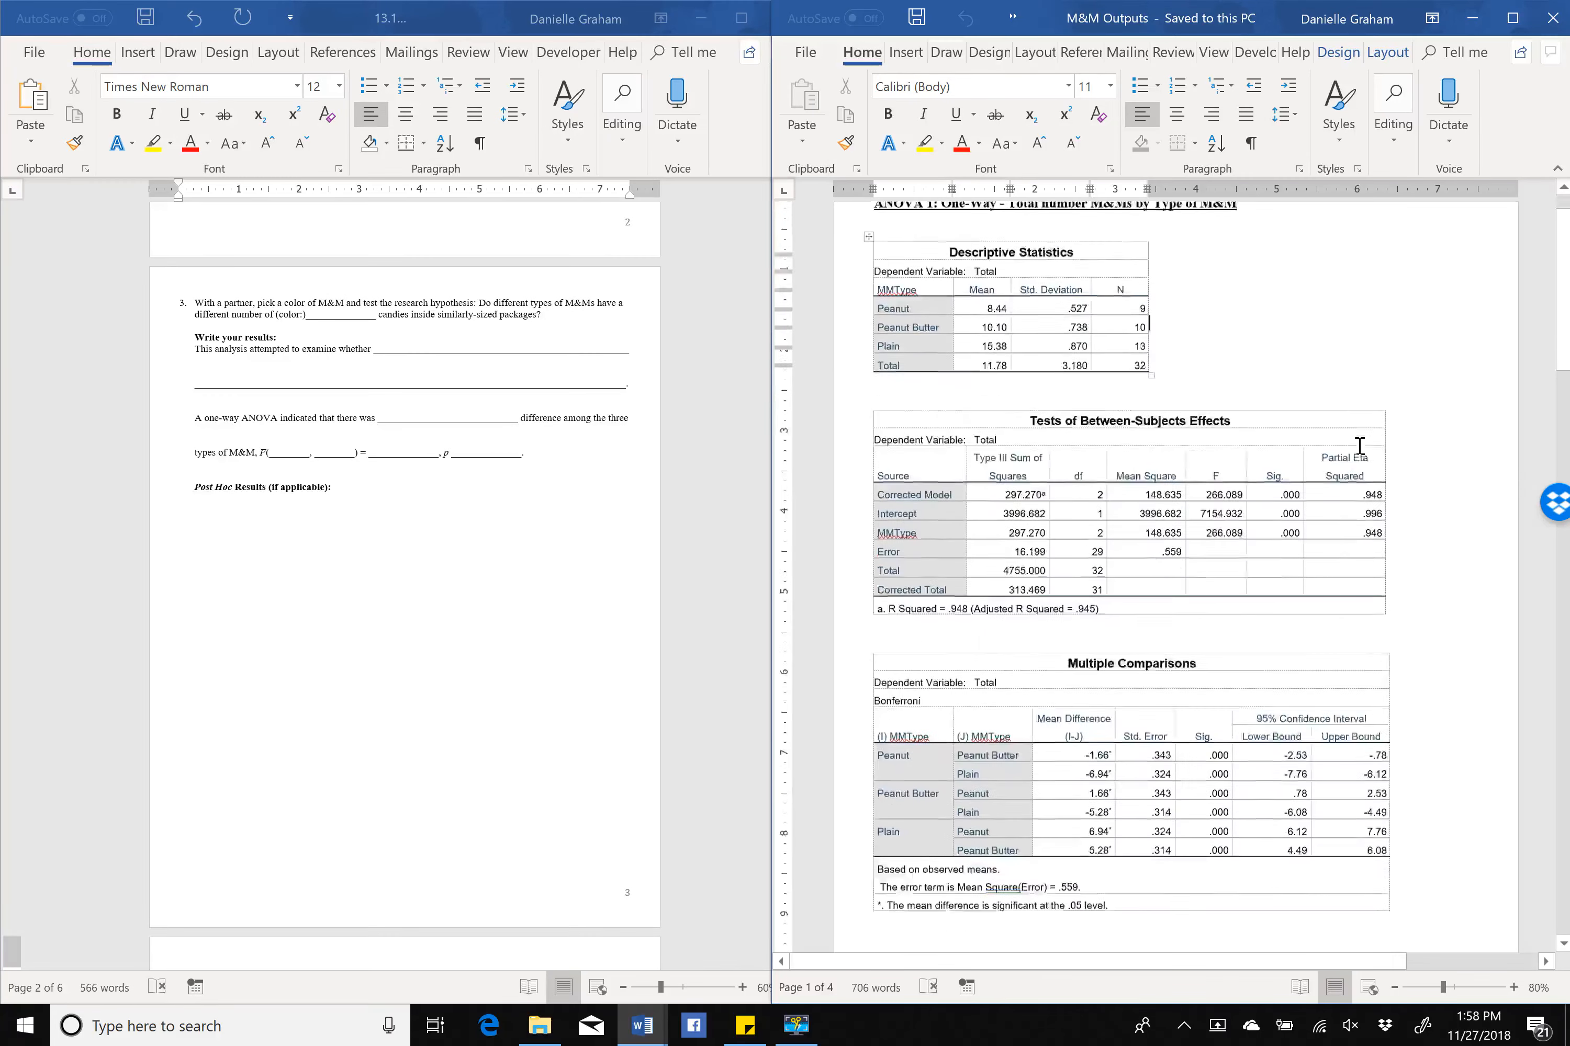
Look through the M&M Outputs document's ANOVA 2 results for the red and green options.
scroll(1359, 446, "down", 6)
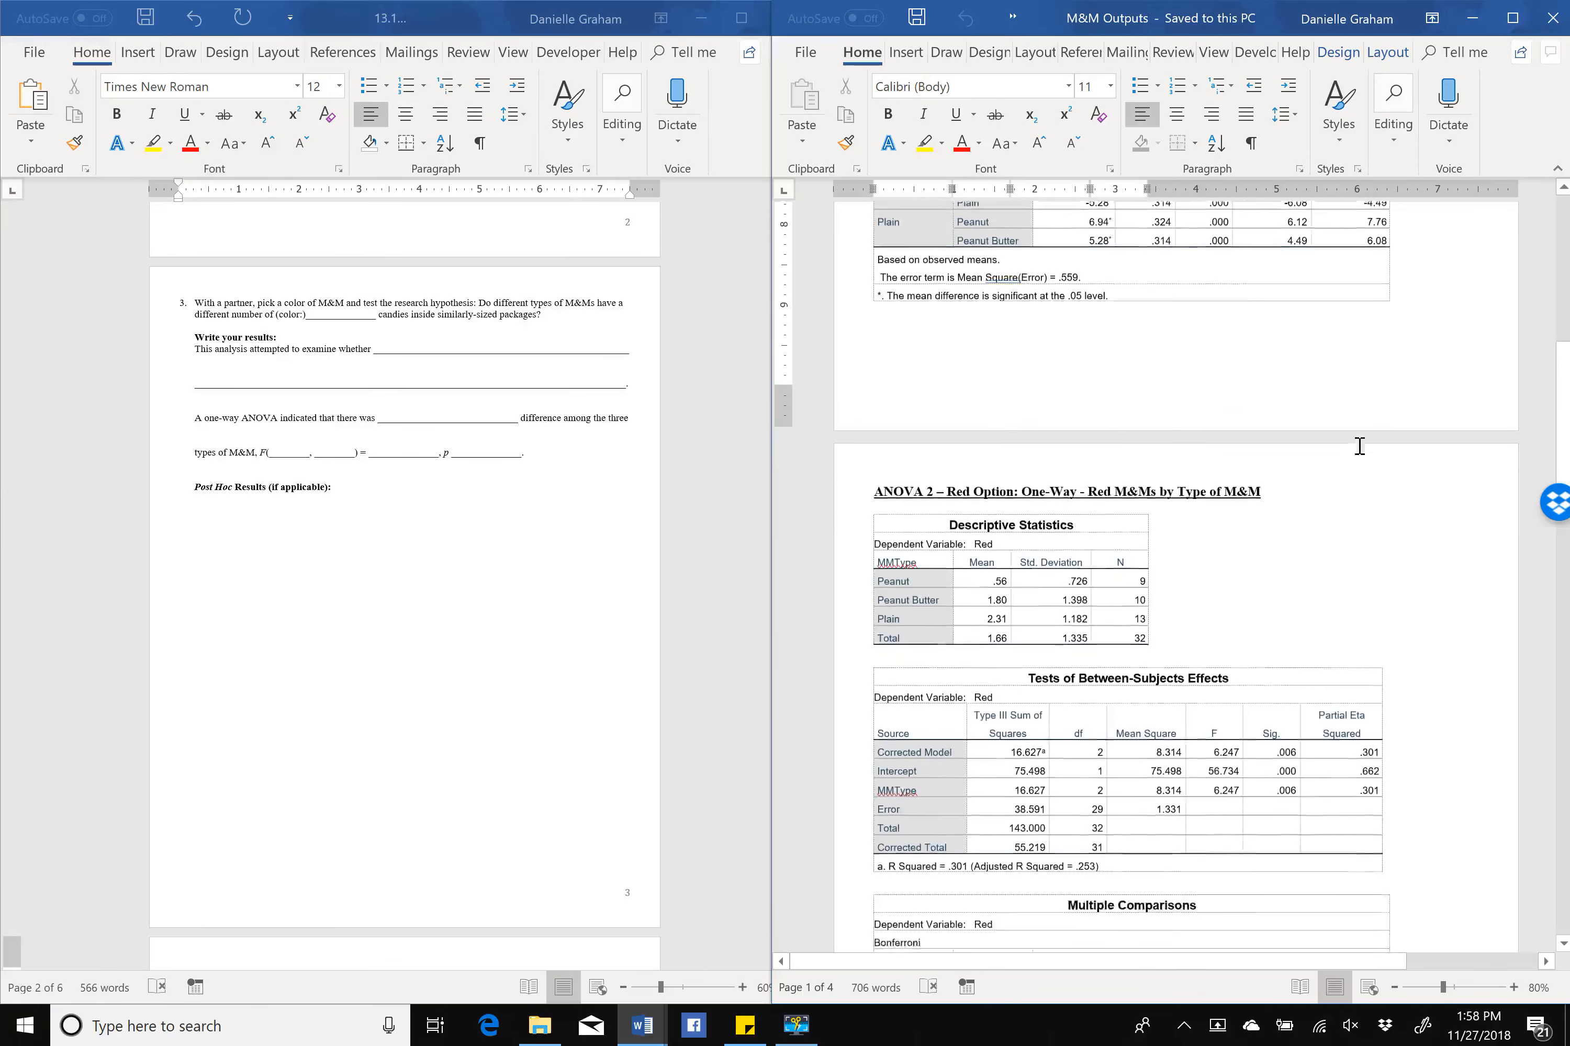
scroll(1359, 447, "down", 3)
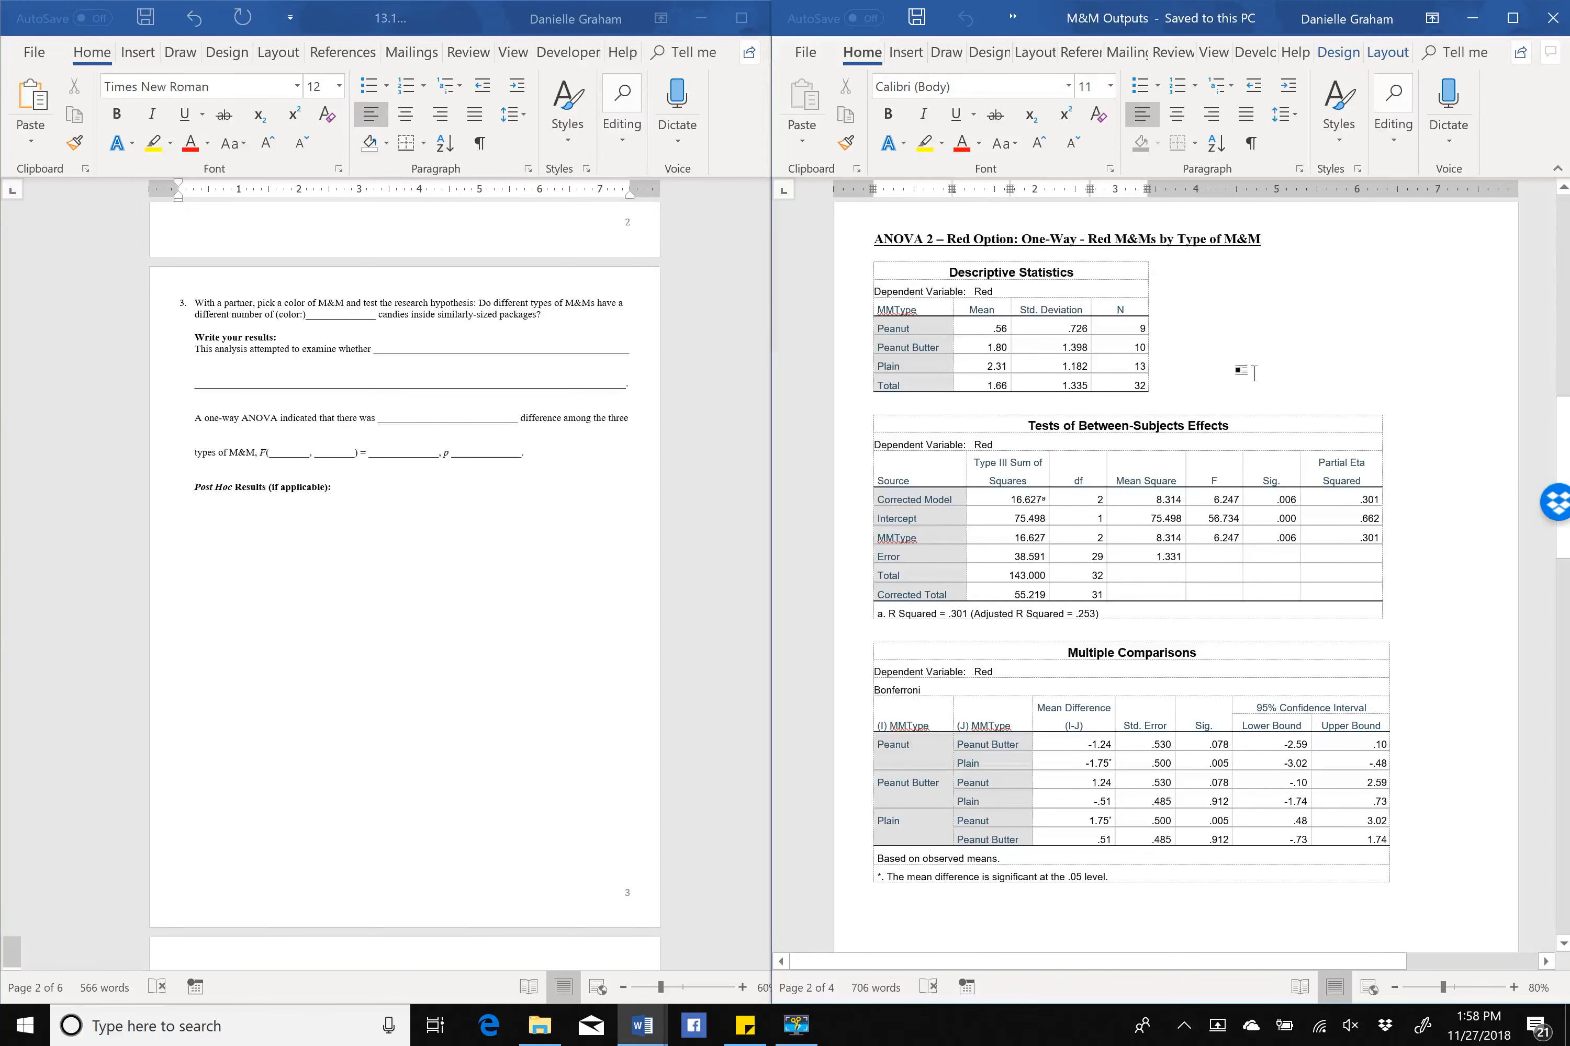
scroll(1245, 464, "down", 6)
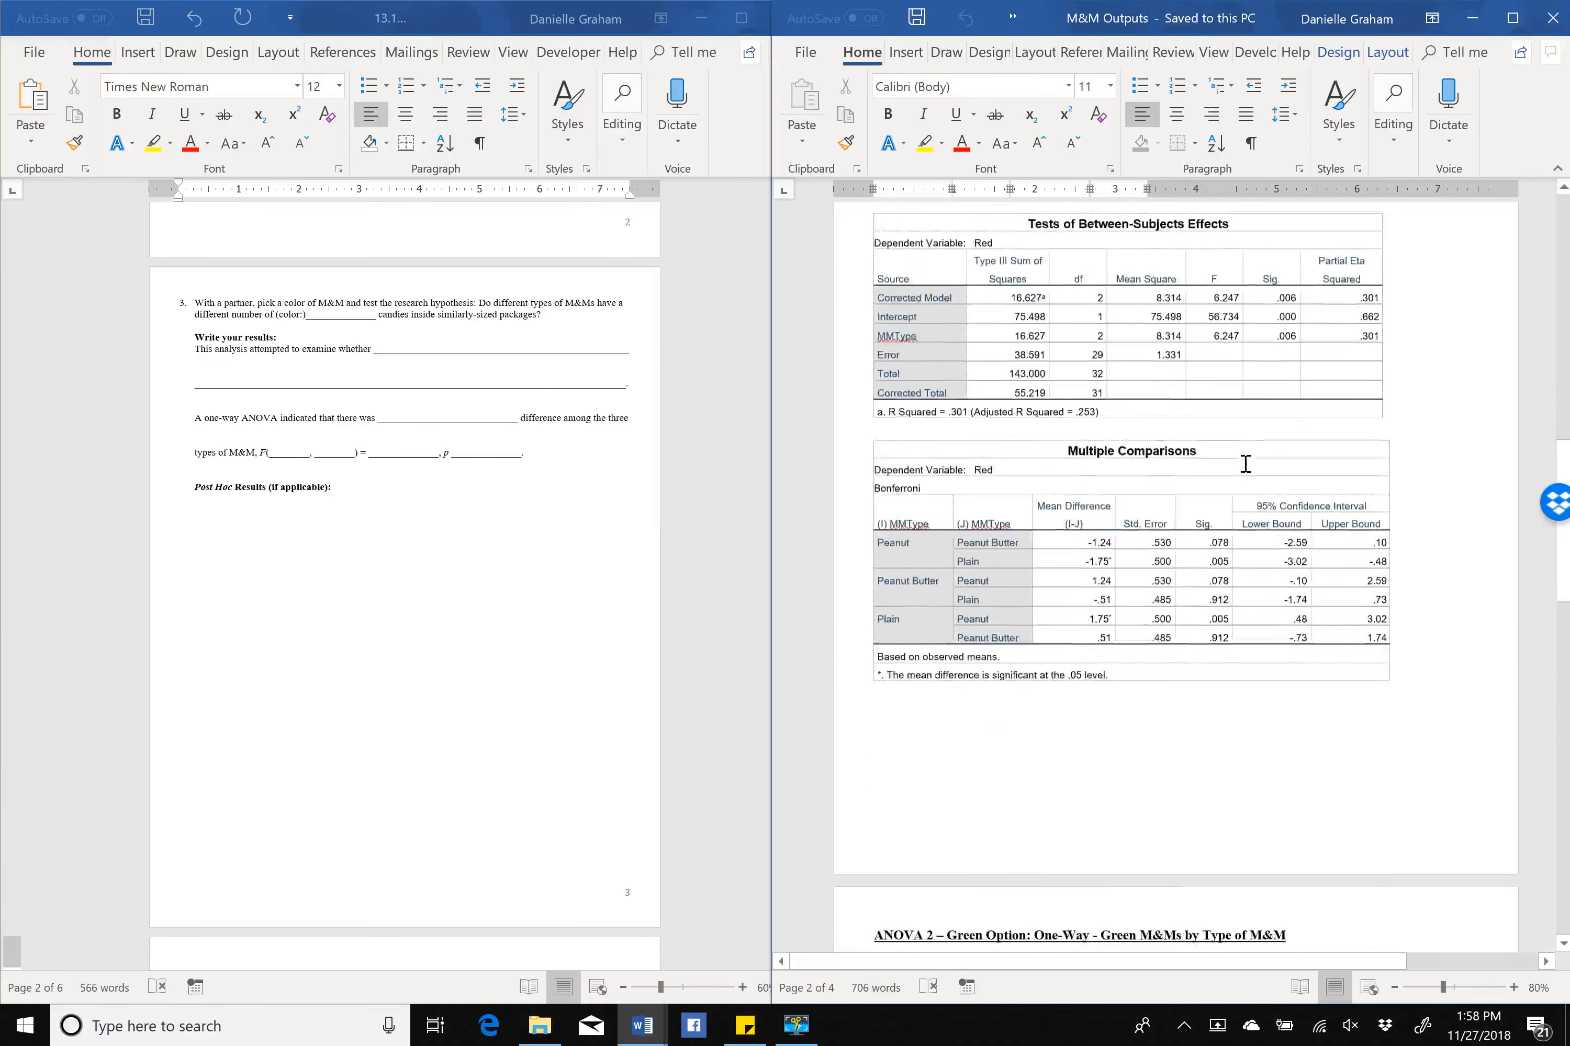
scroll(1245, 464, "down", 12)
scroll(1228, 861, "down", 11)
scroll(1226, 860, "up", 11)
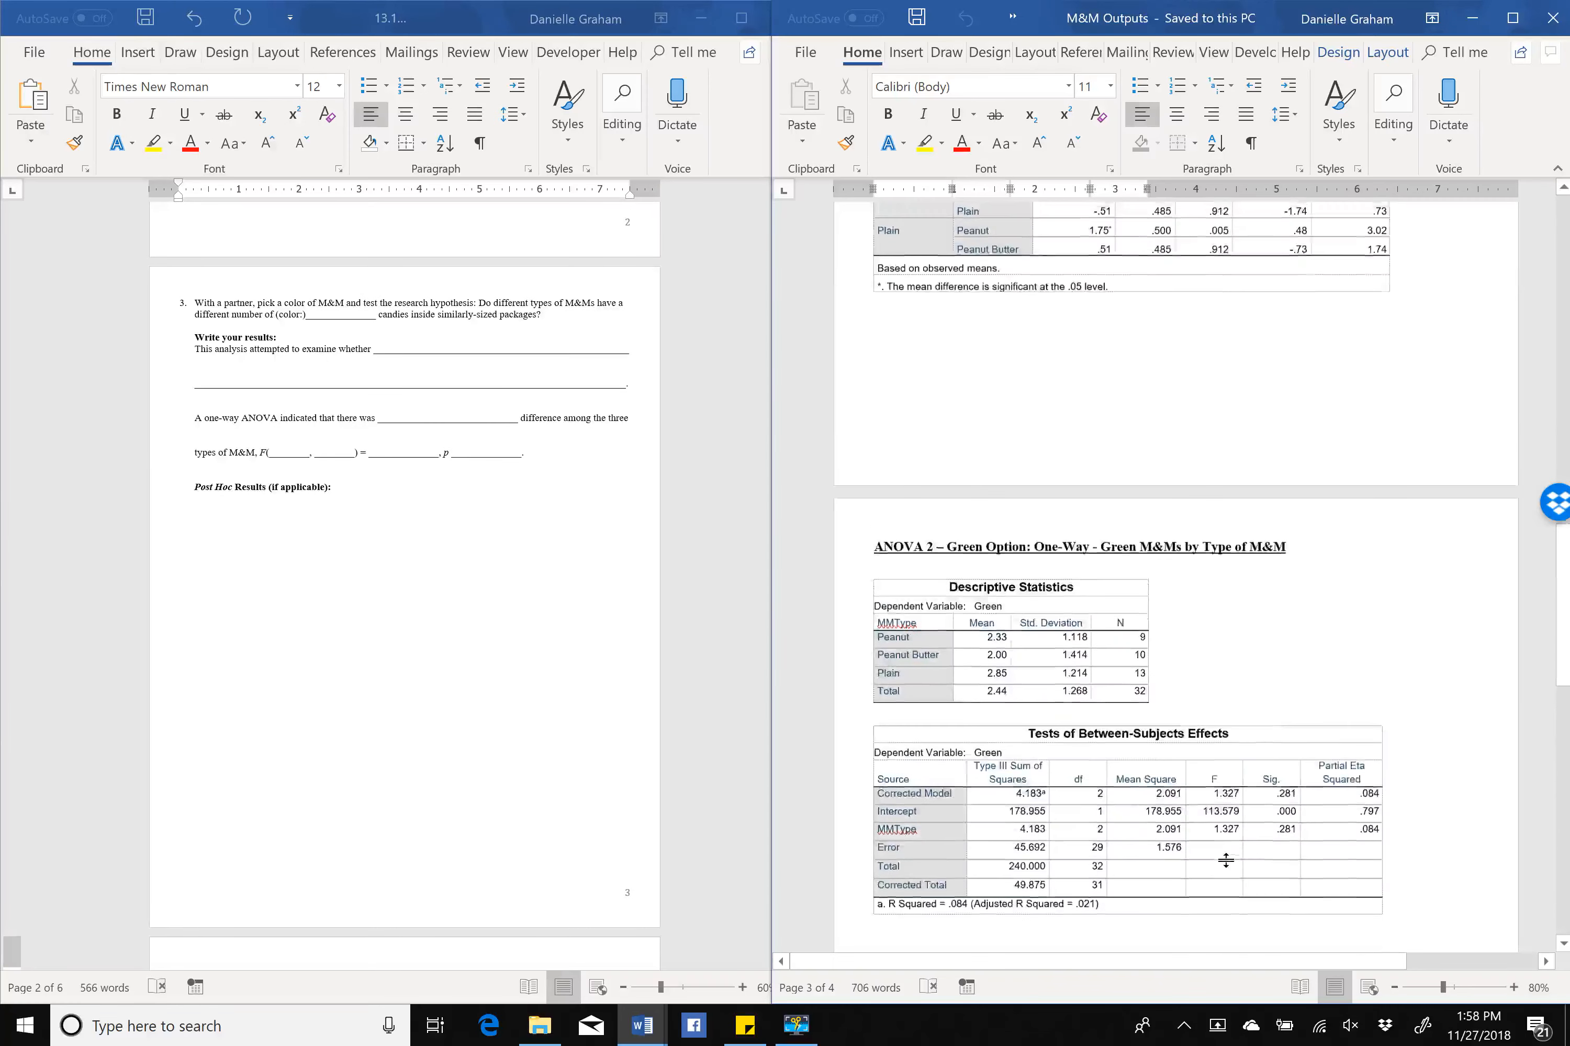
scroll(1226, 860, "up", 14)
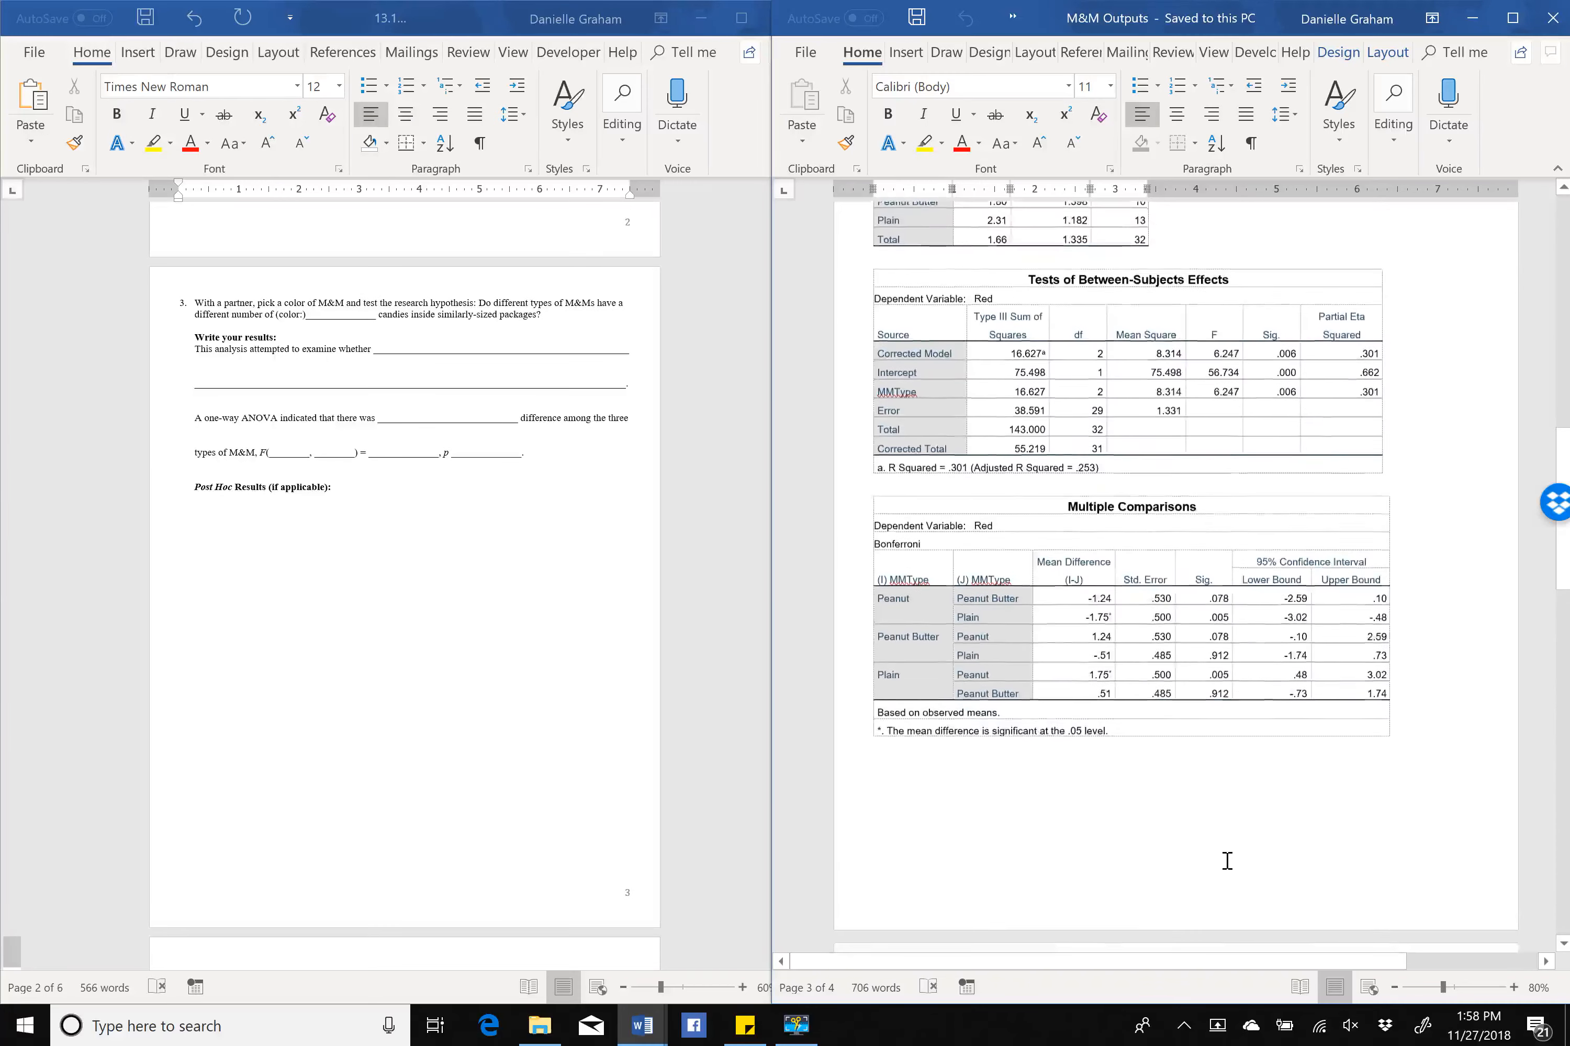
scroll(1228, 861, "up", 5)
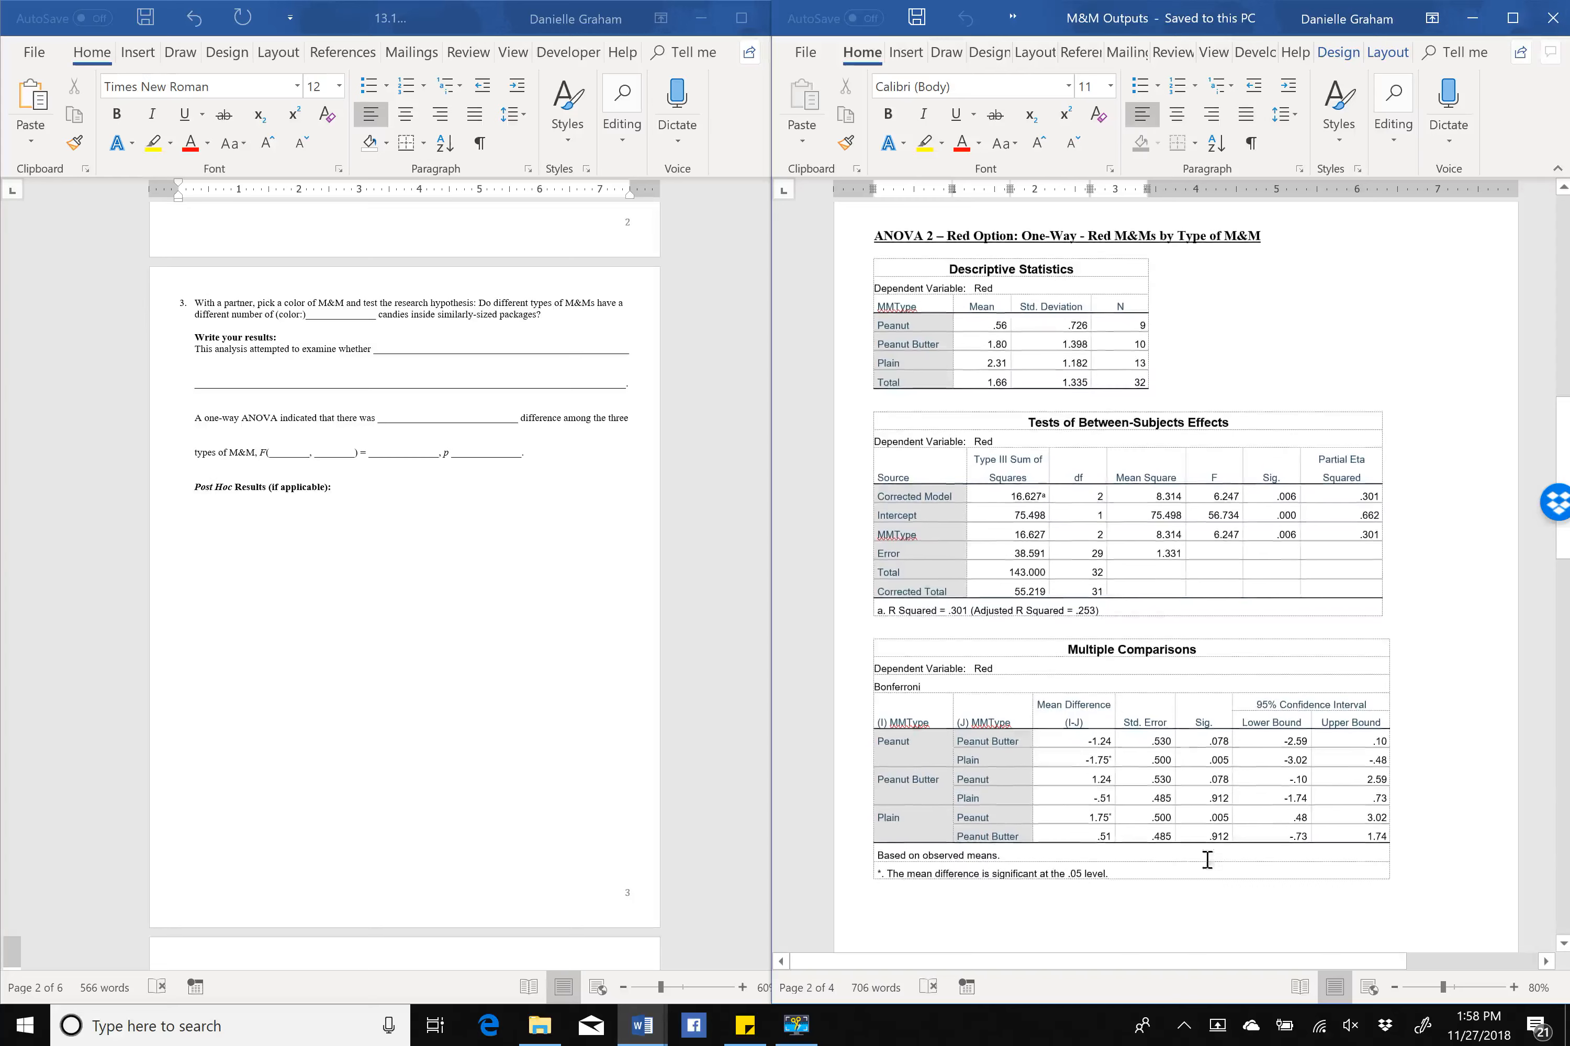
Switch to the WritingAPAStyleResults_FA18 document and find the section on writing about ANOVAs.
left_click(400, 341)
left_click_drag(544, 451, 183, 280)
left_click(451, 505)
mouse_move(641, 1025)
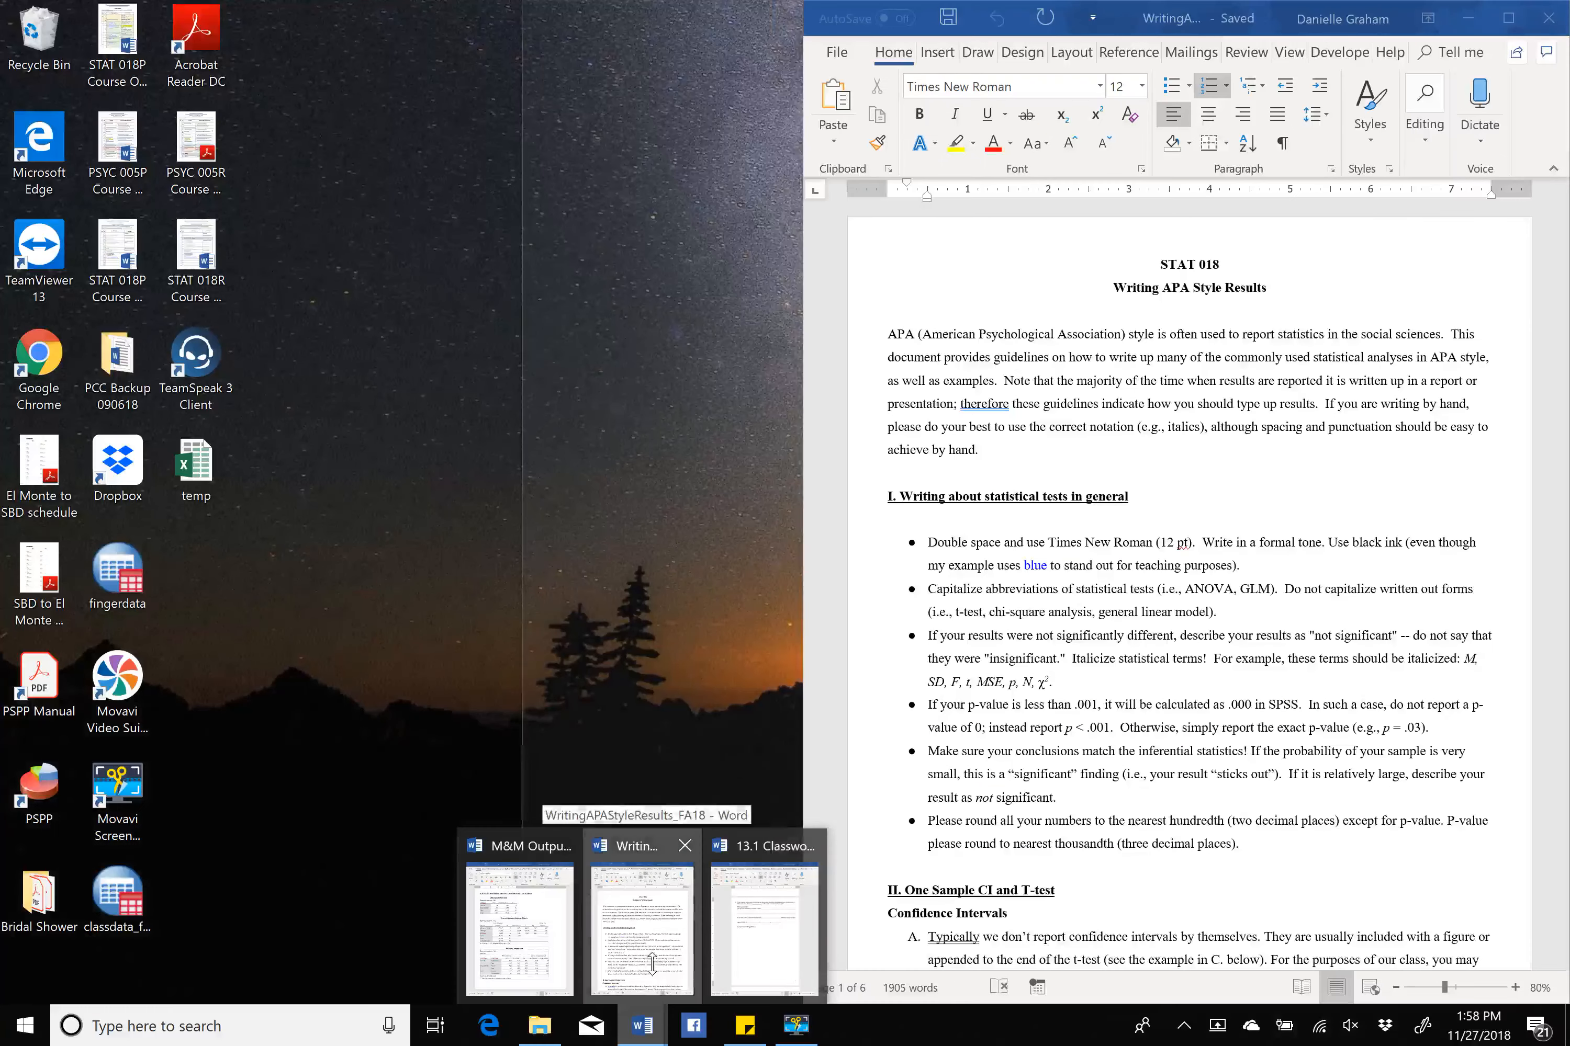
left_click(655, 972)
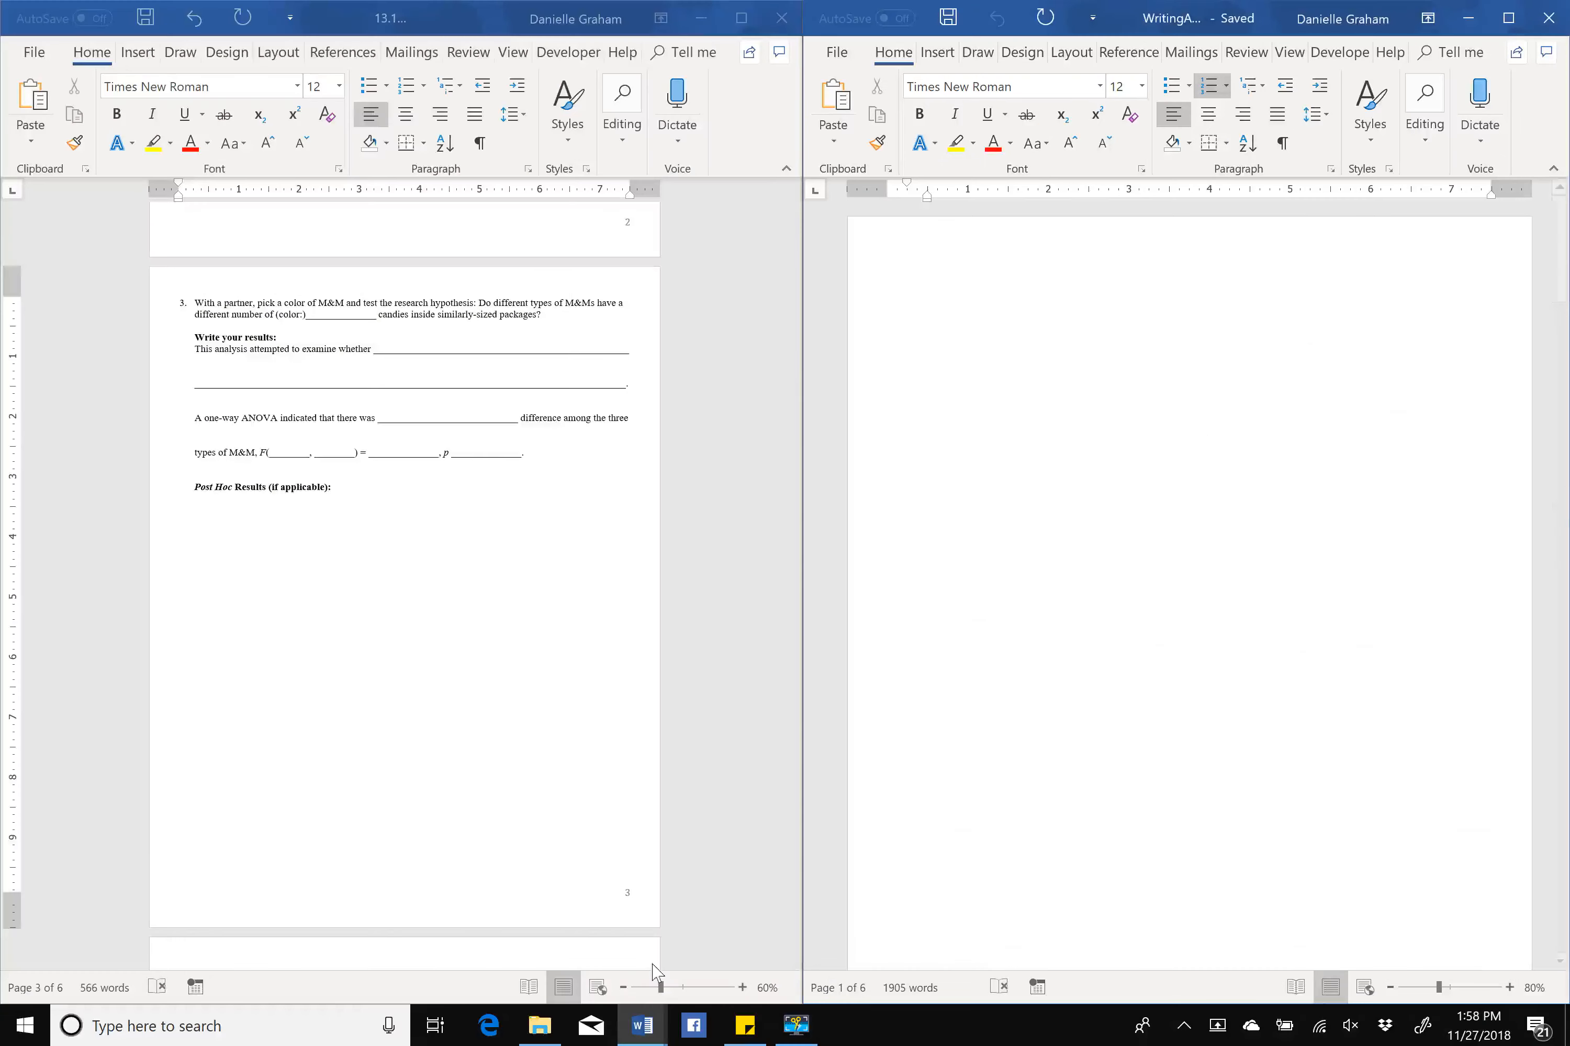
scroll(1112, 461, "down", 10)
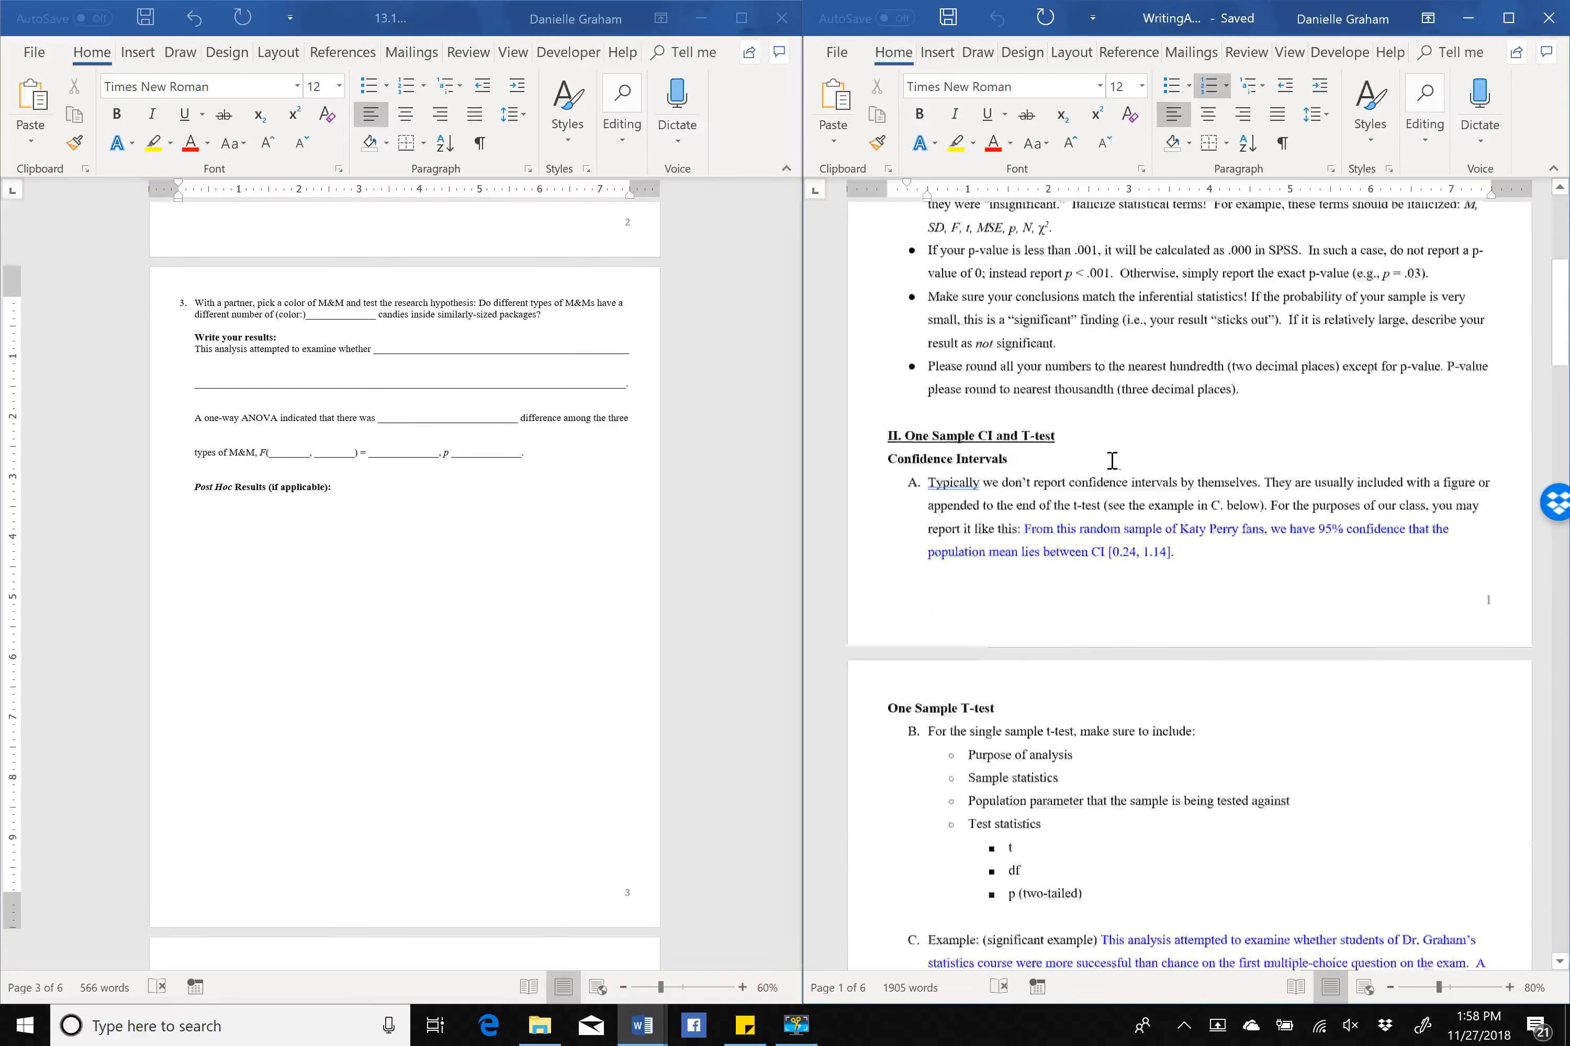
scroll(1111, 460, "up", 10)
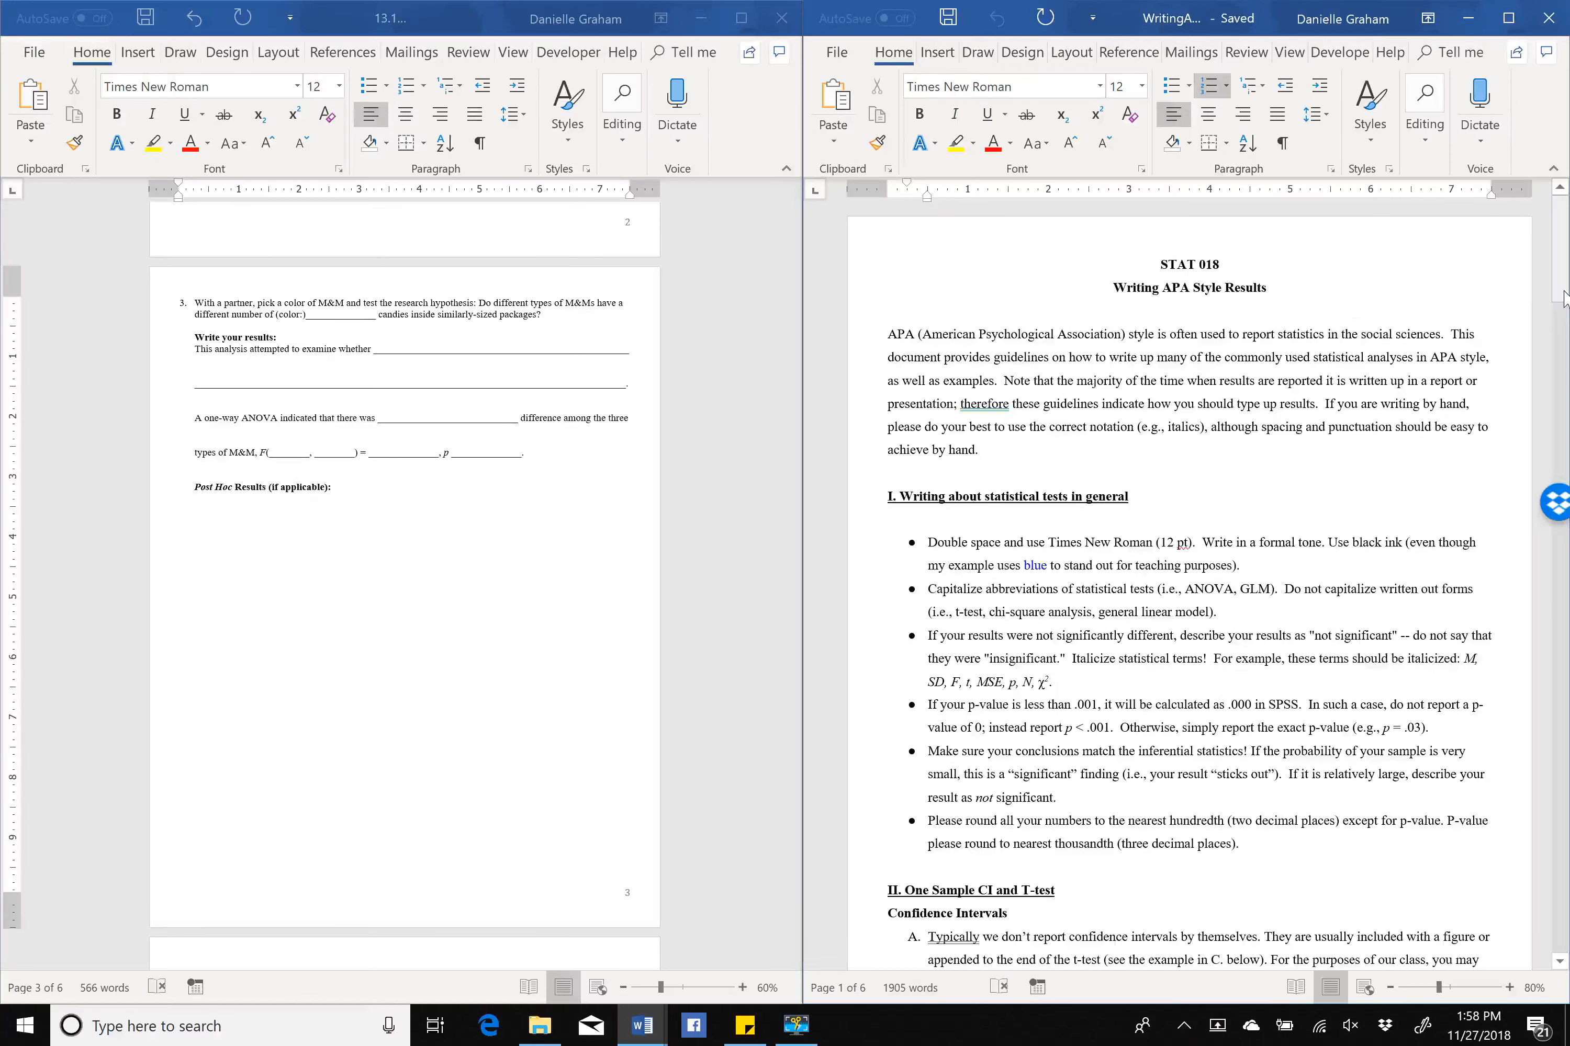
left_click_drag(1562, 297, 1539, 689)
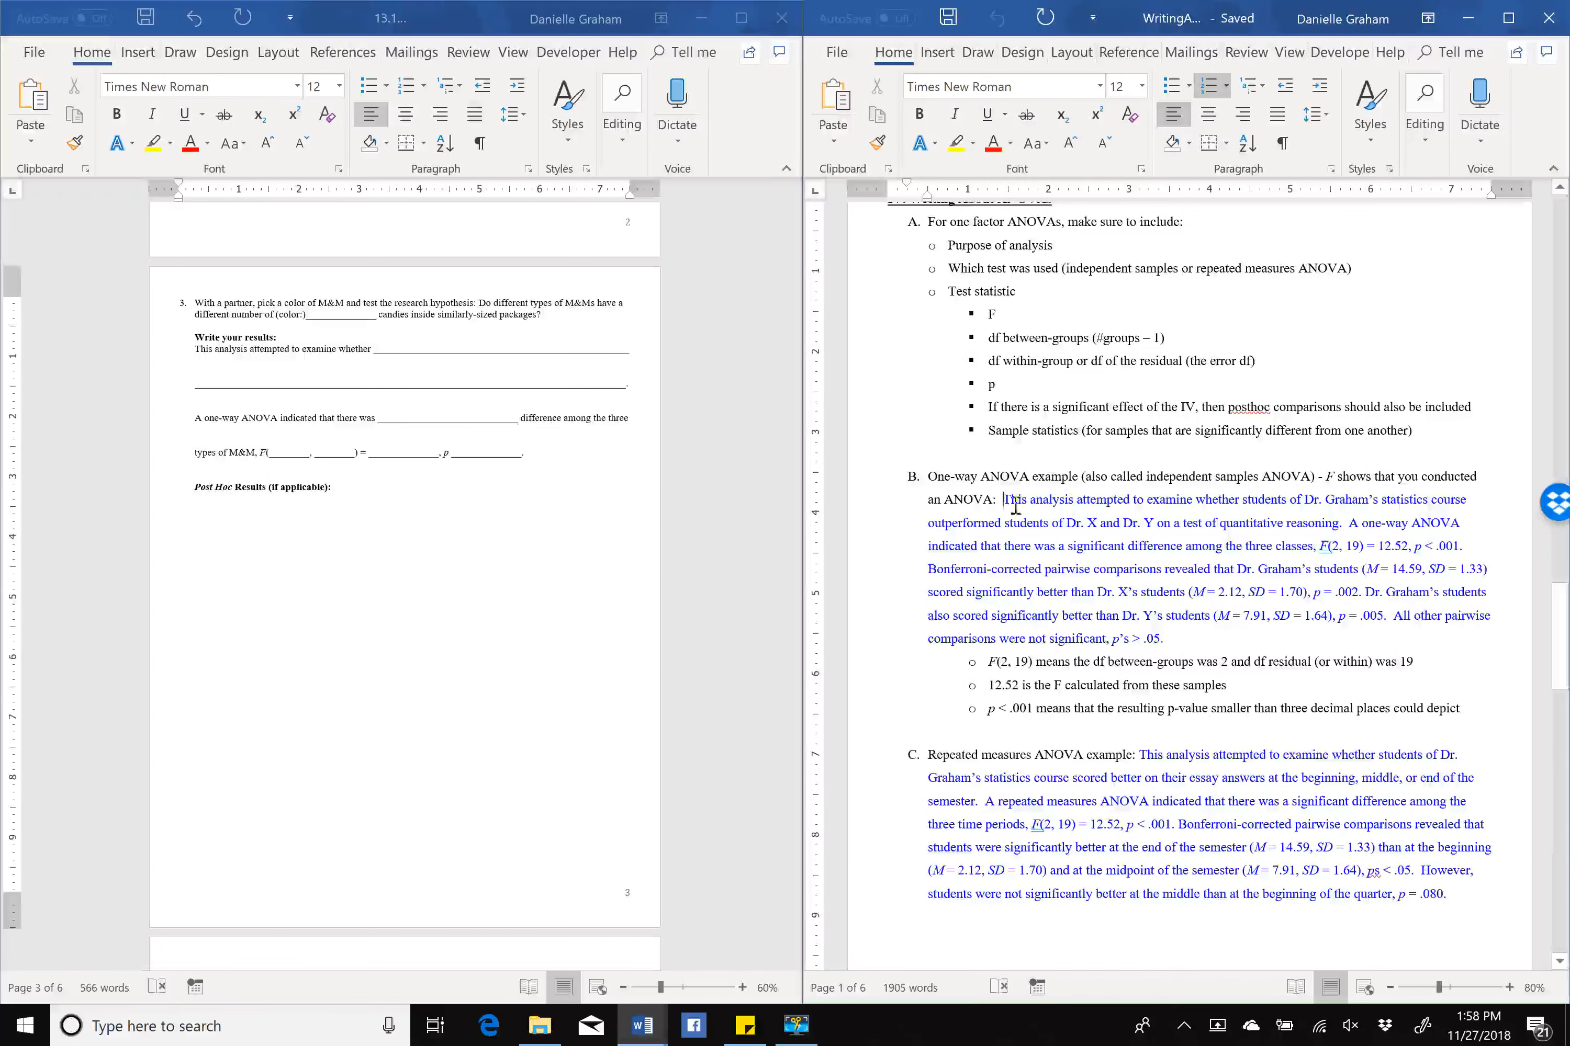
Highlight the blue one-way and repeated measures ANOVA write-up examples in turn, and put the guidelines document away.
left_click_drag(1003, 499, 1192, 653)
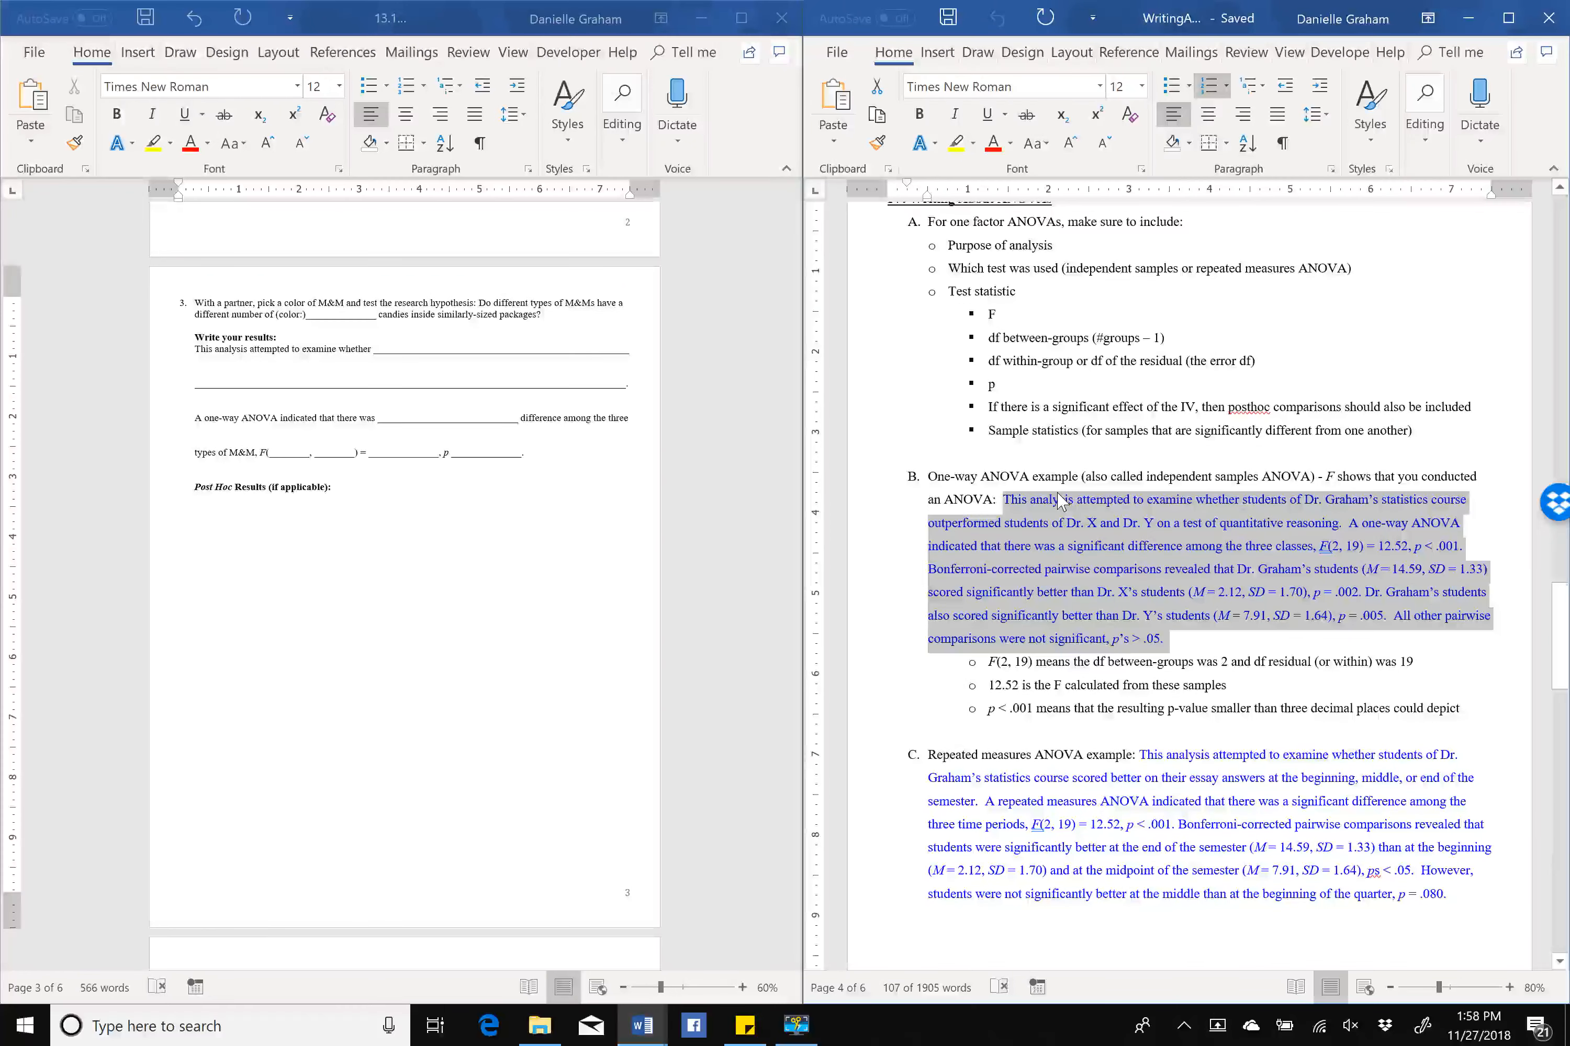
scroll(1060, 499, "up", 1)
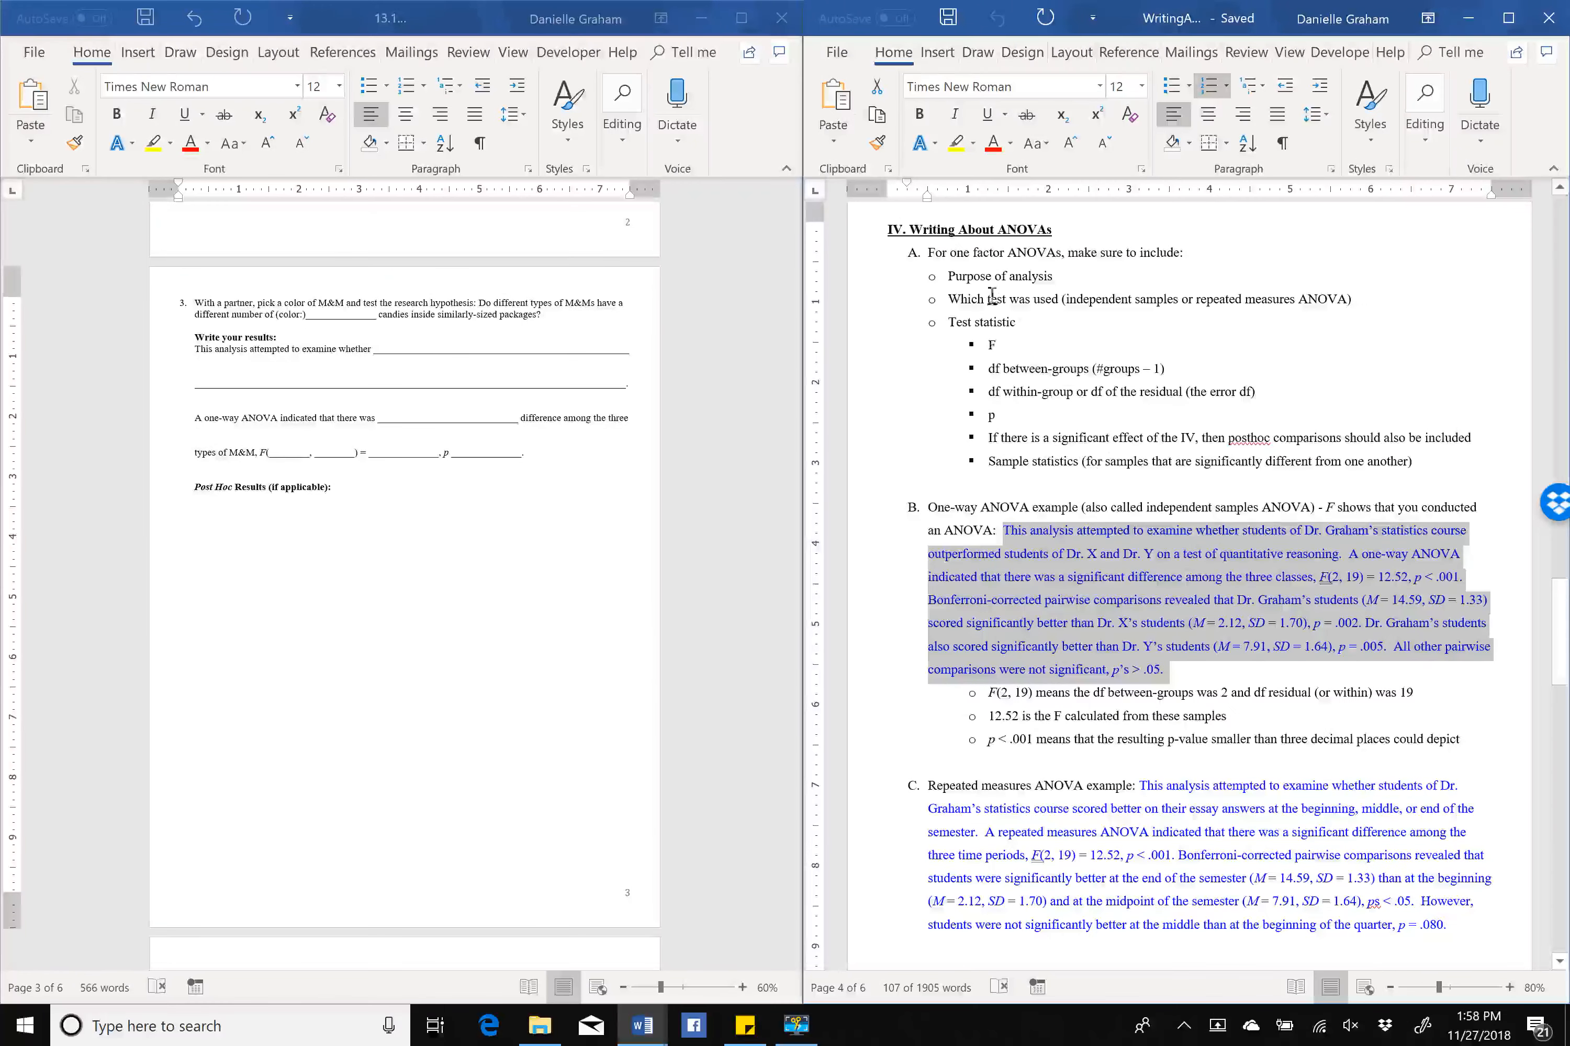
scroll(1020, 618, "down", 1)
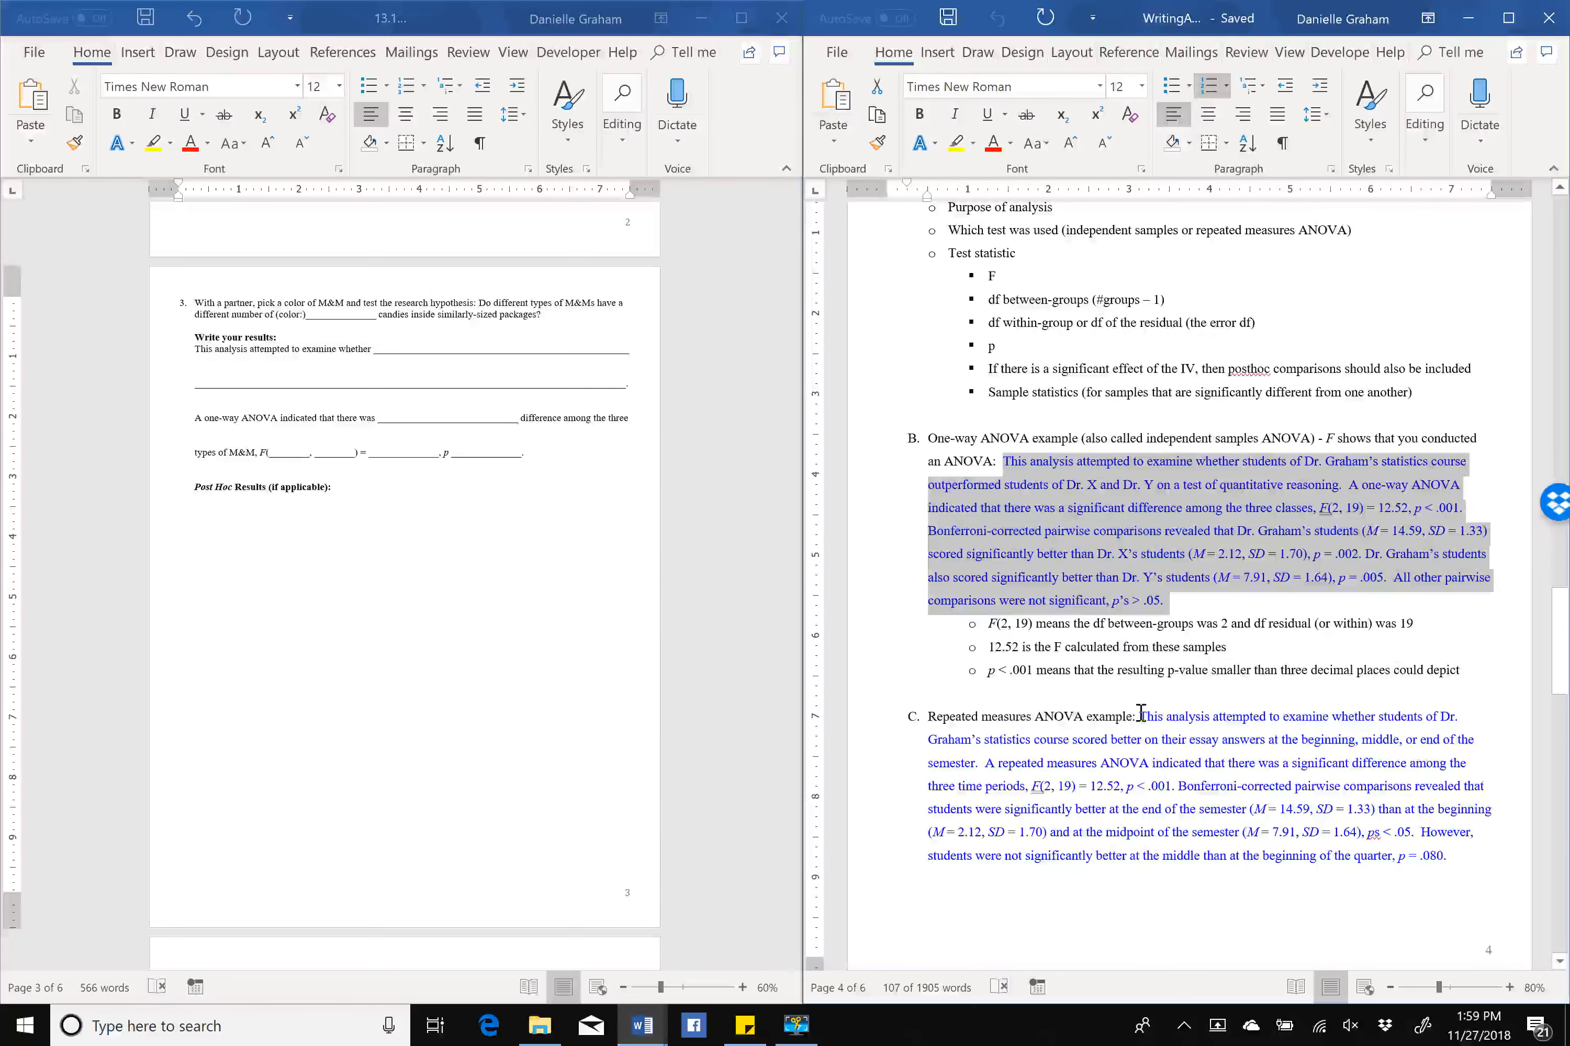
left_click_drag(1140, 712, 1516, 903)
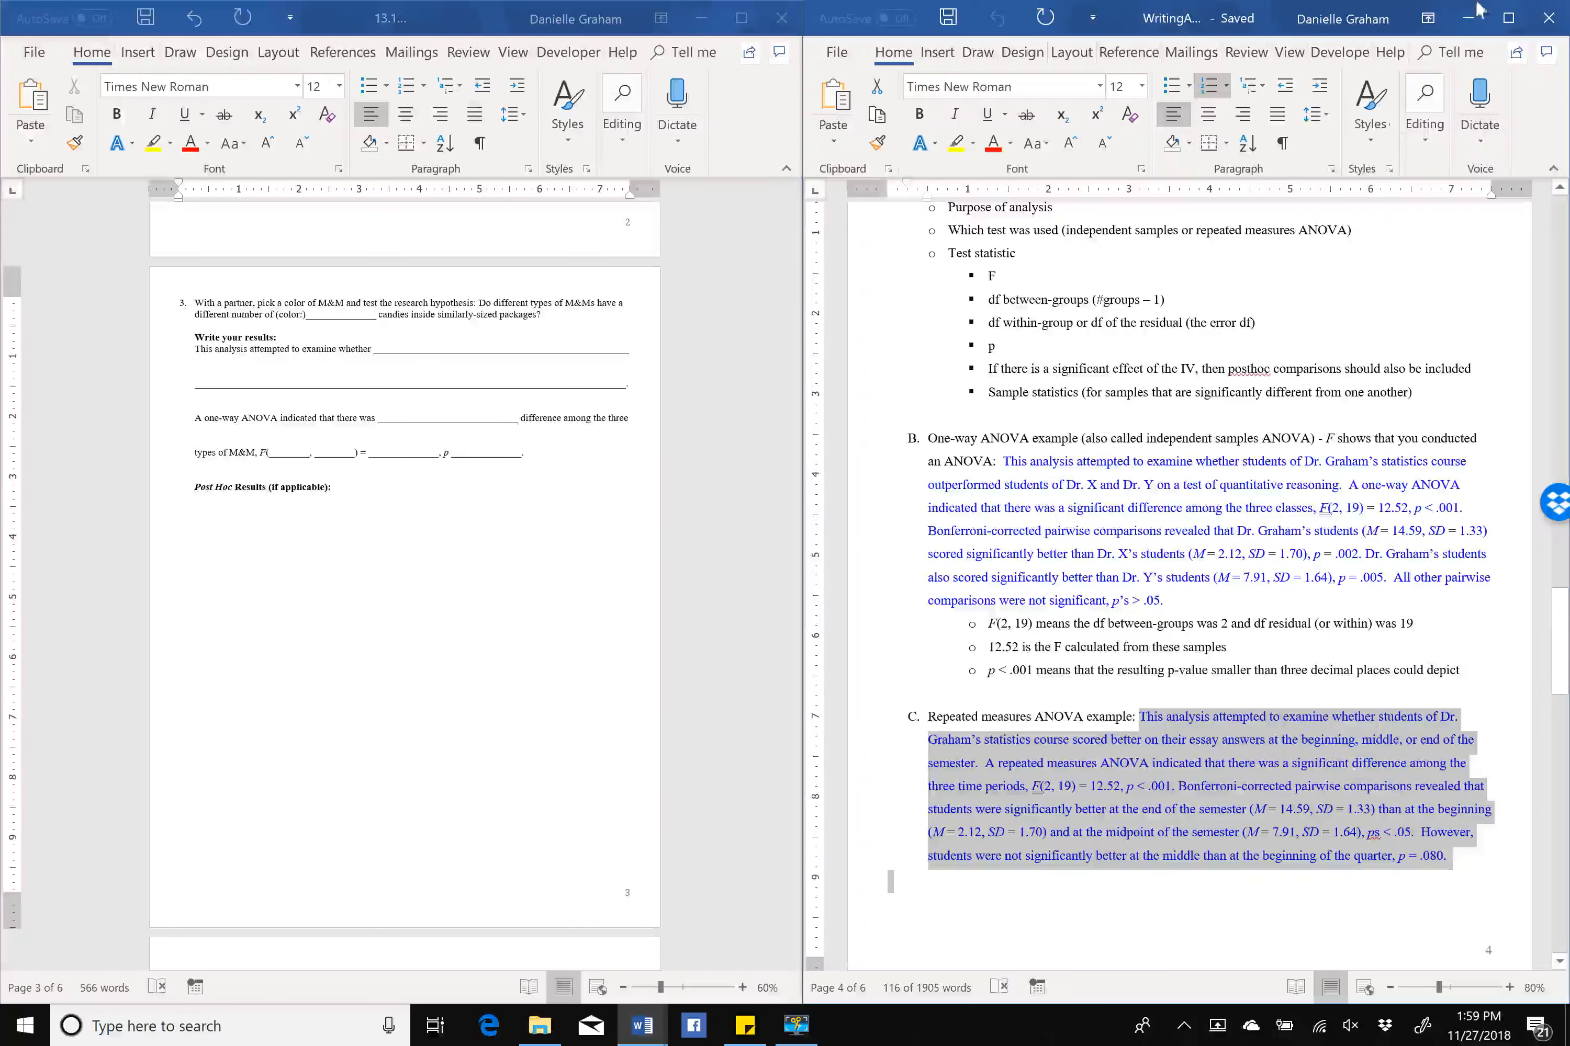
left_click(1462, 24)
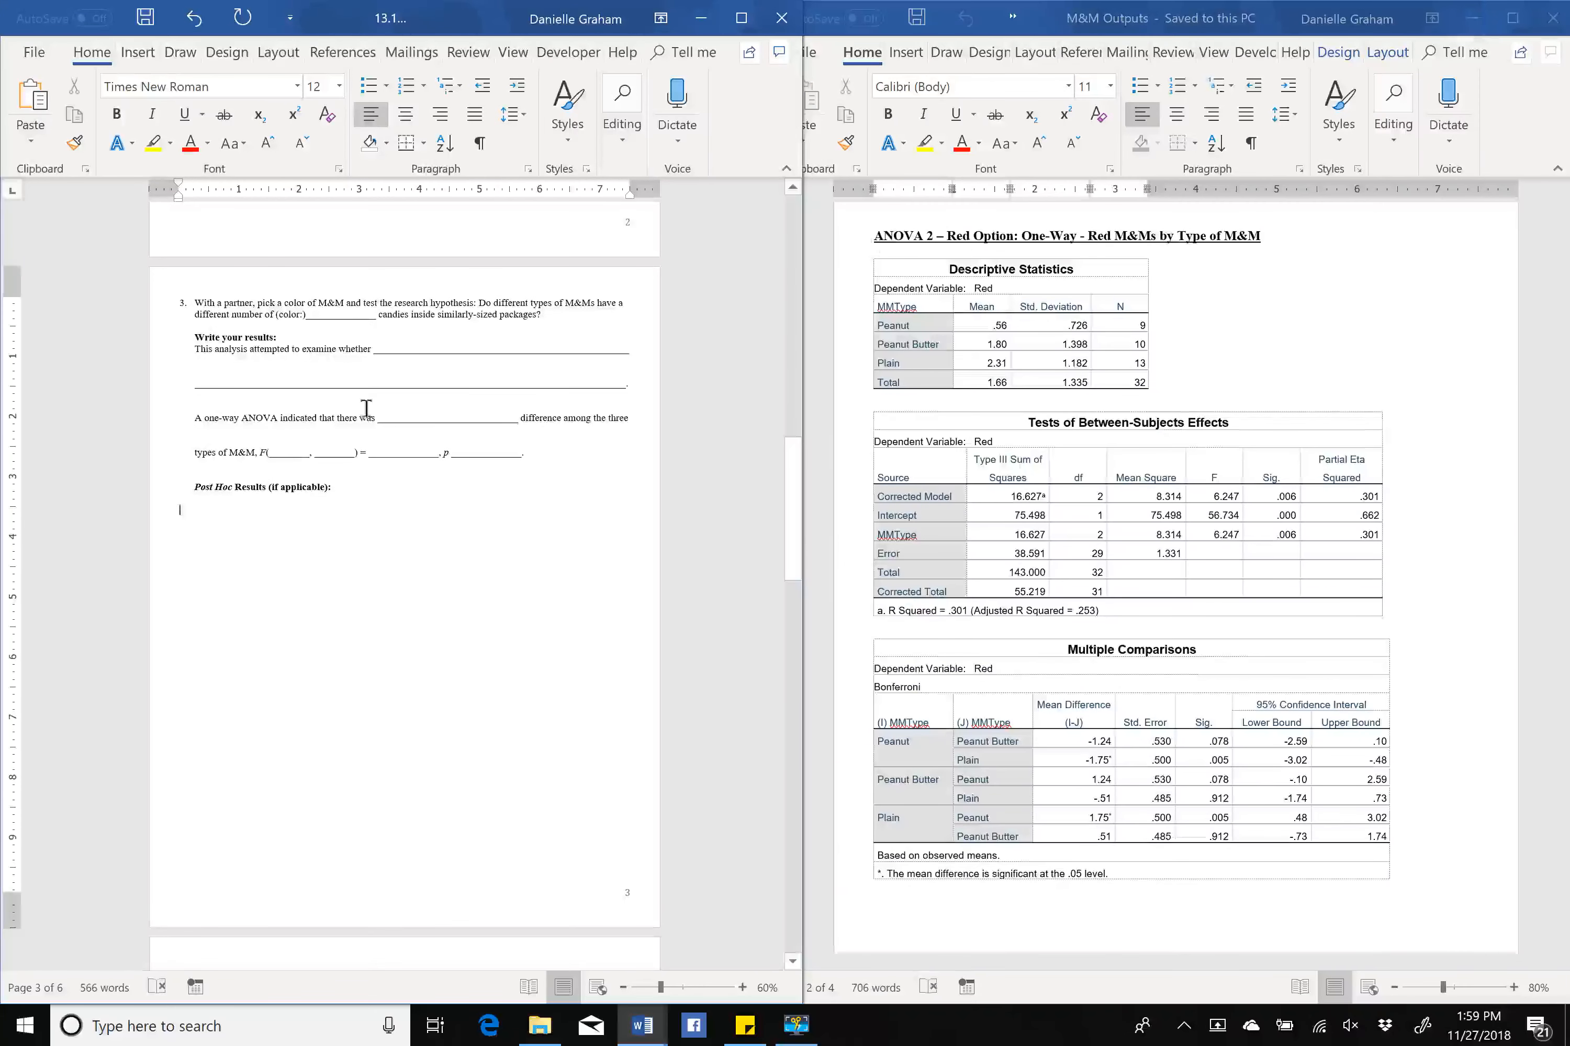
Enter "red" in a red font in the color blank of question 3 in the classwork document.
left_click(311, 312)
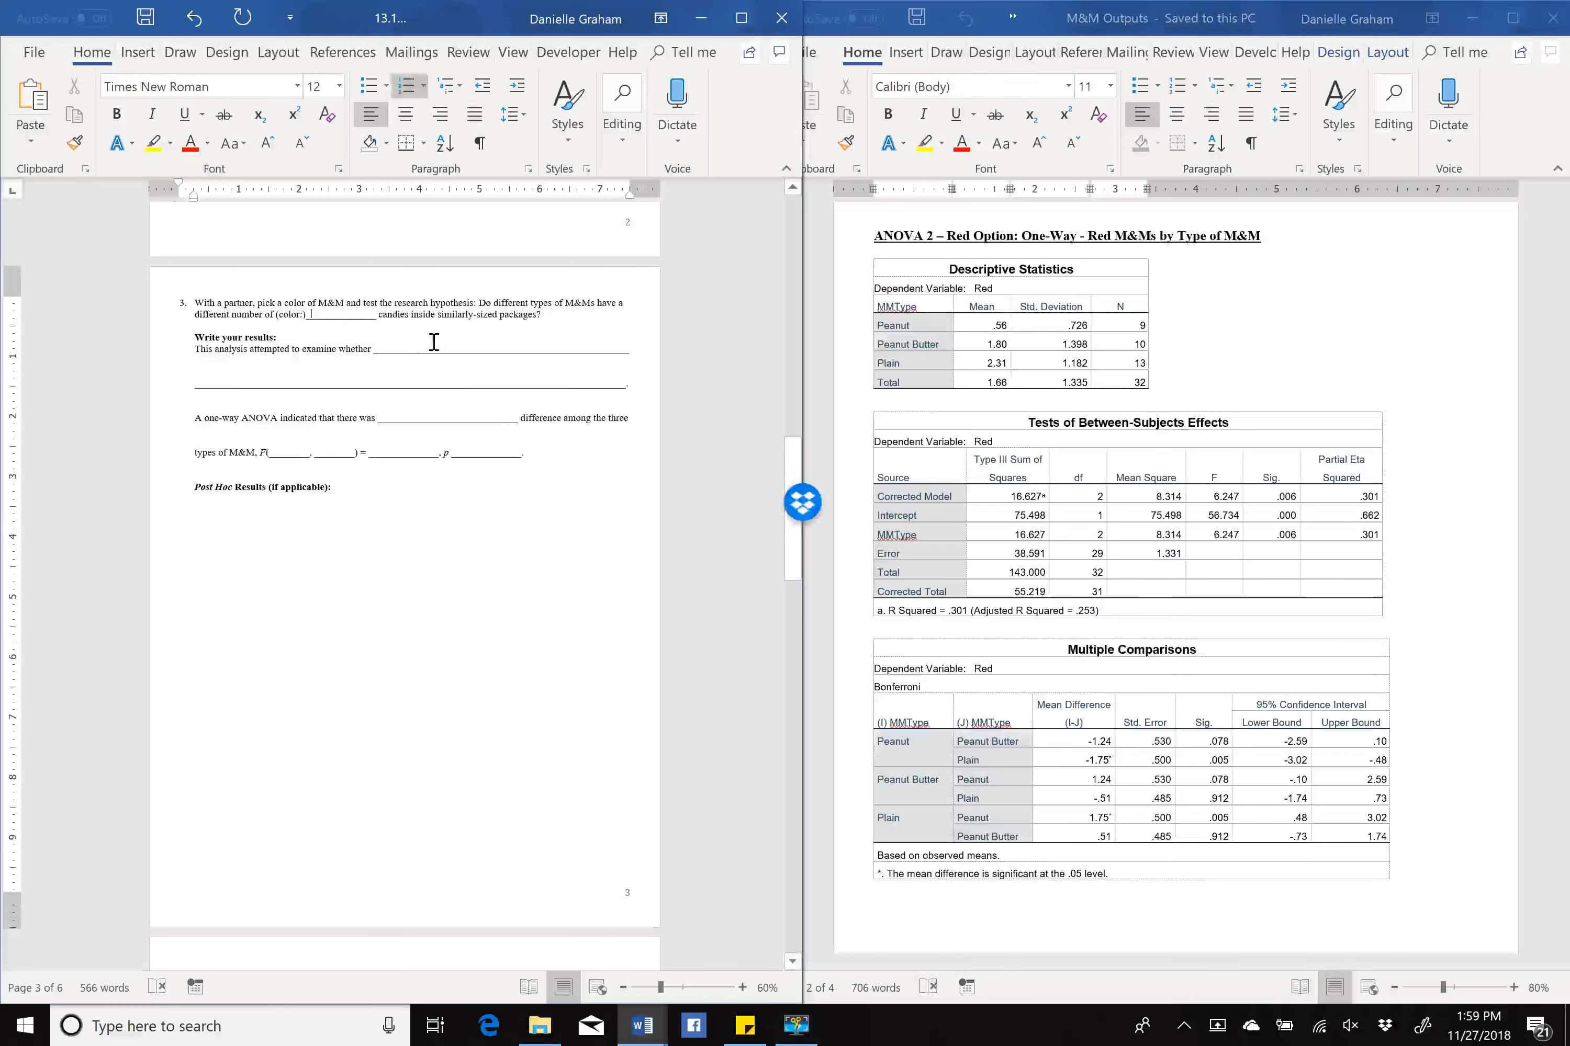
scroll(257, 345, "up", 2)
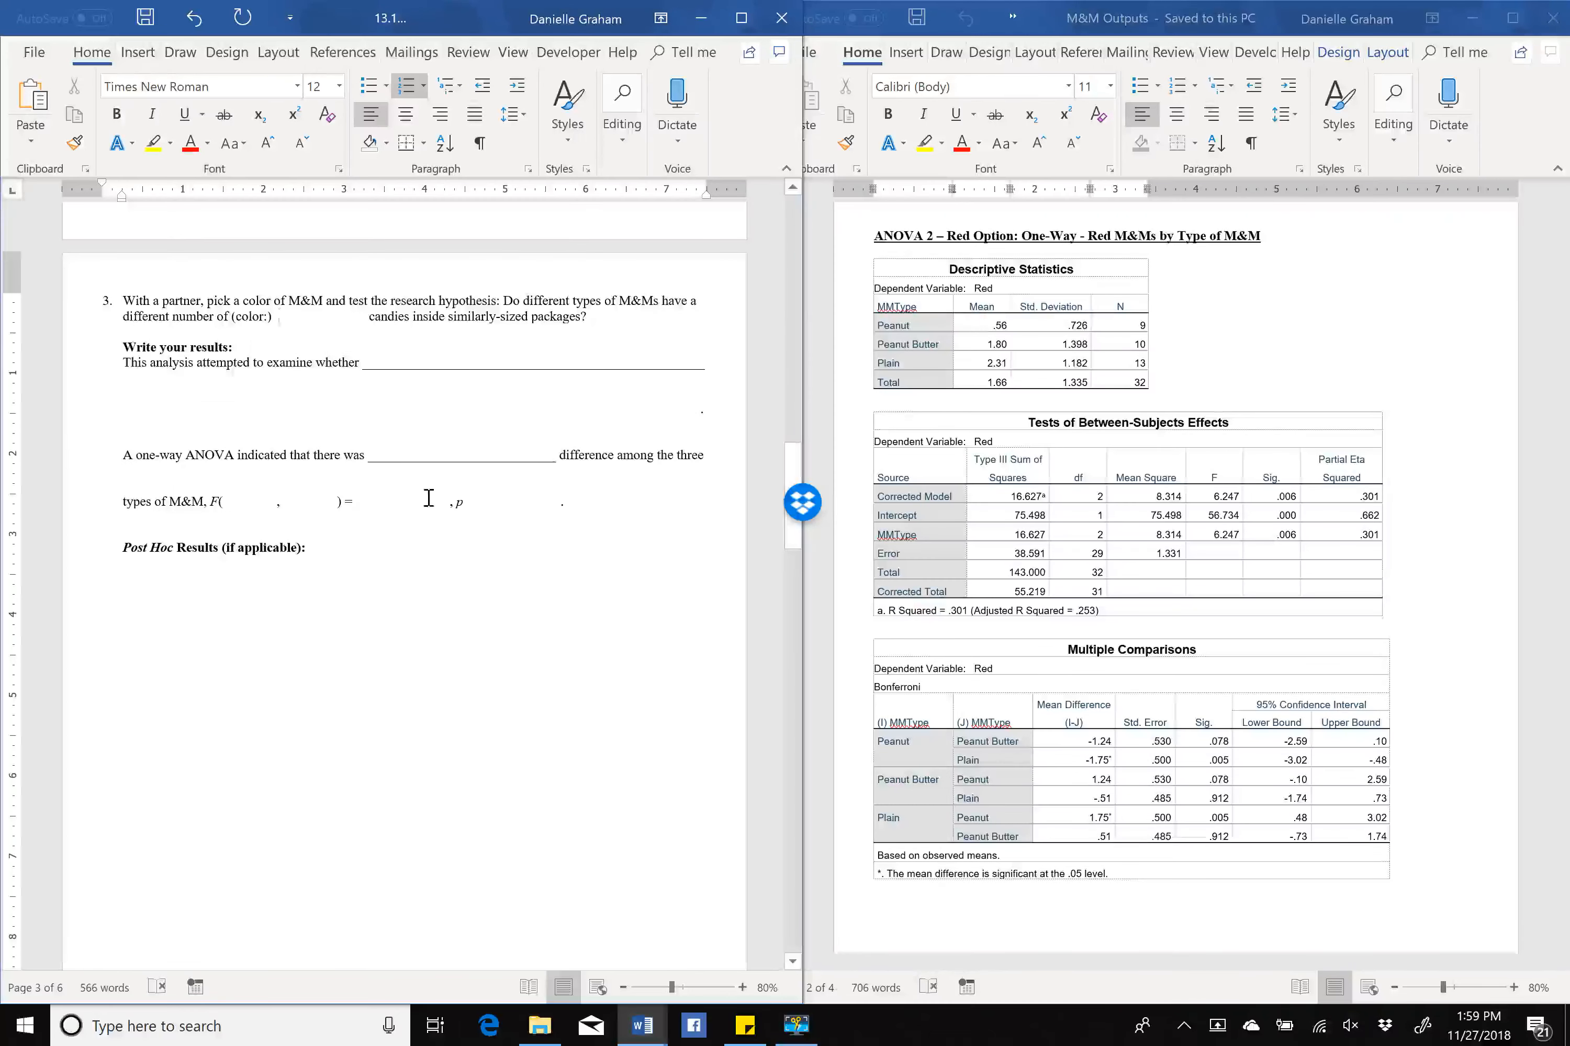
scroll(427, 497, "up", 1)
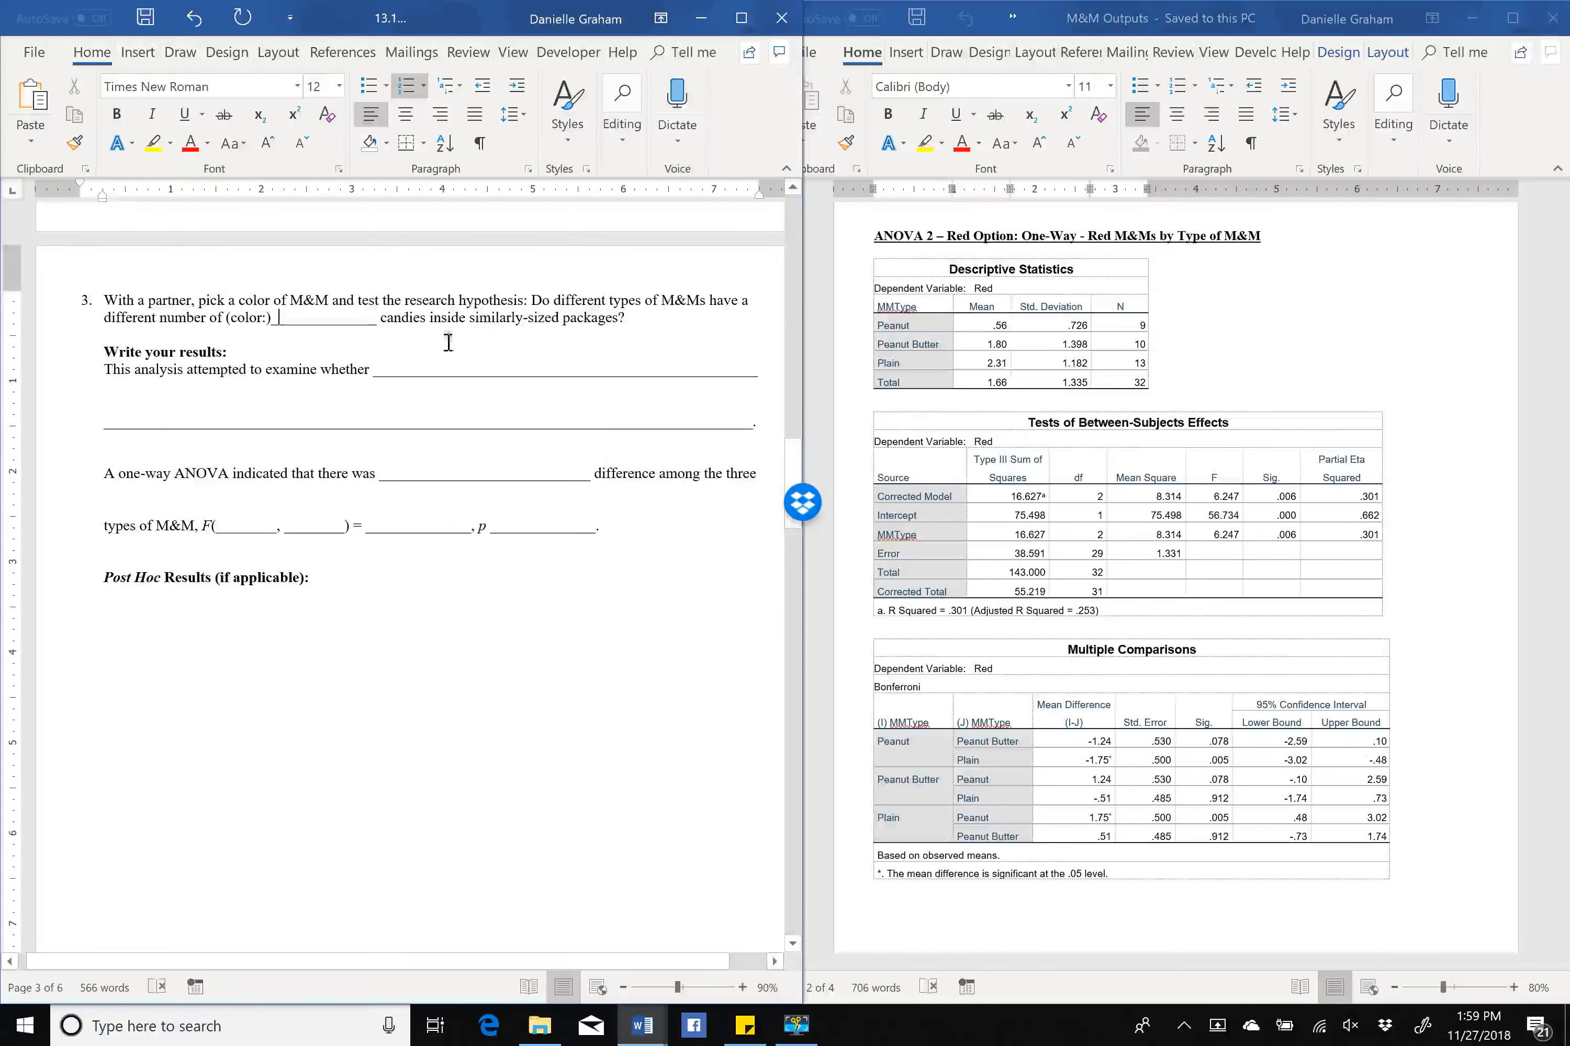
left_click(207, 144)
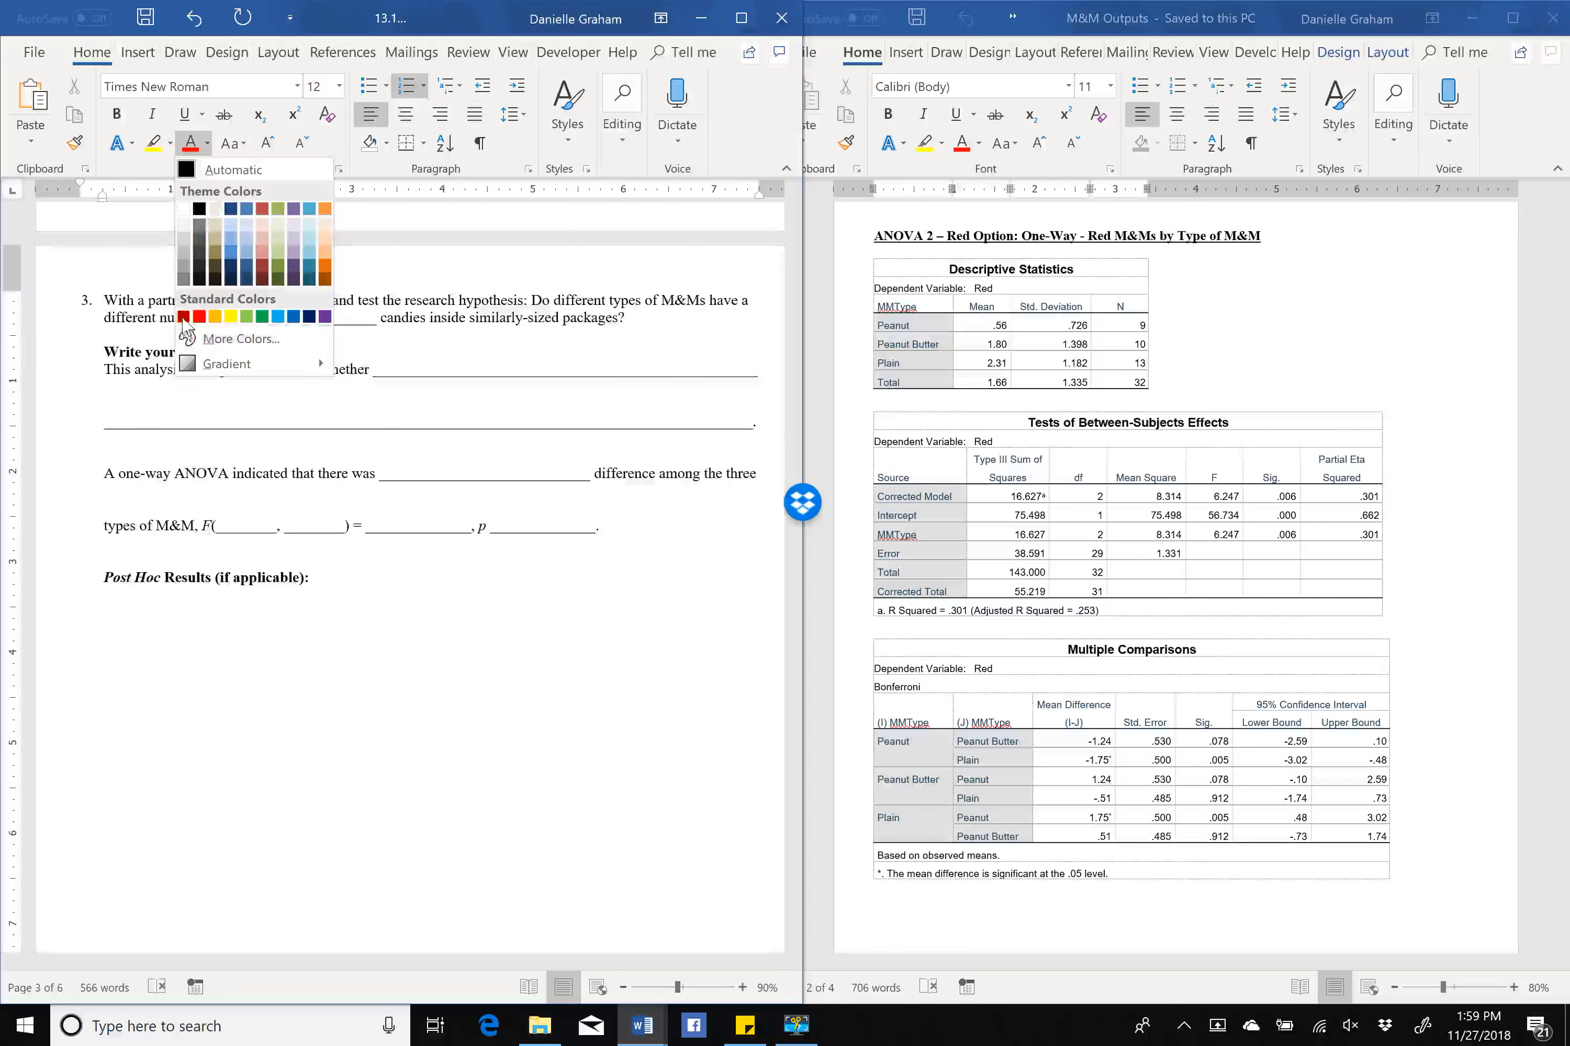
left_click(195, 299)
type("red")
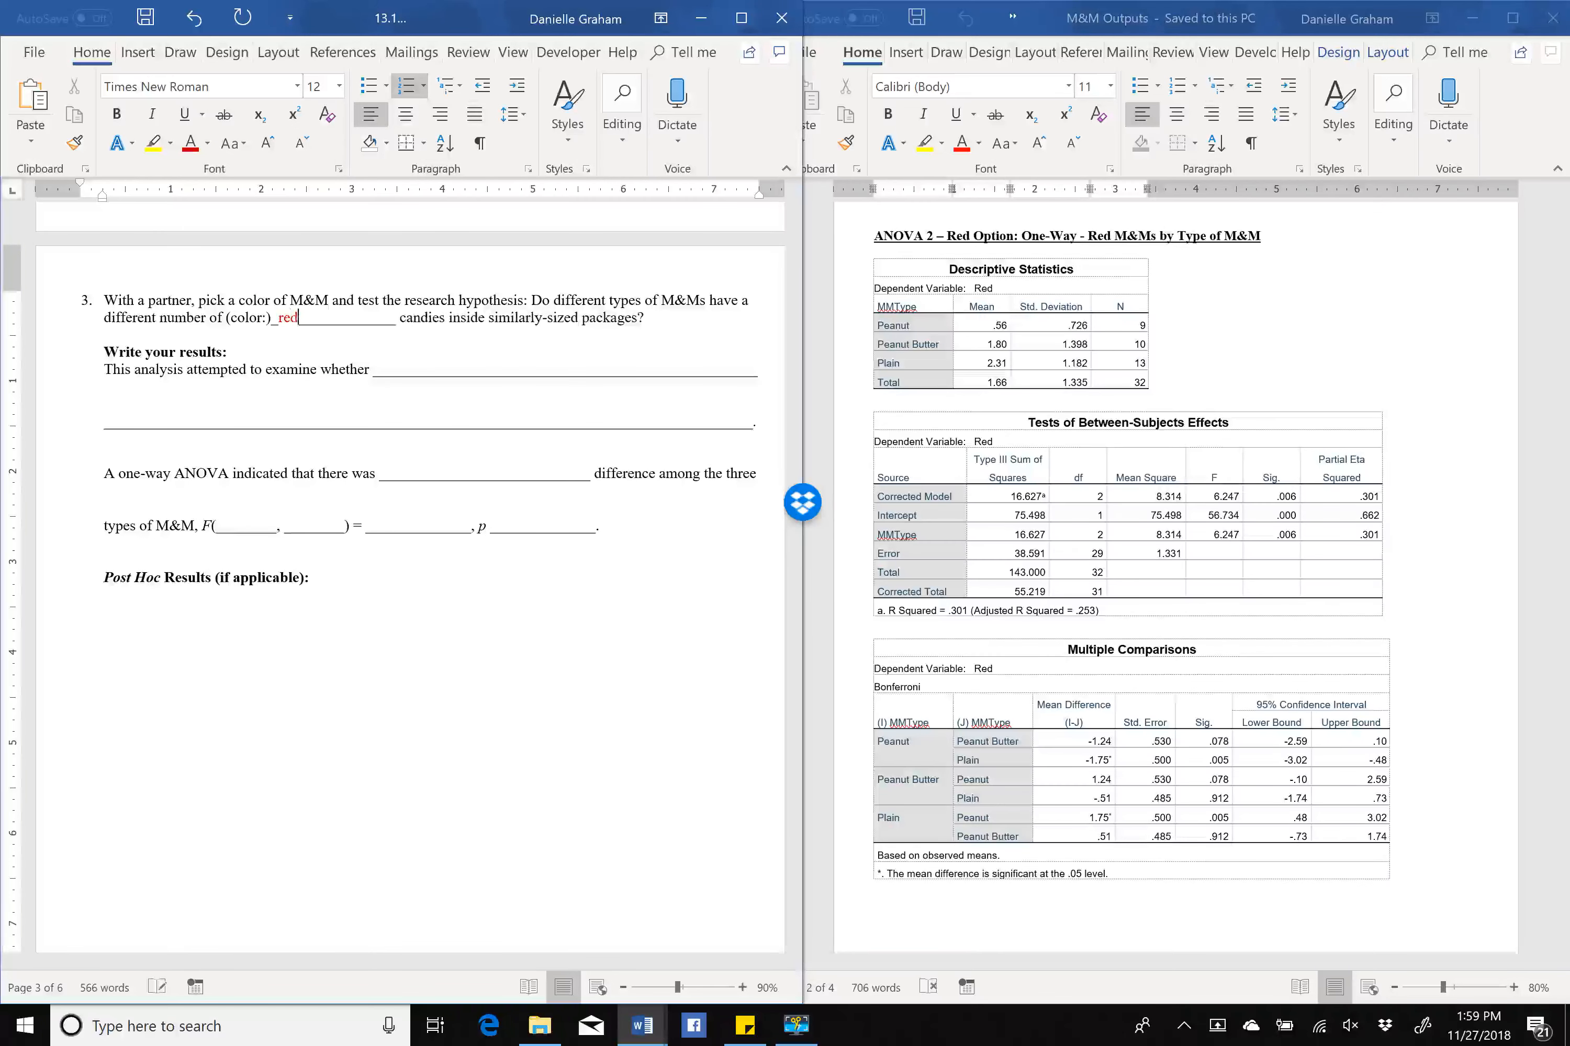
Replace the blank lines after "This analysis attempted to examine whether" with "the number of red M&M's".
left_click(371, 372)
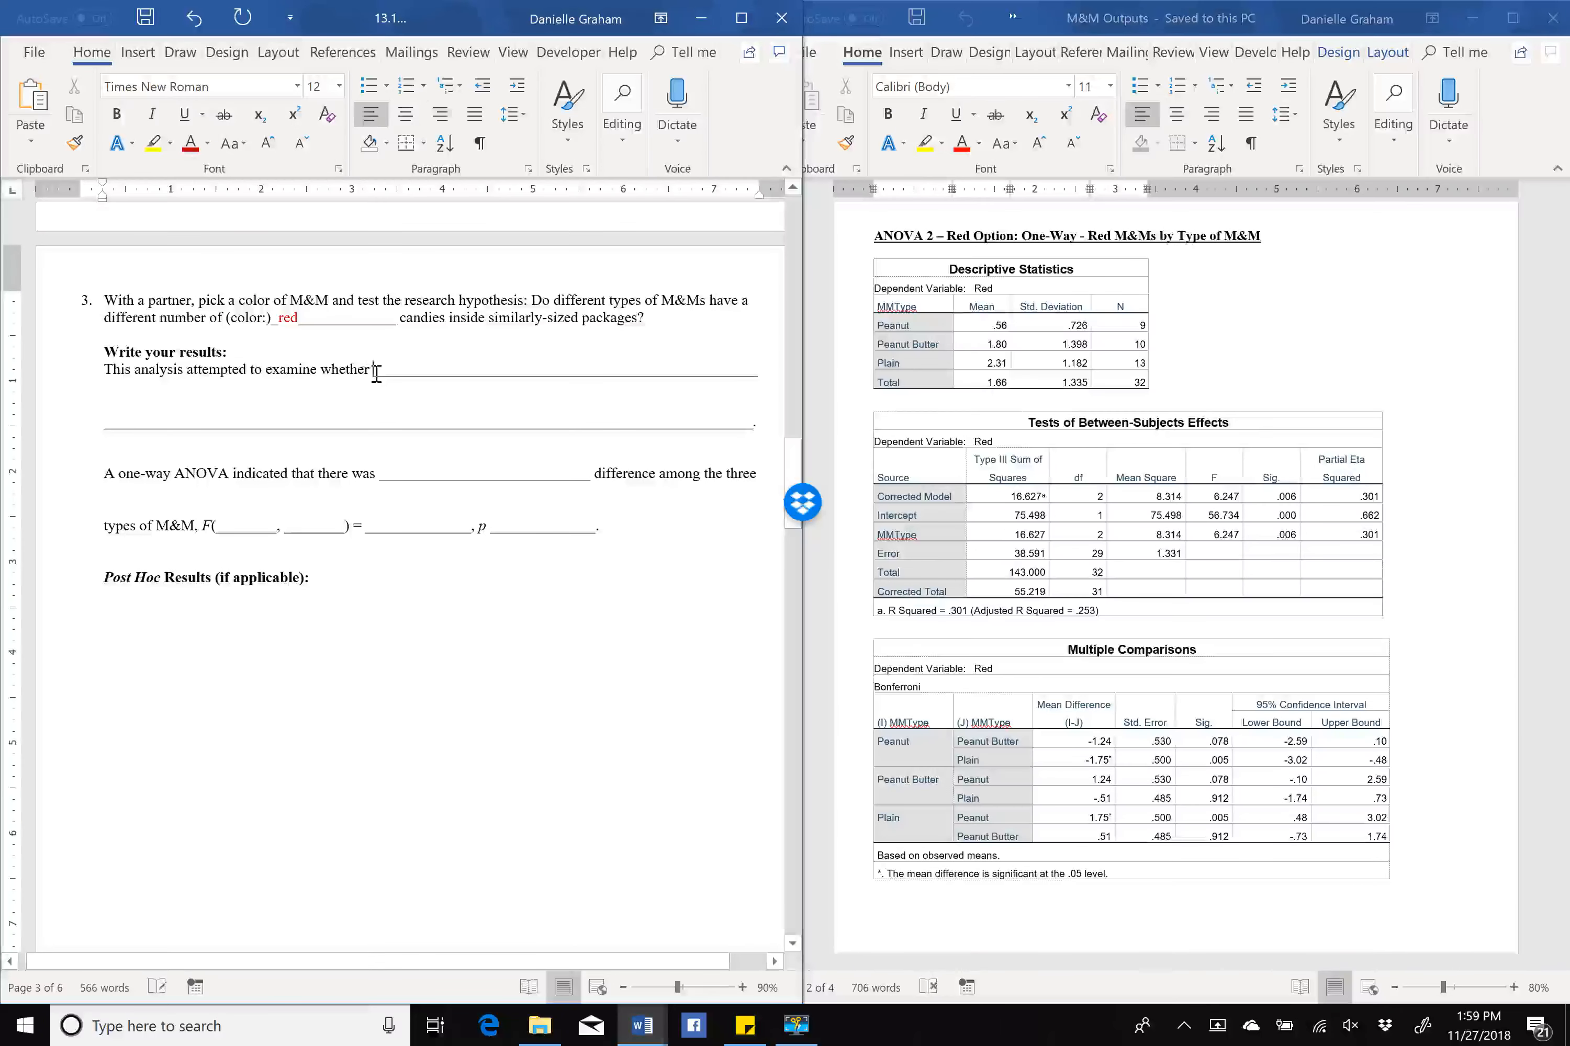
left_click(755, 426, "shift")
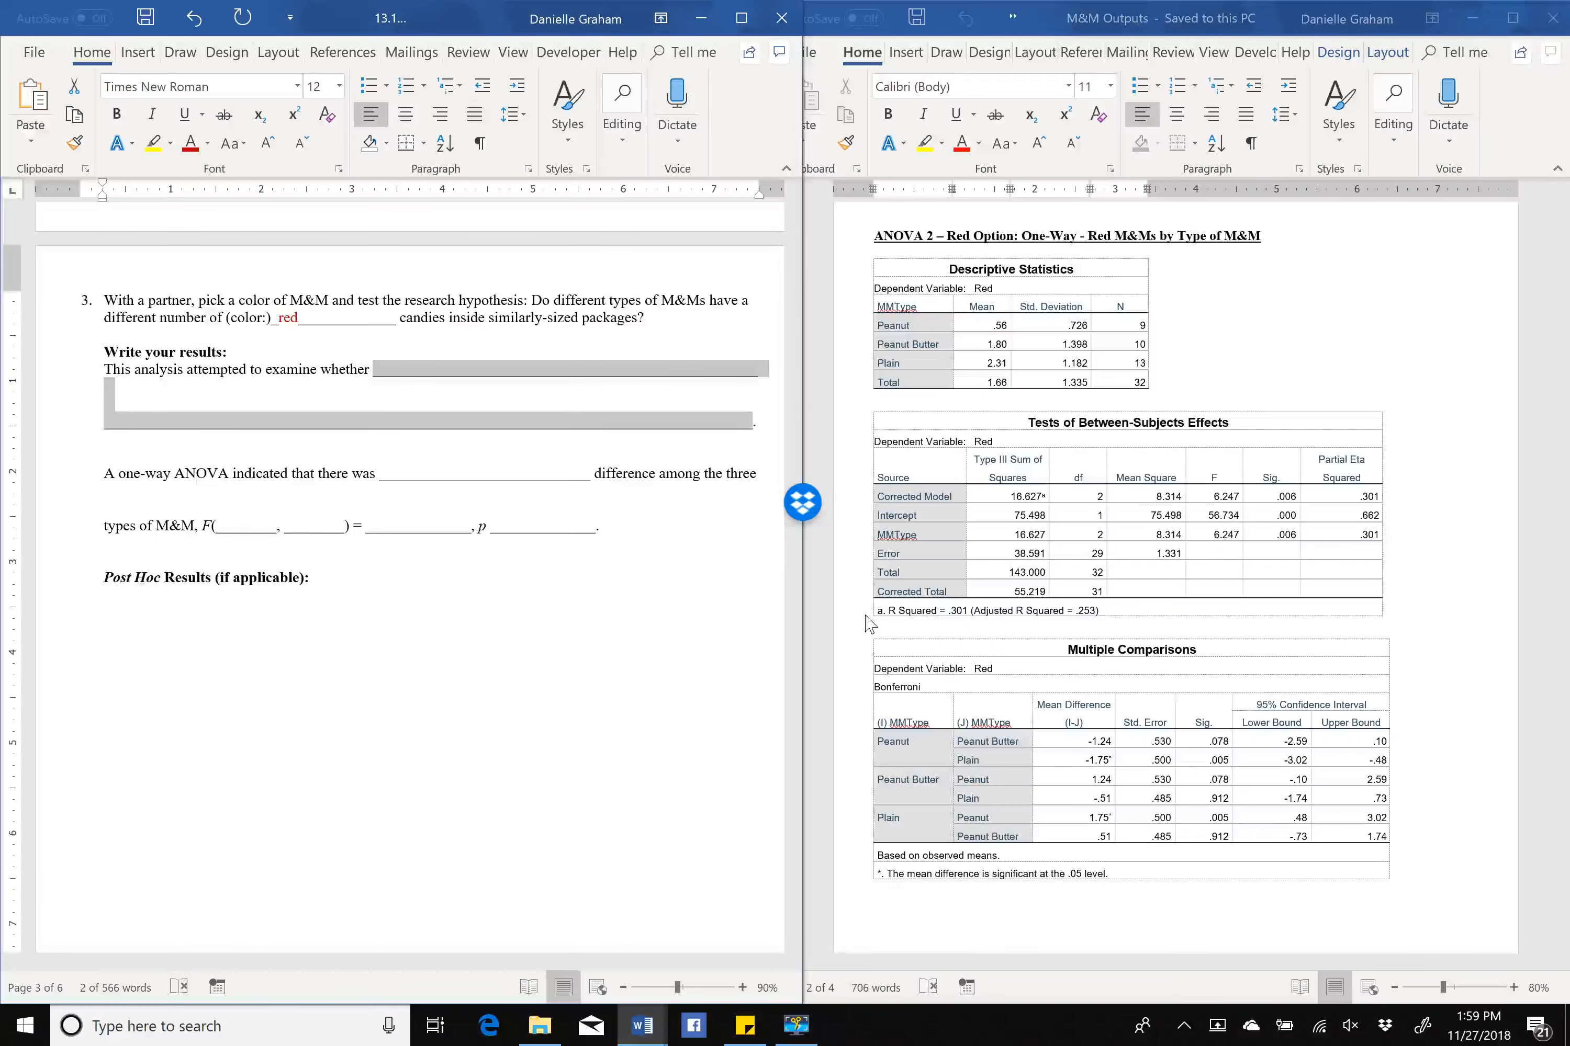
type("the number of red M&")
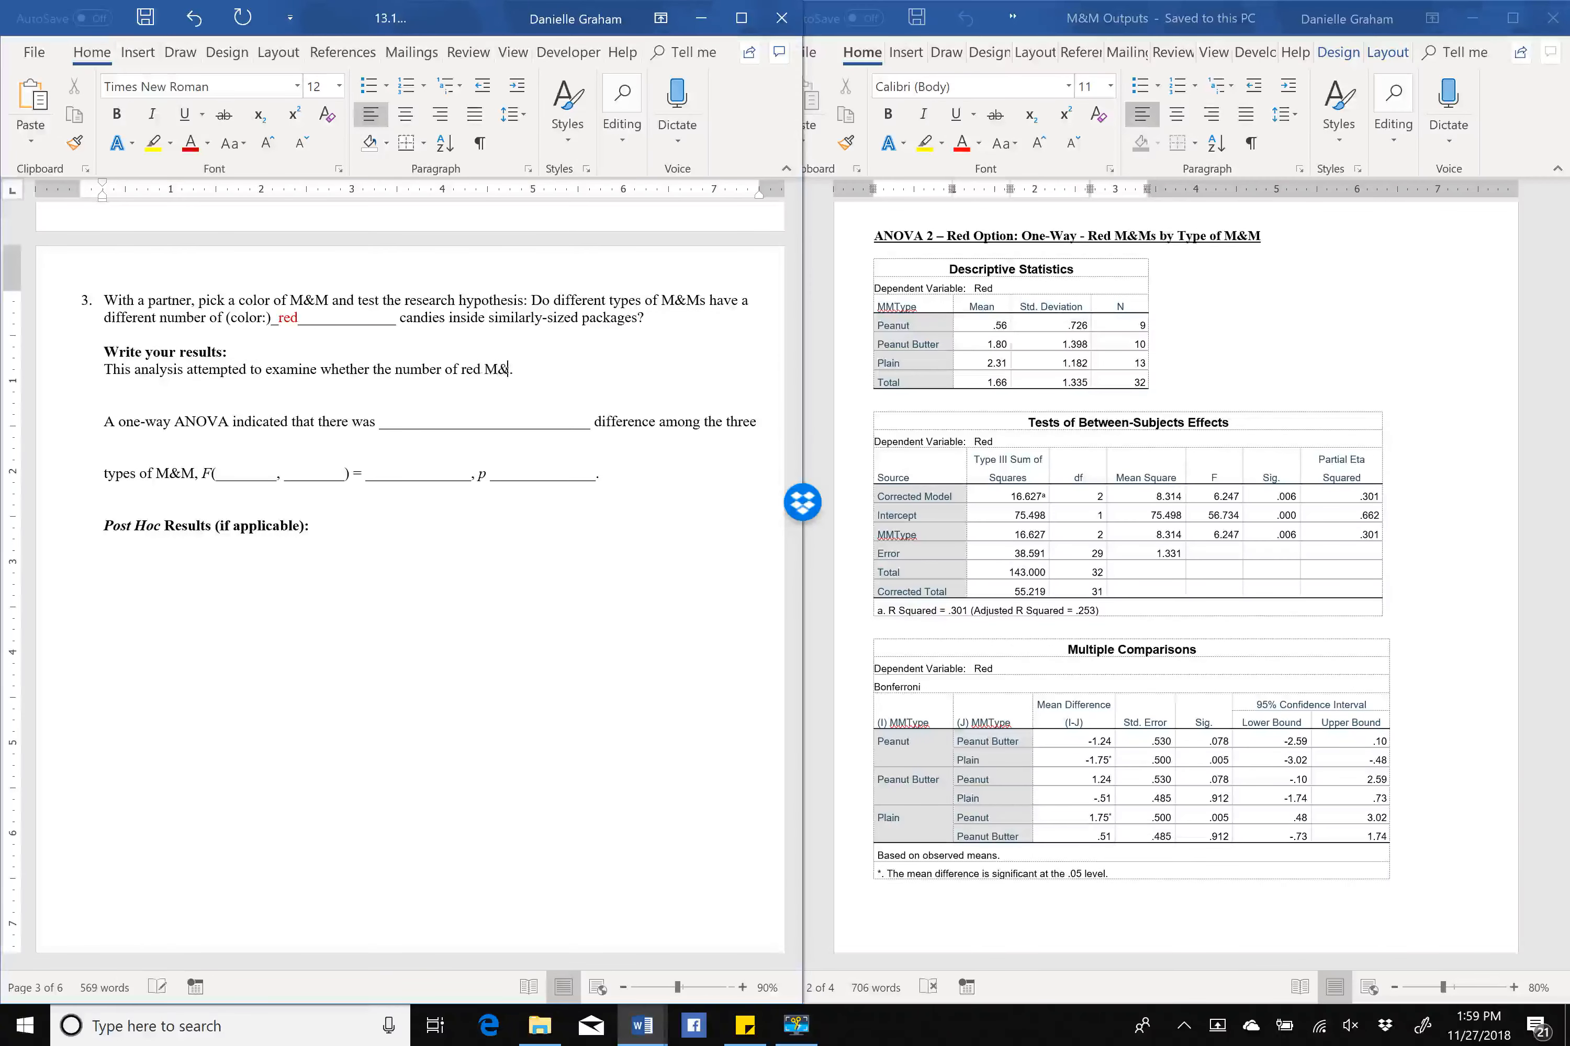
type("M")
type("differen")
type(" between ")
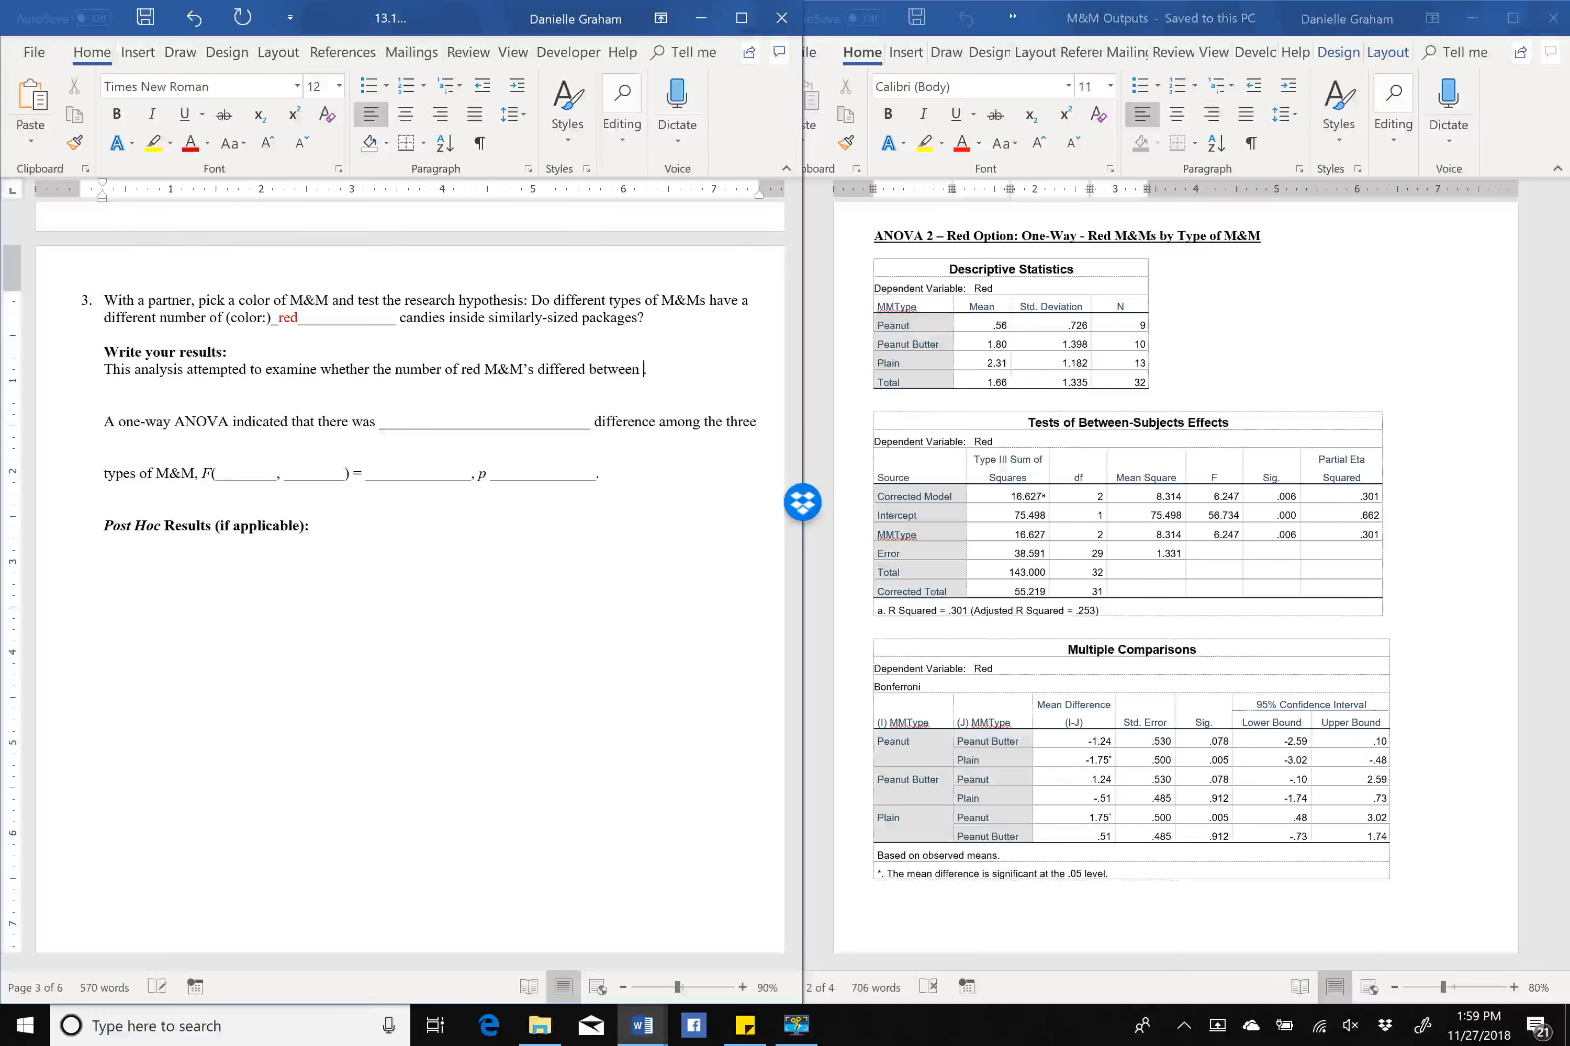
type("p")
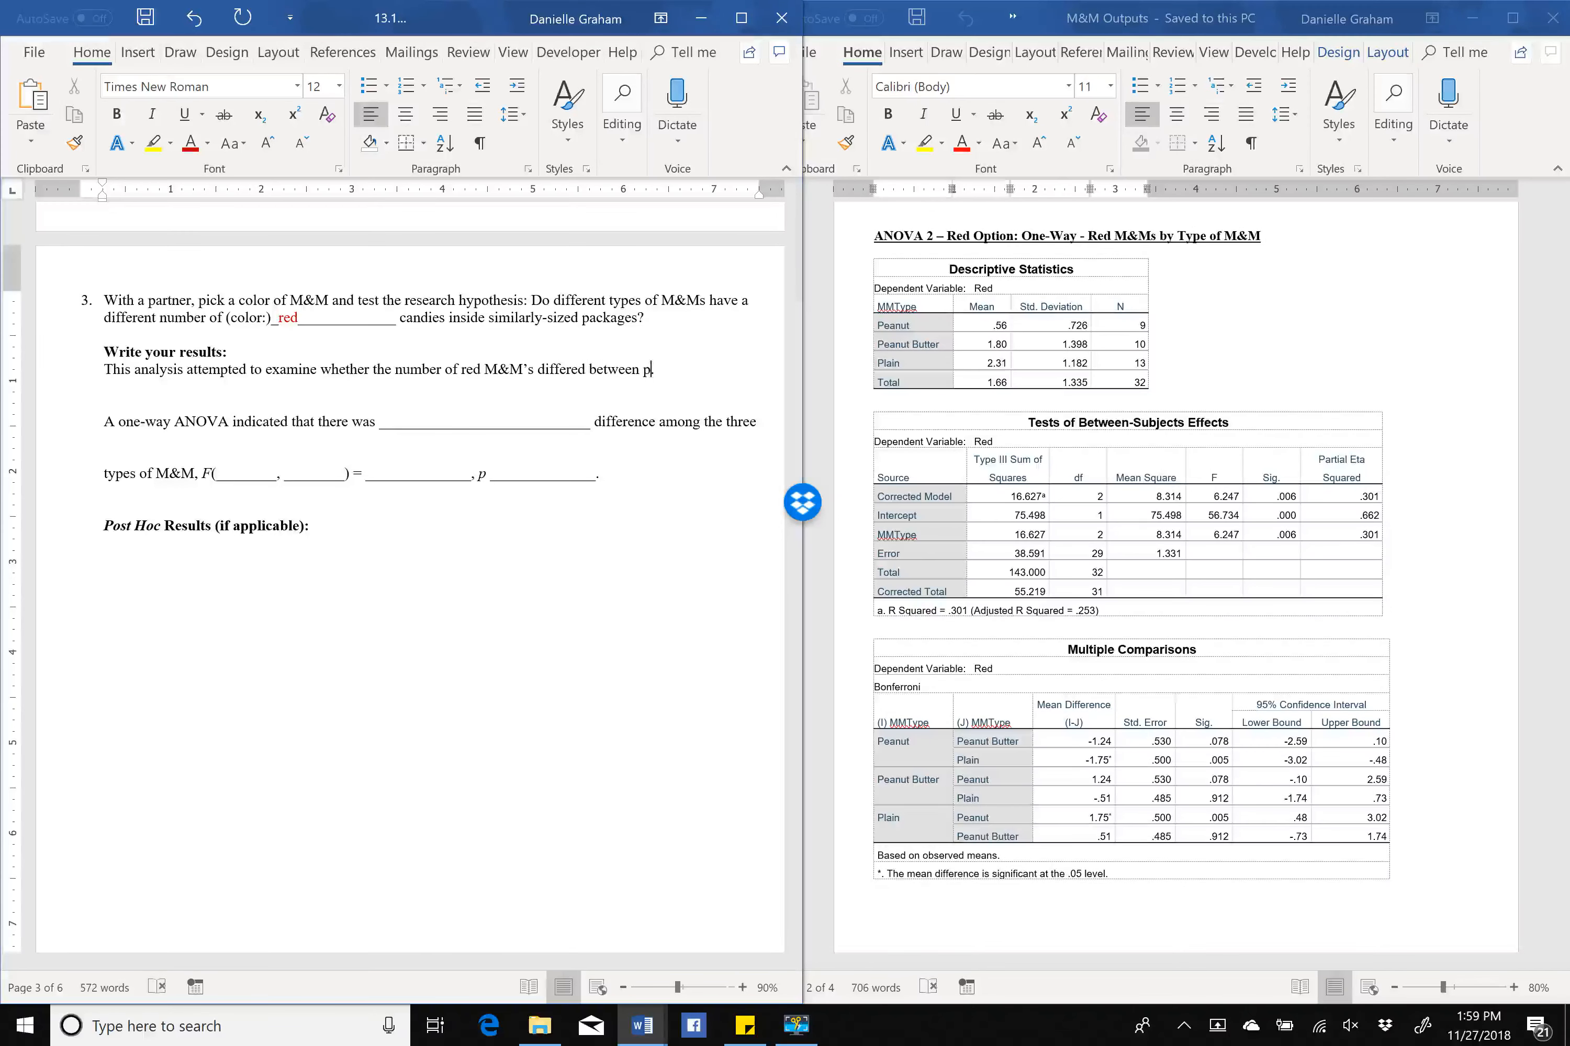
type(".")
key("BackSpace")
key("BackSpace")
key("BackSpace")
key("BackSpace")
key("BackSpace")
key("BackSpace")
key("BackSpace")
key("BackSpace")
key("BackSpace")
key("BackSpace")
key("BackSpace")
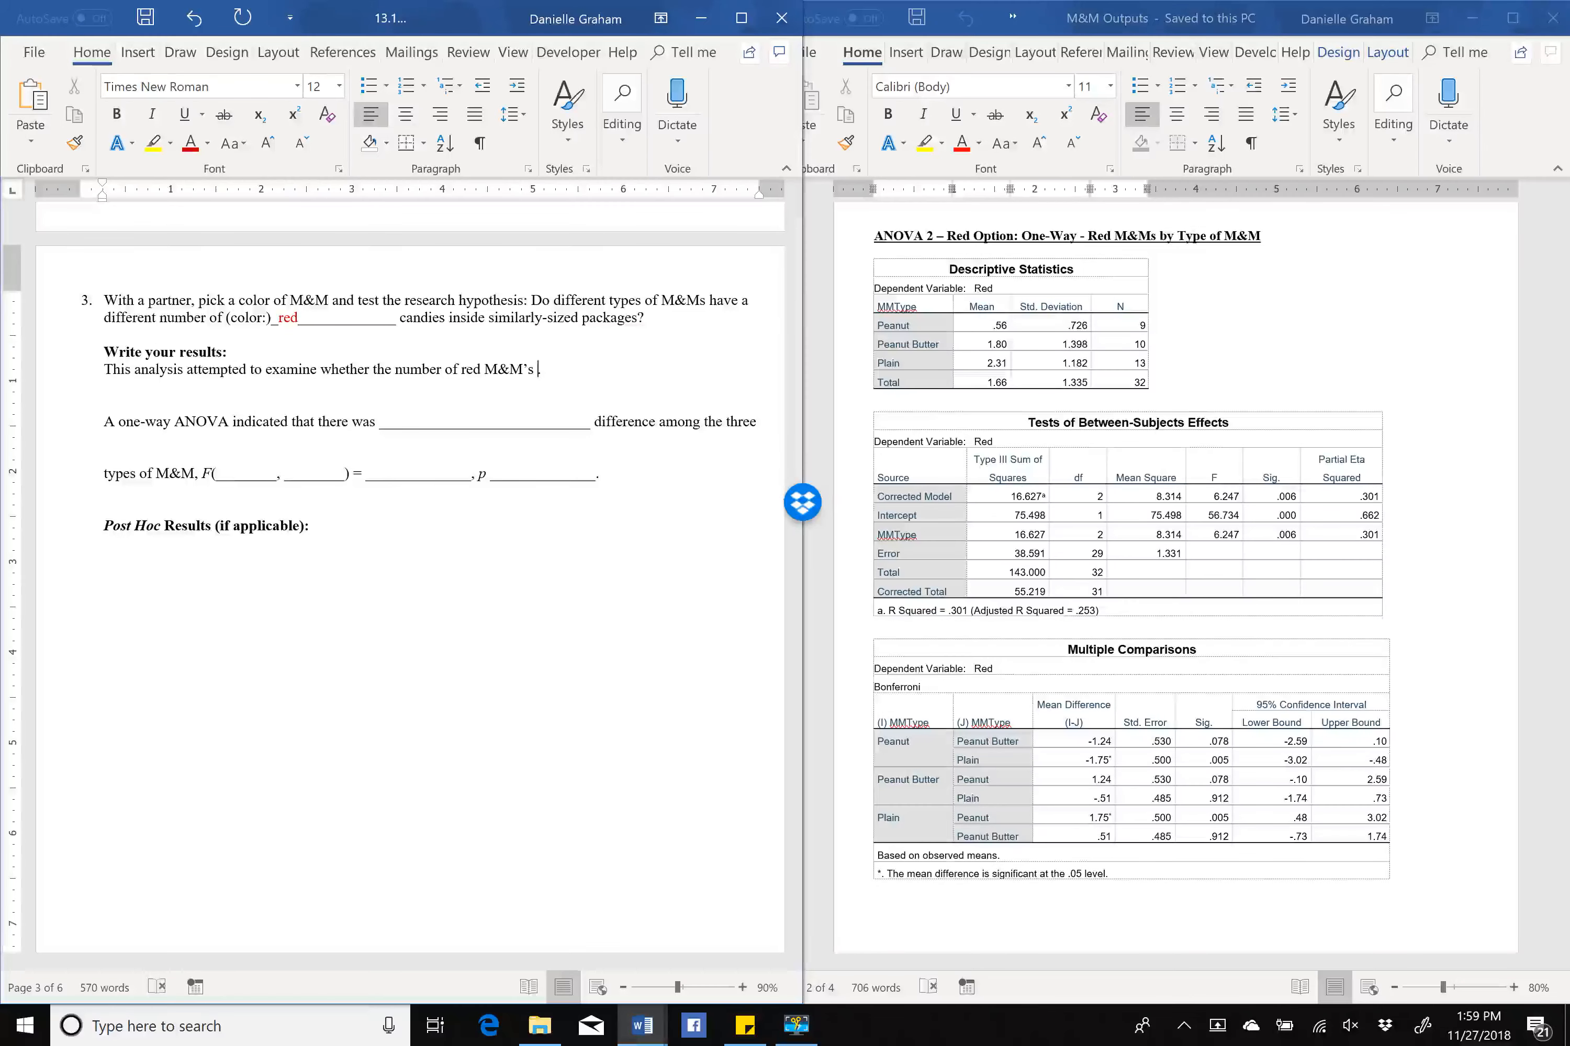
Complete the purpose sentence with "differed based on type of M&M" and highlight the research question in question 3 for comparison.
type("iffe")
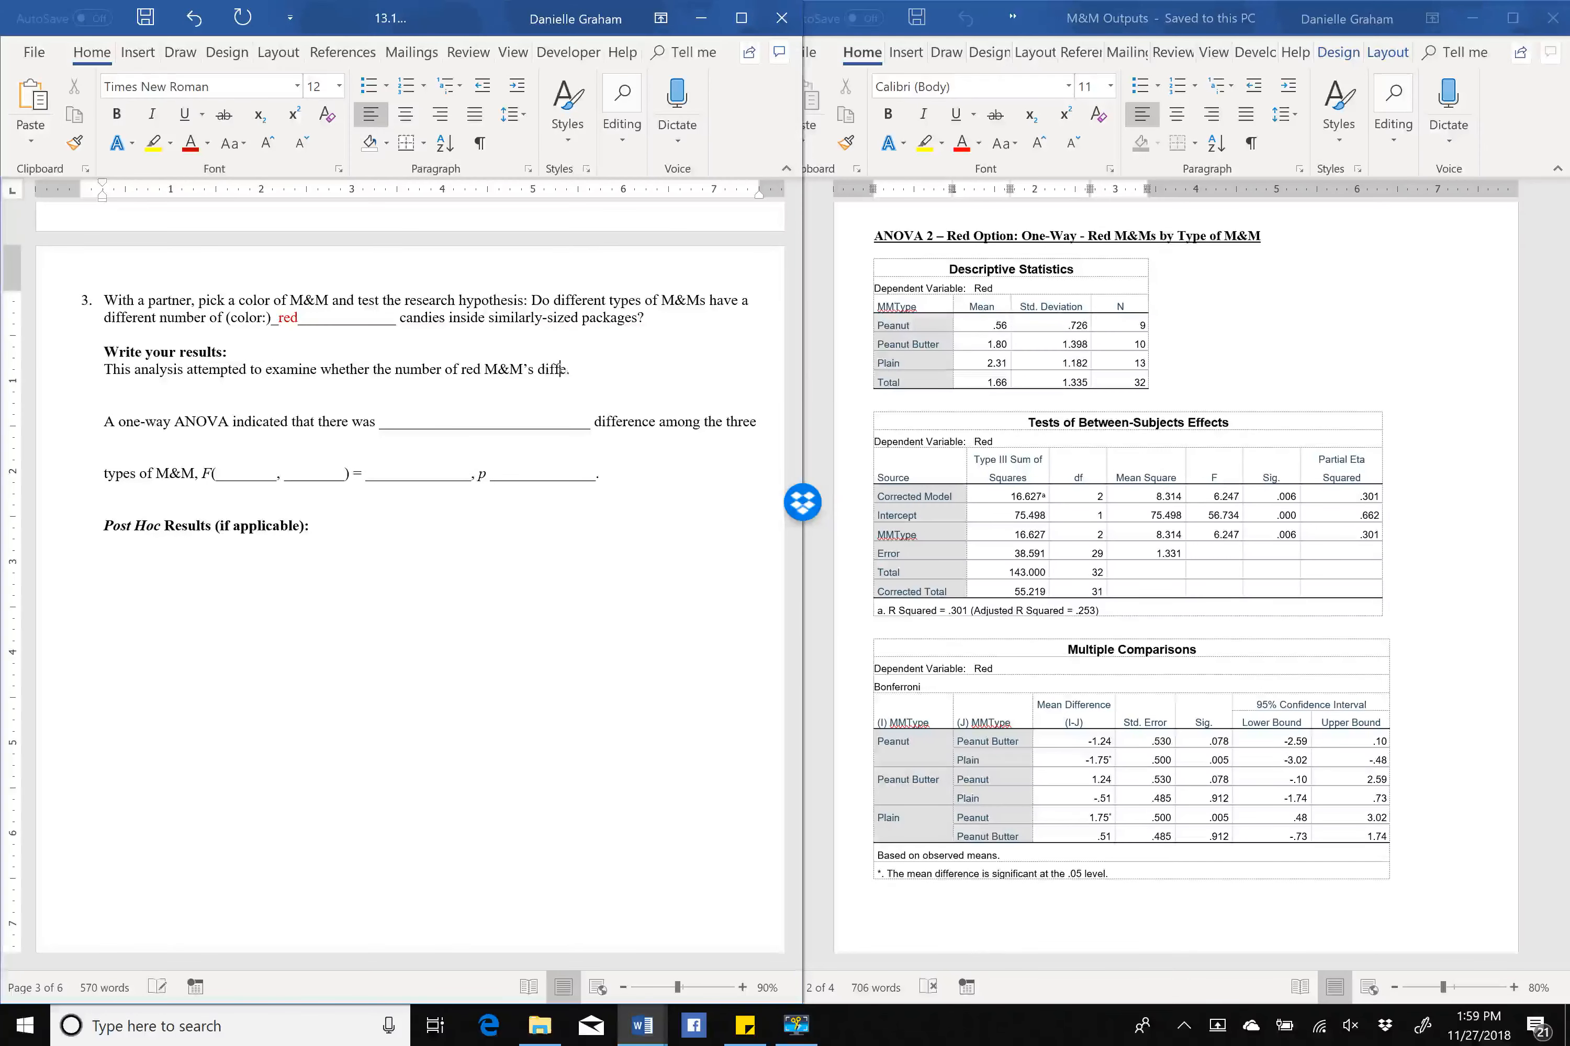
type("red based on type of M&M")
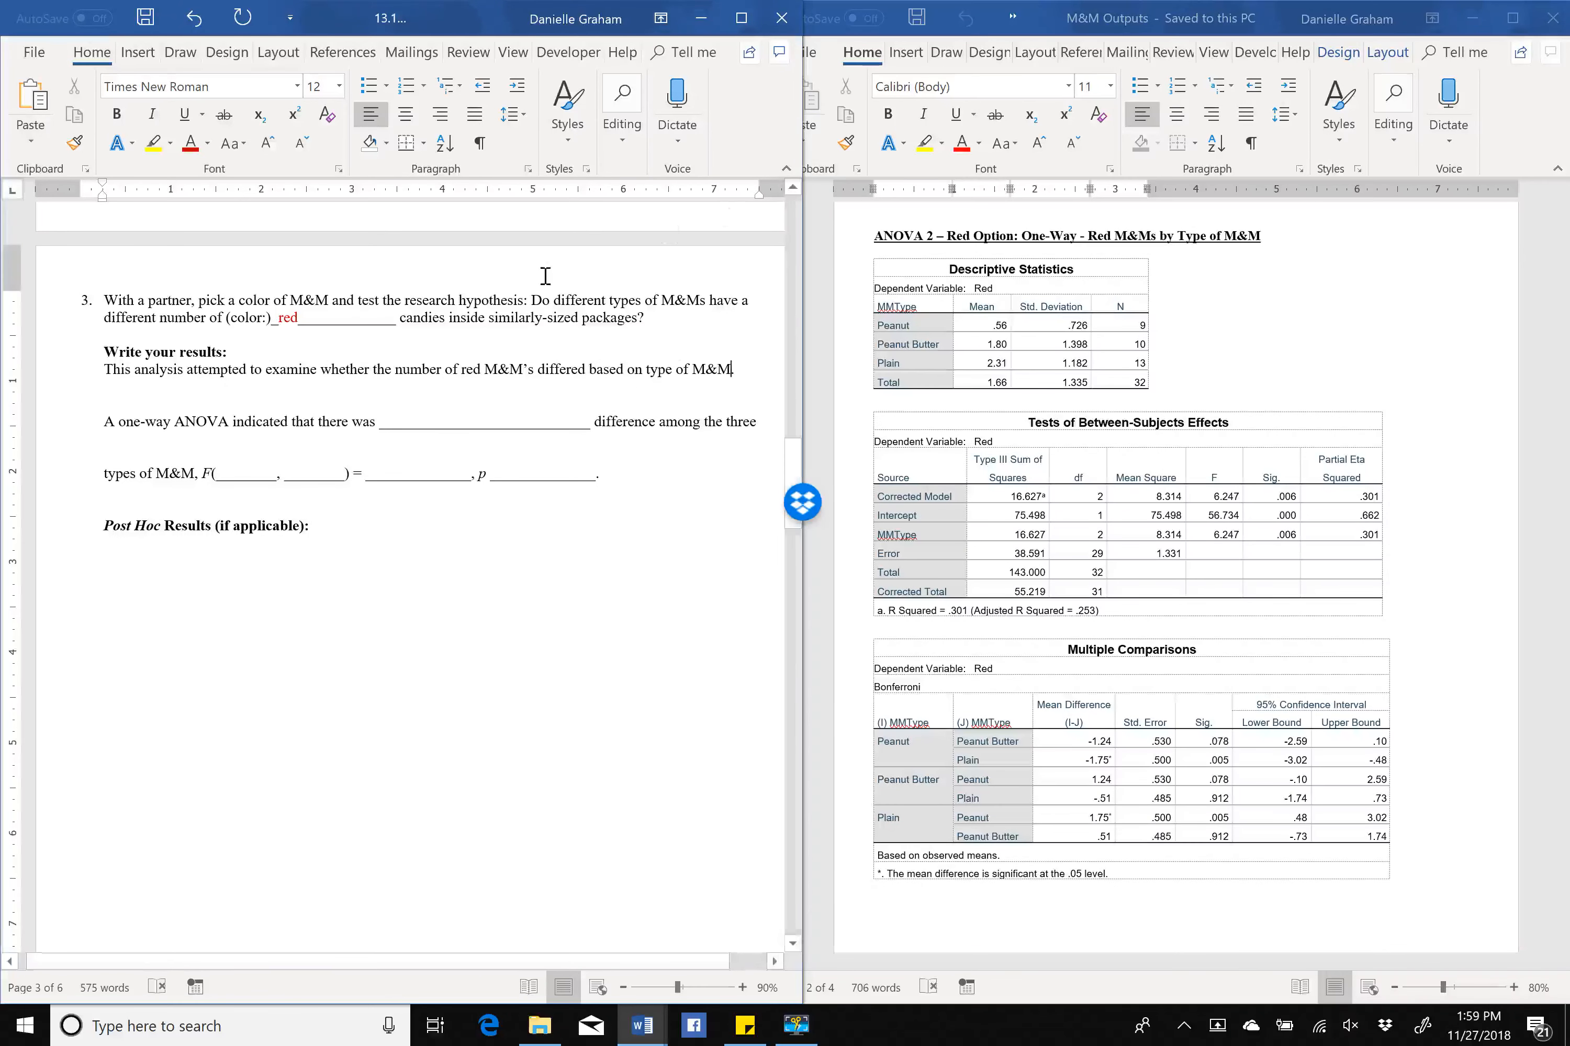
left_click_drag(532, 299, 629, 323)
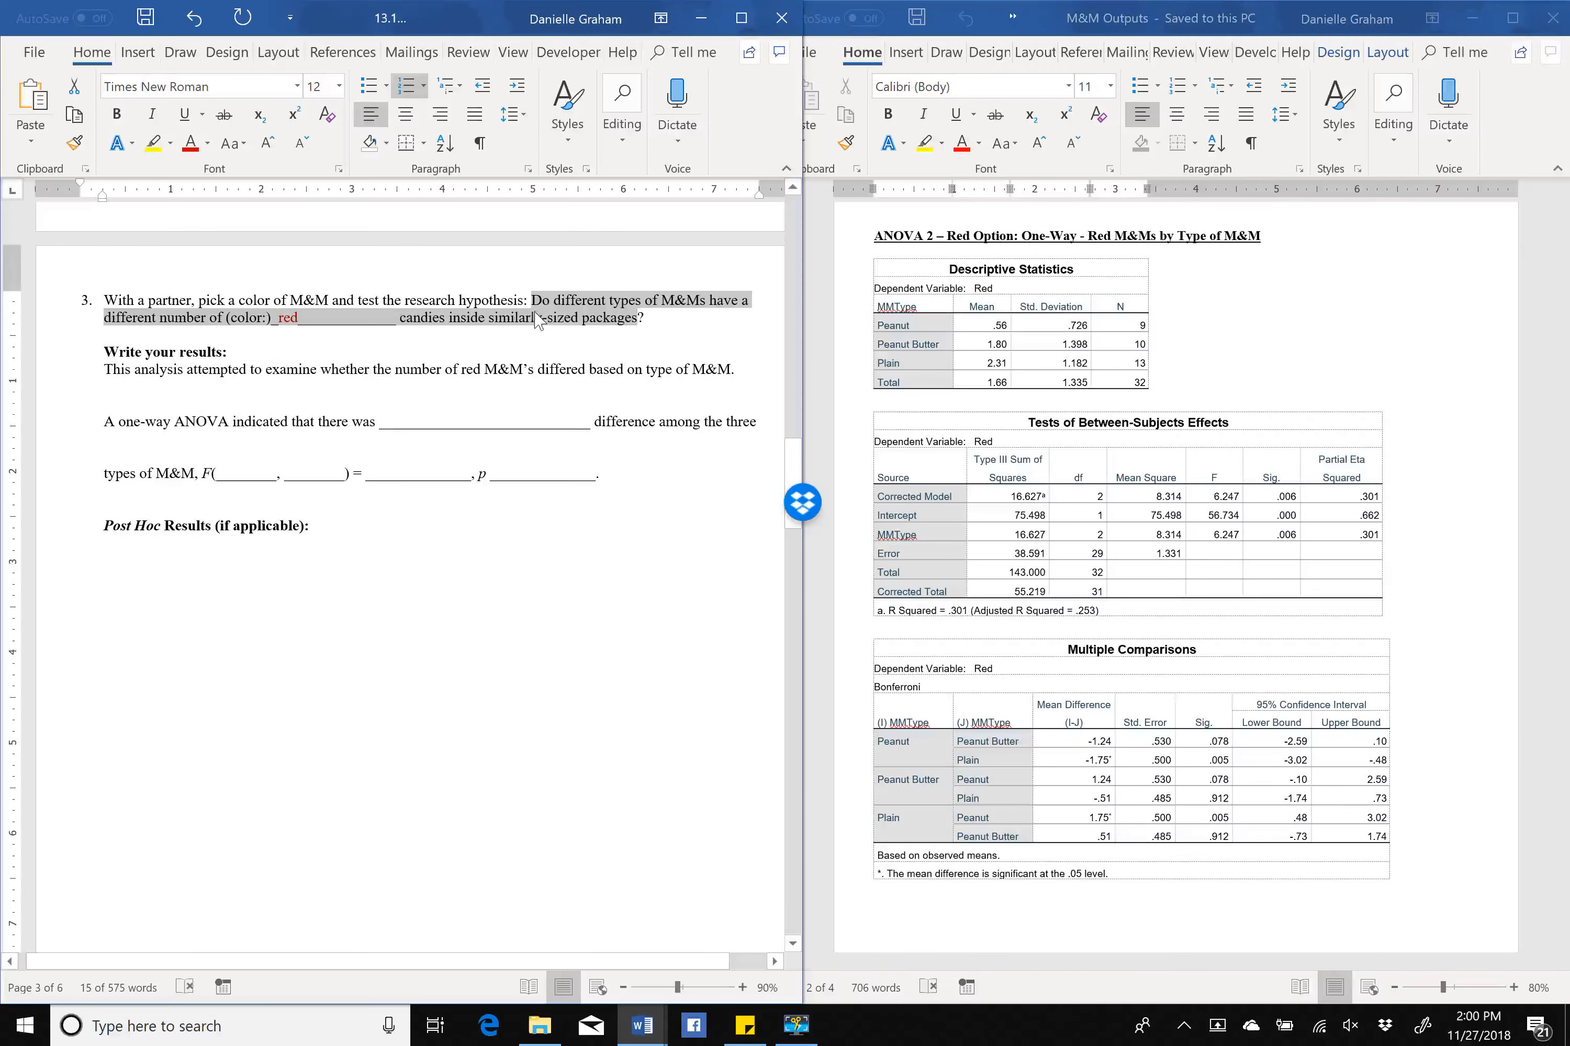
Color the text "whether the number of red M&M's differed based on type of M&M." red.
left_click(742, 365)
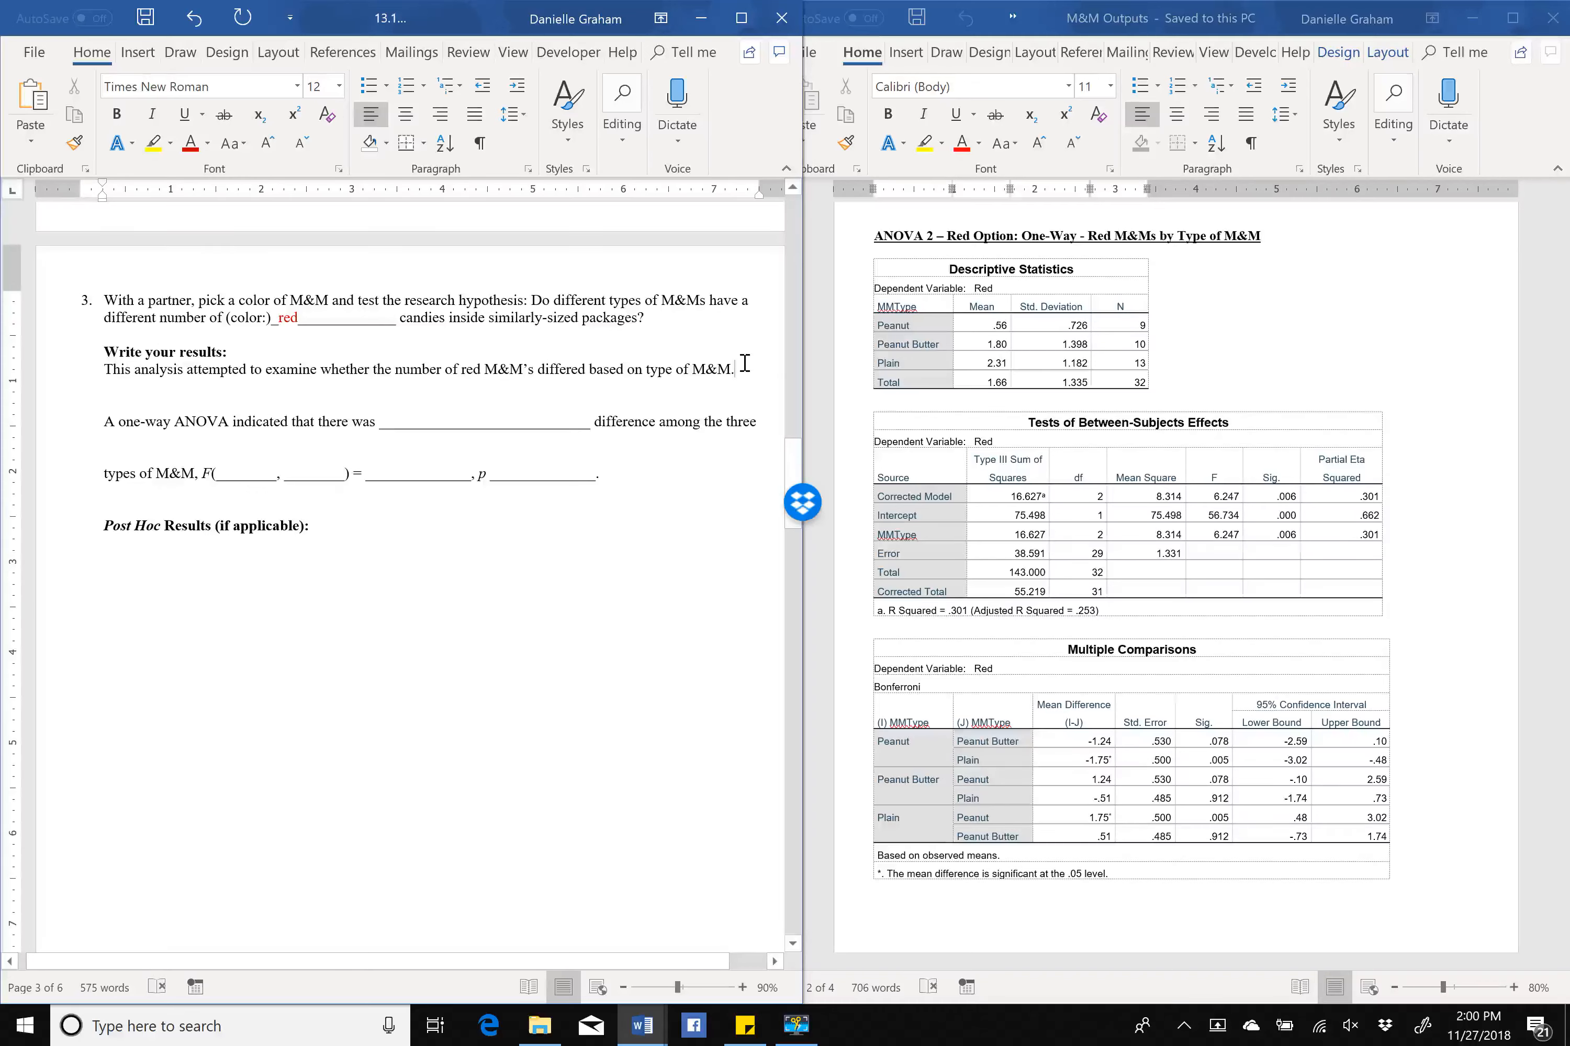
left_click(377, 369, "shift")
left_click(322, 369, "shift")
left_click(190, 143)
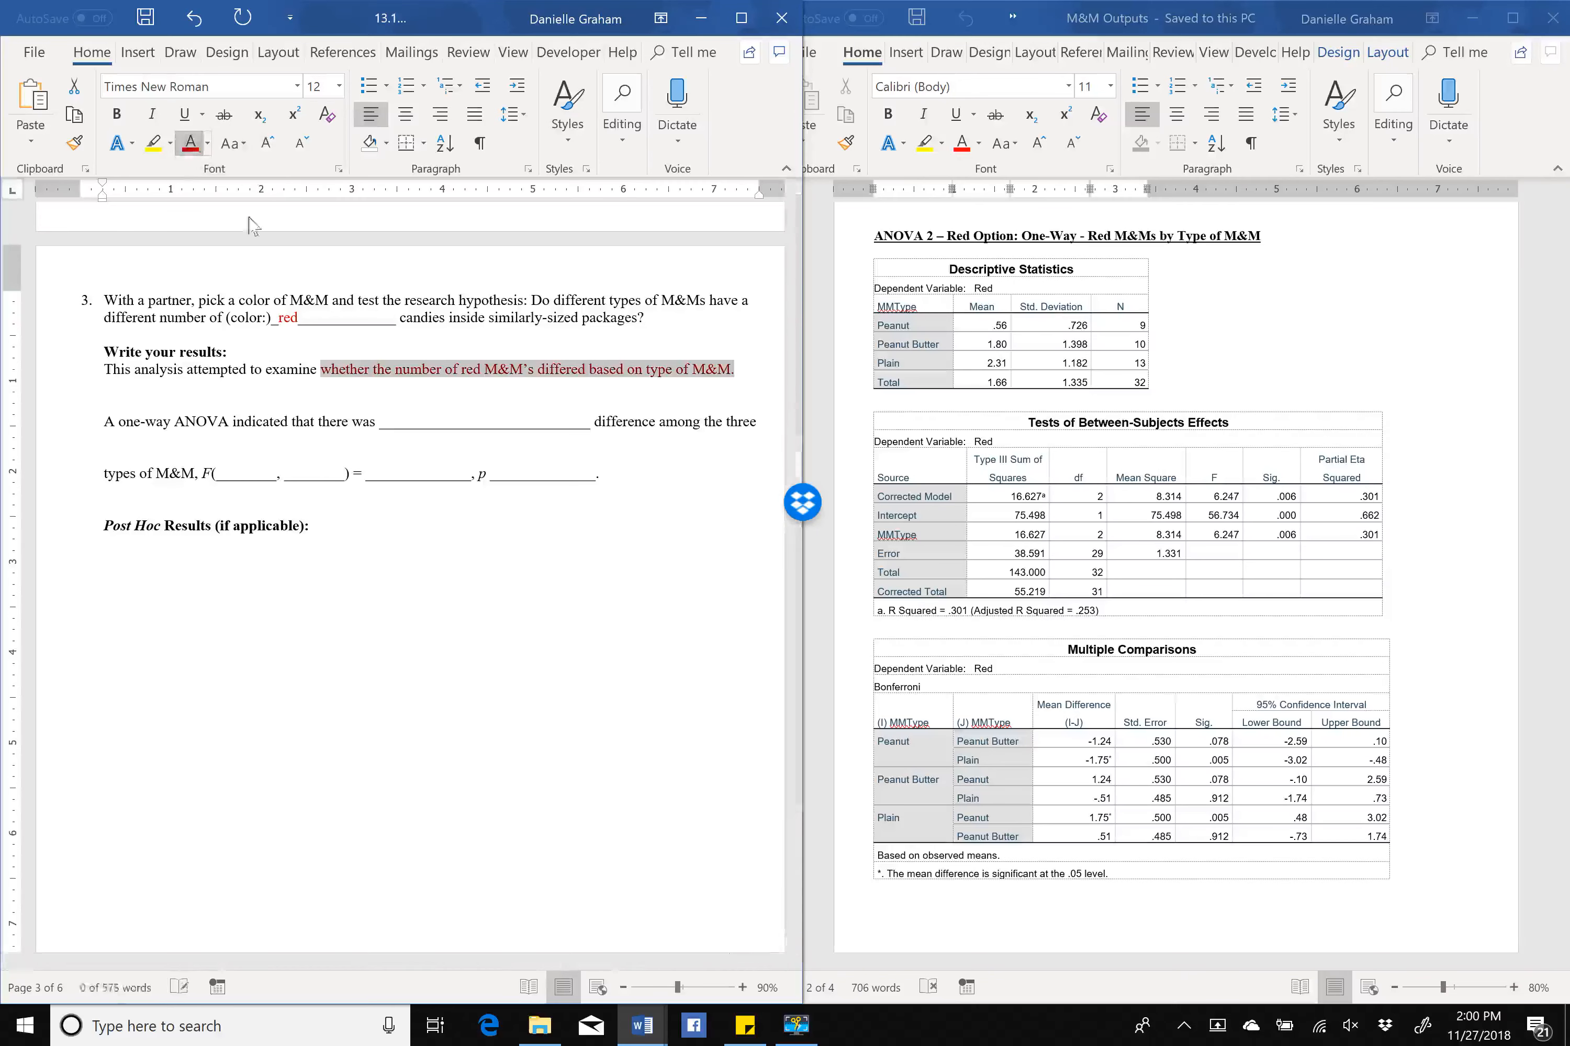
Highlight the blanks for the significance wording and for F's degrees of freedom in the one-way ANOVA sentence.
left_click_drag(380, 420, 591, 423)
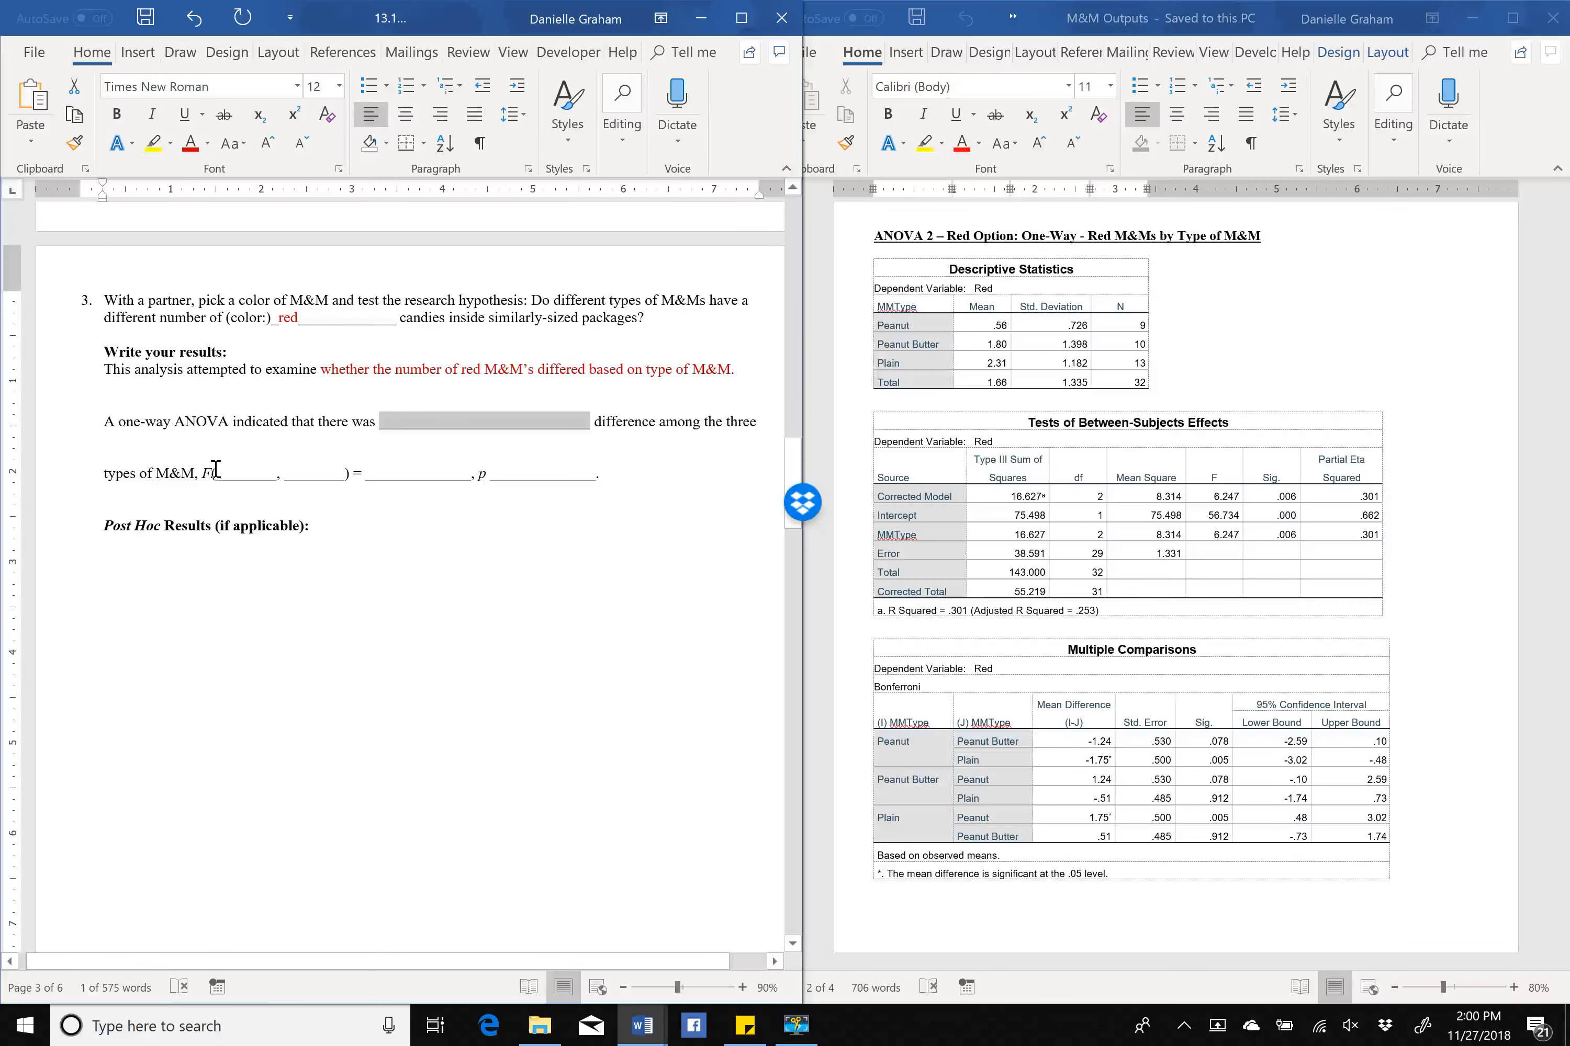
left_click_drag(215, 468, 324, 475)
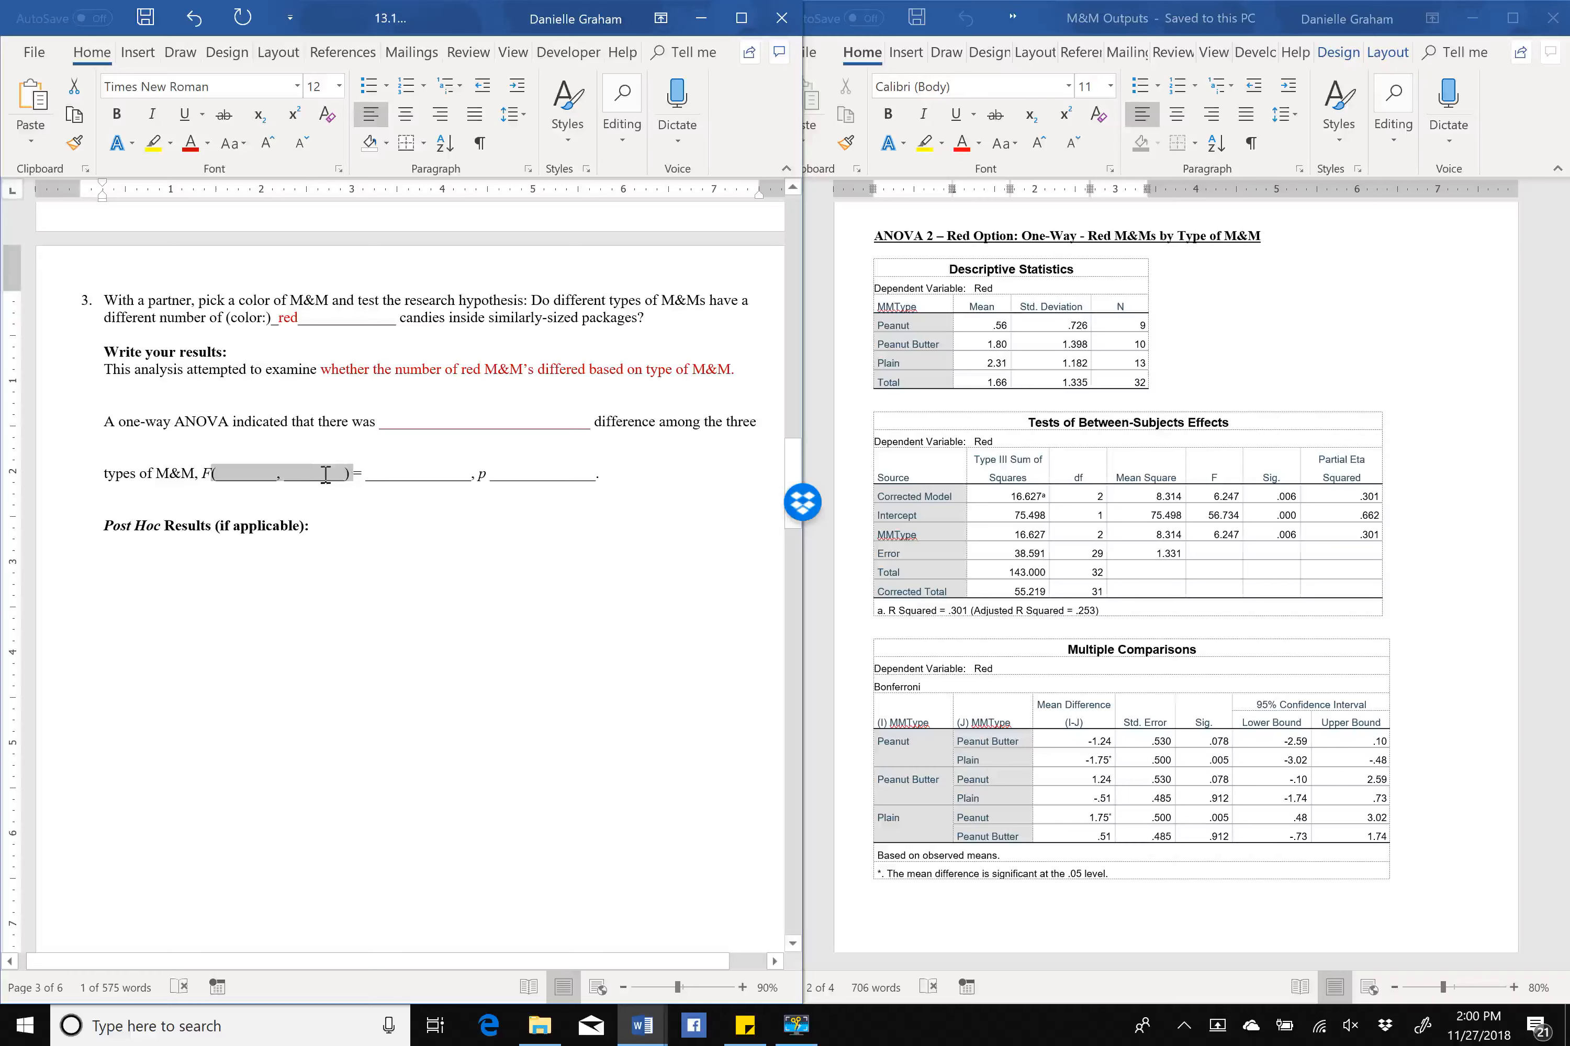
left_click(277, 476)
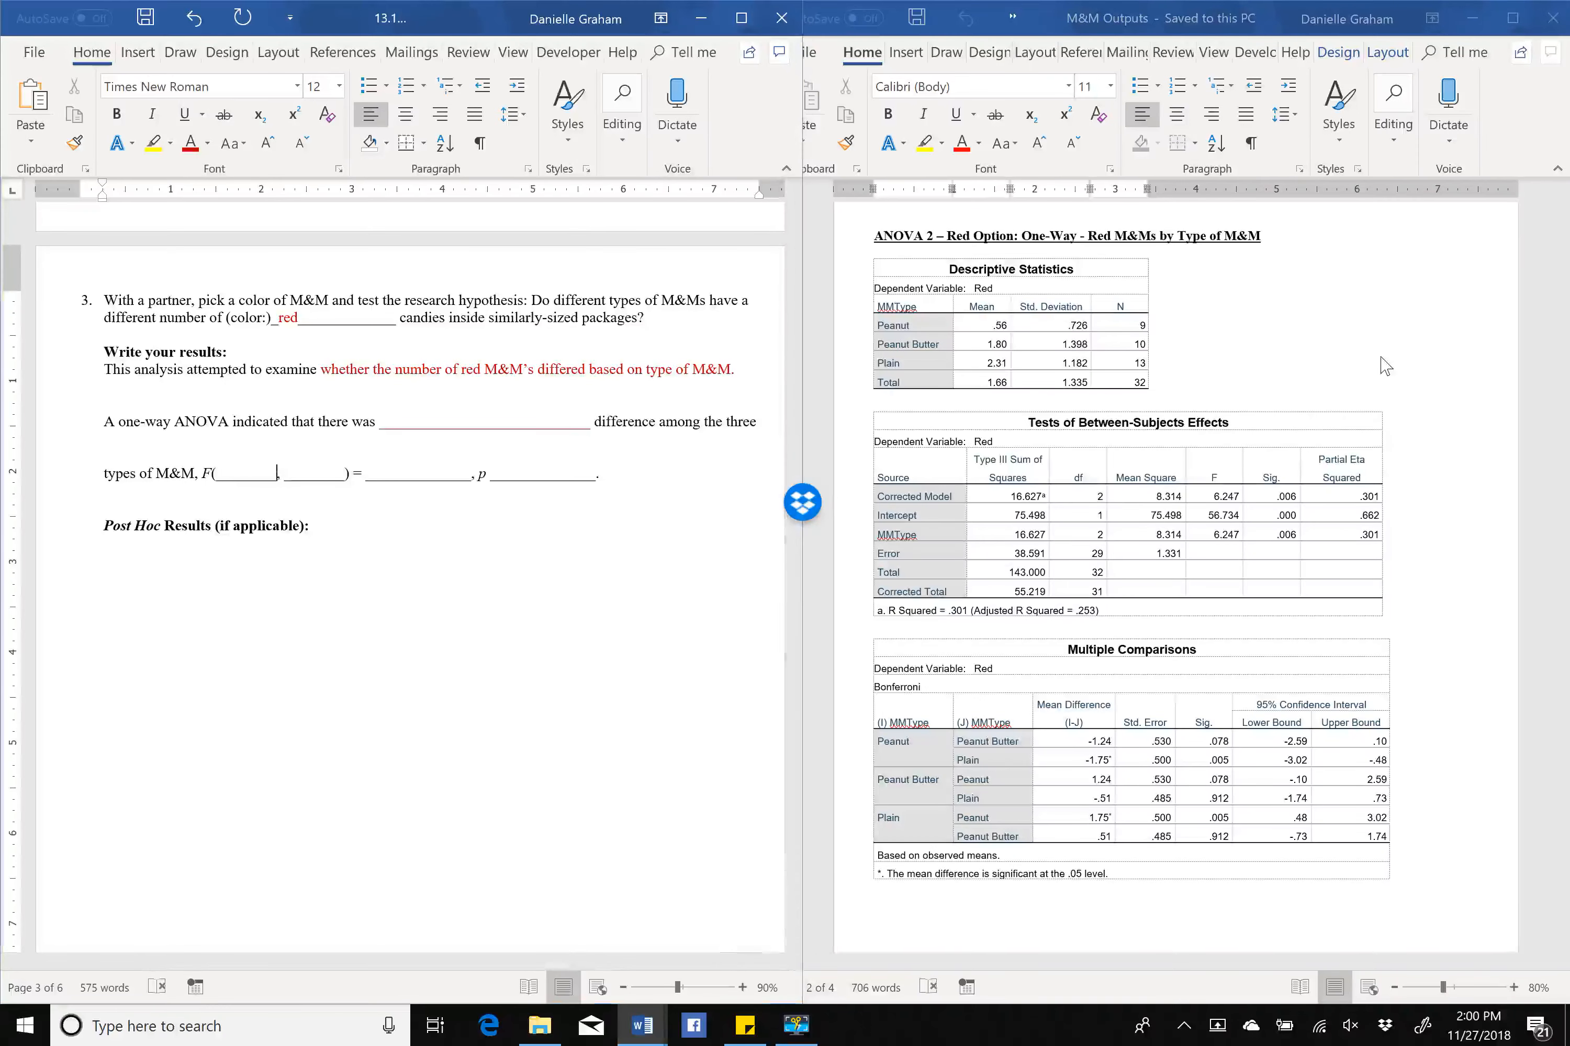
Highlight the table title "Tests of Between-Subjects Effects" in the Red M&Ms ANOVA output yellow.
left_click(1160, 476)
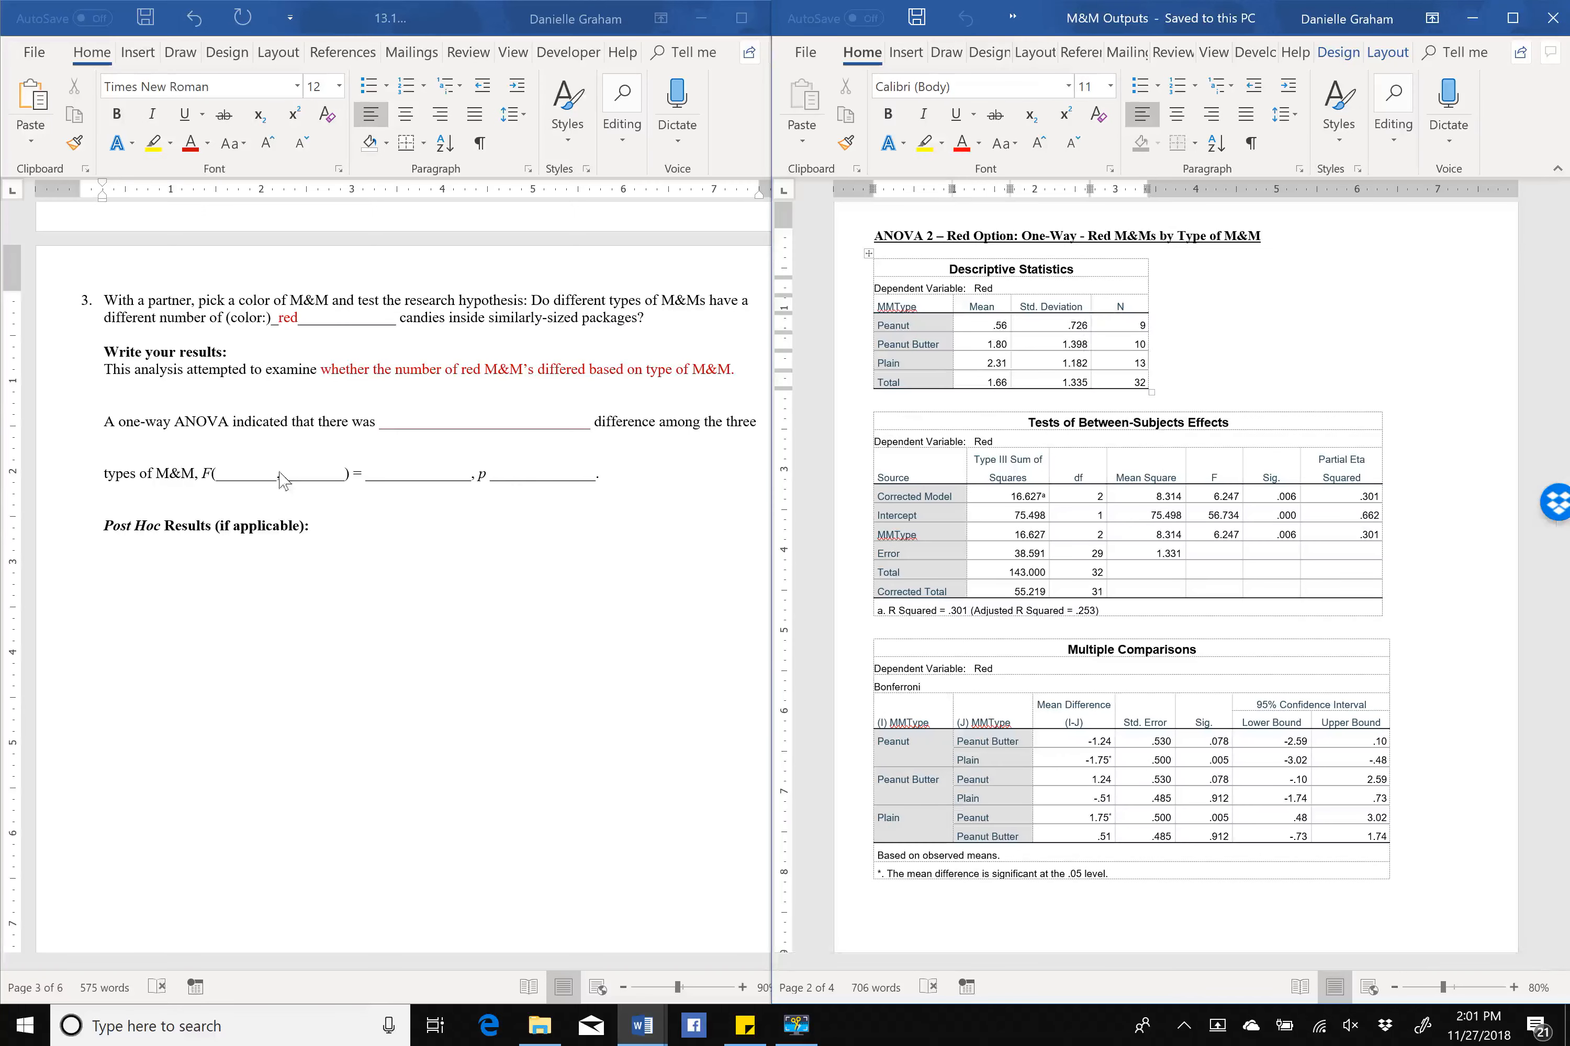
left_click(235, 499)
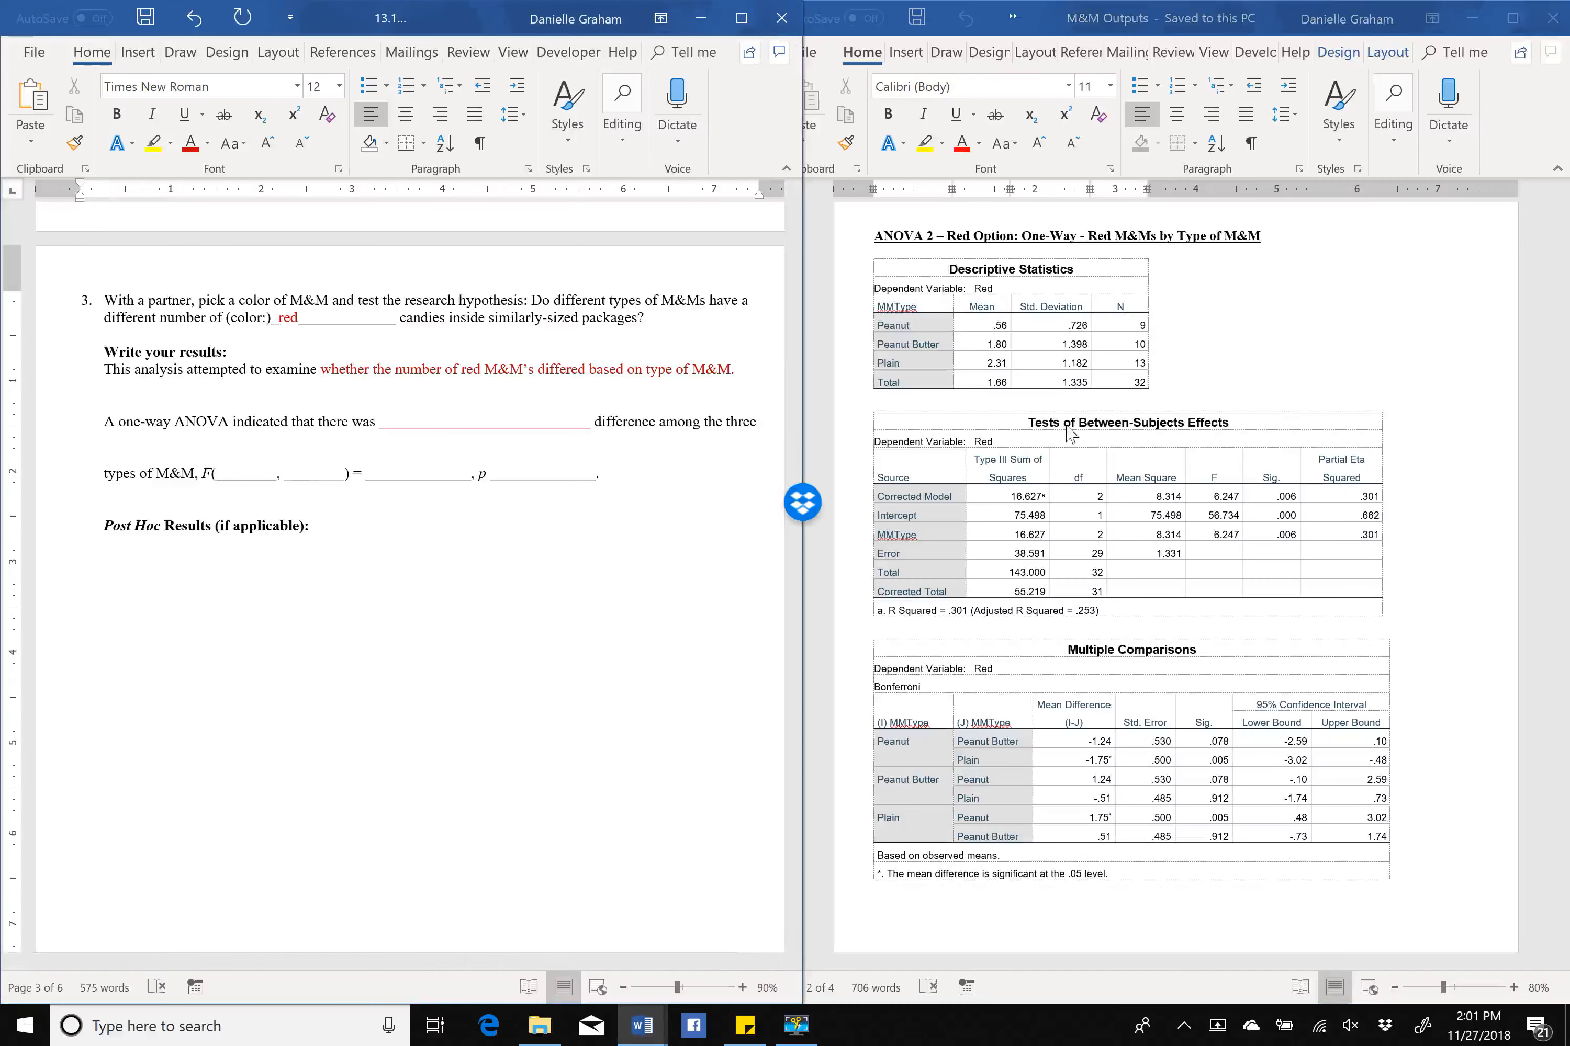
left_click(1081, 440)
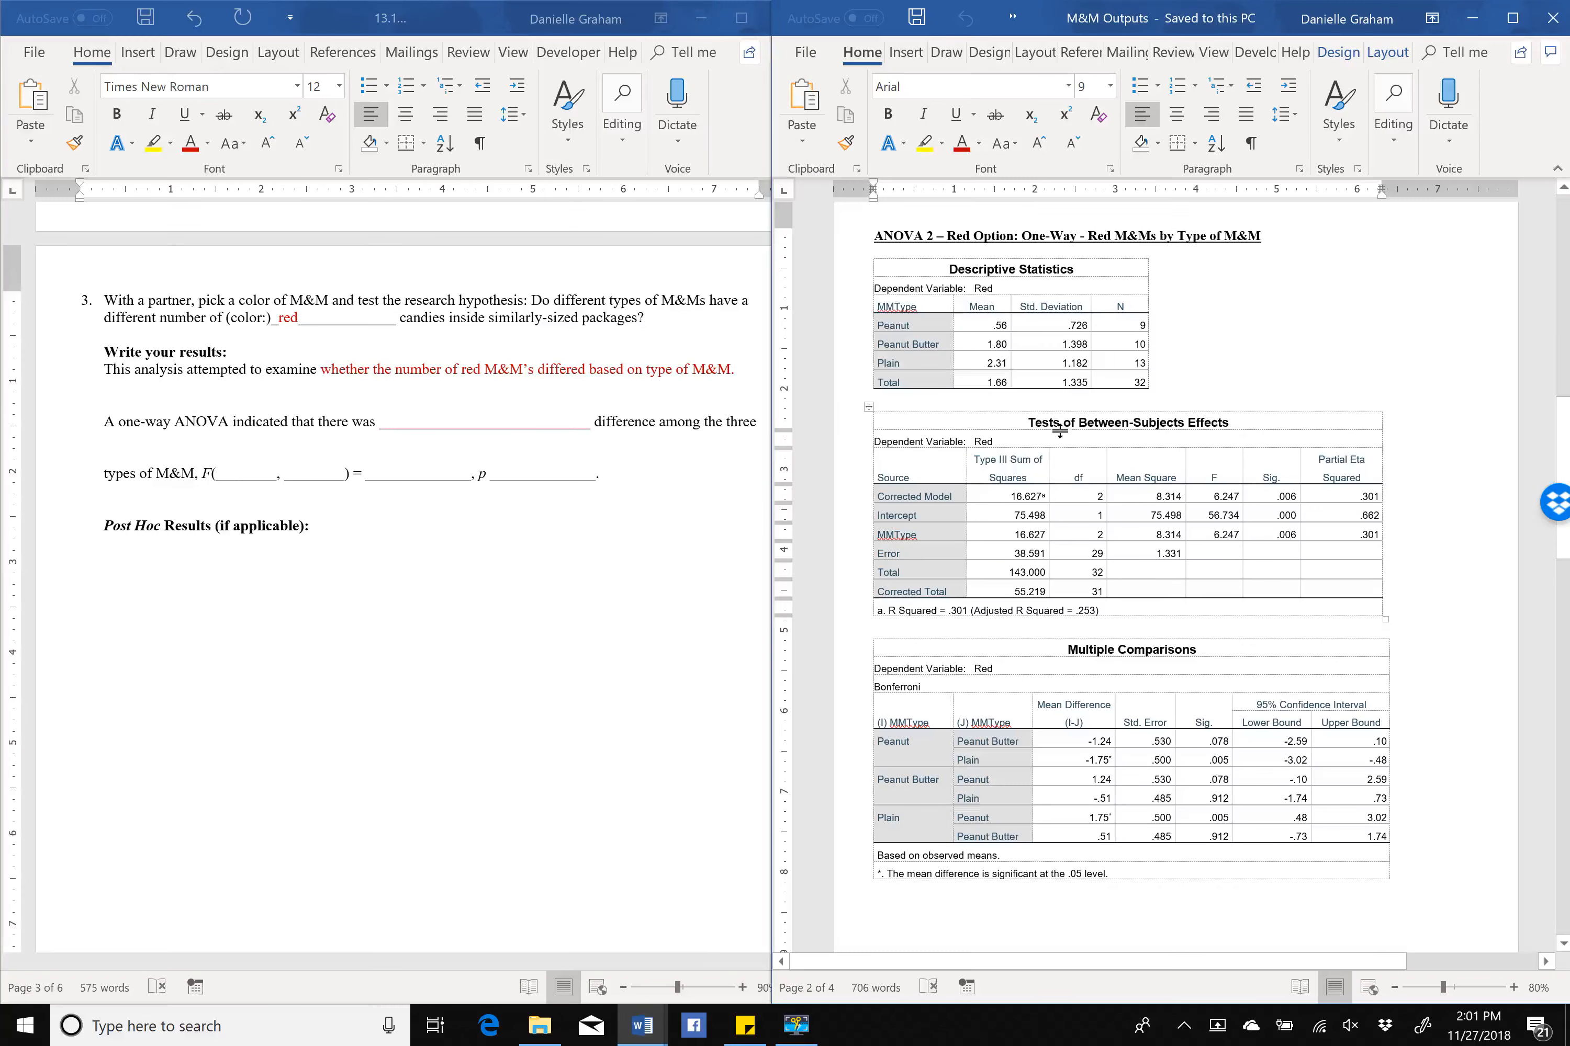
mouse_move(1234, 405)
left_mouse_down()
mouse_move(1245, 439)
mouse_move(1232, 426)
left_mouse_up()
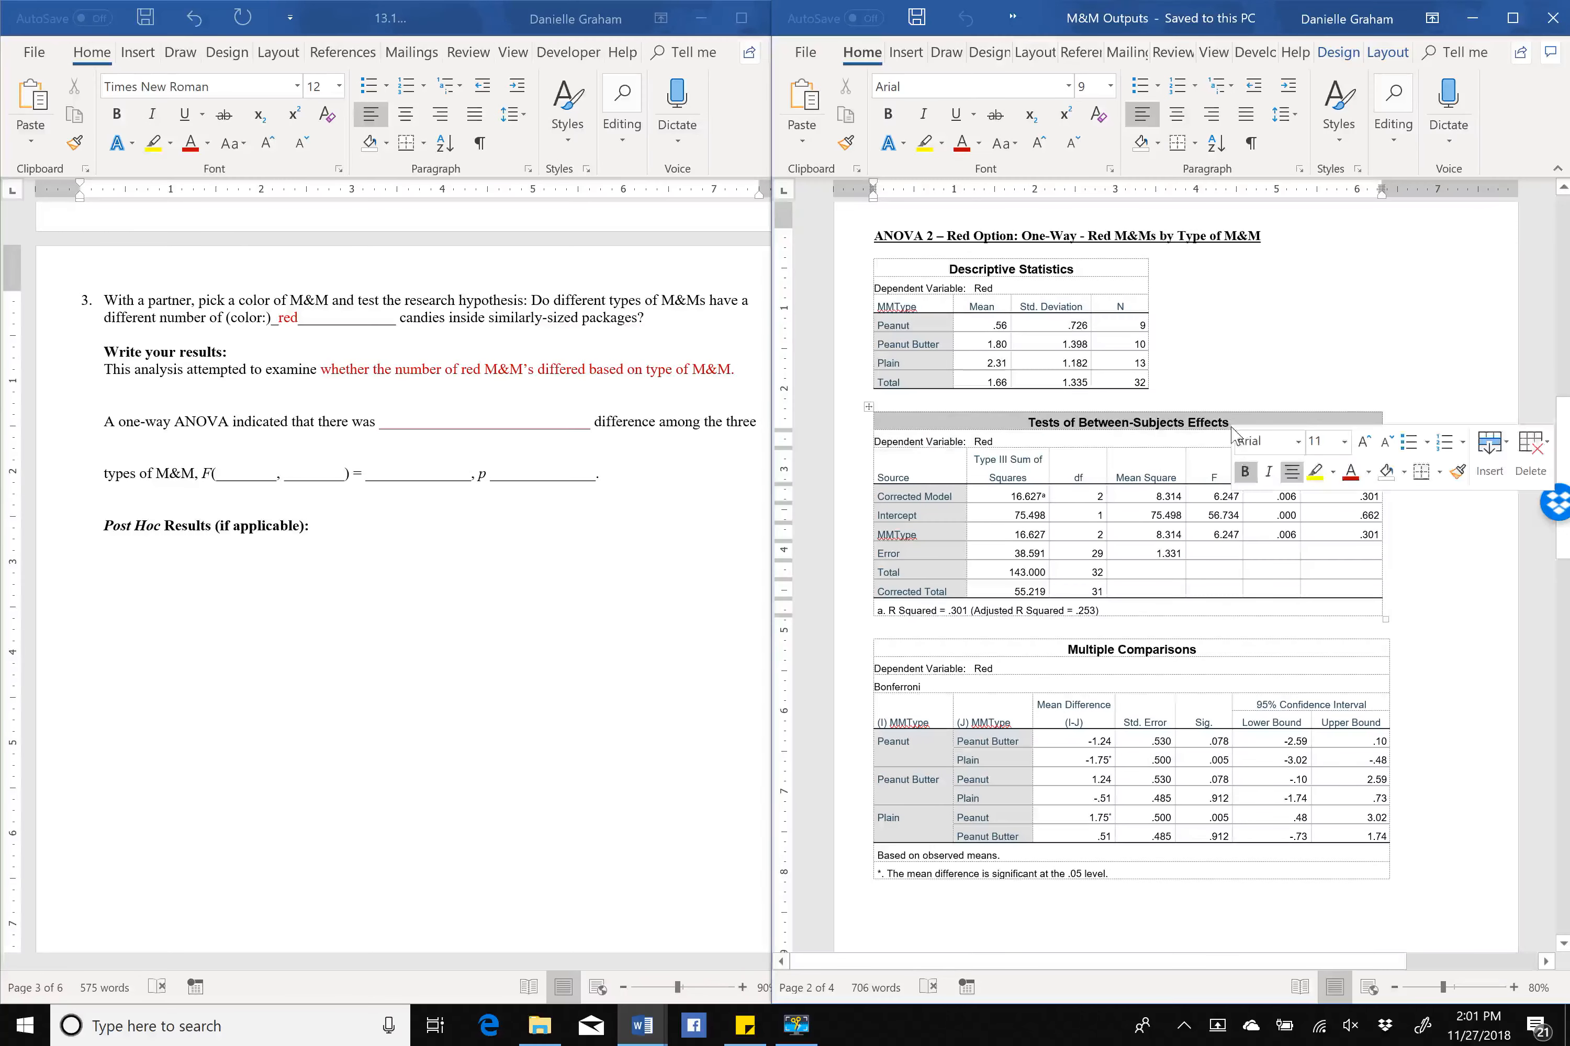
left_click(924, 143)
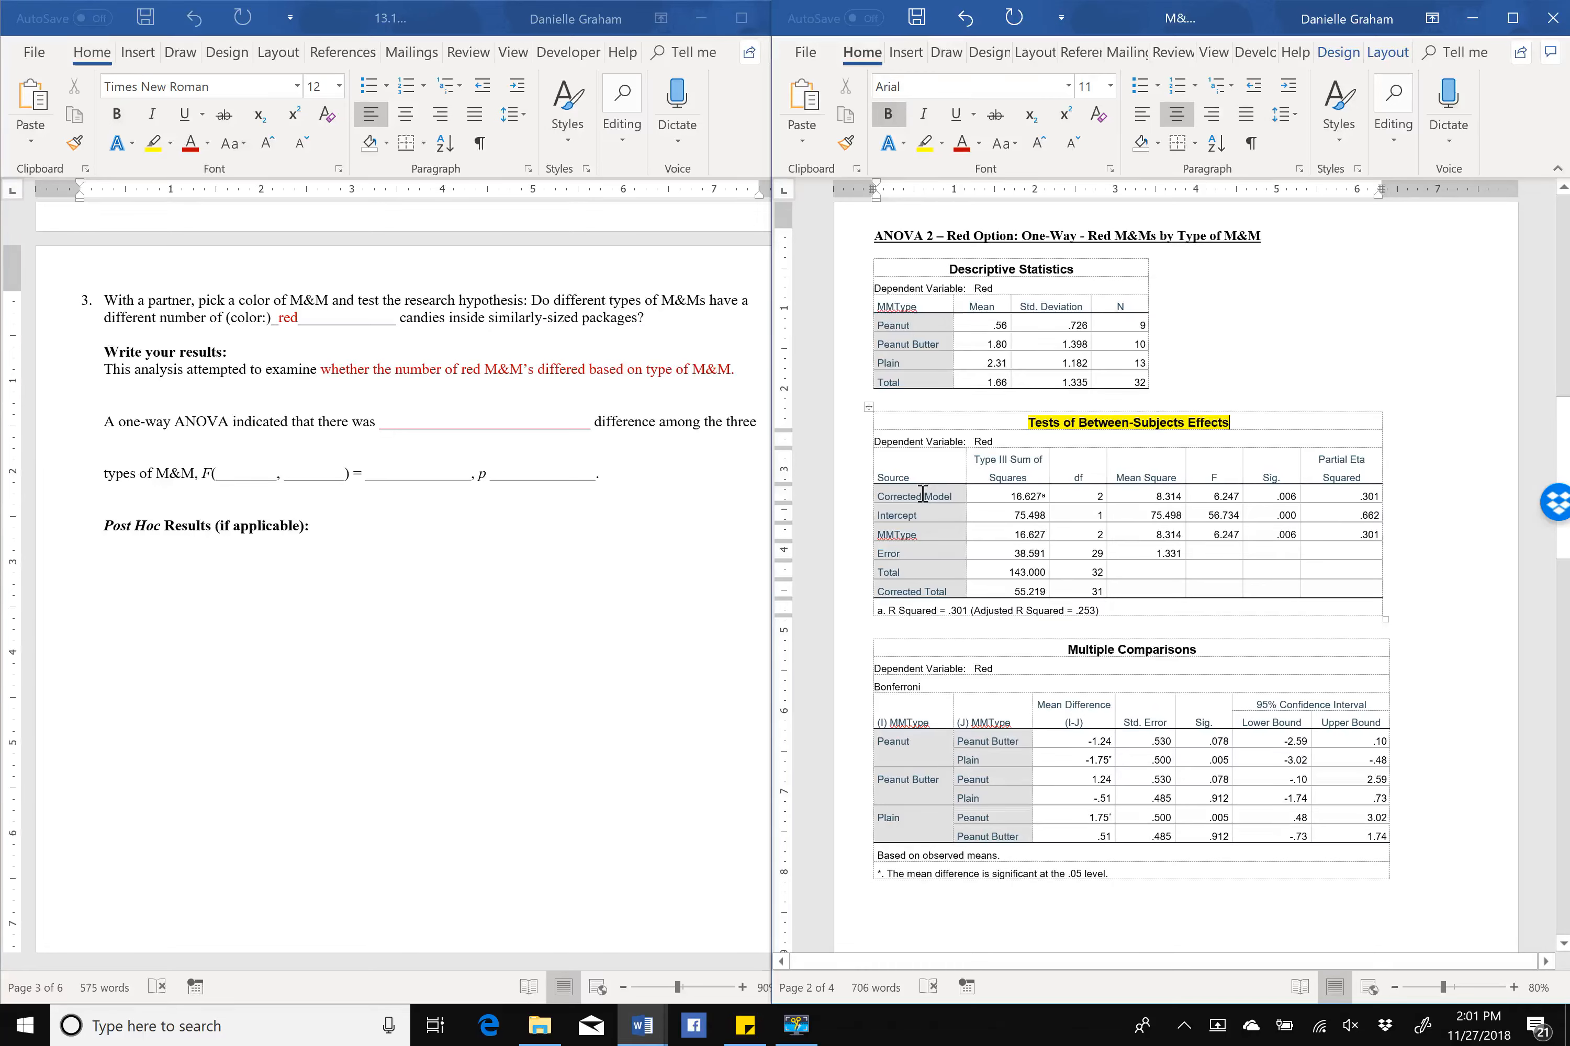
Strike through the Corrected Model, Intercept, Total and Corrected Total rows of the Between-Subjects table and color them red.
left_click_drag(925, 496, 1284, 534)
left_click_drag(1312, 530, 1322, 515)
left_click(996, 116)
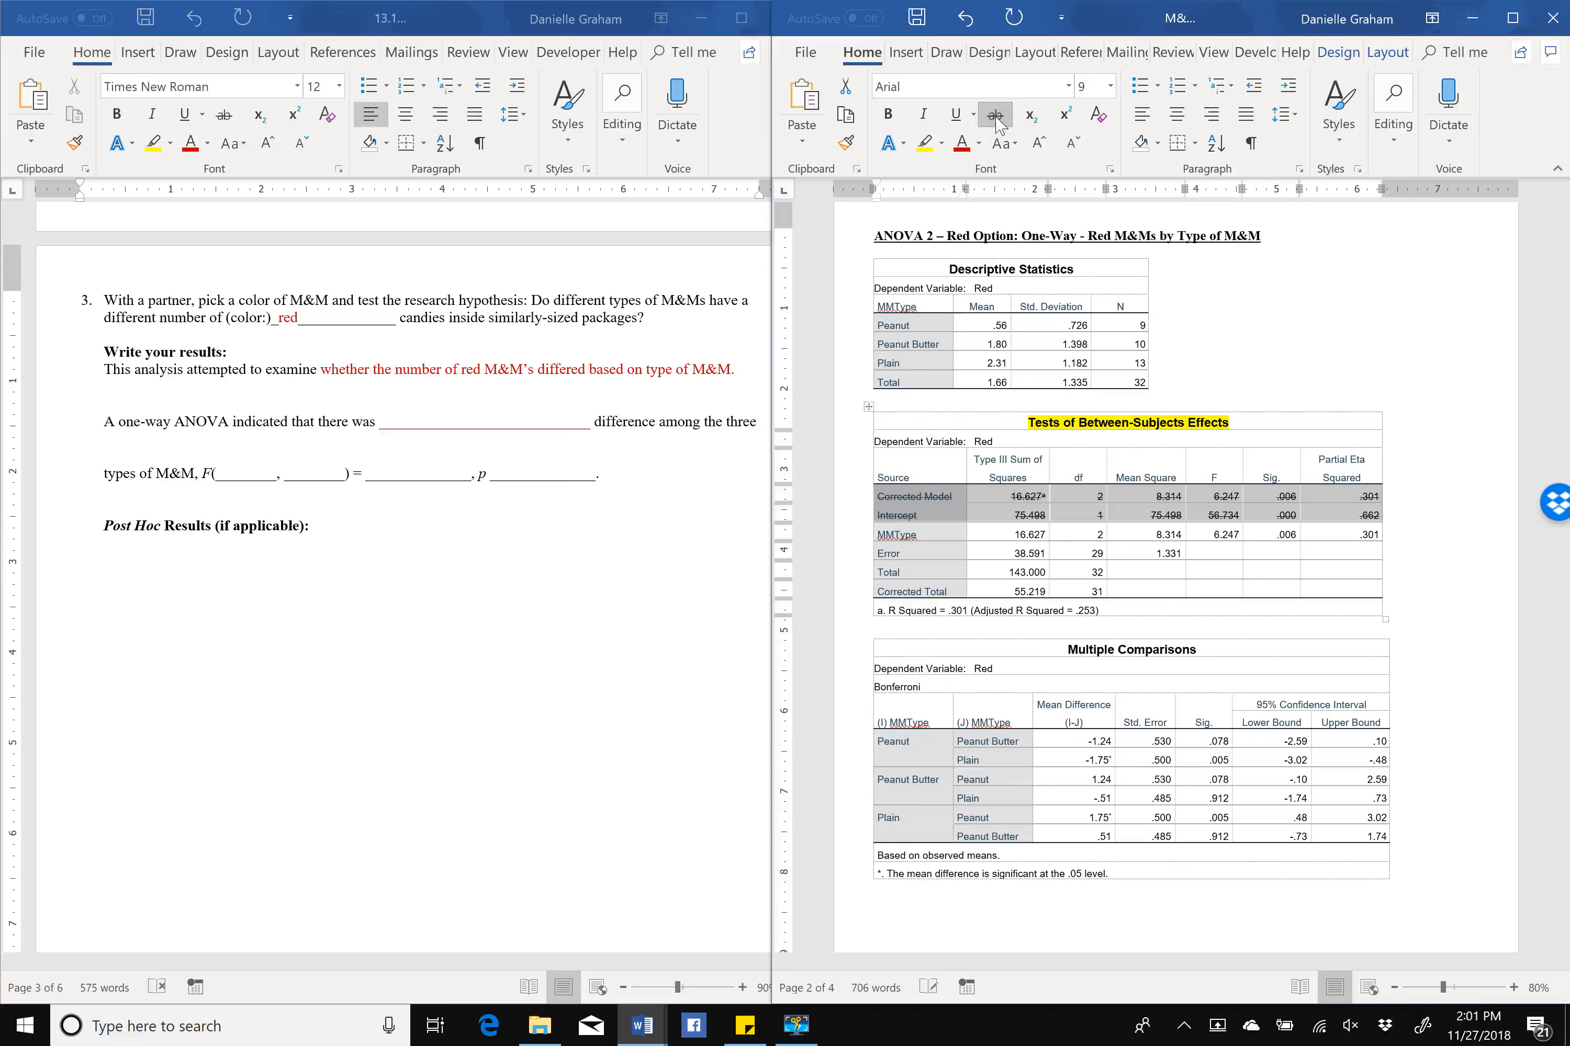
left_click(966, 144)
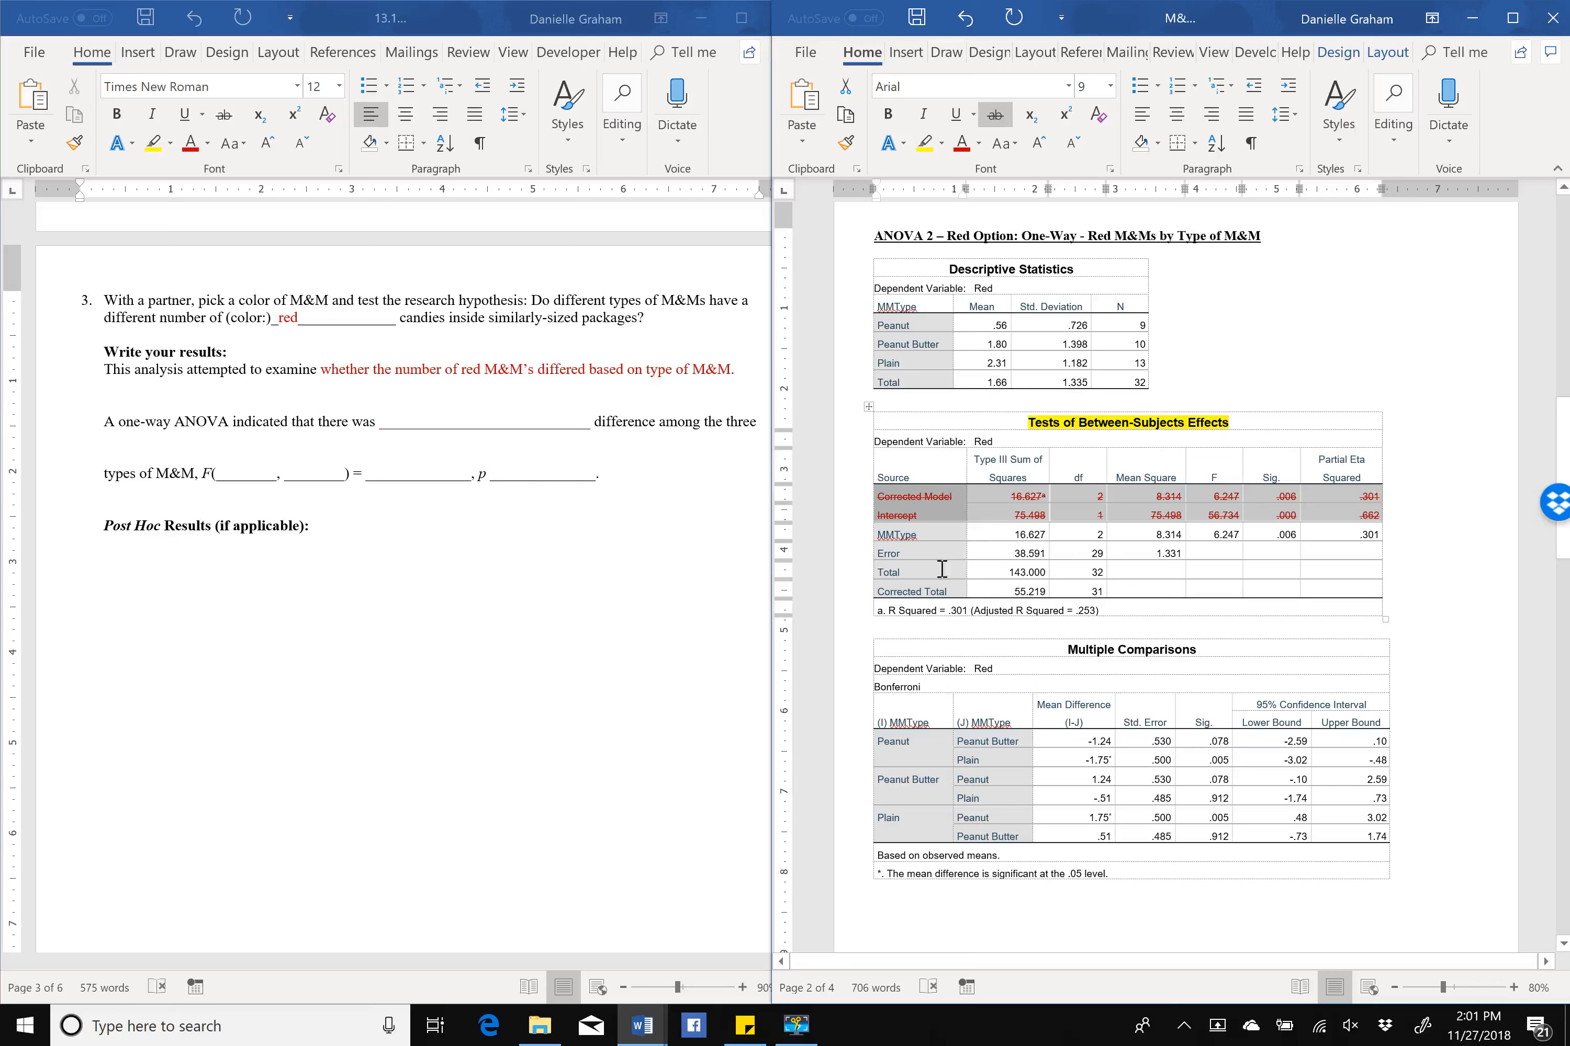
left_click_drag(941, 569, 1084, 588)
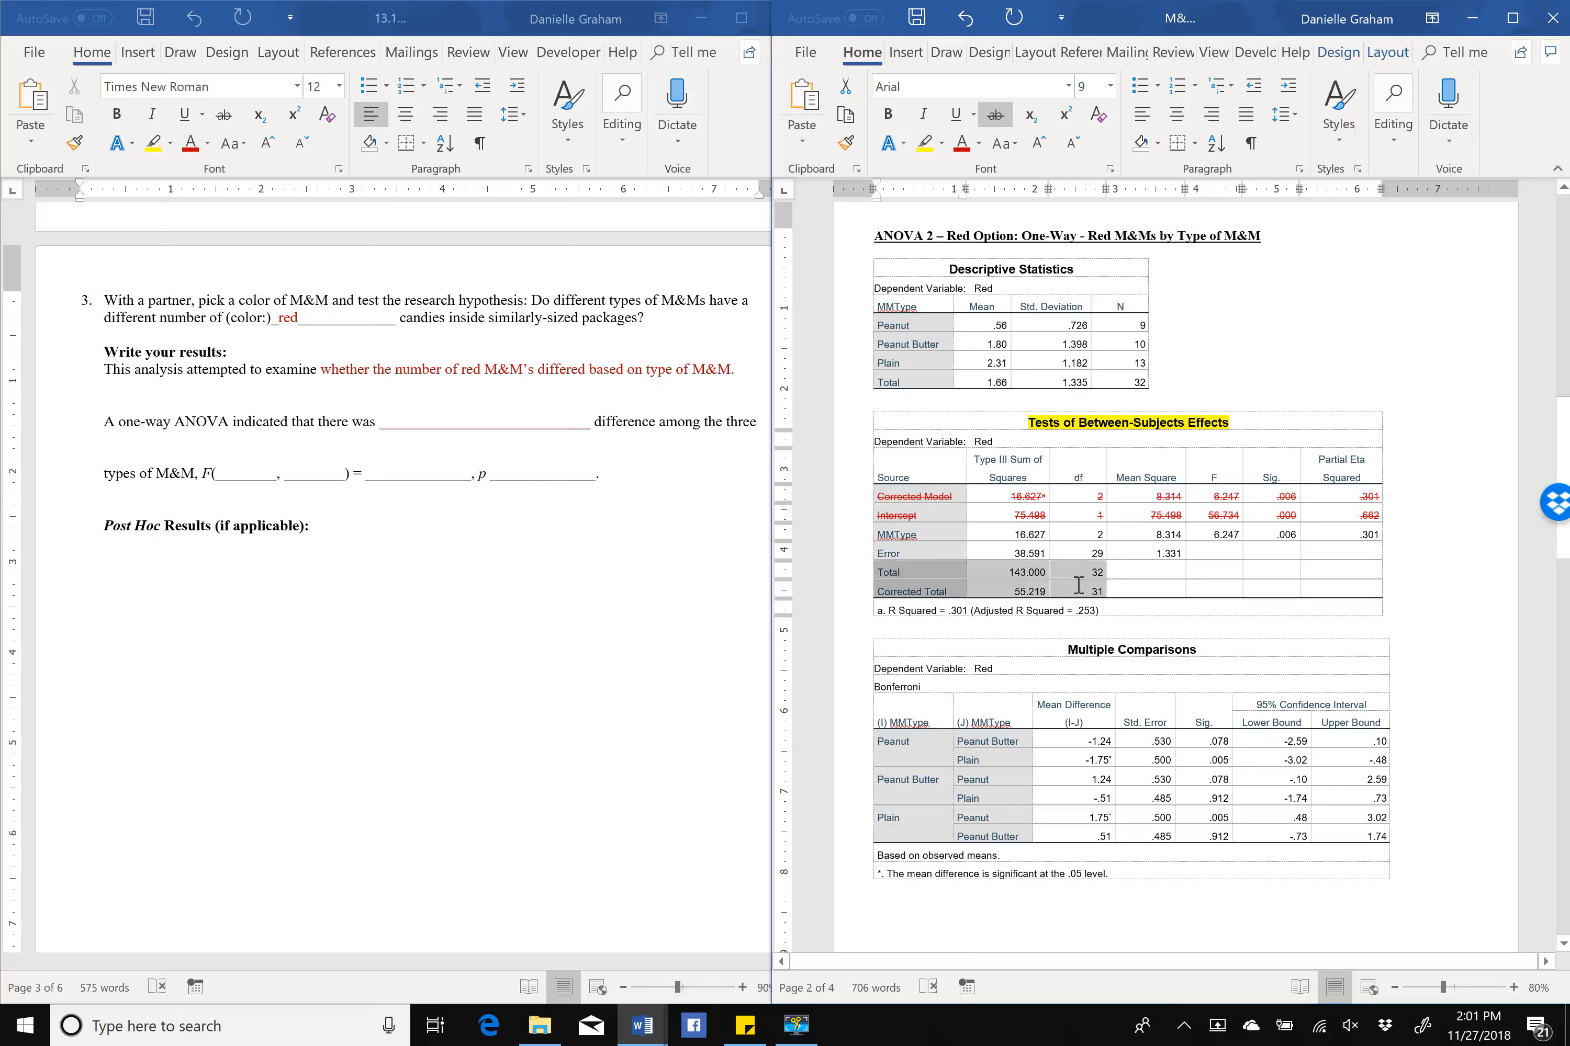
left_click(961, 144)
left_click(995, 114)
left_click(1424, 566)
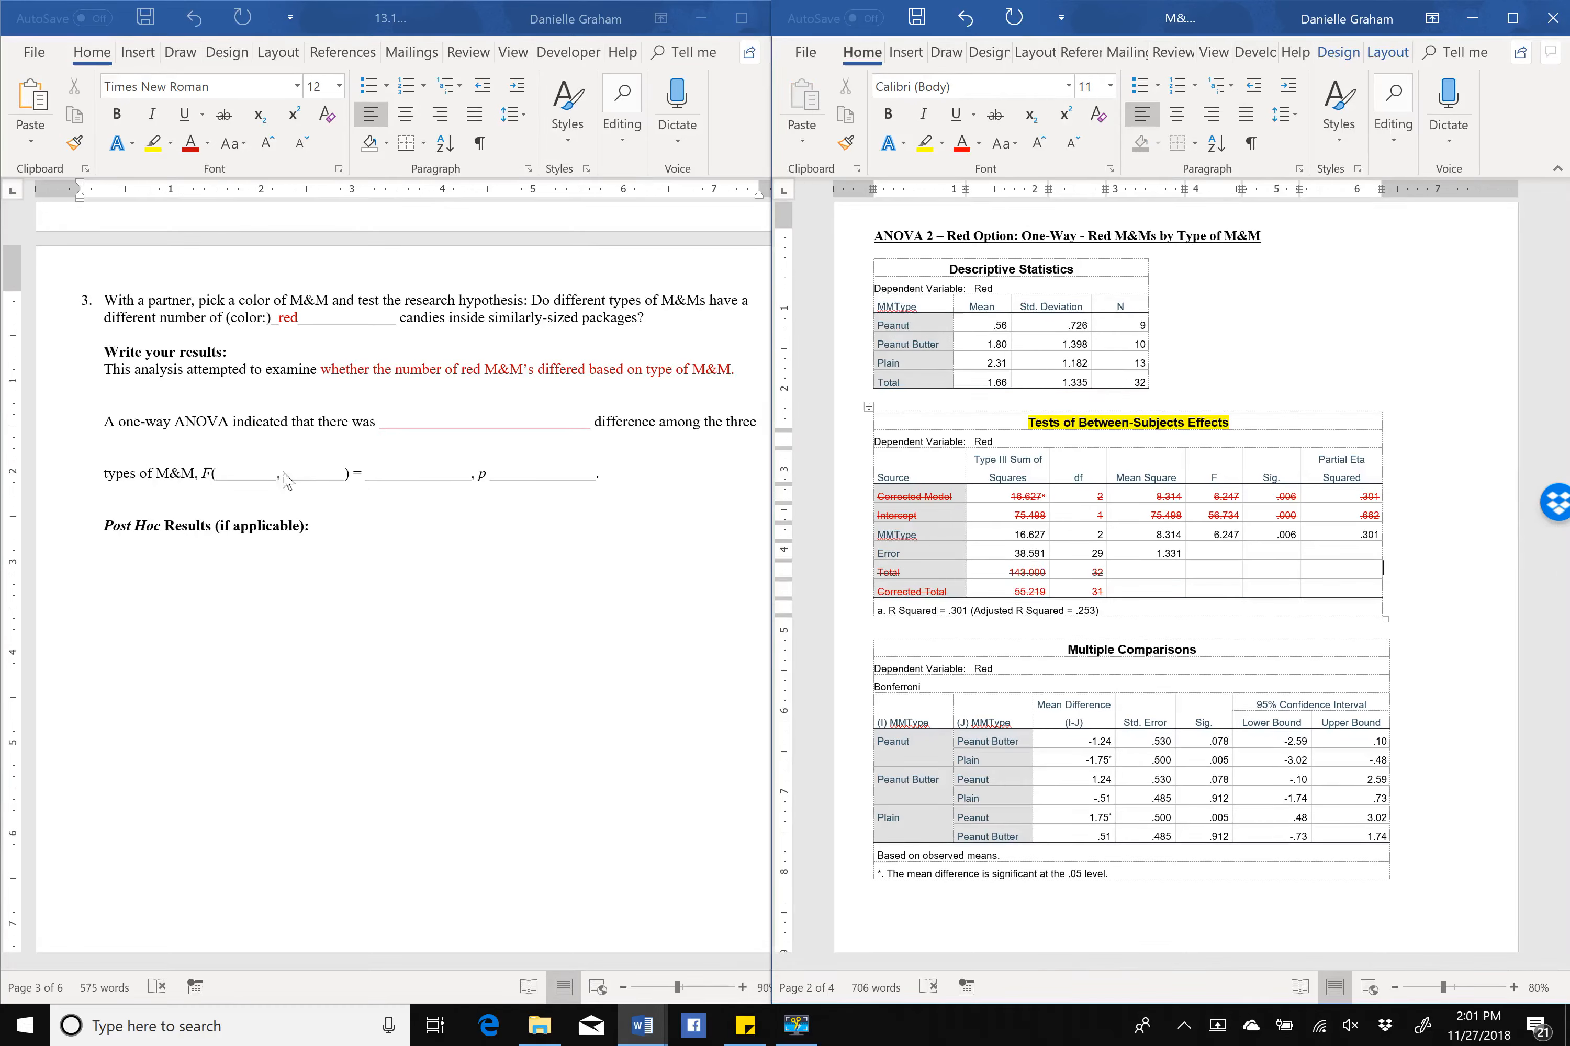
Zoom the output document to 120% and resize both document windows so the text and tables fit side by side.
left_click(1083, 535)
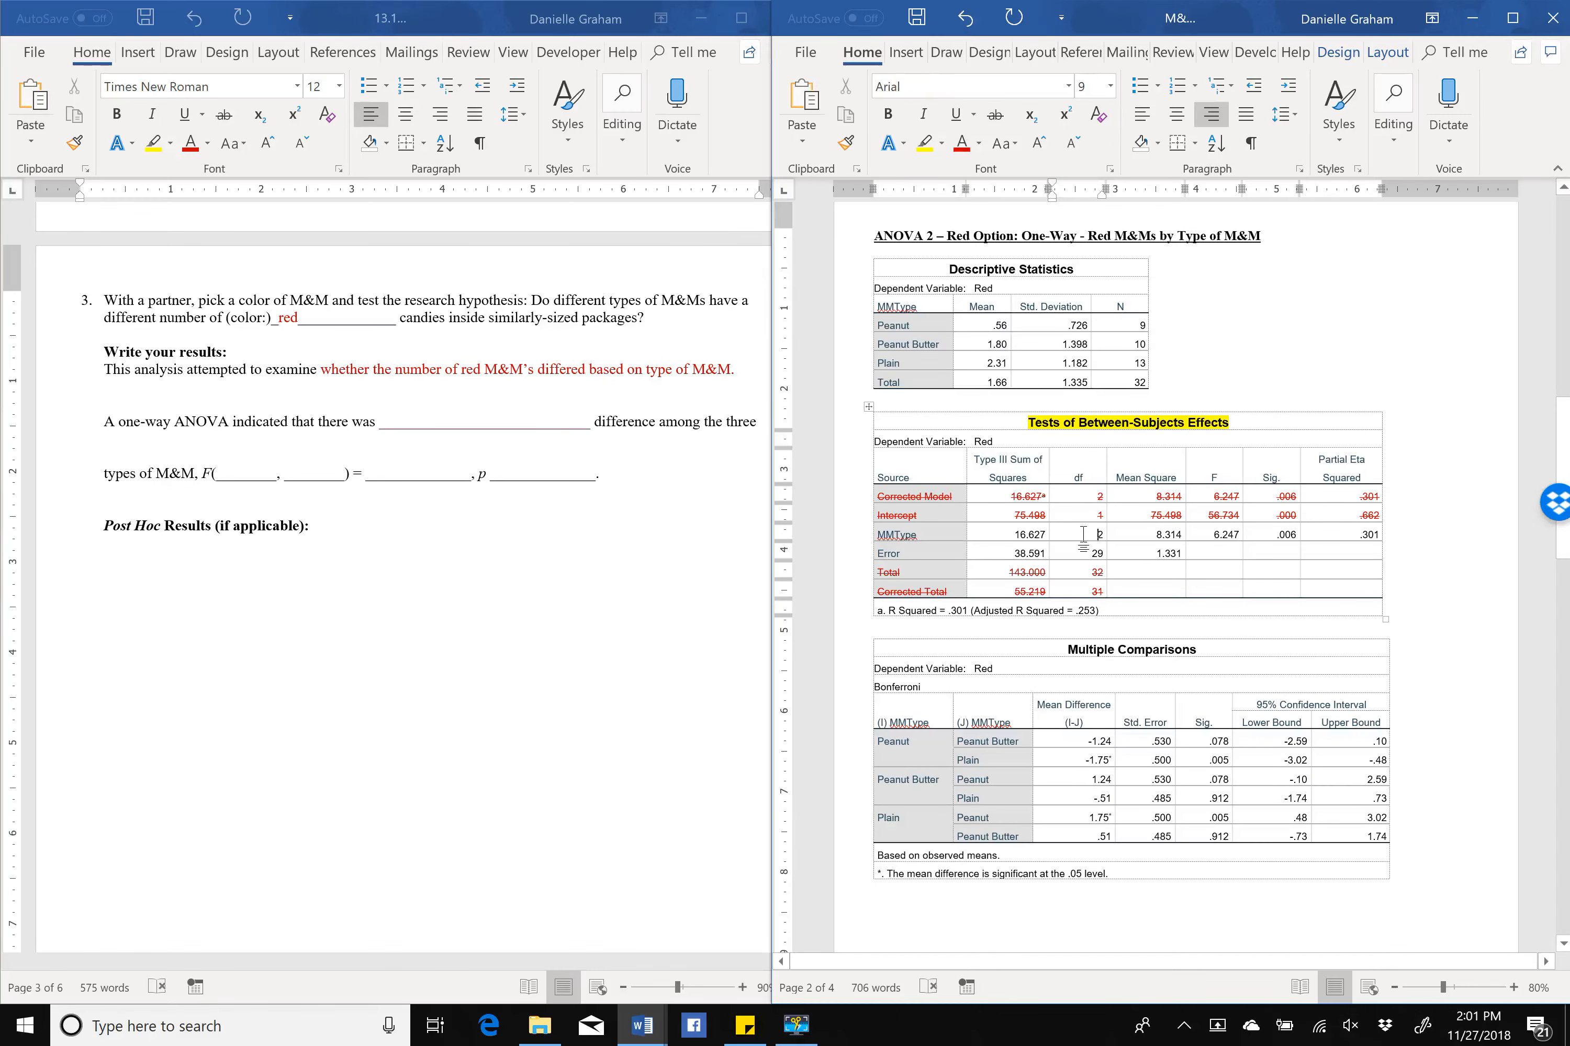
scroll(1084, 535, "up", 4)
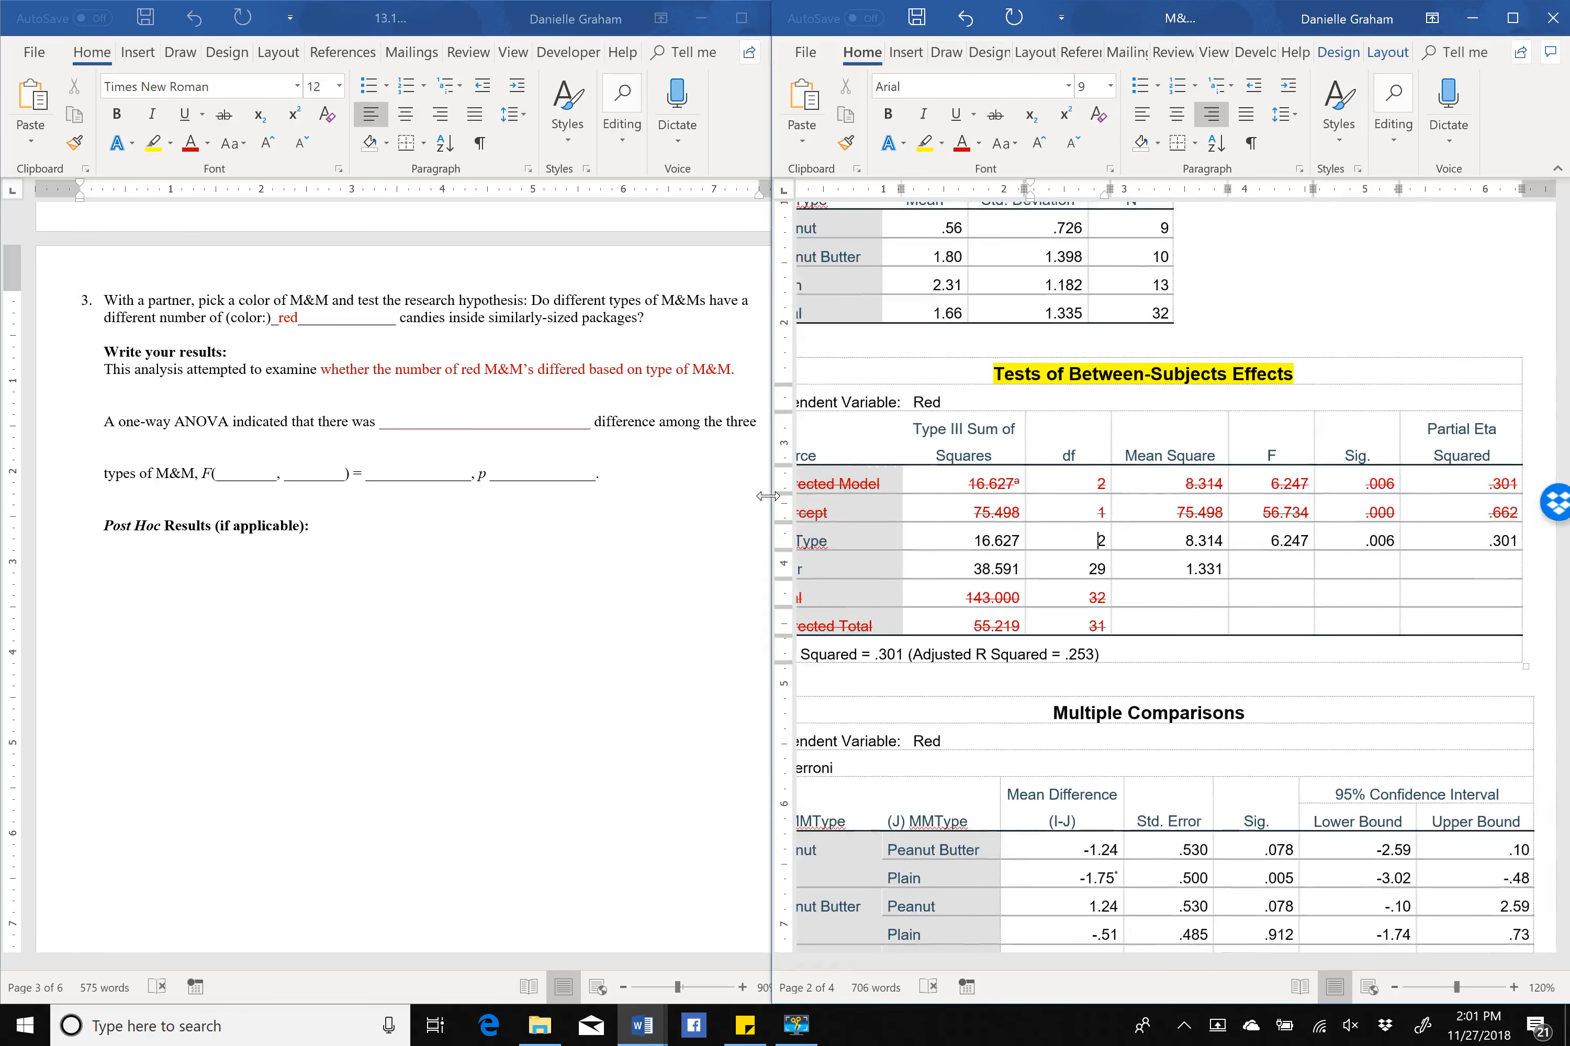
left_click_drag(767, 496, 739, 496)
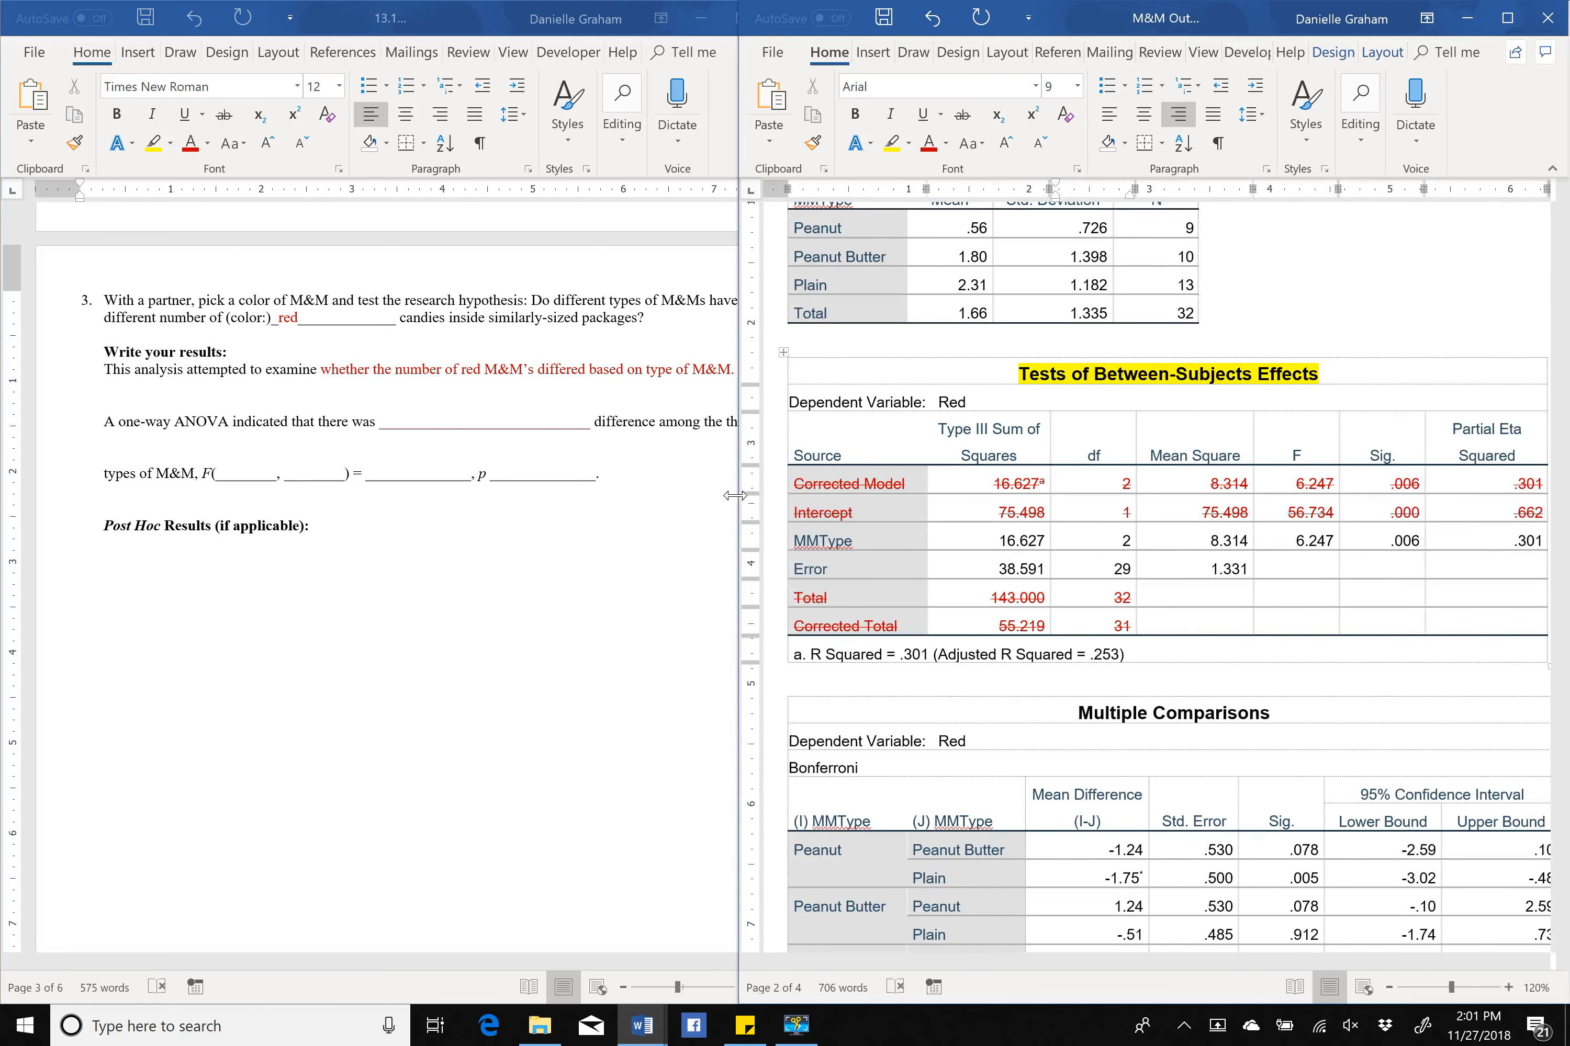
double_click(821, 540)
left_click(633, 692)
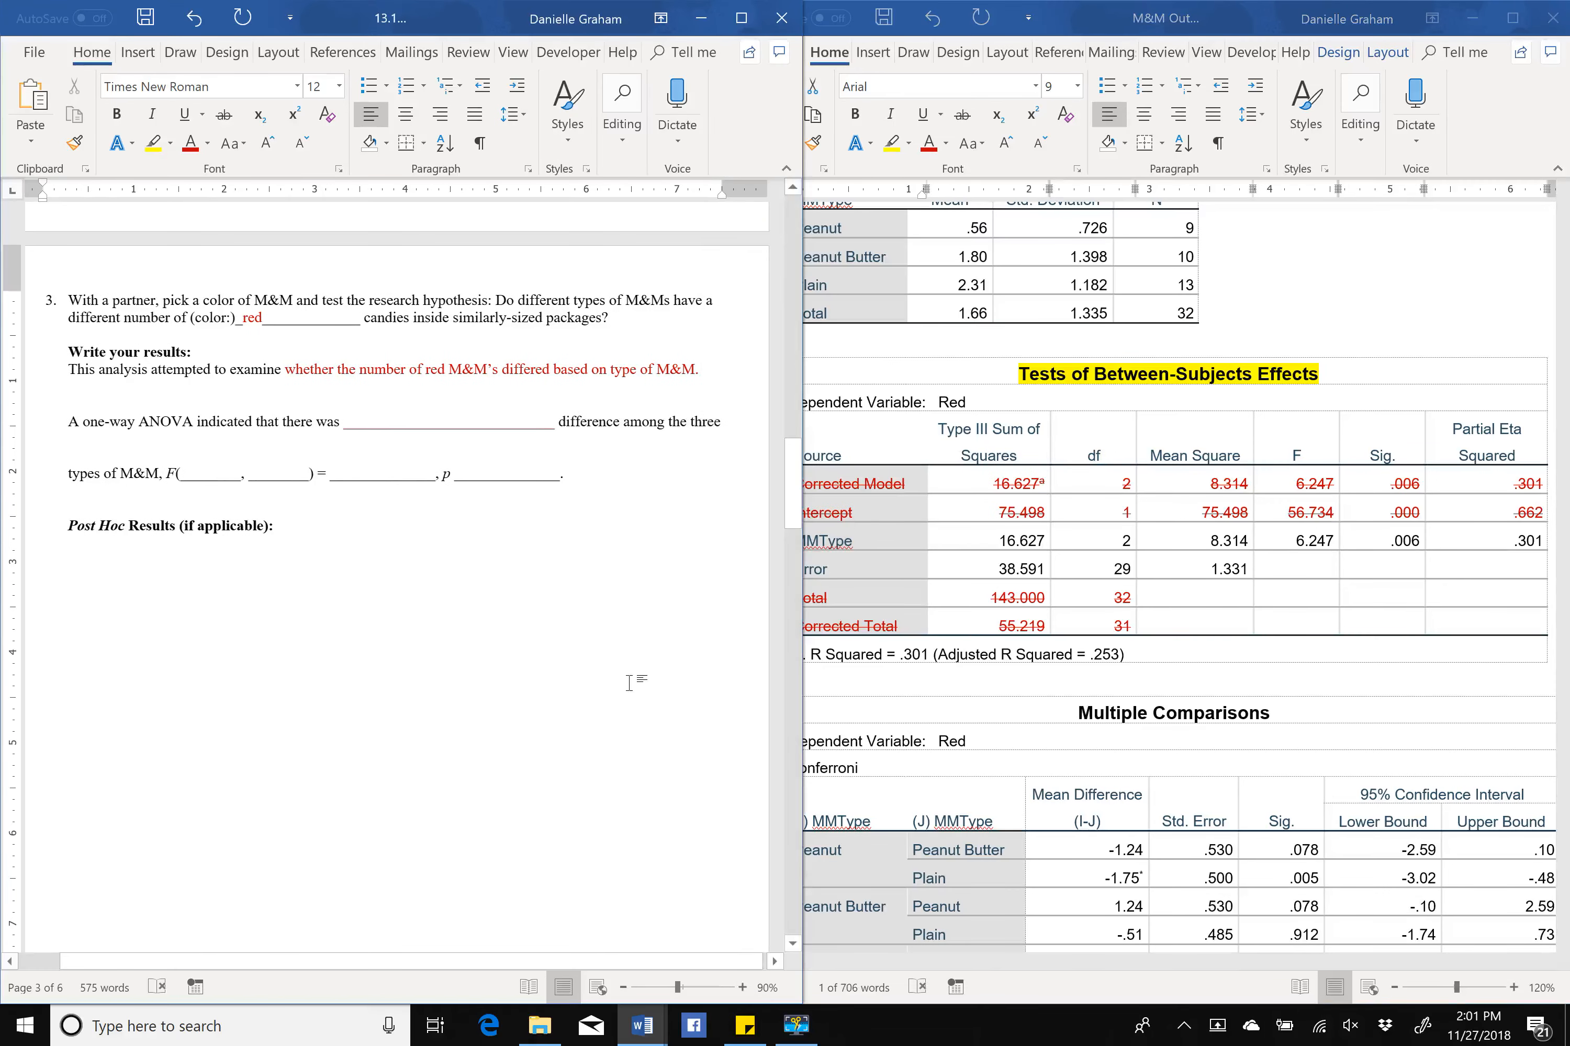
left_click_drag(802, 570, 736, 571)
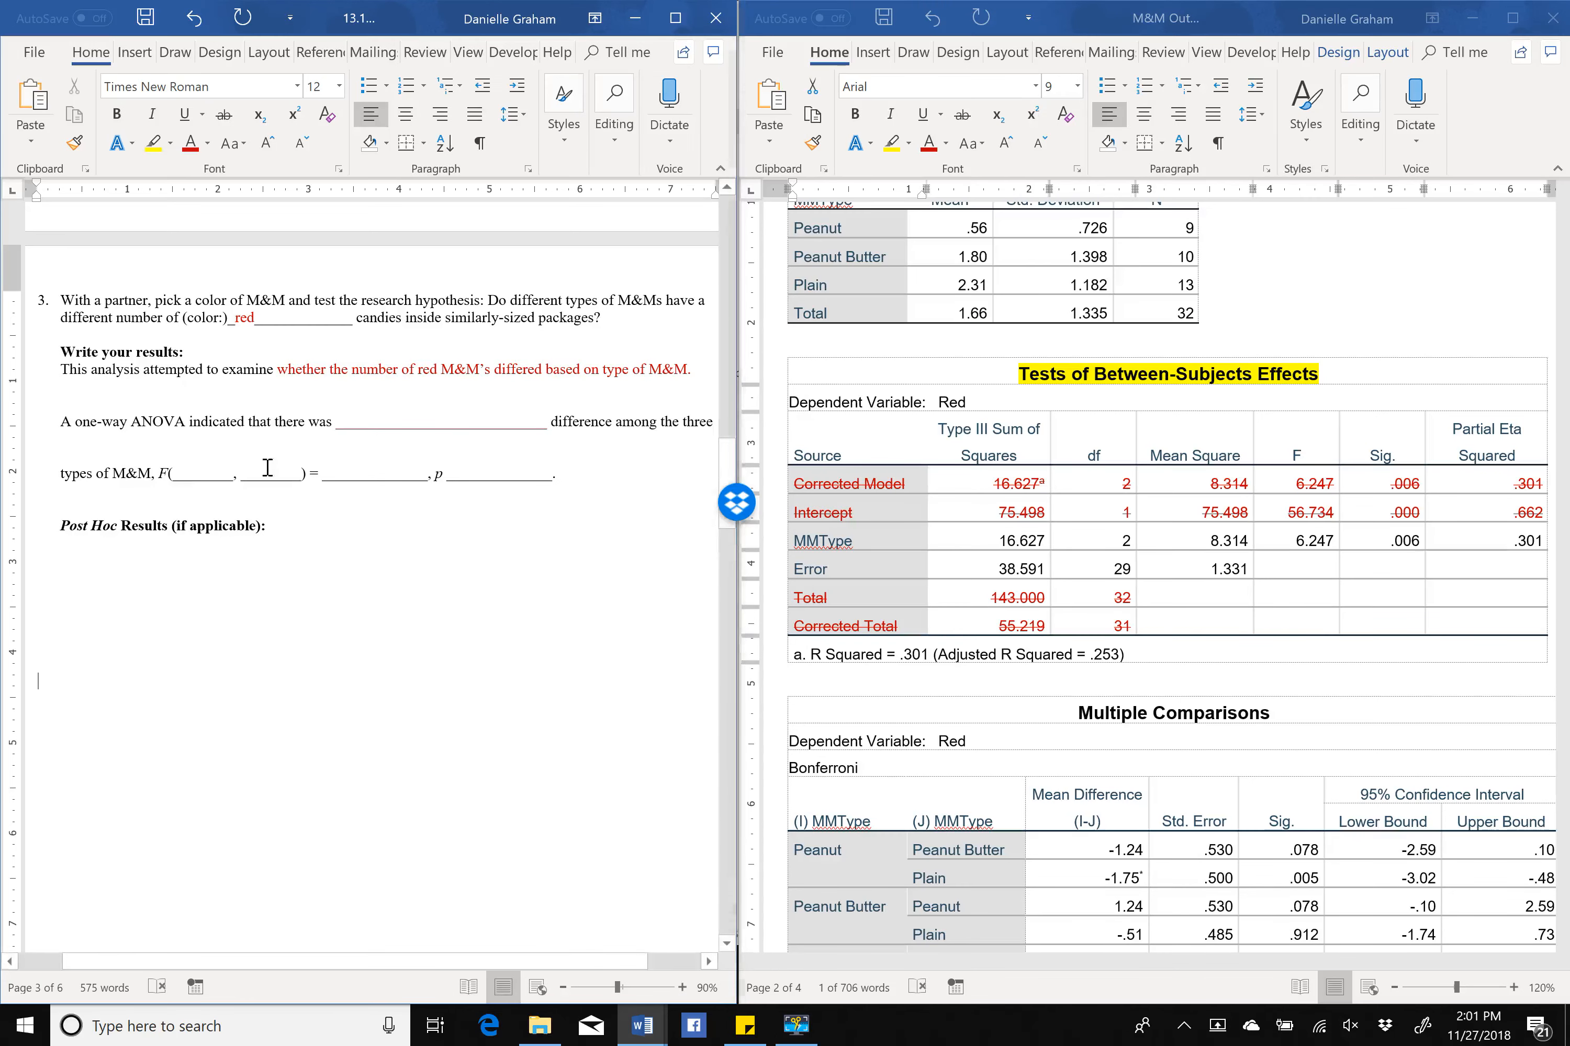
Replace the first degrees-of-freedom blank inside the F parentheses with 2.
left_click(235, 472)
key("shift+Left")
key("shift+Left")
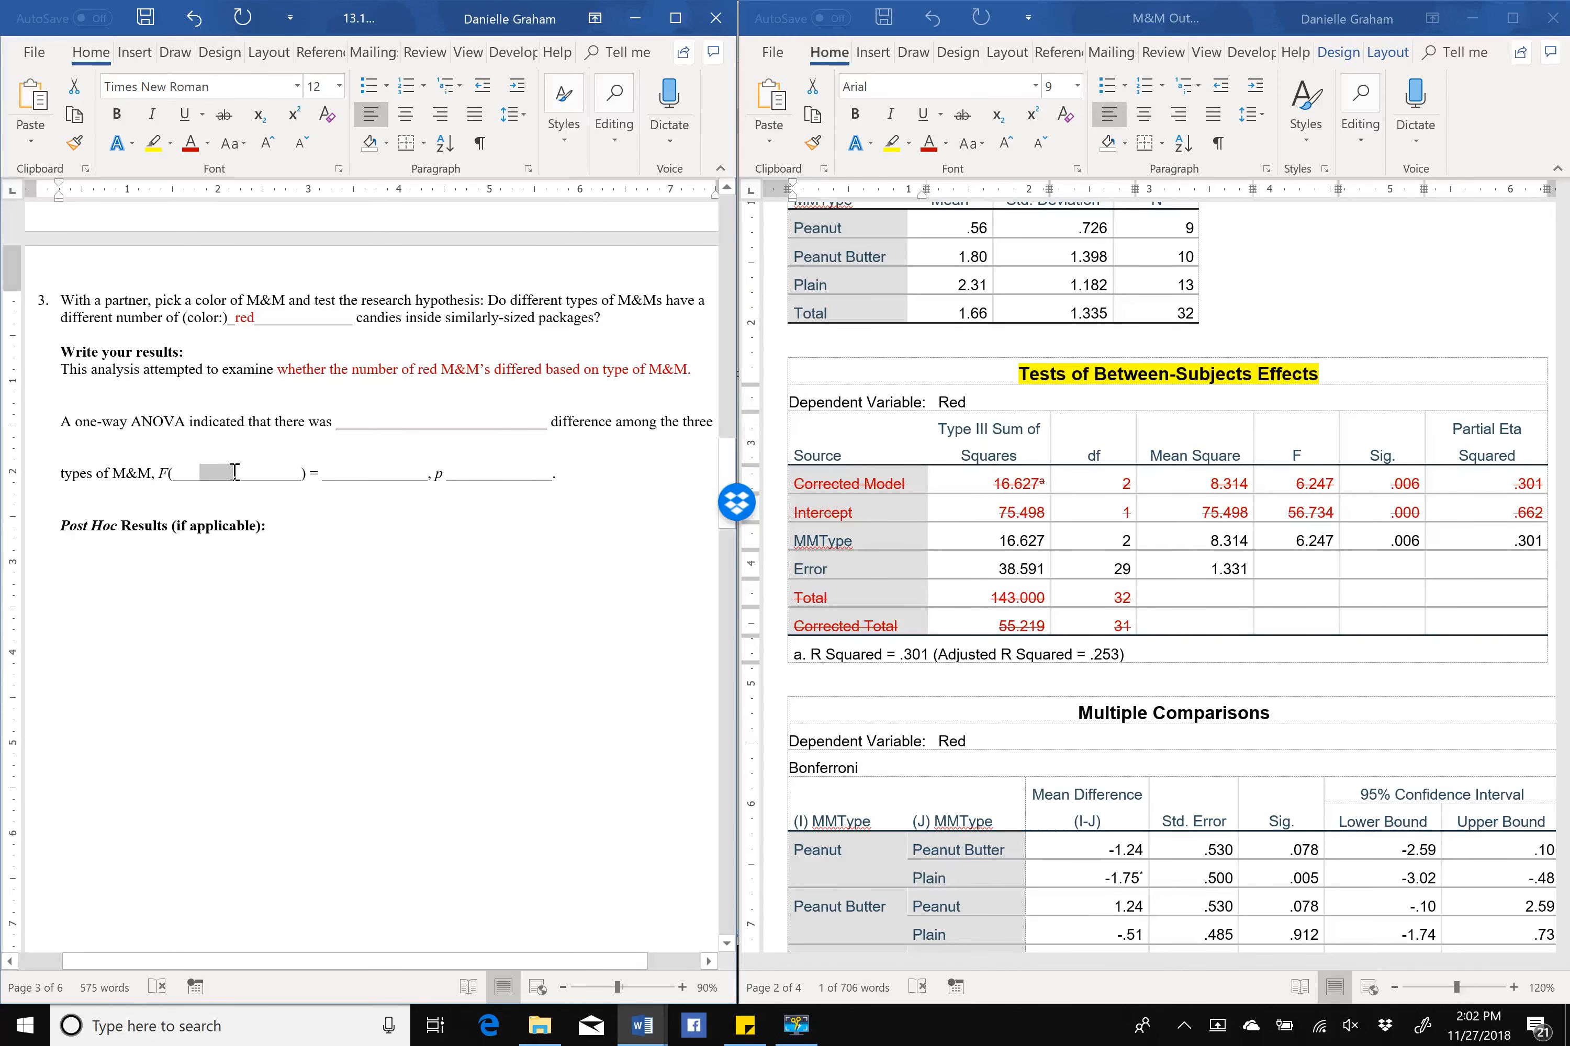
key("shift+Left")
key("shift+Left")
key("shift+Left")
key("shift+Left")
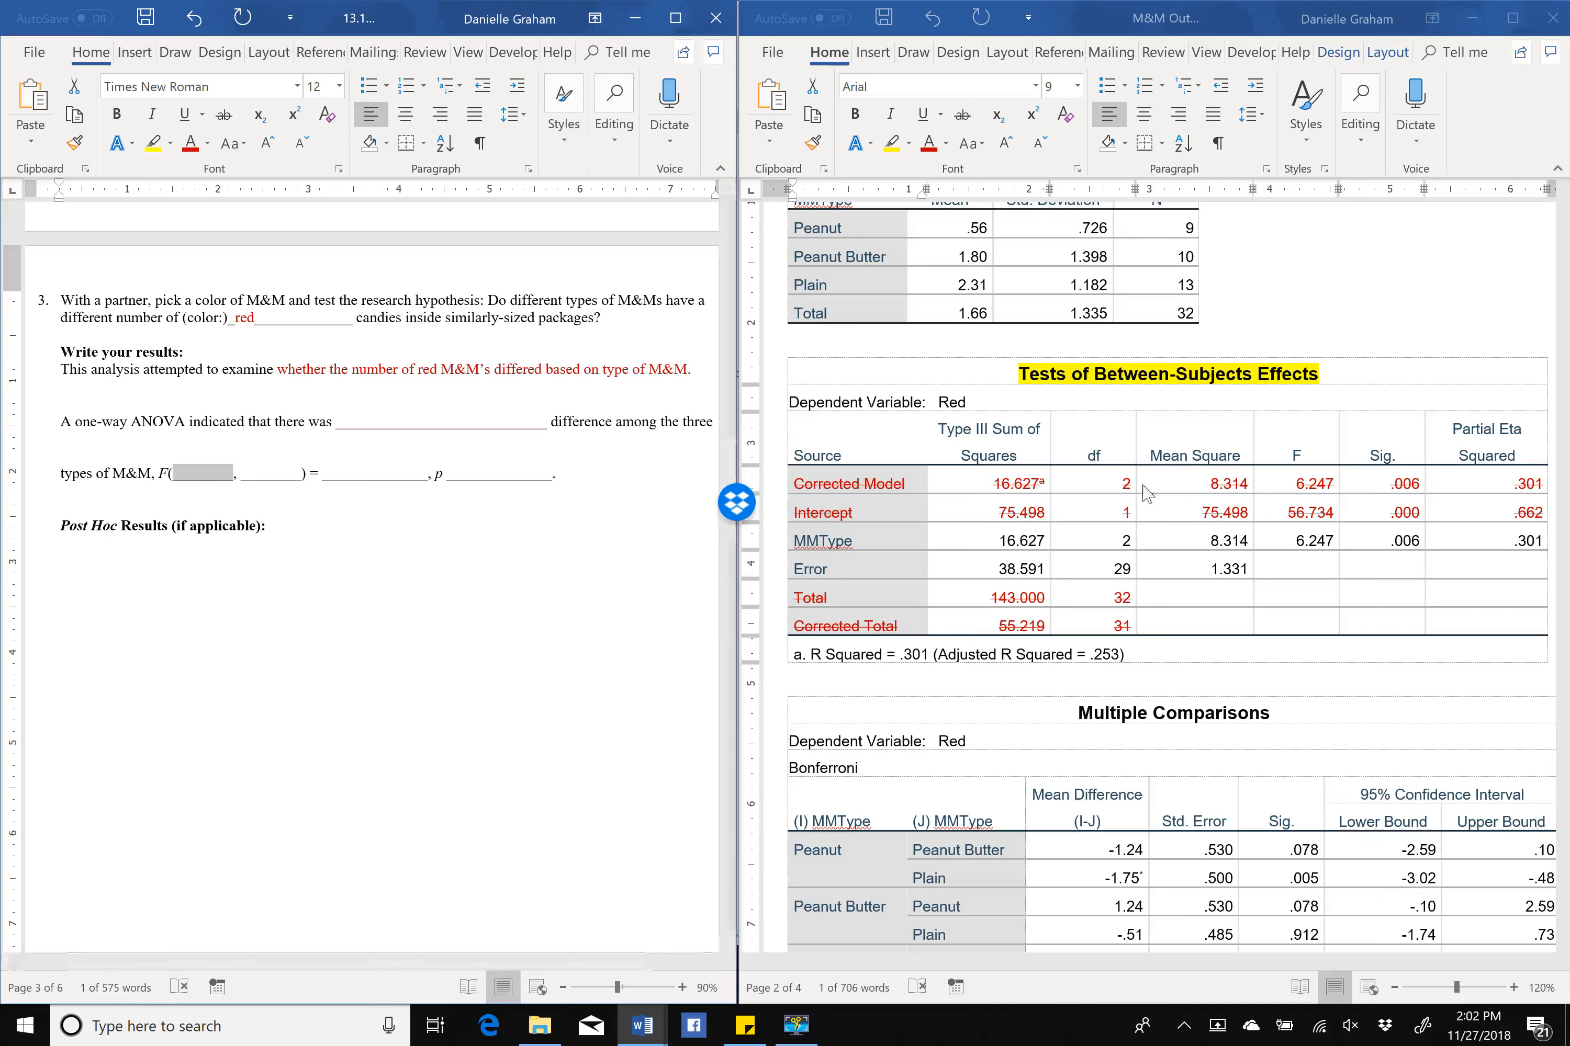
type("2")
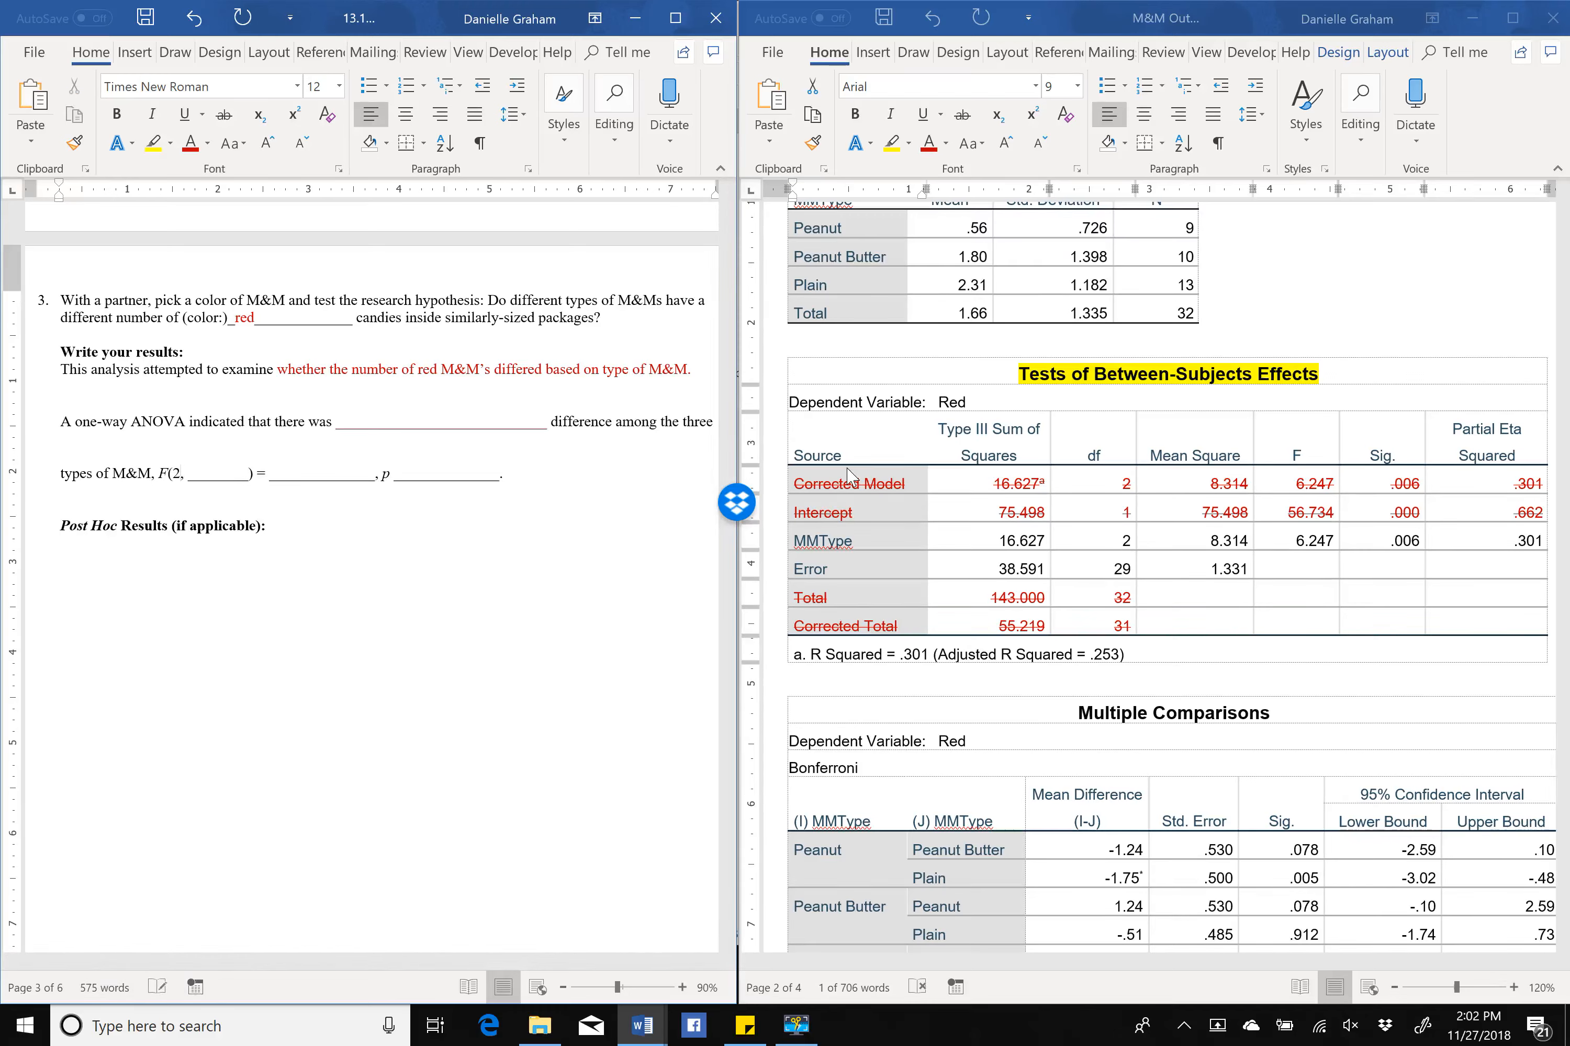
key("shift+Right")
key("shift+Right")
key("shift+Right")
key("shift+Right")
key("shift+Right")
key("shift+Right")
key("shift+Right")
key("shift+Right")
key("shift+Right")
key("shift+Right")
key("shift+Right")
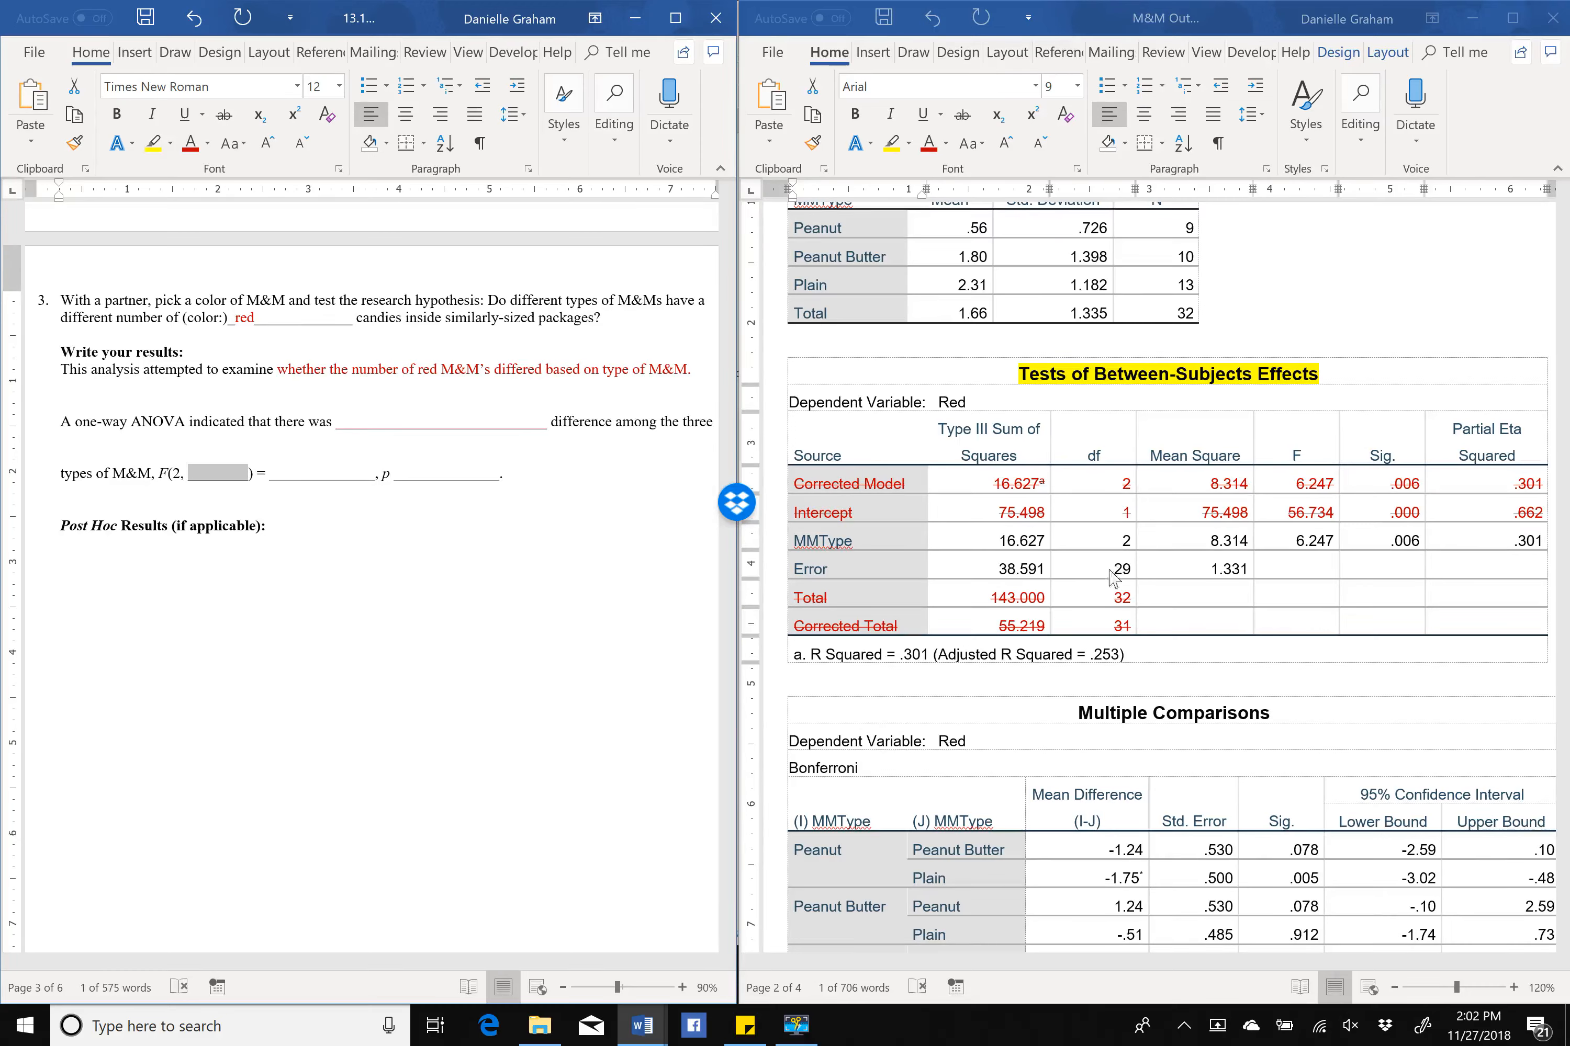
Highlight the MMType and Error df values in the output and the degrees of freedom inside the F parentheses bright green.
left_click(1115, 598)
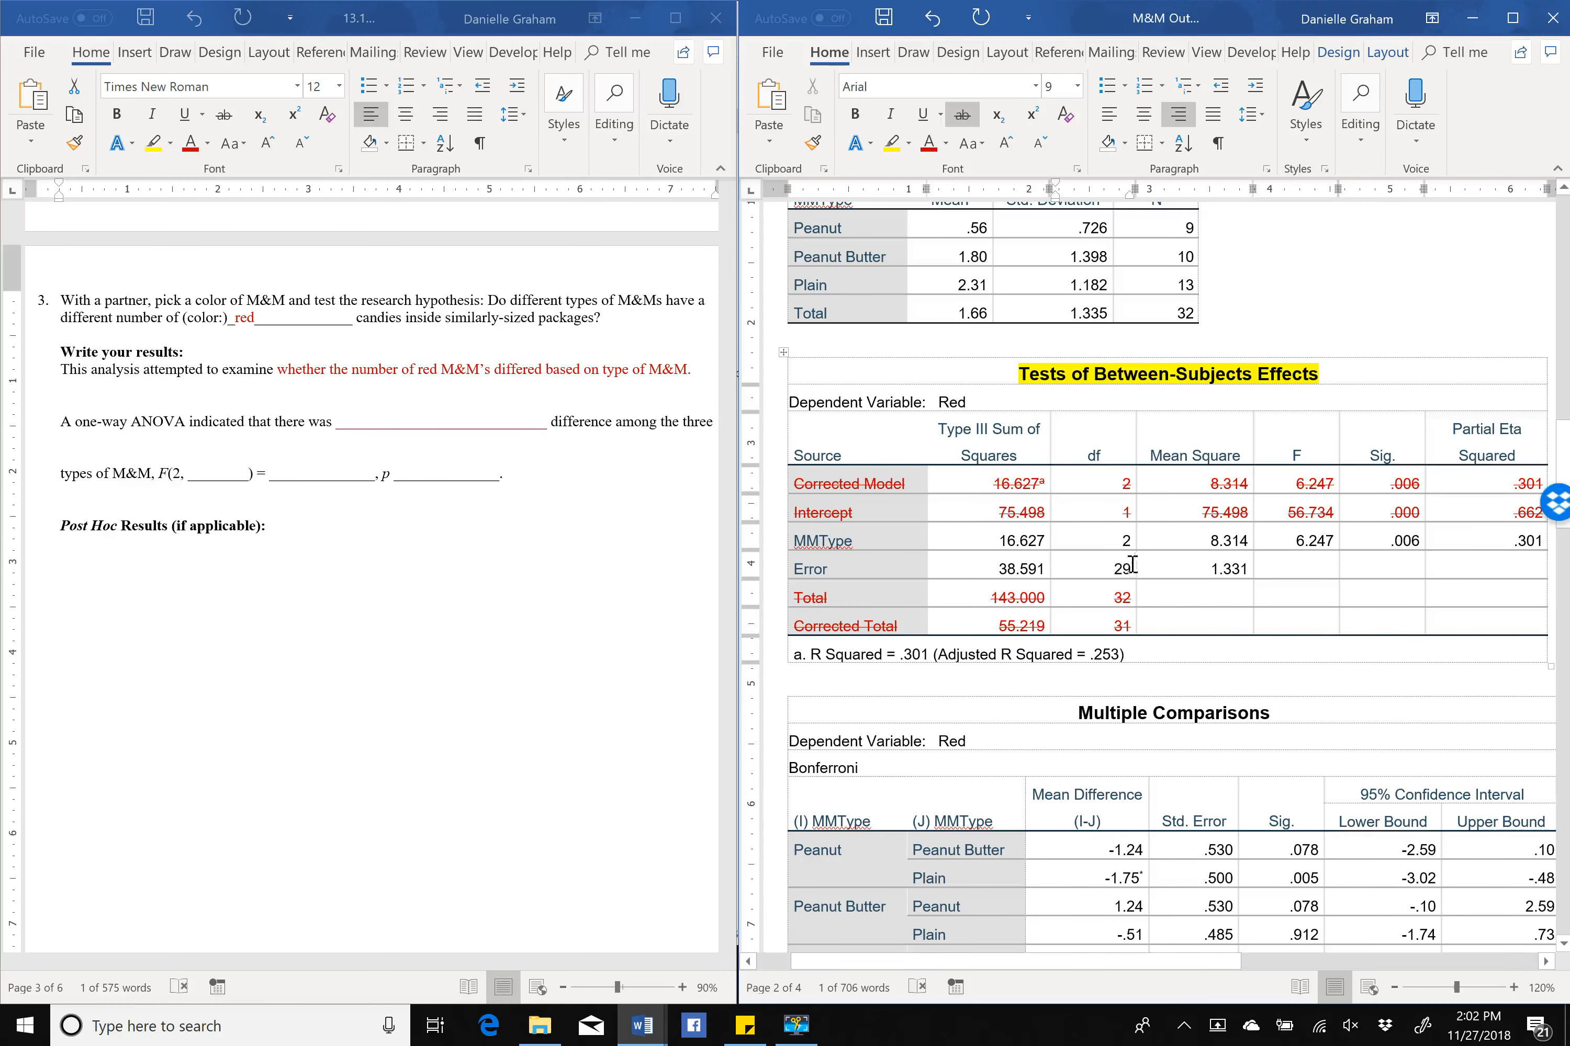
left_click_drag(1132, 565, 1124, 540)
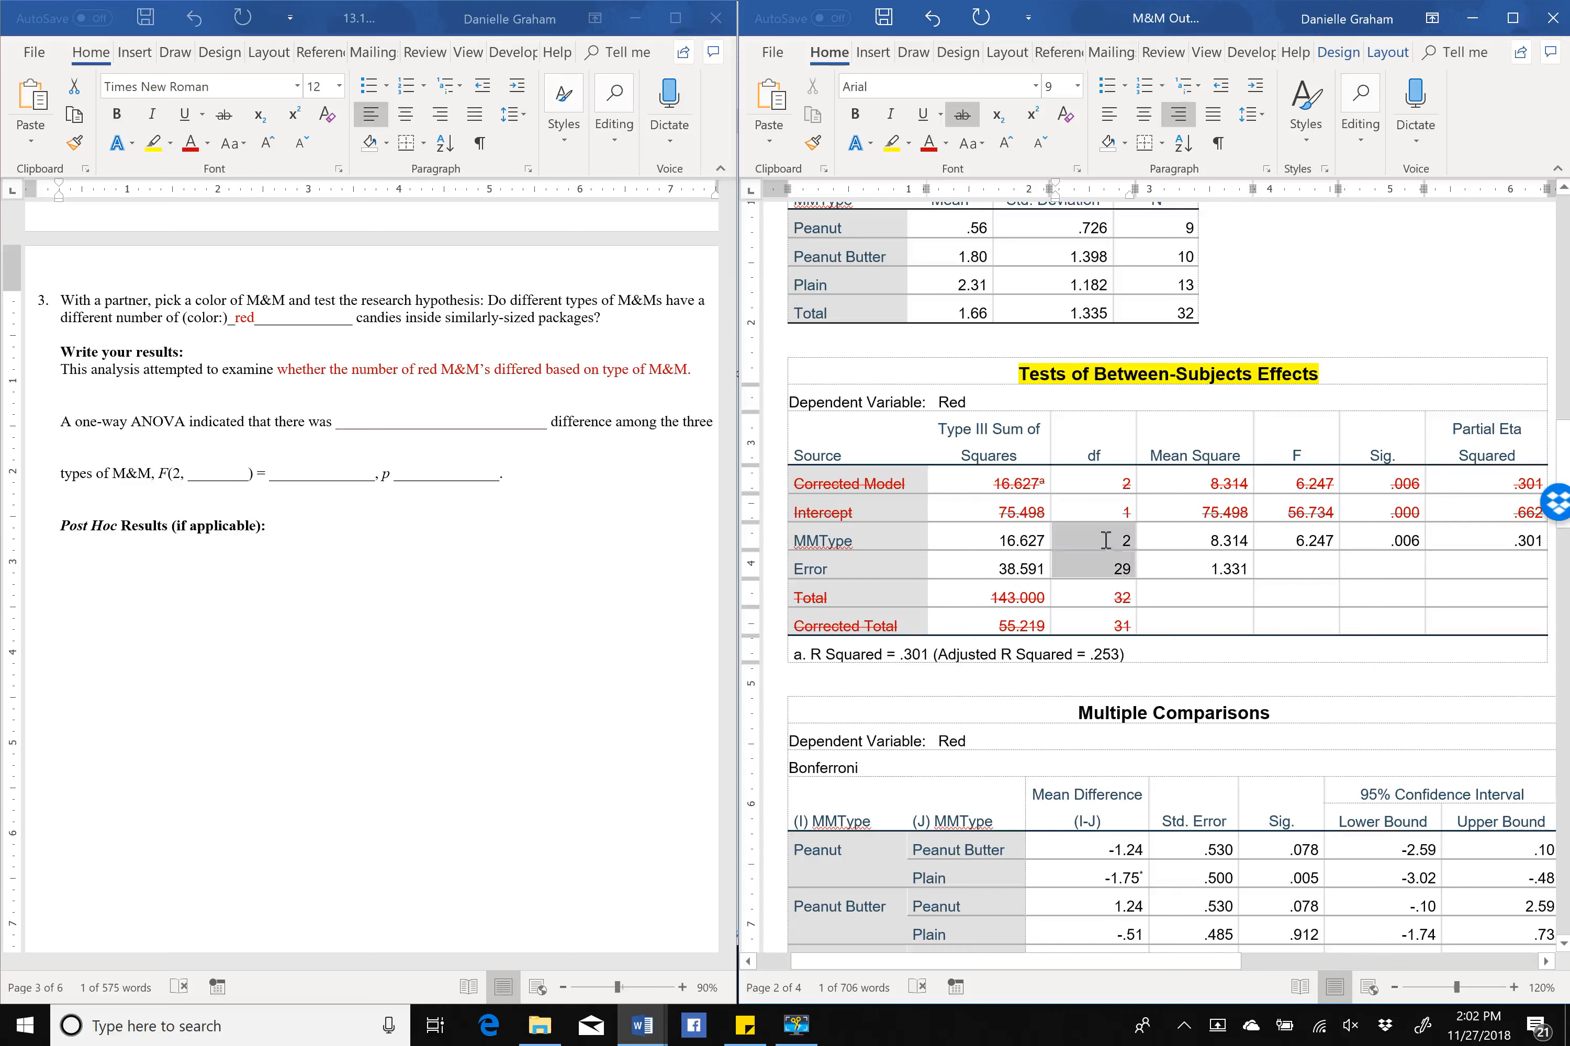
left_click(908, 143)
left_click(917, 174)
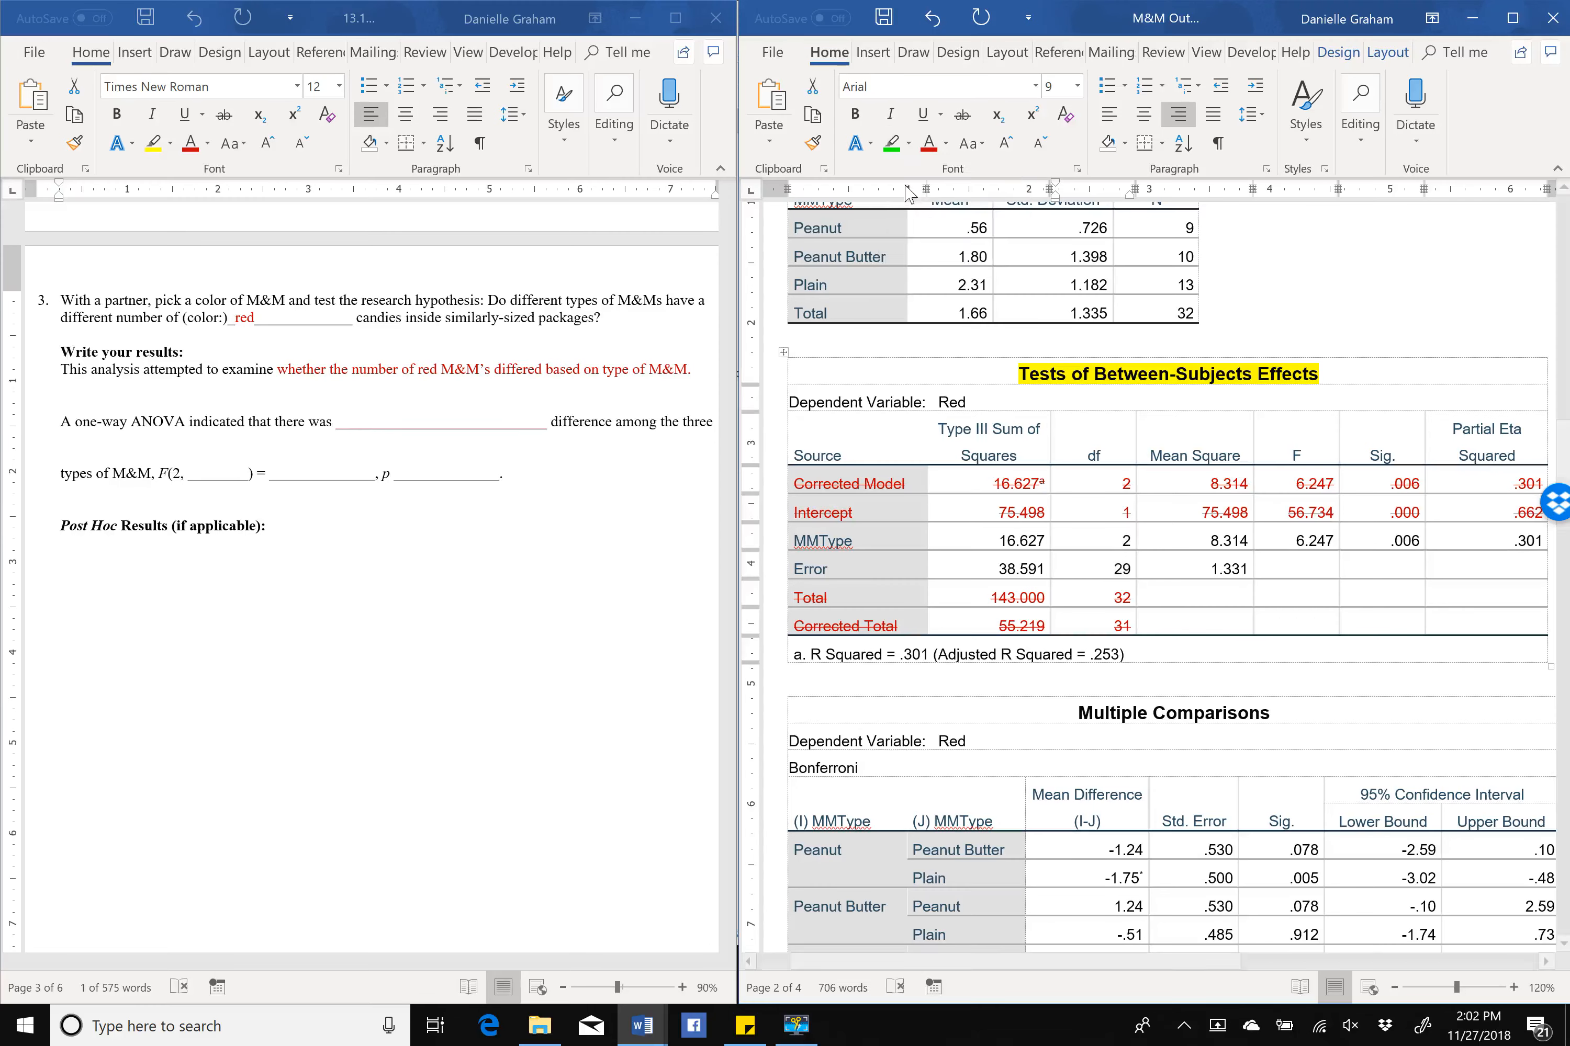
left_click(178, 476)
type("2,")
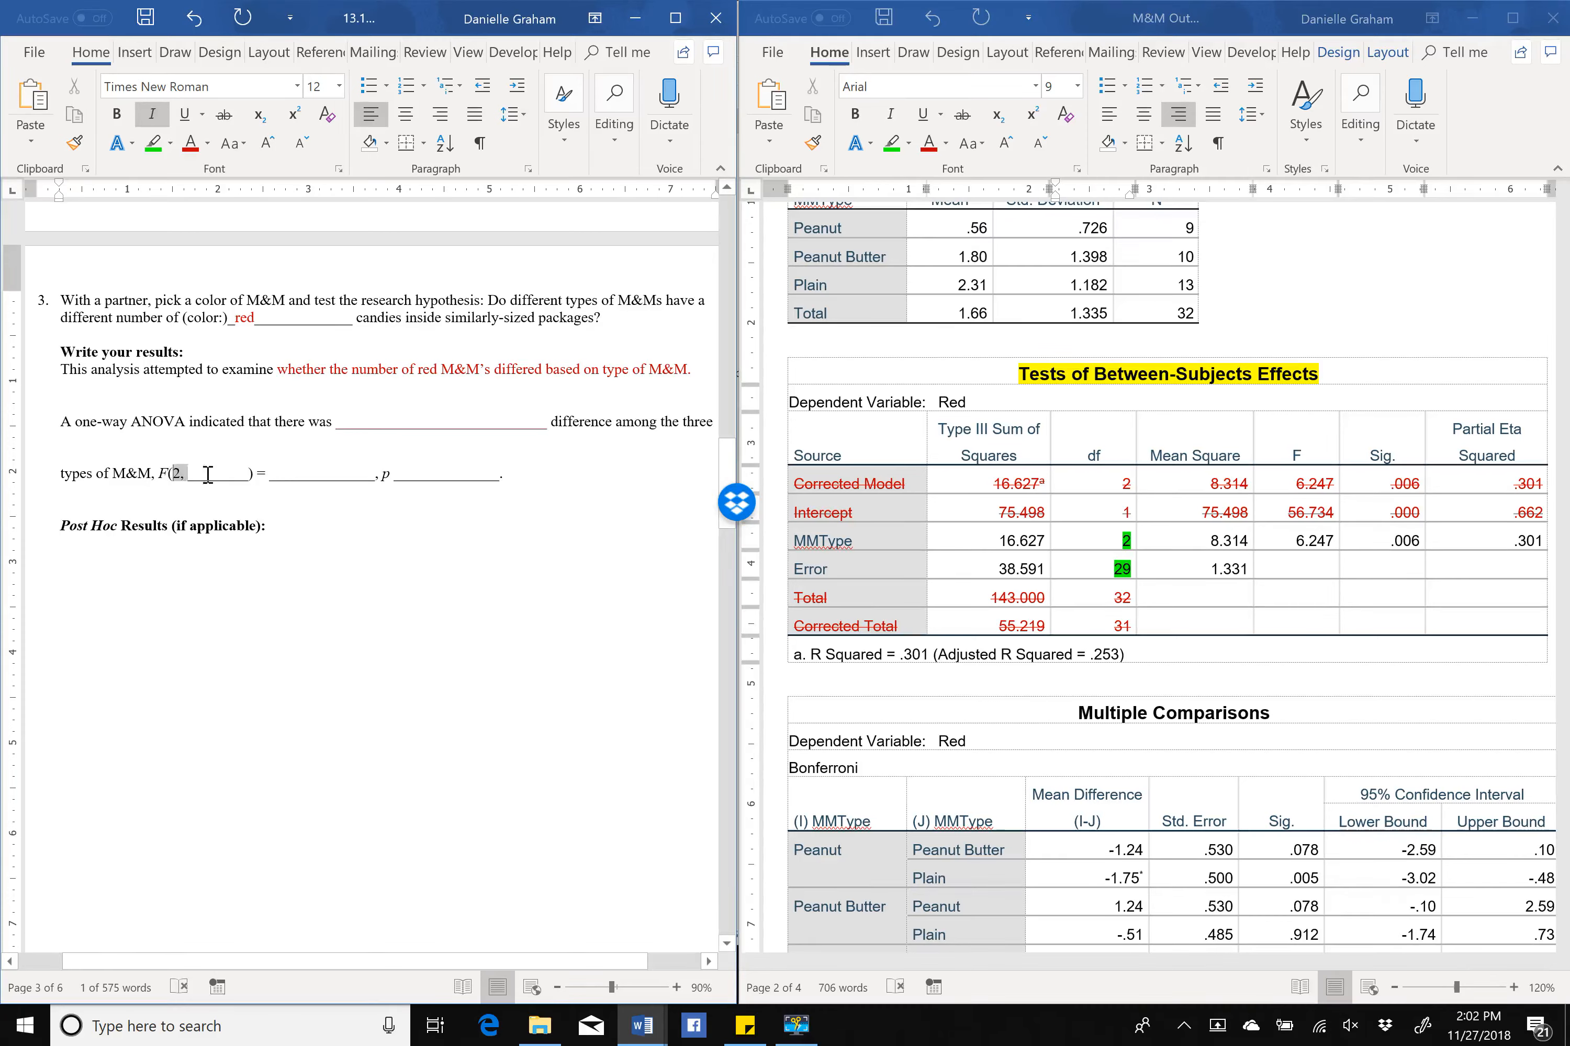
left_click_drag(208, 474, 242, 483)
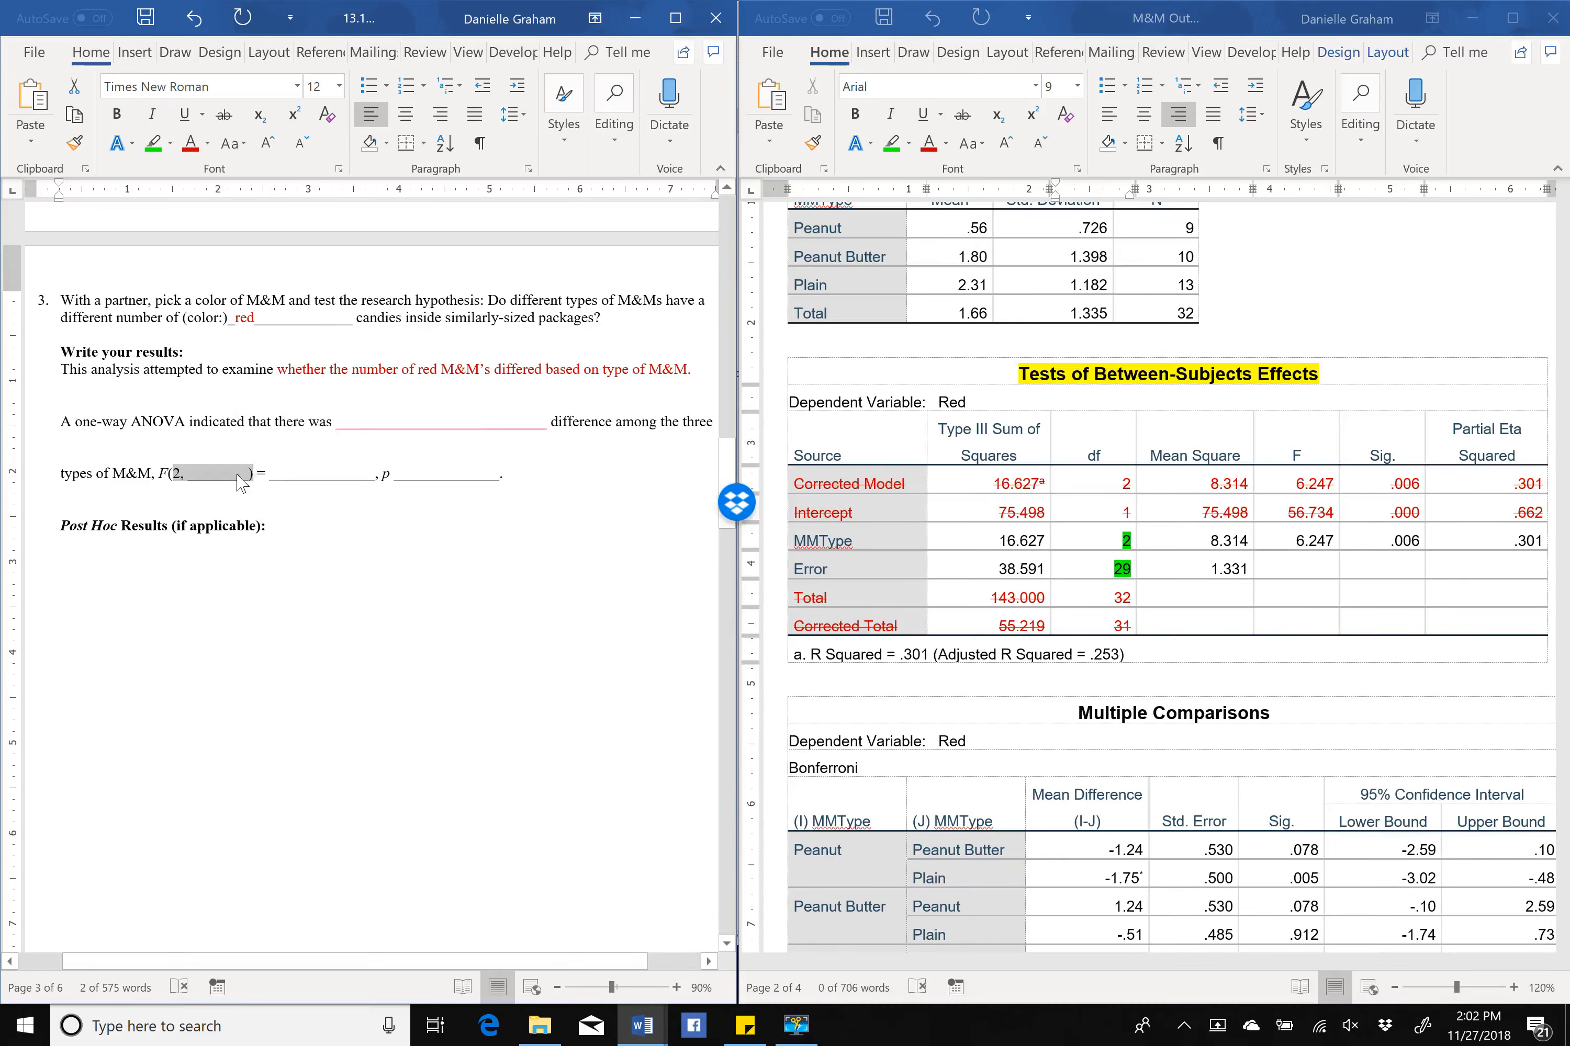
left_click(153, 144)
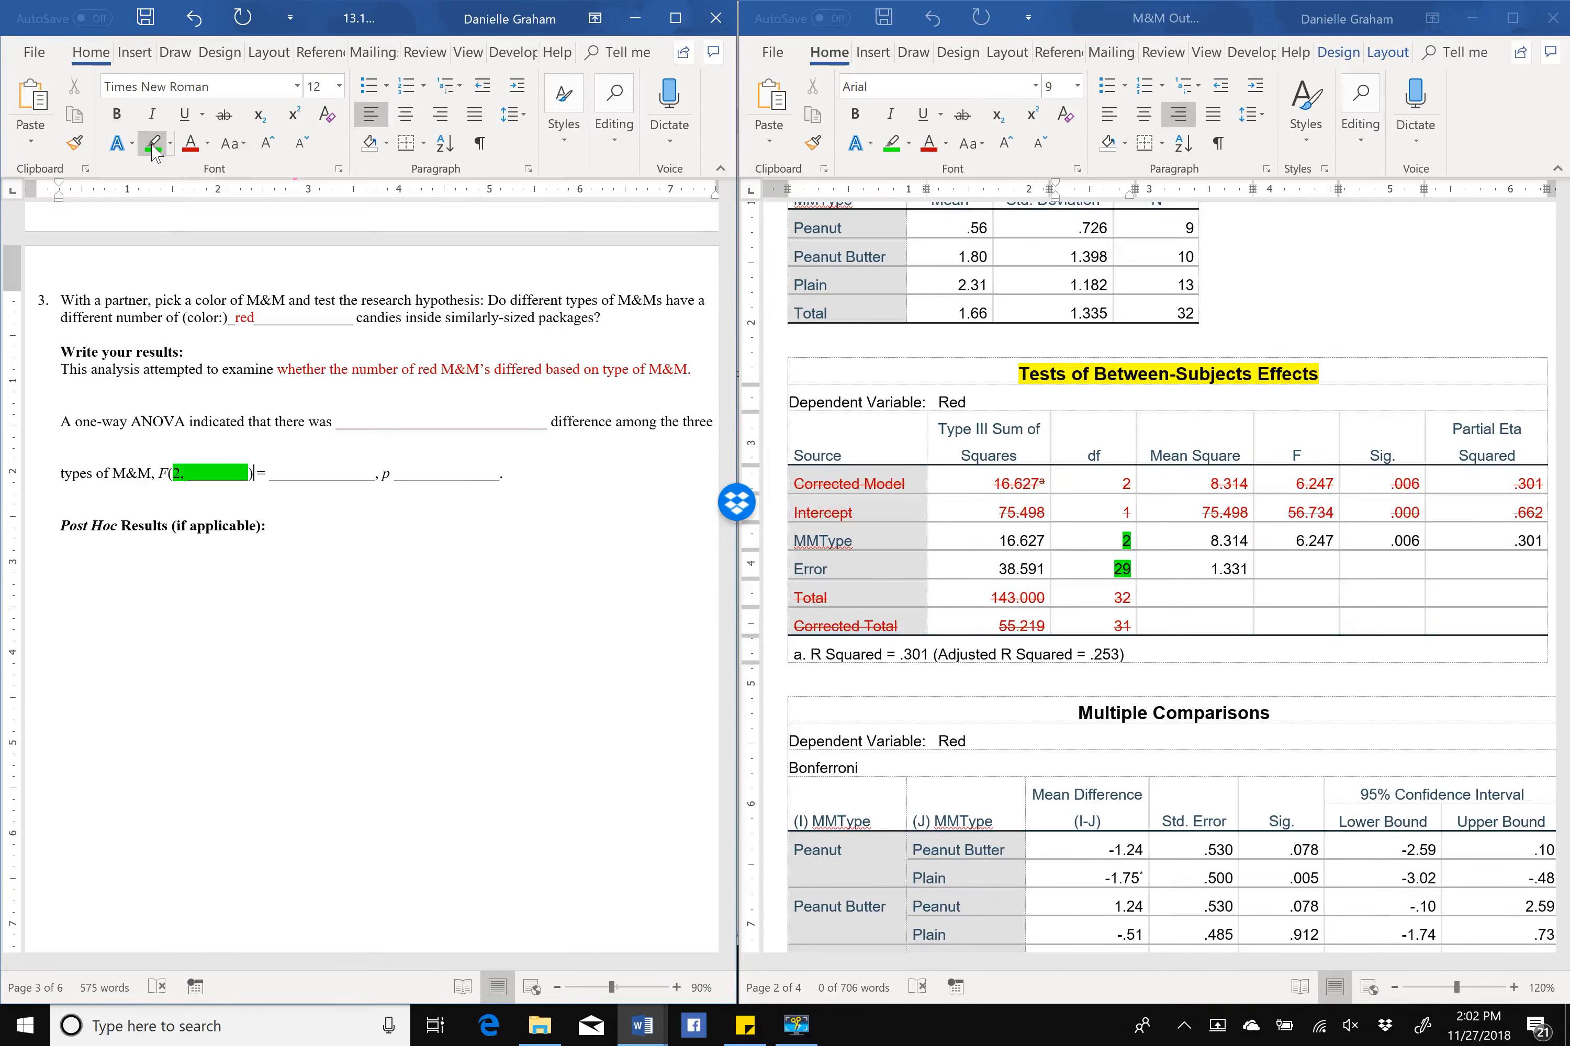
Replace the second degrees-of-freedom blank inside the F parentheses with 29.
key("shift+Left")
key("shift+Left")
key("shift+Left")
key("shift+Left")
key("shift+Left")
key("shift+Left")
key("shift+Left")
key("shift+Left")
key("shift+Left")
key("shift+Left")
key("shift+Right")
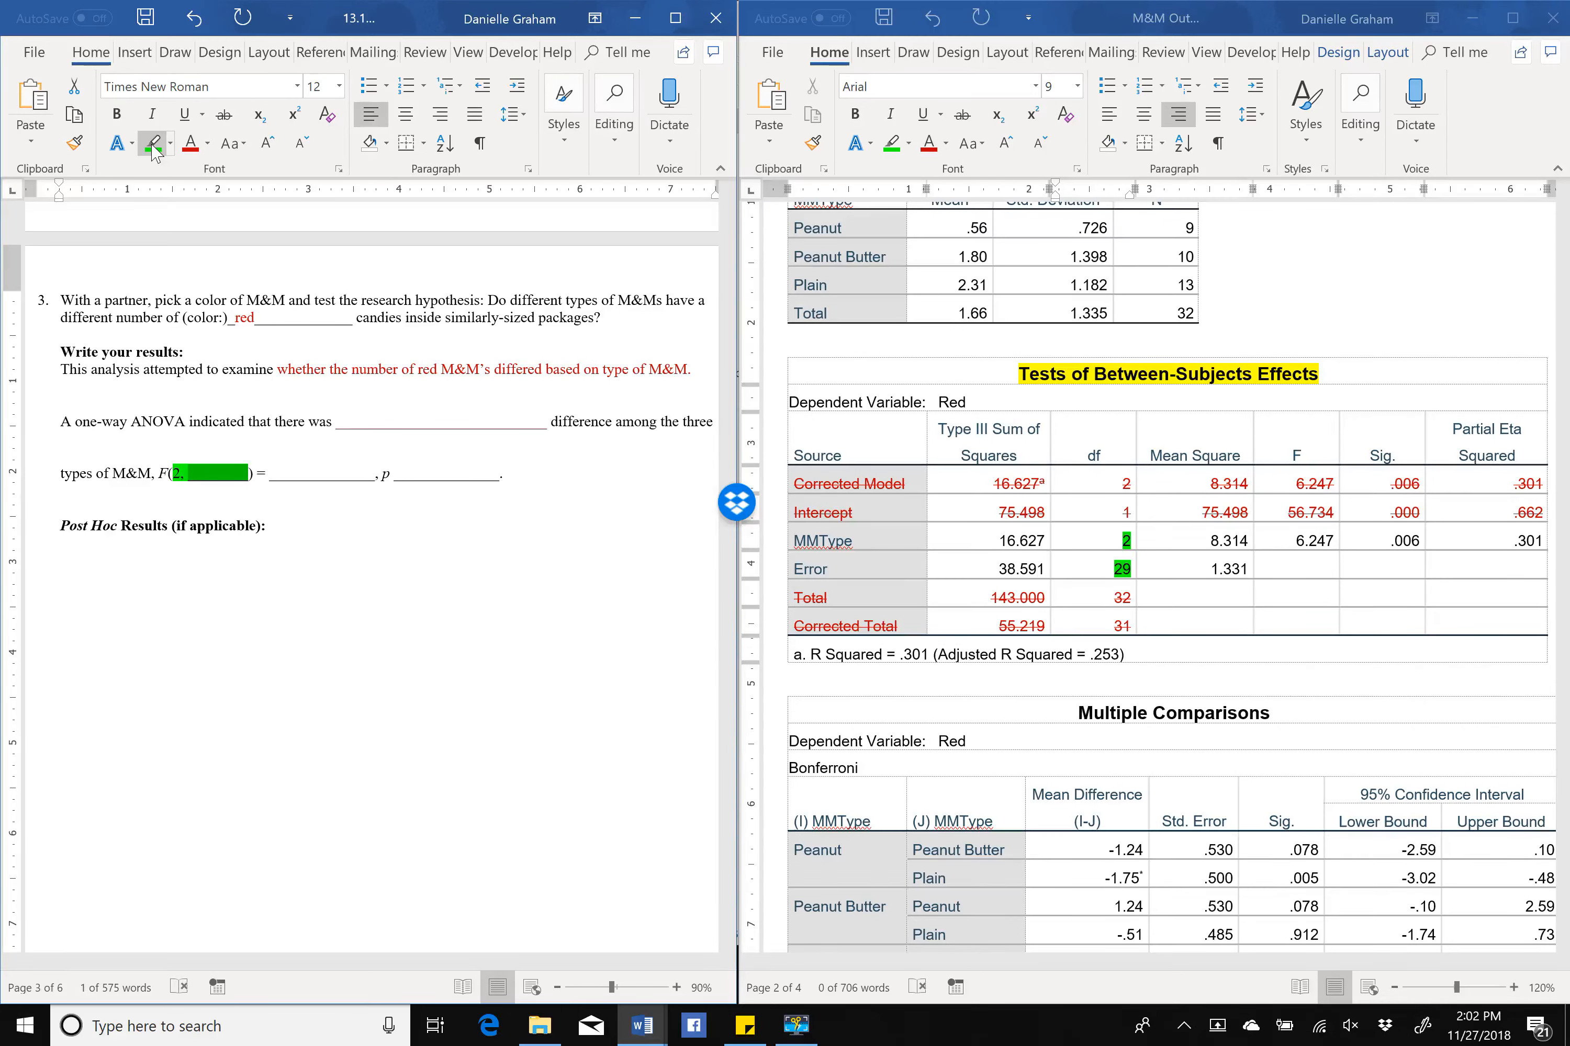
type("29")
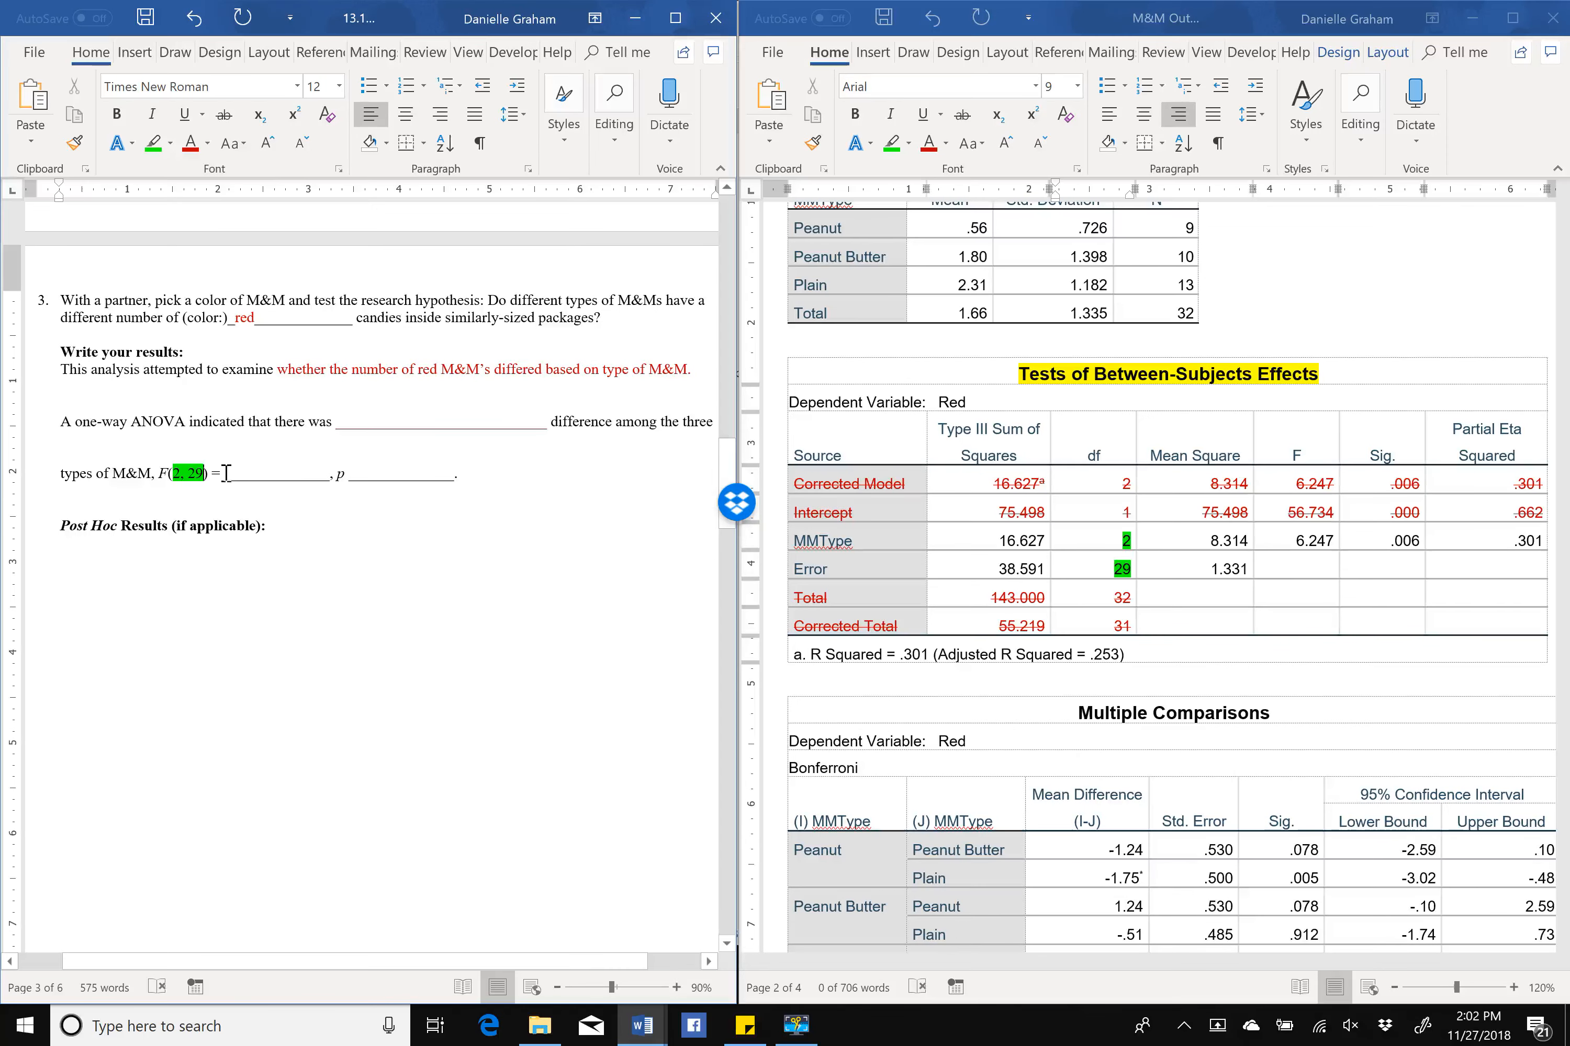
Highlight the F-value blank in the sentence and the MMType row's F value in the output turquoise.
left_click_drag(226, 473, 329, 480)
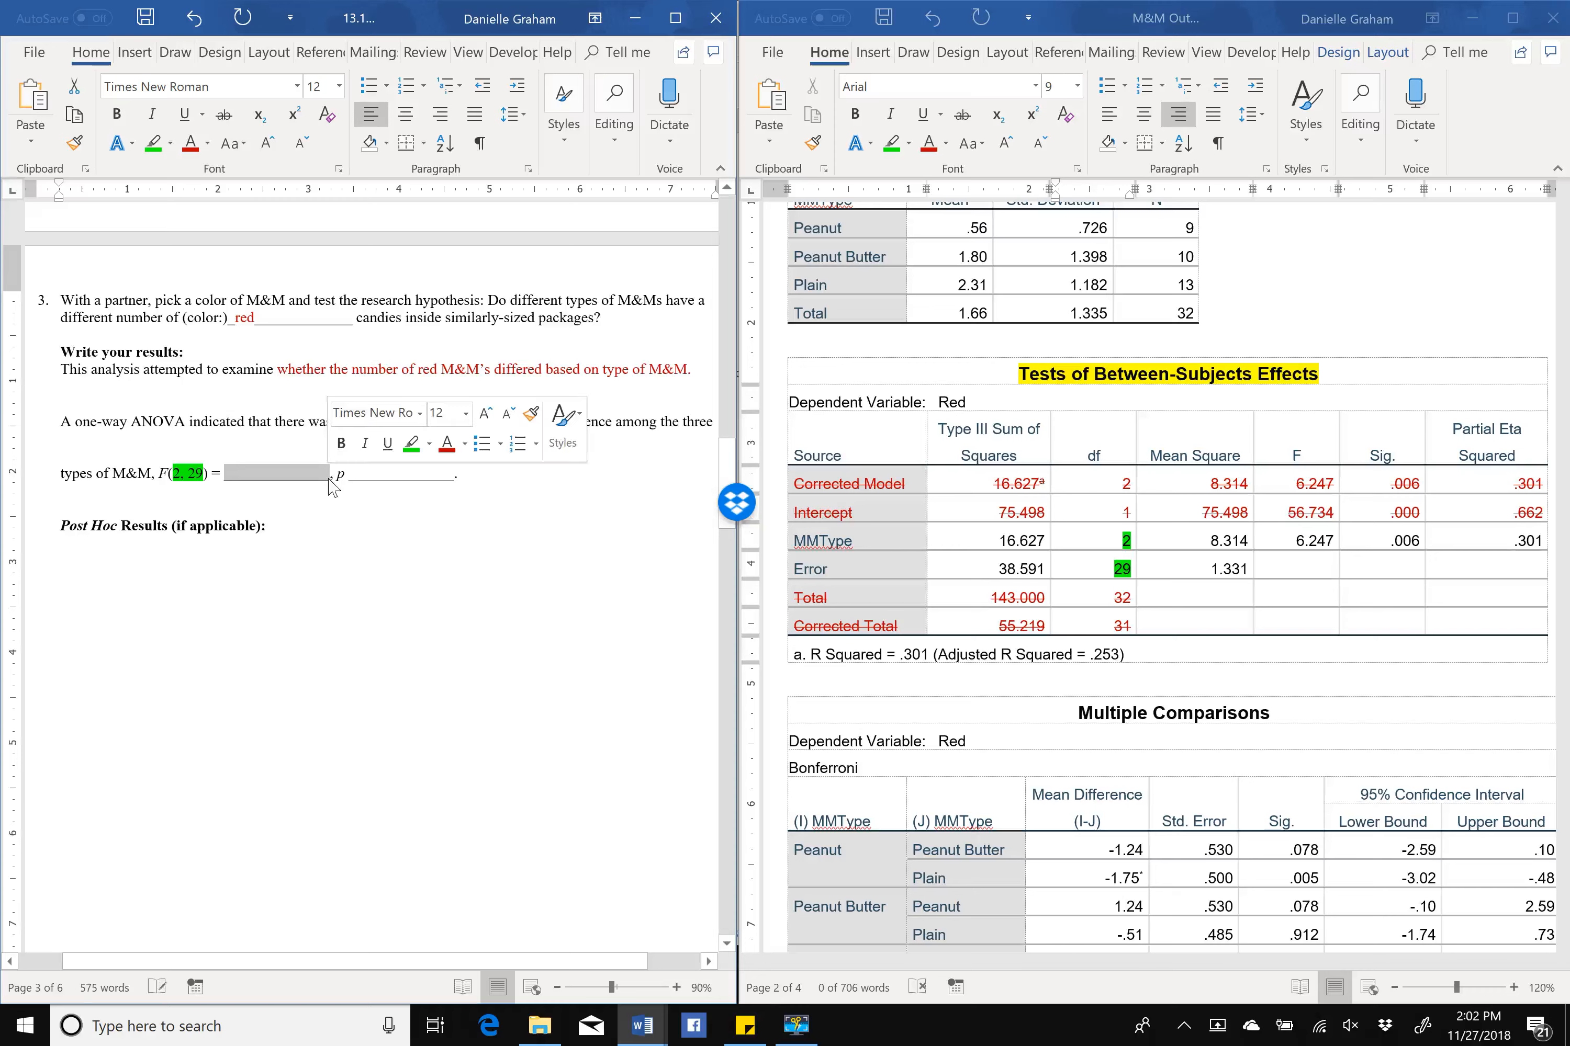
left_click(431, 449)
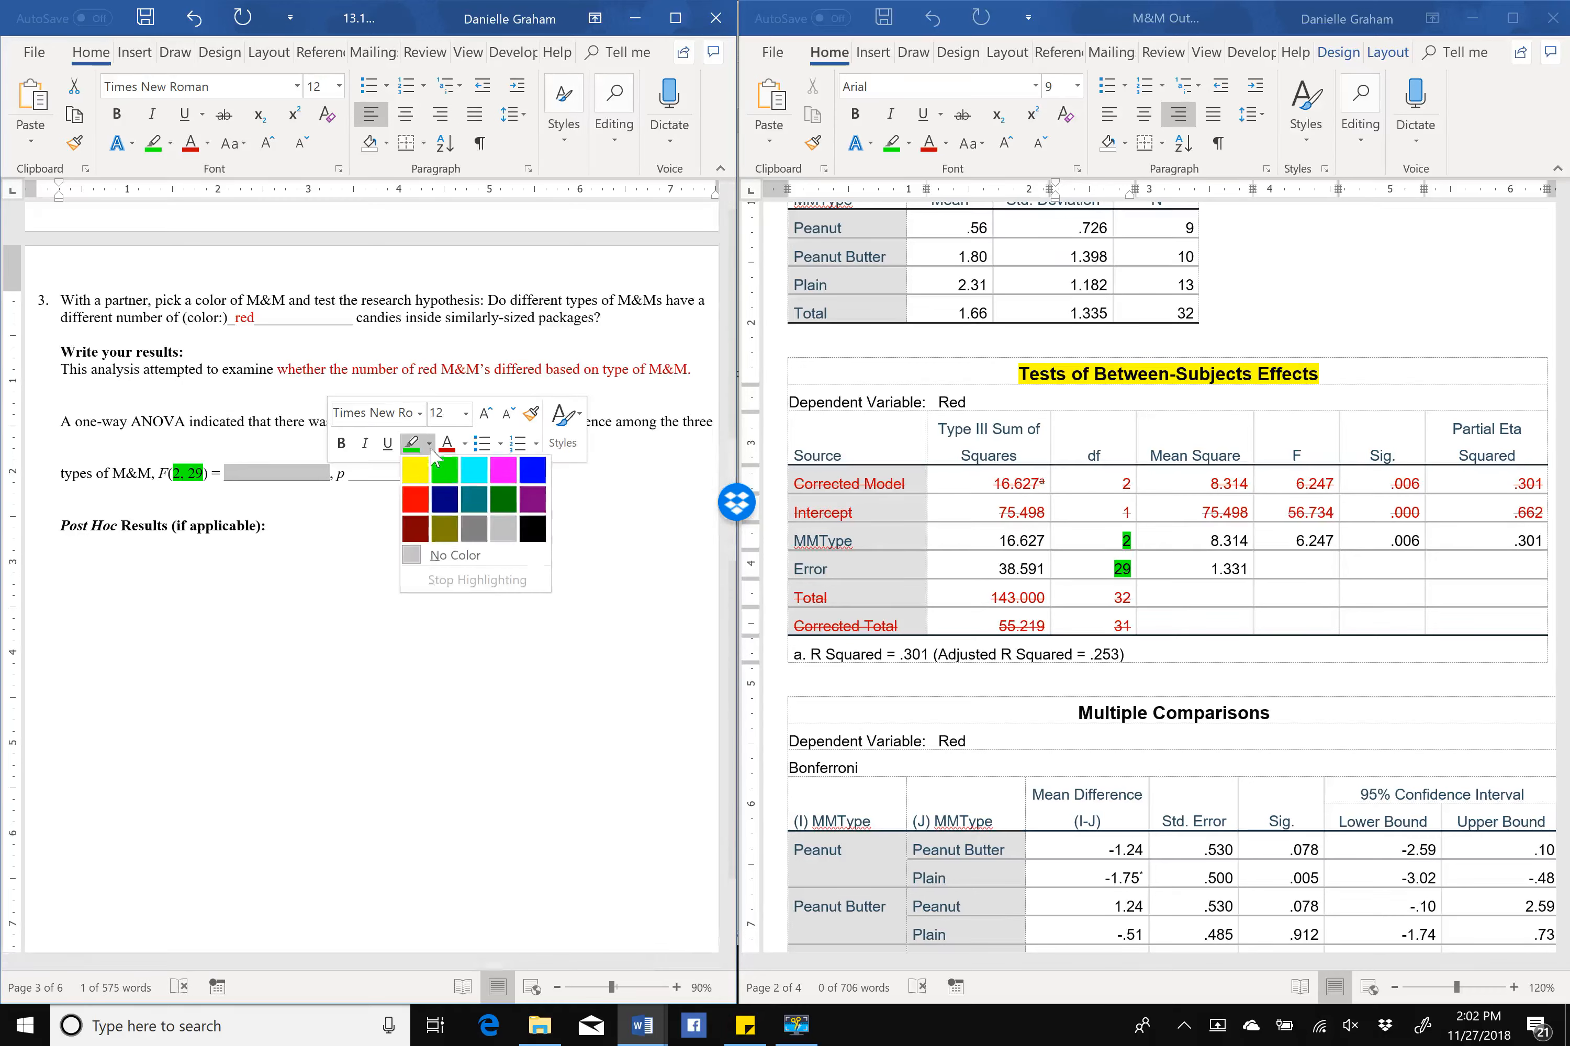
left_click(473, 470)
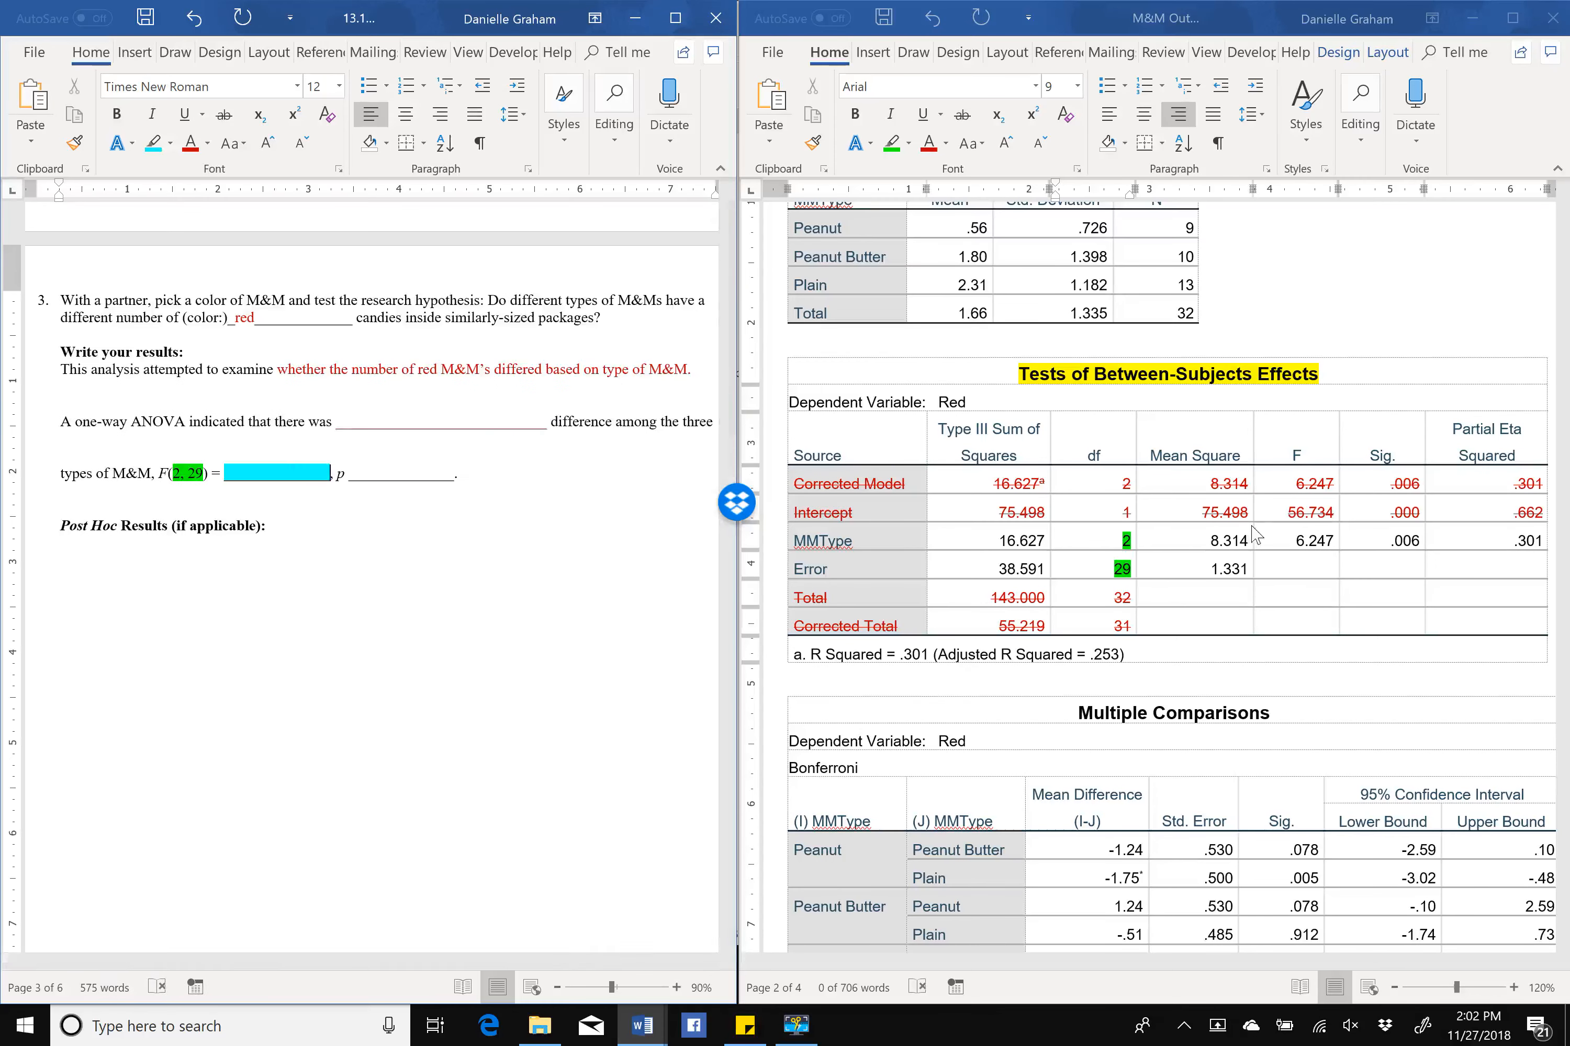
left_click(1263, 539)
left_click_drag(1306, 541, 1336, 542)
left_click(892, 148)
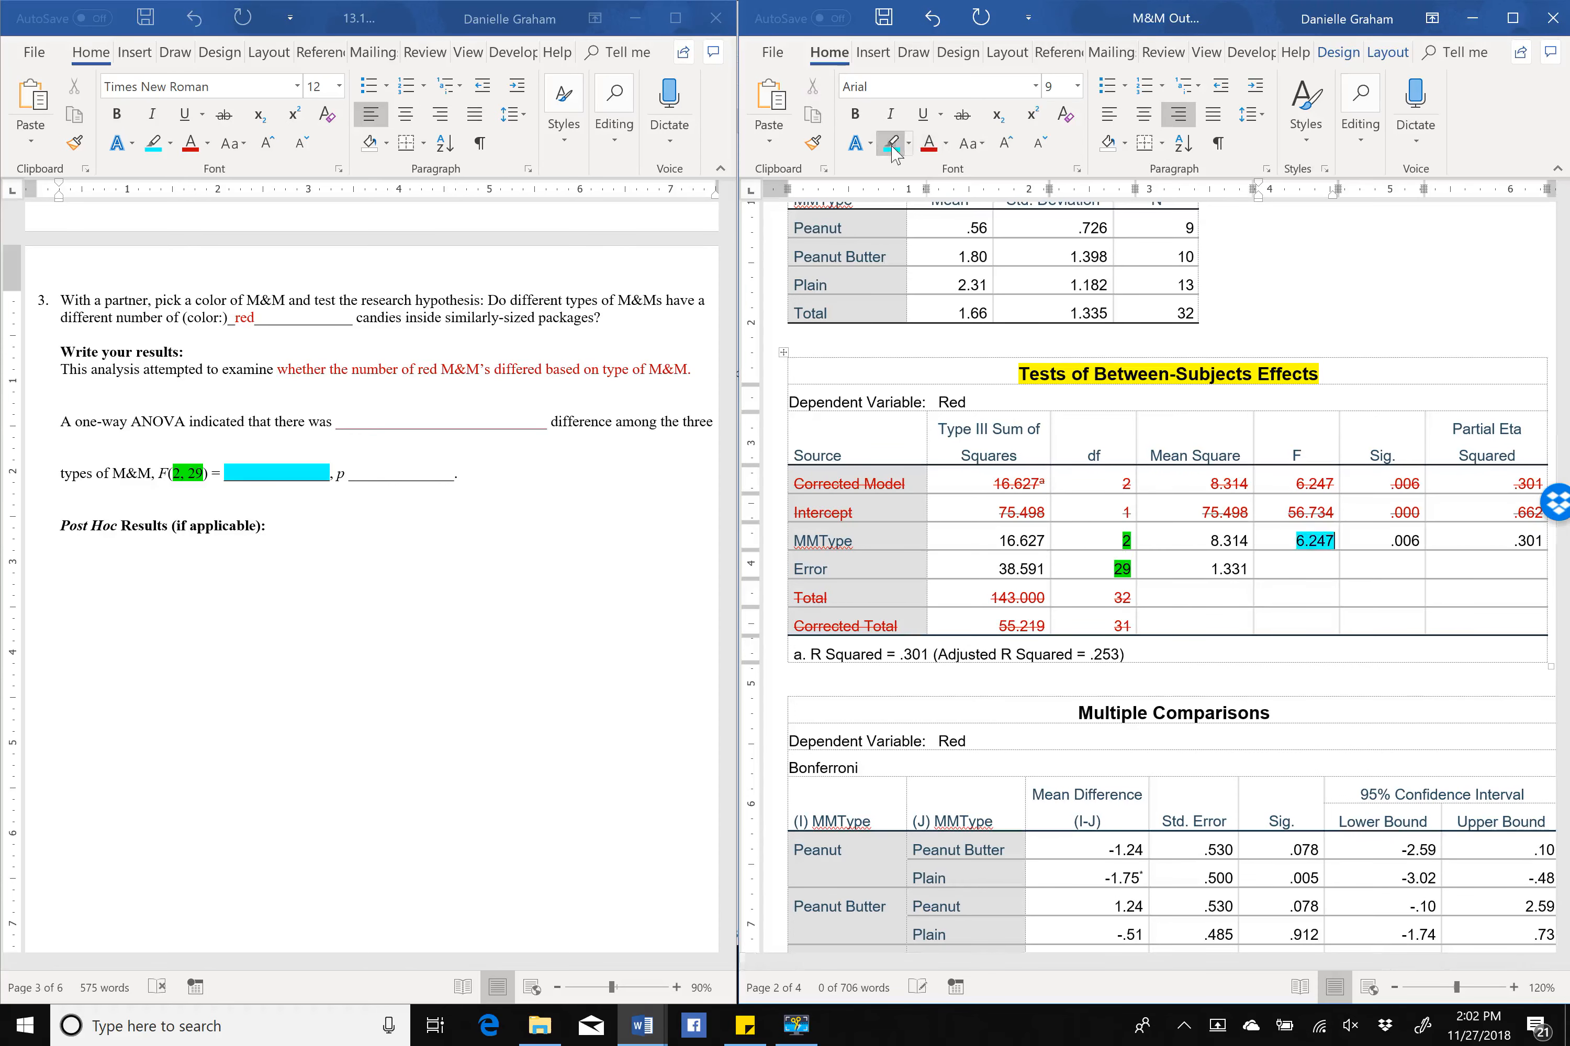
left_click_drag(854, 540, 797, 536)
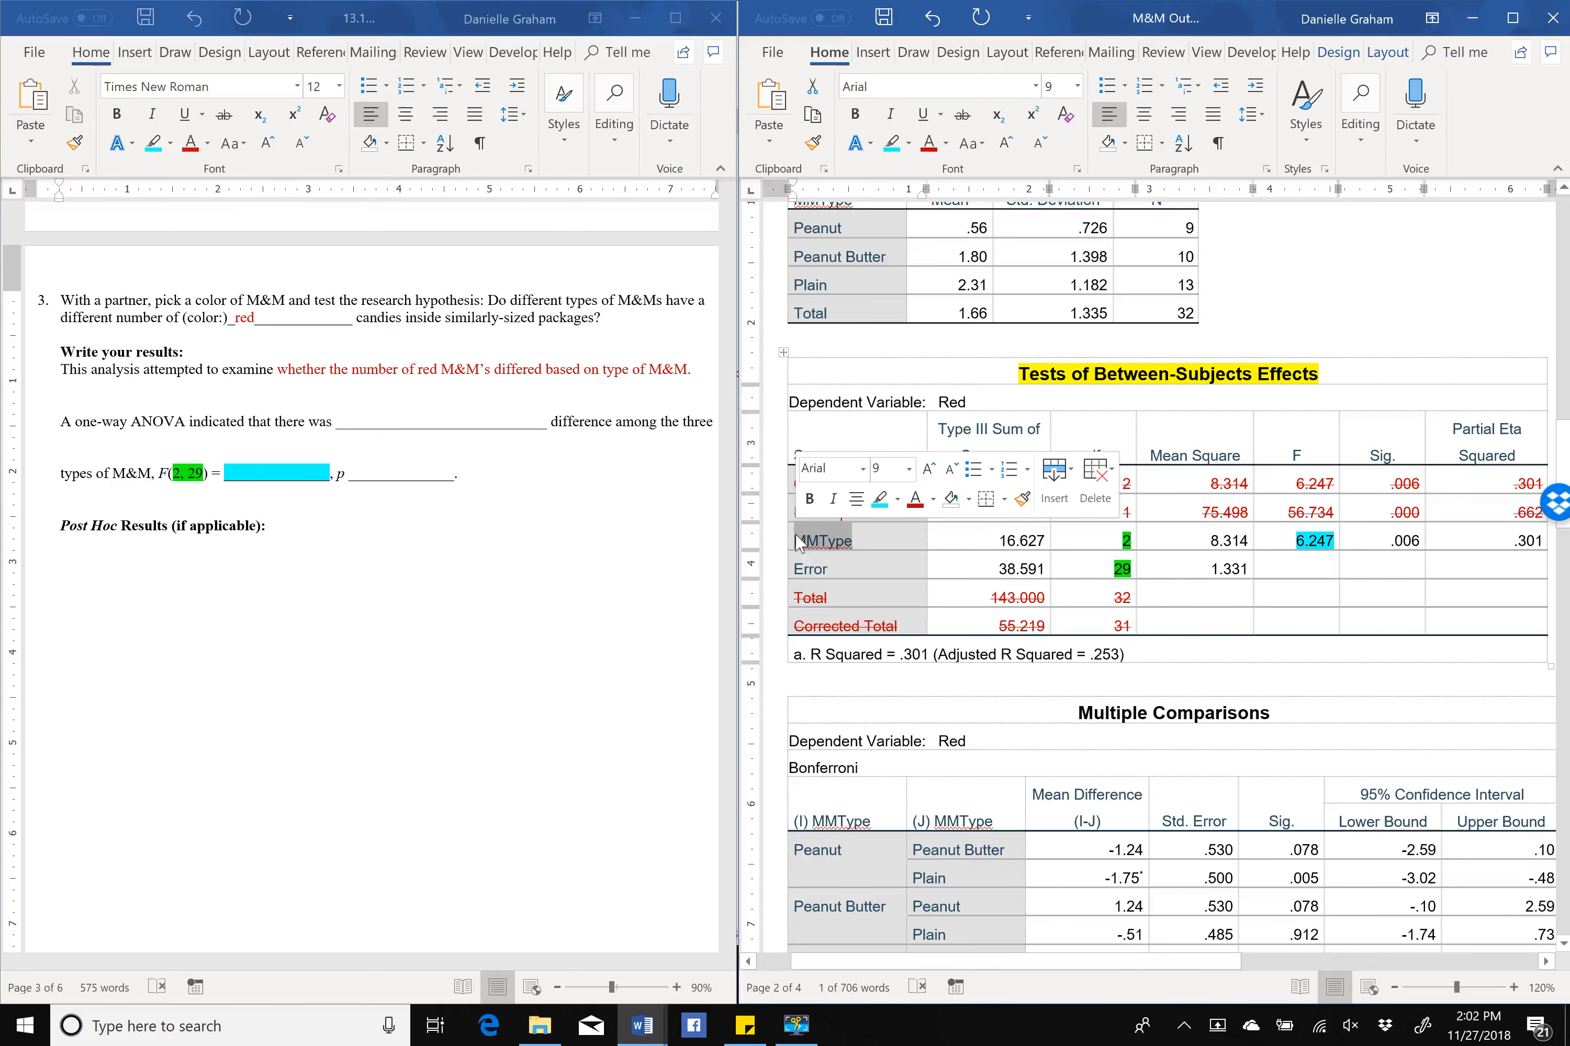
Enter 6.247 as the F value in the sentence and delete the leftover blank line around it.
left_click(233, 474)
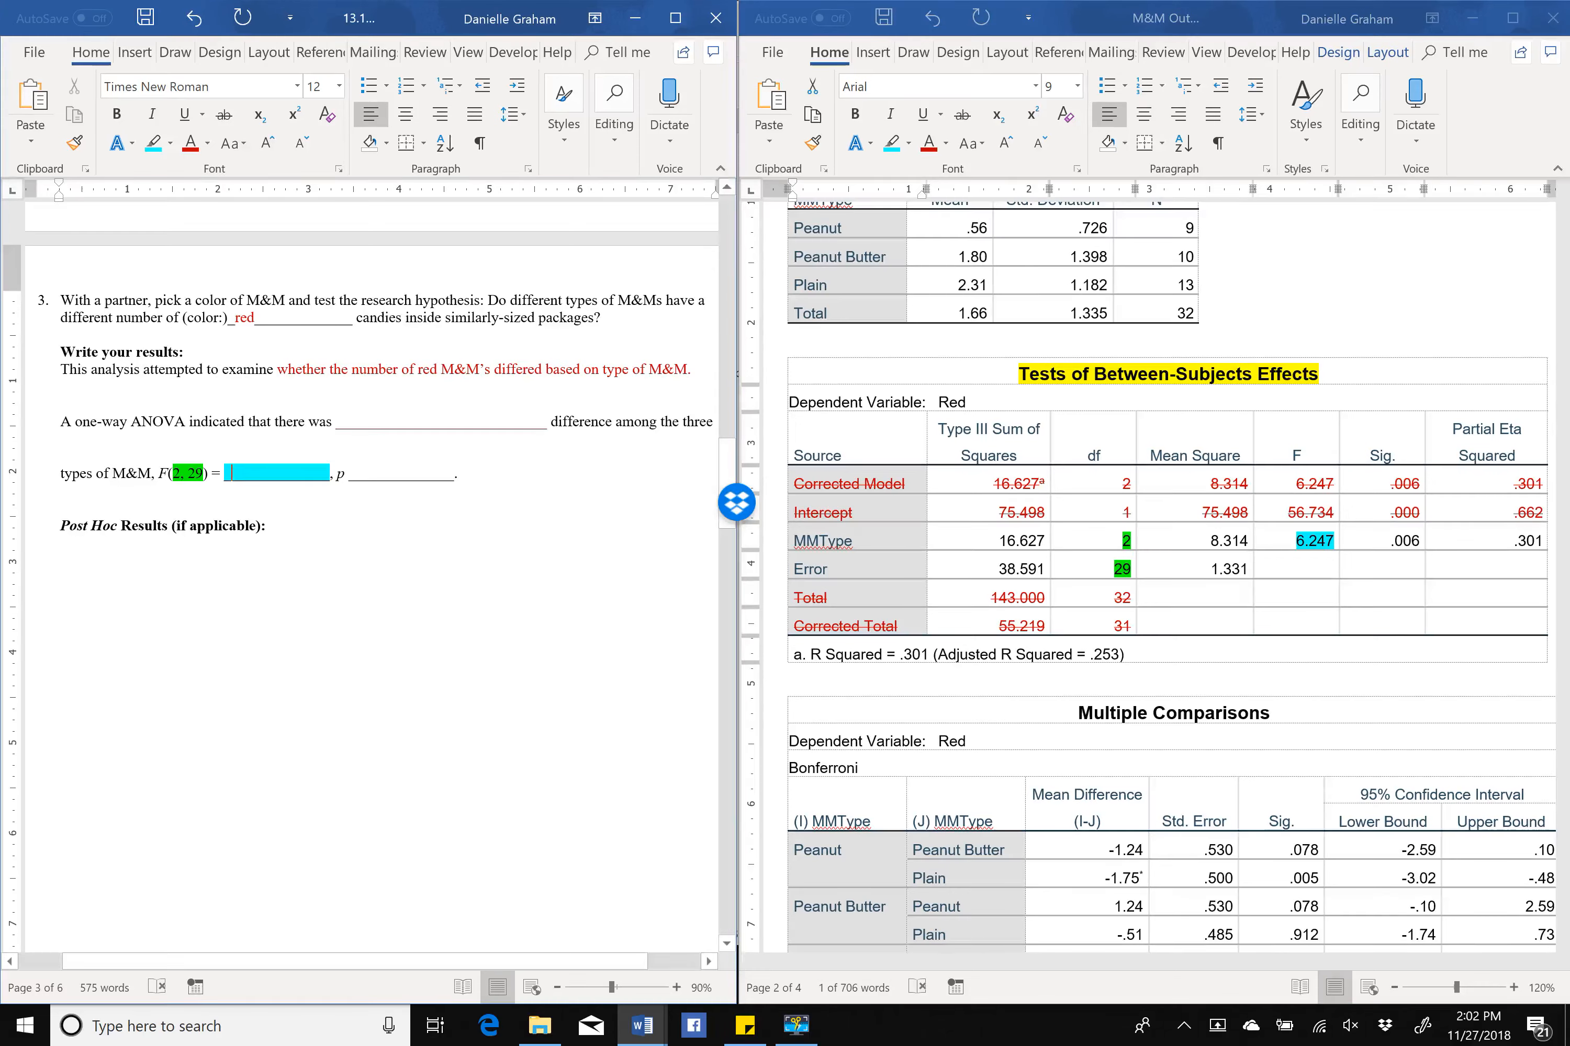
type("6.247")
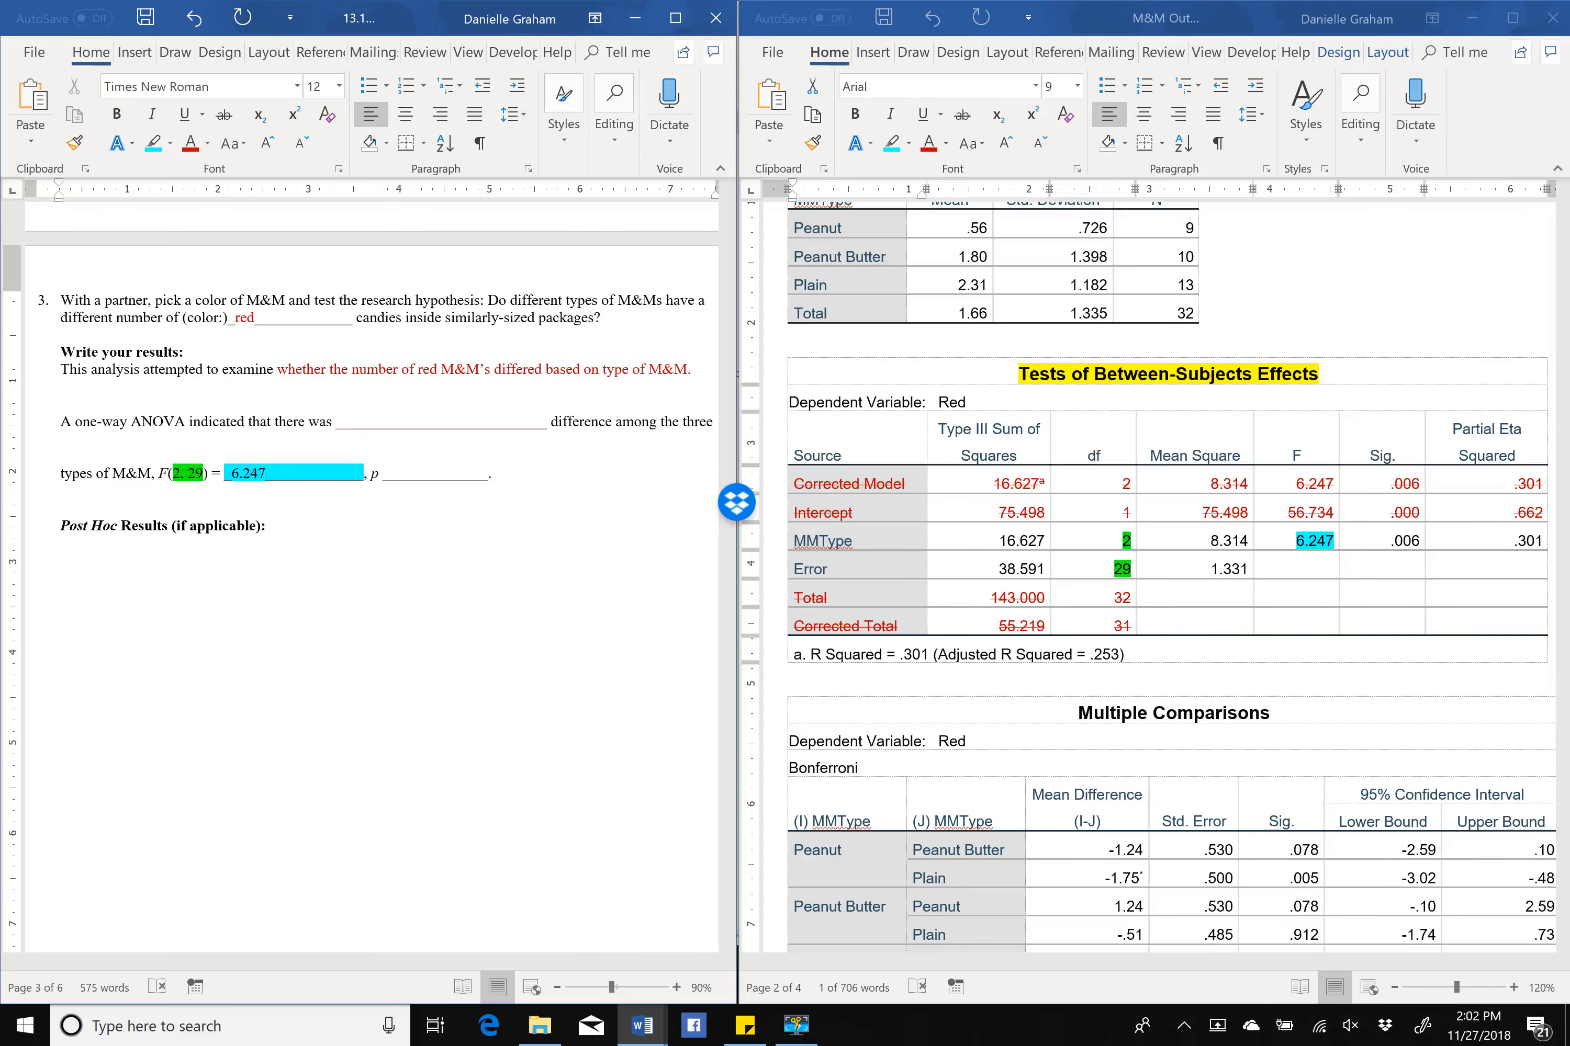
key("Delete")
key("Delete")
key("Delete")
key("Delete")
key("Delete")
key("Delete")
key("Delete")
key("Delete")
key("Delete")
key("Delete")
key("Delete")
key("Delete")
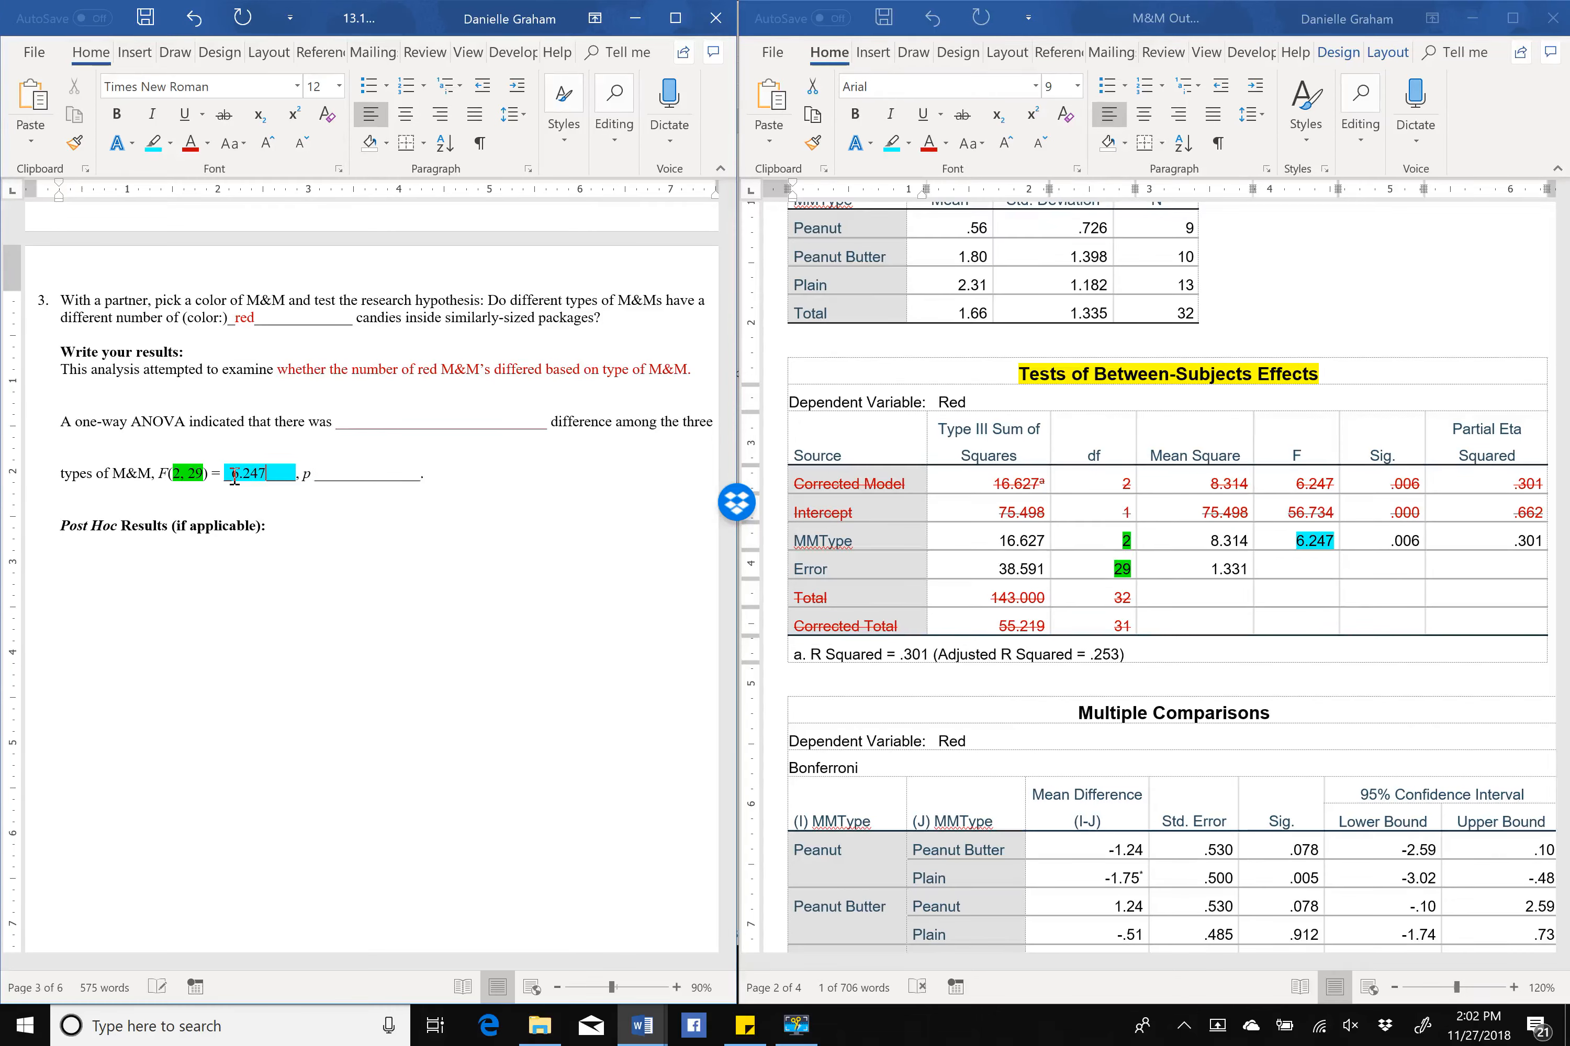
key("Delete")
key("Delete")
key("Delete")
key("BackSpace")
Highlight the p-value blank in the sentence and the MMType row's Sig. value in the output yellow.
left_click_drag(276, 472, 381, 475)
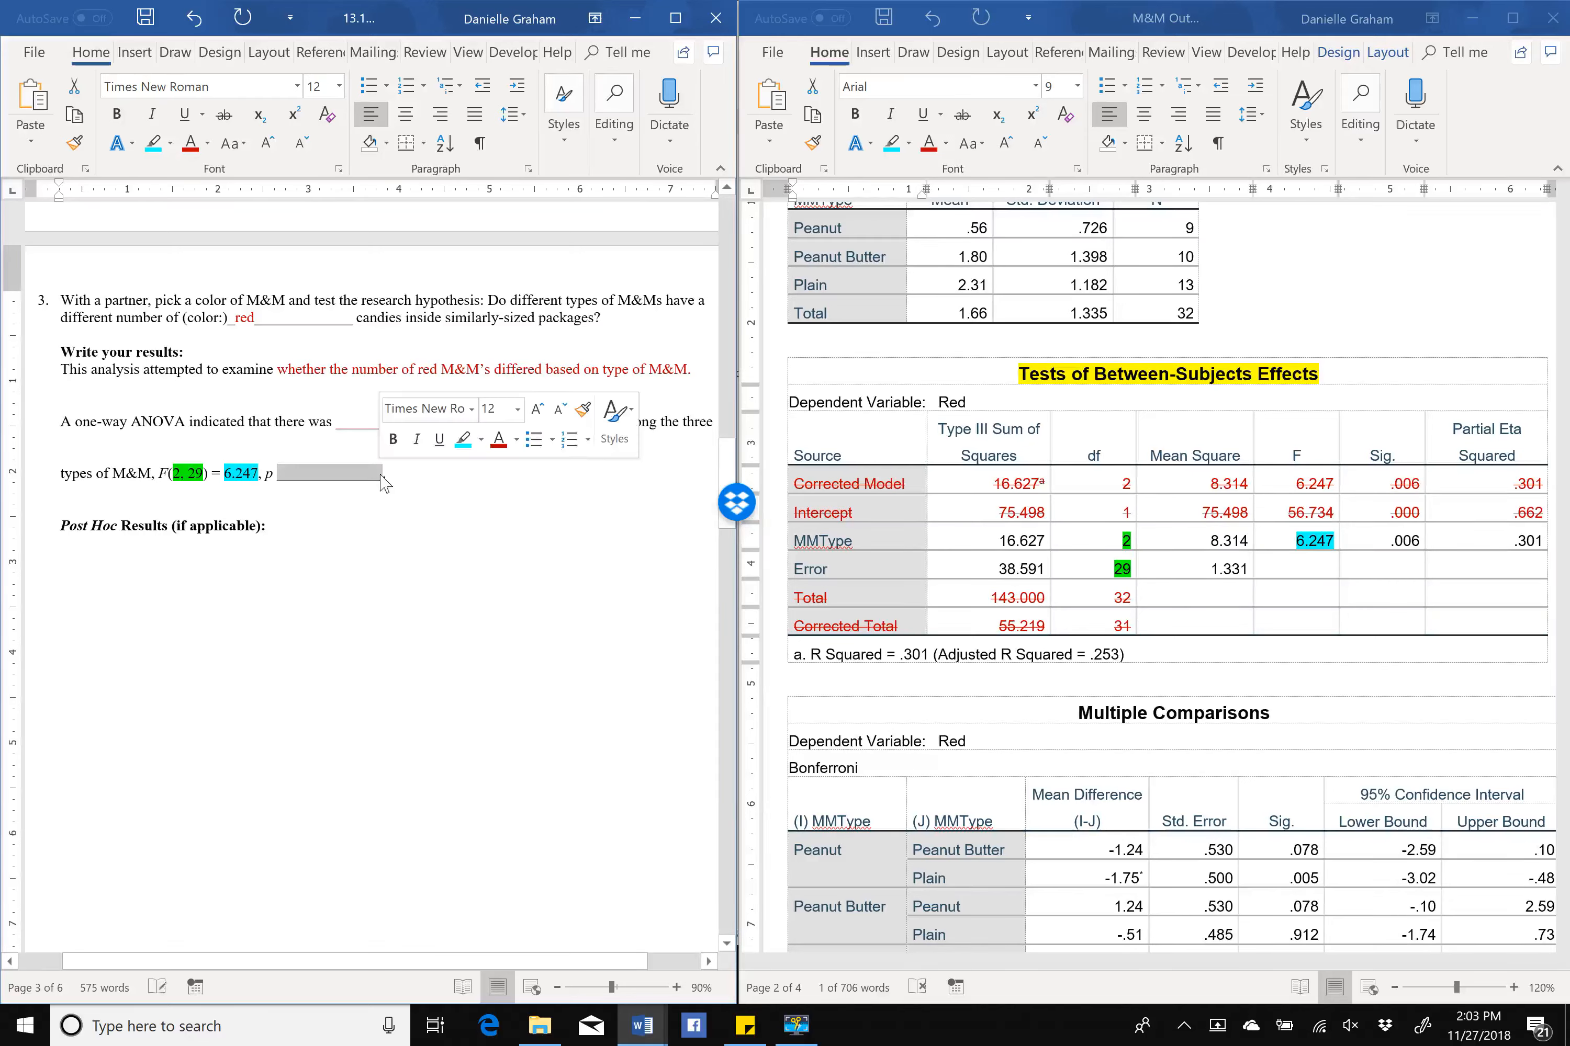
left_click(480, 440)
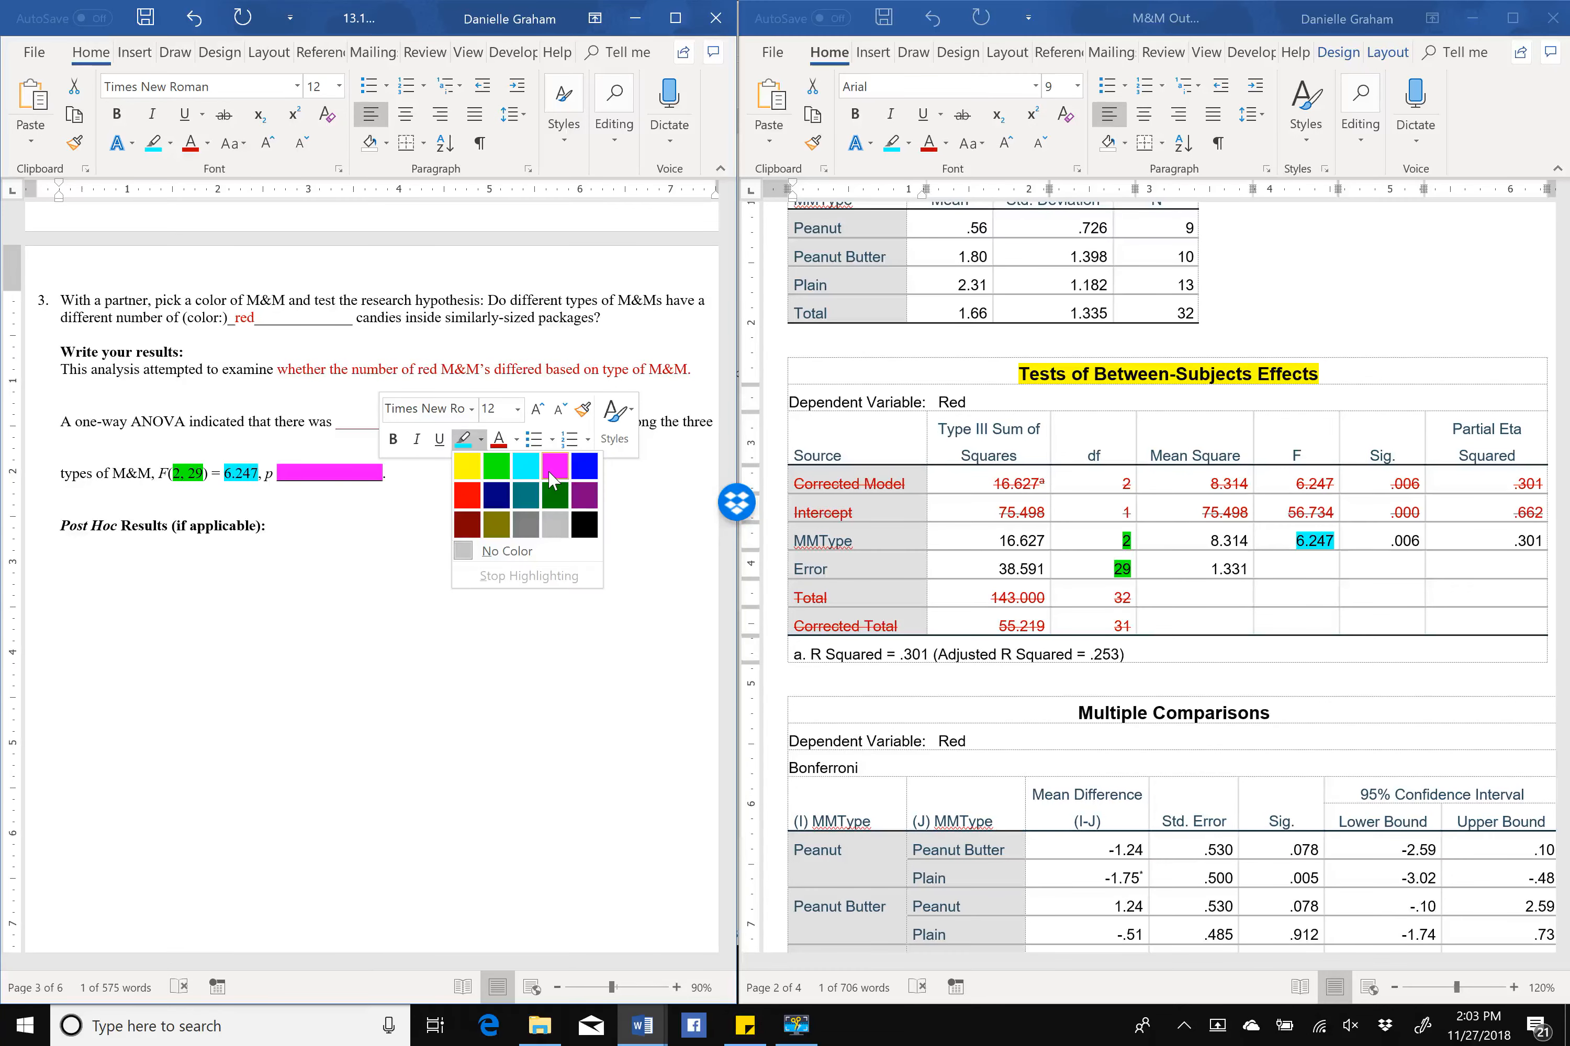
left_click(467, 466)
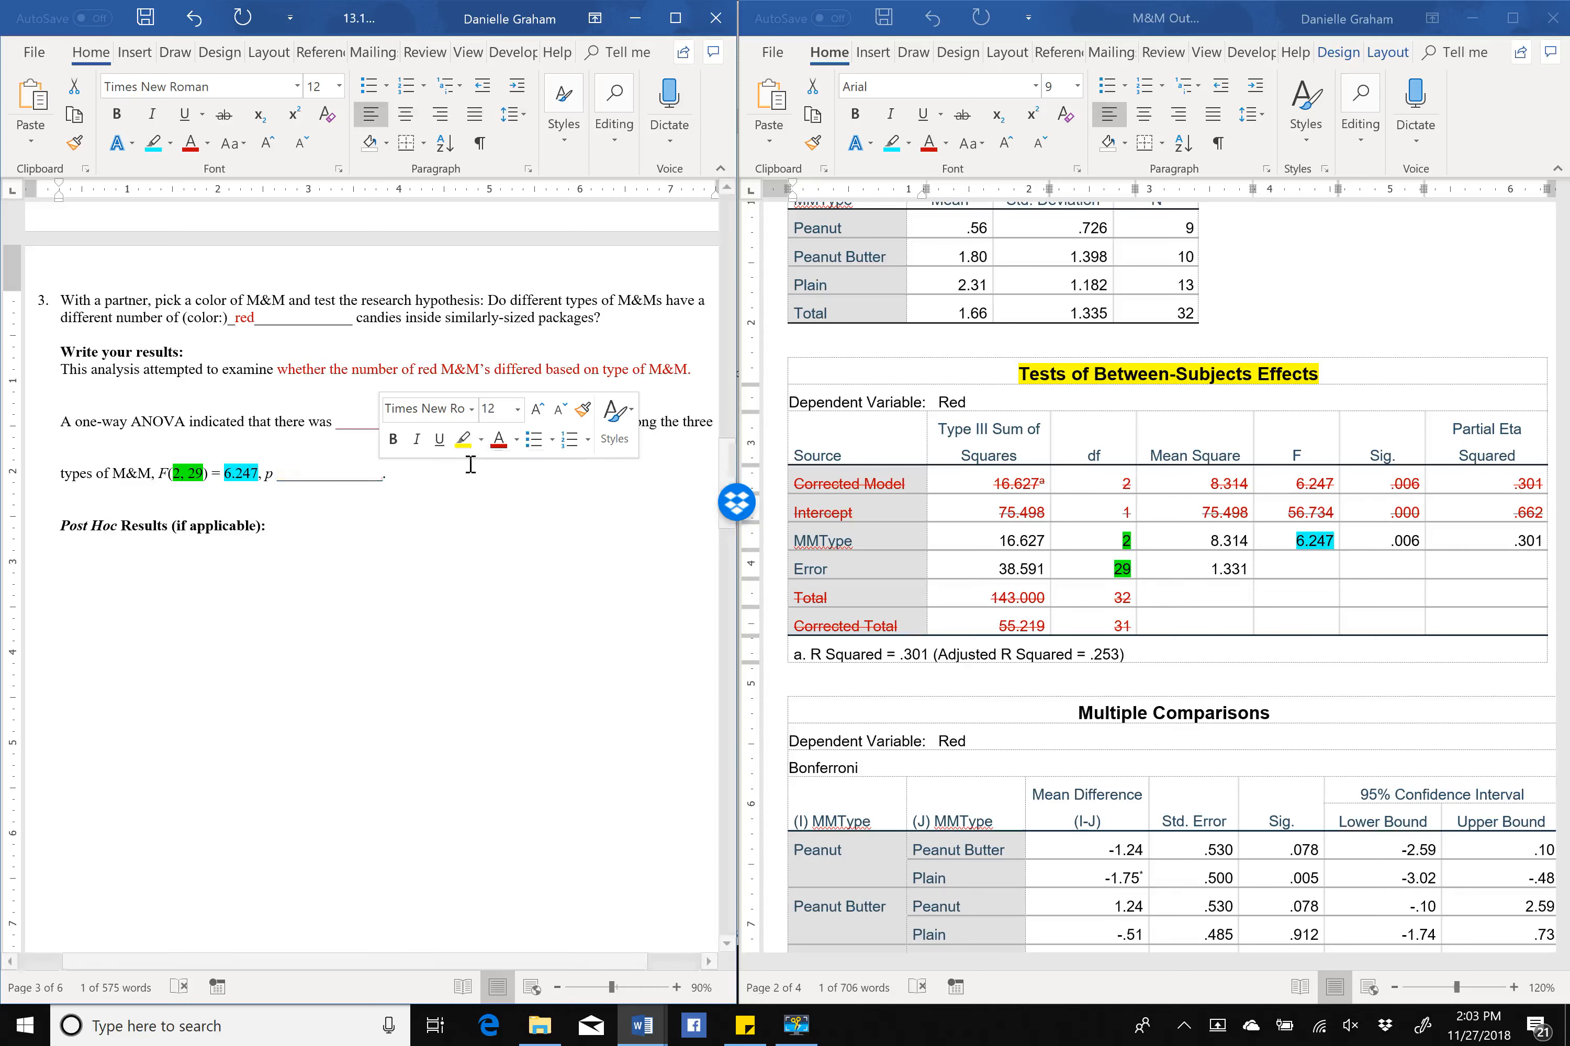
left_click(1368, 550)
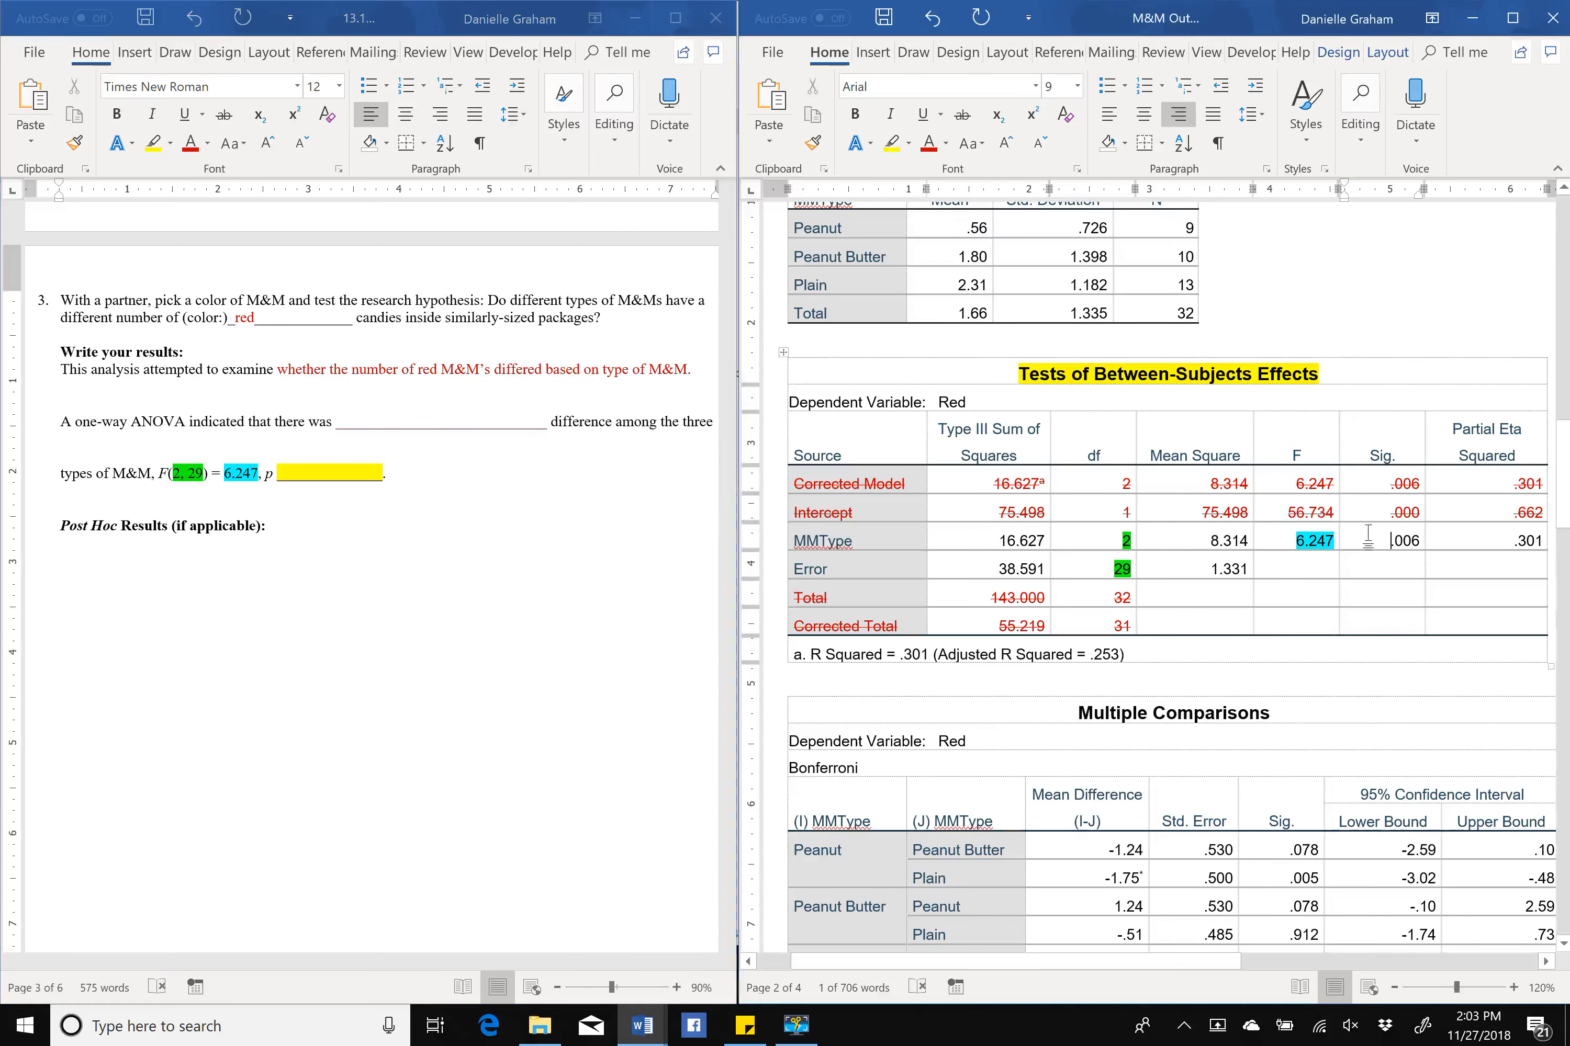
left_click_drag(1416, 540, 1419, 544)
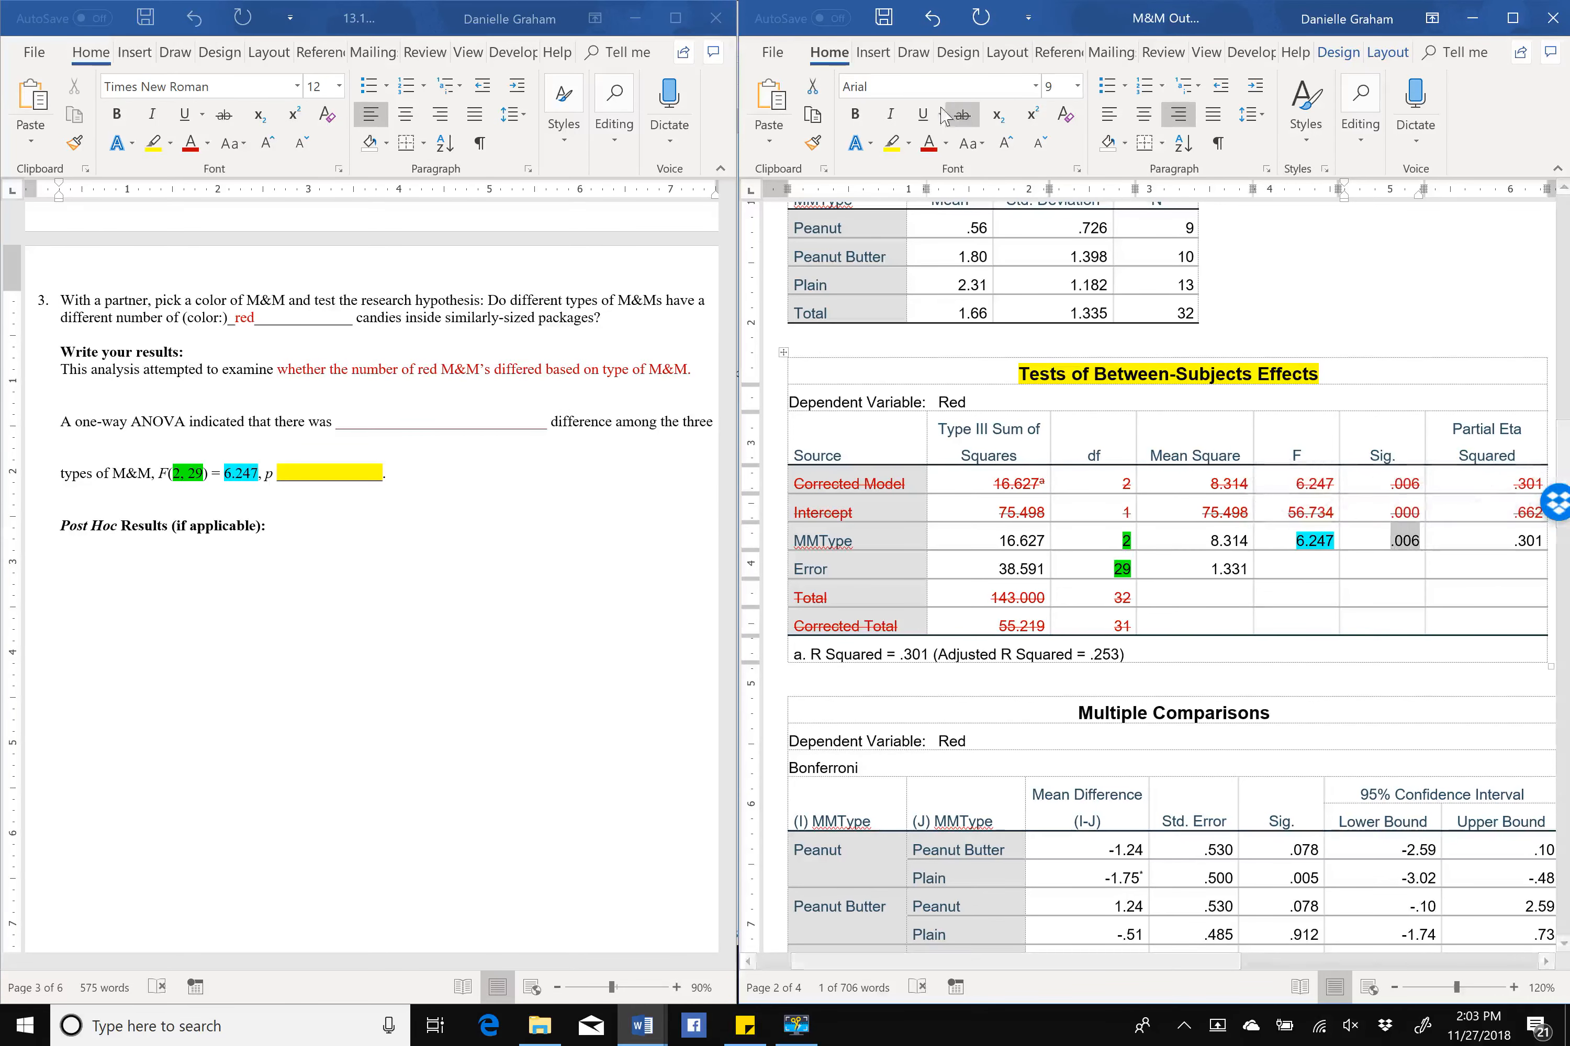
left_click(892, 144)
left_click_drag(871, 540, 794, 540)
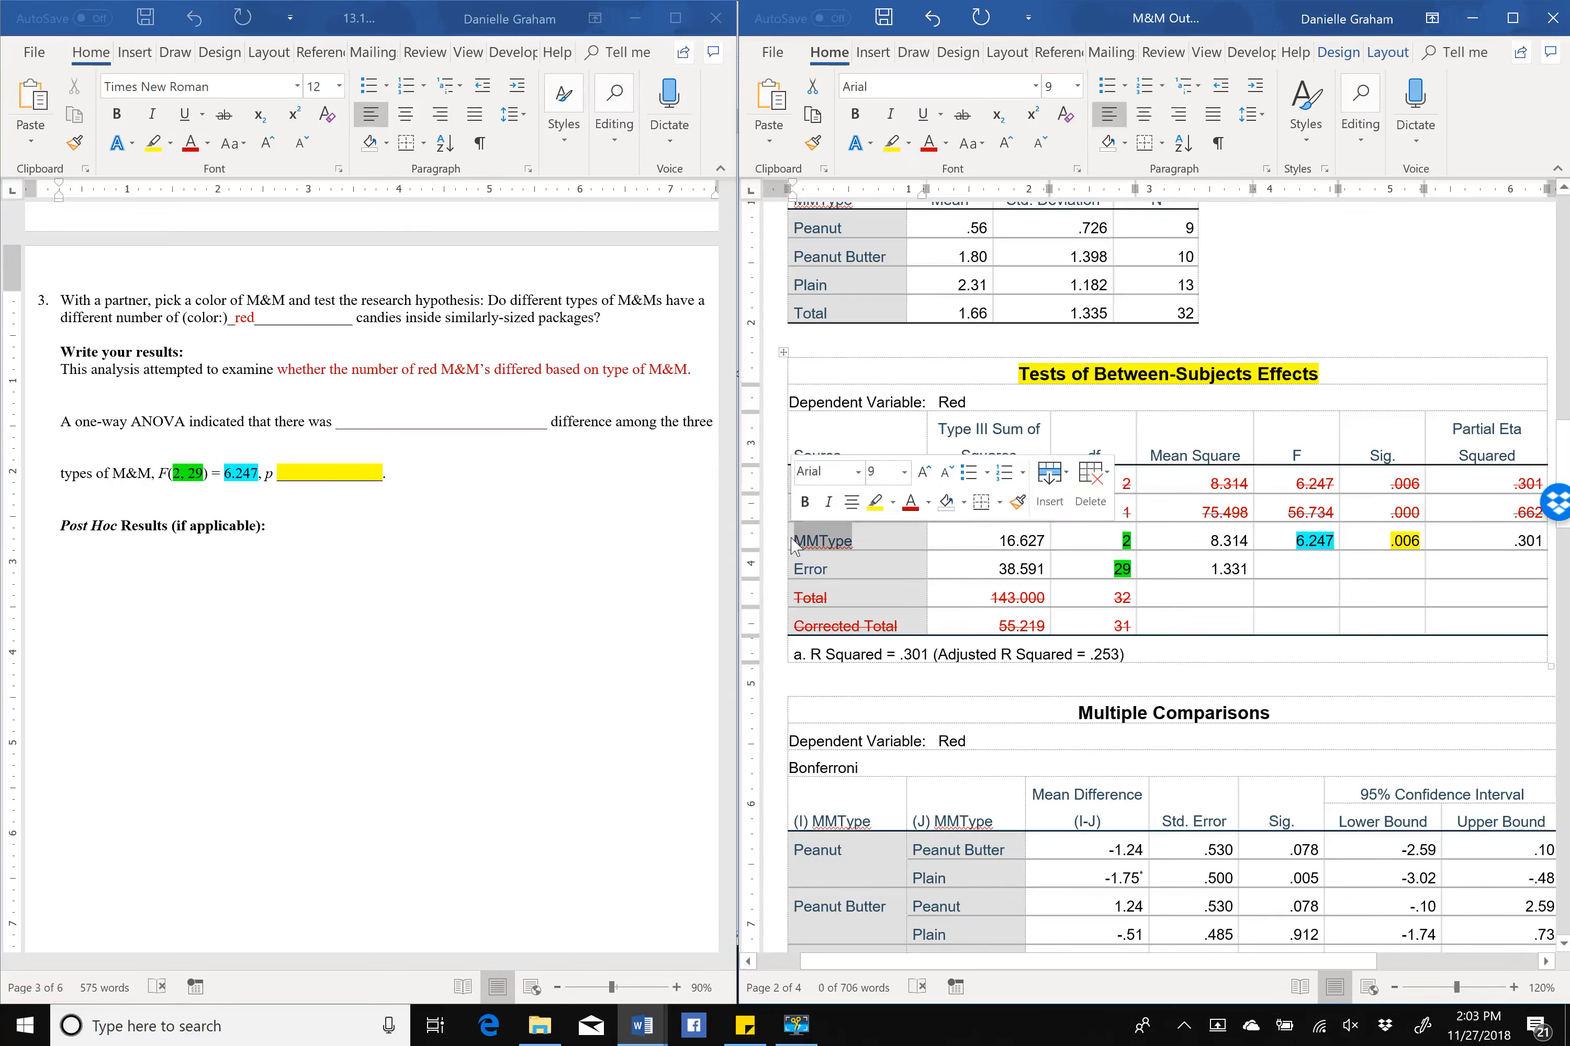
Insert an equals sign after the p in the sentence and replace the yellow blank with .006.
left_click(276, 474)
type("=")
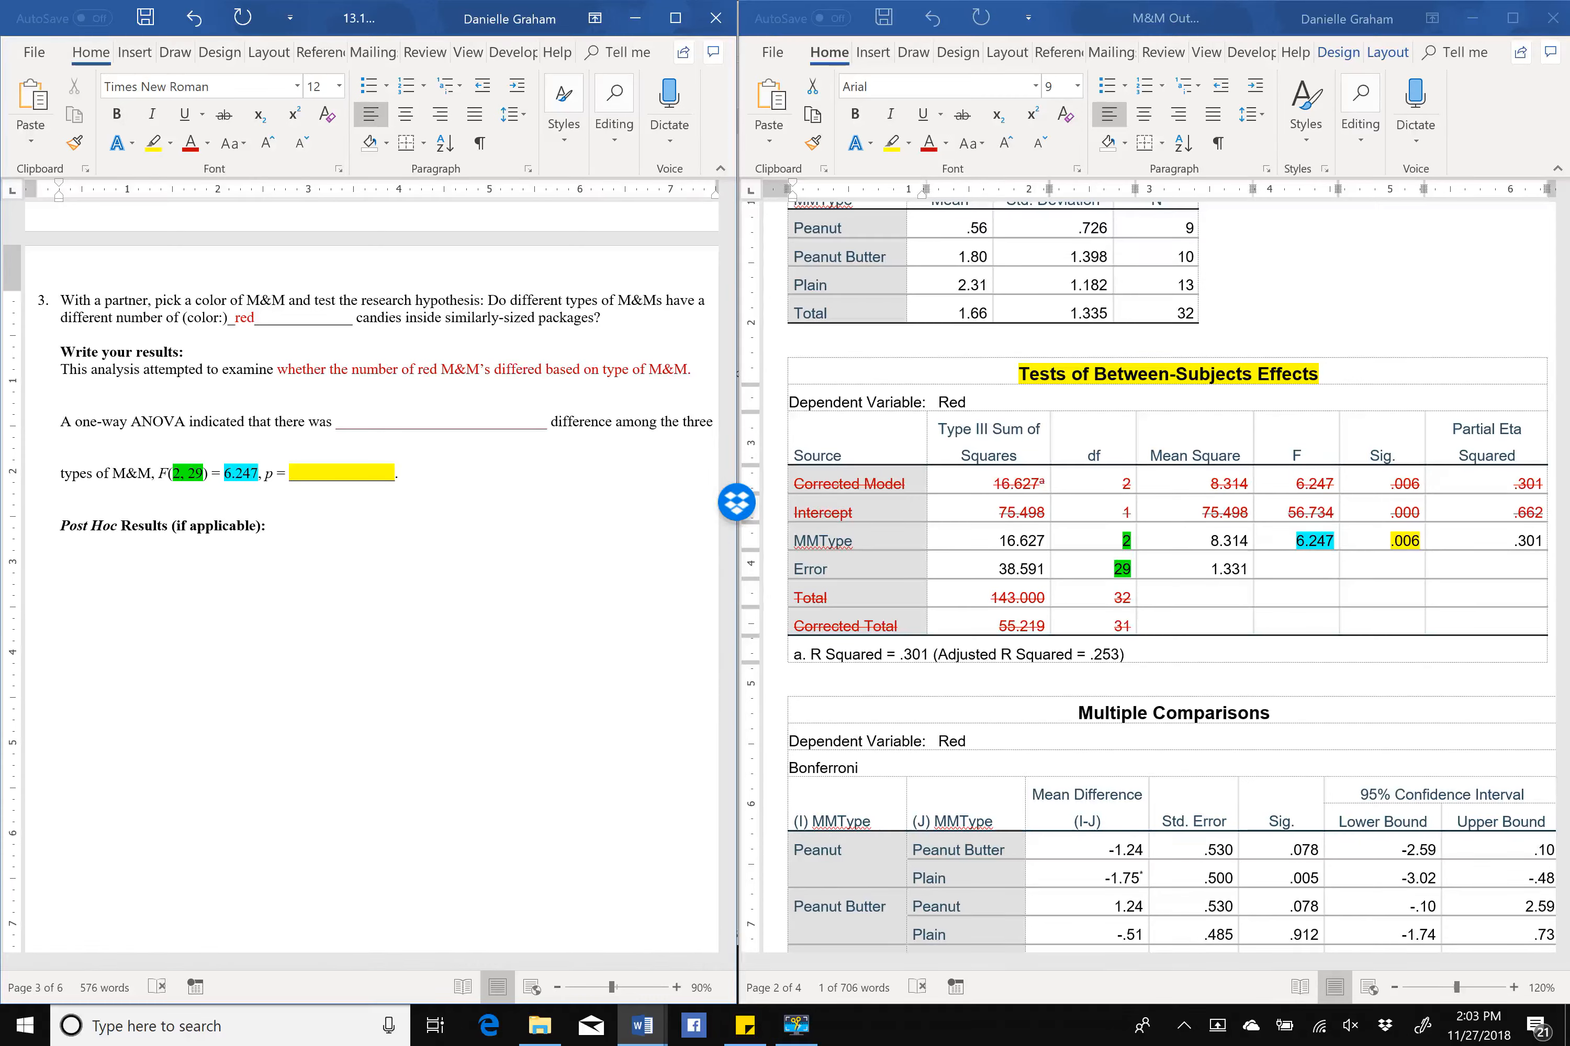
key("shift+Right")
key("shift+Right")
key("shift+Right")
key("shift+Right")
key("shift+Right")
key("shift+Right")
key("shift+Right")
key("shift+Right")
key("shift+Right")
key("shift+Right")
key("shift+Right")
key("shift+Right")
key("shift+Right")
key("shift+Right")
key("shift+Right")
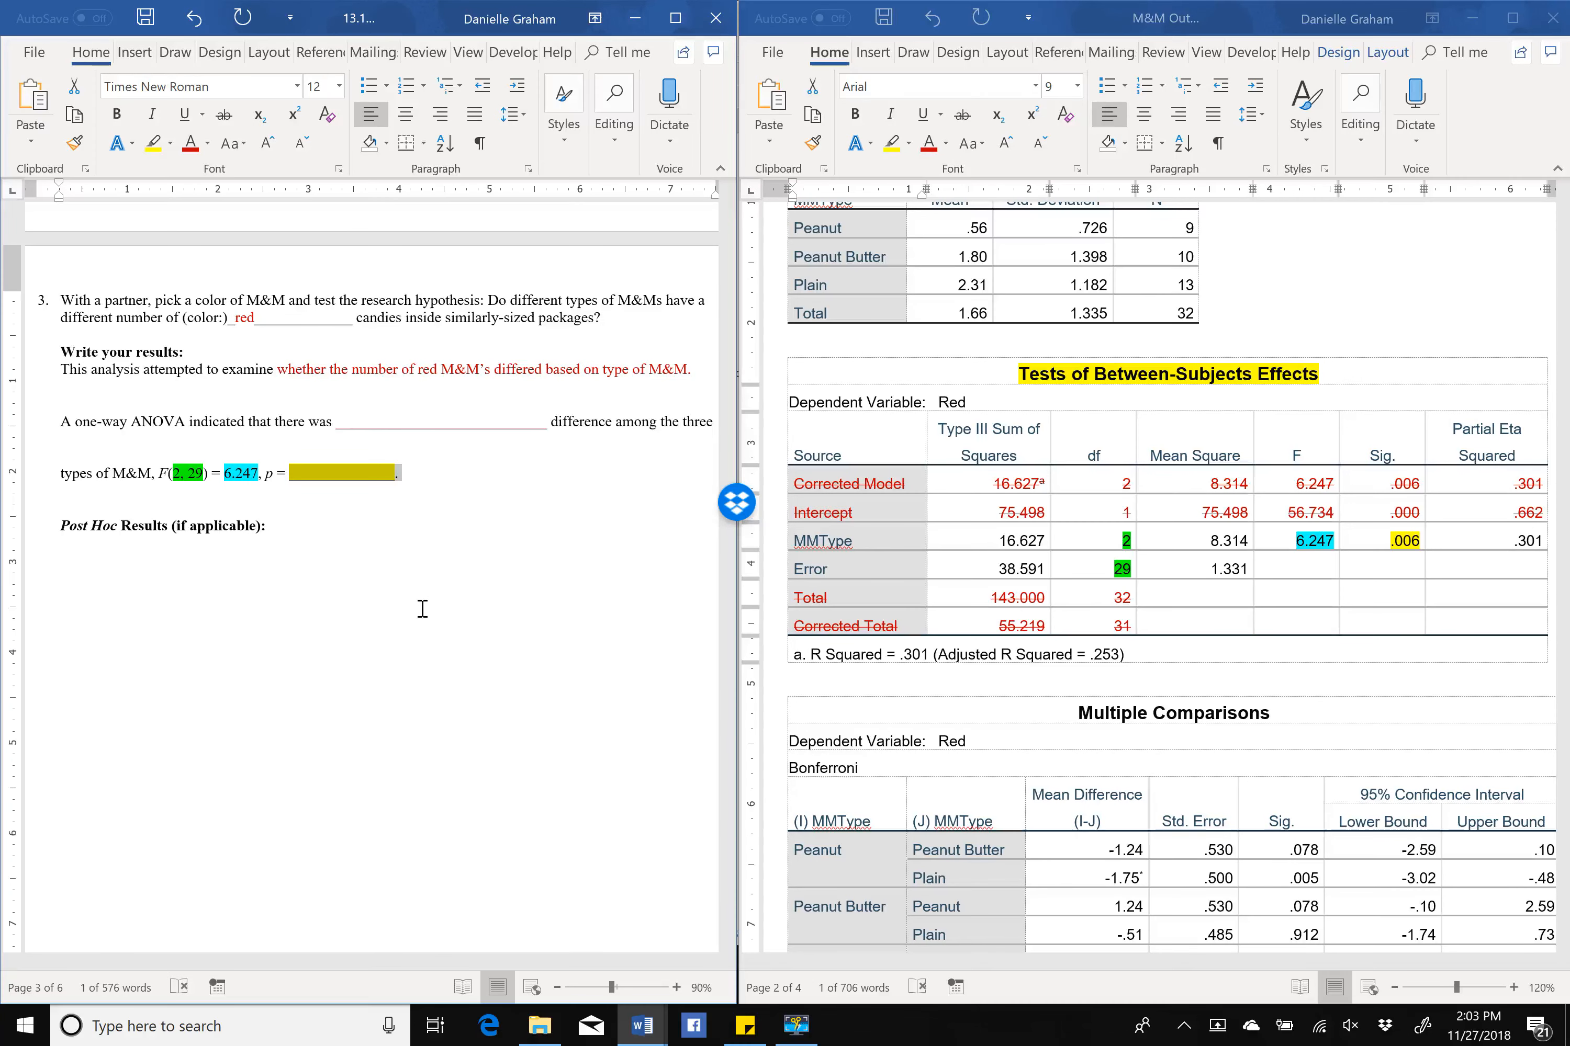
type(".00")
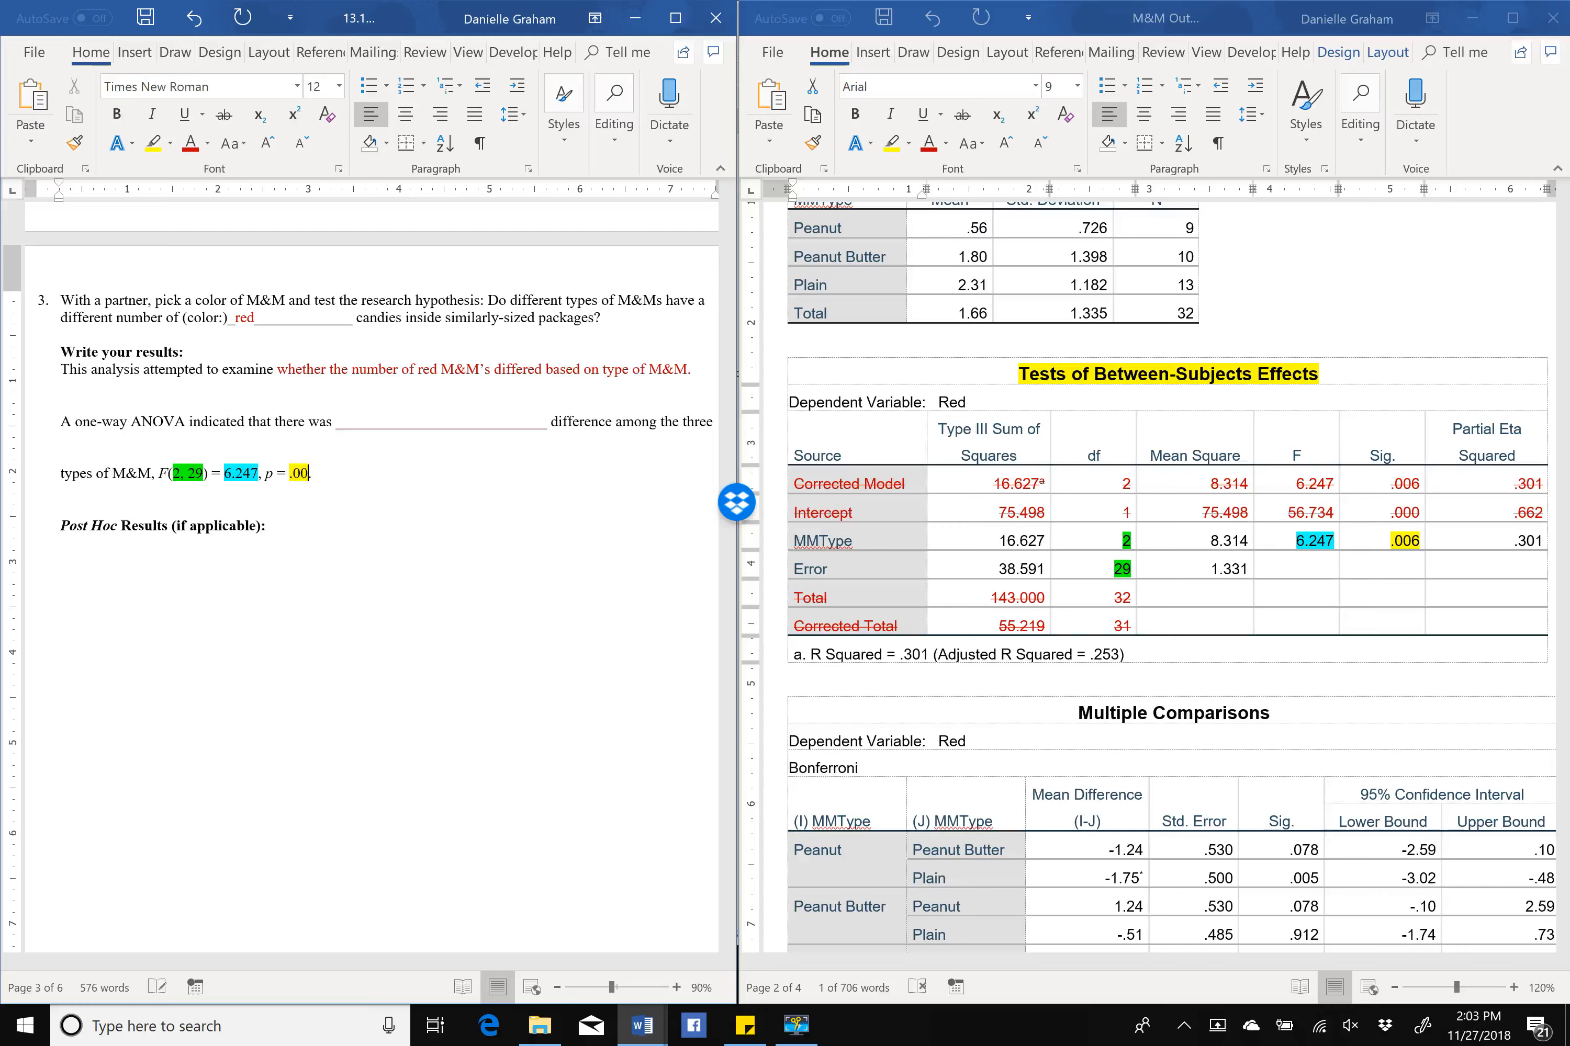
type("6")
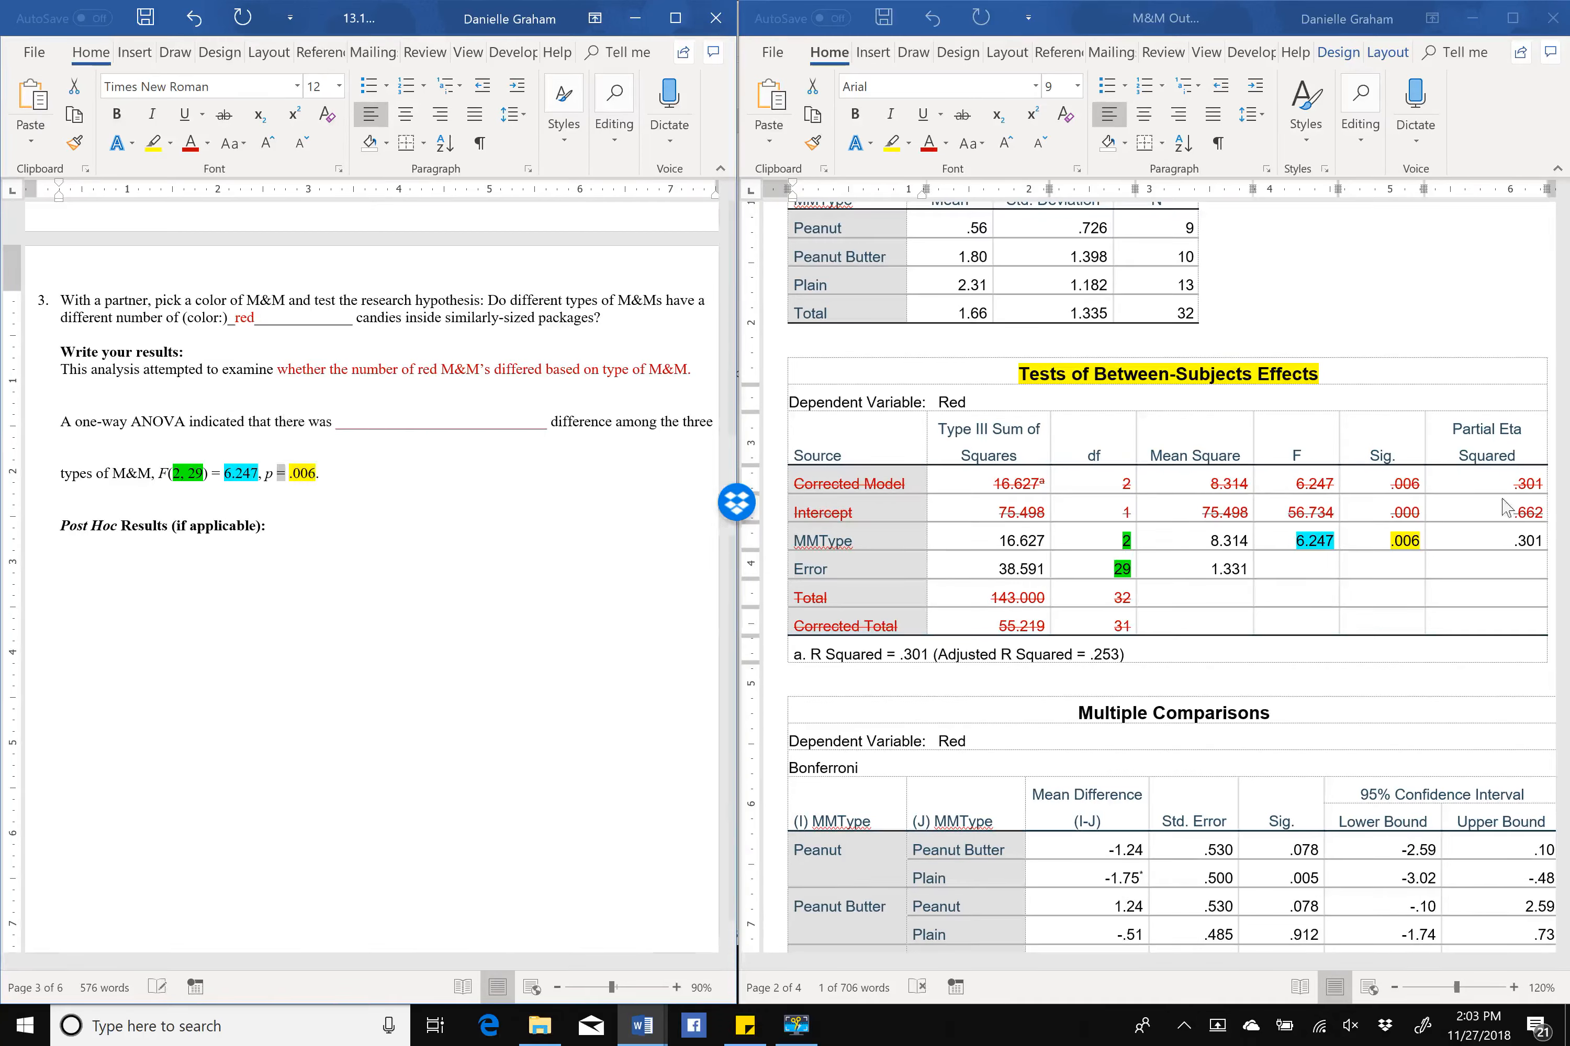
Compare the MMType row's Sig. value in the output with the p value reported in the sentence.
left_click(1382, 547)
left_click(1375, 543)
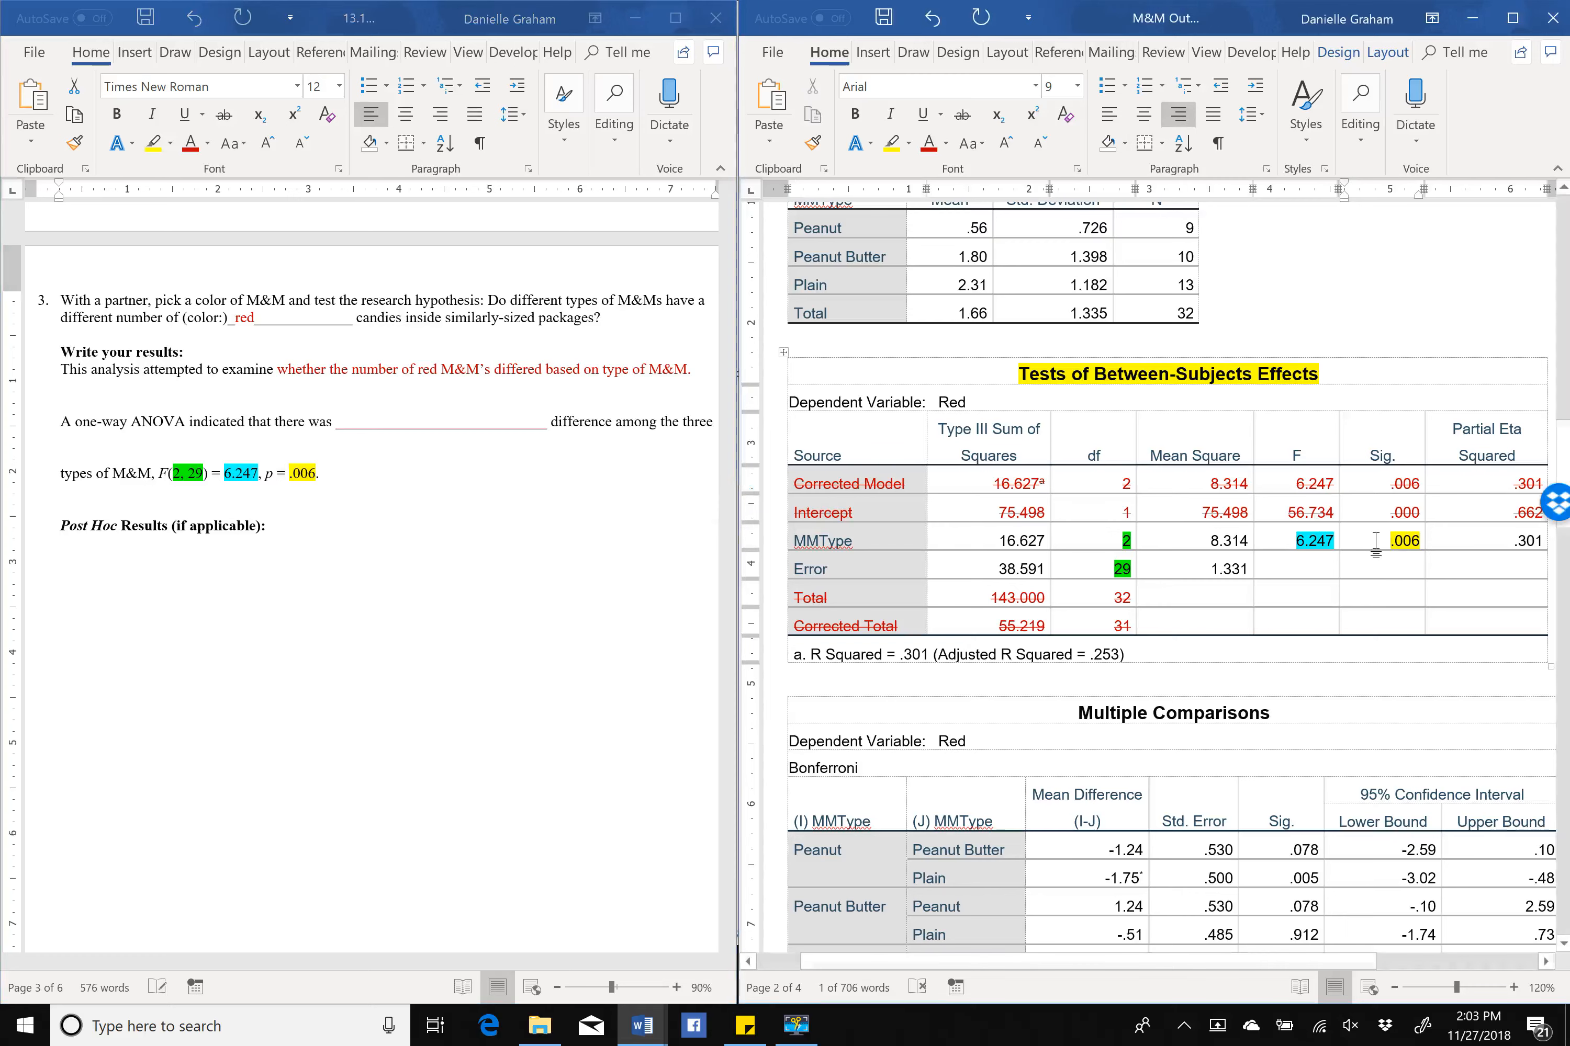
left_click_drag(1390, 542, 1418, 552)
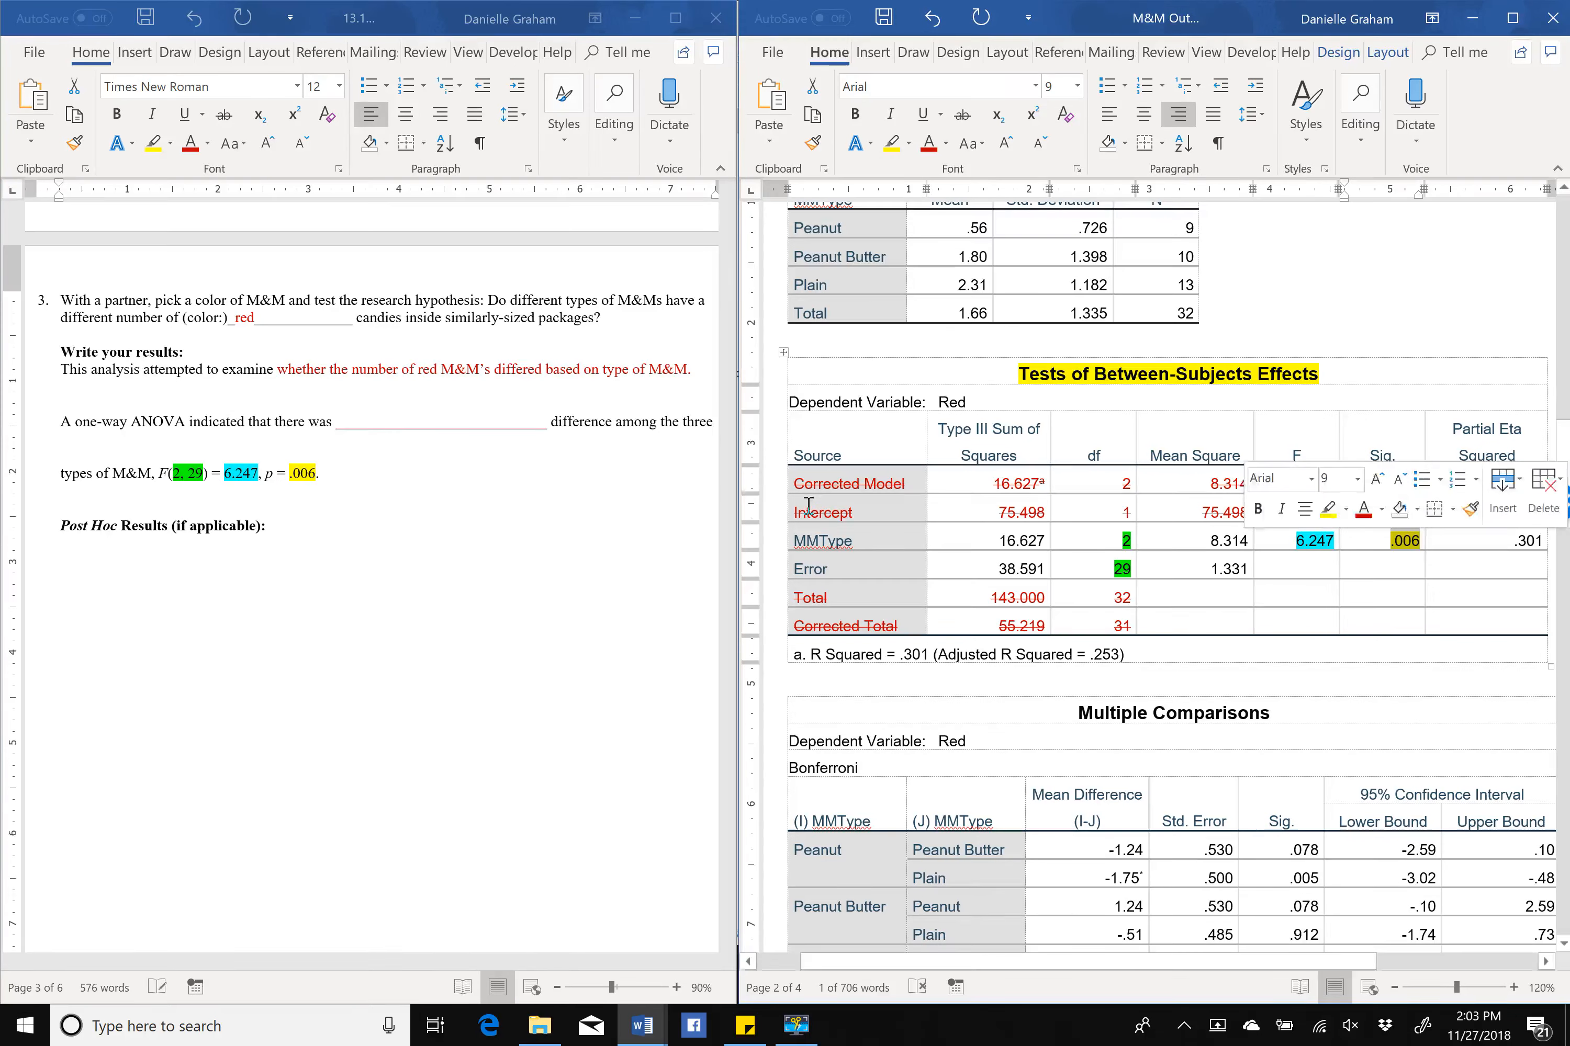
left_click(415, 475)
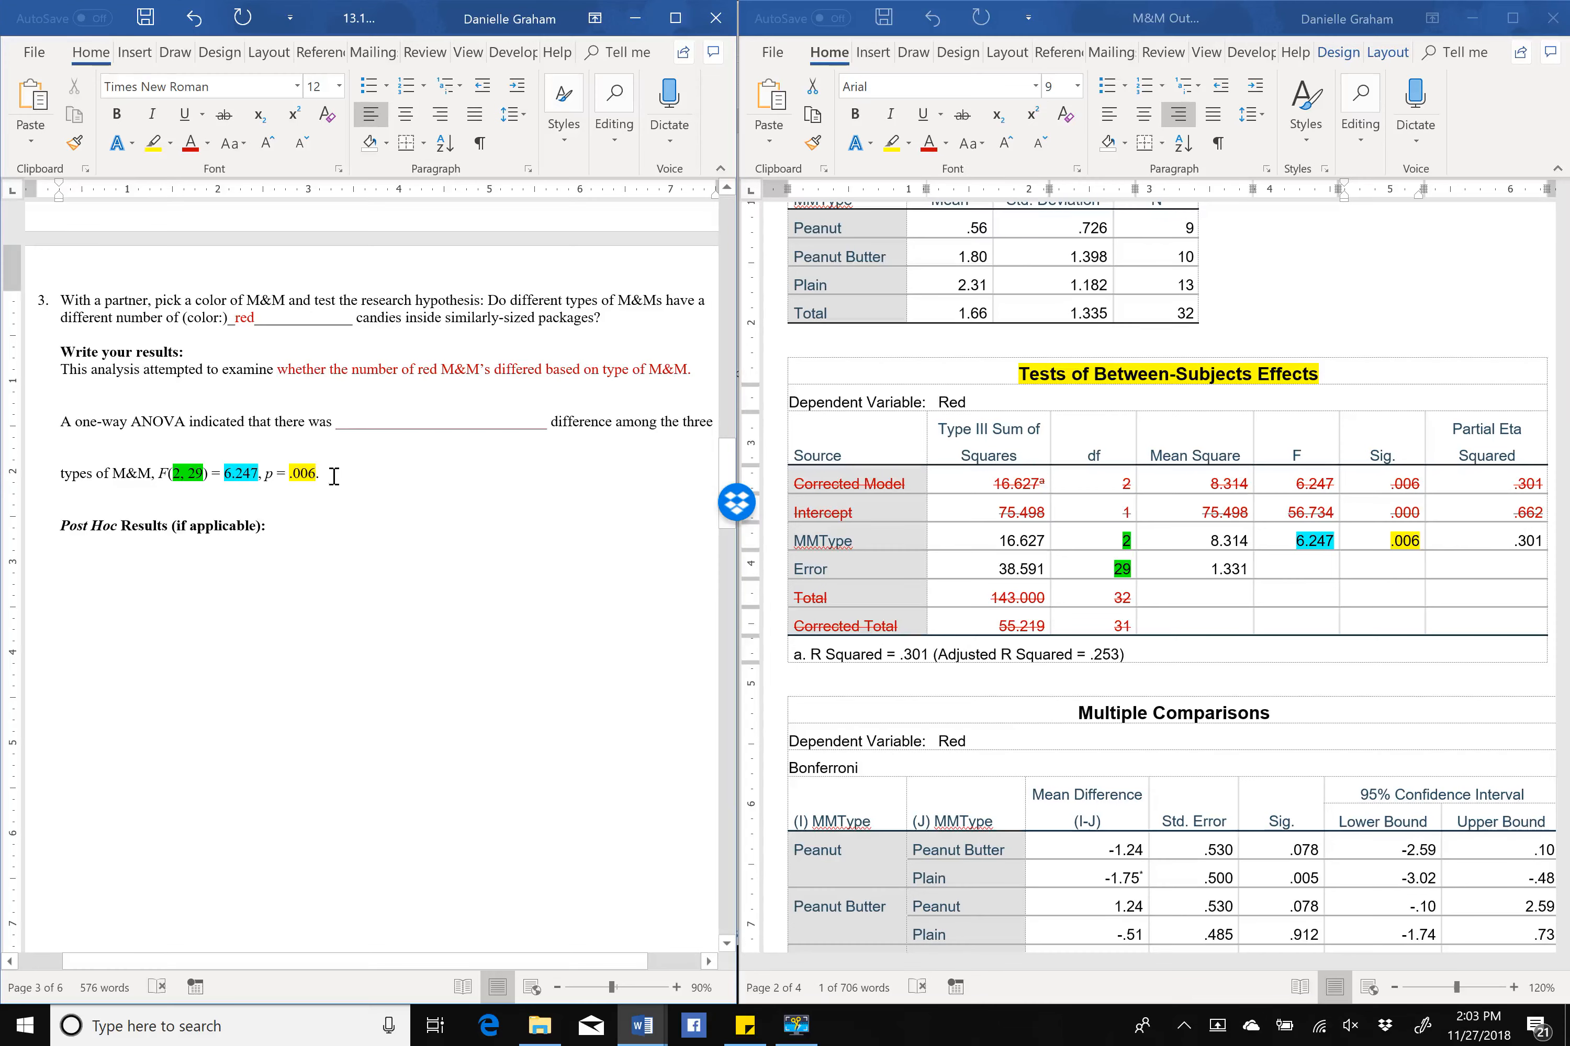
left_click_drag(333, 476, 264, 483)
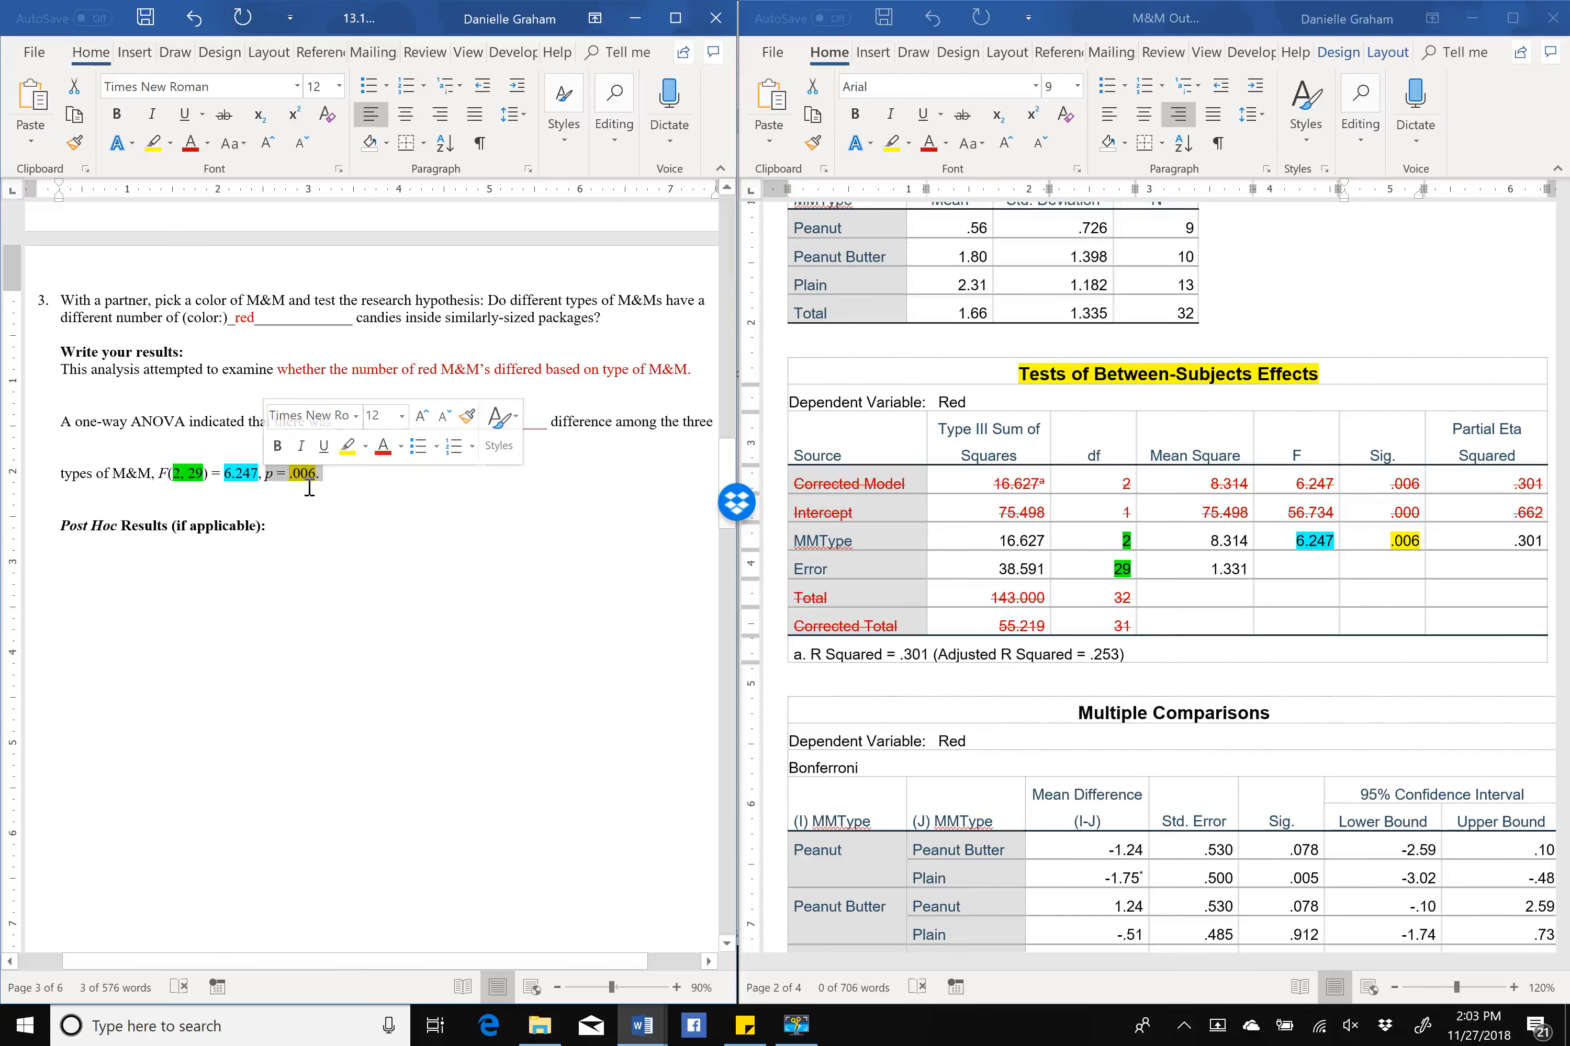
Write .05 and .006 on separate lines below the ANOVA sentence as a comparison, and delete both lines.
left_click(333, 503)
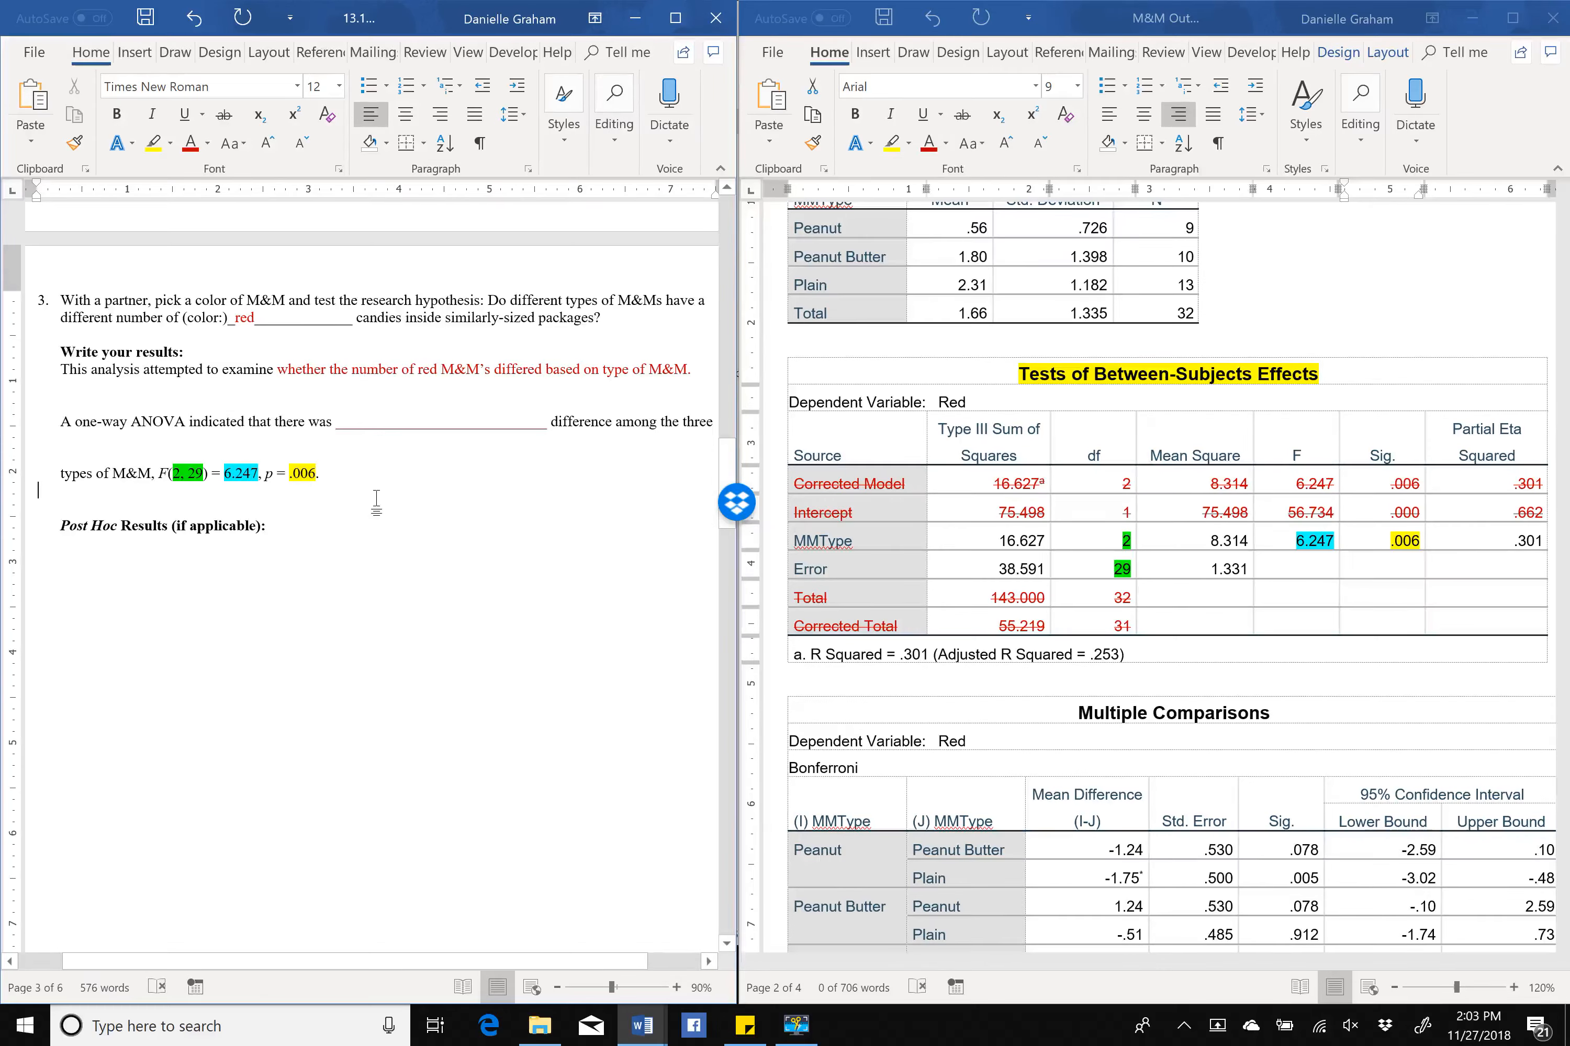
key("Return")
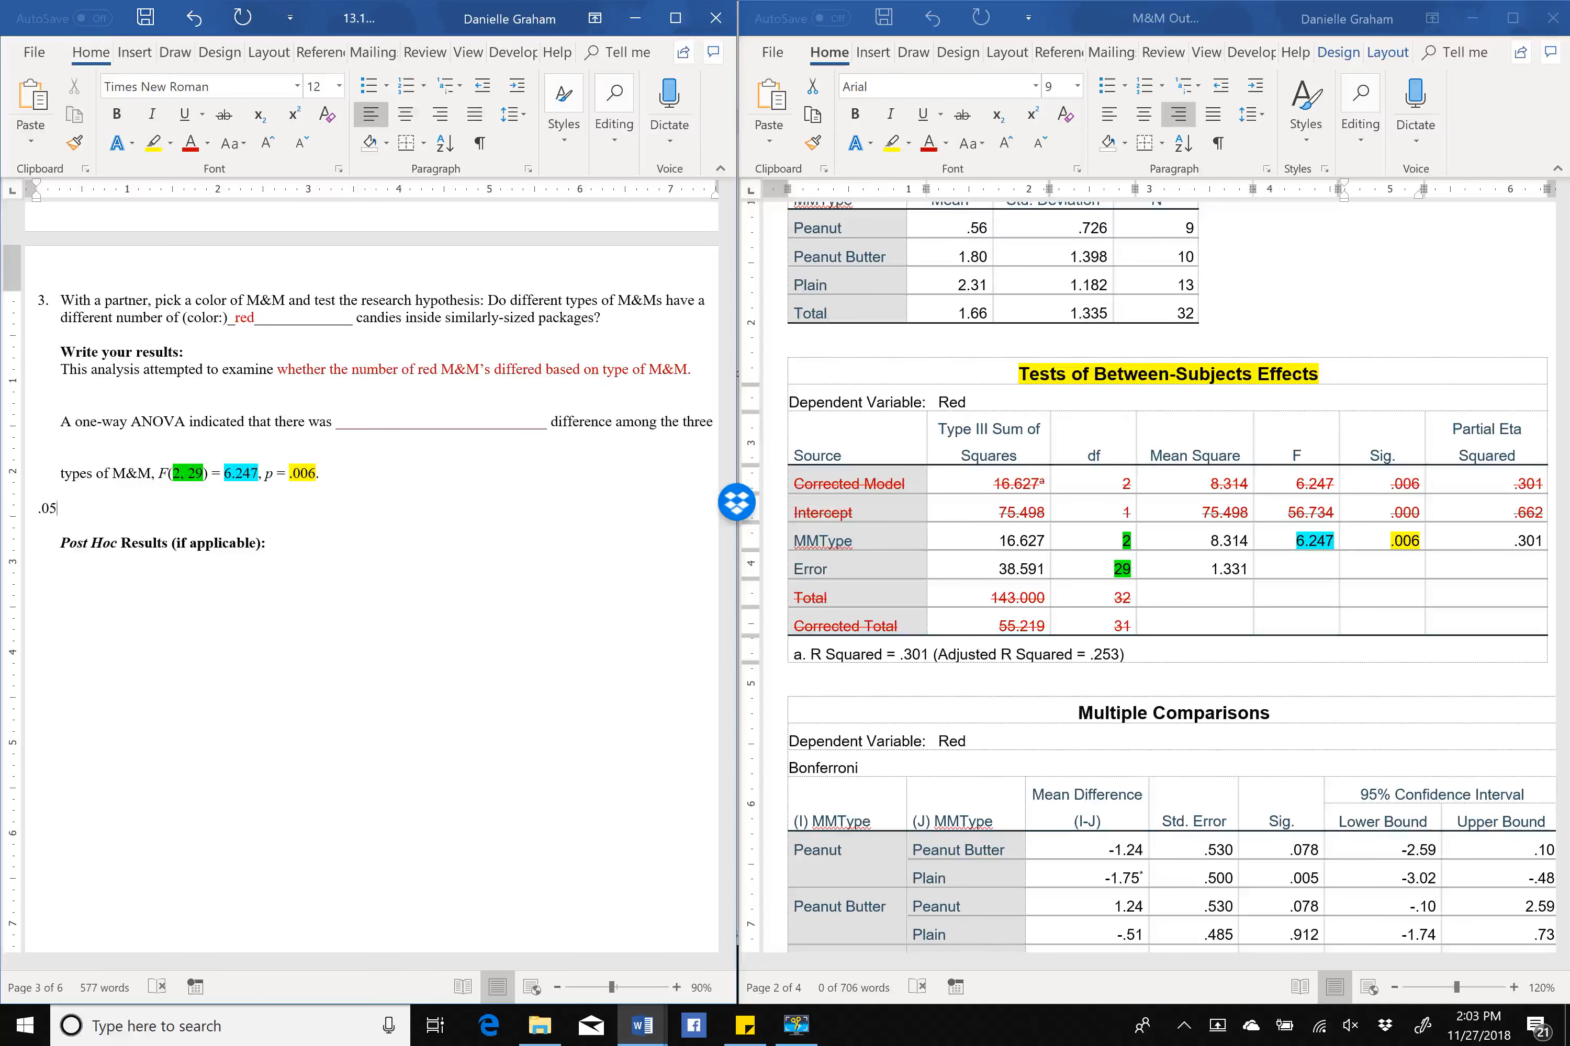
key("Return")
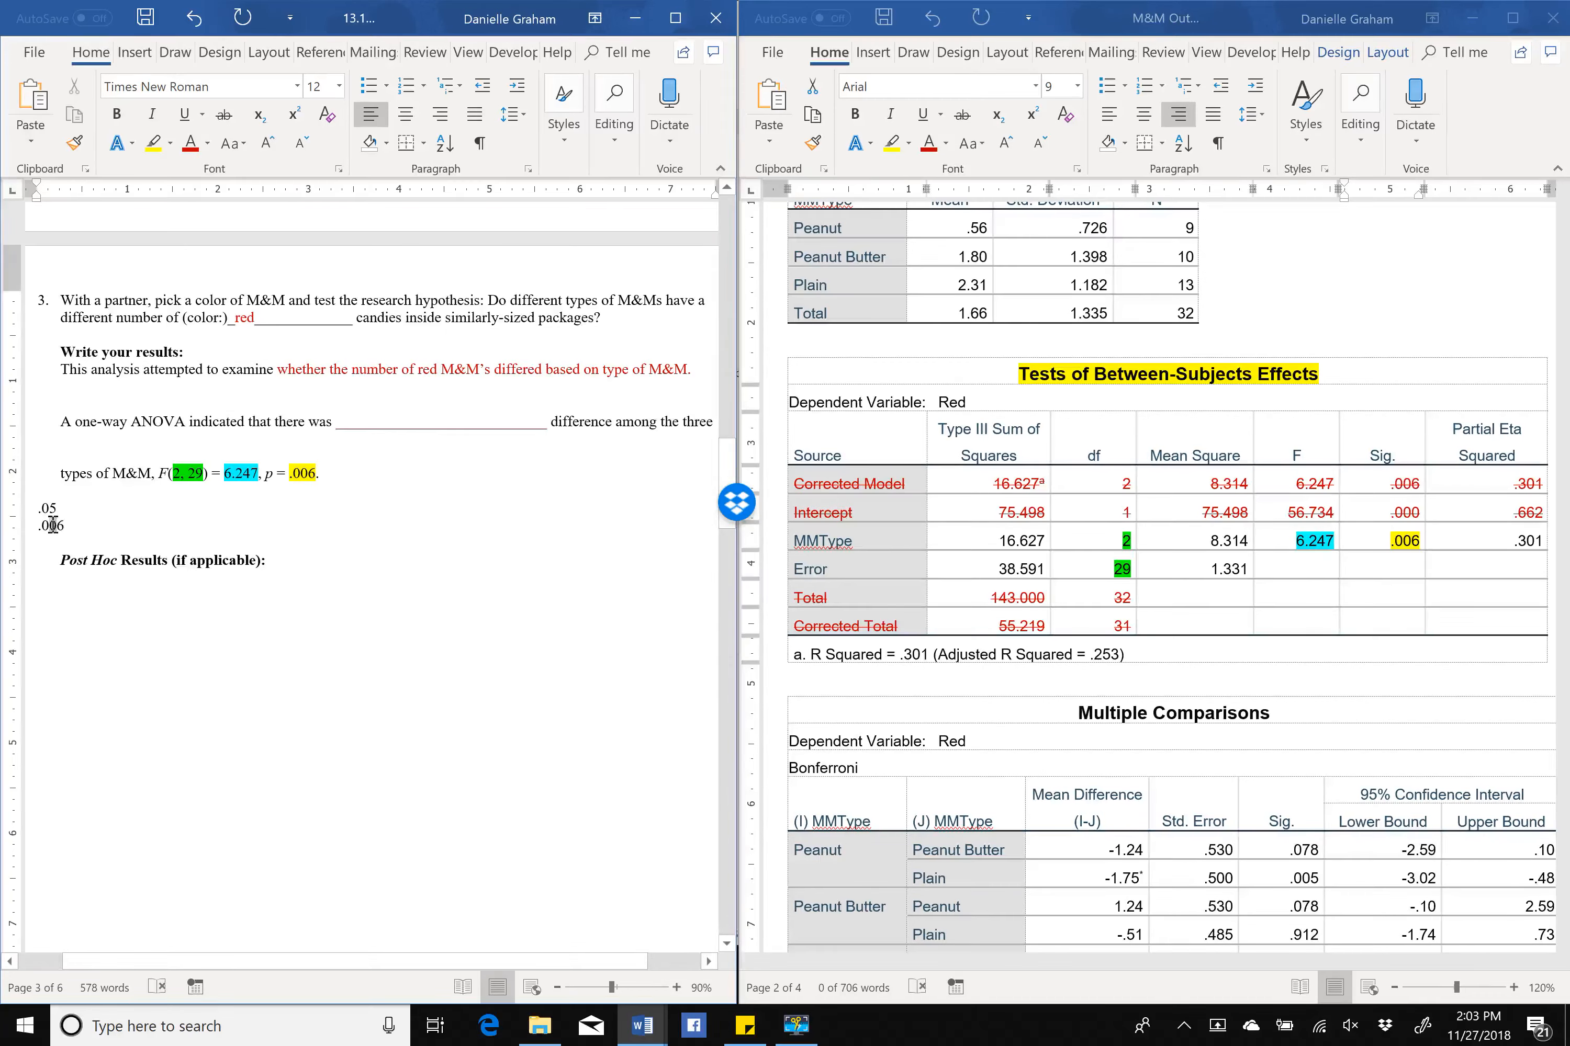
left_click(51, 525)
left_click_drag(57, 512, 5, 501)
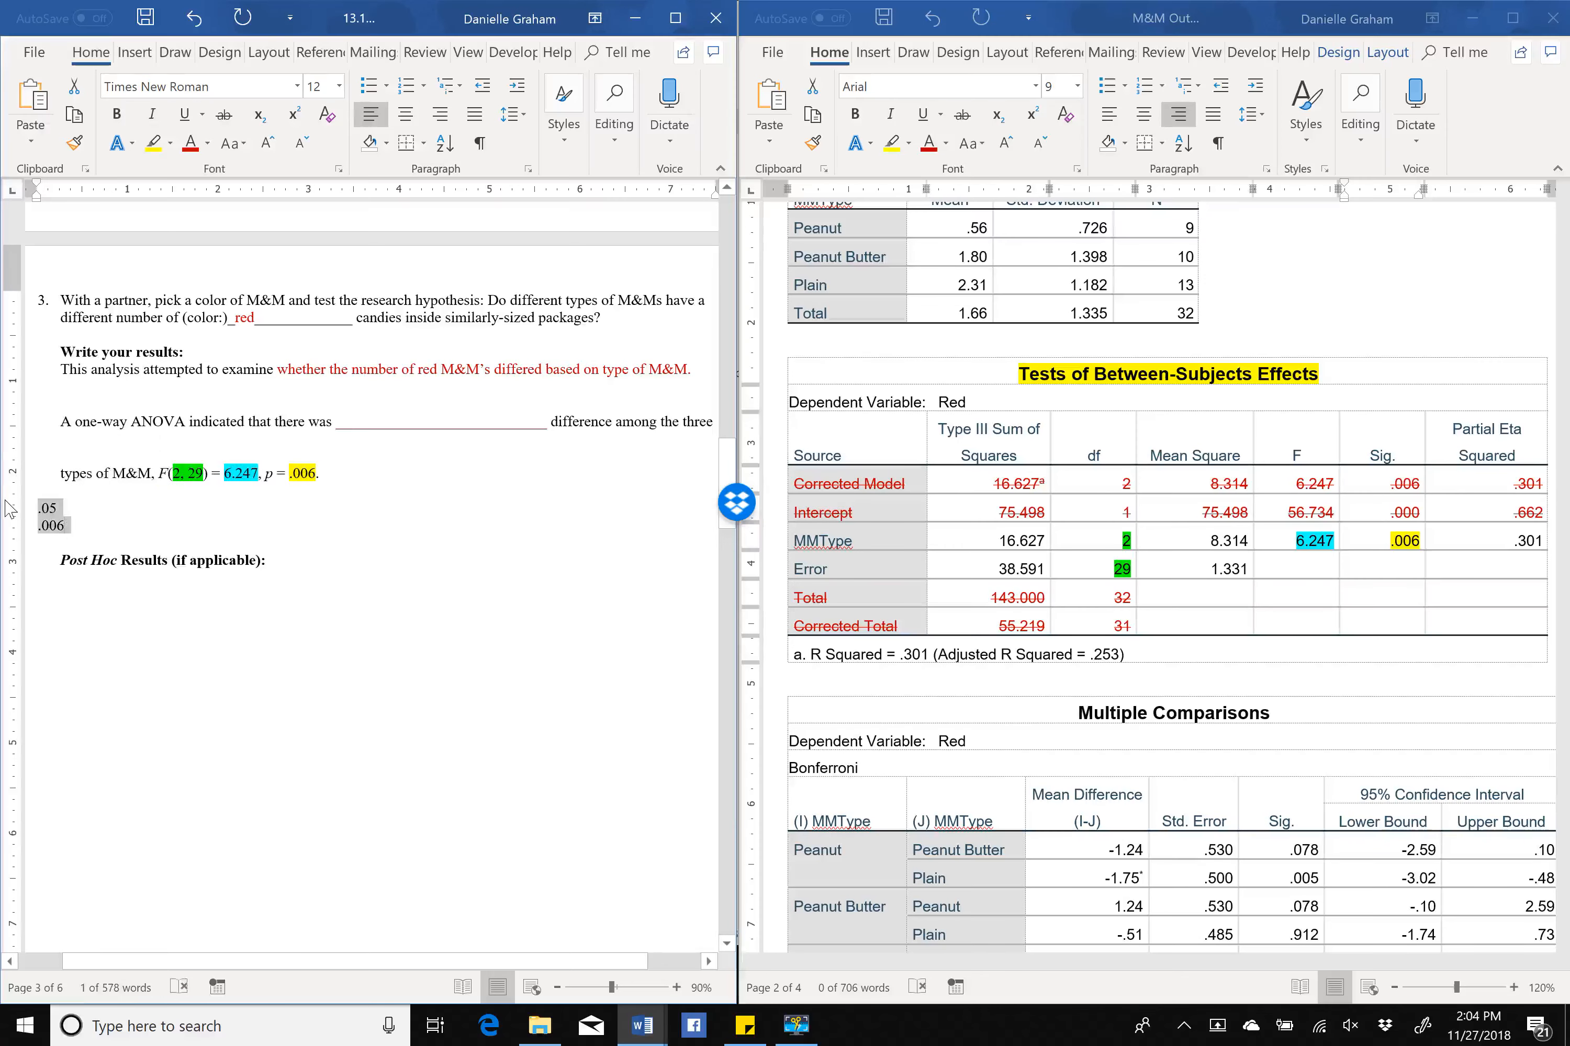
key("Delete")
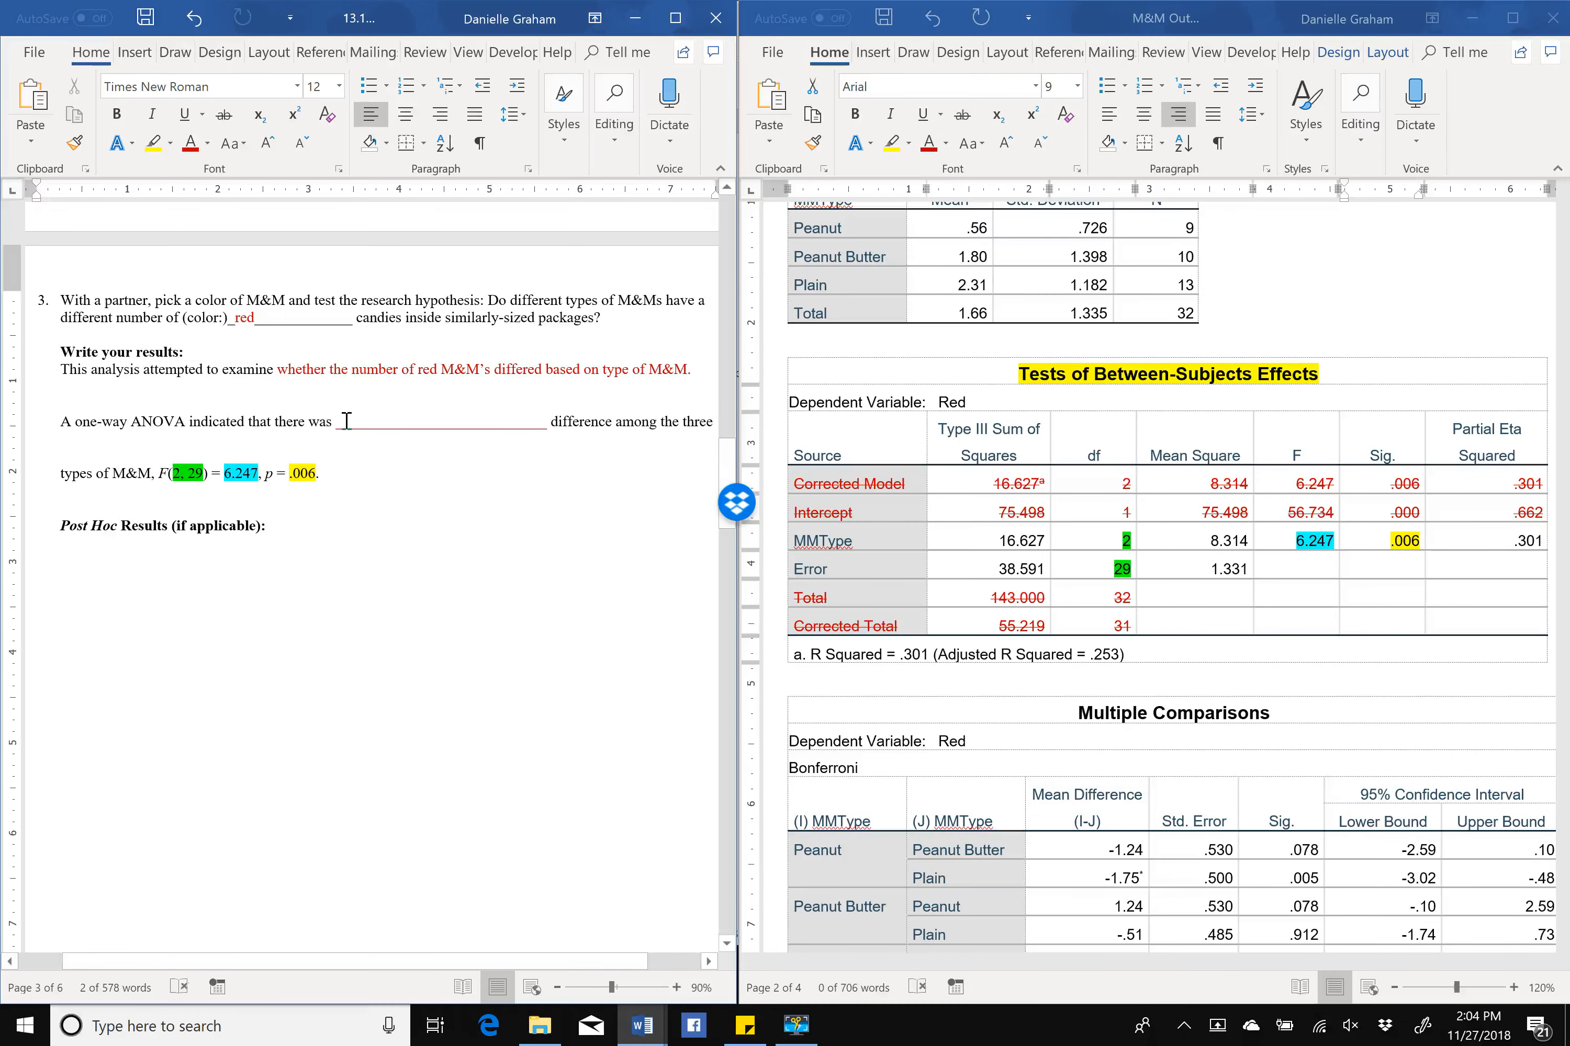
Replace the blank before "difference among the three" in the ANOVA sentence with "a significant".
left_click_drag(339, 421, 547, 432)
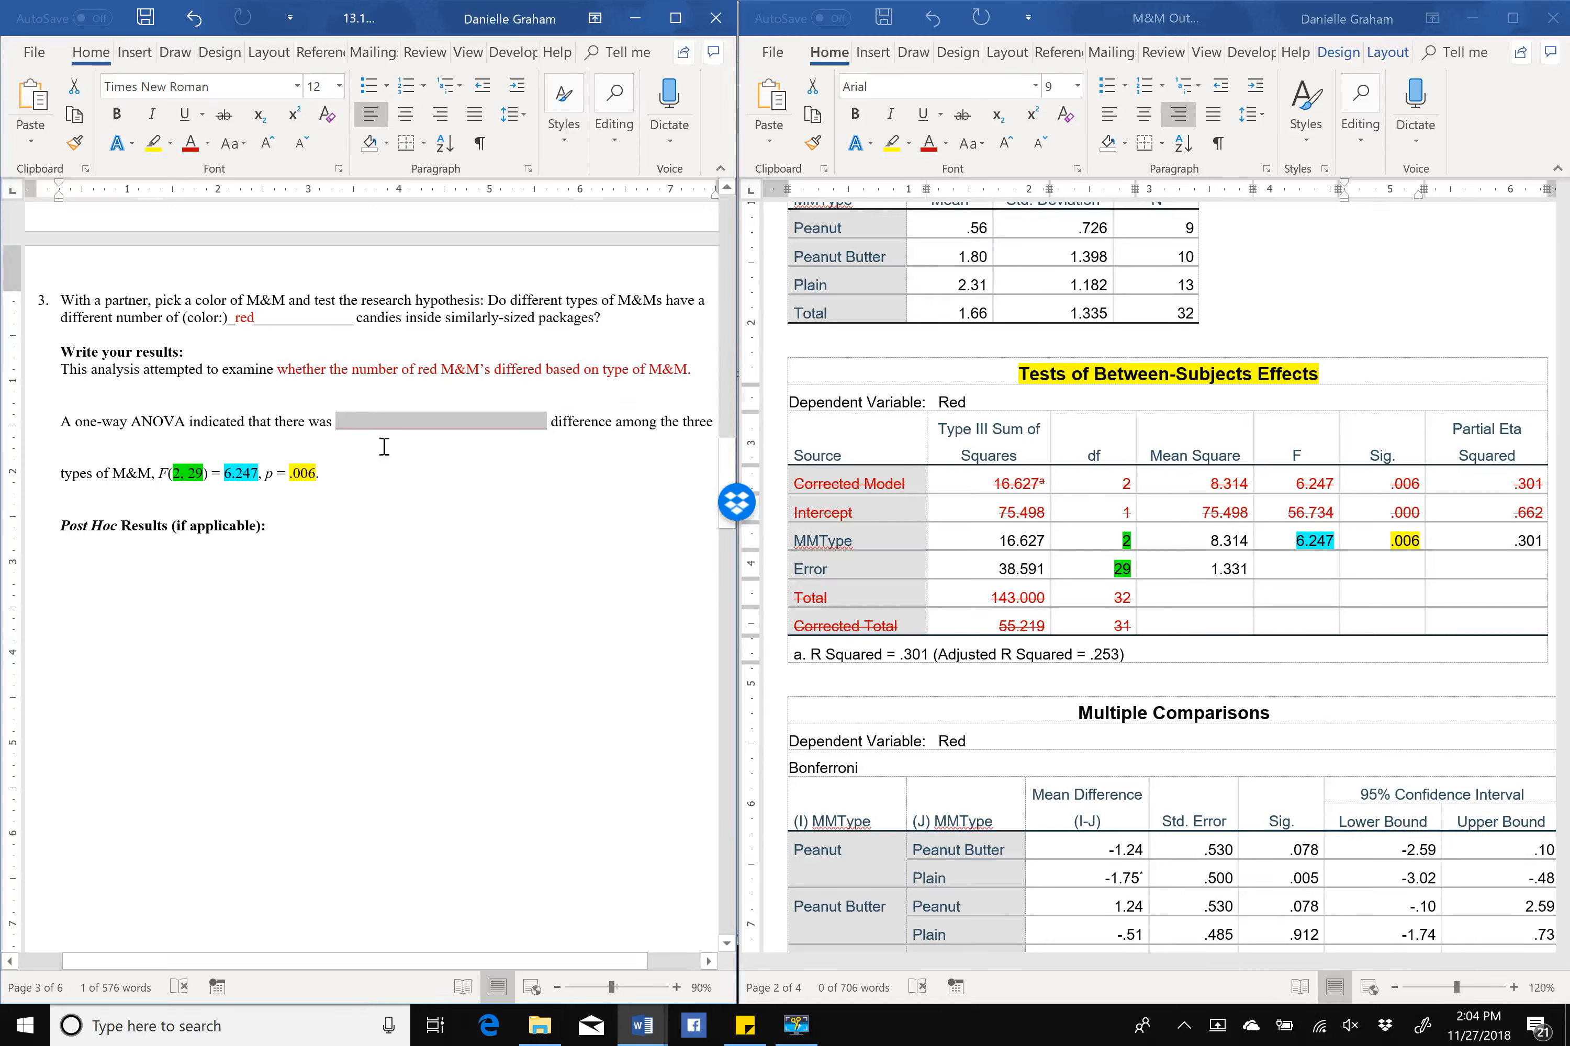
type("a significant")
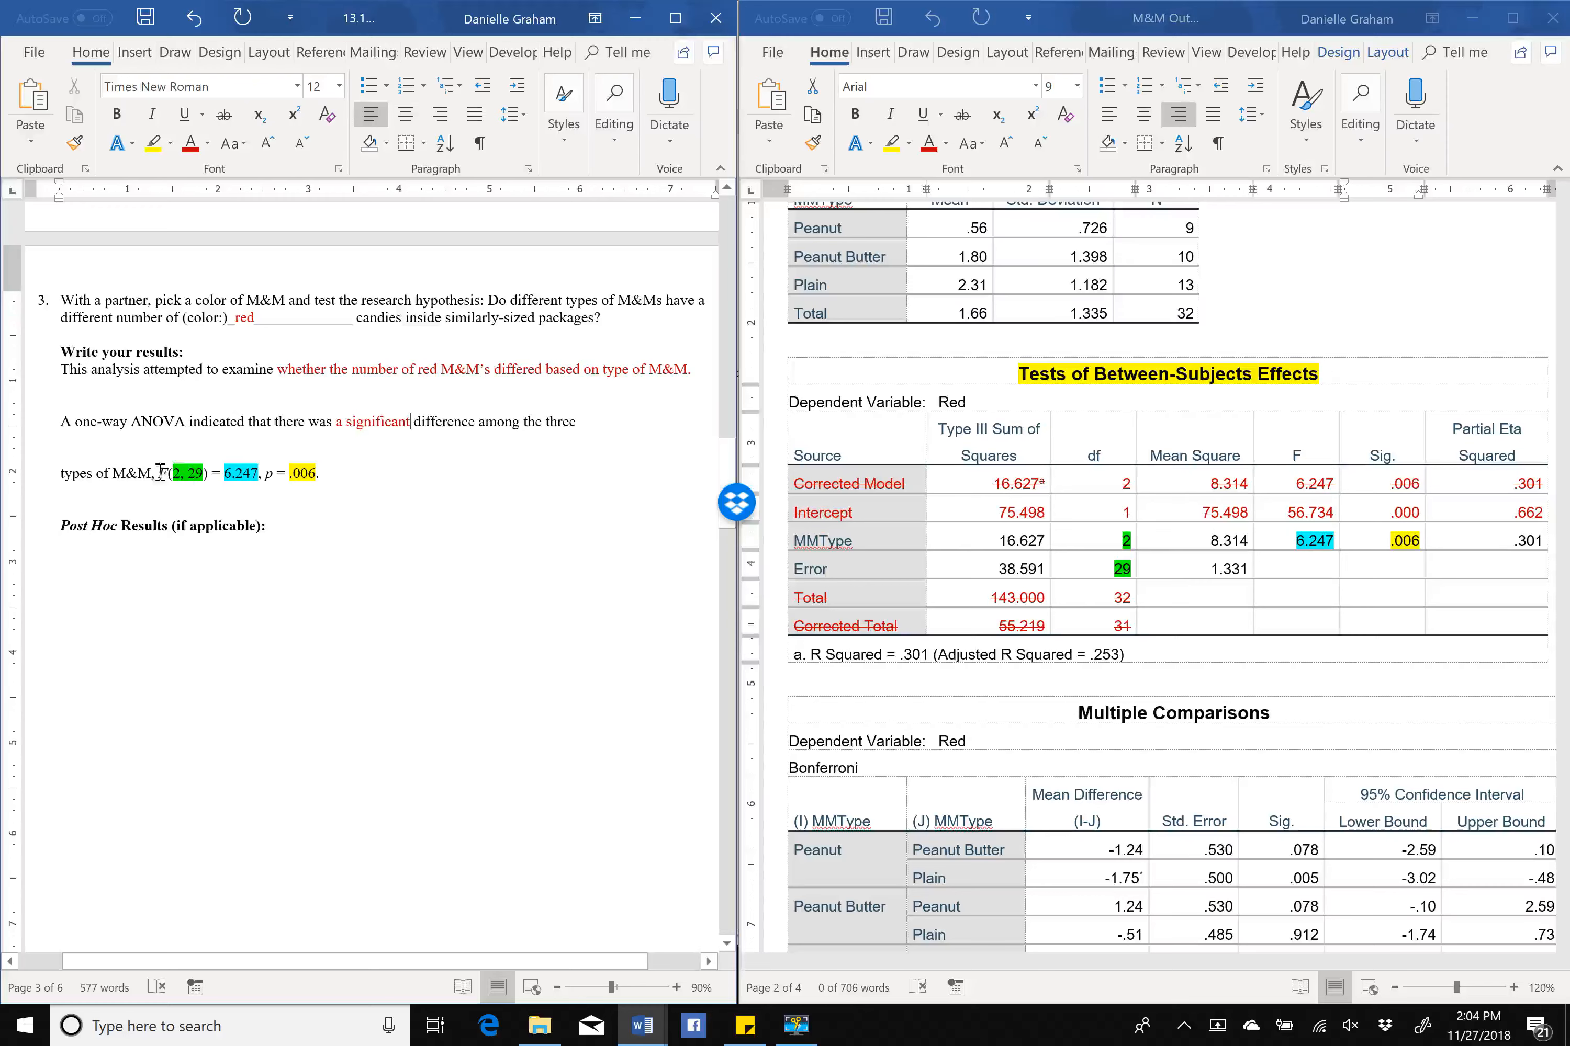
left_click_drag(174, 473, 199, 481)
left_click(230, 475)
Remove the line breaks so the one-way ANOVA sentence runs on in the paragraph under "Write your results".
left_click(701, 375)
key("Delete")
key("Delete")
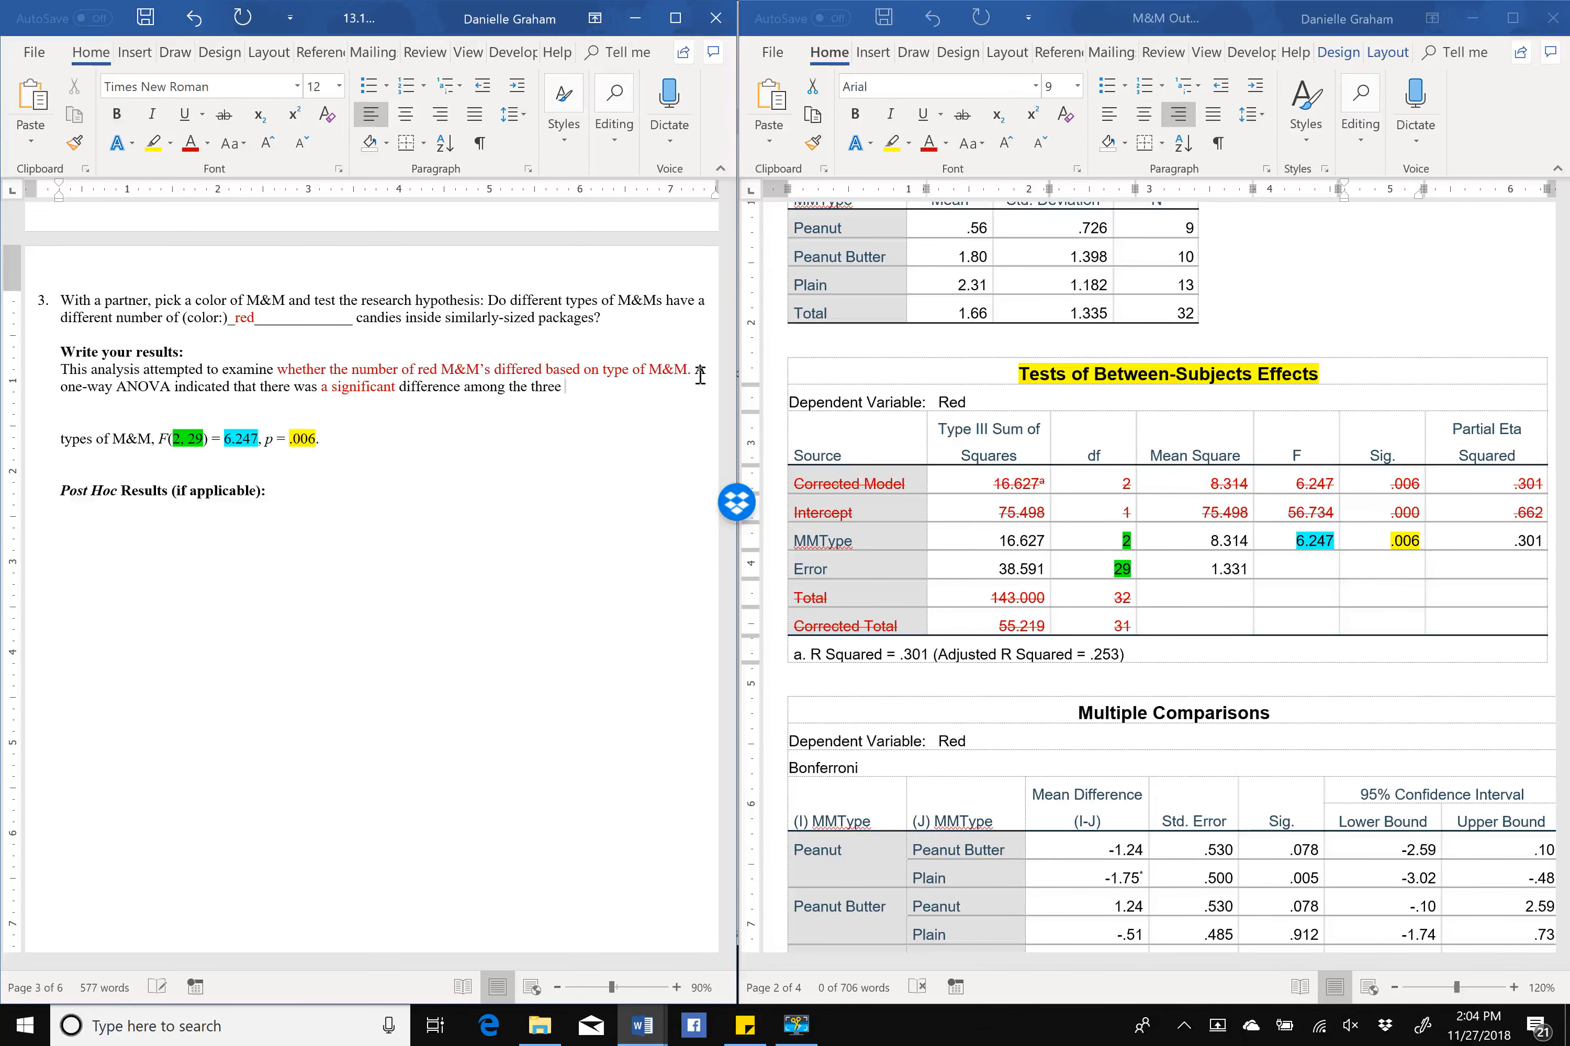
key("Delete")
key("Delete")
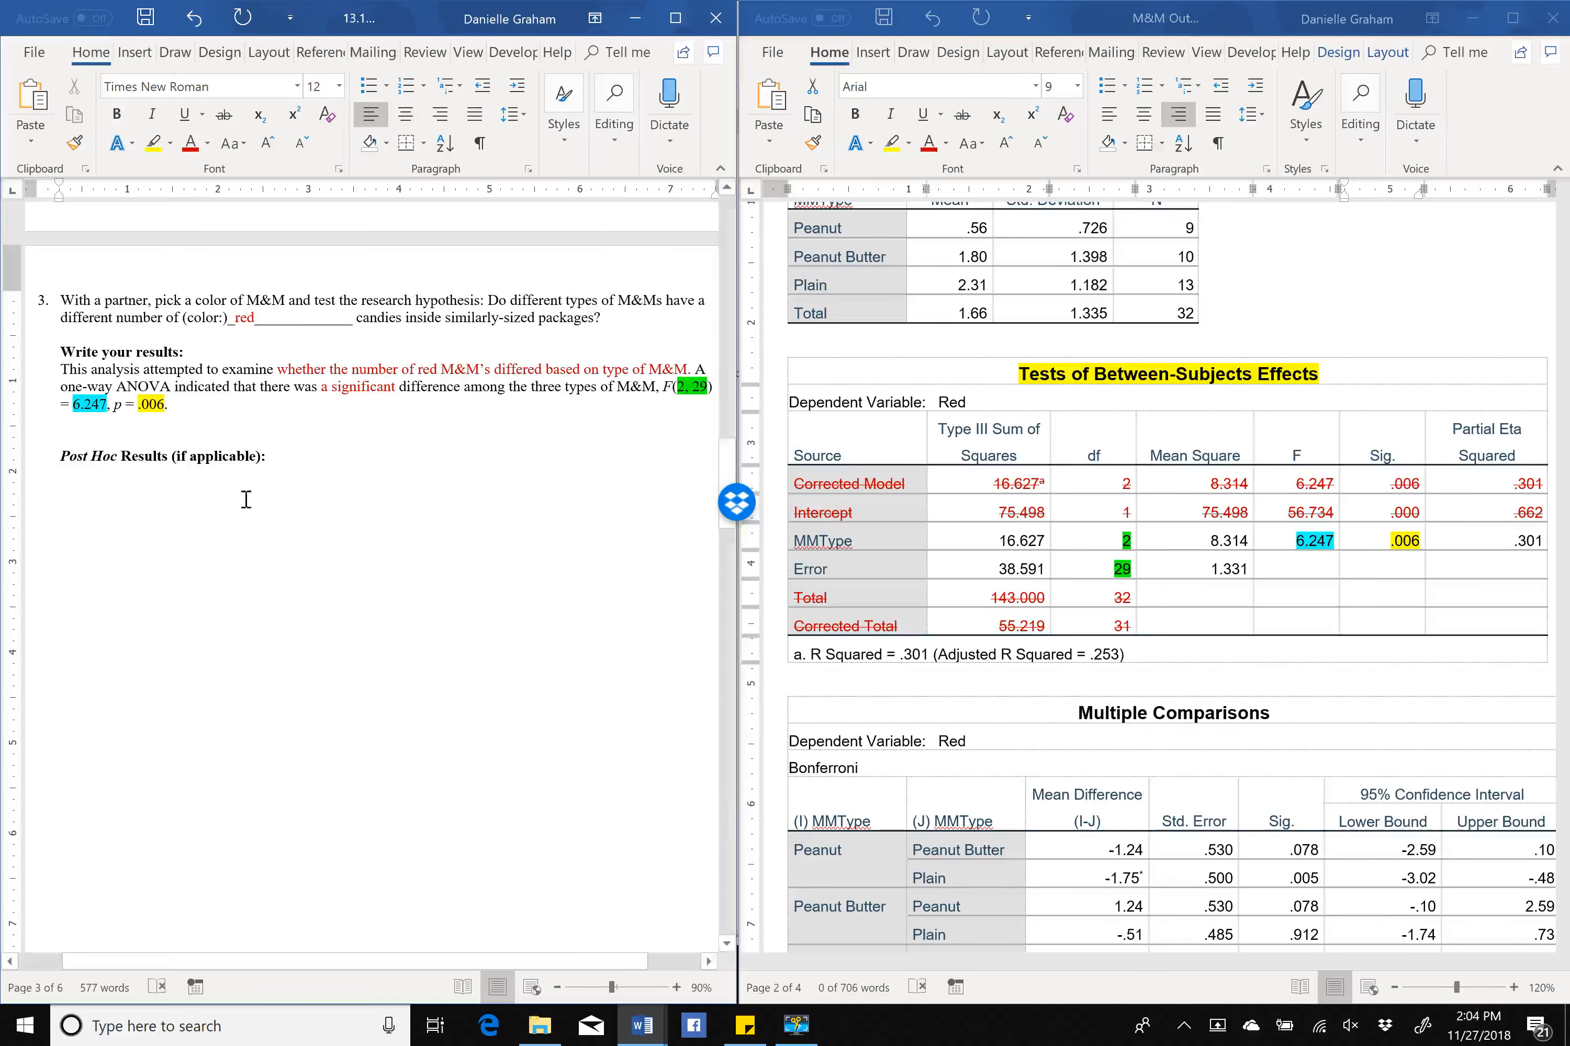
Add a right arrow and the note "3+ groups?" after the Post Hoc Results heading.
left_click(184, 500)
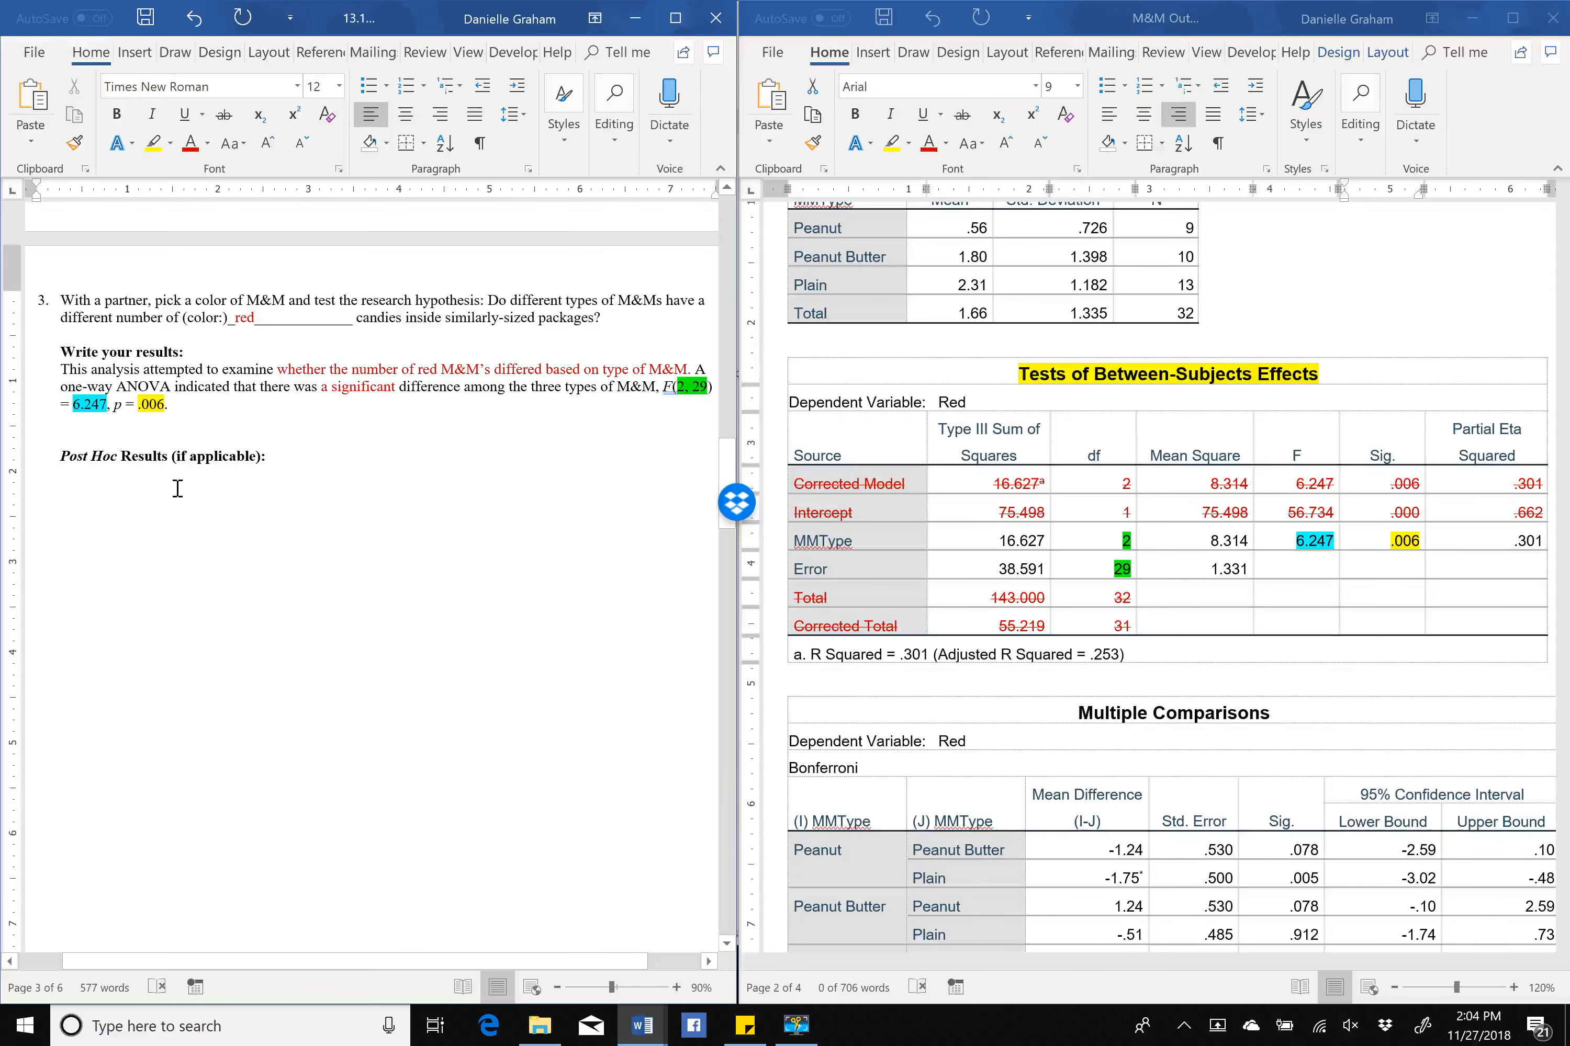
left_click(258, 456)
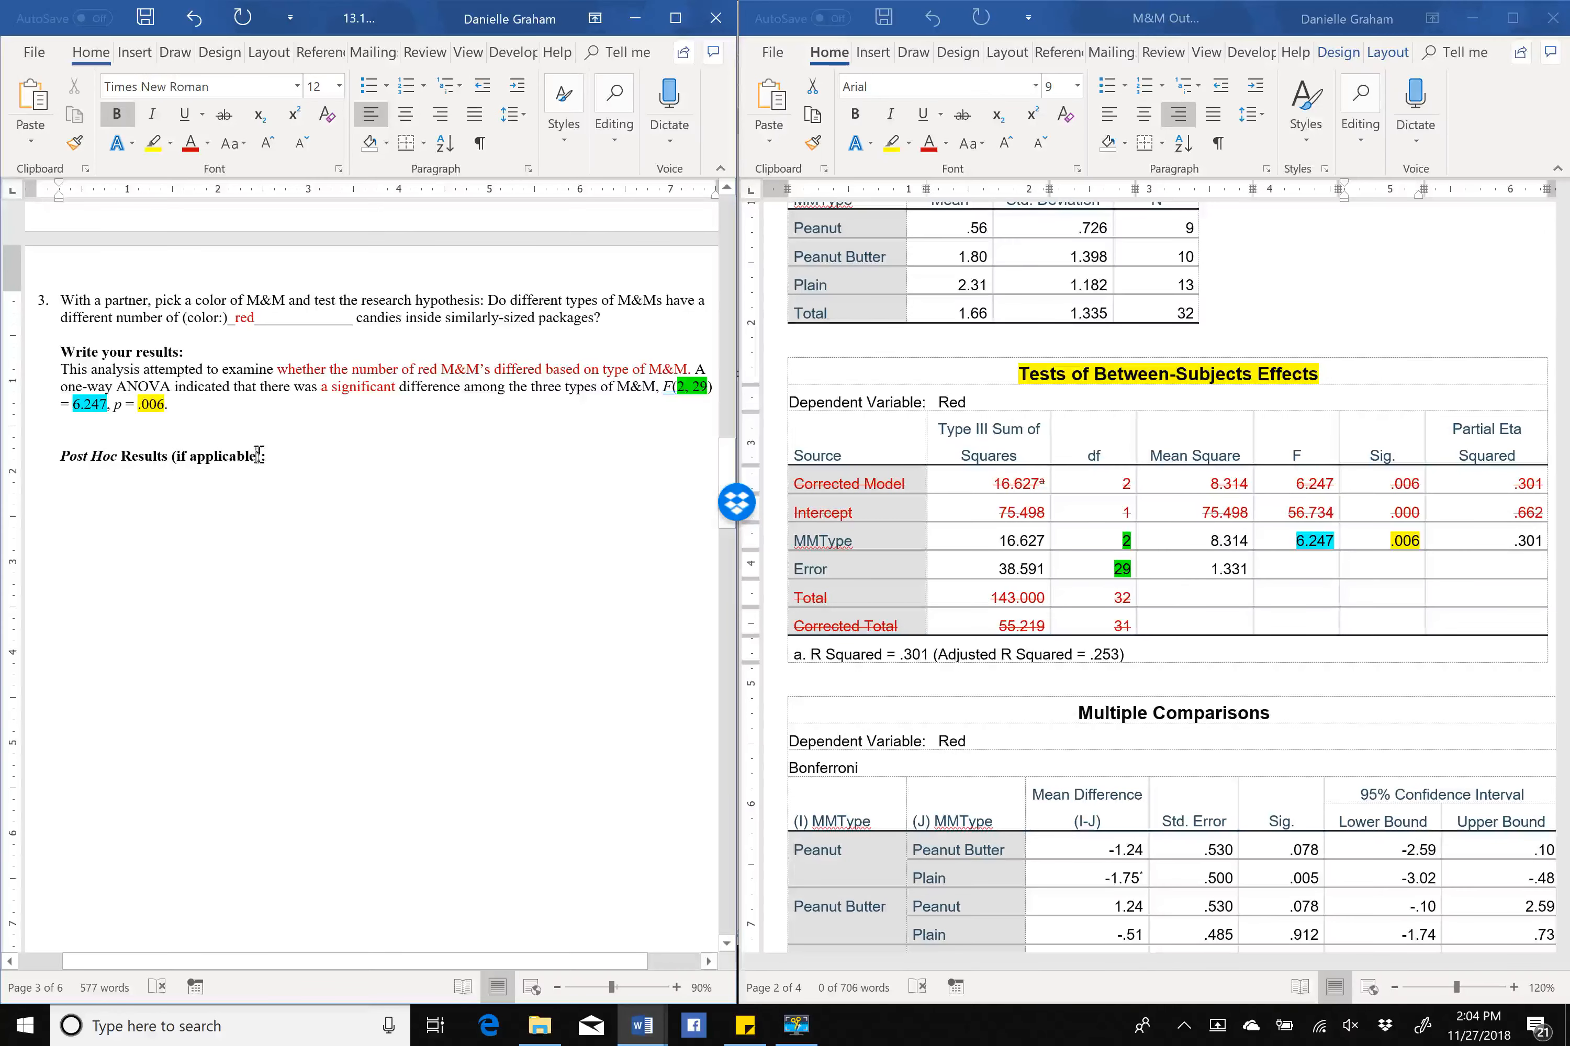
left_click(311, 462)
type("__>")
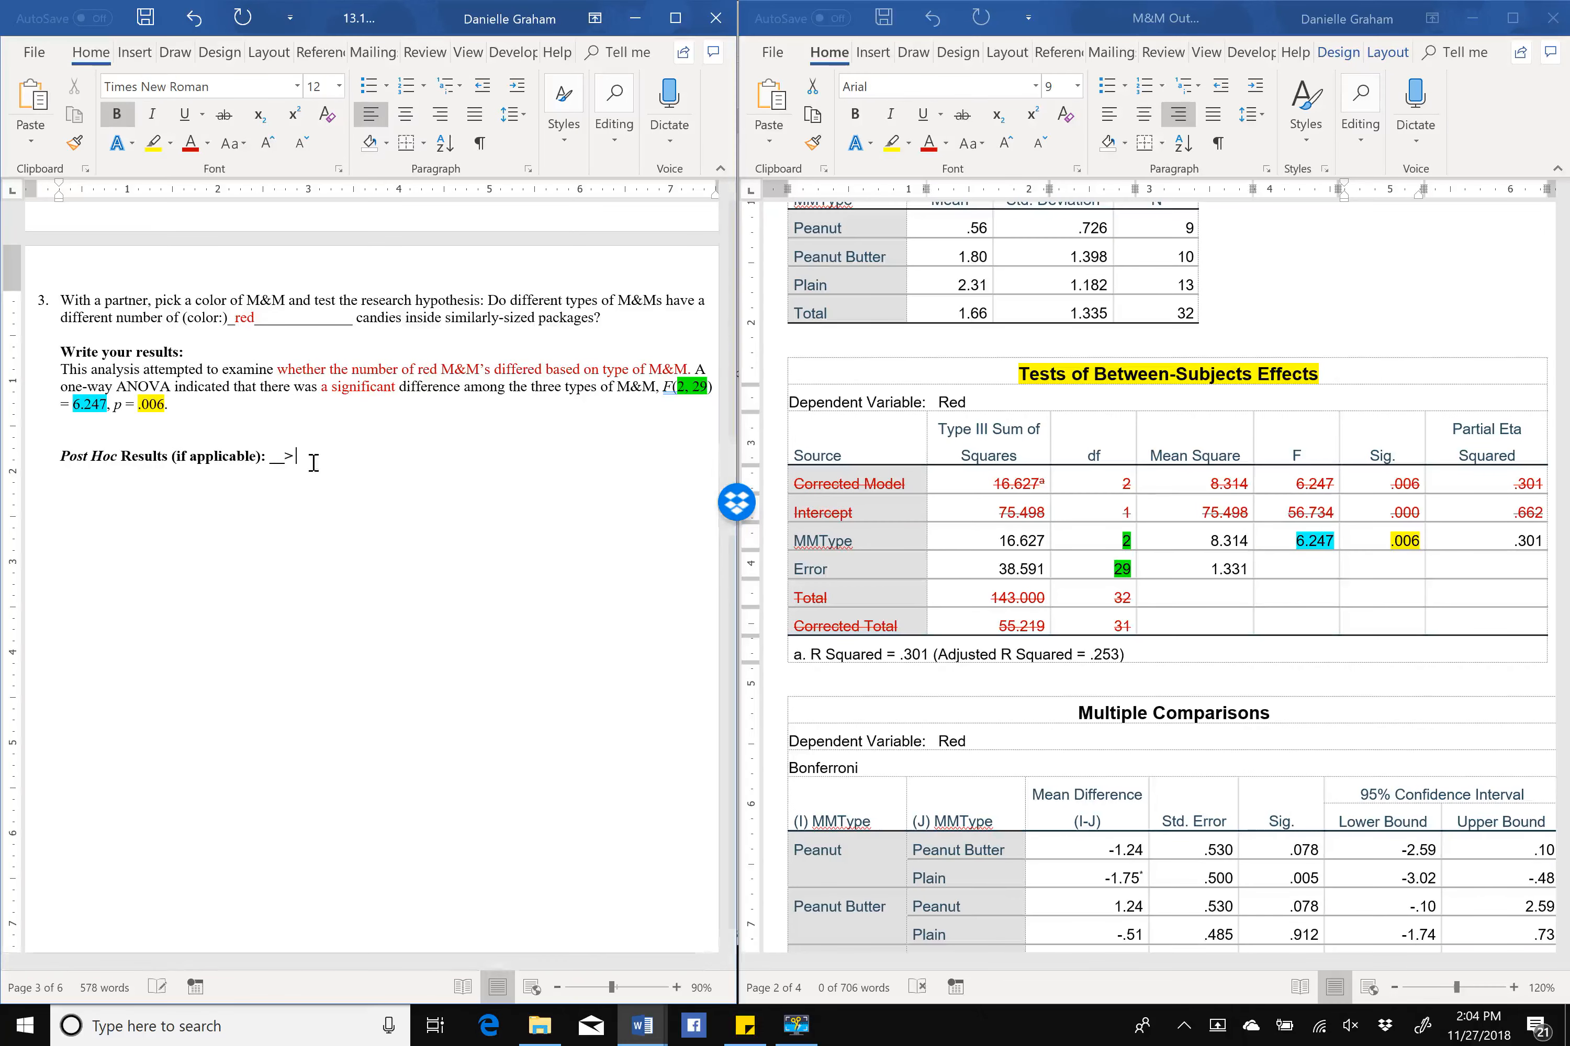
type("-->")
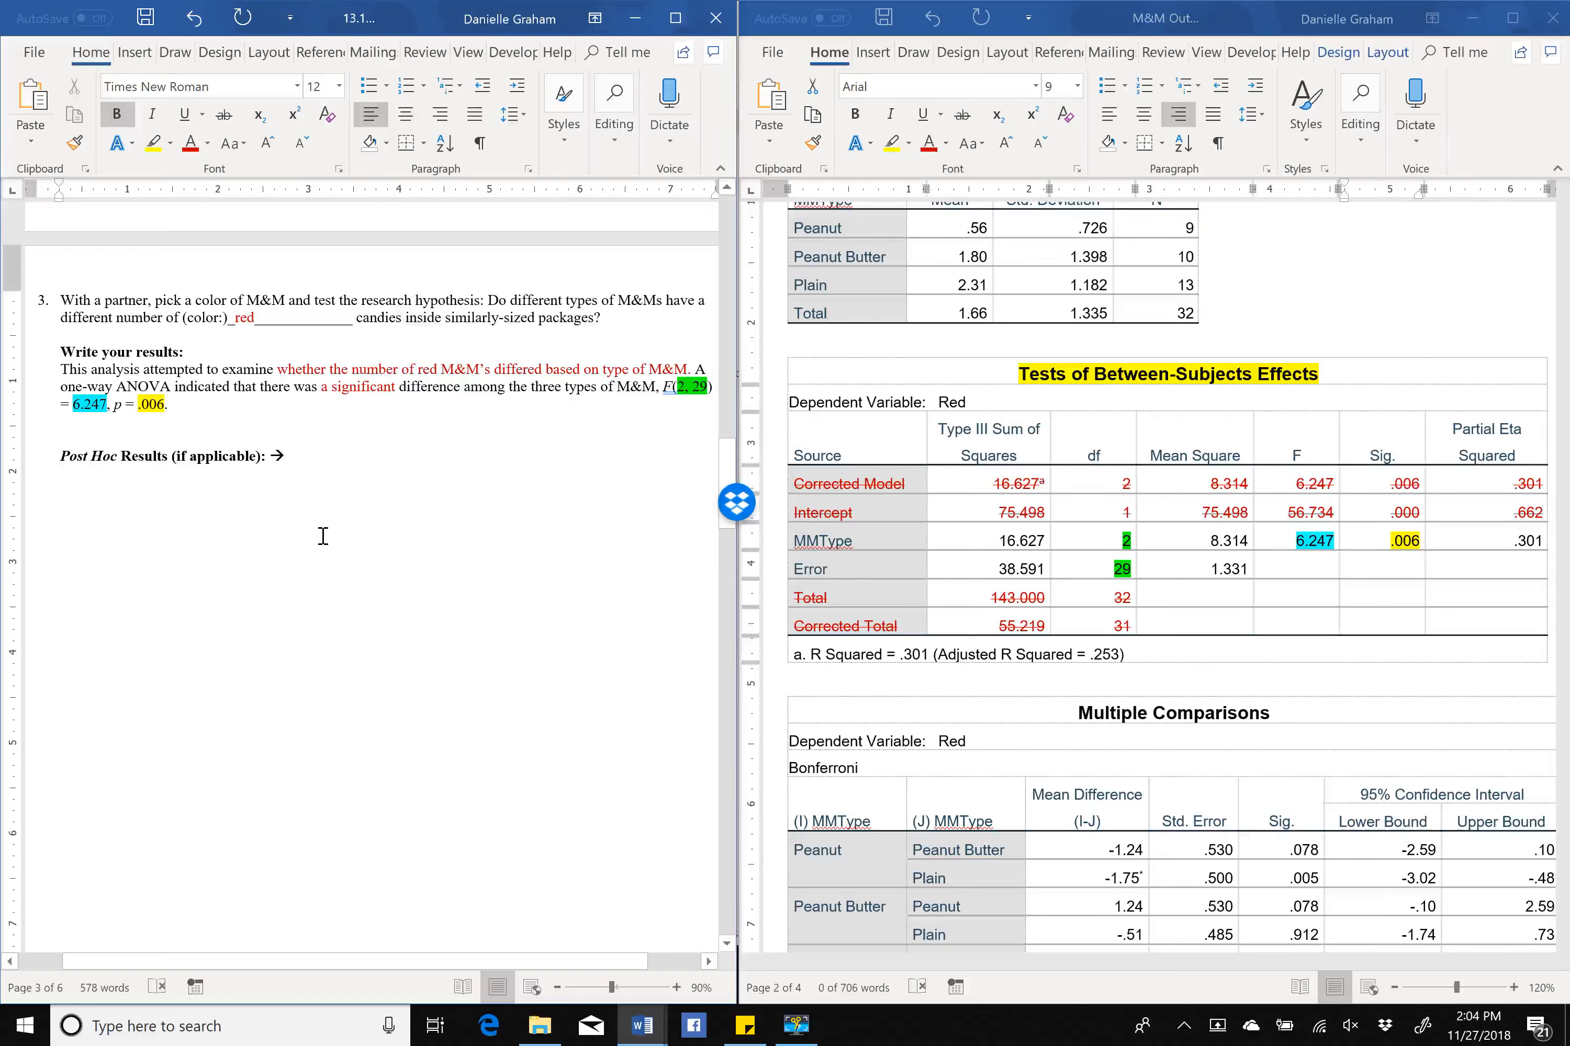
type("3+")
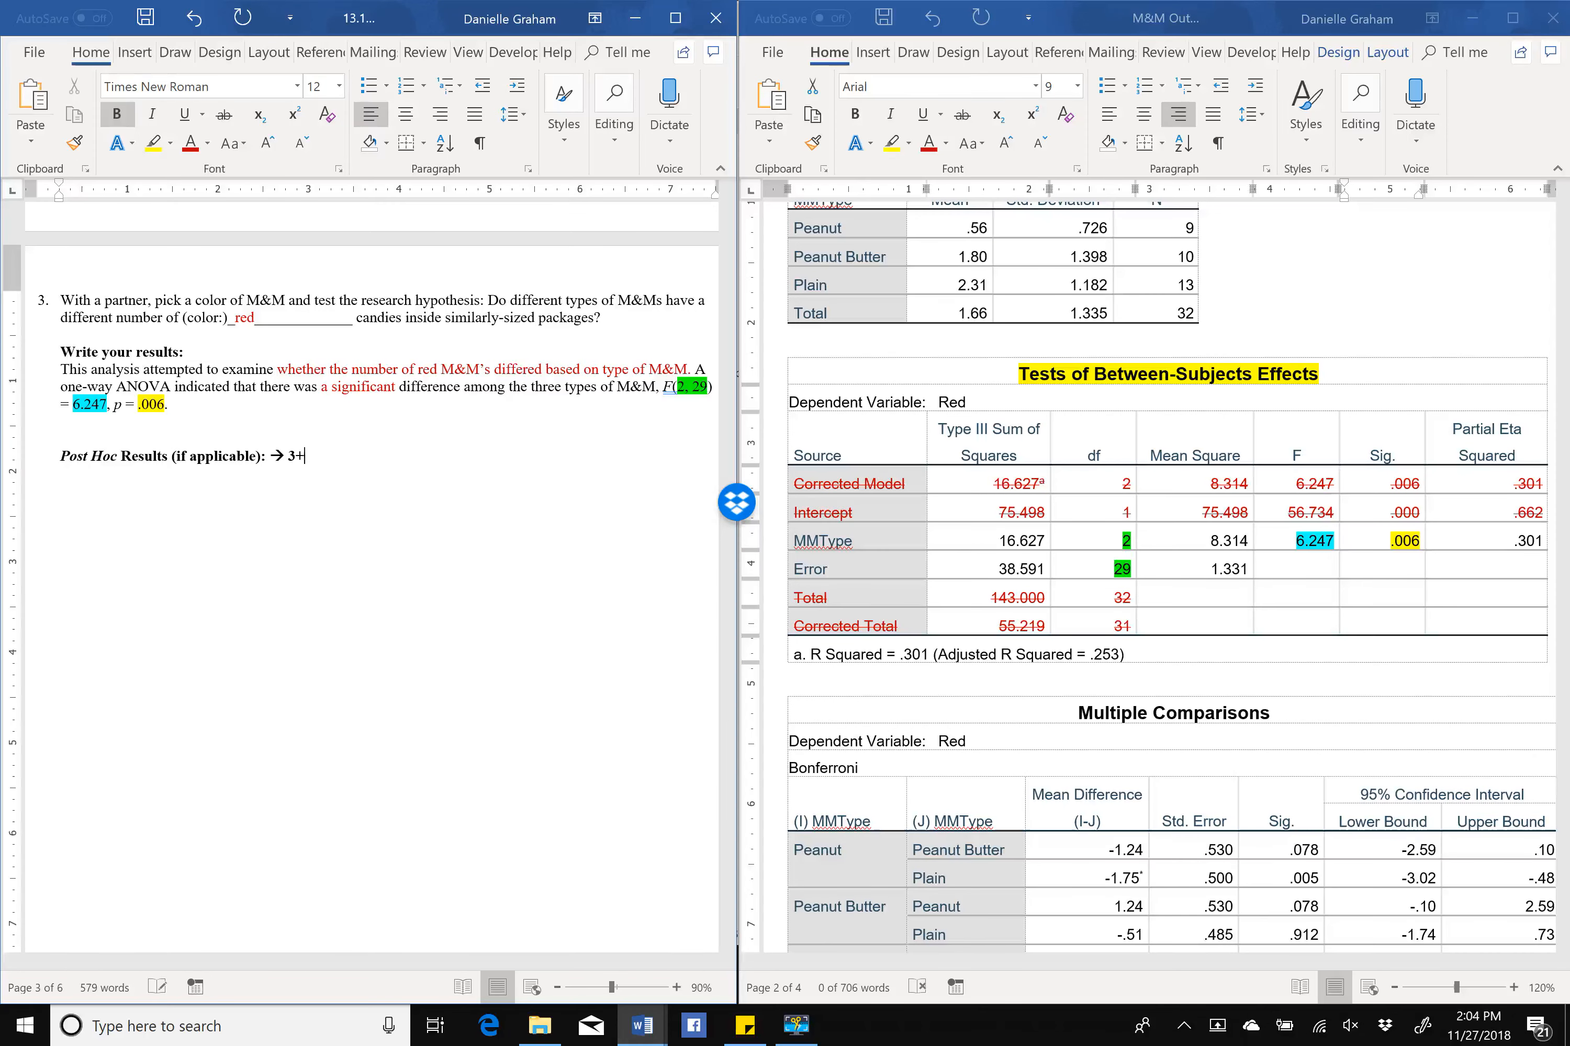
type(" groups?")
left_click(866, 381)
scroll(865, 378, "up", 1)
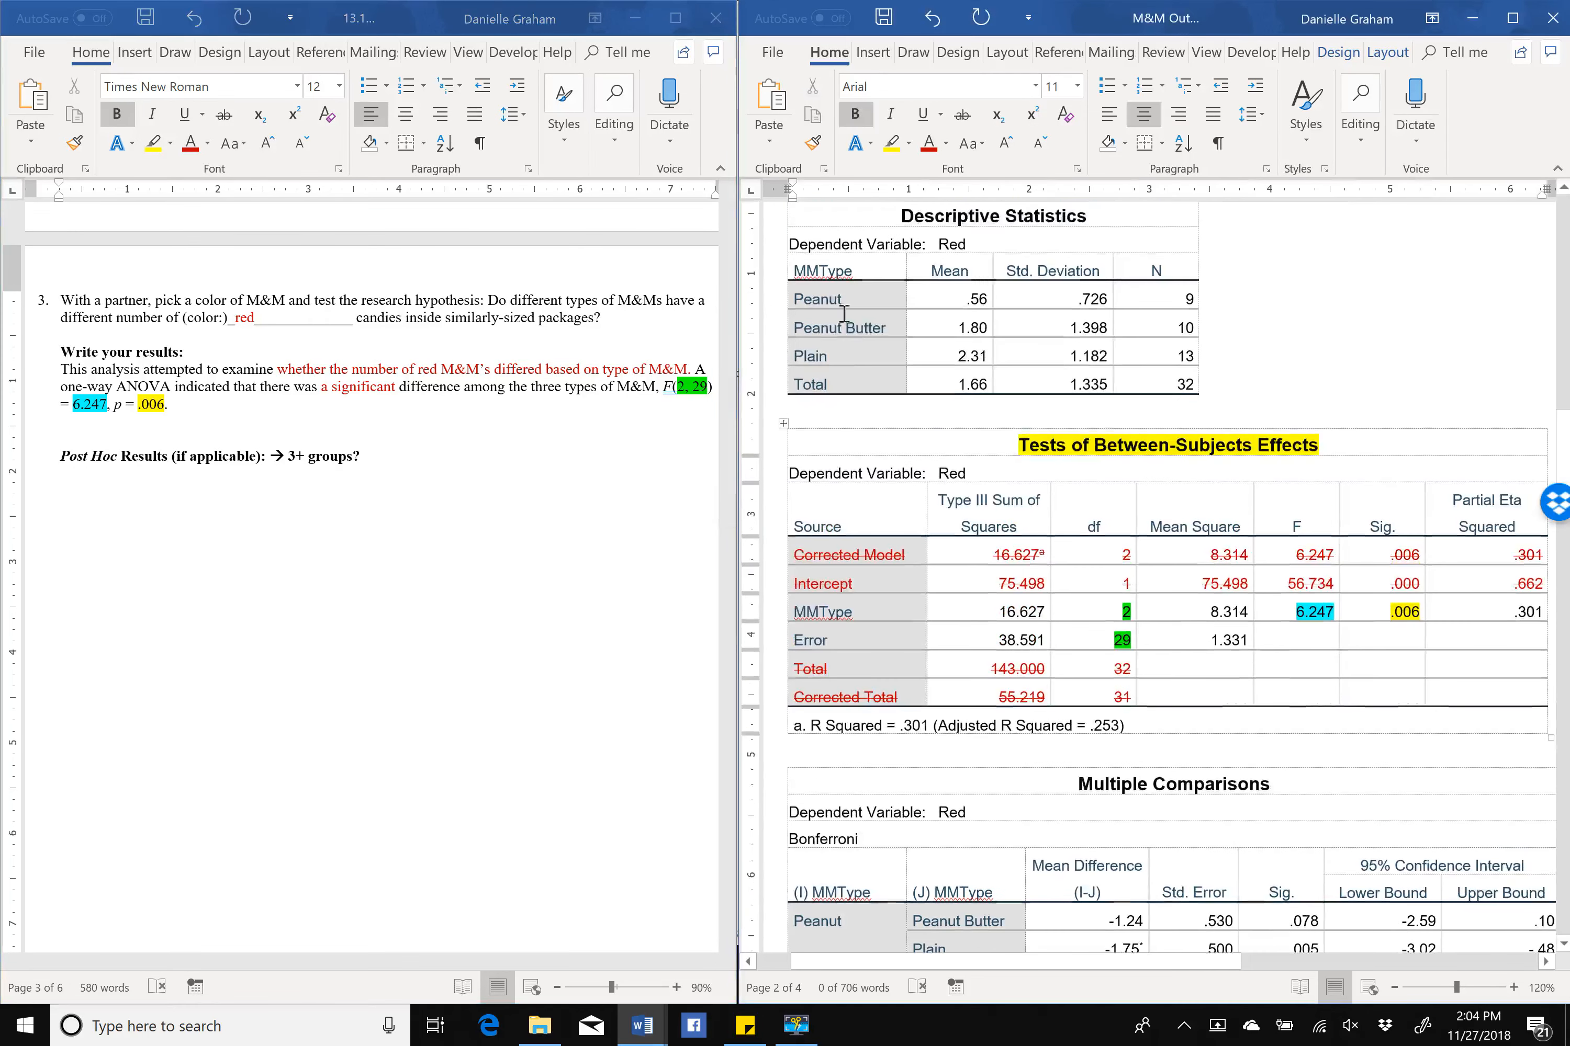
left_click(402, 455)
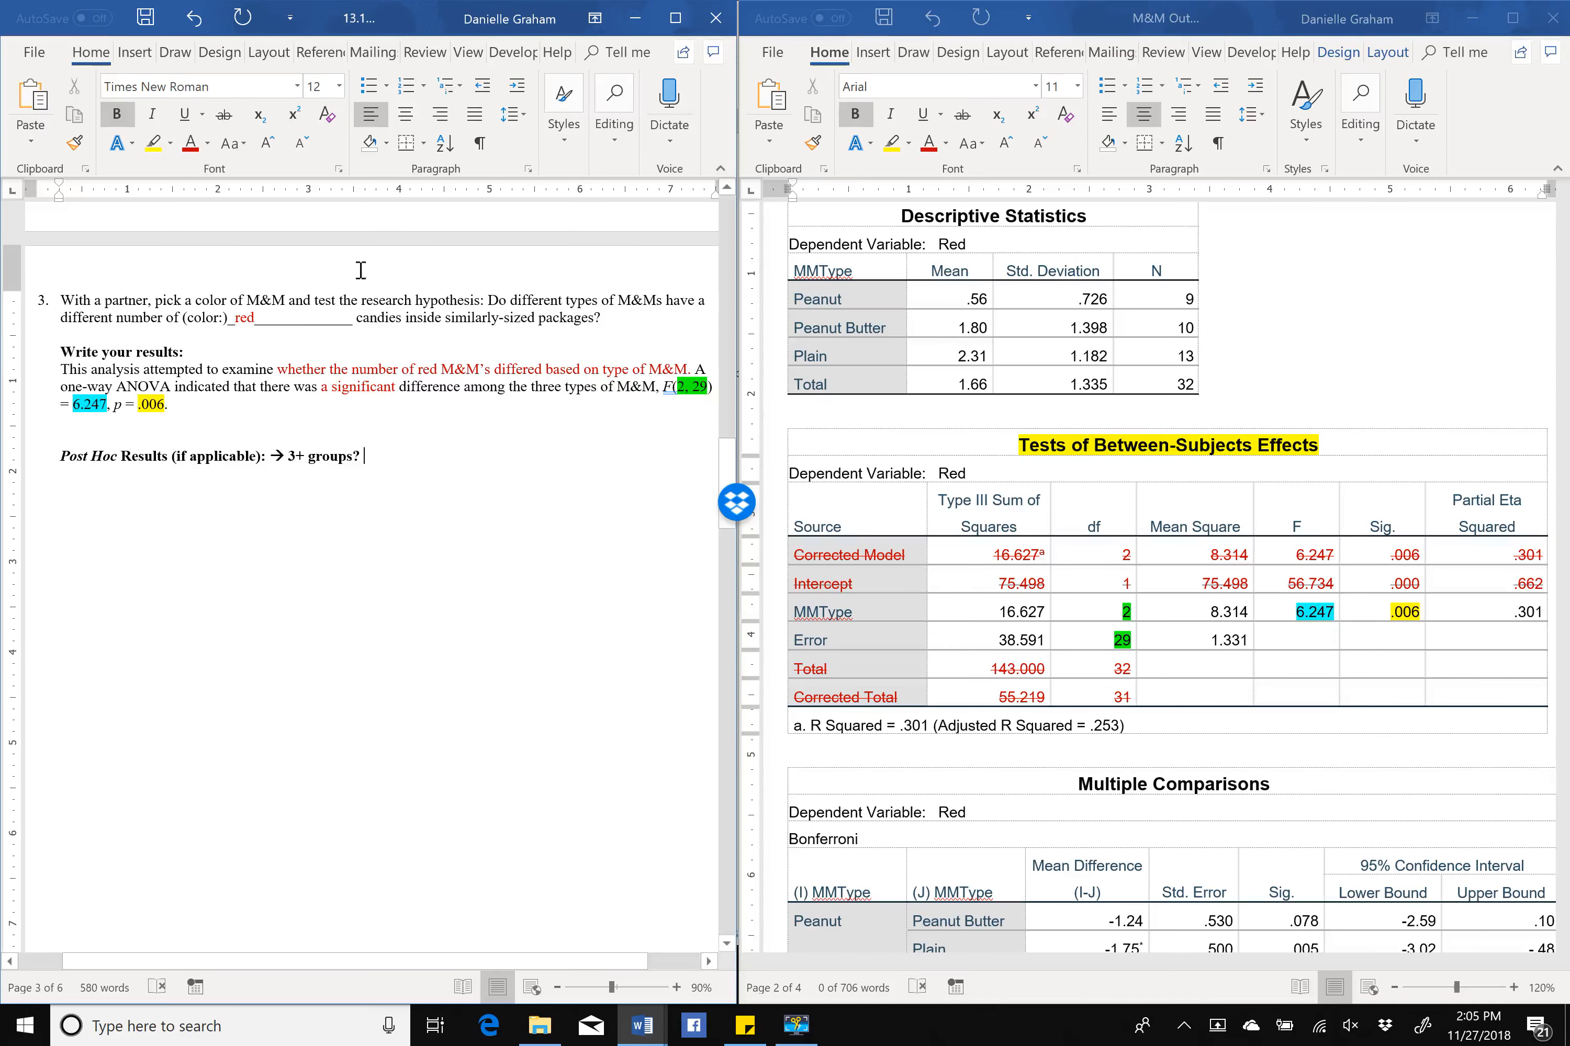
left_click(134, 52)
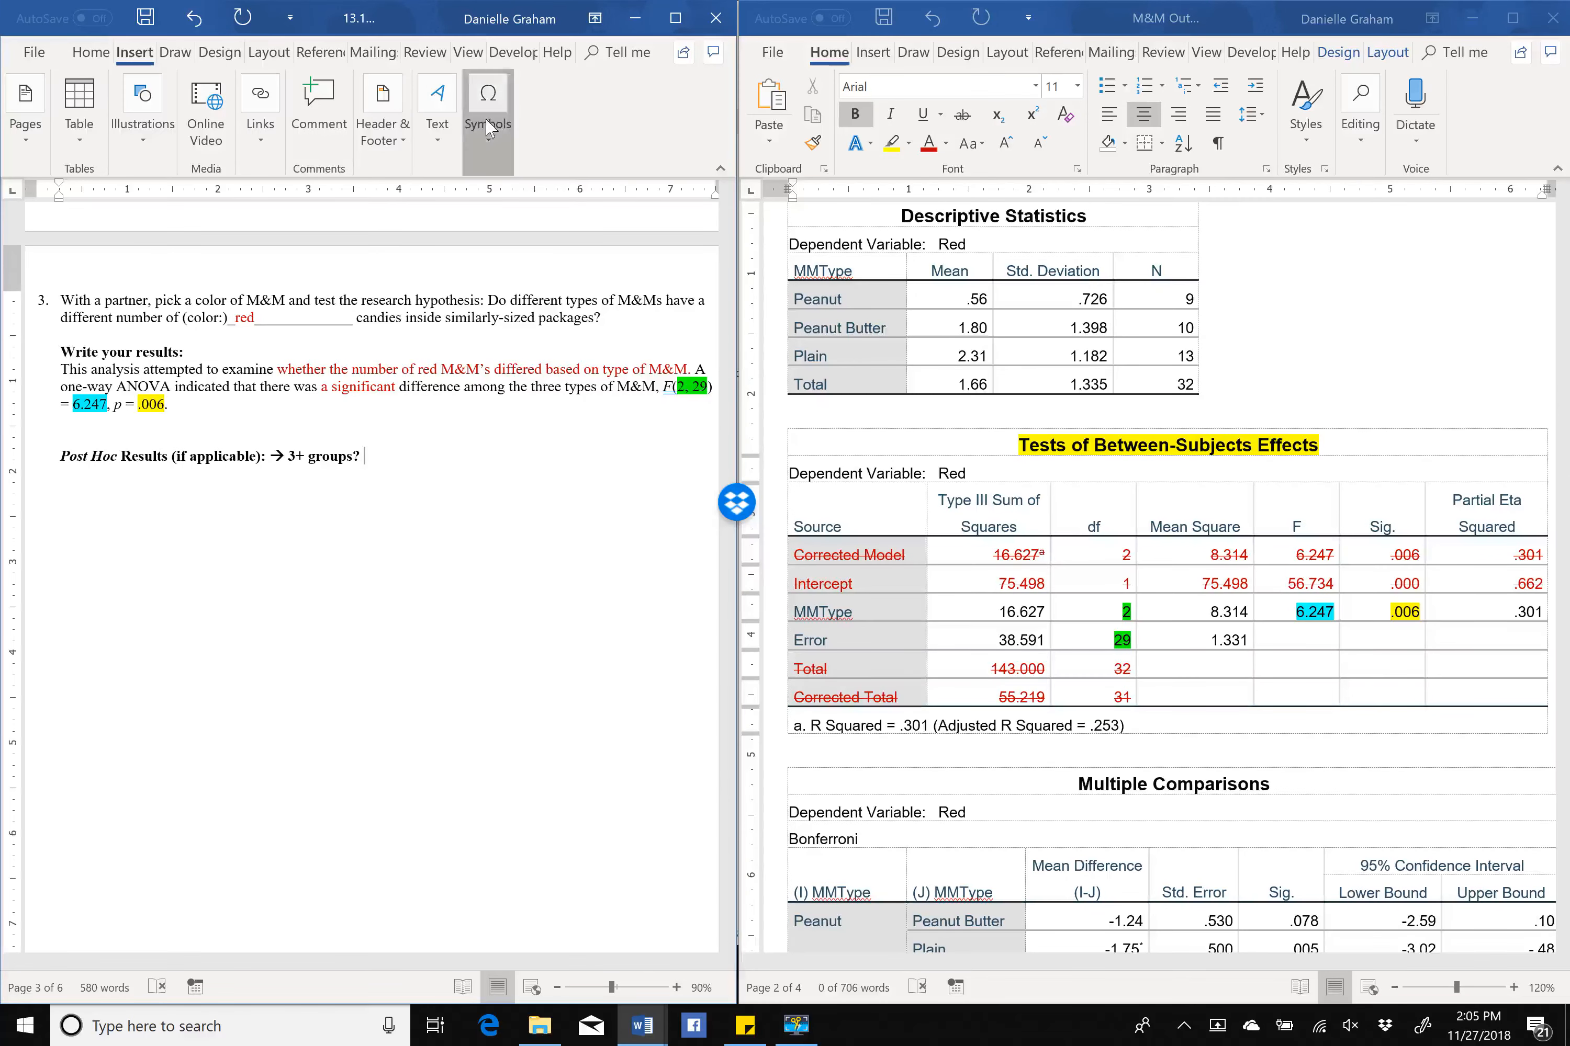
left_click(488, 112)
left_click(548, 240)
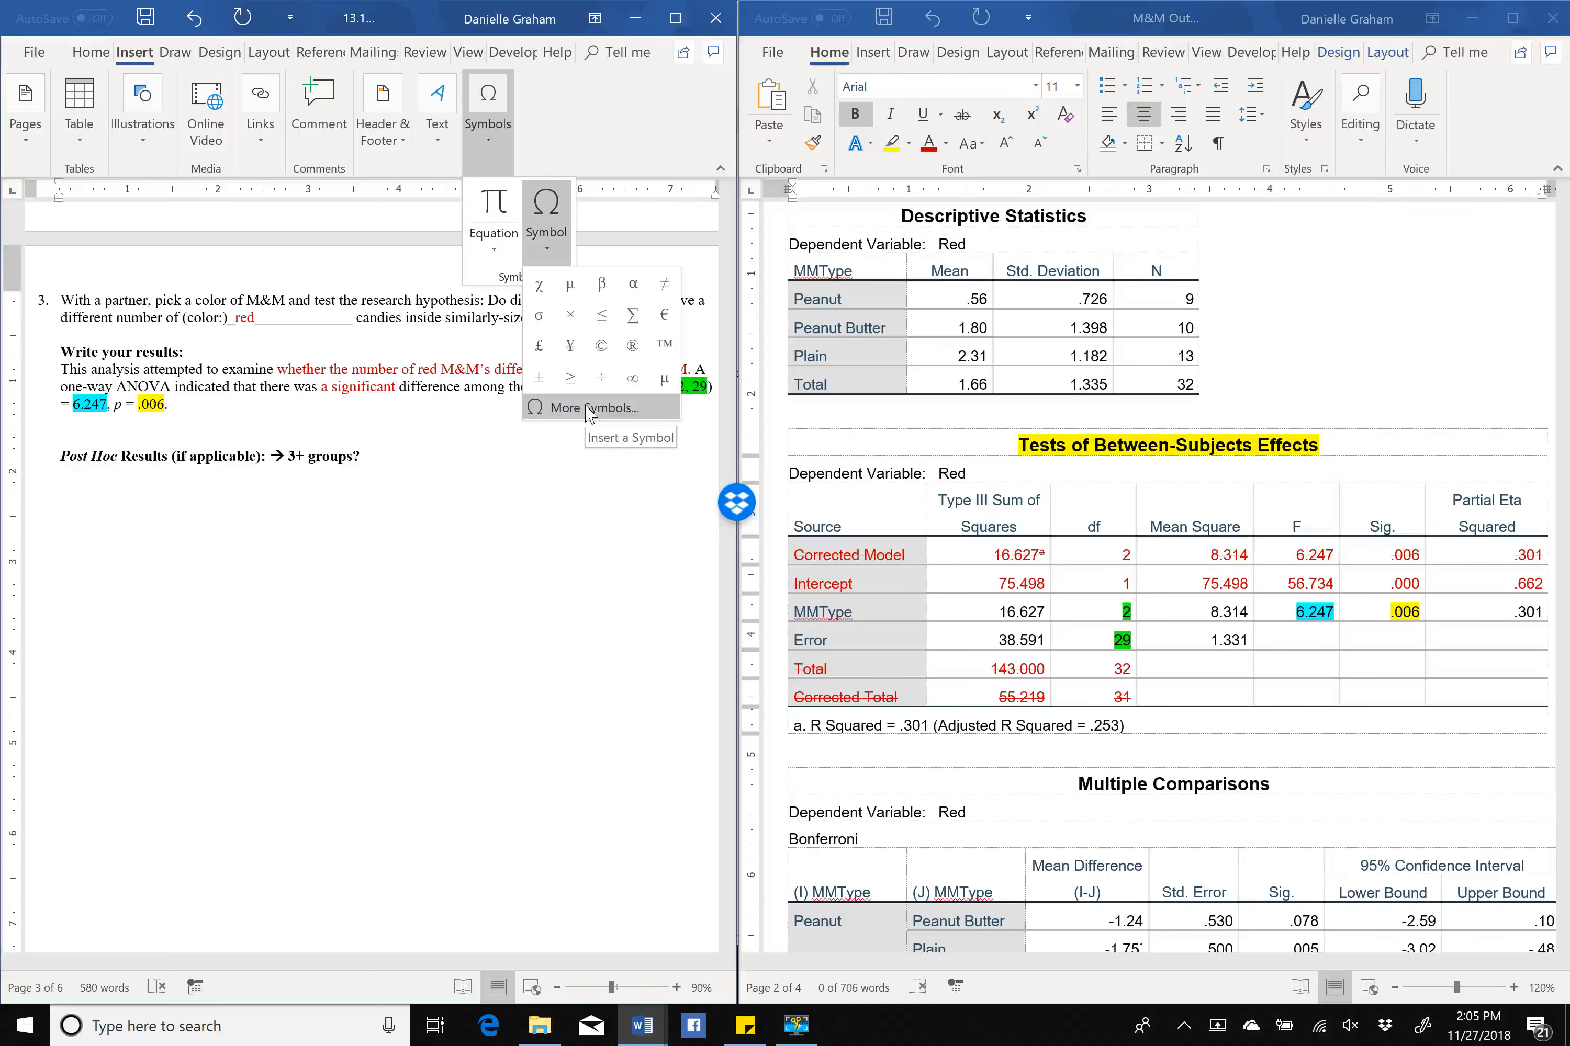
left_click(384, 455)
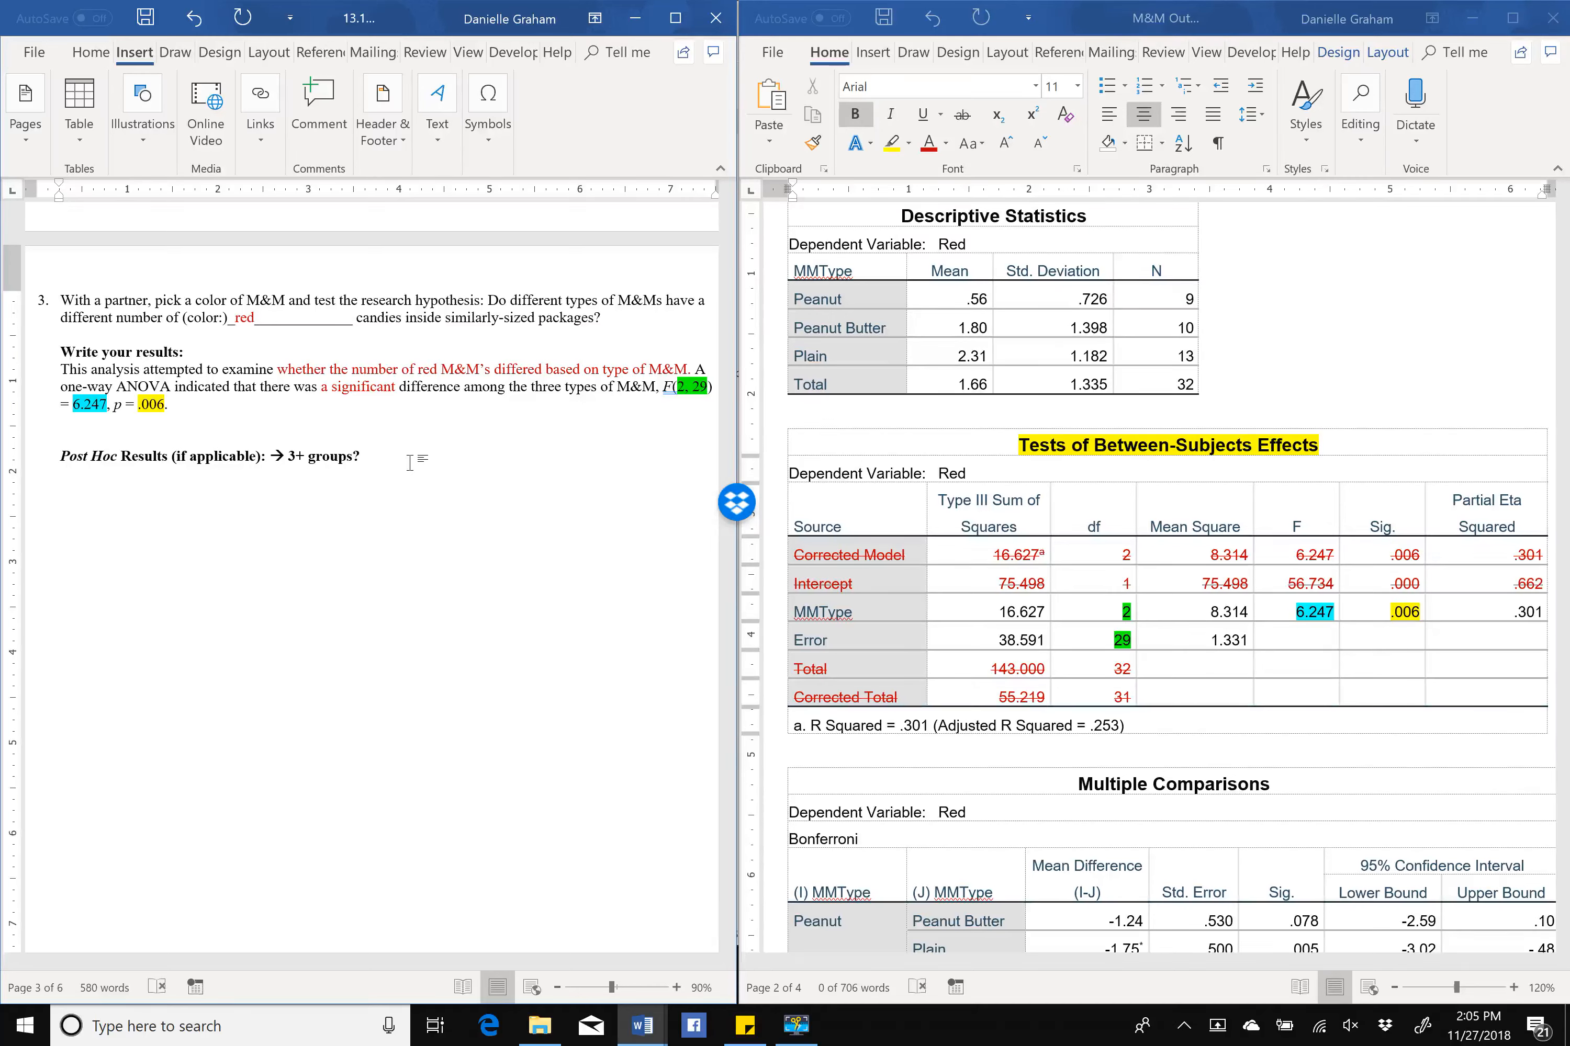
Add "ANOVA significant?" after "3+ groups?" on the Post Hoc Results line.
type("ANOVA significant?")
left_click(419, 459)
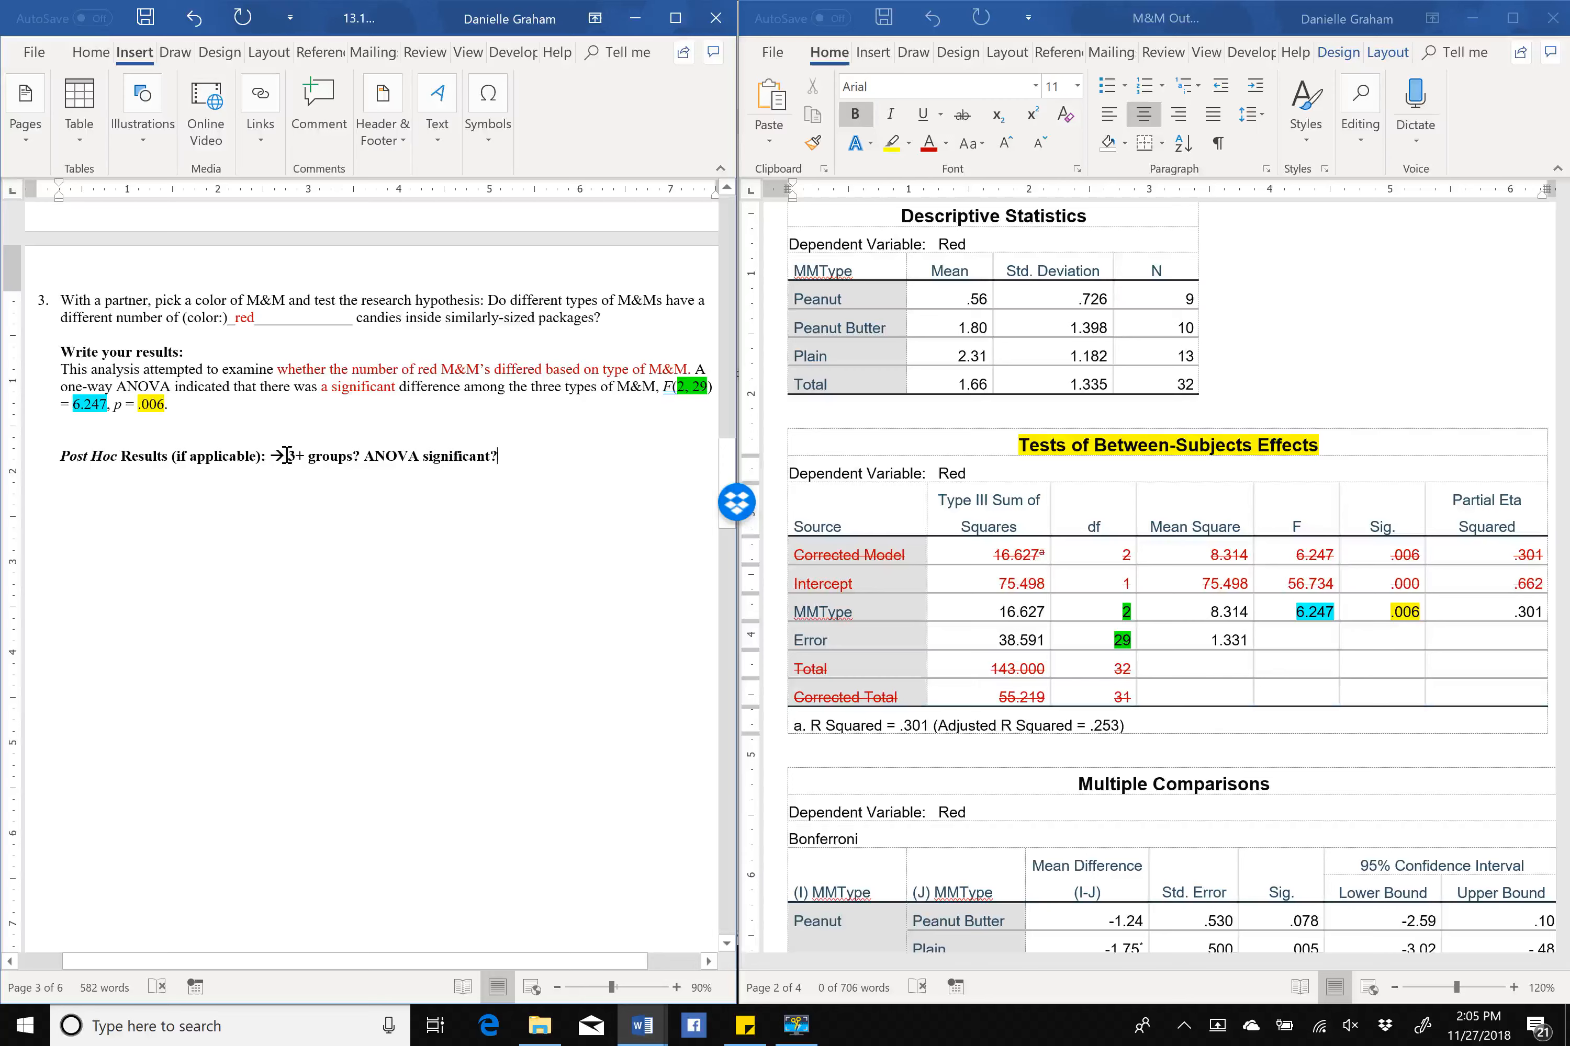
left_click_drag(271, 456, 353, 457)
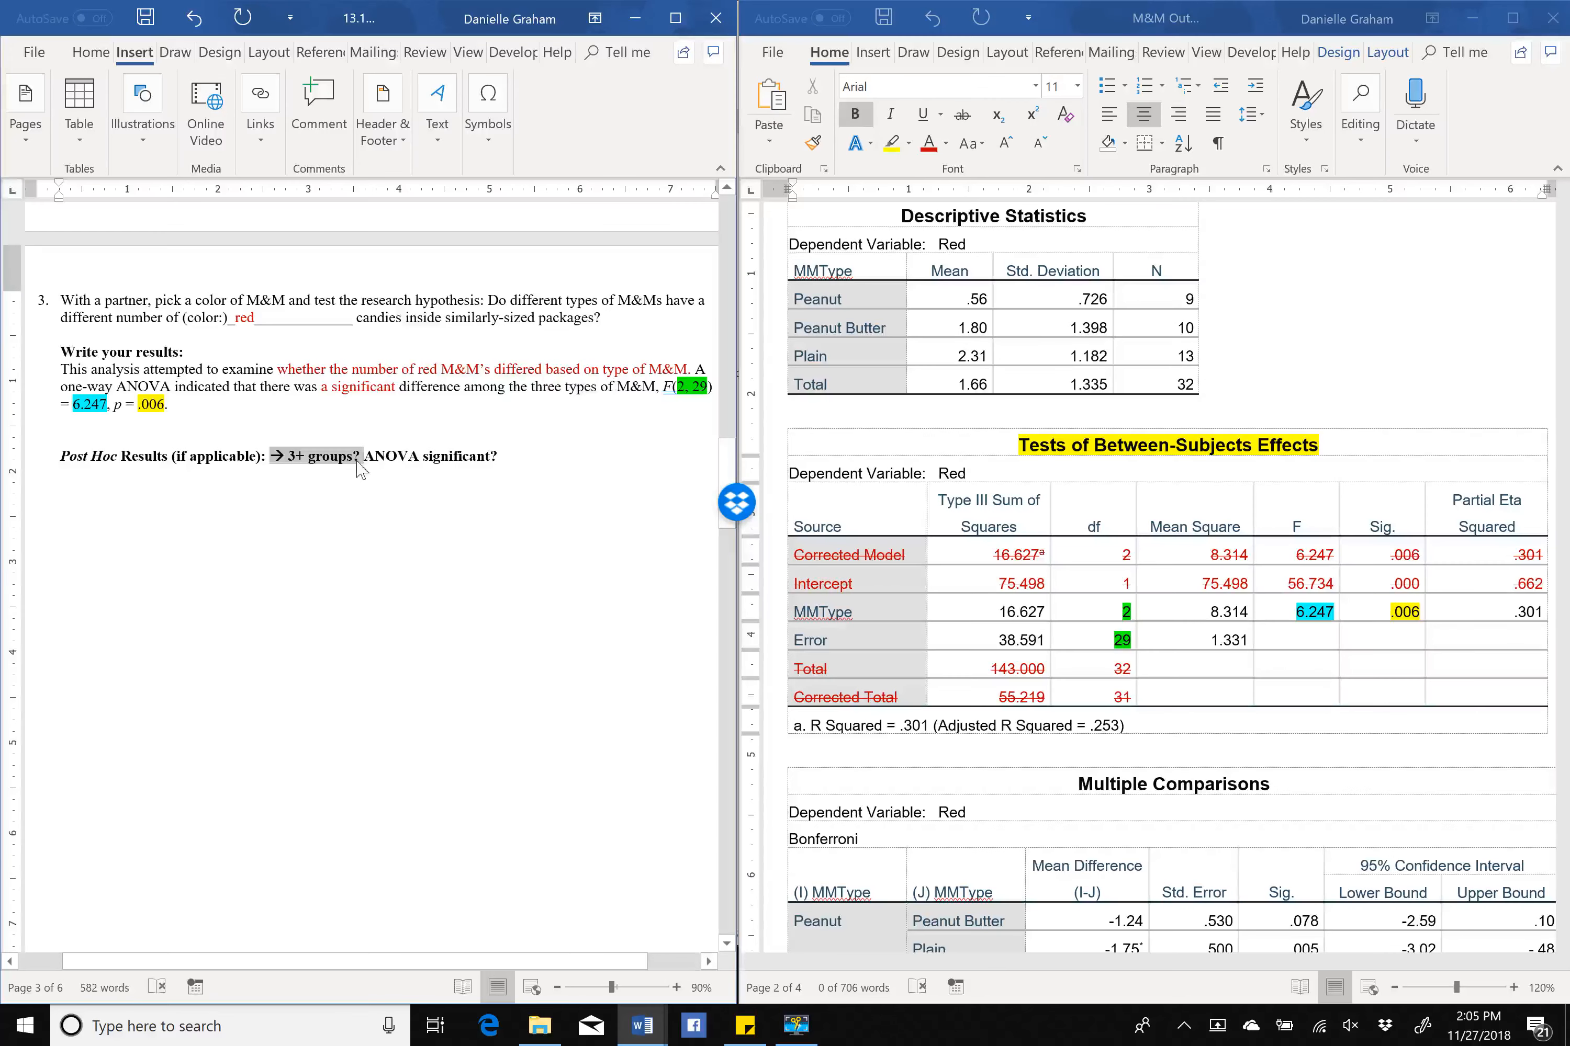
left_click(365, 457)
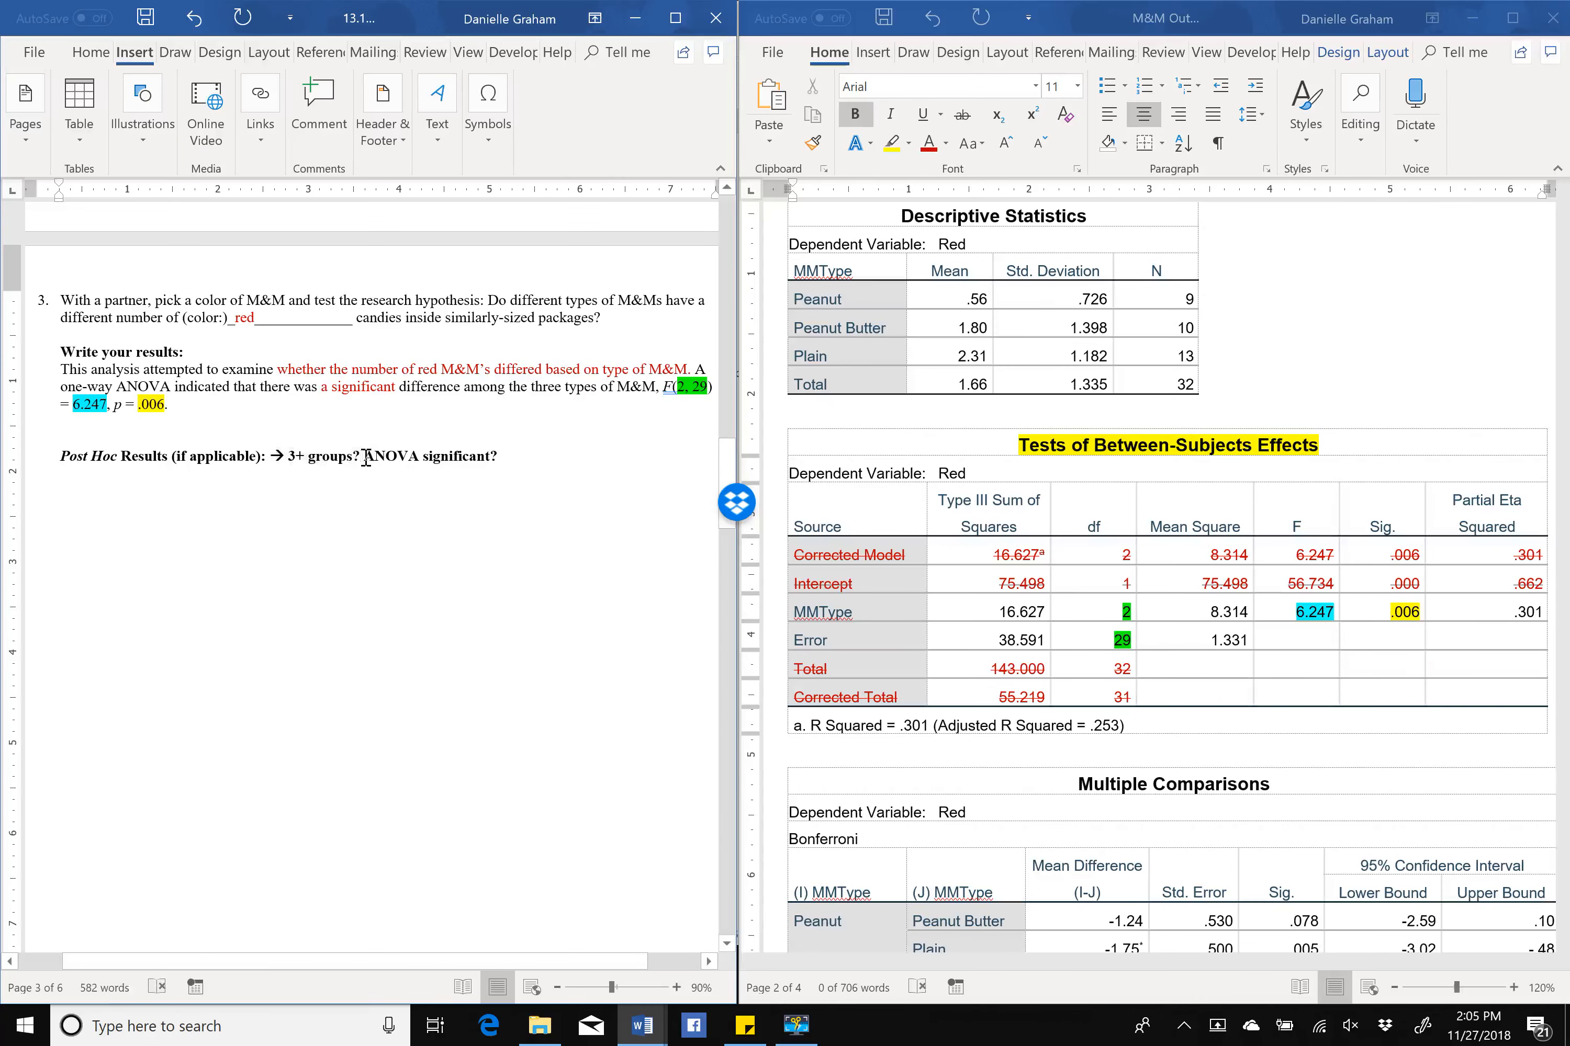
left_click_drag(365, 457, 489, 459)
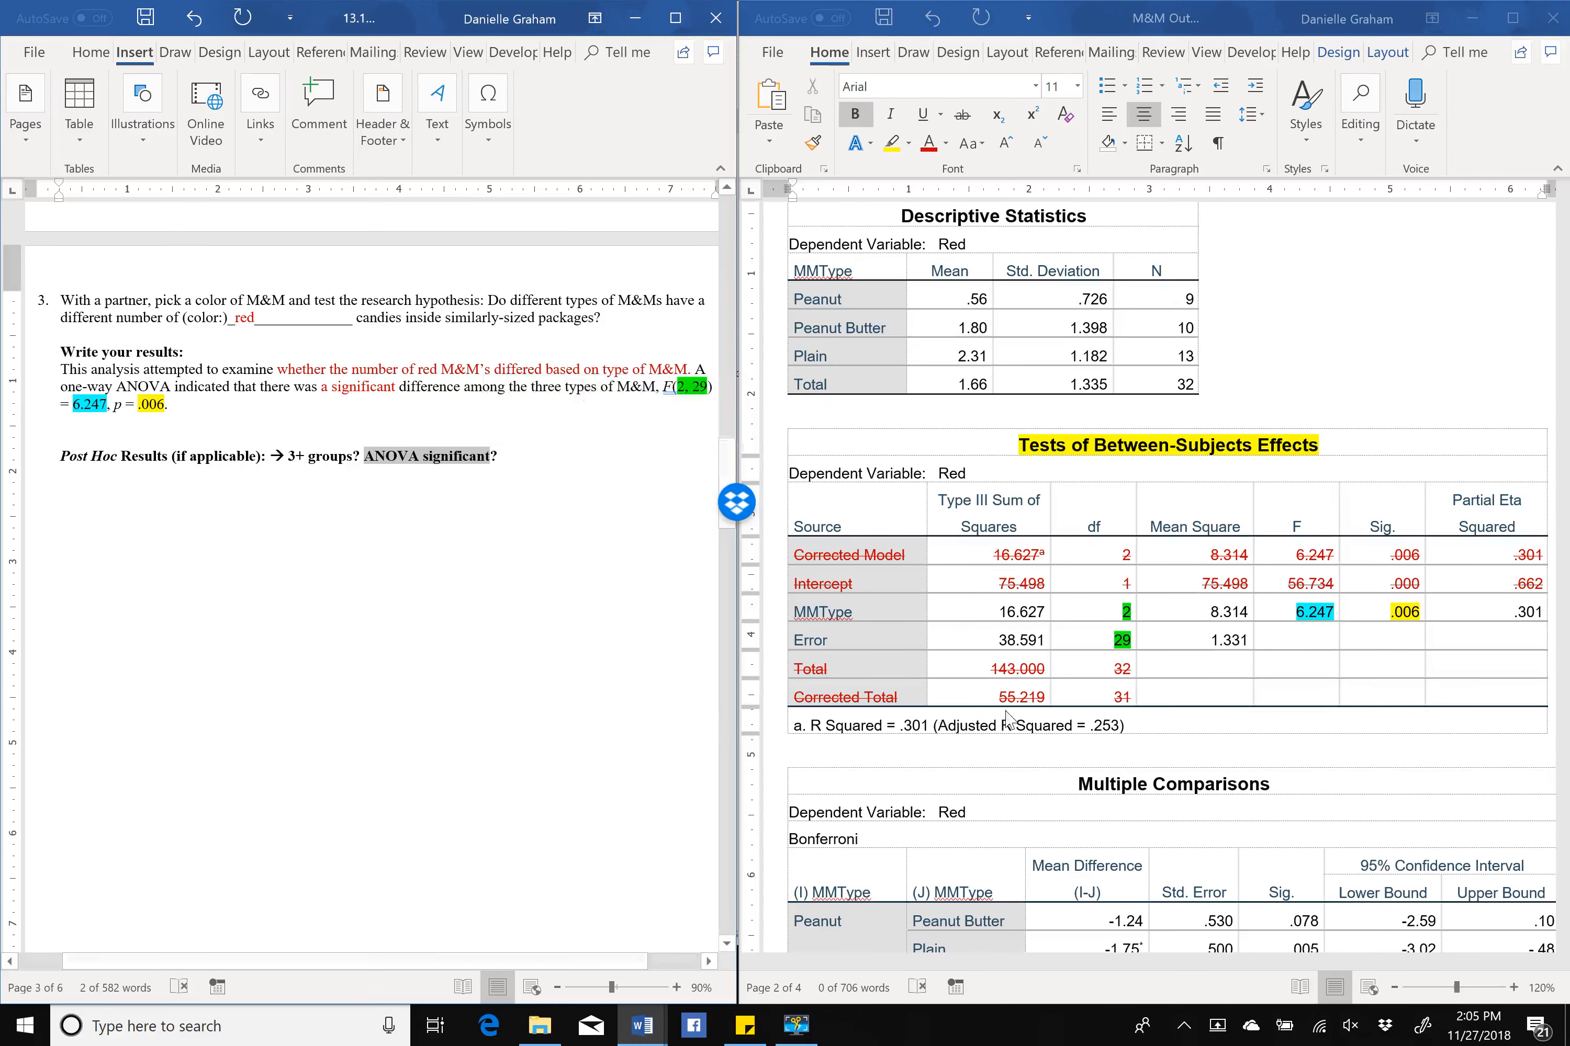
Highlight the title of the Multiple Comparisons table in yellow in the SPSS output document.
scroll(1198, 718, "down", 1)
left_click(1195, 743)
scroll(1196, 608, "down", 8)
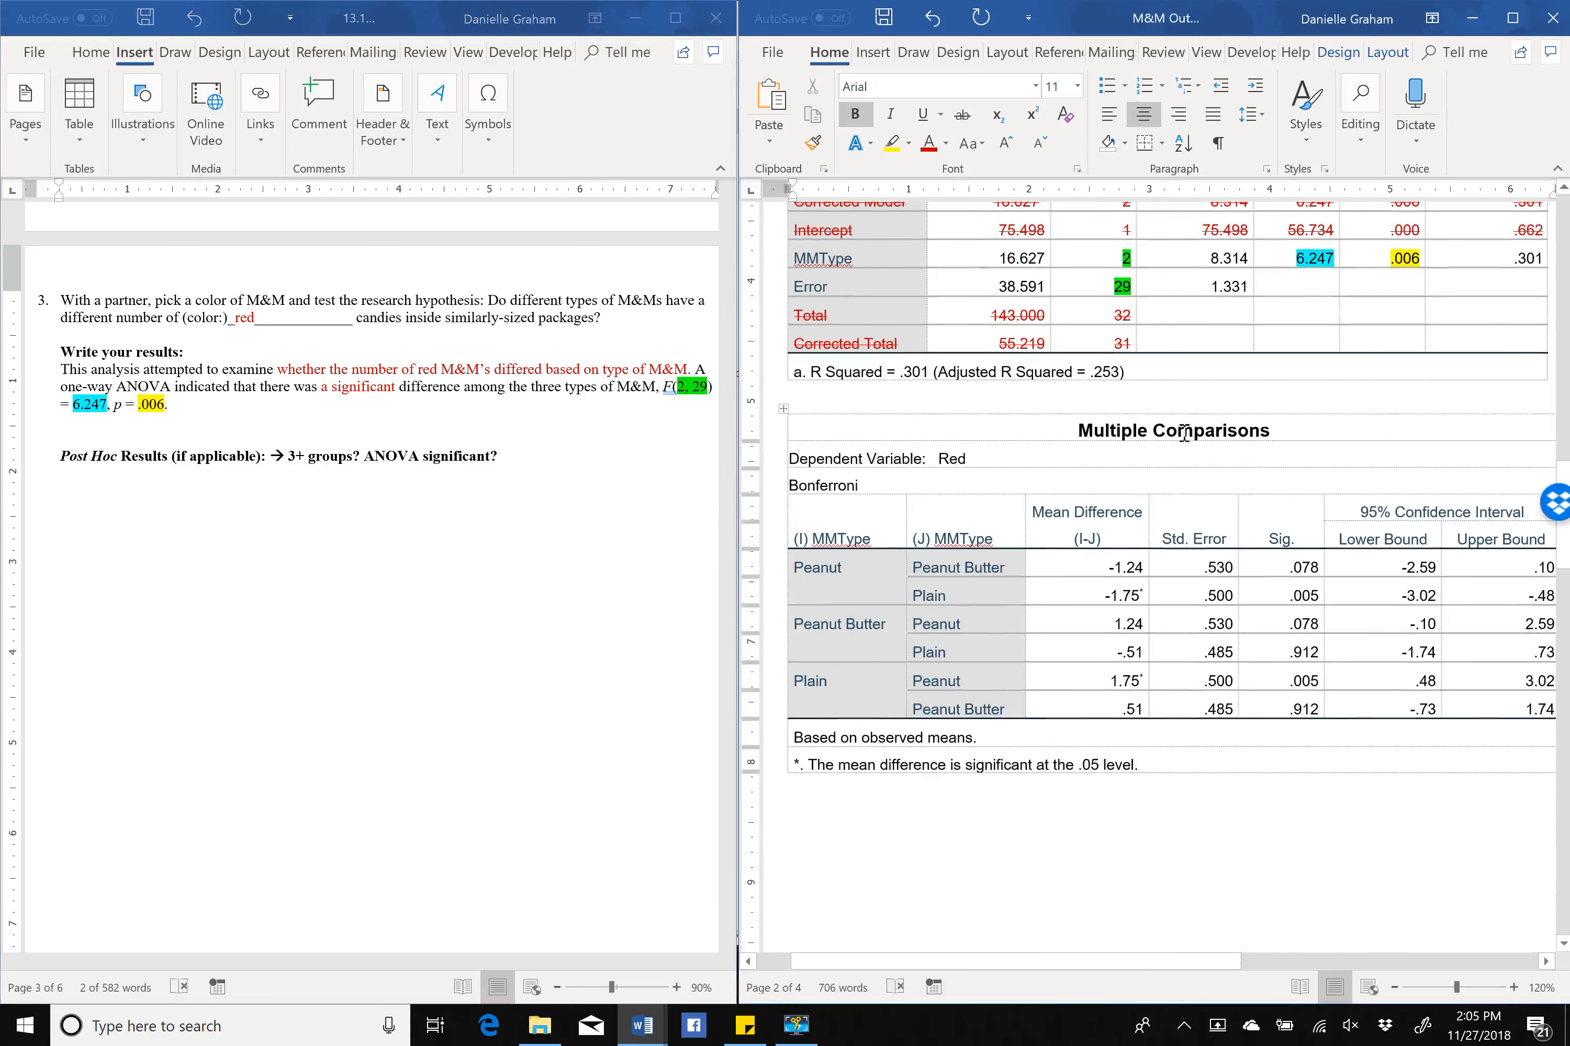
left_click(498, 455)
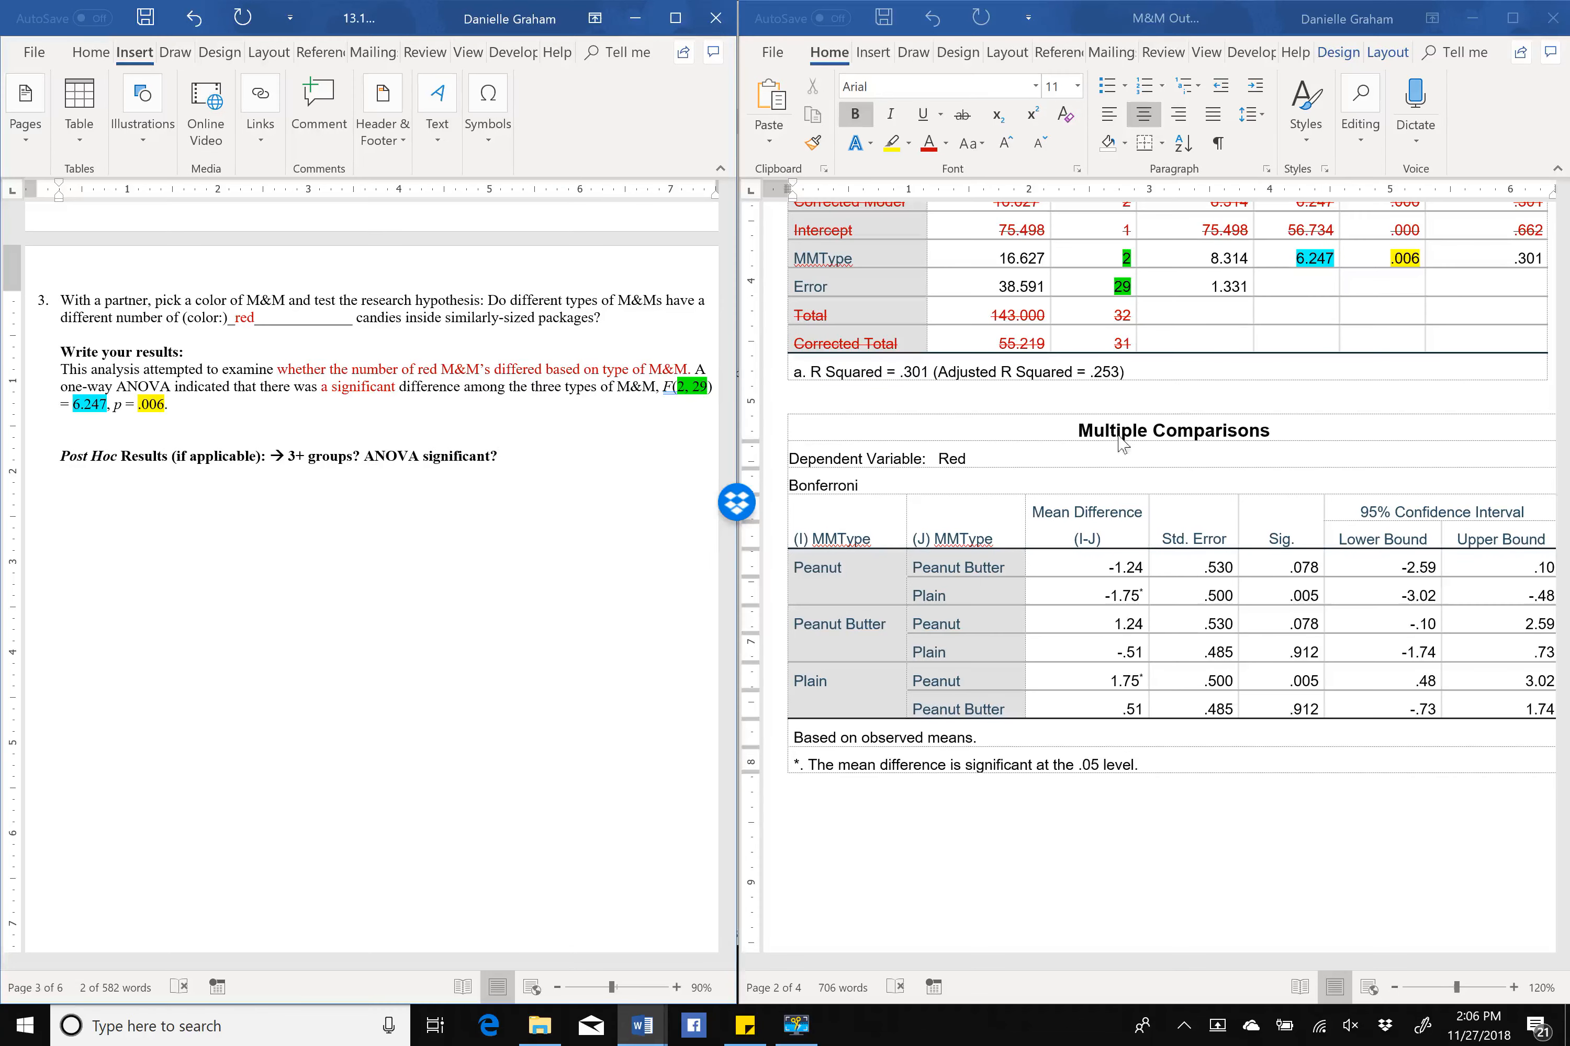
left_click(1175, 403)
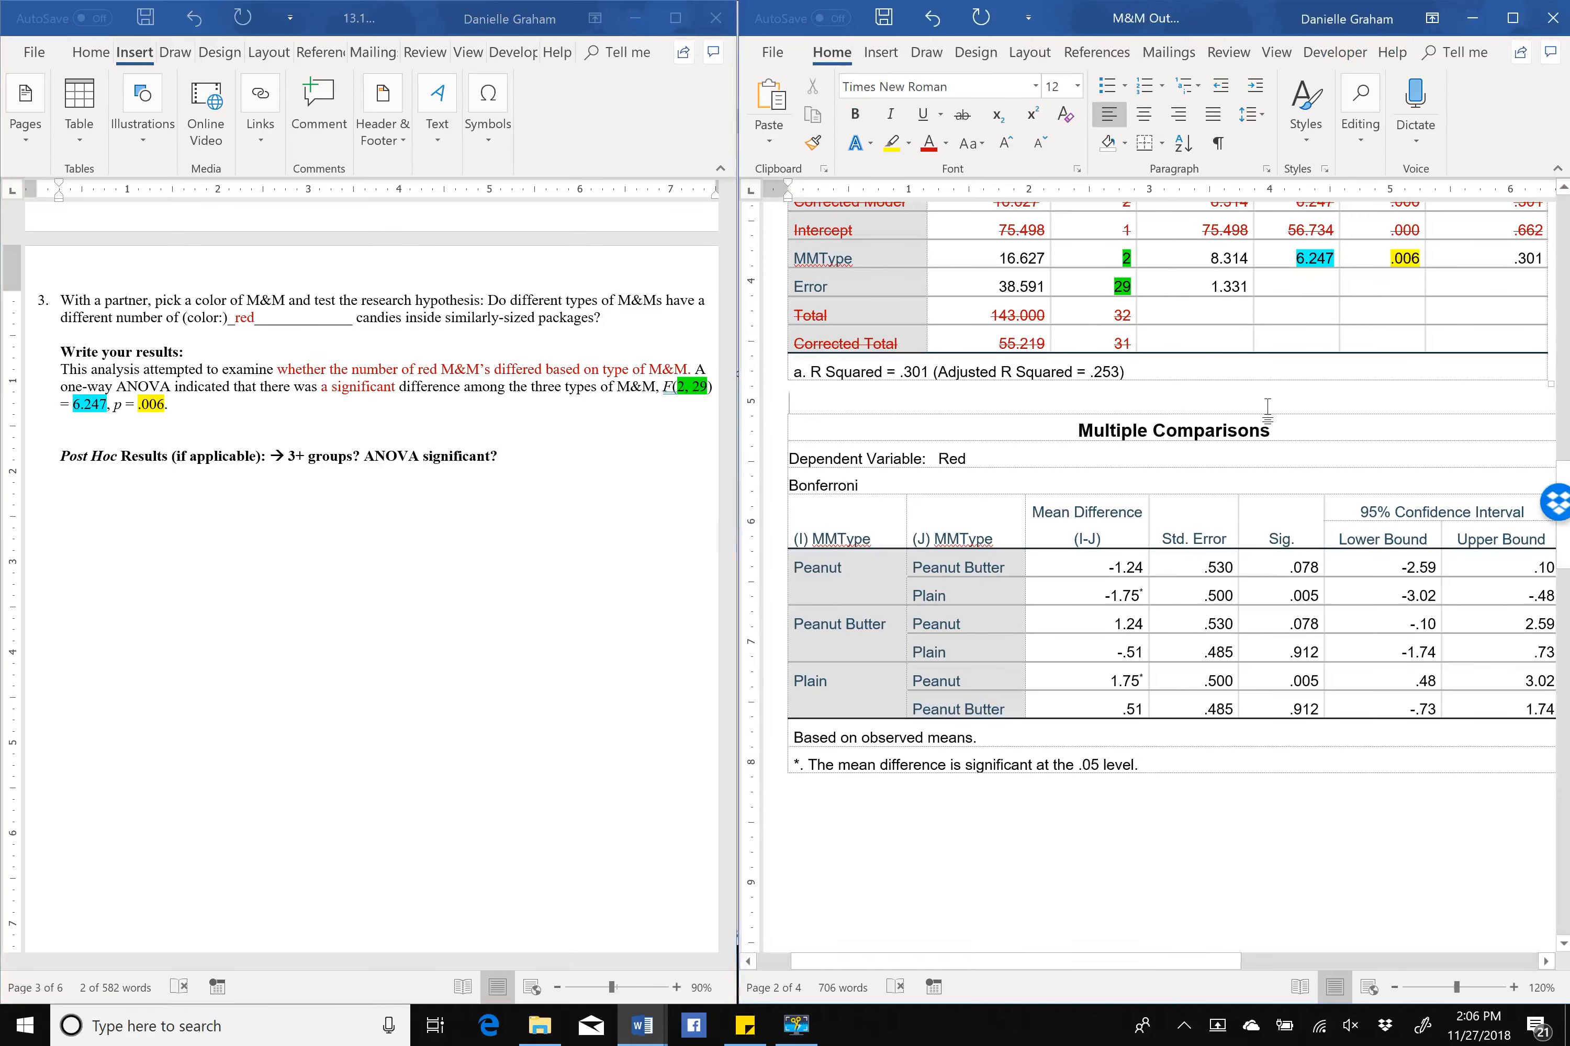
scroll(1365, 384, "down", 1)
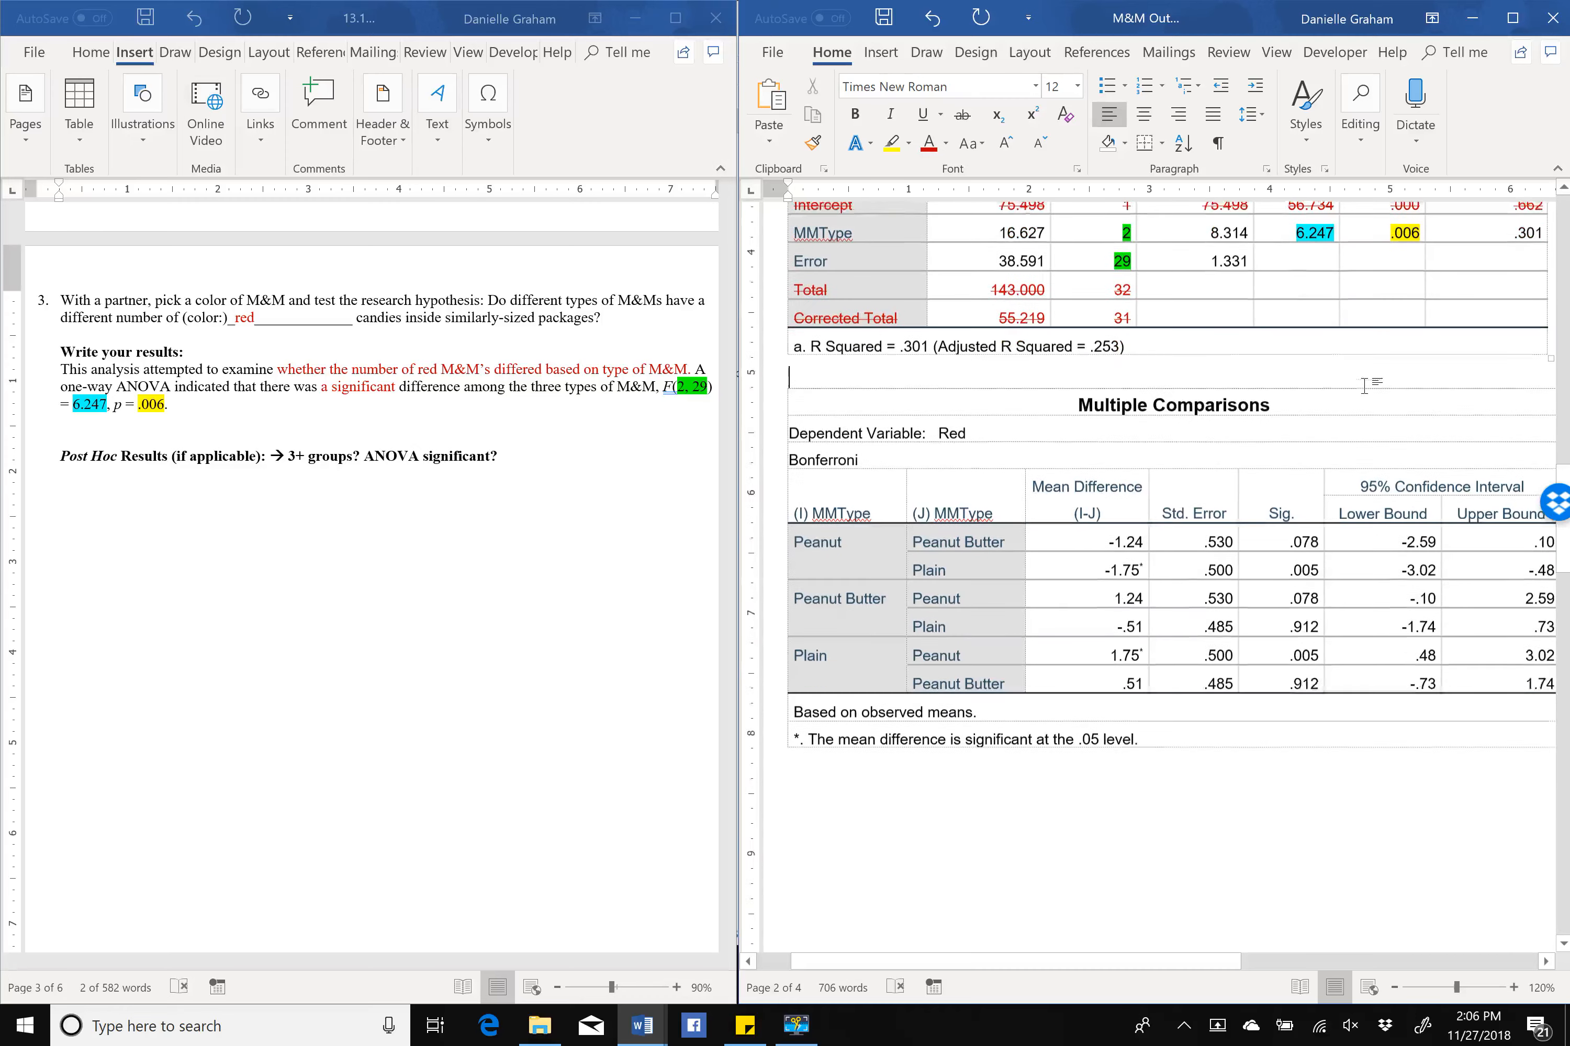
left_click_drag(1270, 390, 1091, 383)
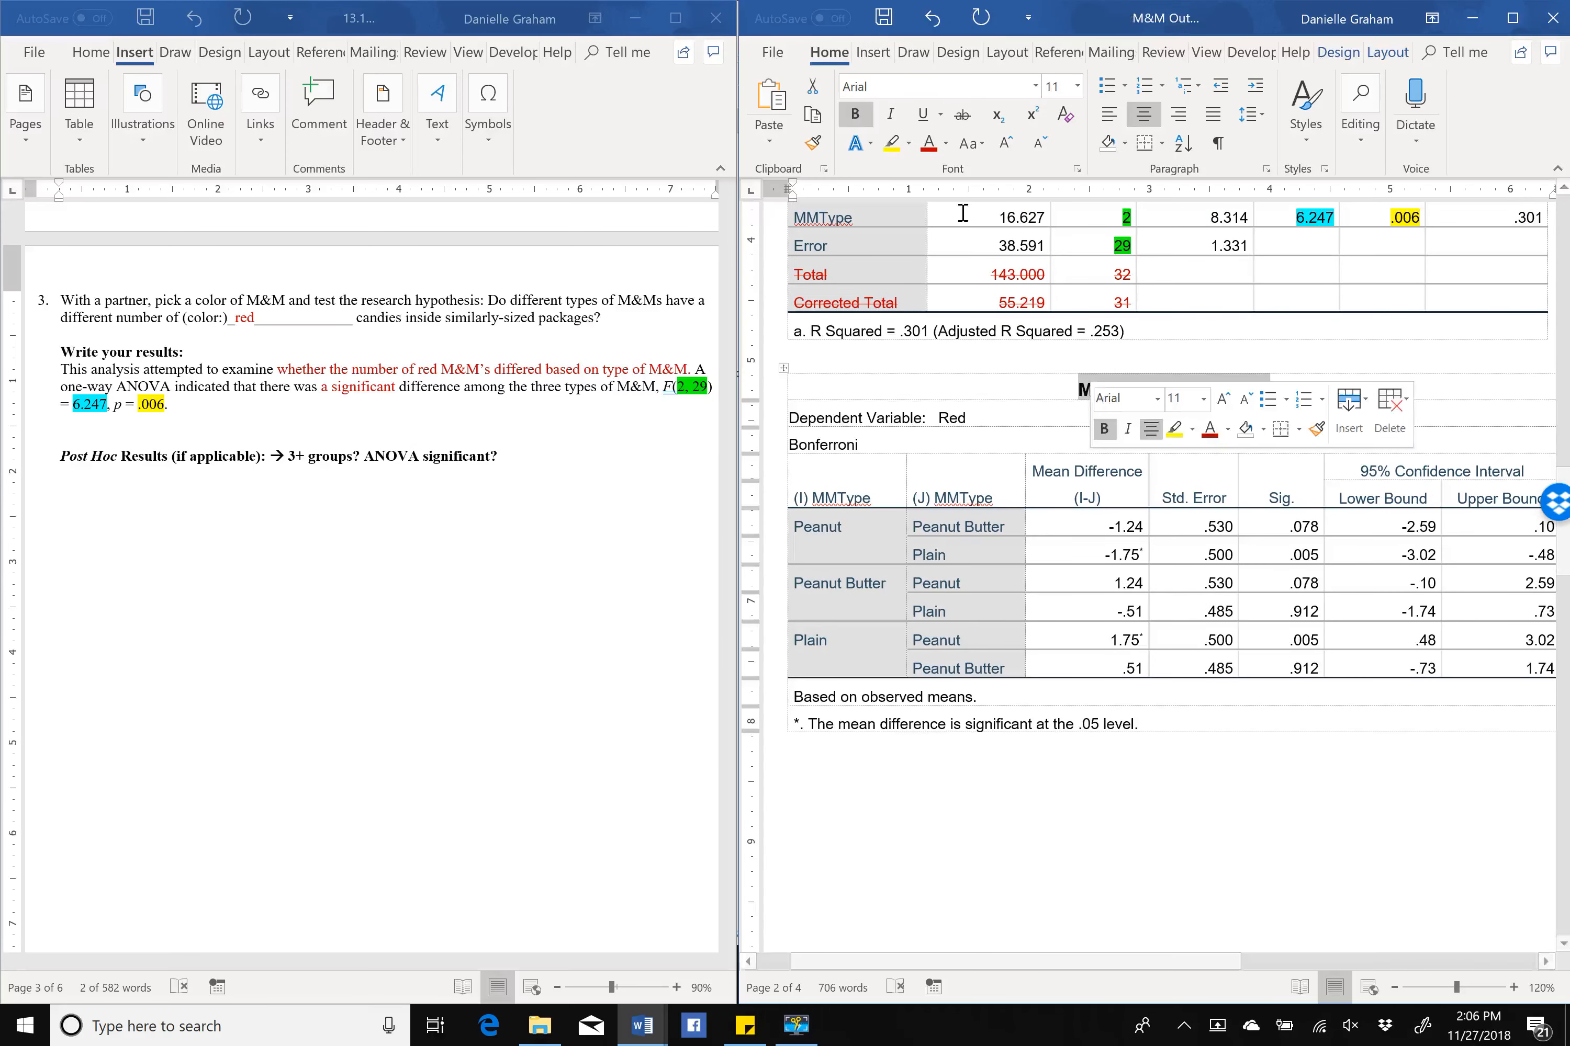
left_click(890, 144)
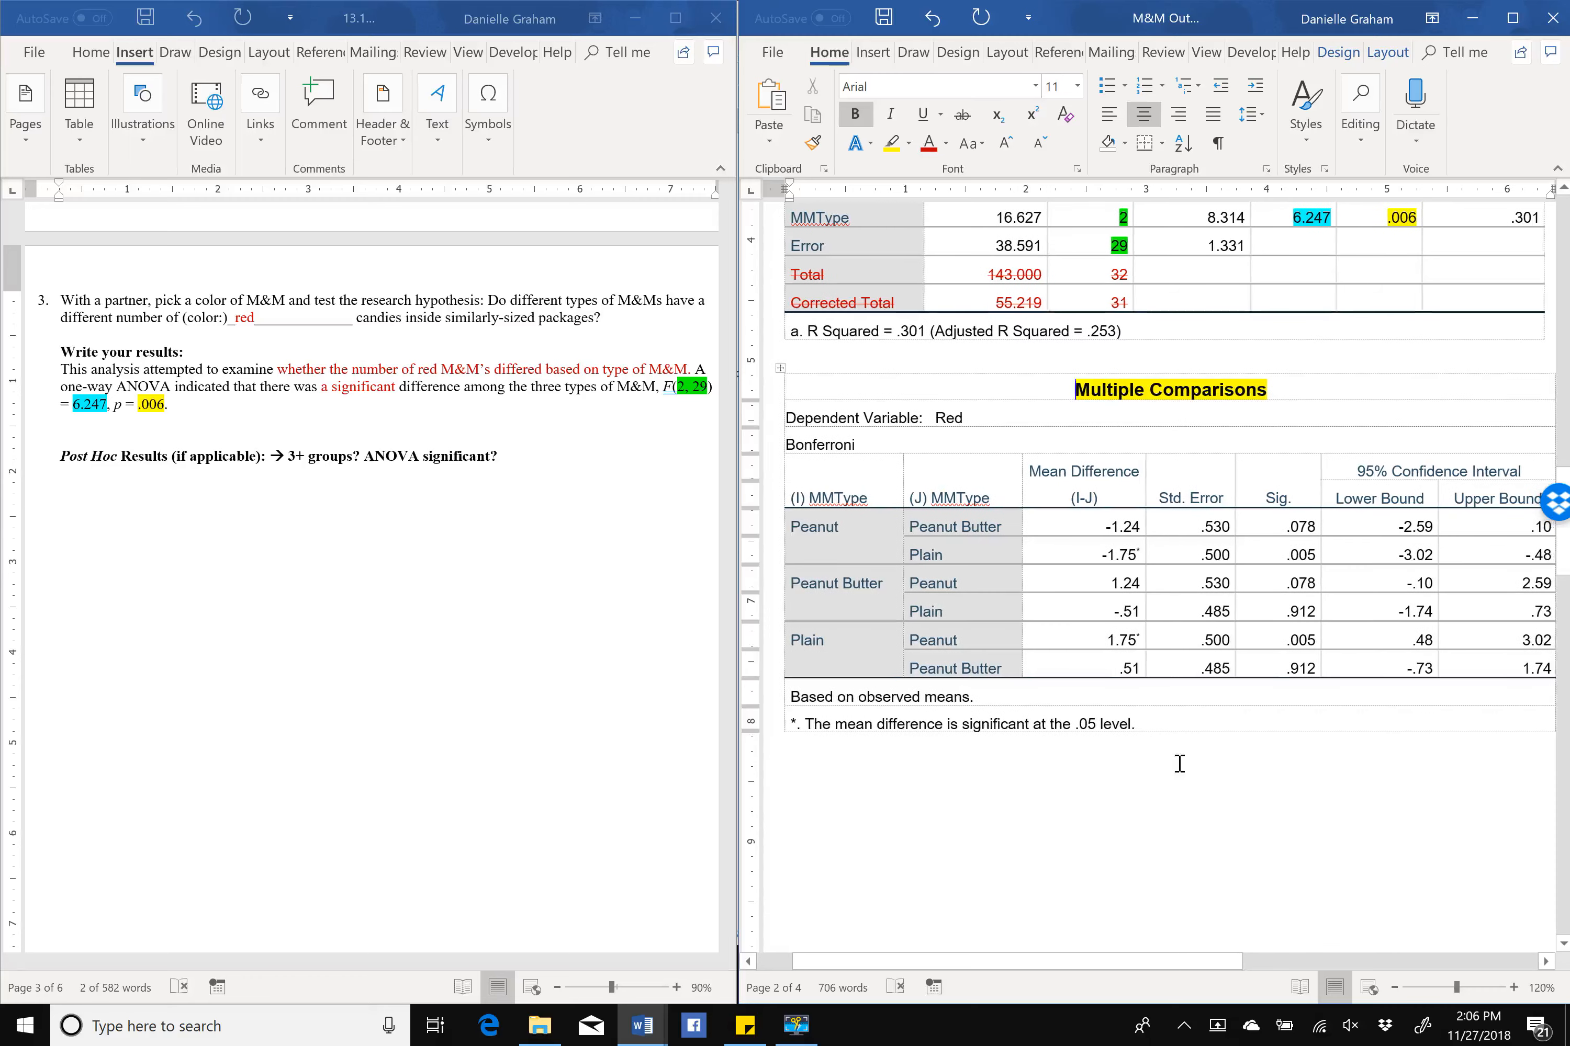
Color the Mean Difference, Std. Error and 95% Confidence Interval columns of the Multiple Comparisons table red.
scroll(1179, 763, "down", 1)
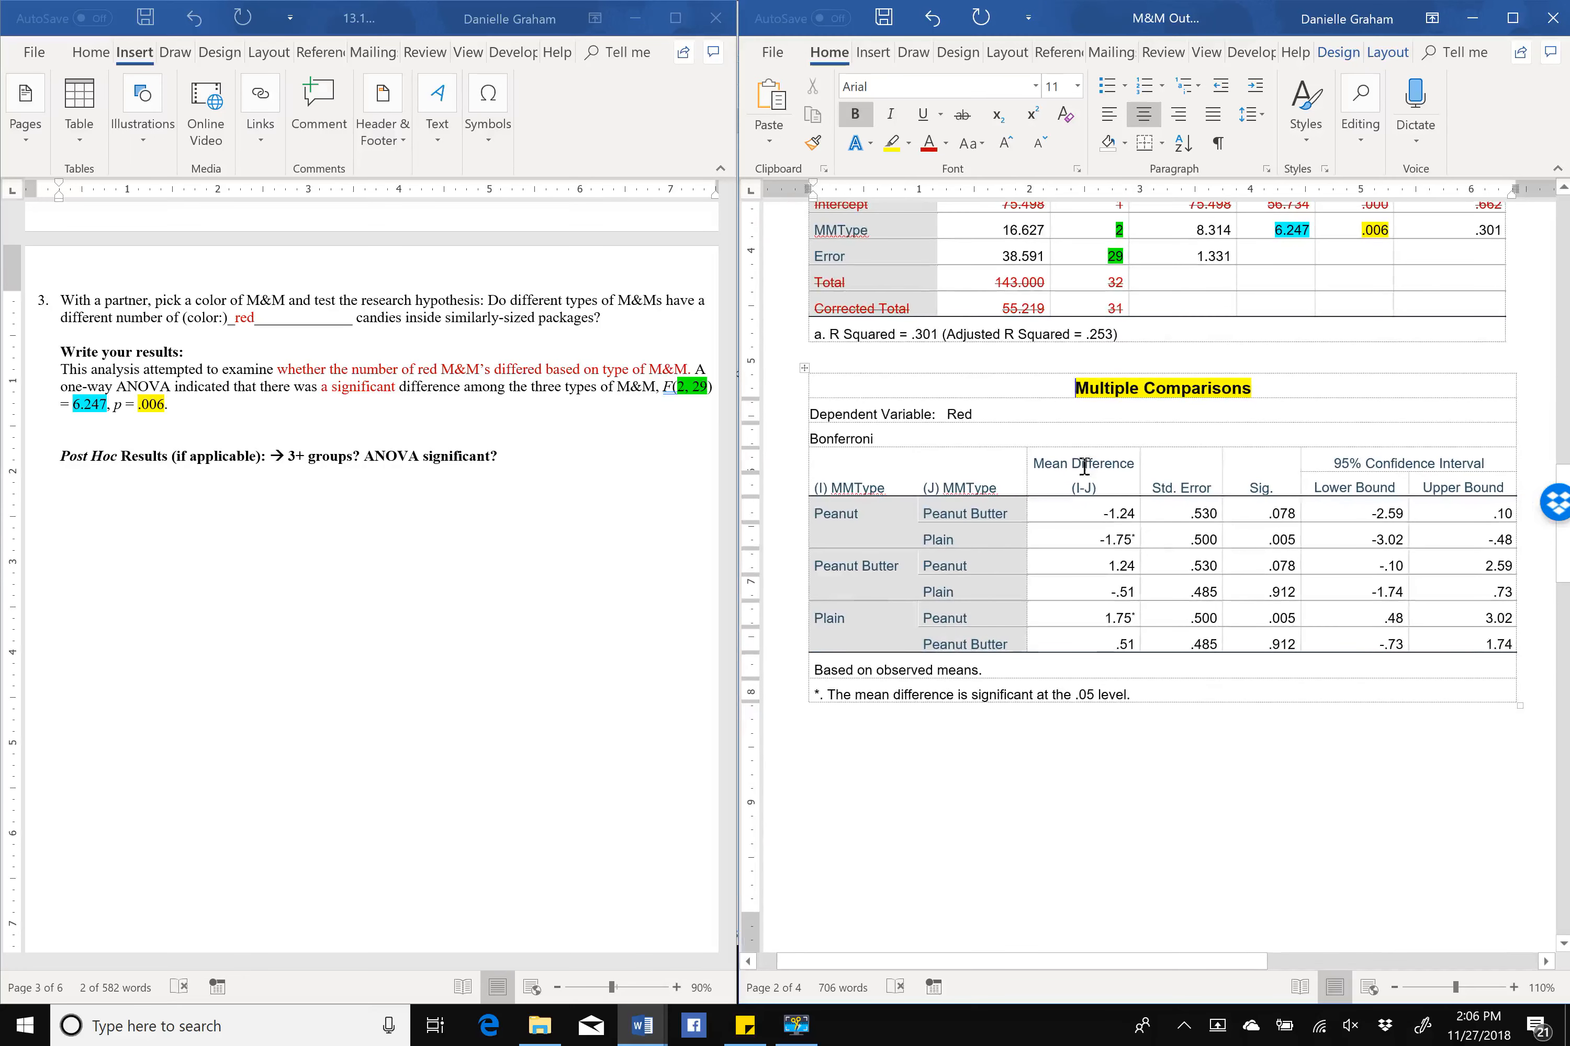
mouse_move(1086, 466)
left_mouse_down()
mouse_move(1124, 587)
mouse_move(1122, 636)
left_mouse_up()
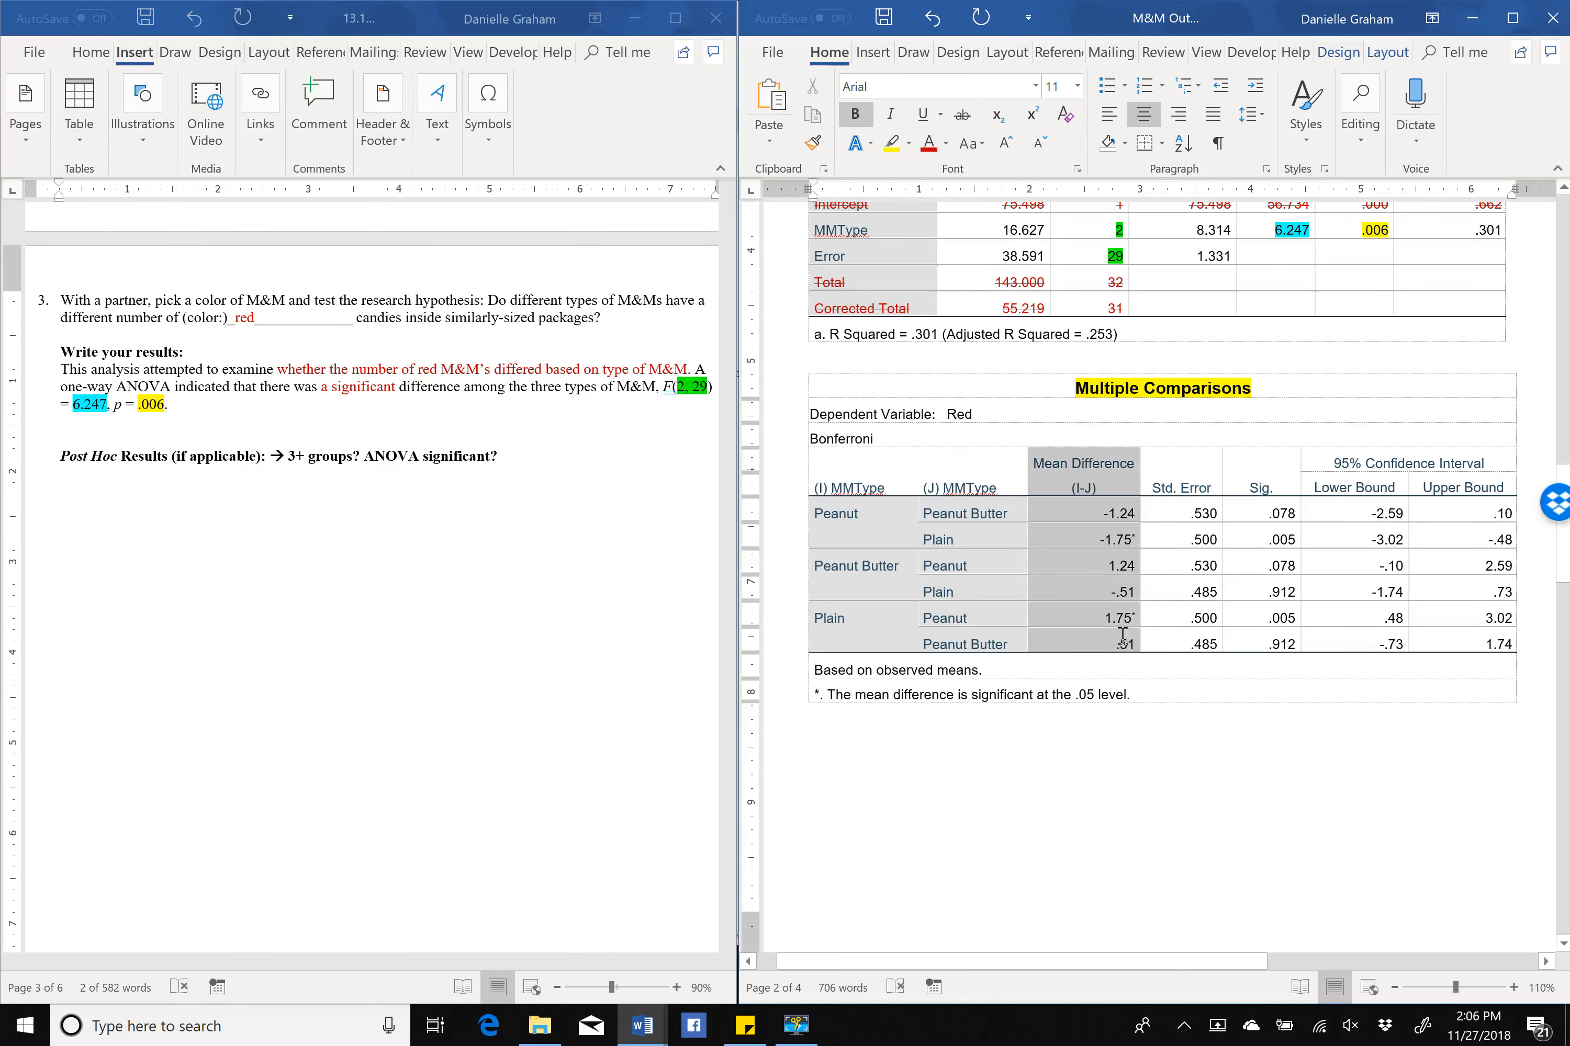
left_click(928, 144)
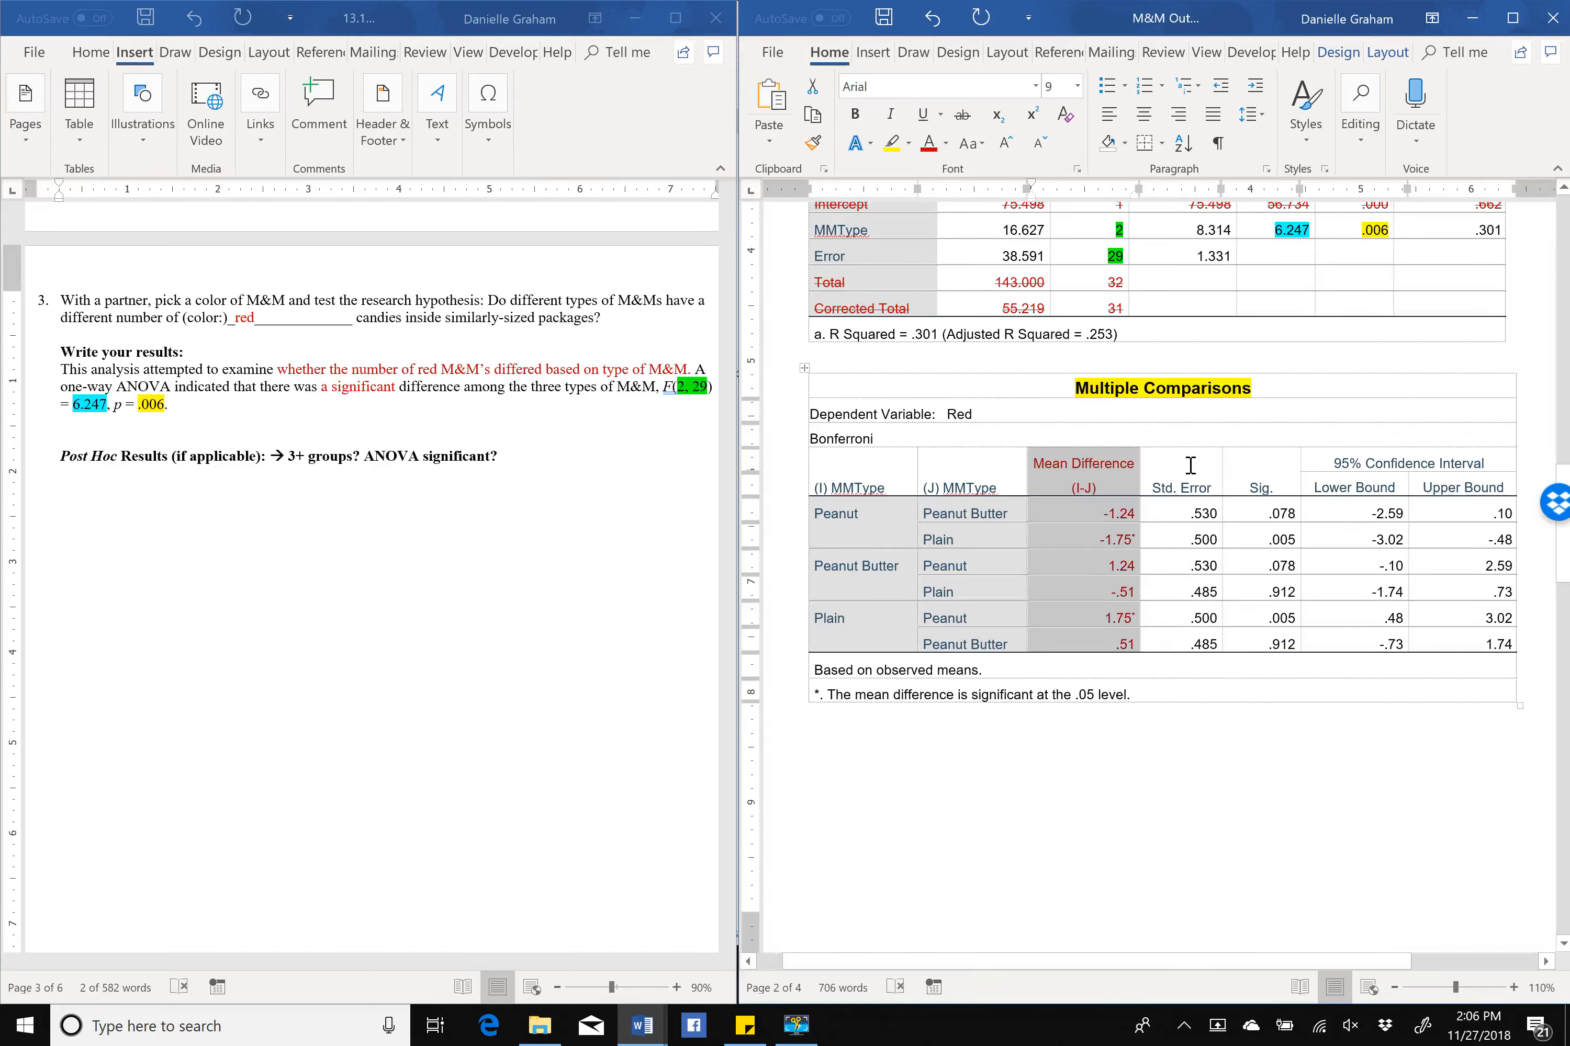
left_click_drag(1191, 464, 1202, 635)
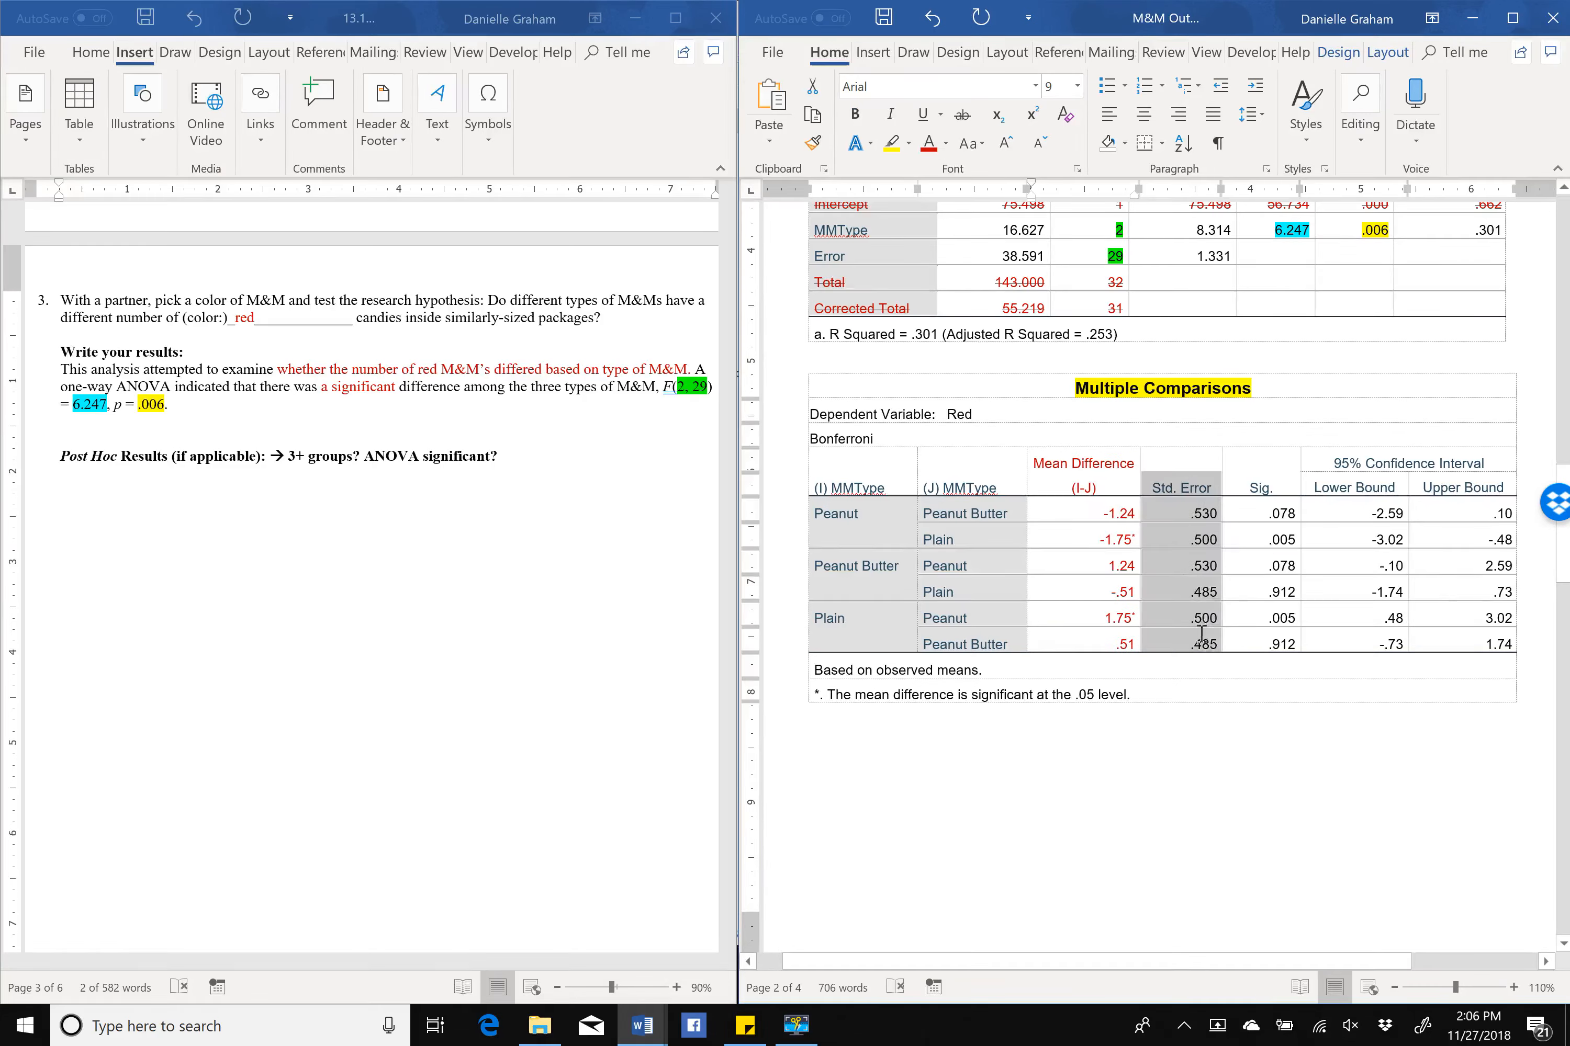
left_click(928, 143)
left_click_drag(1339, 465, 1444, 639)
left_click(928, 143)
left_click(1513, 774)
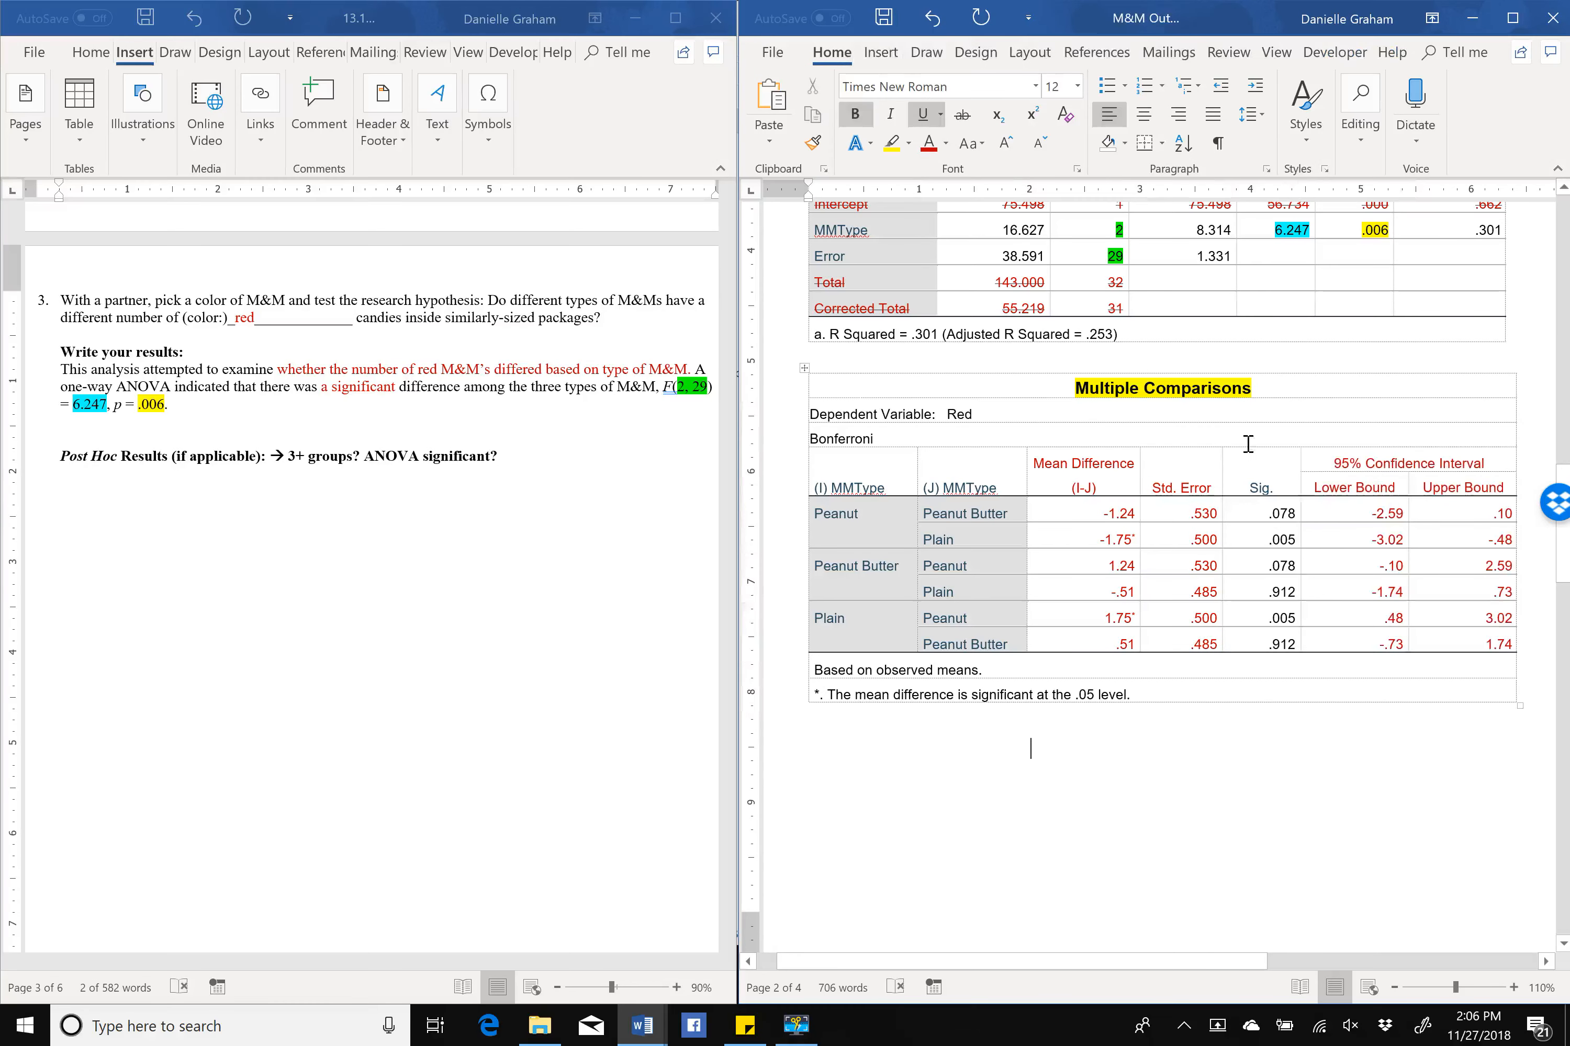
Add an outside border around the Sig. column of the Multiple Comparisons table.
left_click_drag(1249, 476, 1274, 637)
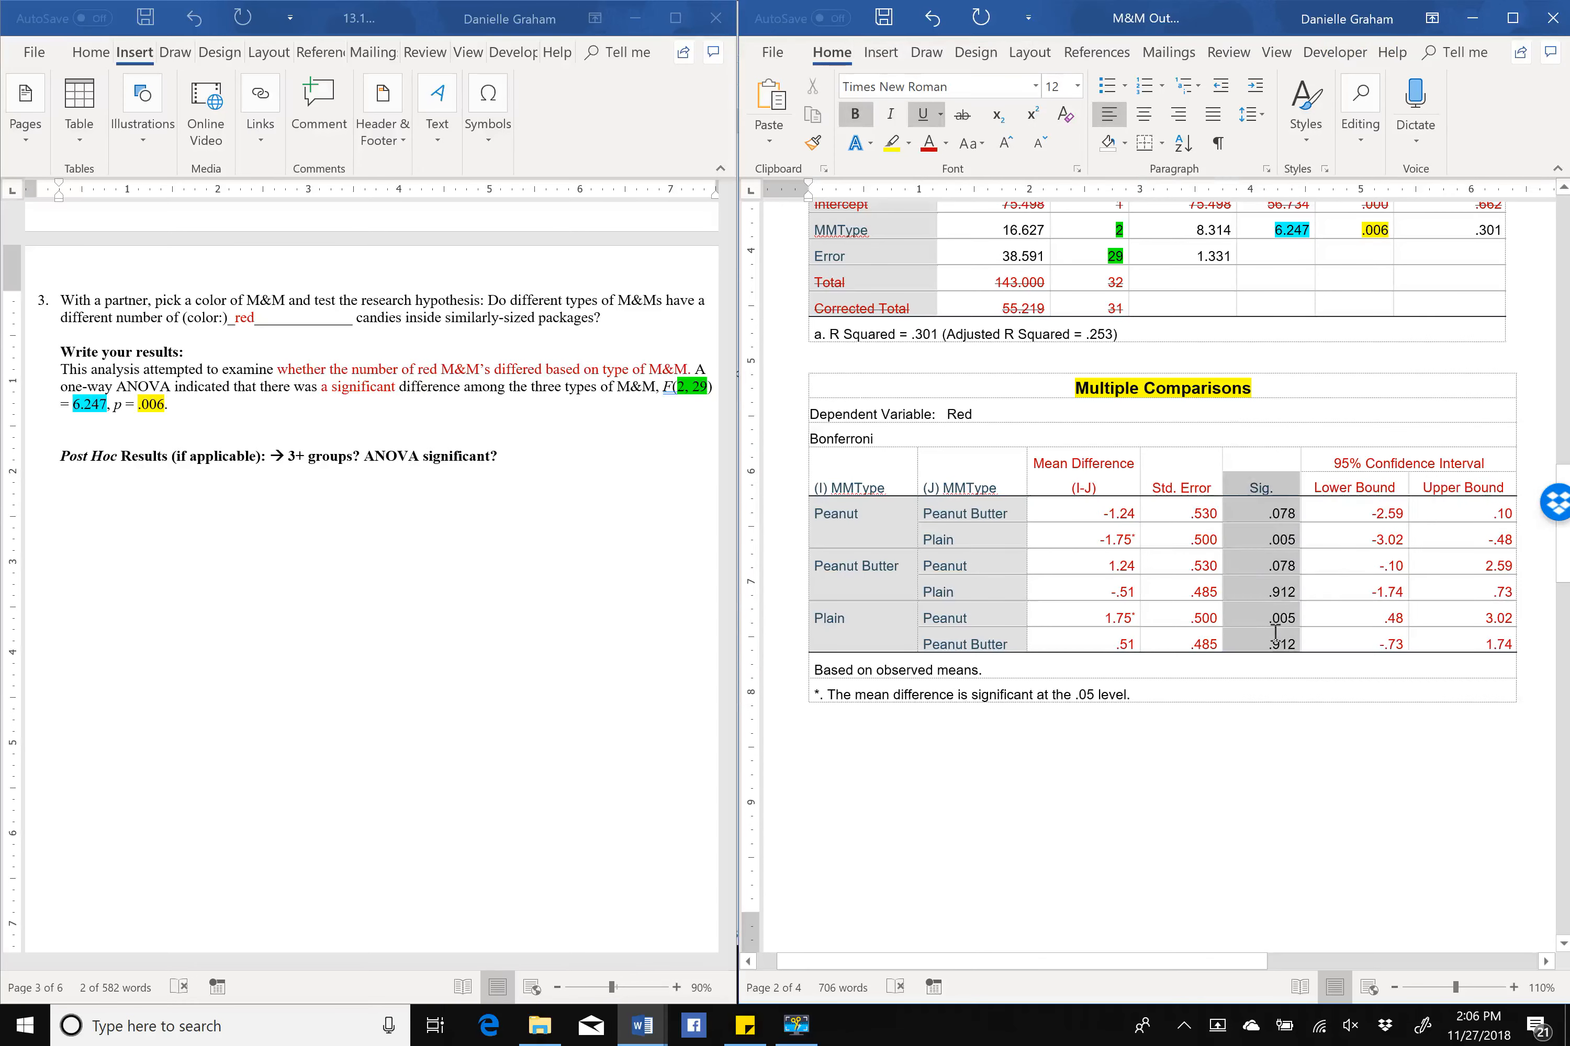
left_click(1161, 143)
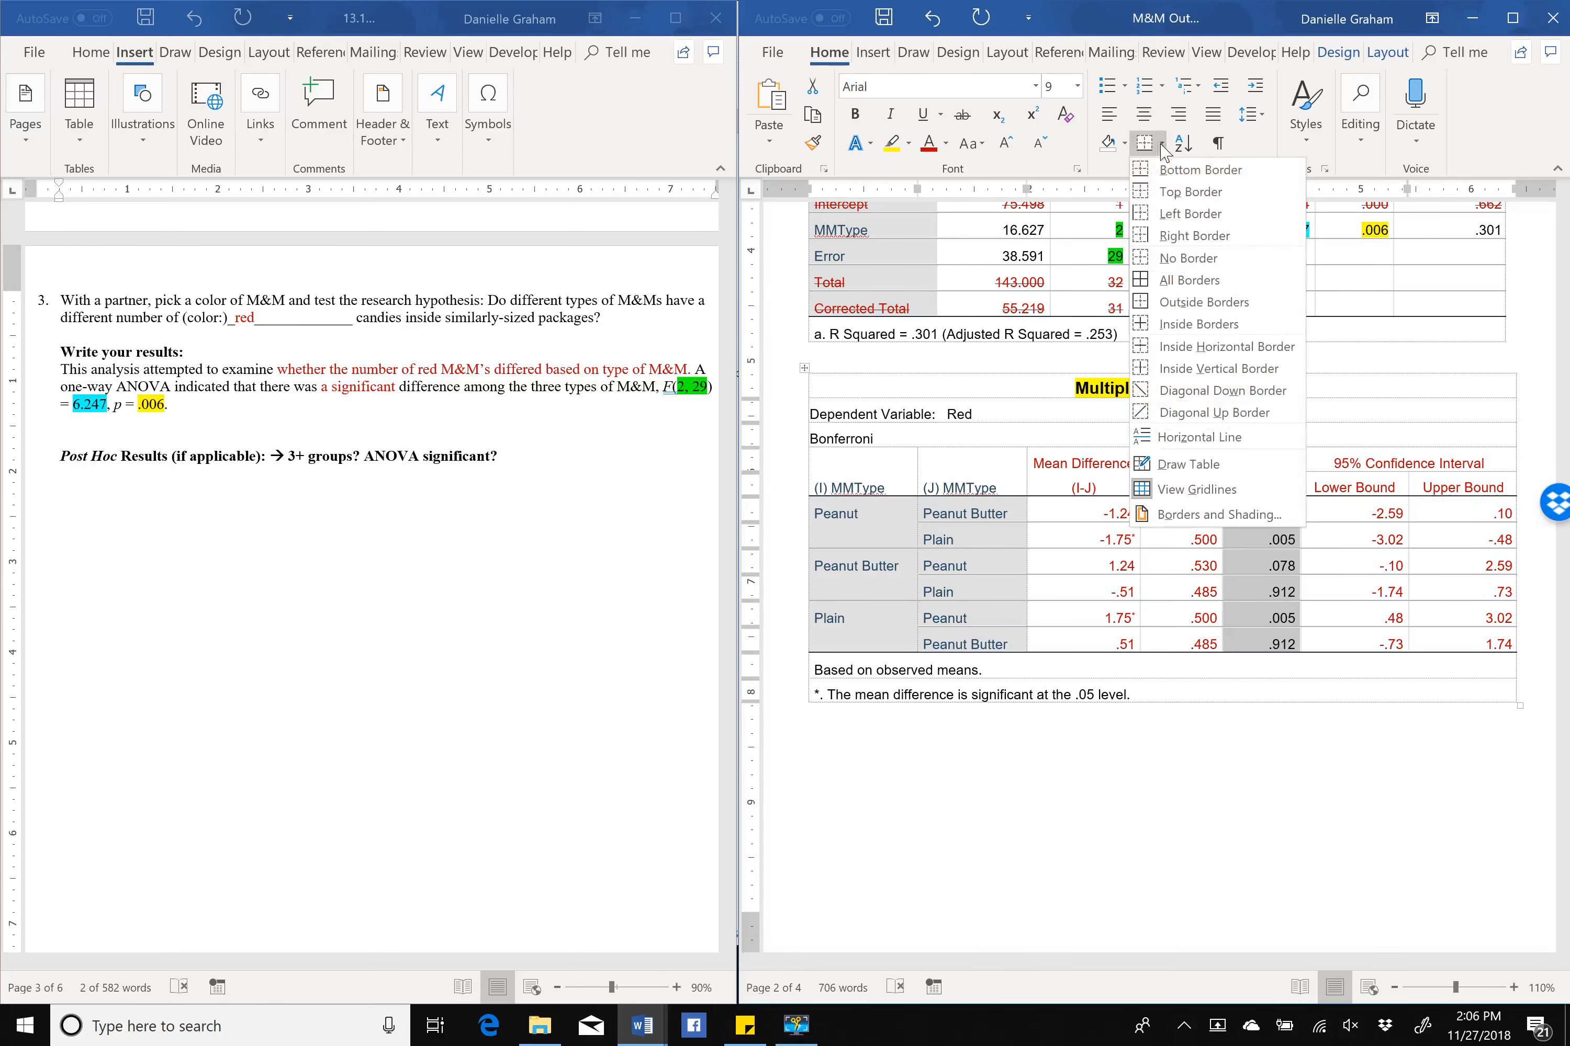
left_click(1179, 301)
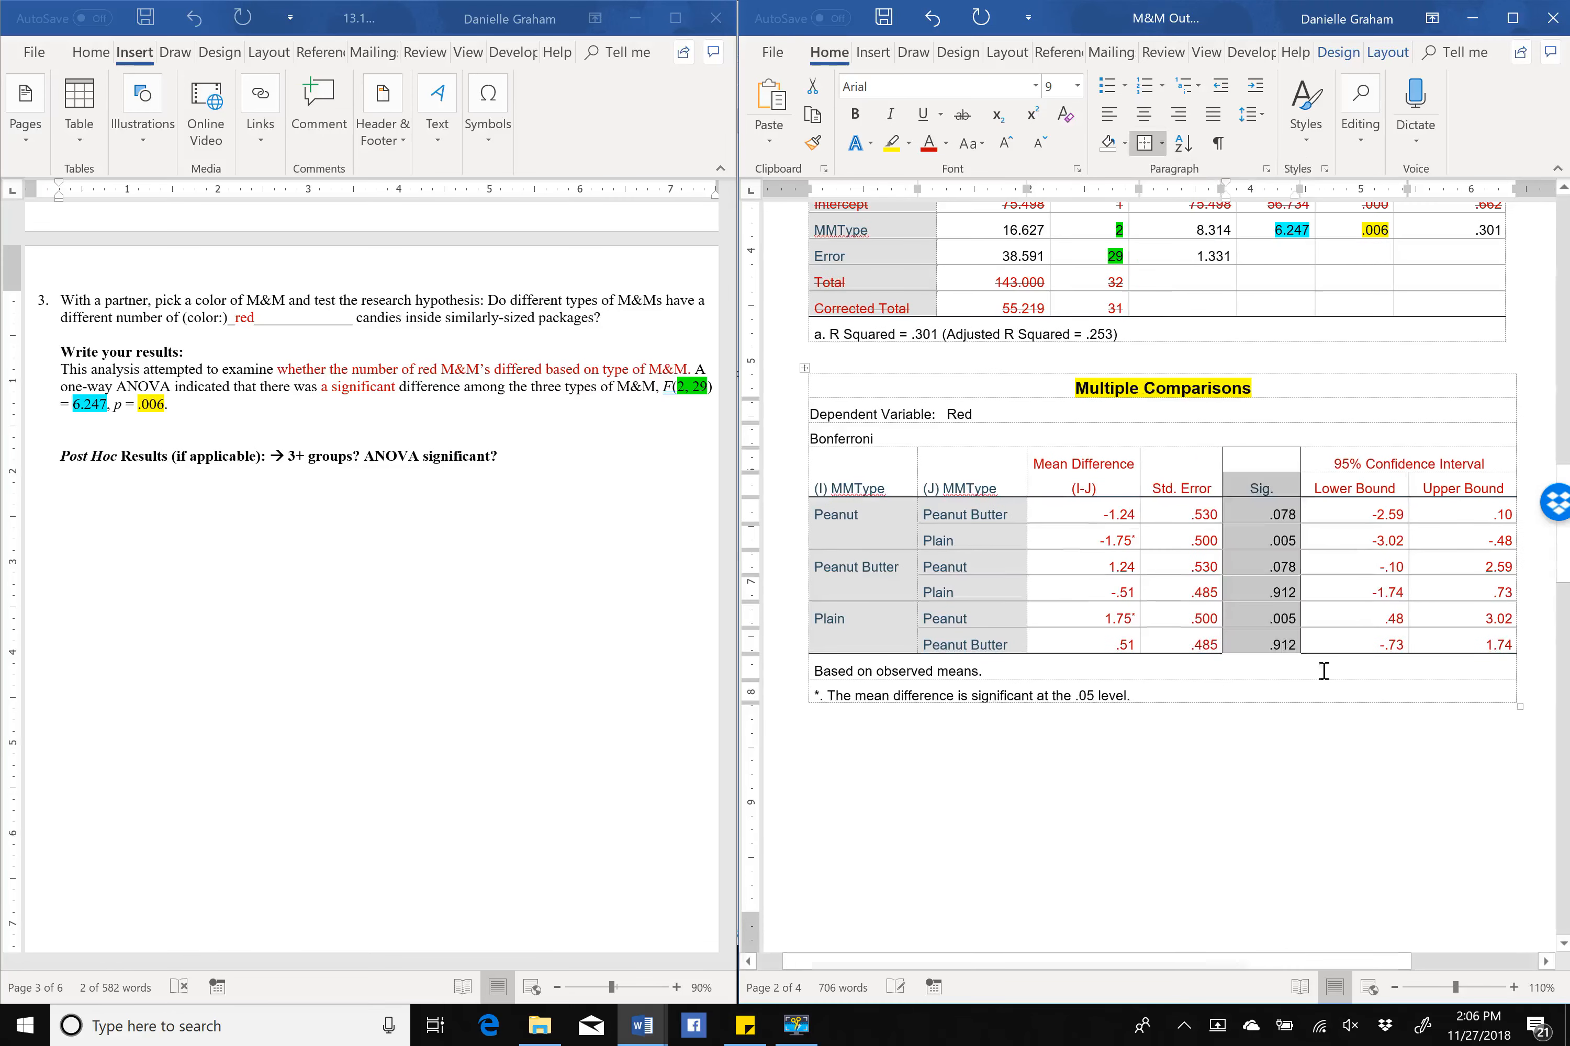
left_click(1379, 786)
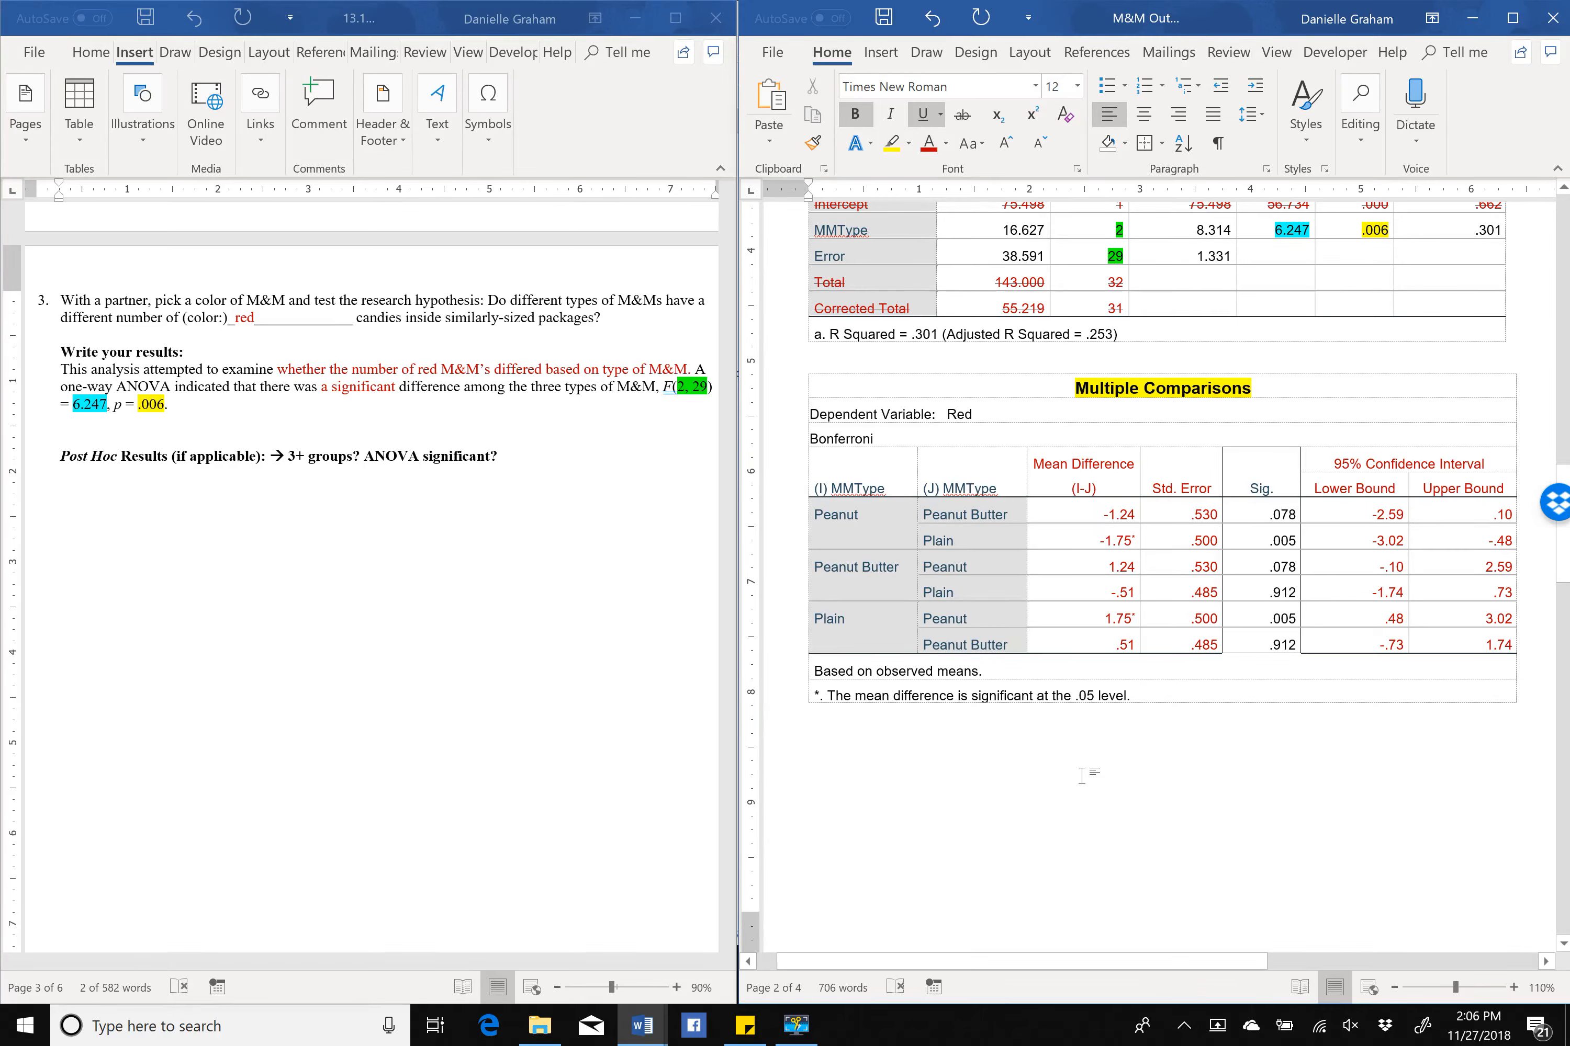
With a magenta pen, circle Peanut, draw an arrow to a circled Peanut Butter, underline Sig. and circle that row's .078.
left_click(926, 52)
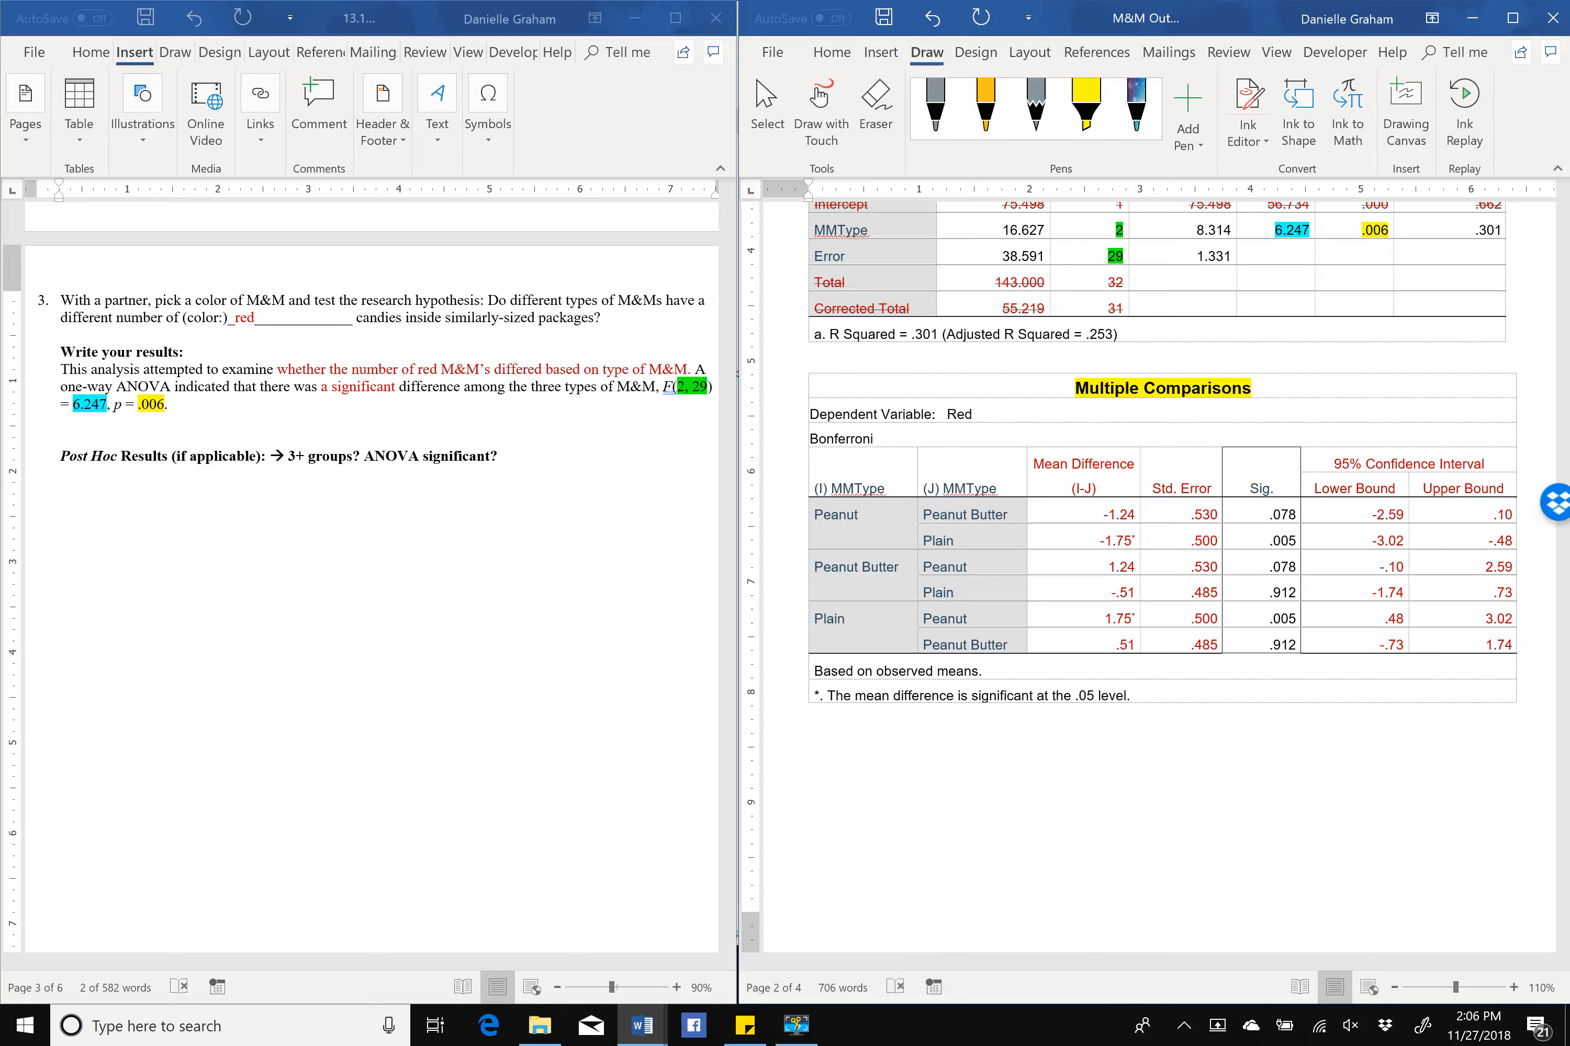
left_click(935, 108)
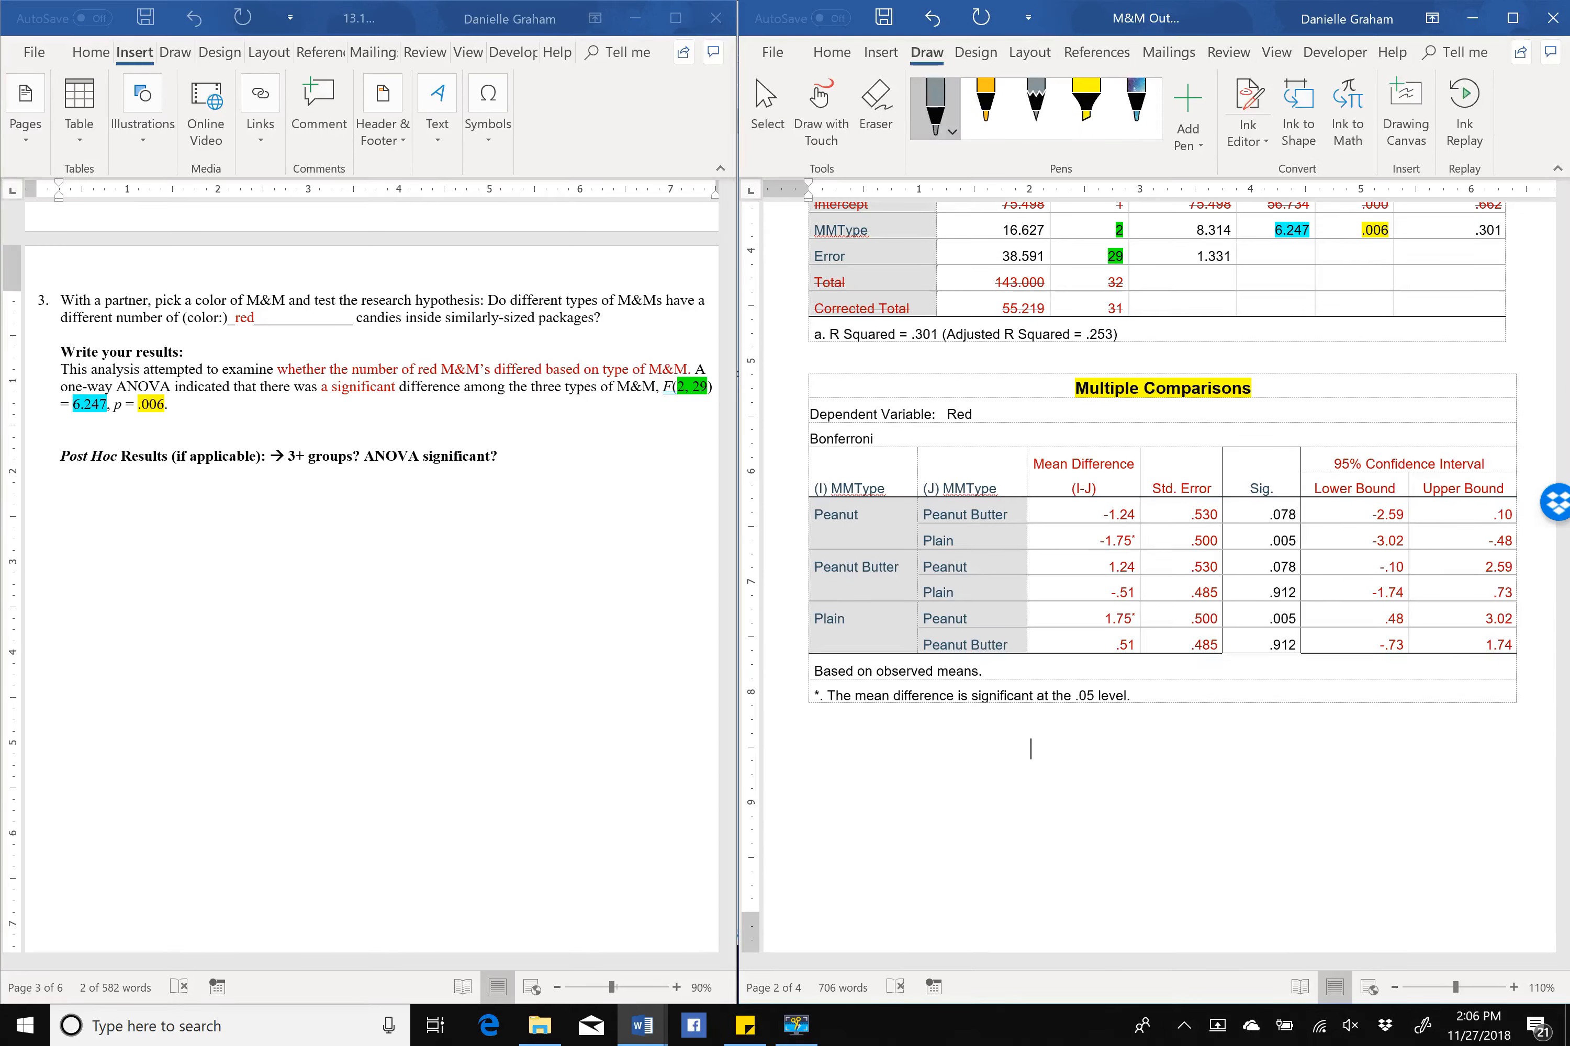
left_click(952, 132)
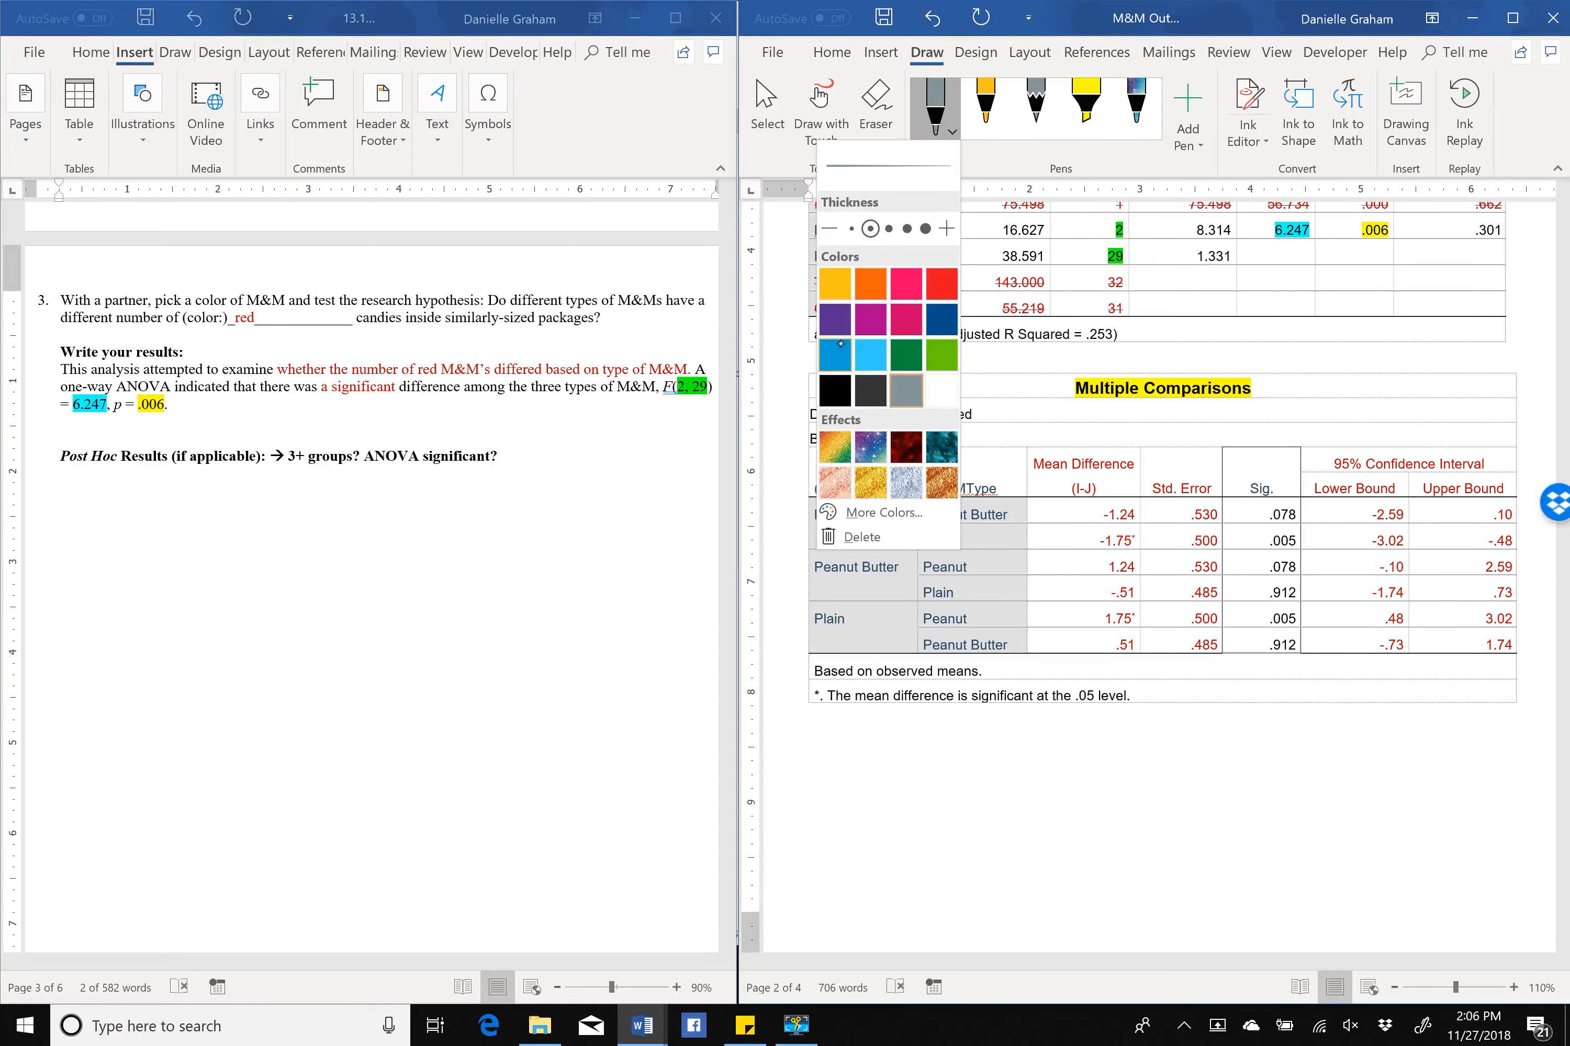
left_click(870, 319)
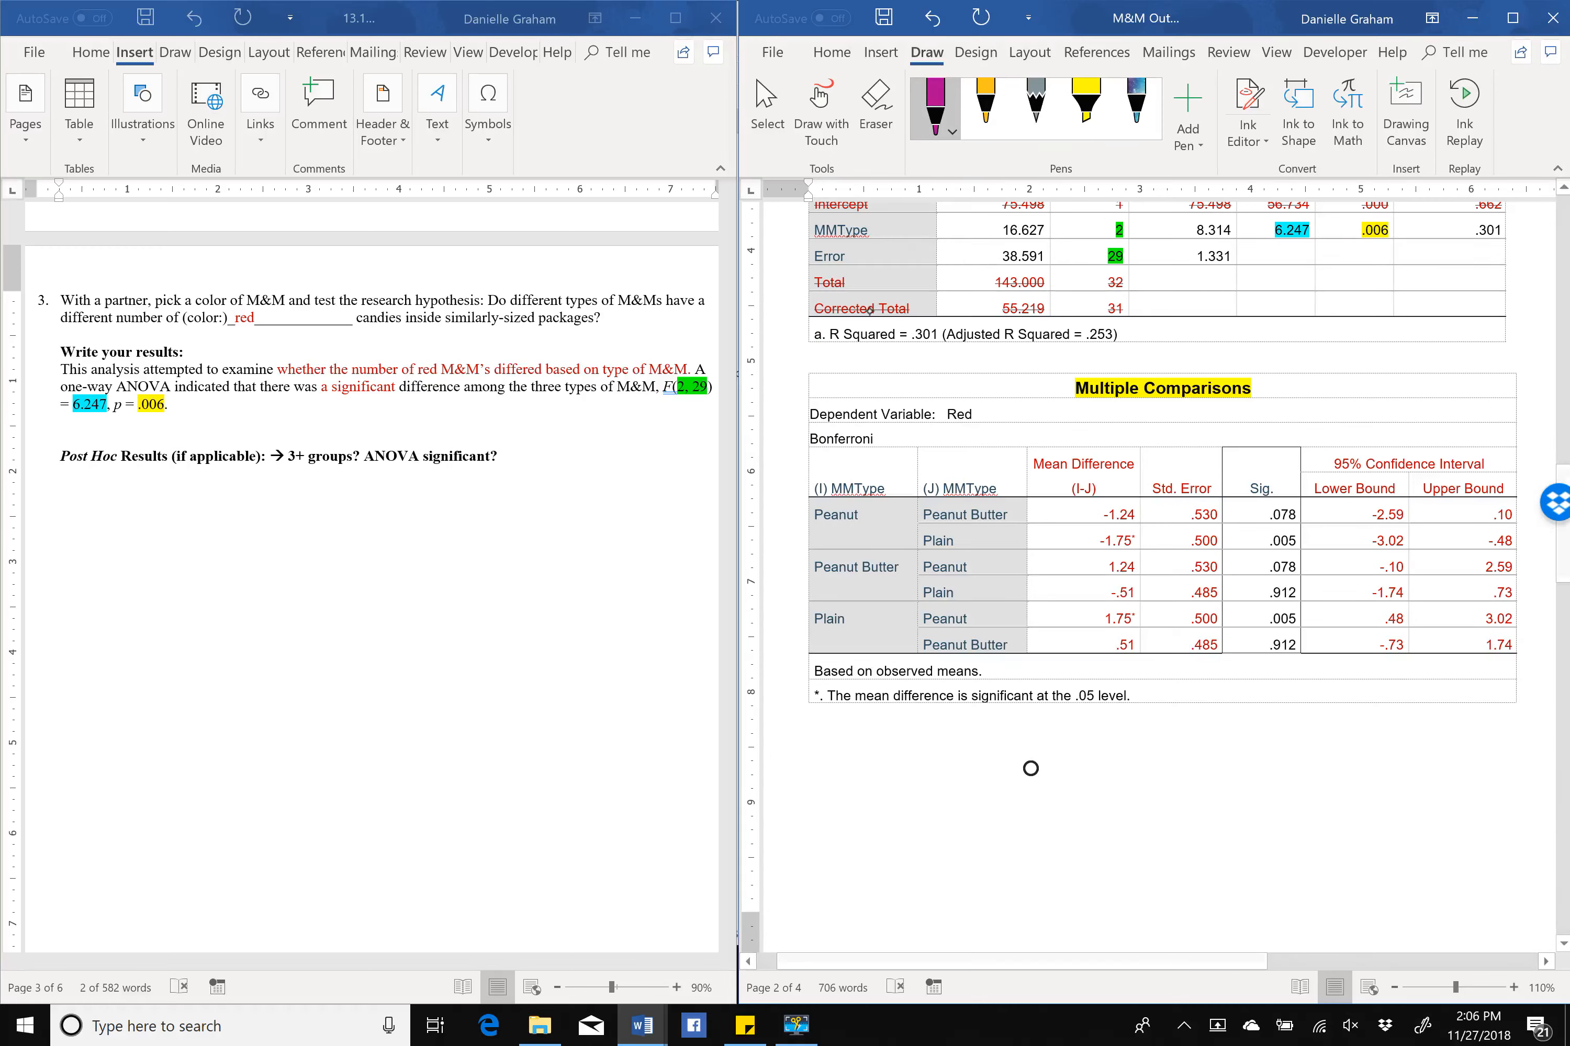
mouse_move(846, 502)
left_mouse_down()
mouse_move(798, 520)
mouse_move(959, 498)
mouse_move(946, 527)
mouse_move(1011, 507)
mouse_move(987, 498)
left_mouse_up()
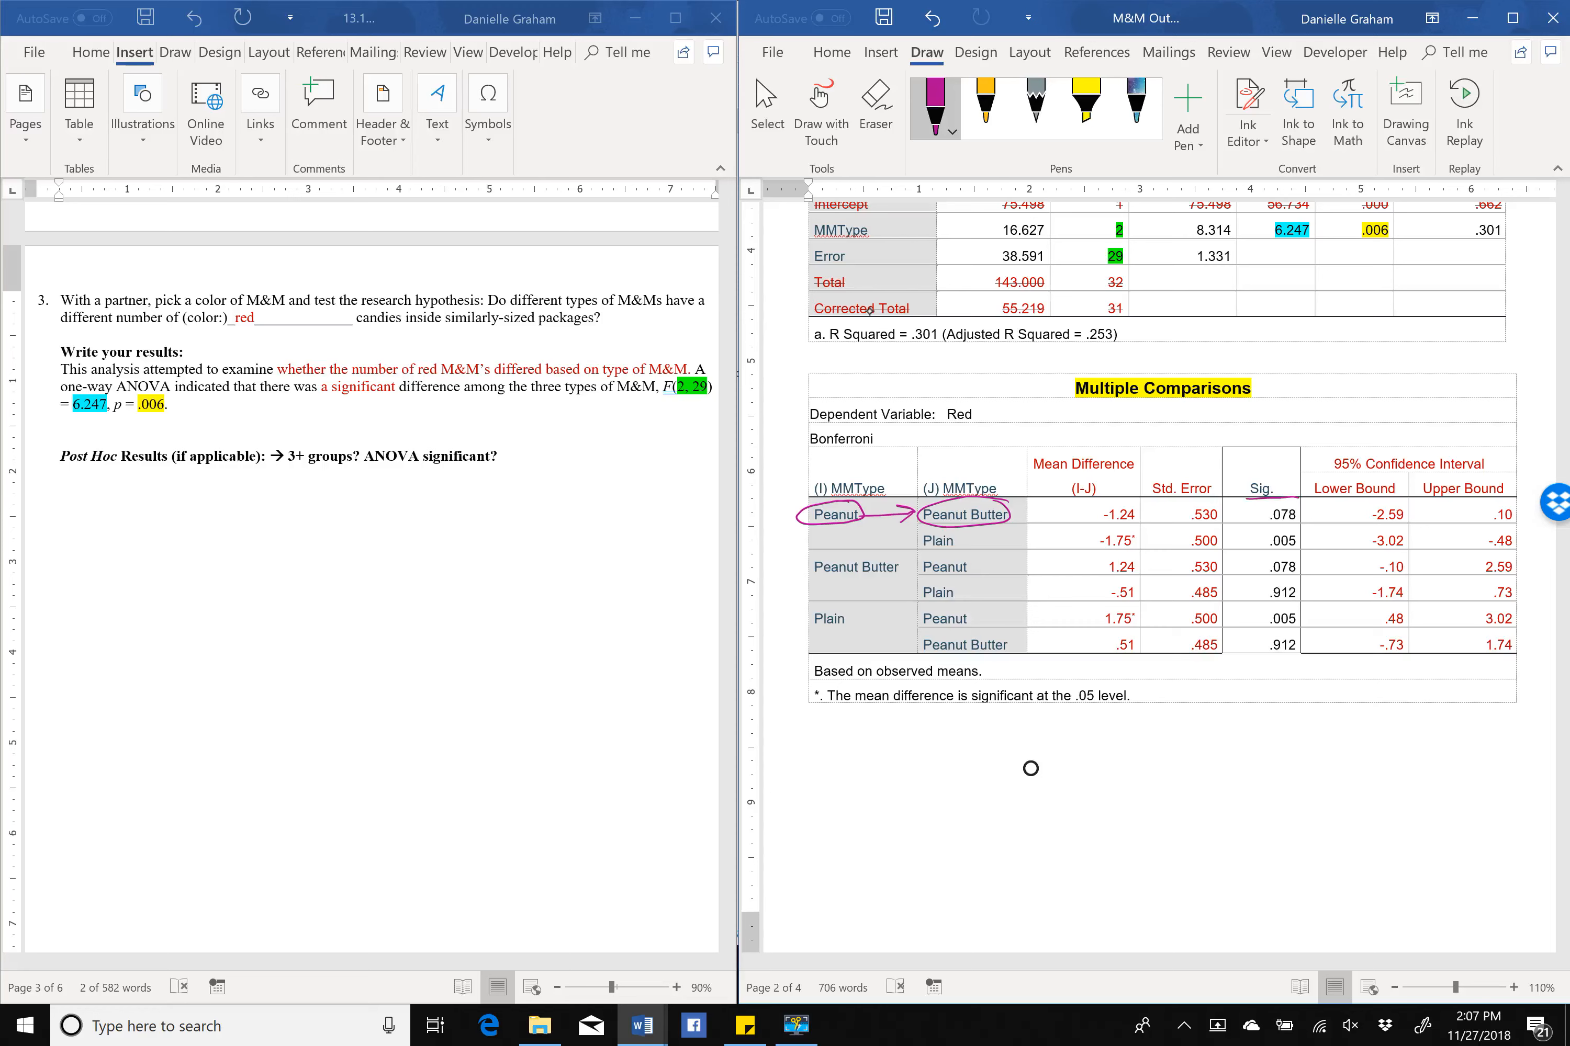
mouse_move(1250, 500)
left_mouse_down()
mouse_move(1222, 518)
mouse_move(1303, 523)
mouse_move(1305, 504)
mouse_move(1266, 498)
left_mouse_up()
left_click_drag(1303, 520, 1229, 527)
Handwrite "Peanut vs PB not sig .078" in magenta below the Multiple Comparisons table.
mouse_move(814, 768)
left_mouse_down()
mouse_move(835, 798)
mouse_move(835, 777)
mouse_move(894, 768)
mouse_move(903, 792)
mouse_move(887, 781)
mouse_move(875, 795)
mouse_move(948, 777)
mouse_move(991, 790)
left_mouse_up()
left_click(876, 114)
left_click(936, 108)
mouse_move(978, 771)
left_mouse_down()
mouse_move(1004, 763)
mouse_move(1053, 798)
mouse_move(1119, 803)
mouse_move(1120, 786)
mouse_move(1151, 799)
left_mouse_up()
left_click_drag(1141, 758, 1149, 800)
mouse_move(1238, 765)
left_mouse_down()
mouse_move(1237, 793)
mouse_move(1259, 788)
left_mouse_up()
mouse_move(1273, 767)
left_mouse_down()
mouse_move(1265, 786)
mouse_move(1269, 762)
left_mouse_up()
mouse_move(1291, 743)
left_mouse_down()
mouse_move(1290, 784)
mouse_move(1301, 765)
mouse_move(1382, 816)
mouse_move(1355, 818)
mouse_move(1455, 767)
mouse_move(1450, 747)
left_mouse_up()
mouse_move(1473, 745)
left_mouse_down()
mouse_move(1477, 786)
mouse_move(1509, 777)
mouse_move(1525, 735)
left_mouse_up()
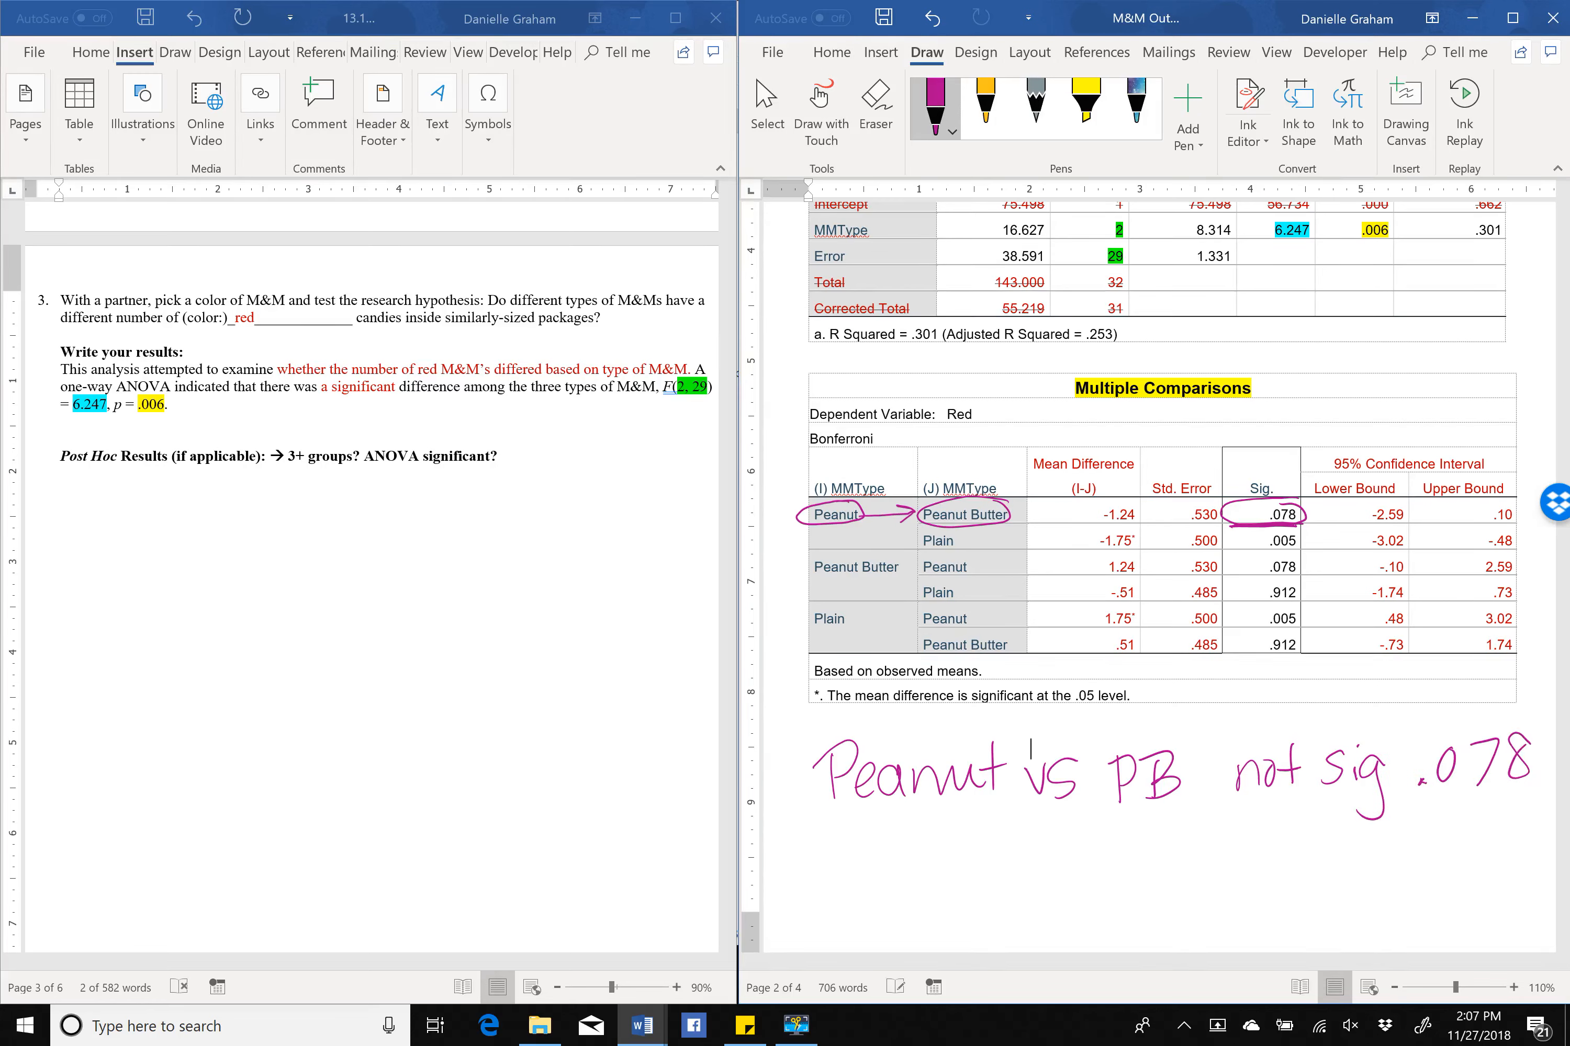
With an orange pen, circle Peanut, draw an arrow to a circled Plain, and circle that row's .005.
left_click(952, 130)
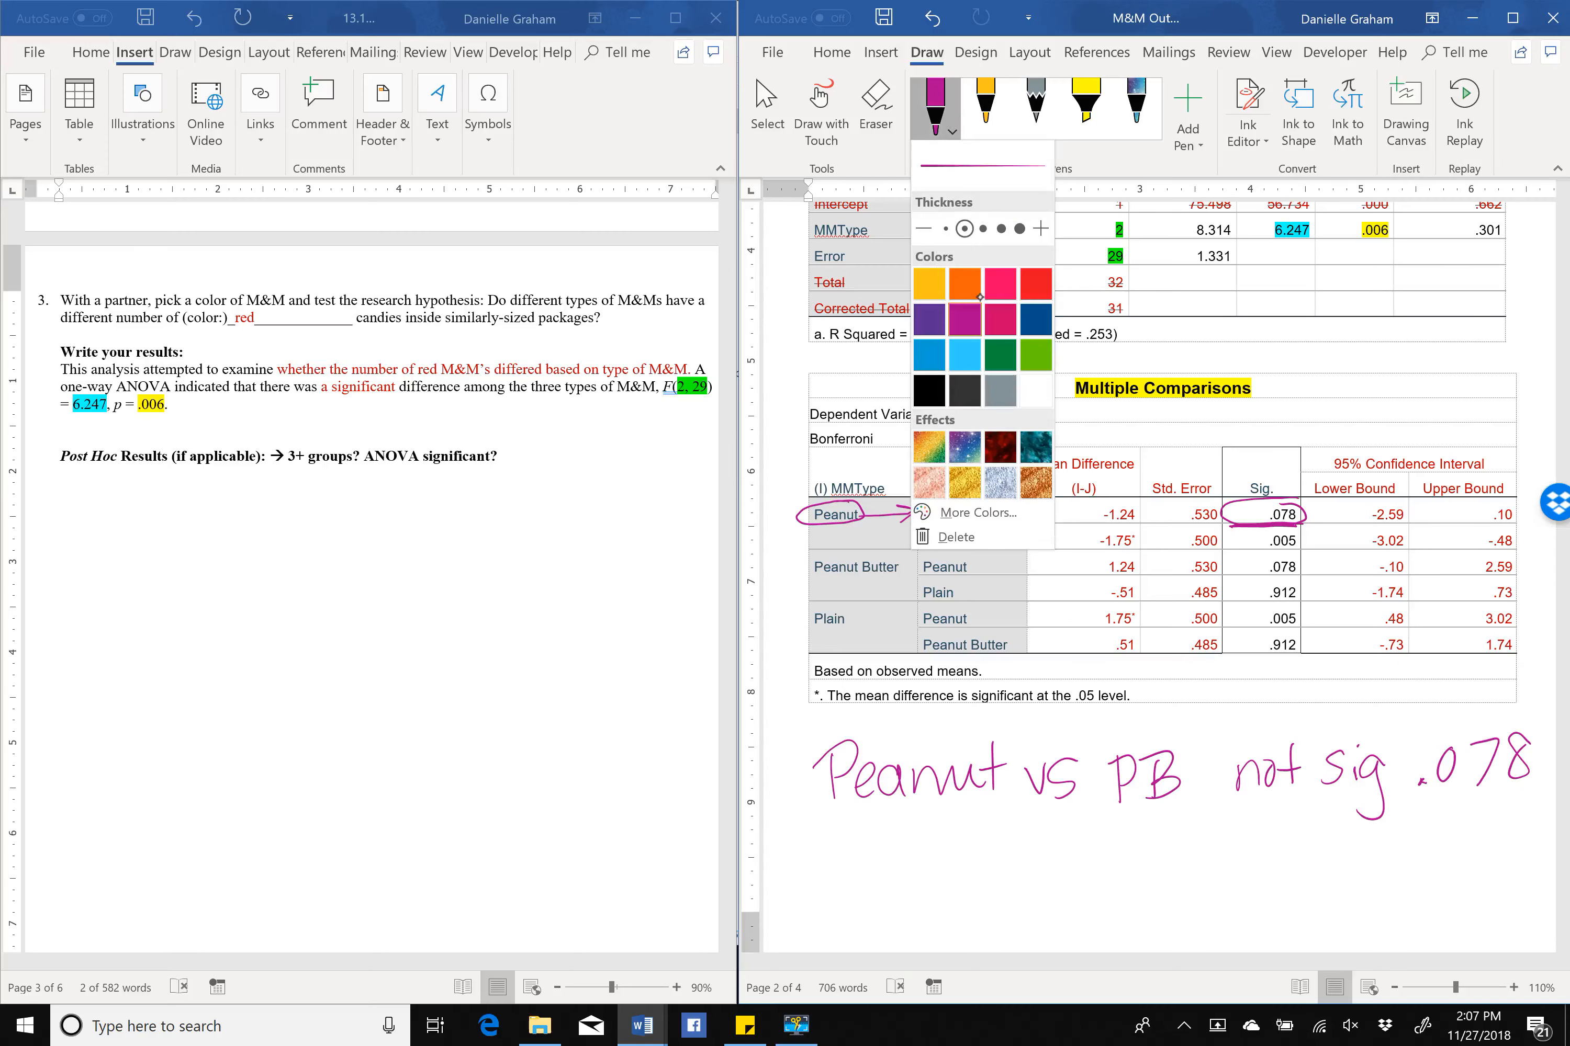
left_click(964, 284)
mouse_move(847, 503)
left_mouse_down()
mouse_move(894, 535)
mouse_move(967, 537)
left_mouse_up()
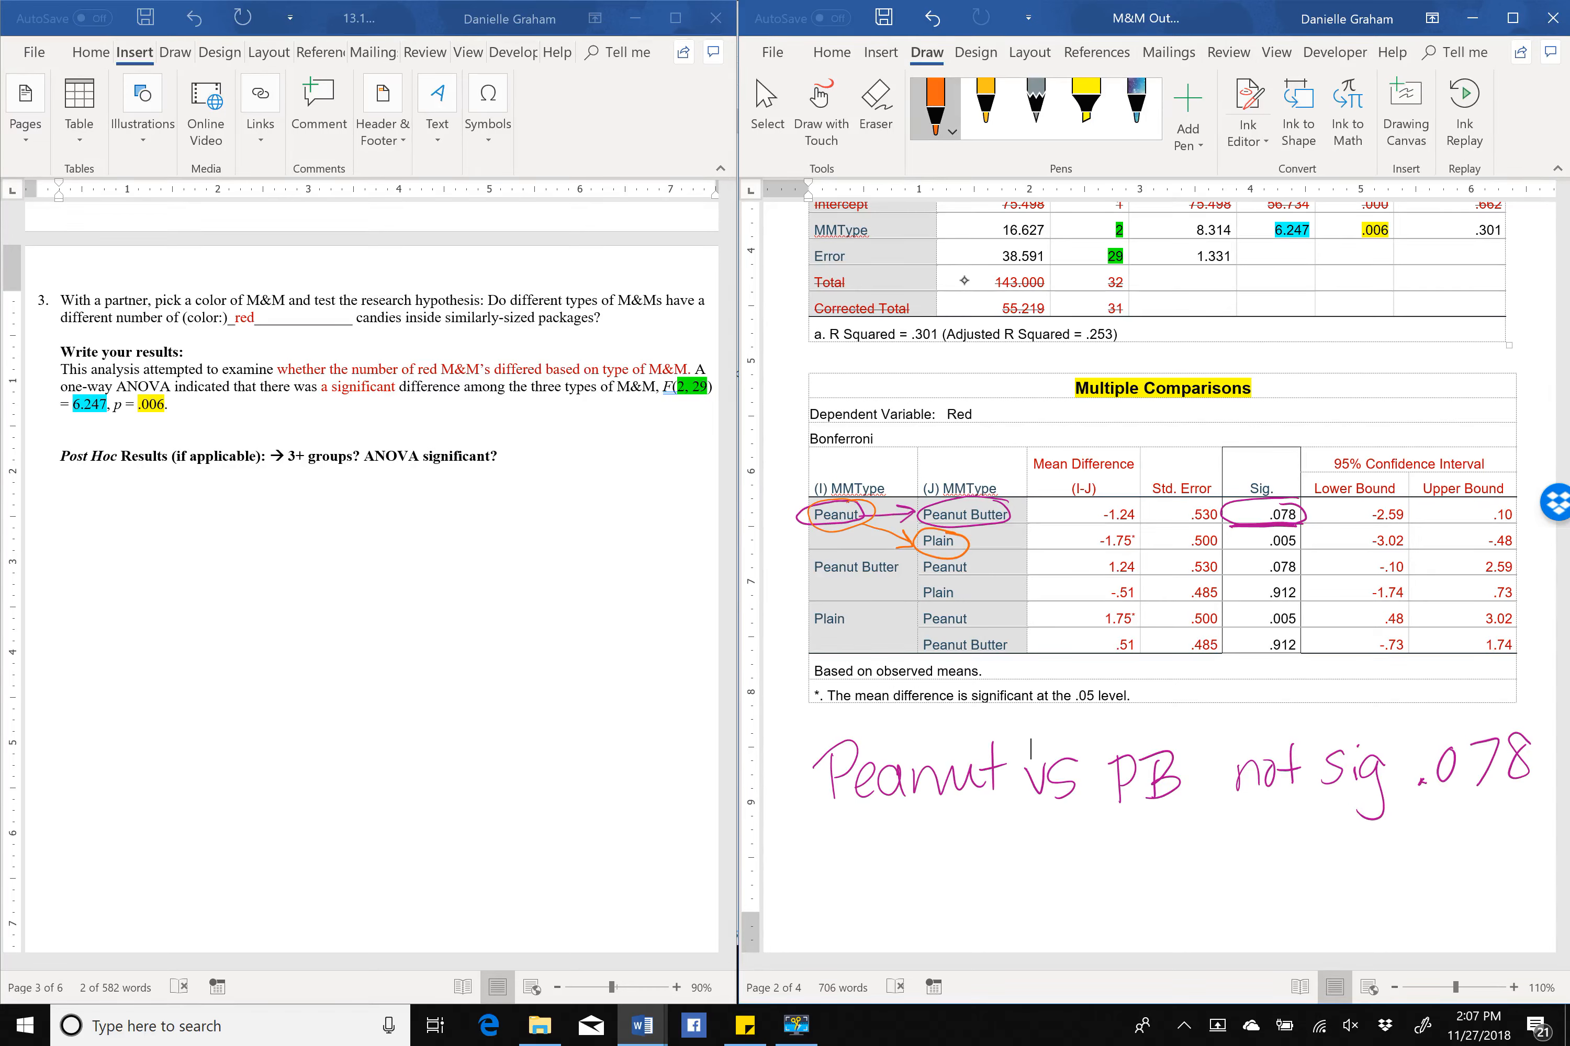
mouse_move(1265, 525)
left_mouse_down()
mouse_move(1256, 558)
mouse_move(1256, 522)
mouse_move(1309, 555)
left_mouse_up()
Handwrite "Peanut vs Plain is sig. .005" in orange under the magenta note, underlining "is".
mouse_move(809, 837)
left_mouse_down()
mouse_move(817, 881)
mouse_move(810, 858)
mouse_move(855, 876)
mouse_move(949, 875)
left_mouse_up()
mouse_move(936, 848)
left_mouse_down()
mouse_move(1051, 879)
mouse_move(1051, 855)
mouse_move(1075, 877)
mouse_move(1202, 854)
mouse_move(1192, 863)
left_mouse_up()
left_click(1096, 858)
left_click(1179, 821)
mouse_move(1163, 881)
left_mouse_down()
mouse_move(1321, 856)
mouse_move(1296, 887)
left_mouse_up()
mouse_move(1436, 818)
left_mouse_down()
mouse_move(1461, 815)
mouse_move(1481, 861)
left_mouse_up()
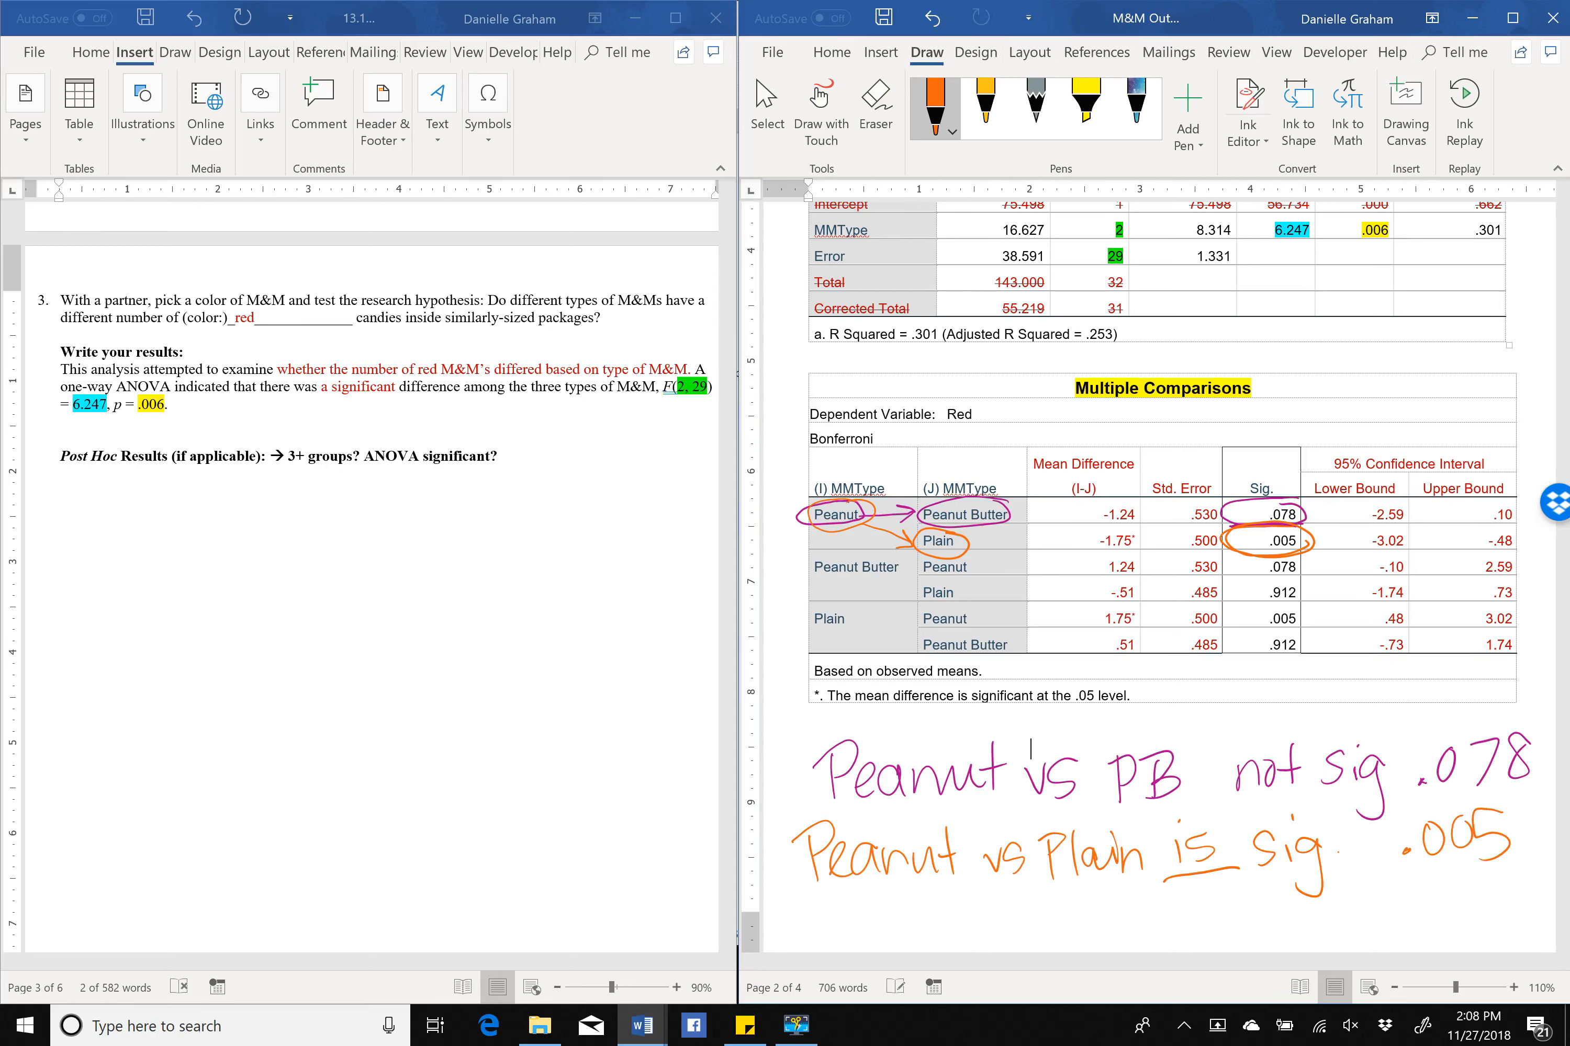
With the magenta pen, underline the Peanut Butter and Peanut labels and cross out that row's .078.
left_click(952, 131)
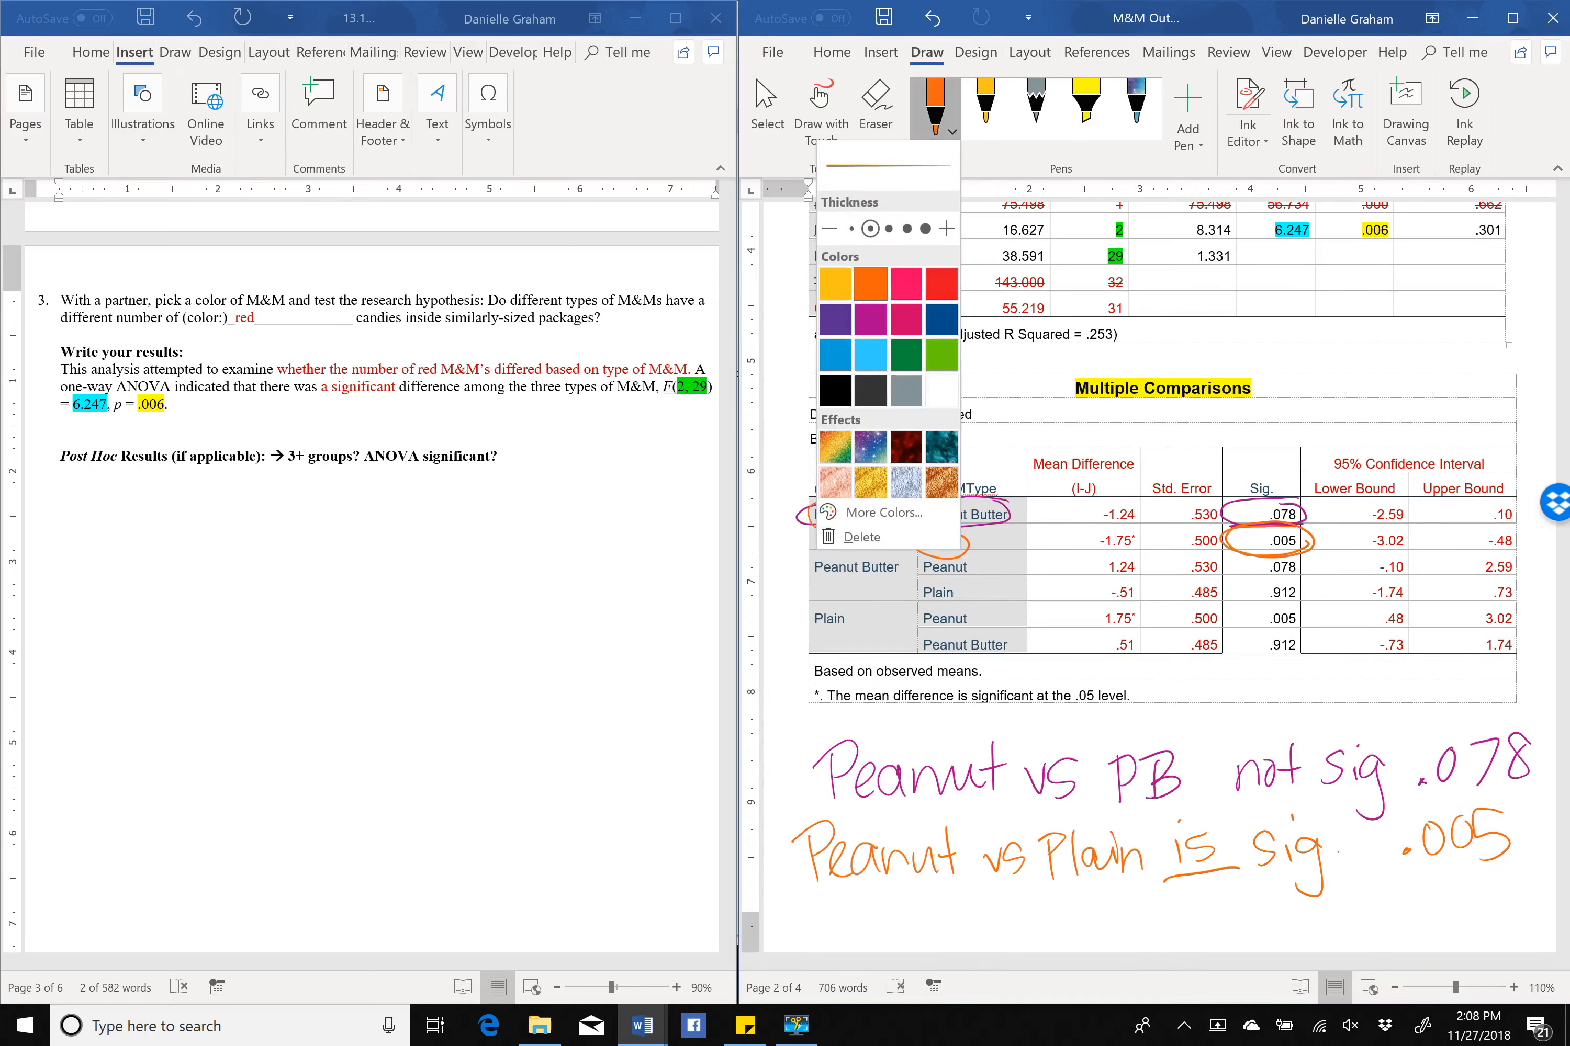
left_click(935, 102)
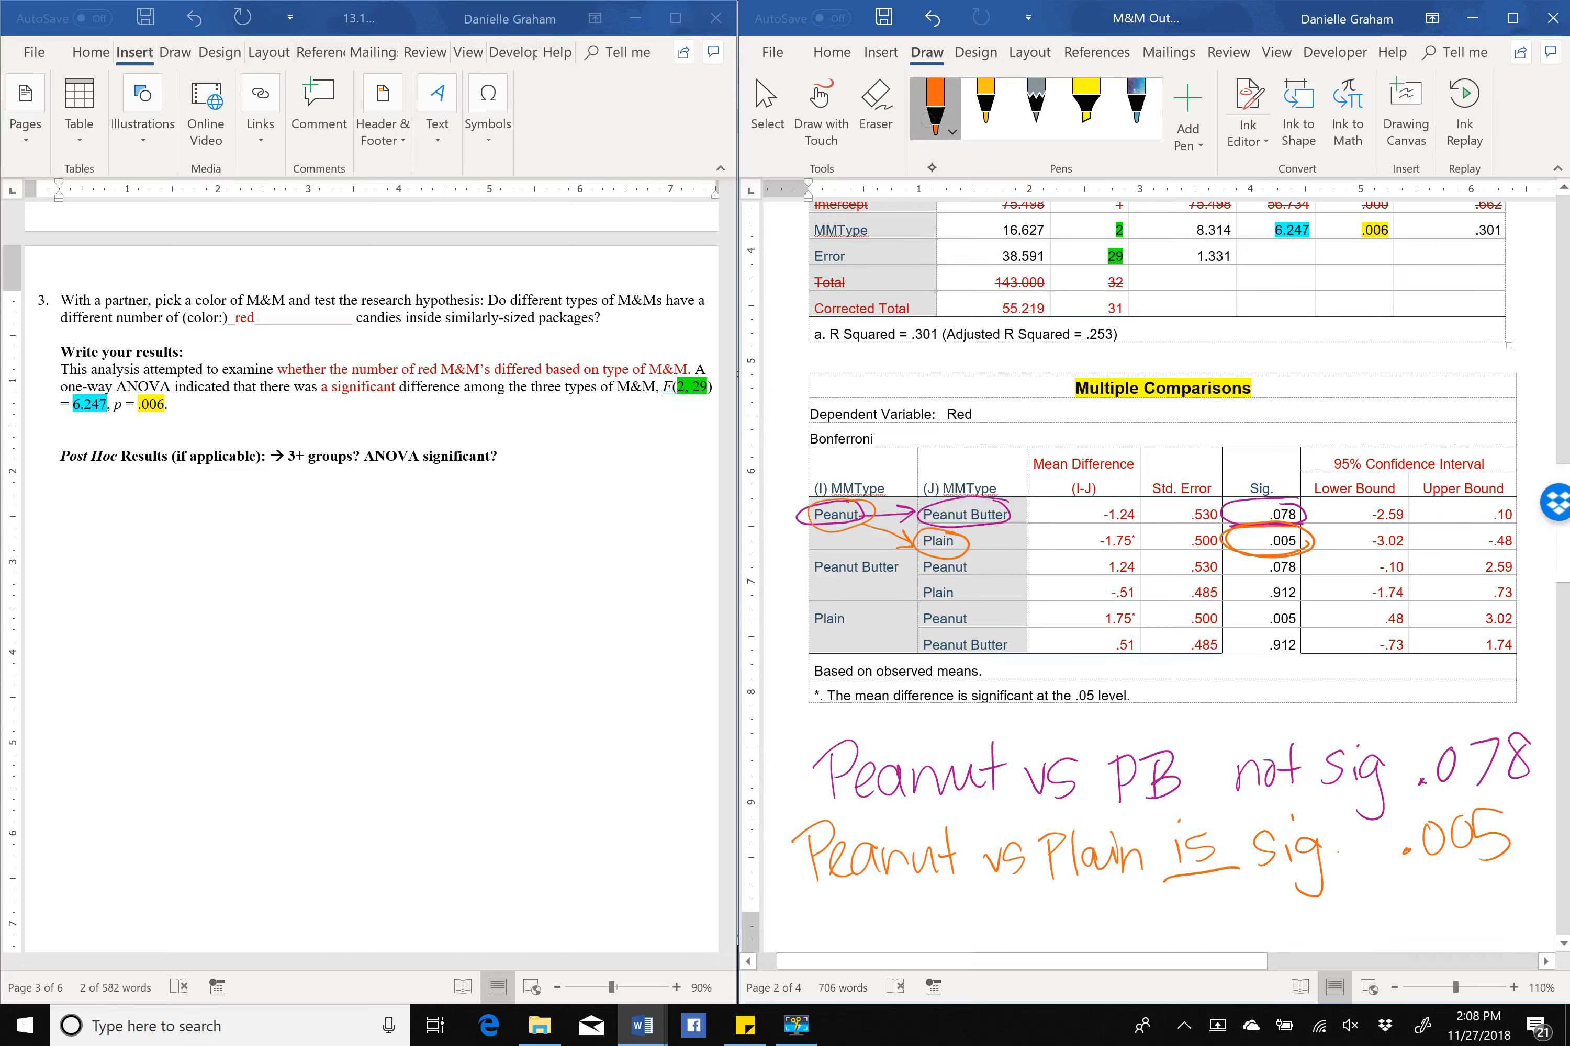
left_click(953, 131)
left_click(967, 318)
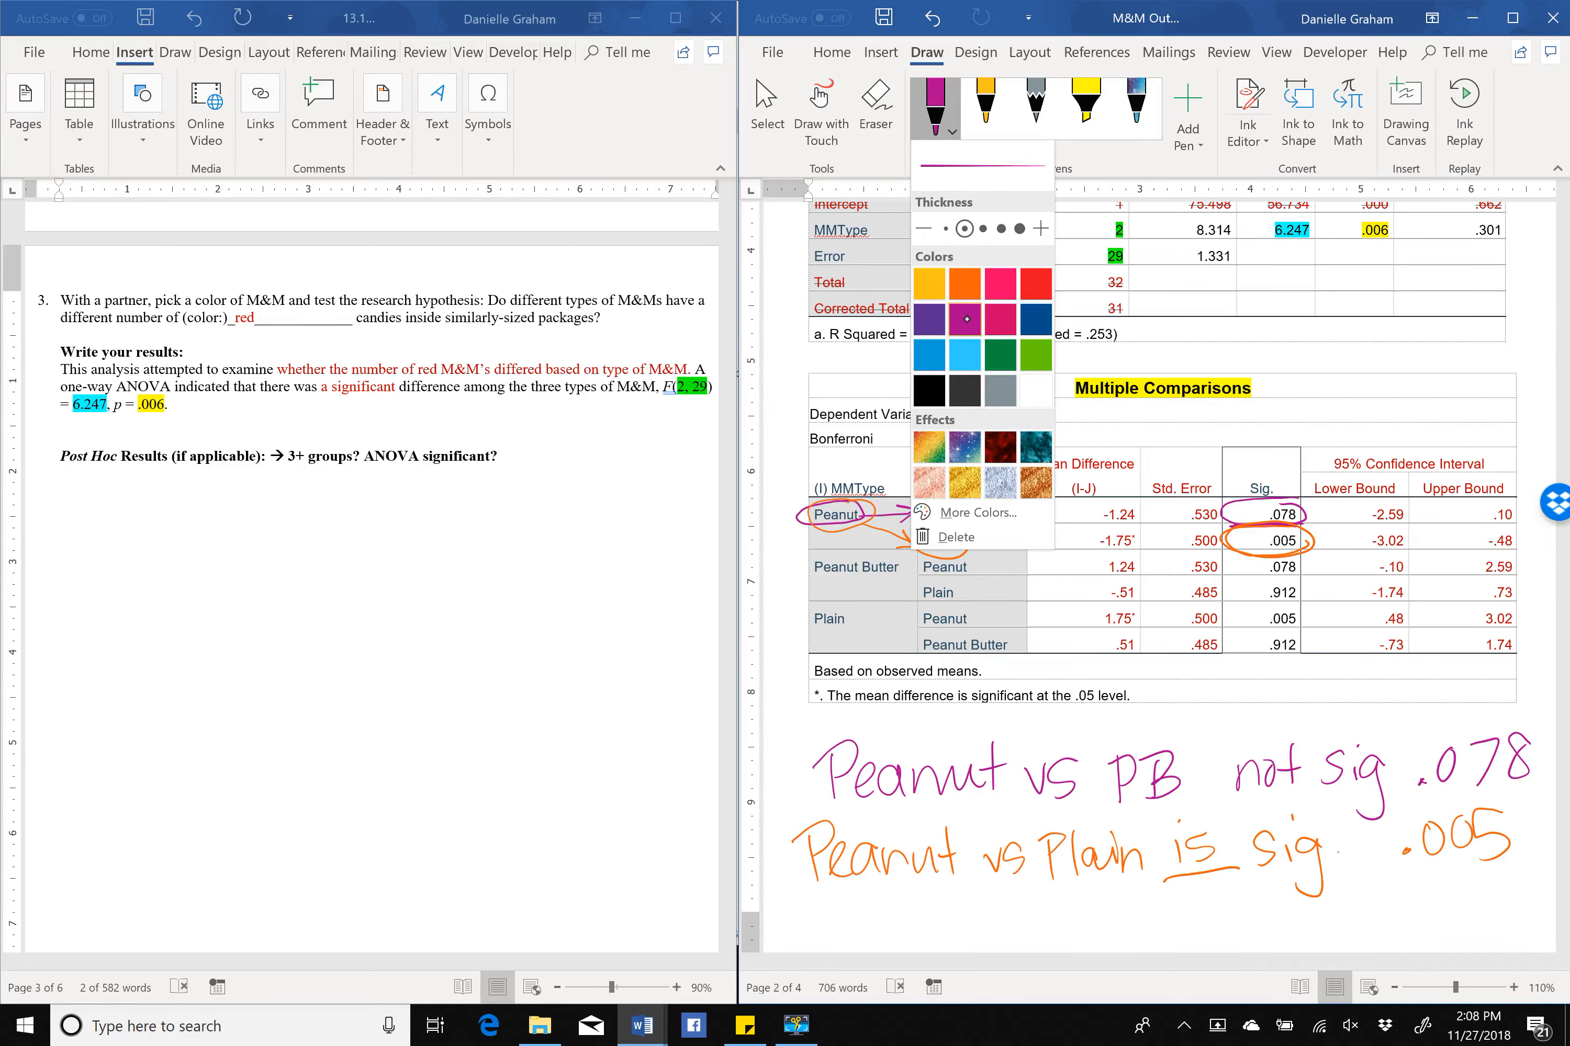
left_click_drag(809, 573, 979, 571)
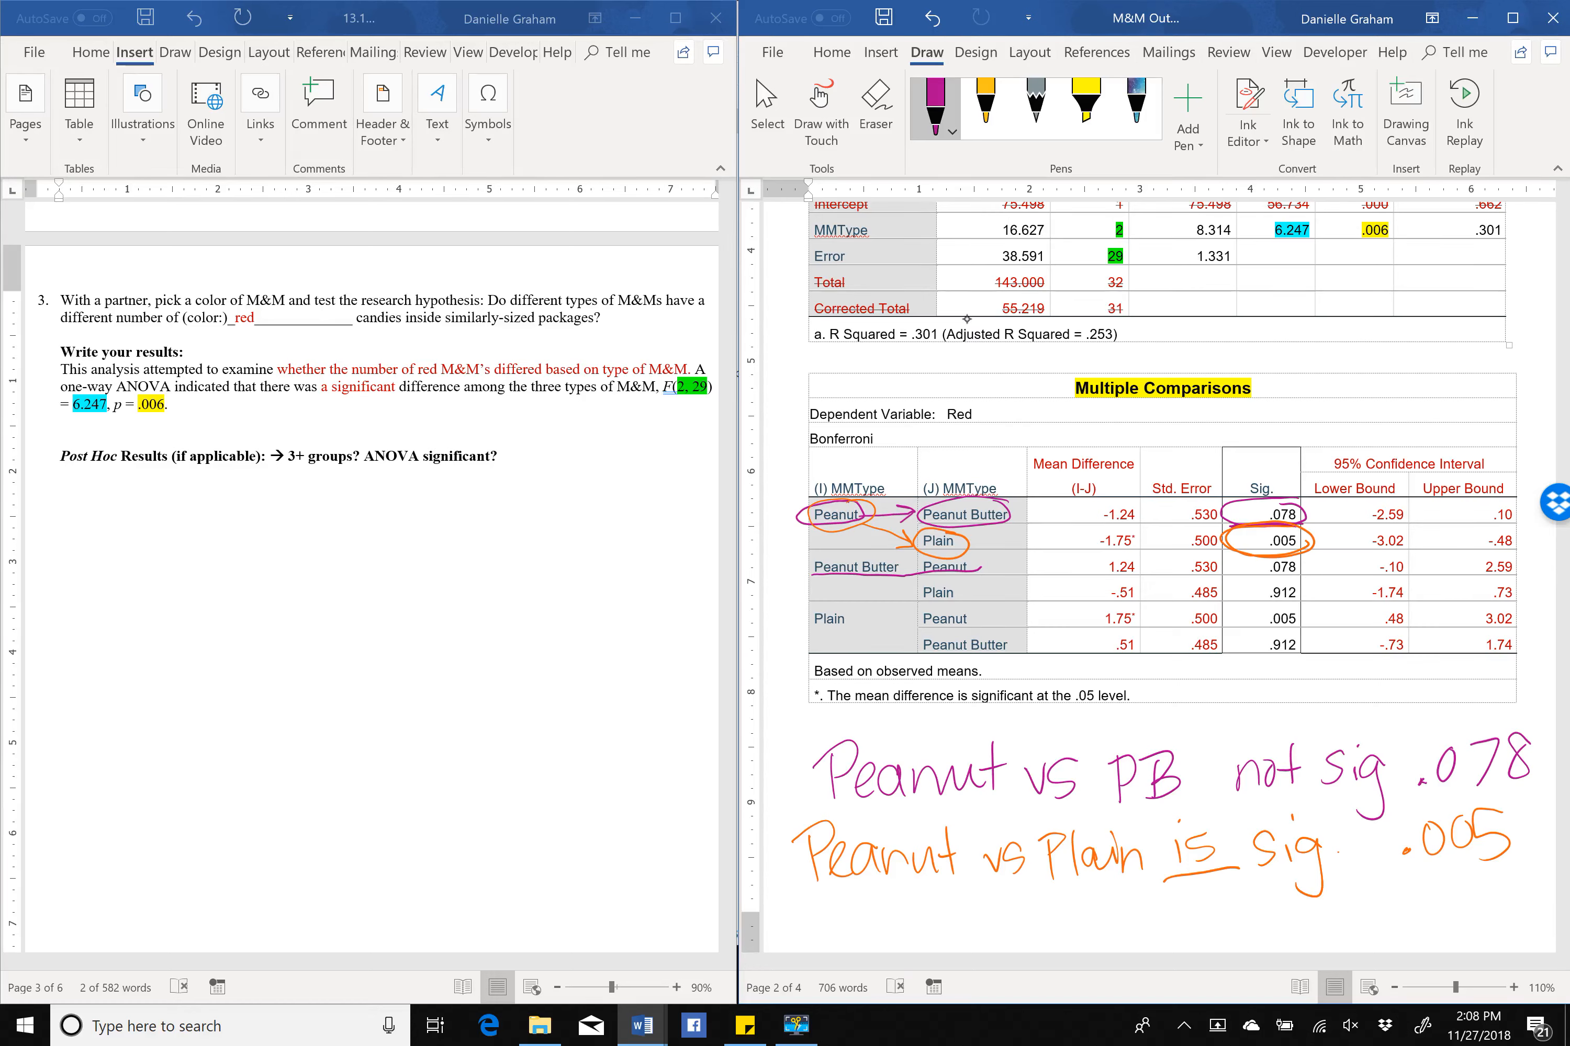
left_click_drag(1262, 567, 1300, 566)
With a green pen, circle Peanut Butter, draw an arrow to the circled Plain below it, and circle that row's .912.
left_click(935, 108)
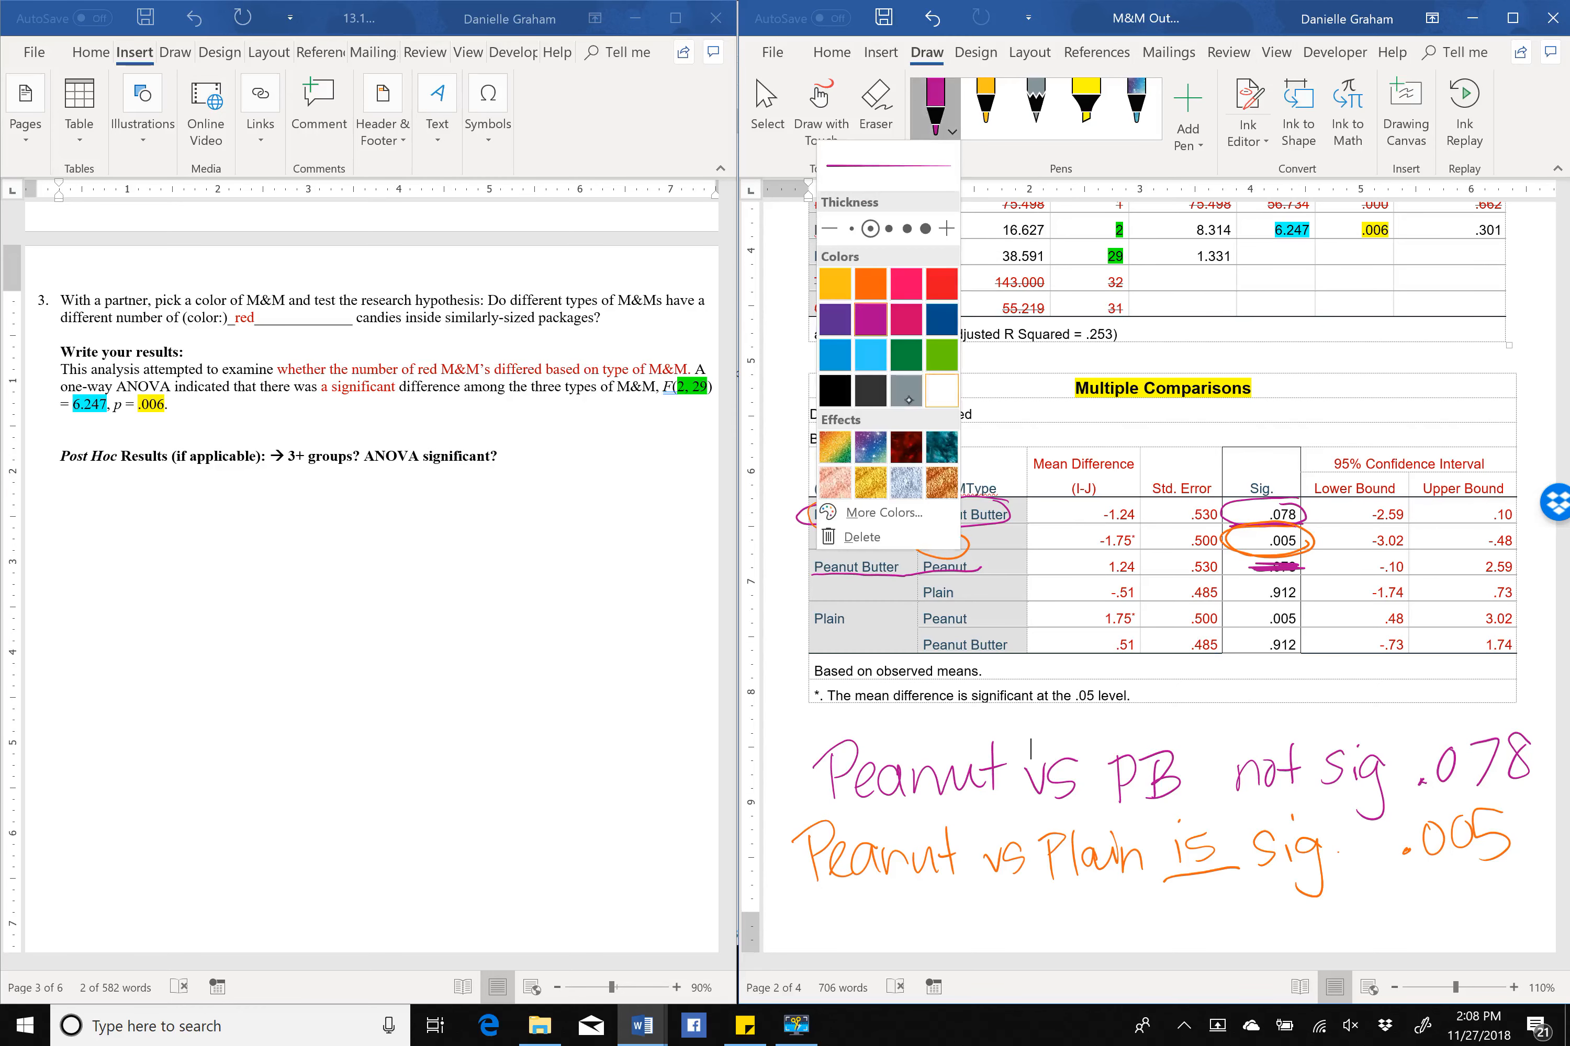
left_click(906, 355)
mouse_move(812, 576)
left_mouse_down()
mouse_move(899, 560)
mouse_move(808, 586)
mouse_move(919, 602)
mouse_move(964, 576)
mouse_move(915, 597)
left_mouse_up()
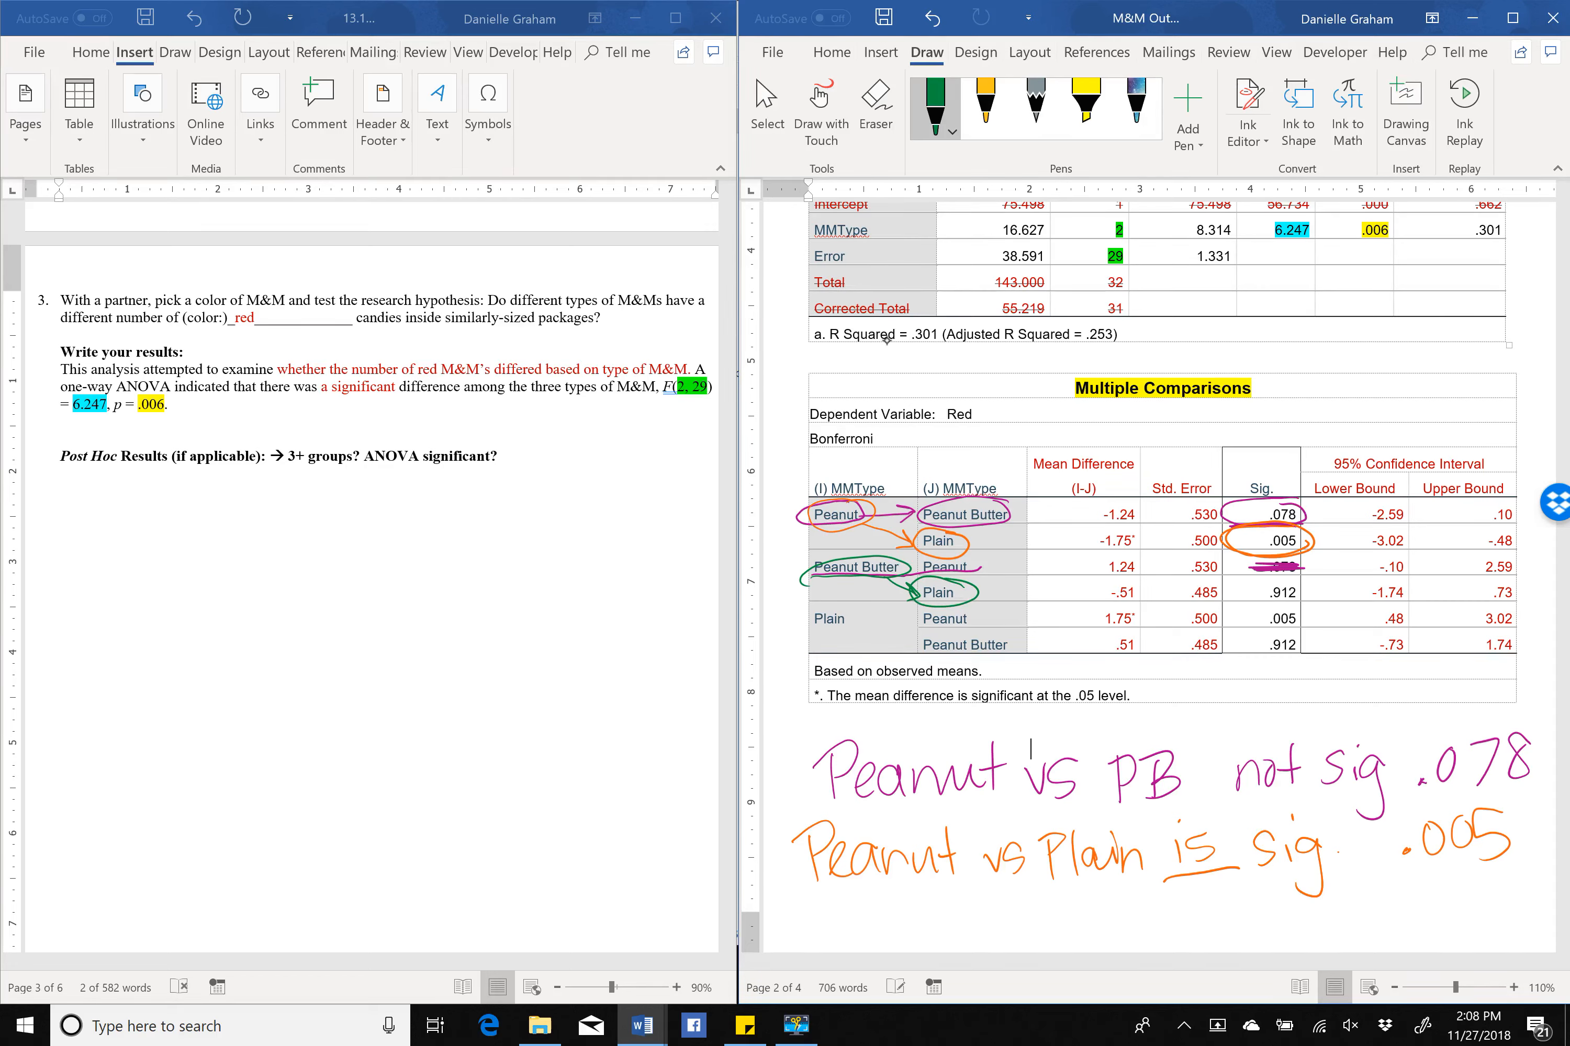
mouse_move(1237, 598)
left_mouse_down()
mouse_move(1308, 582)
mouse_move(1230, 591)
mouse_move(1245, 609)
left_mouse_up()
Handwrite "PB vs Plain not sig. .912" in green under the orange note.
left_click_drag(855, 900, 857, 930)
mouse_move(838, 904)
left_mouse_down()
mouse_move(868, 897)
mouse_move(862, 915)
mouse_move(903, 929)
left_mouse_up()
mouse_move(889, 903)
left_mouse_down()
mouse_move(919, 913)
mouse_move(905, 933)
mouse_move(977, 931)
mouse_move(987, 906)
left_mouse_up()
mouse_move(1013, 900)
left_mouse_down()
mouse_move(999, 926)
mouse_move(1047, 937)
left_mouse_up()
mouse_move(1028, 900)
left_mouse_down()
mouse_move(1059, 892)
mouse_move(1049, 912)
left_mouse_up()
mouse_move(1072, 890)
left_mouse_down()
mouse_move(1075, 934)
mouse_move(1119, 923)
left_mouse_up()
mouse_move(1133, 910)
left_mouse_down()
mouse_move(1133, 931)
mouse_move(1212, 932)
mouse_move(1221, 910)
mouse_move(1243, 930)
left_mouse_up()
mouse_move(1228, 905)
left_mouse_down()
mouse_move(1275, 923)
mouse_move(1332, 915)
mouse_move(1316, 937)
left_mouse_up()
left_click(1354, 916)
left_click(1394, 920)
mouse_move(1435, 884)
left_mouse_down()
mouse_move(1414, 896)
mouse_move(1430, 931)
mouse_move(1446, 926)
left_mouse_up()
left_click_drag(1456, 893, 1515, 913)
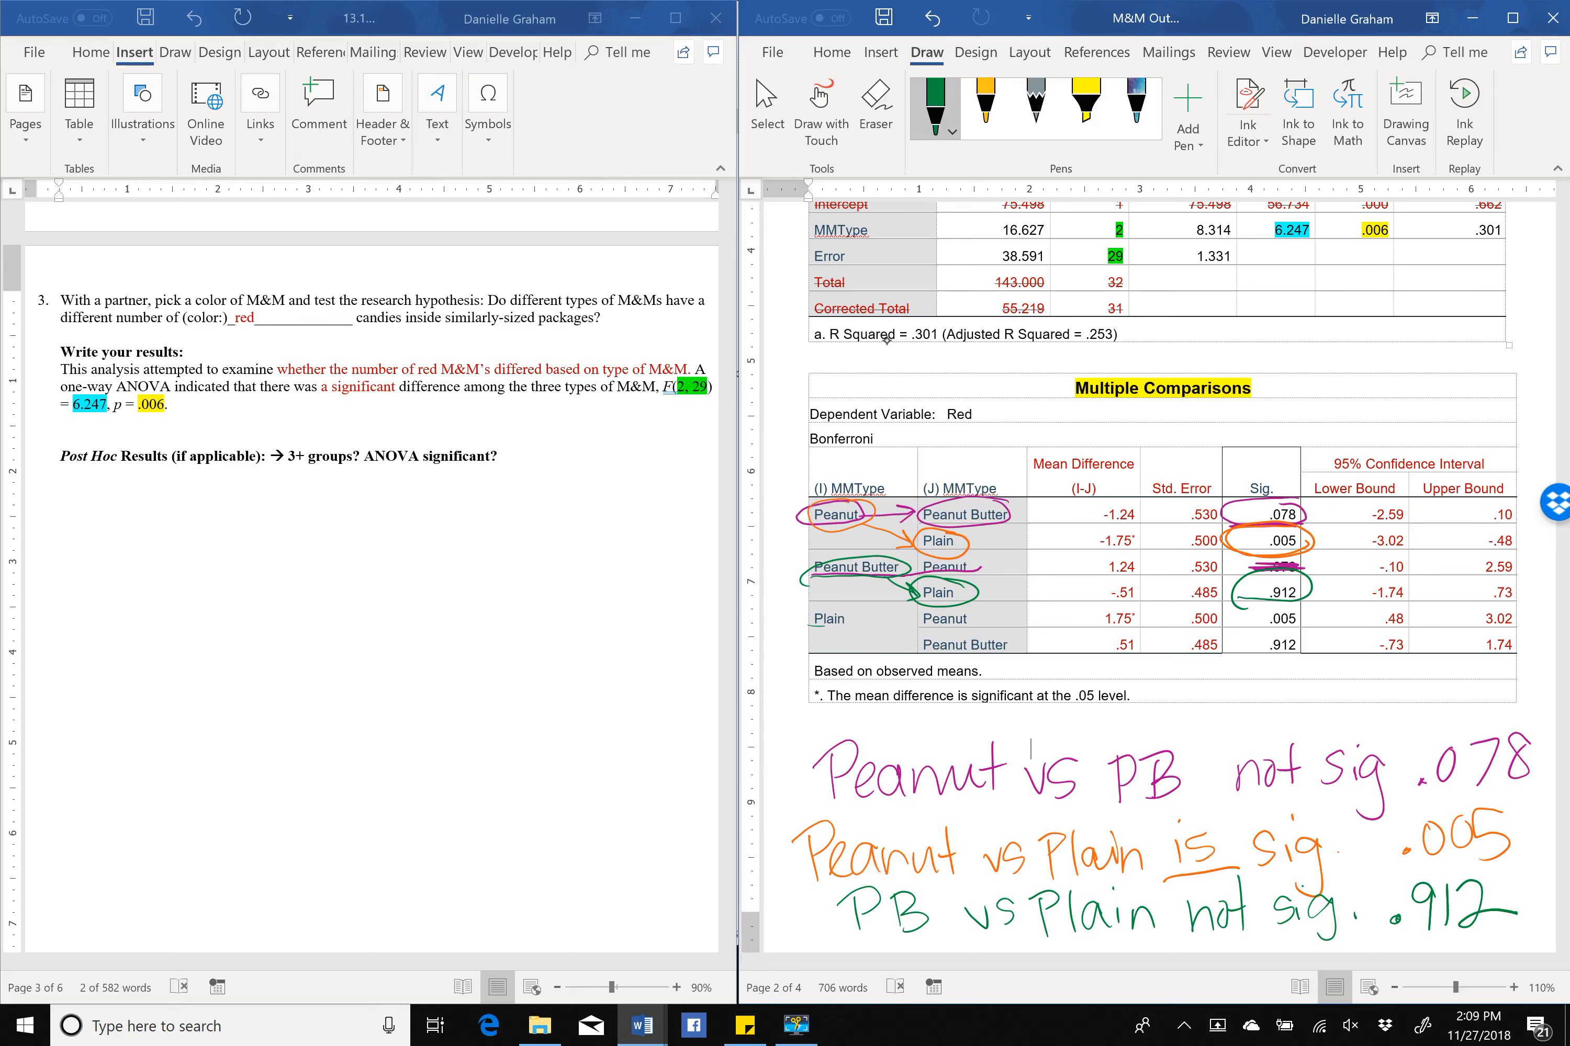
Cross out the two Plain rows in Multiple Comparisons, Peanut Butter in green and Peanut in orange, underlining the matching labels.
left_click_drag(915, 655, 1518, 642)
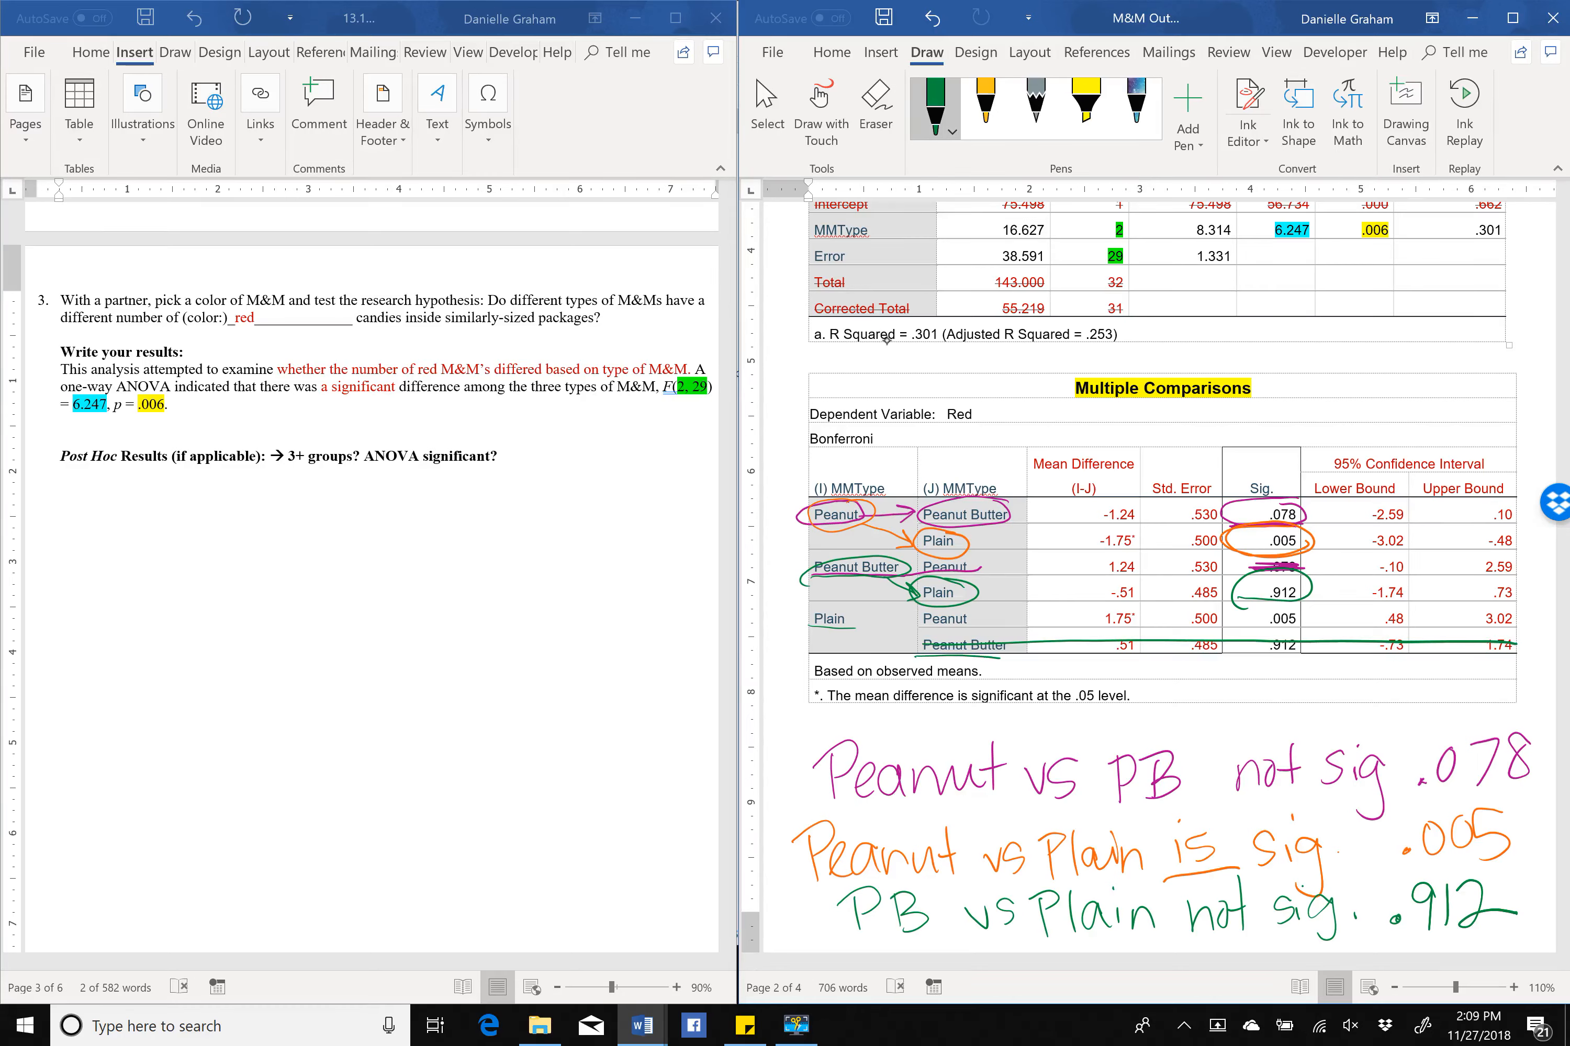
left_click(953, 130)
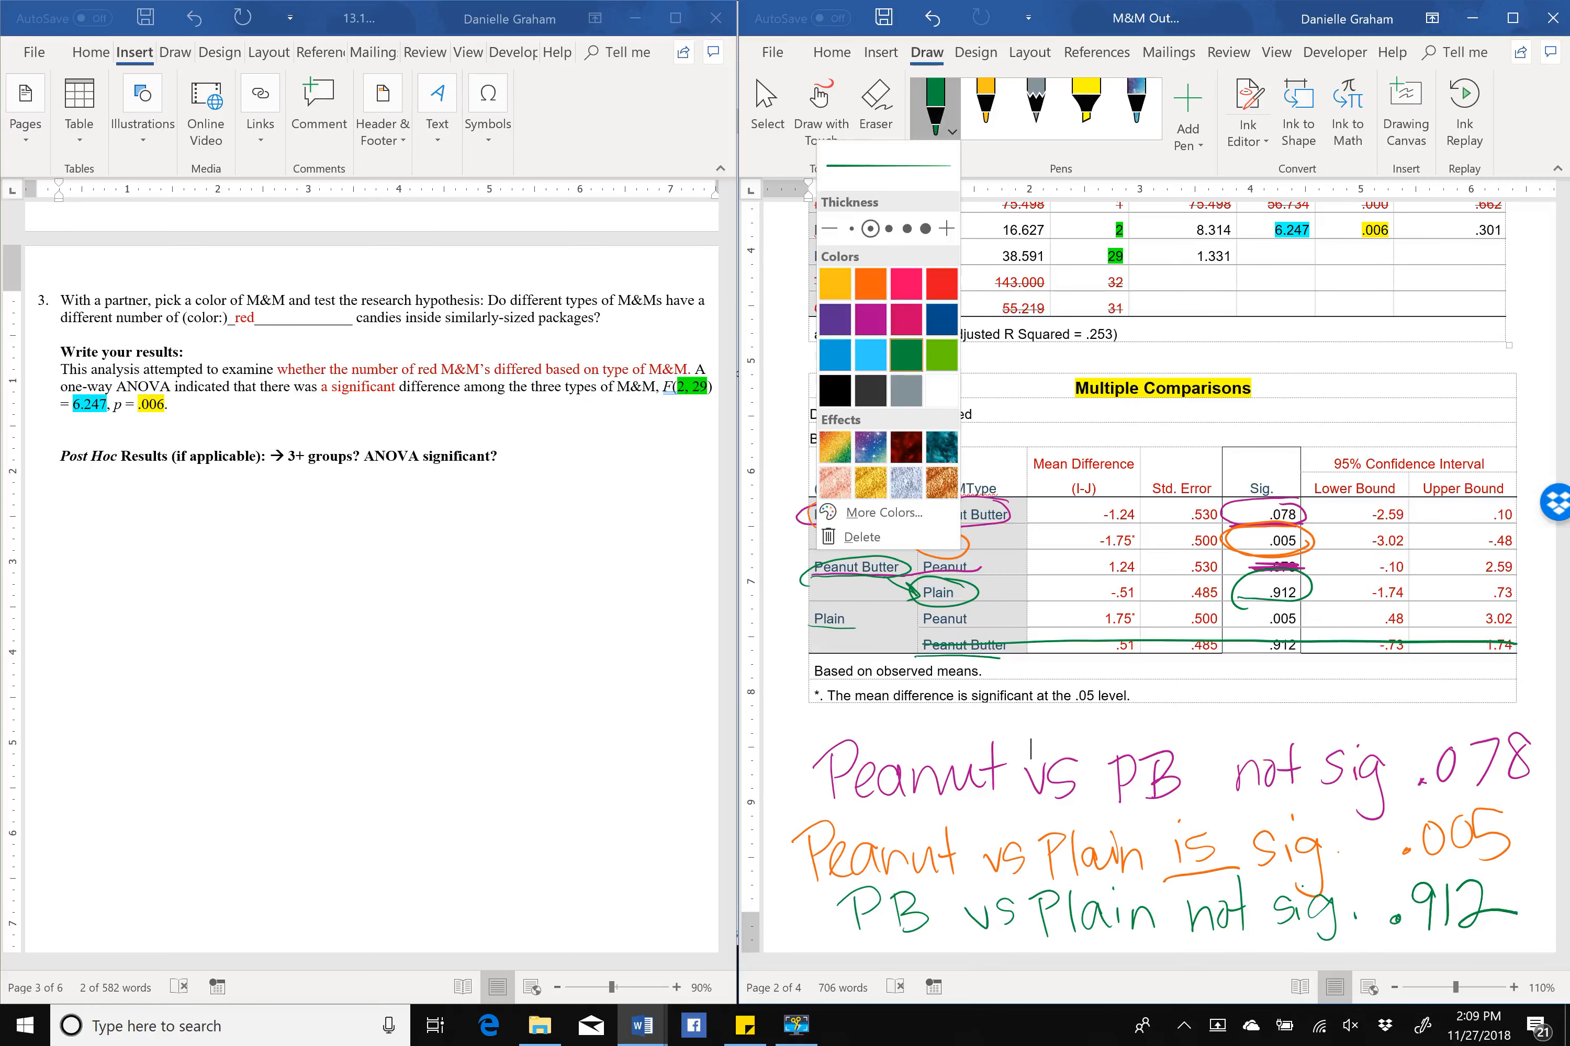
left_click(878, 297)
left_click_drag(910, 635, 955, 628)
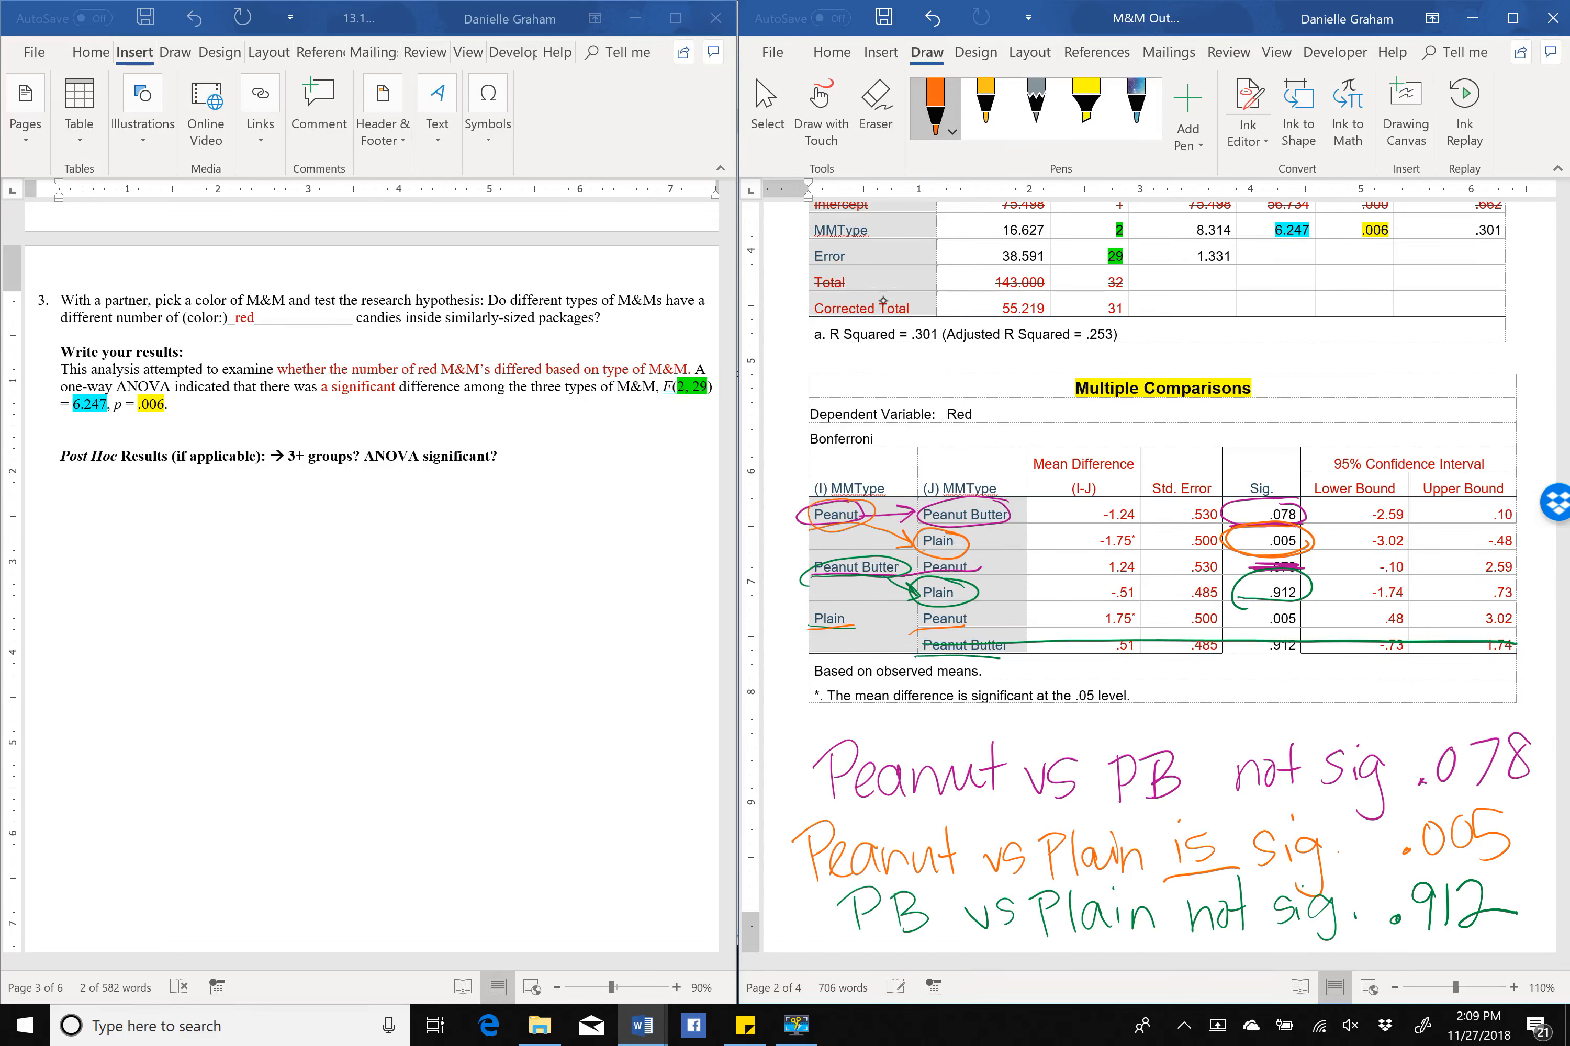
left_click_drag(922, 553, 971, 551)
left_click_drag(957, 621, 1516, 611)
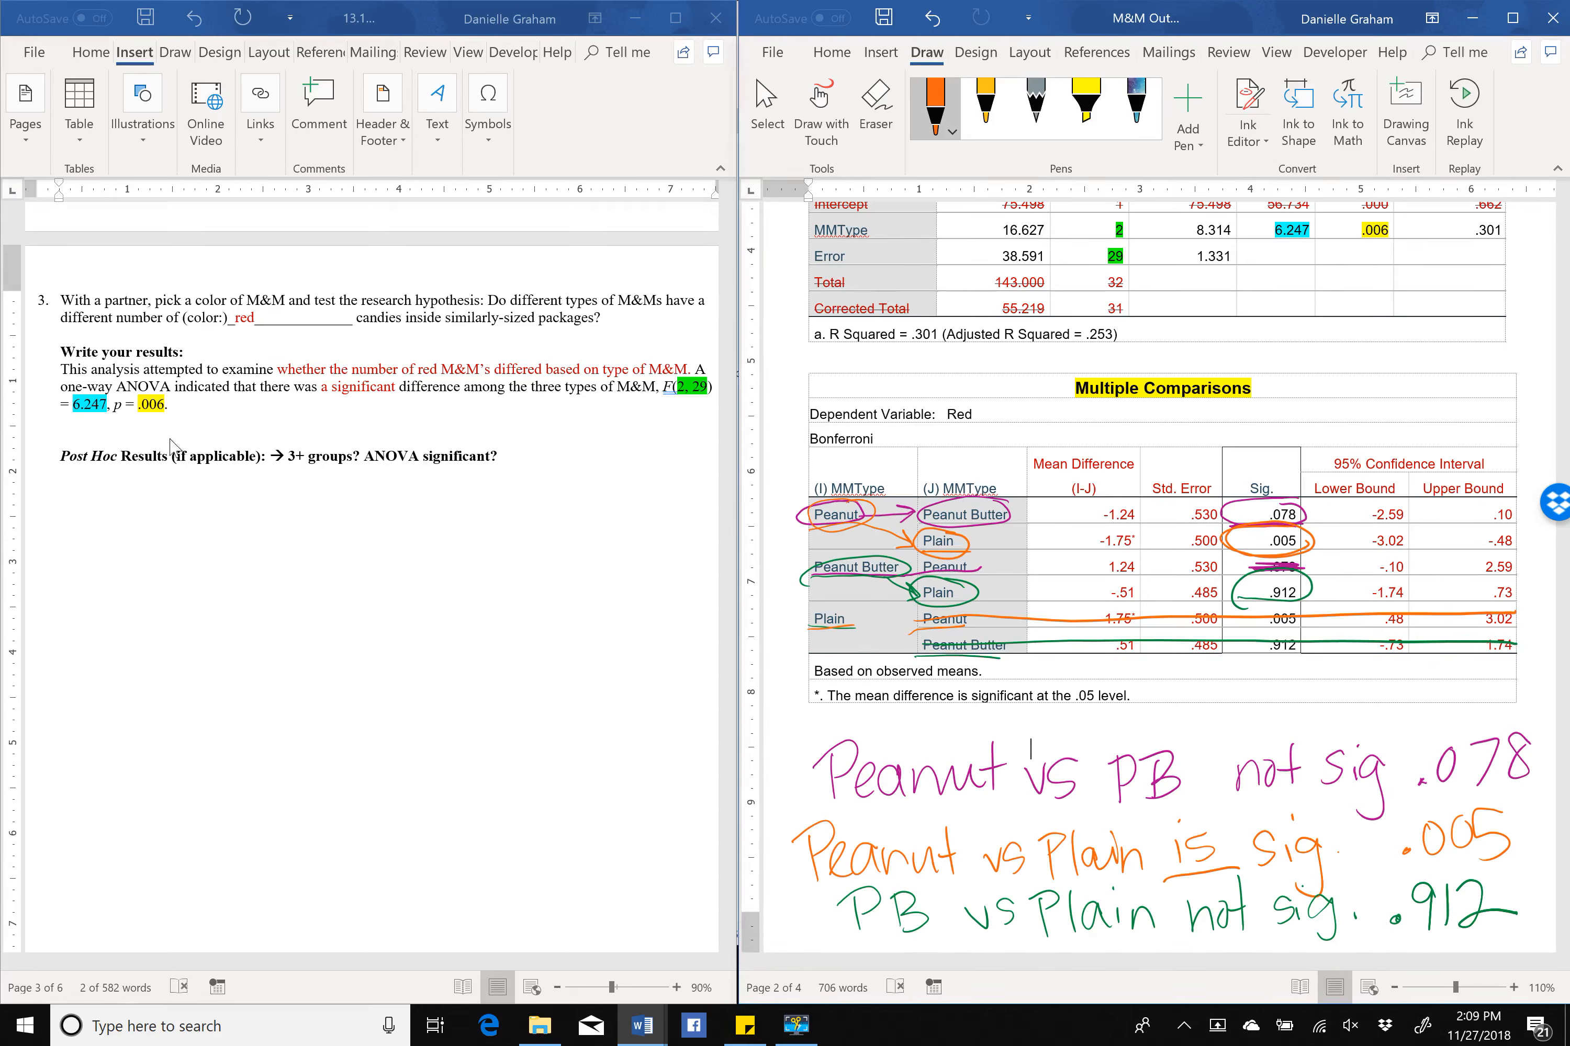
Switch to the WritingAPAStyleResults_FA18 document and examine the wording of its one-way ANOVA example, highlighting the ANOVA and Bonferroni comparison sentences.
left_click(191, 547)
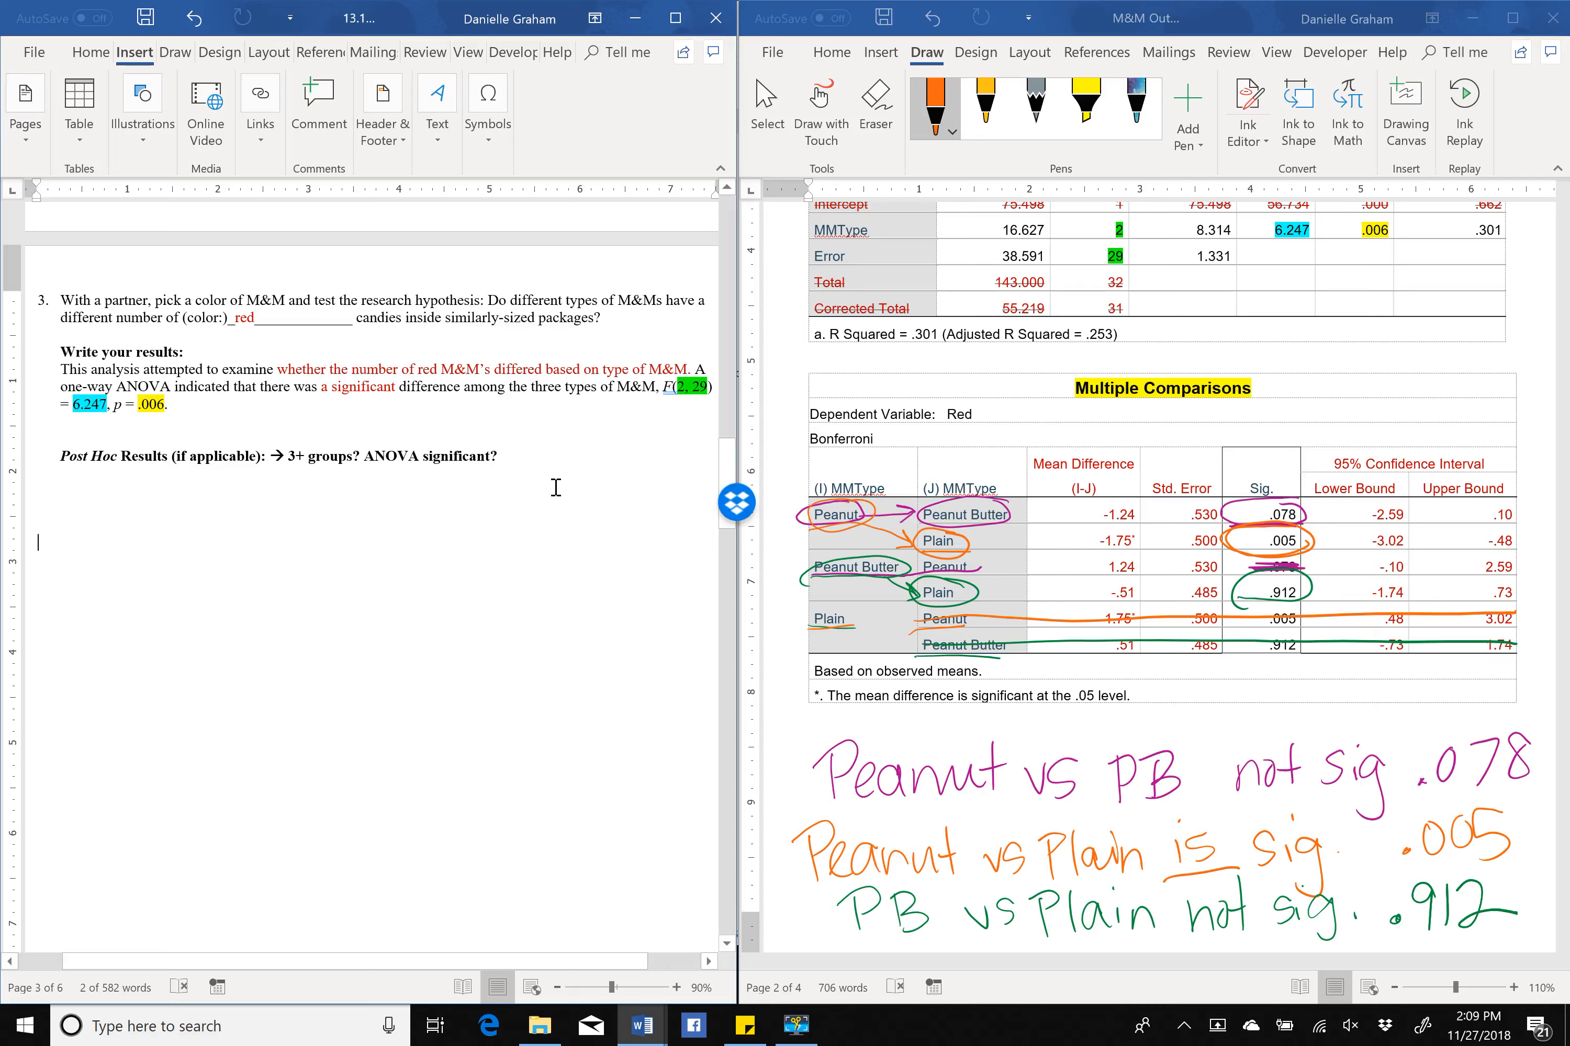
left_click(242, 503)
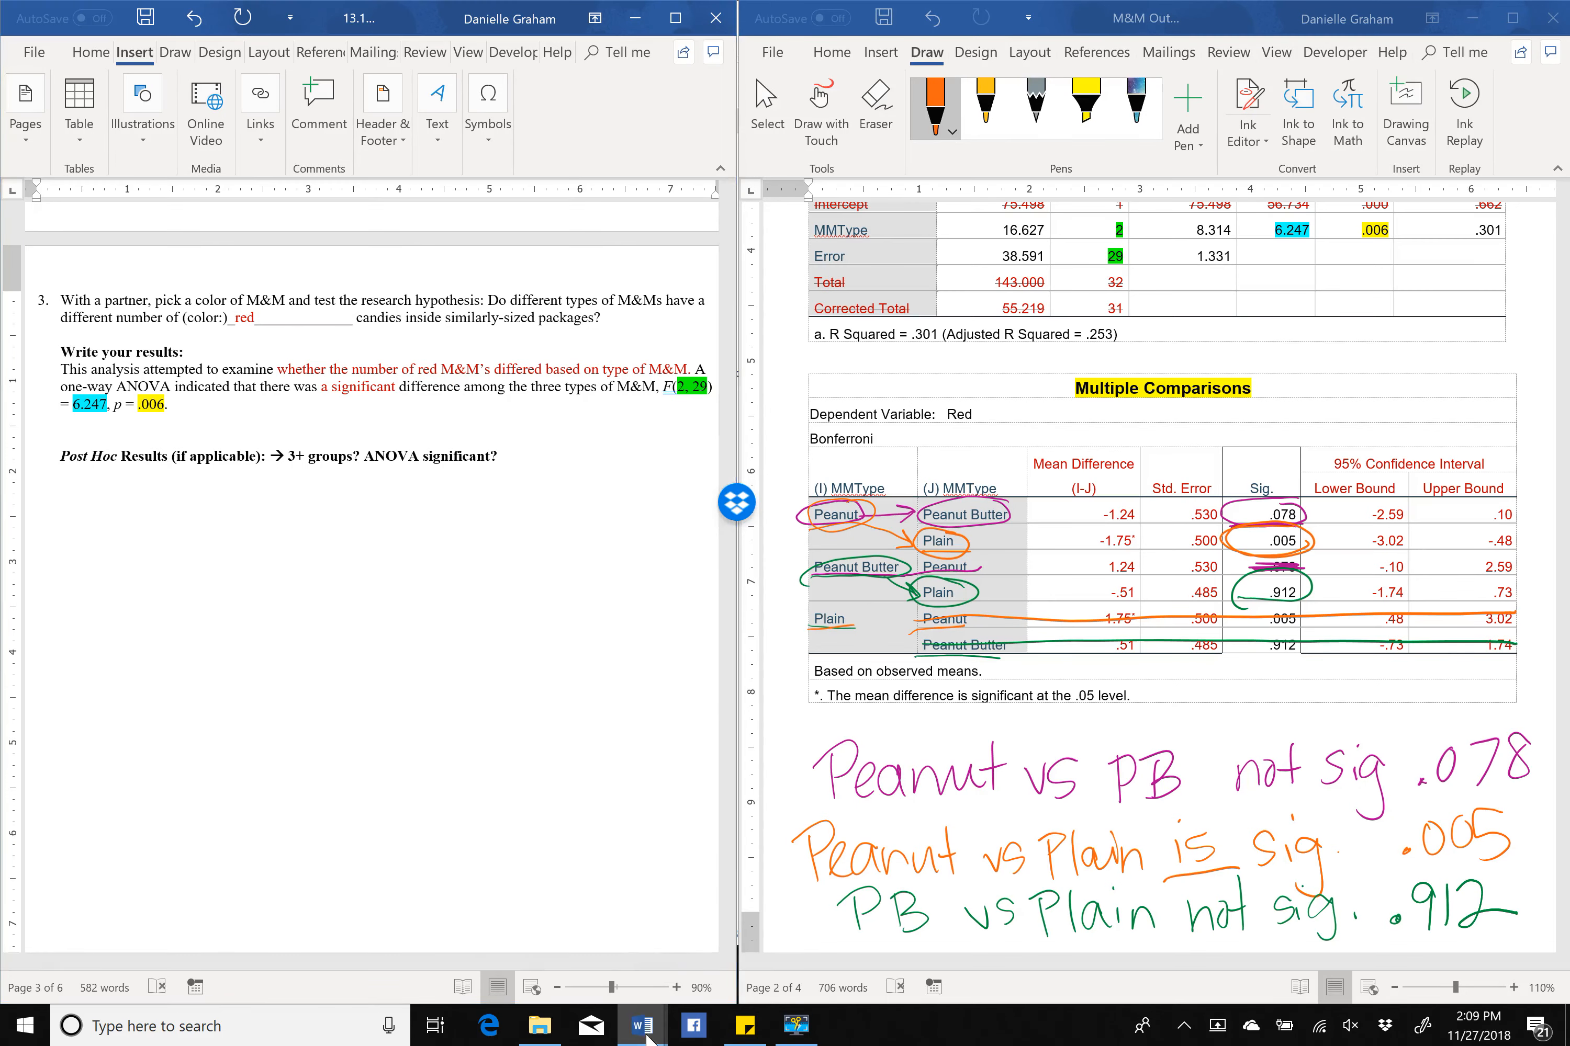
mouse_move(642, 1025)
left_click(671, 948)
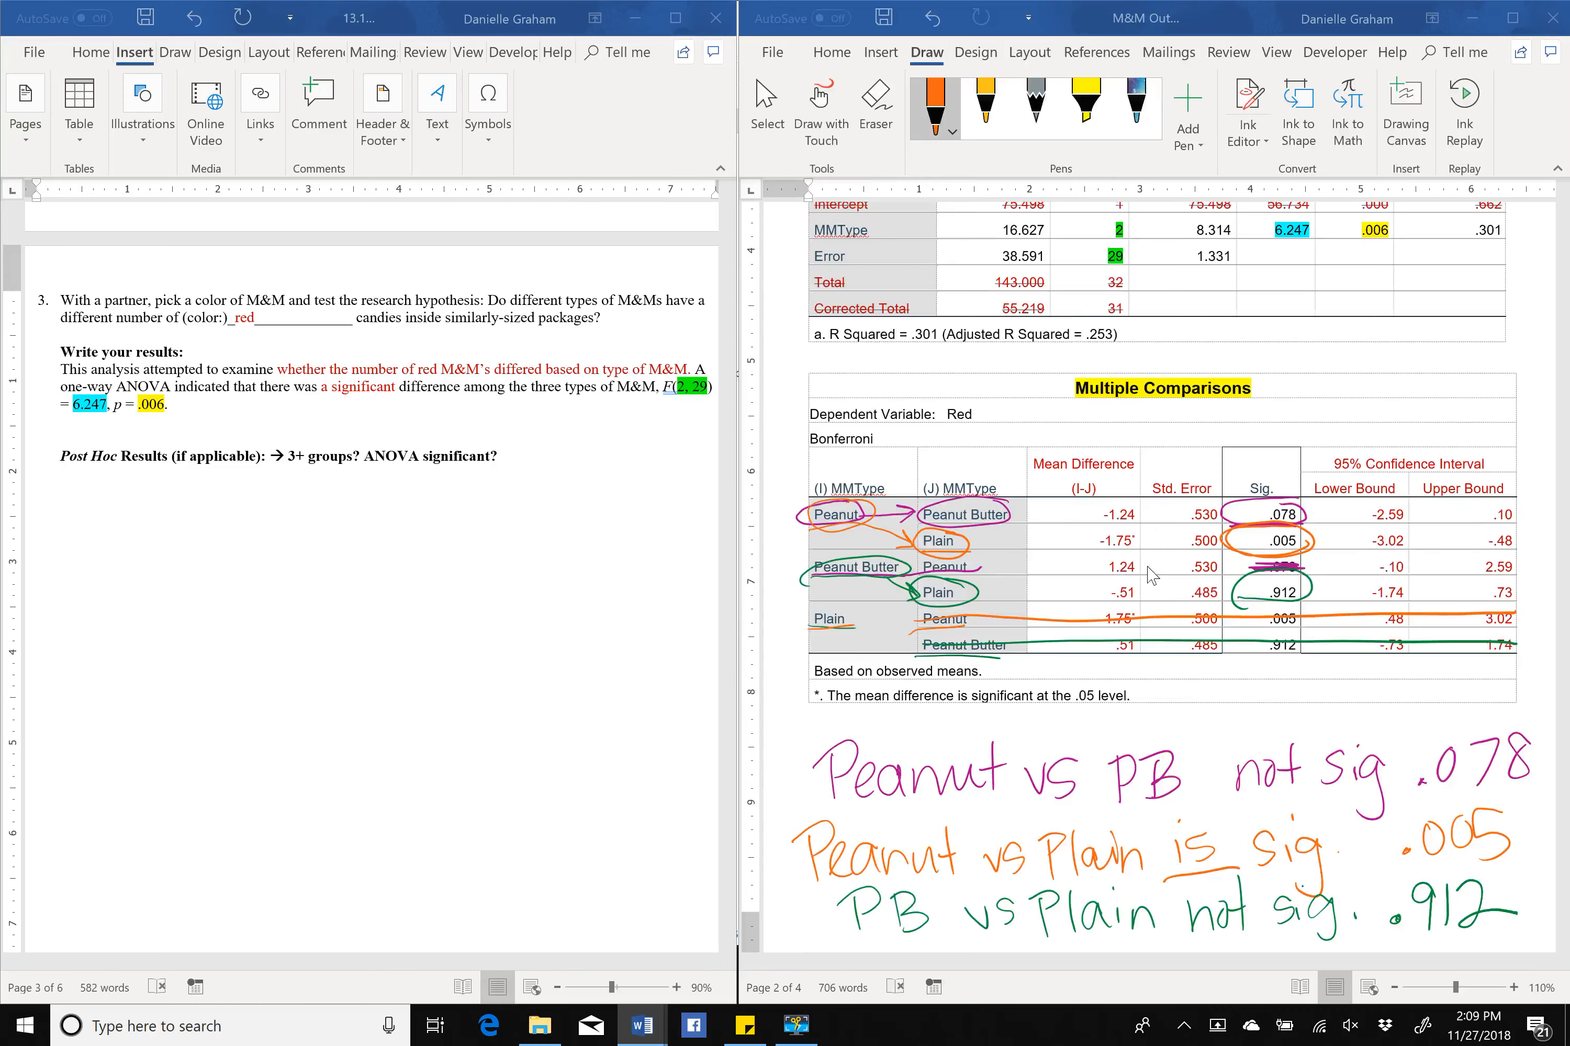
left_click(1138, 700)
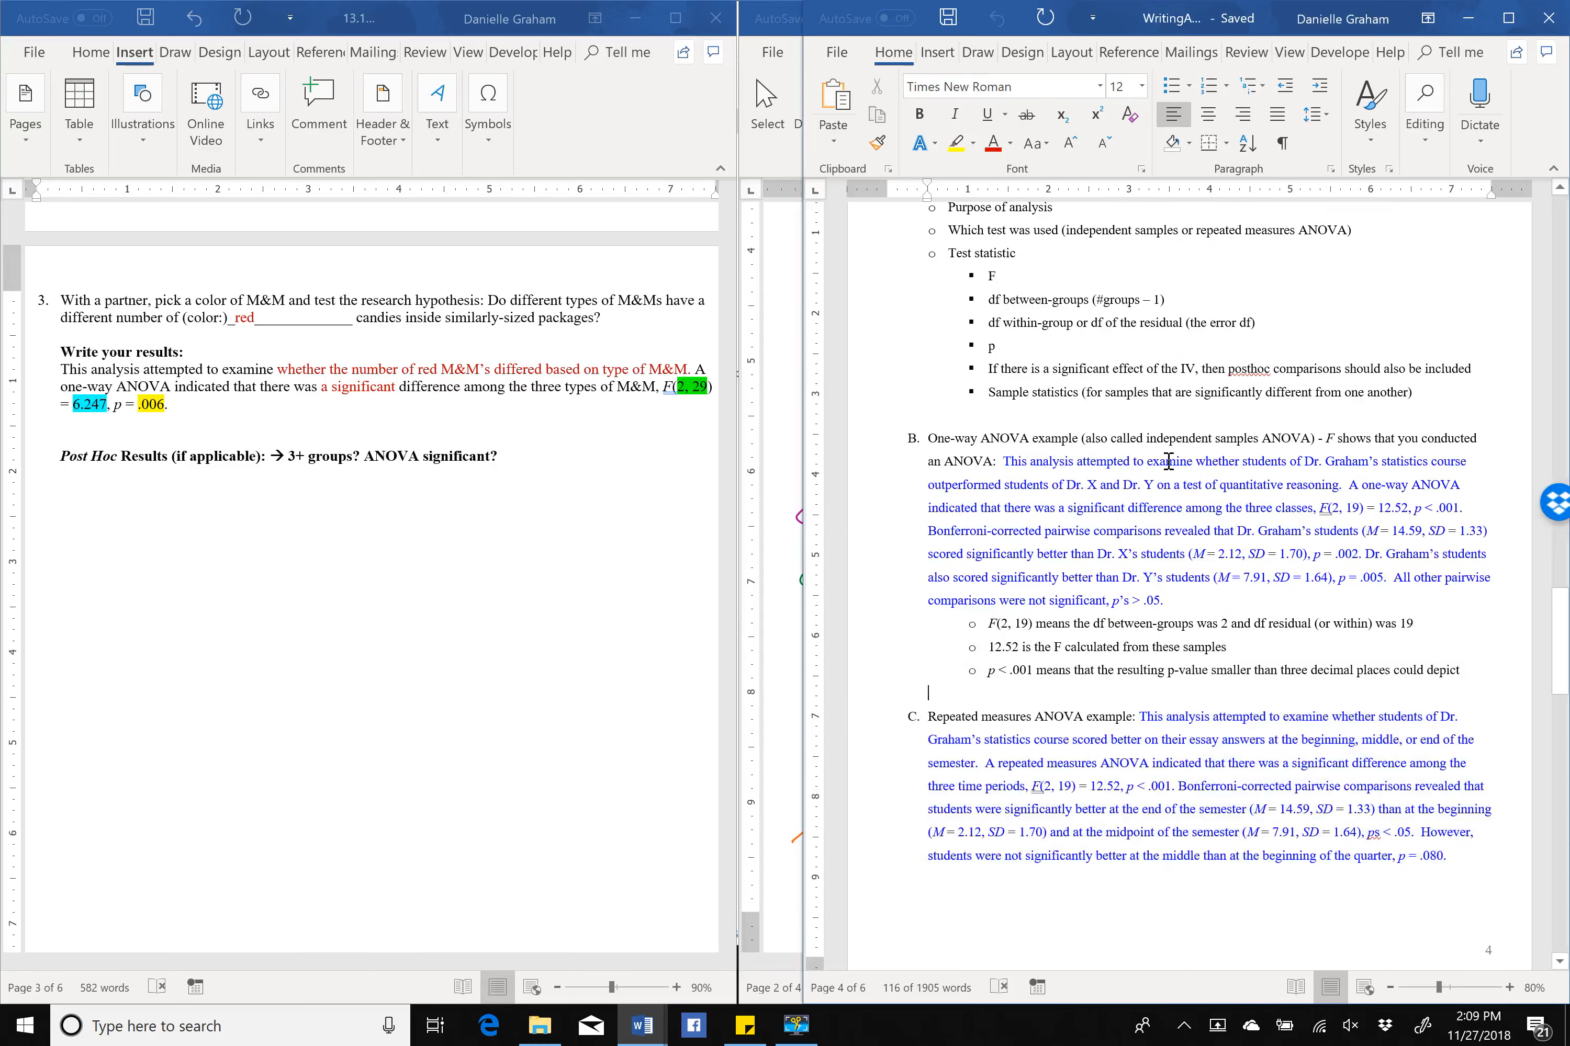
scroll(1168, 461, "up", 1, "ctrl")
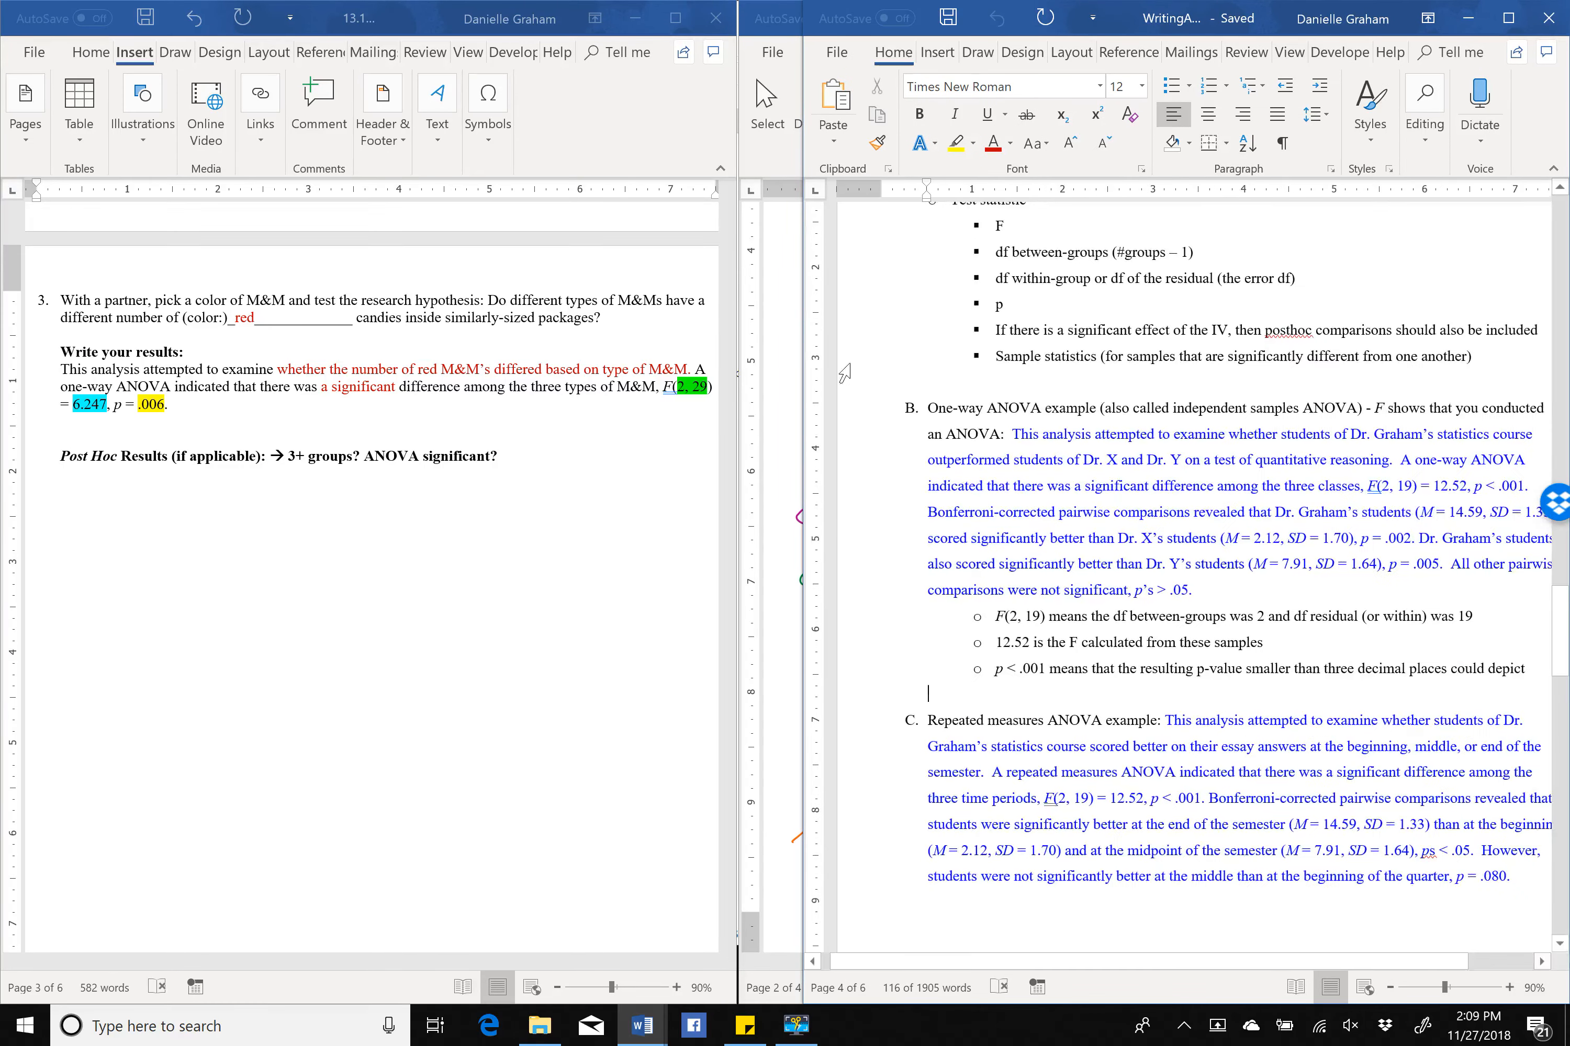
left_click_drag(788, 357, 703, 356)
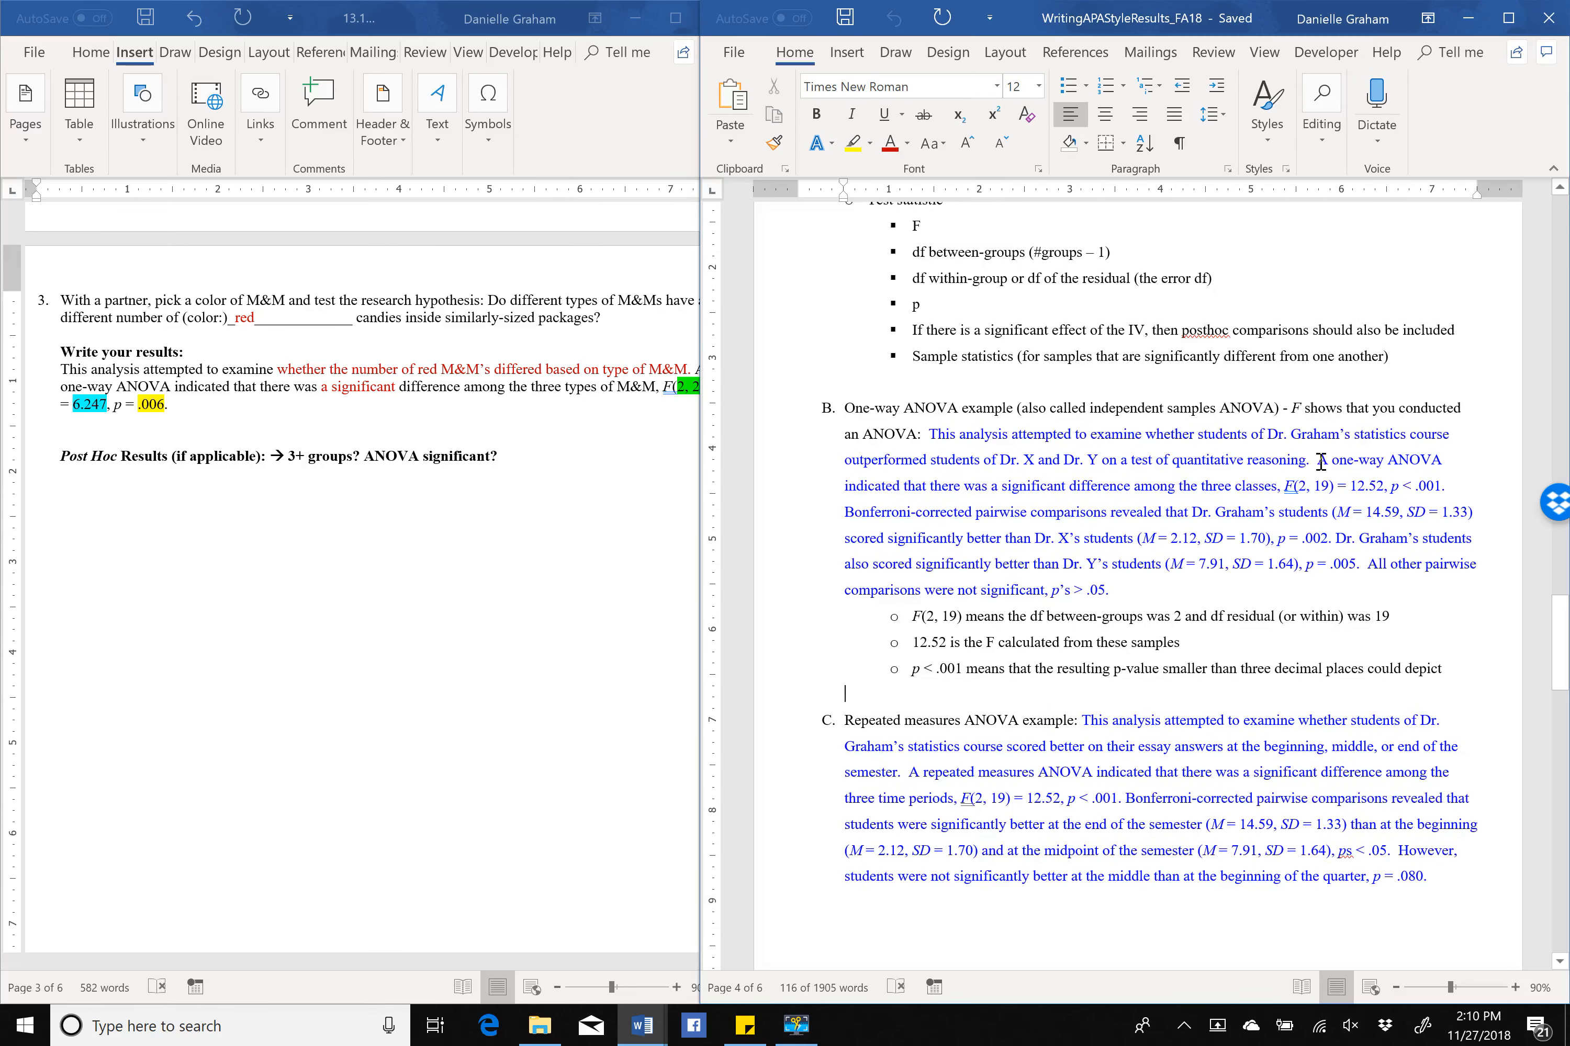
left_click_drag(1317, 465, 1323, 491)
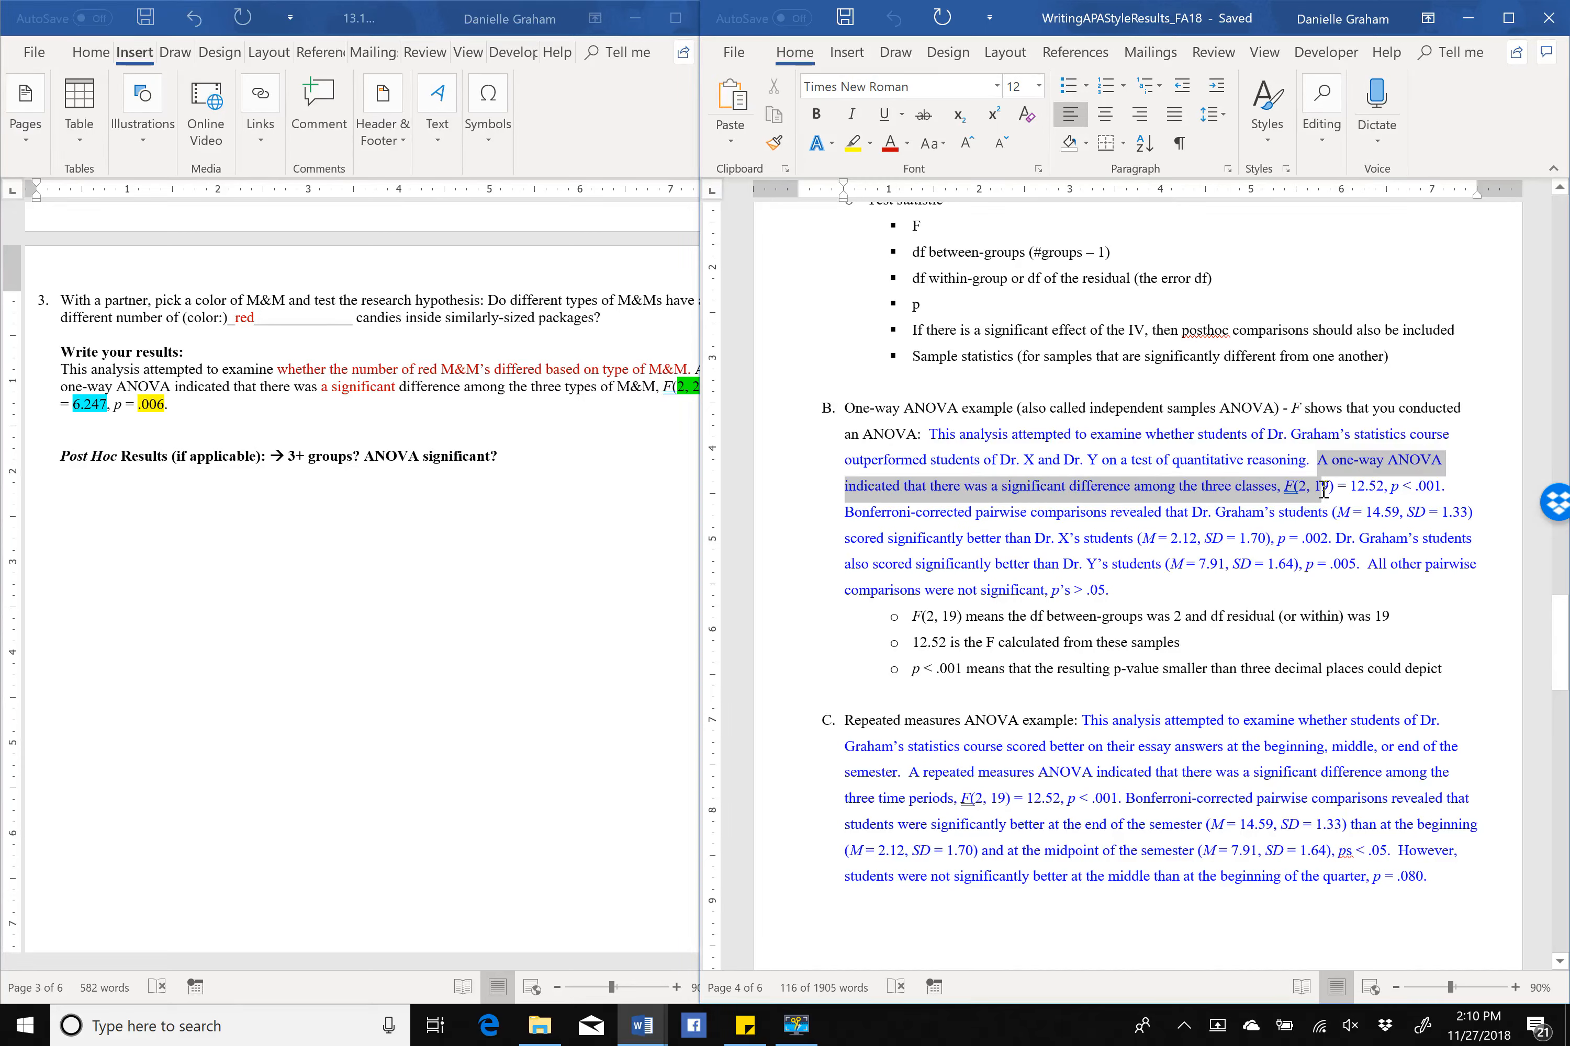
left_click_drag(1323, 491, 1449, 484)
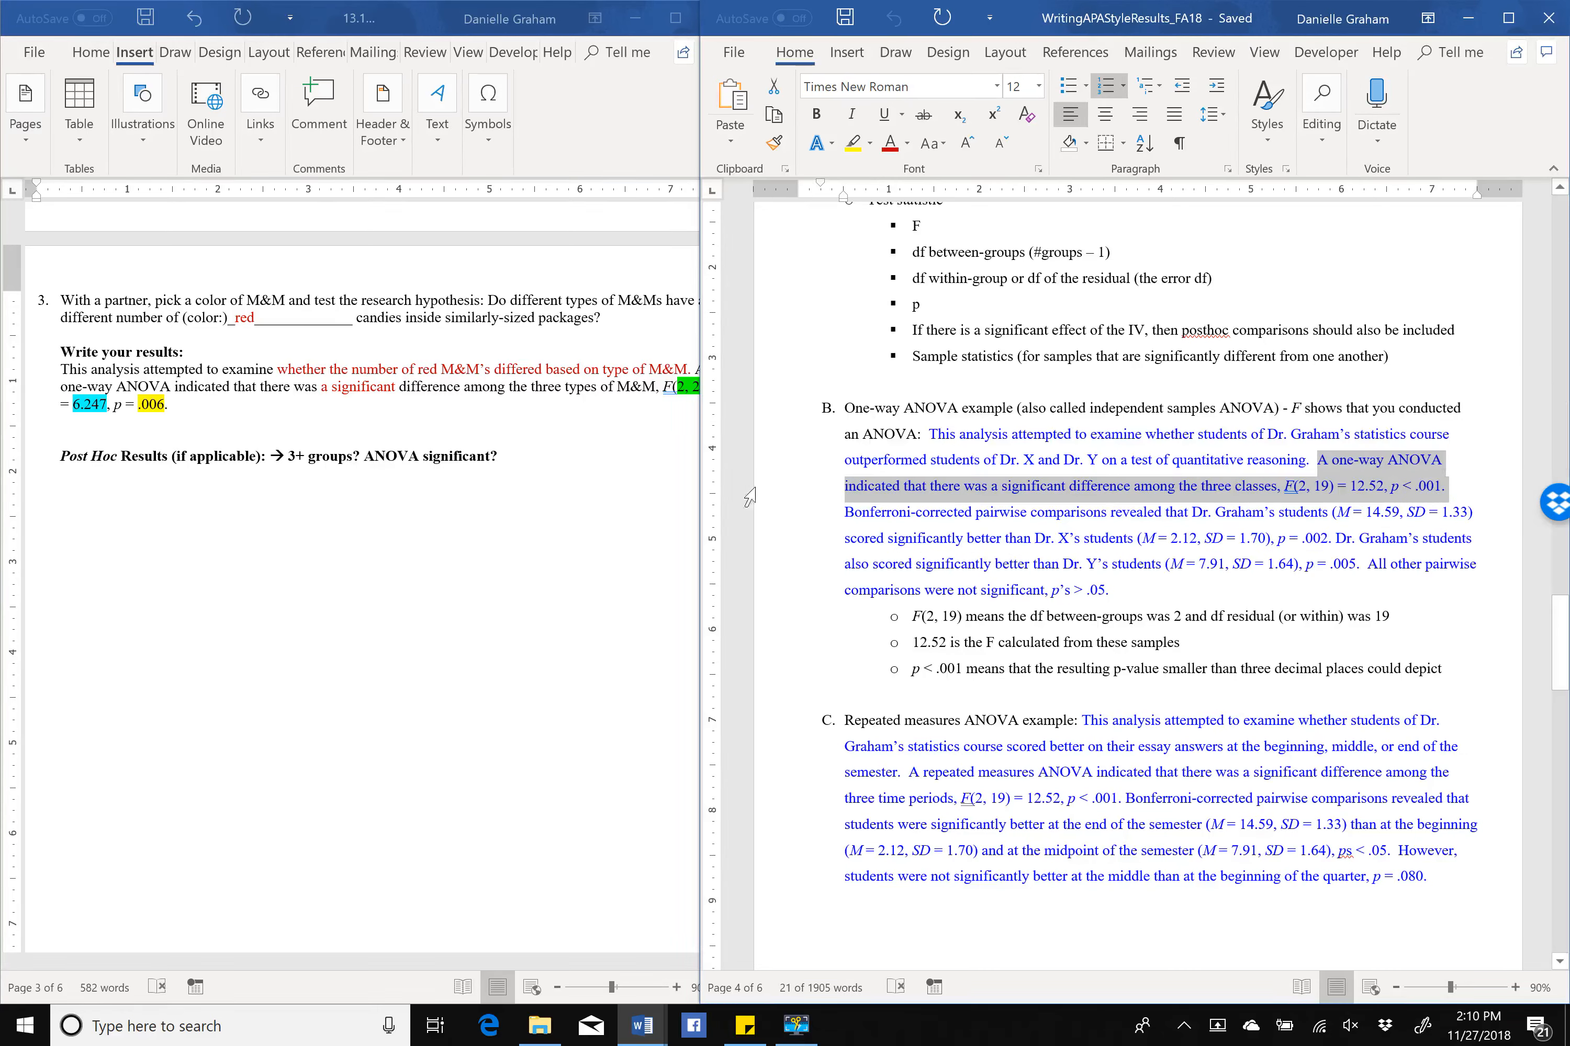
left_click_drag(841, 515, 1360, 588)
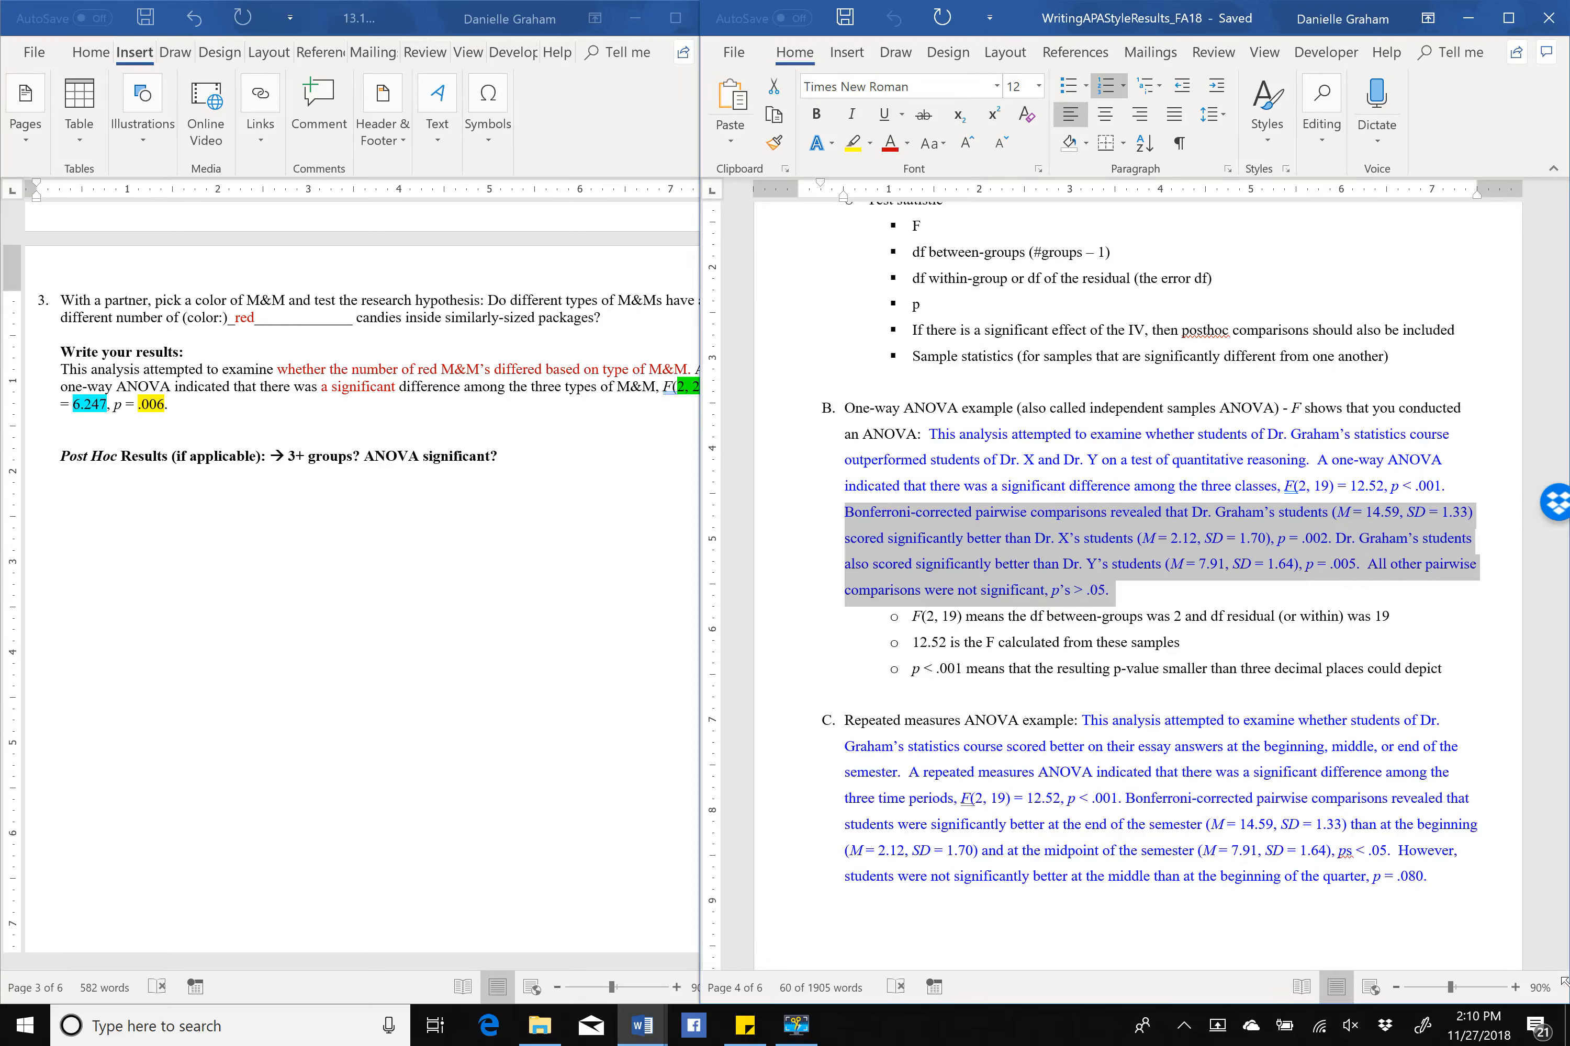
Begin the post hoc results below their heading with "Bonferroni-corrected pairwise comparisons revealed that" in red text.
left_click(249, 560)
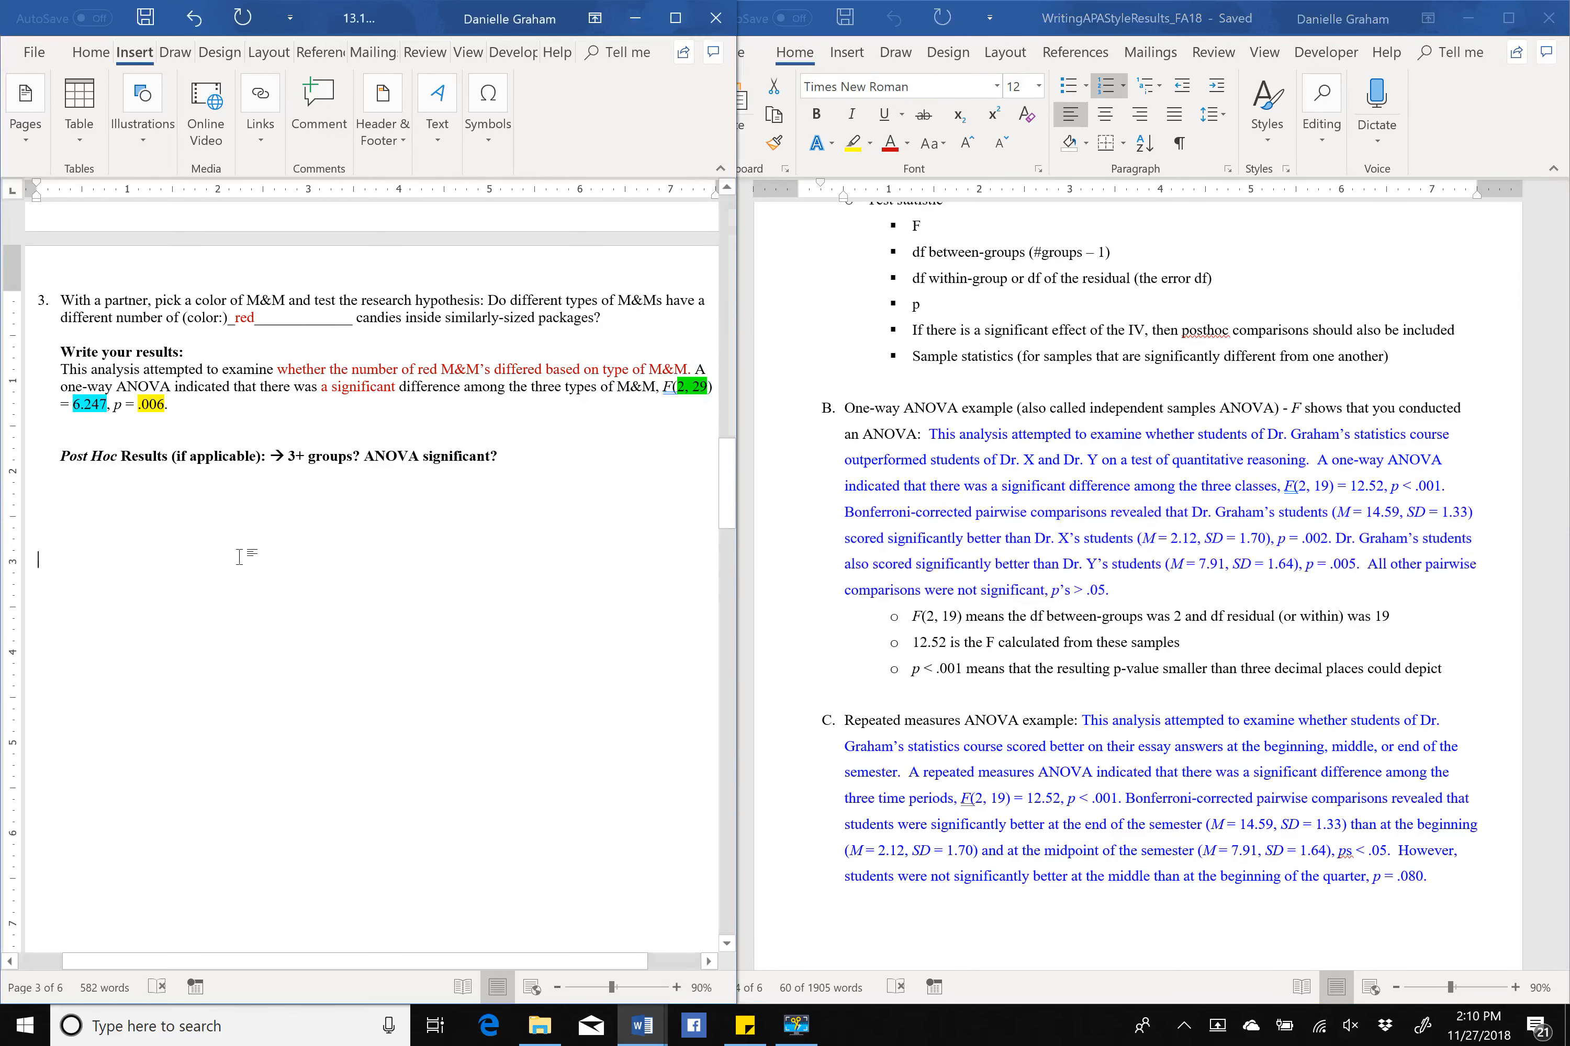
left_click(199, 495)
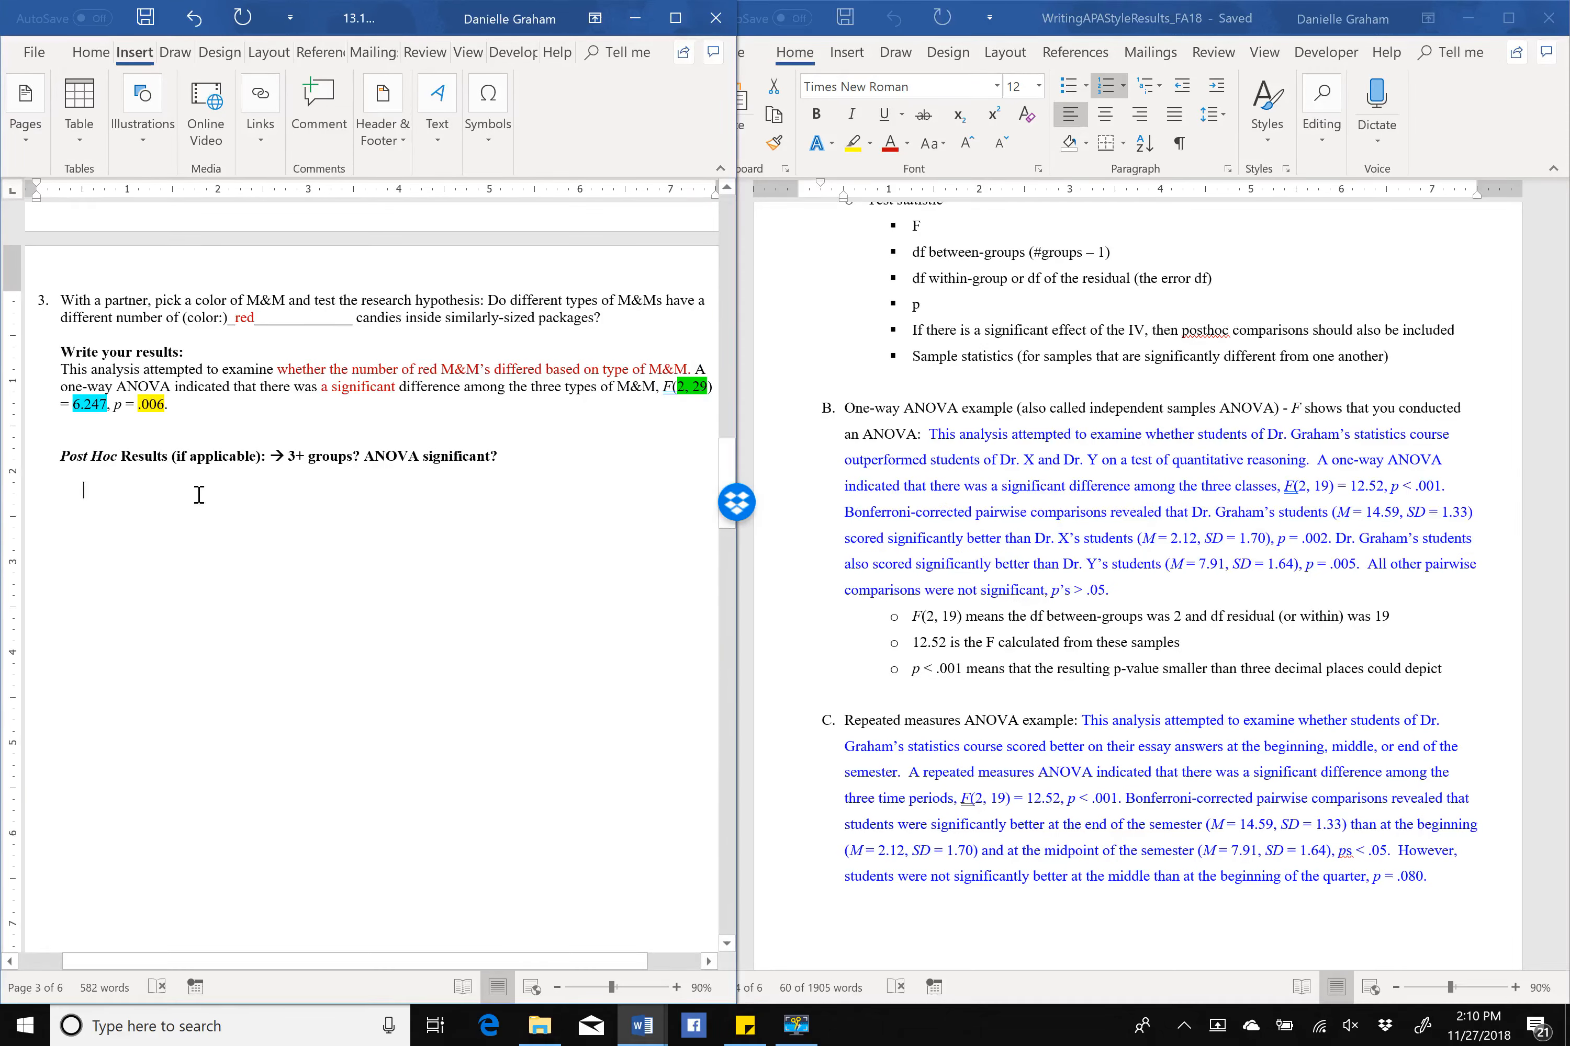
left_click(90, 52)
left_click(192, 150)
type("Bon")
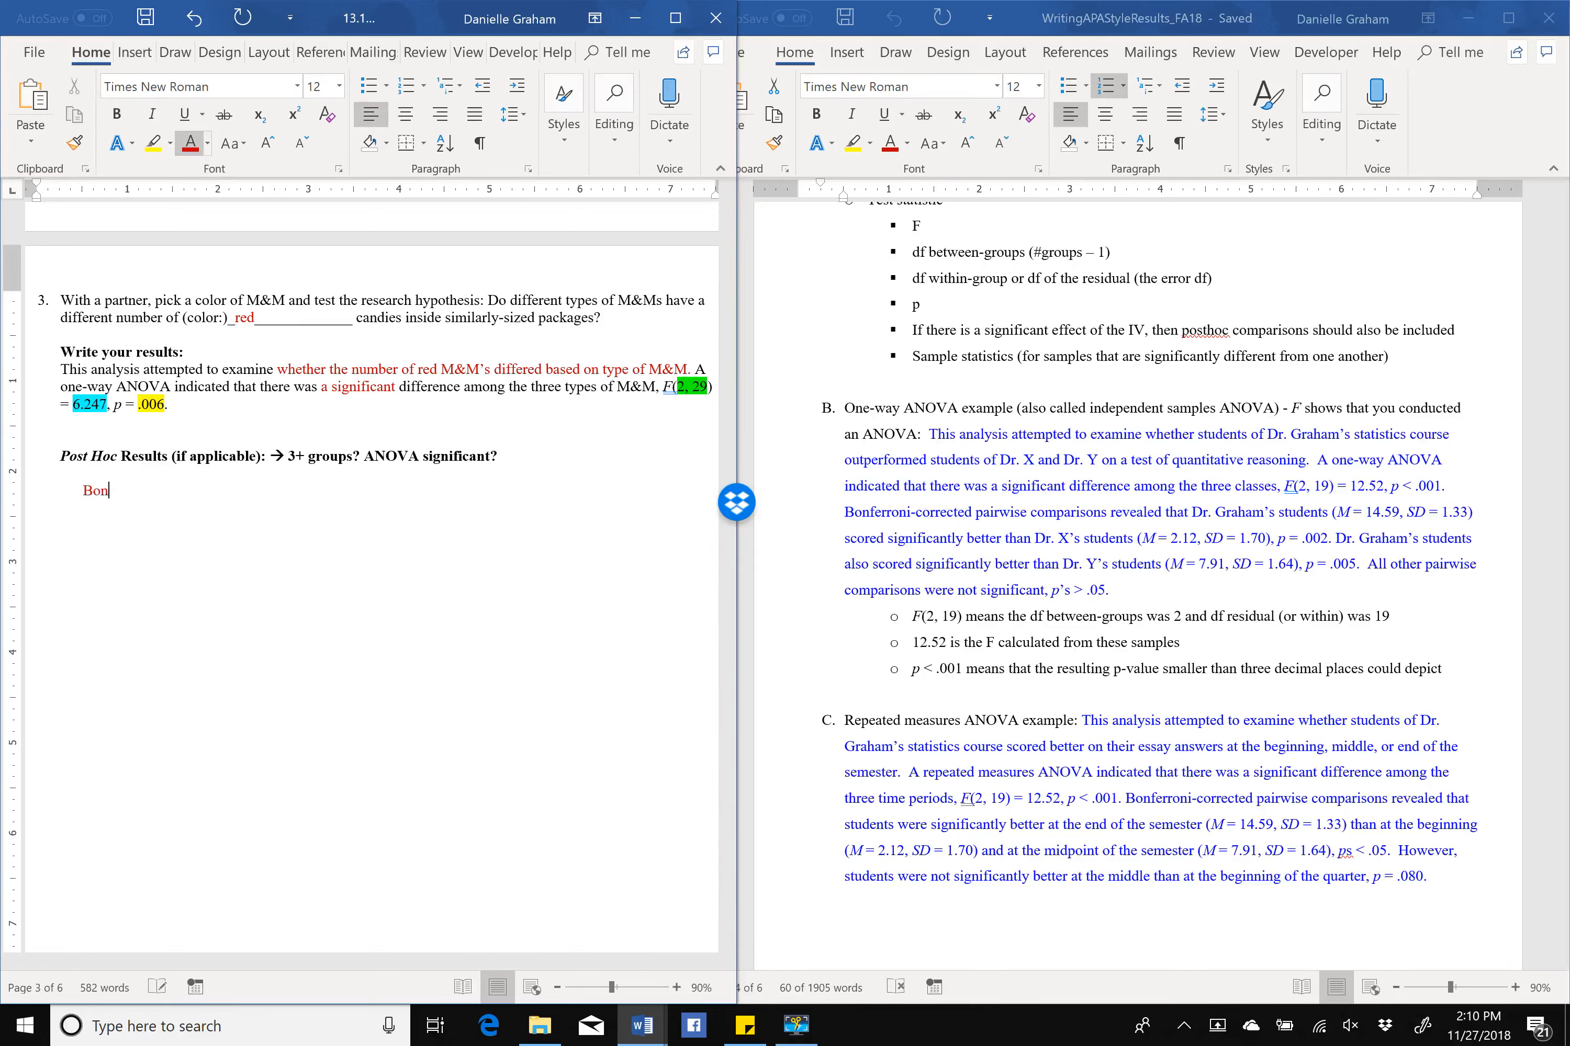
type("ferroni-corrected pairwise c")
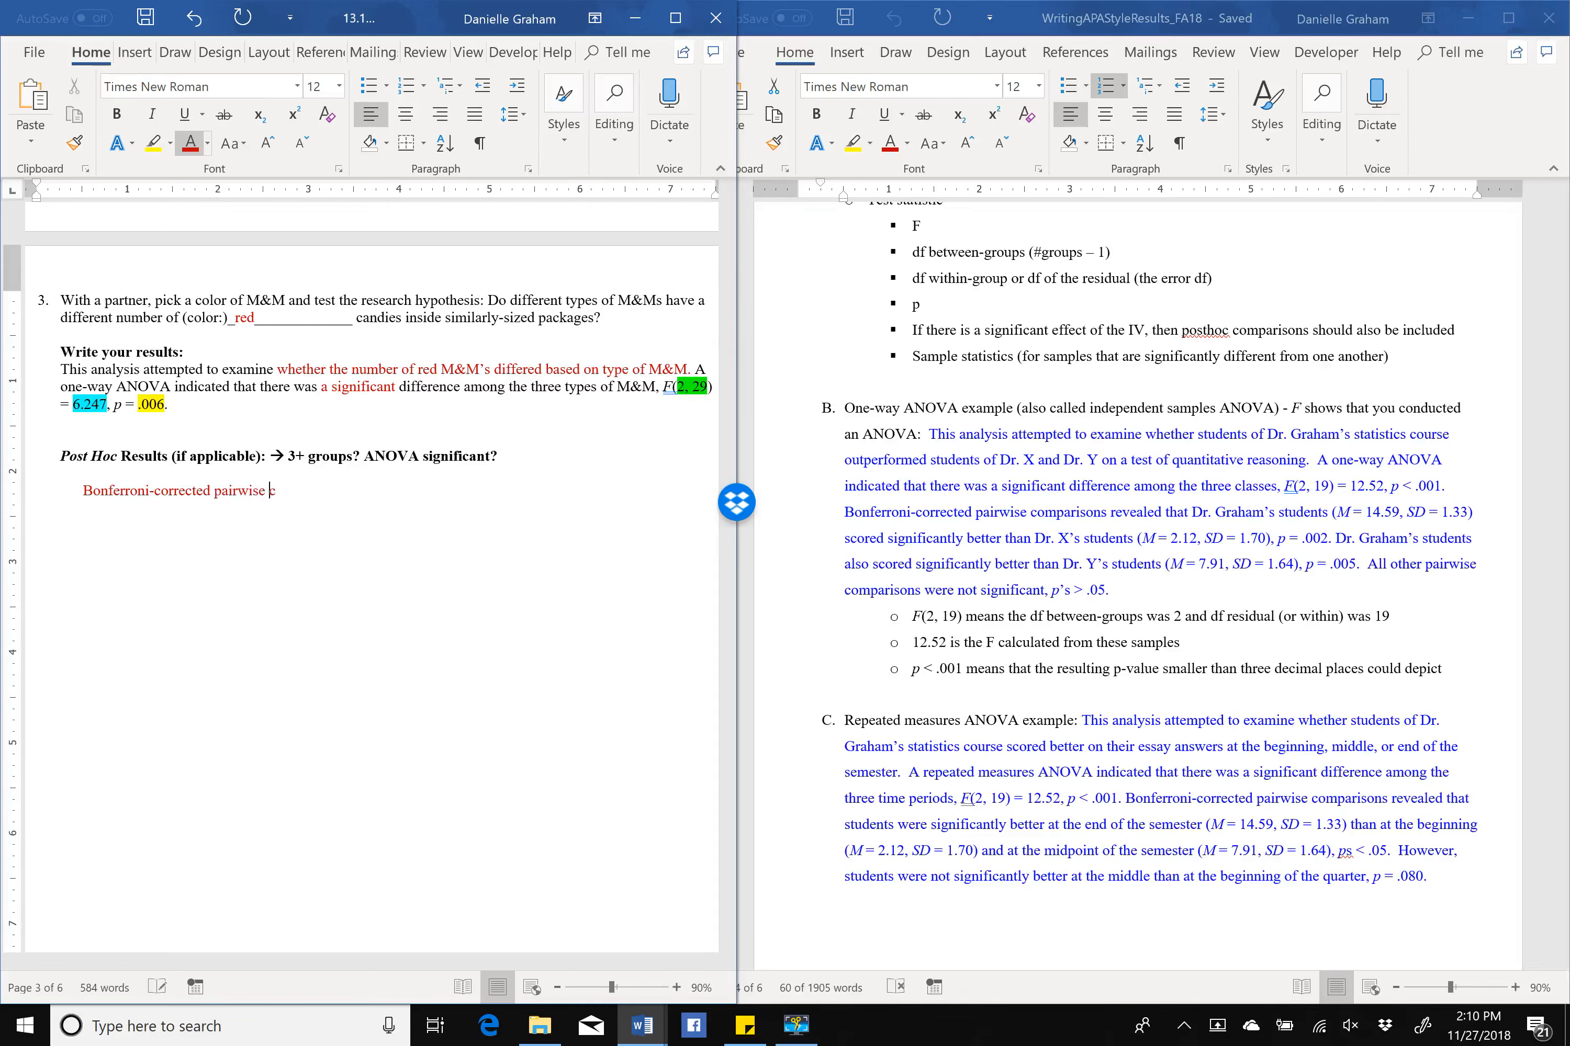
type("omparisons revealed that")
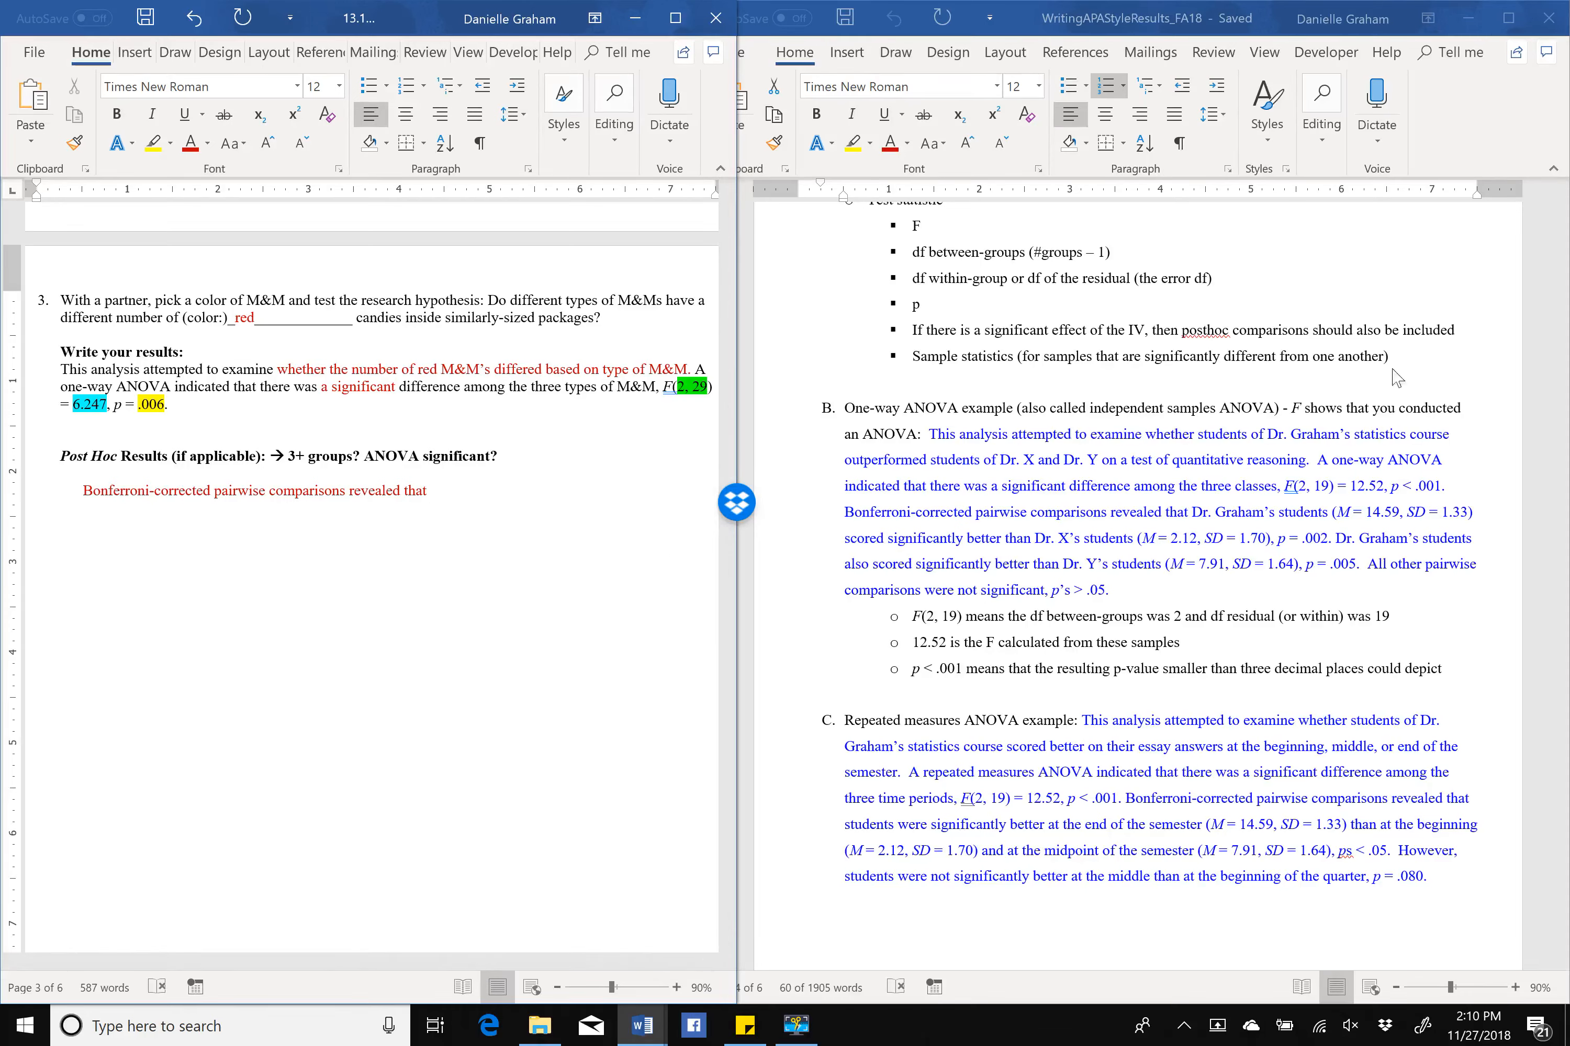
Put the APA example document out of the way and continue the post hoc sentence with "peanut M&M's had significantly".
left_click(1468, 18)
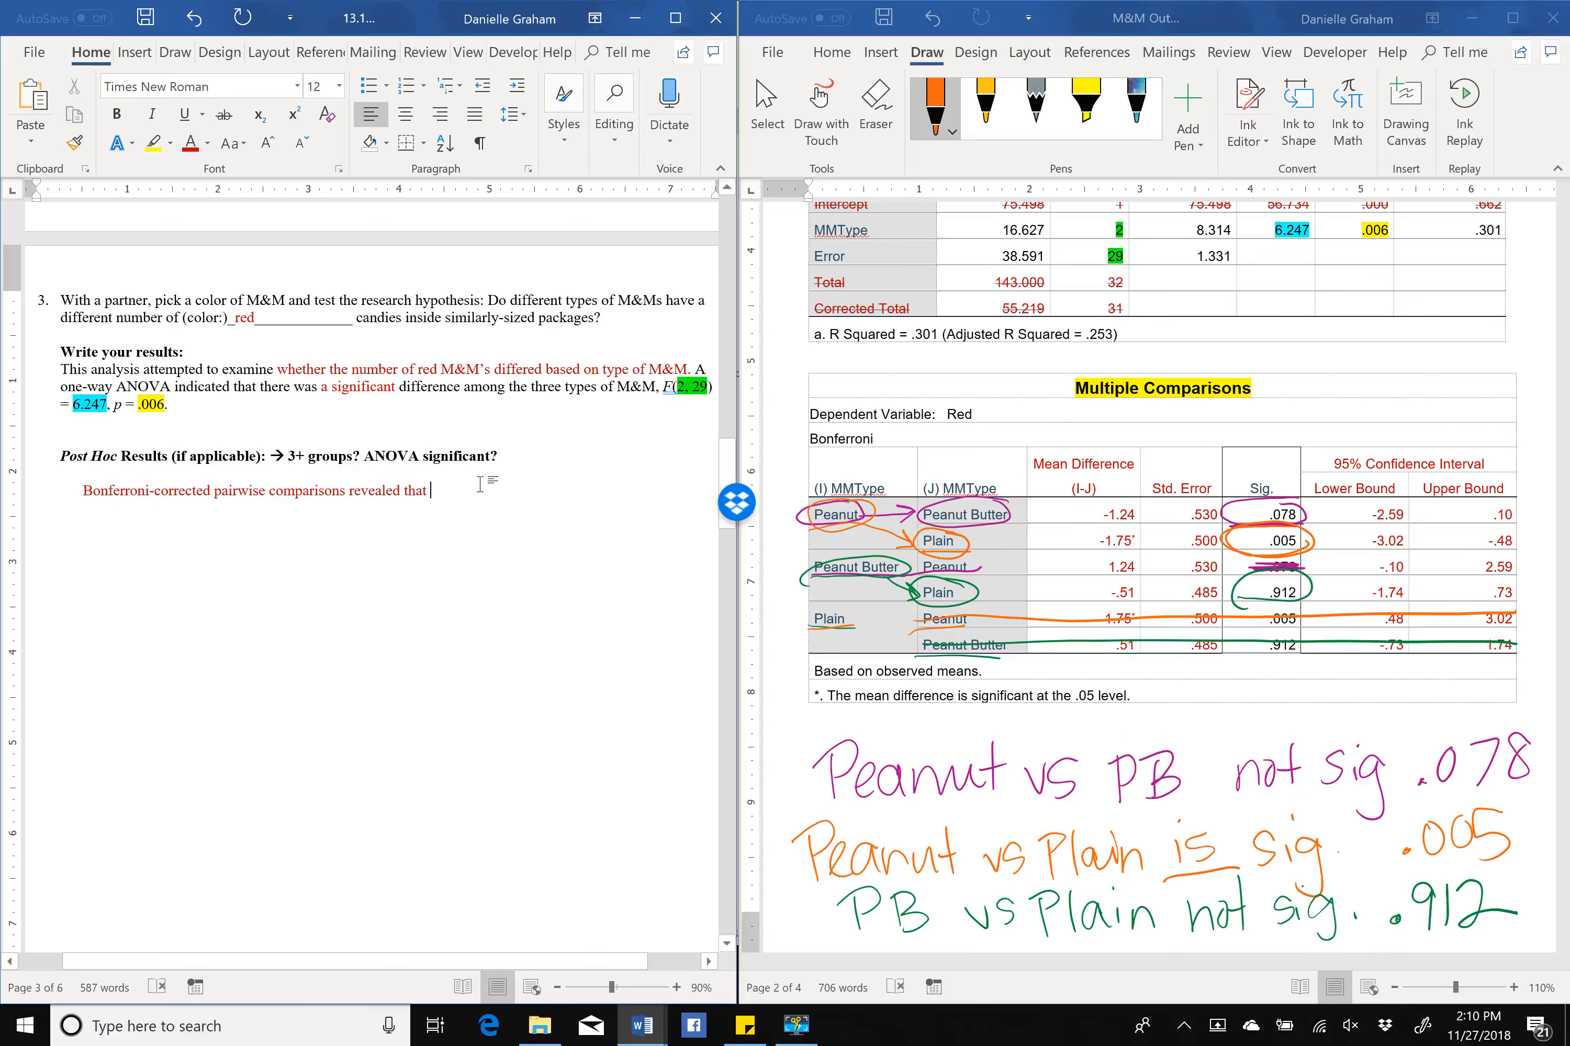
type("peanut M&M")
type("'s")
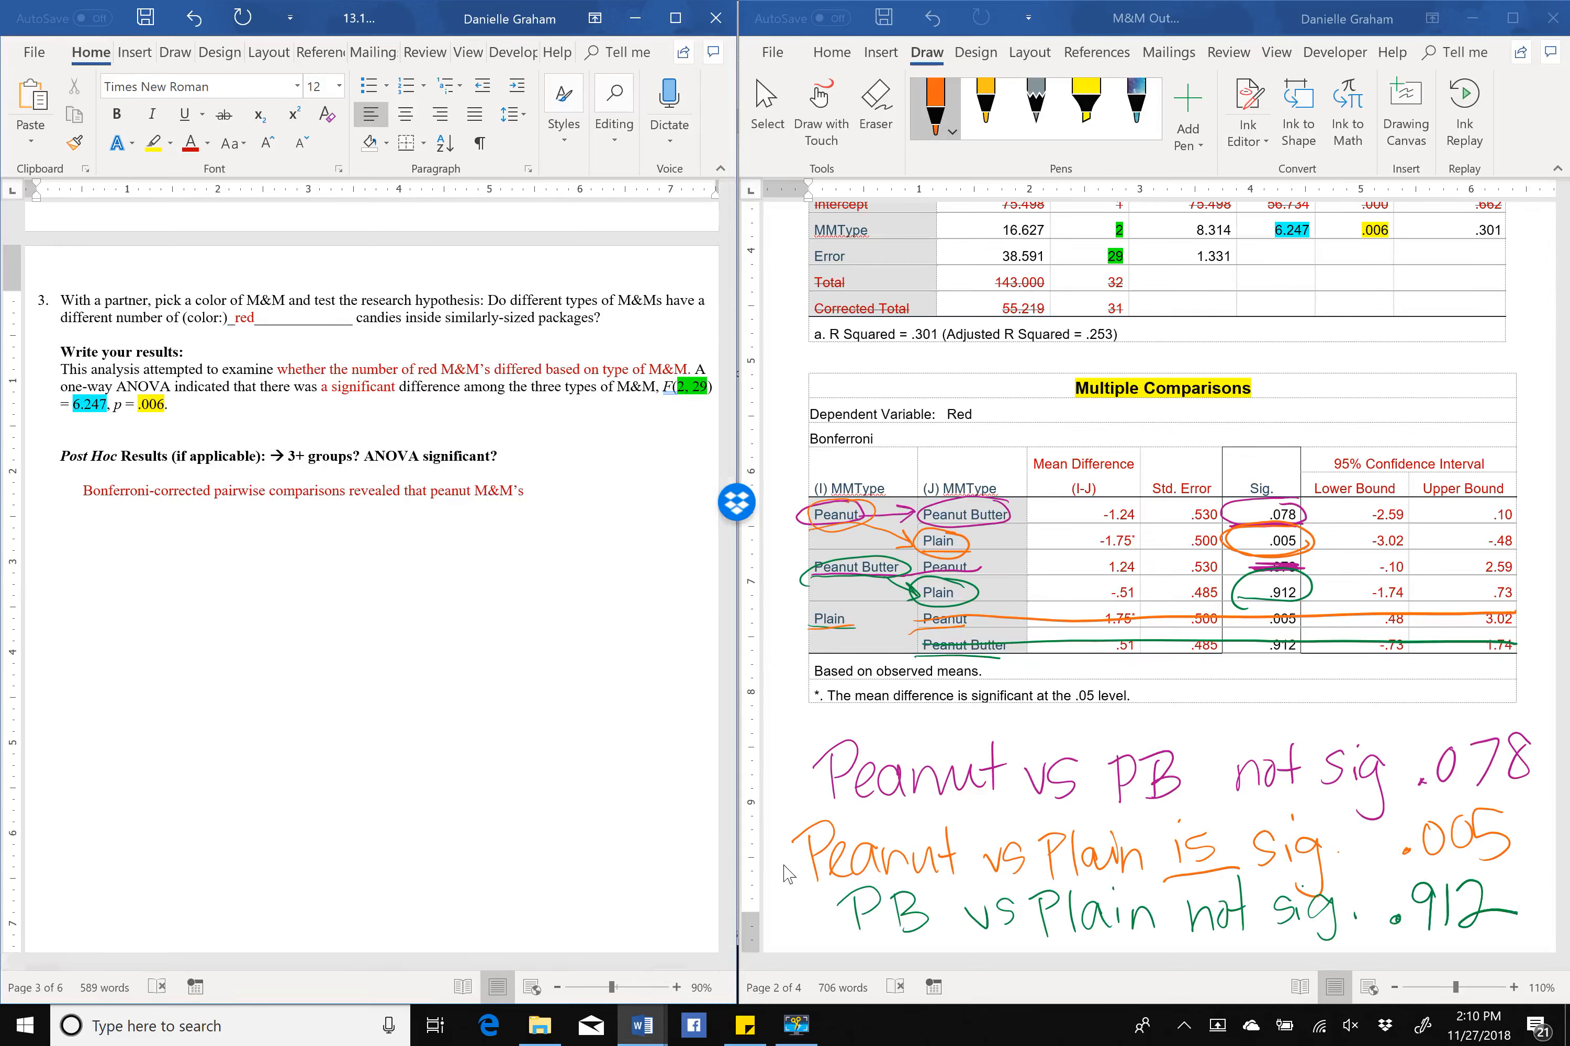
left_click(803, 871)
left_click(804, 871)
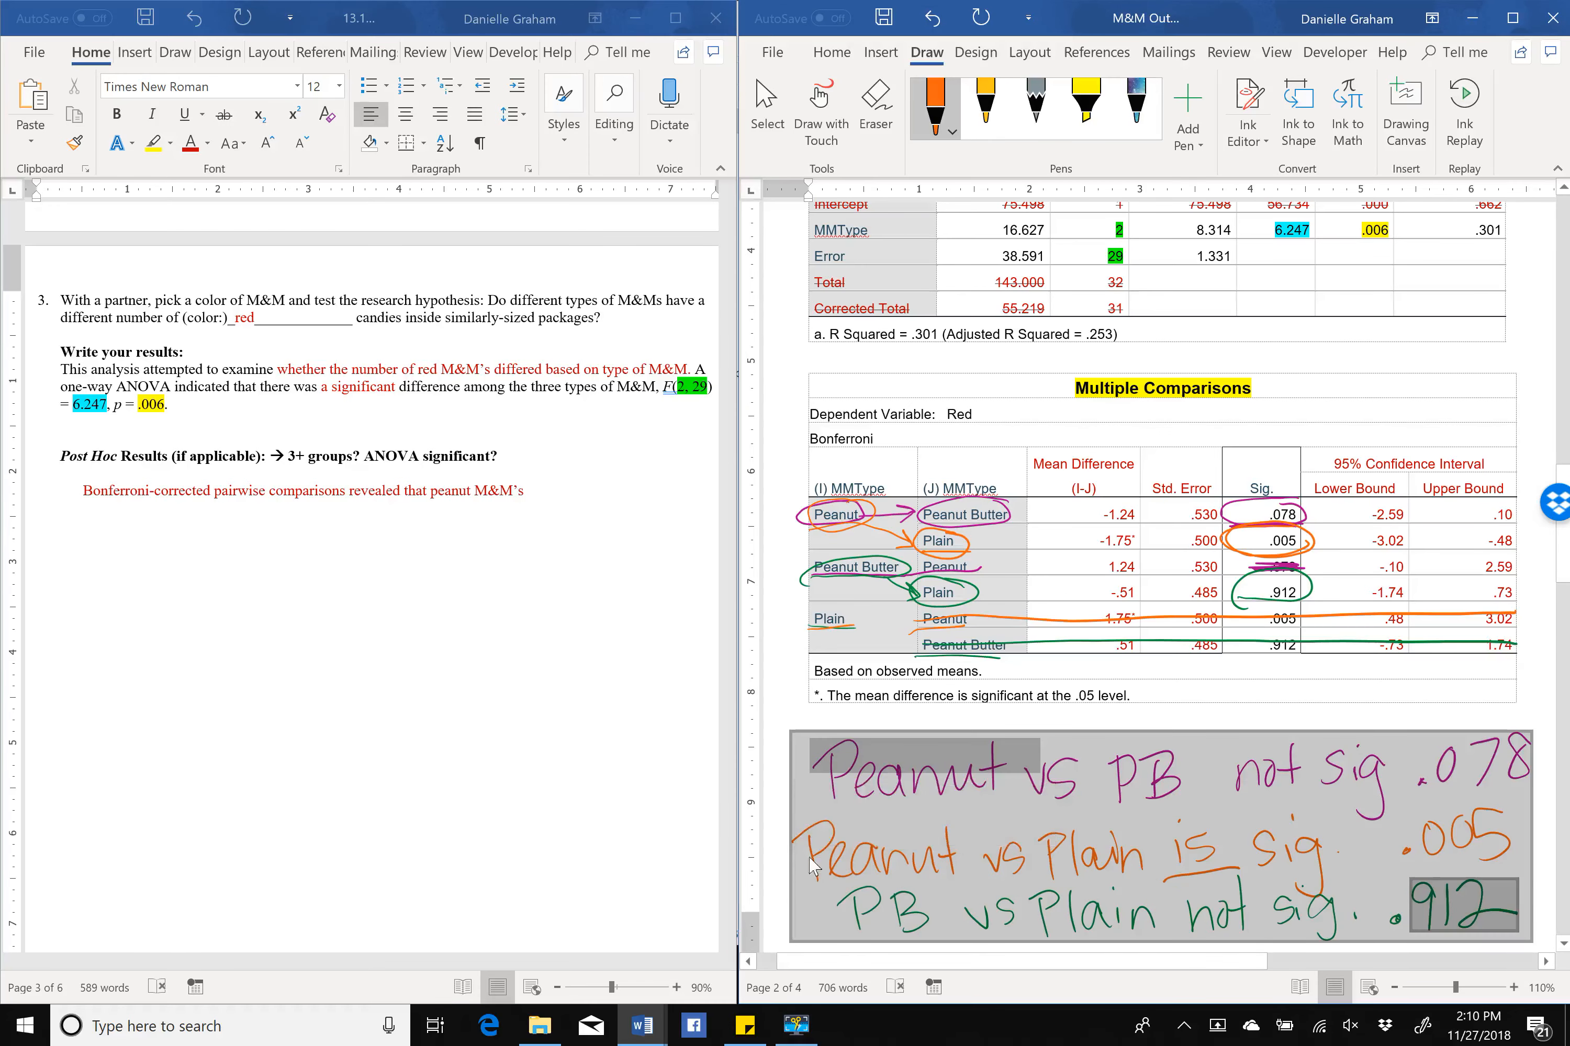
left_click(550, 491)
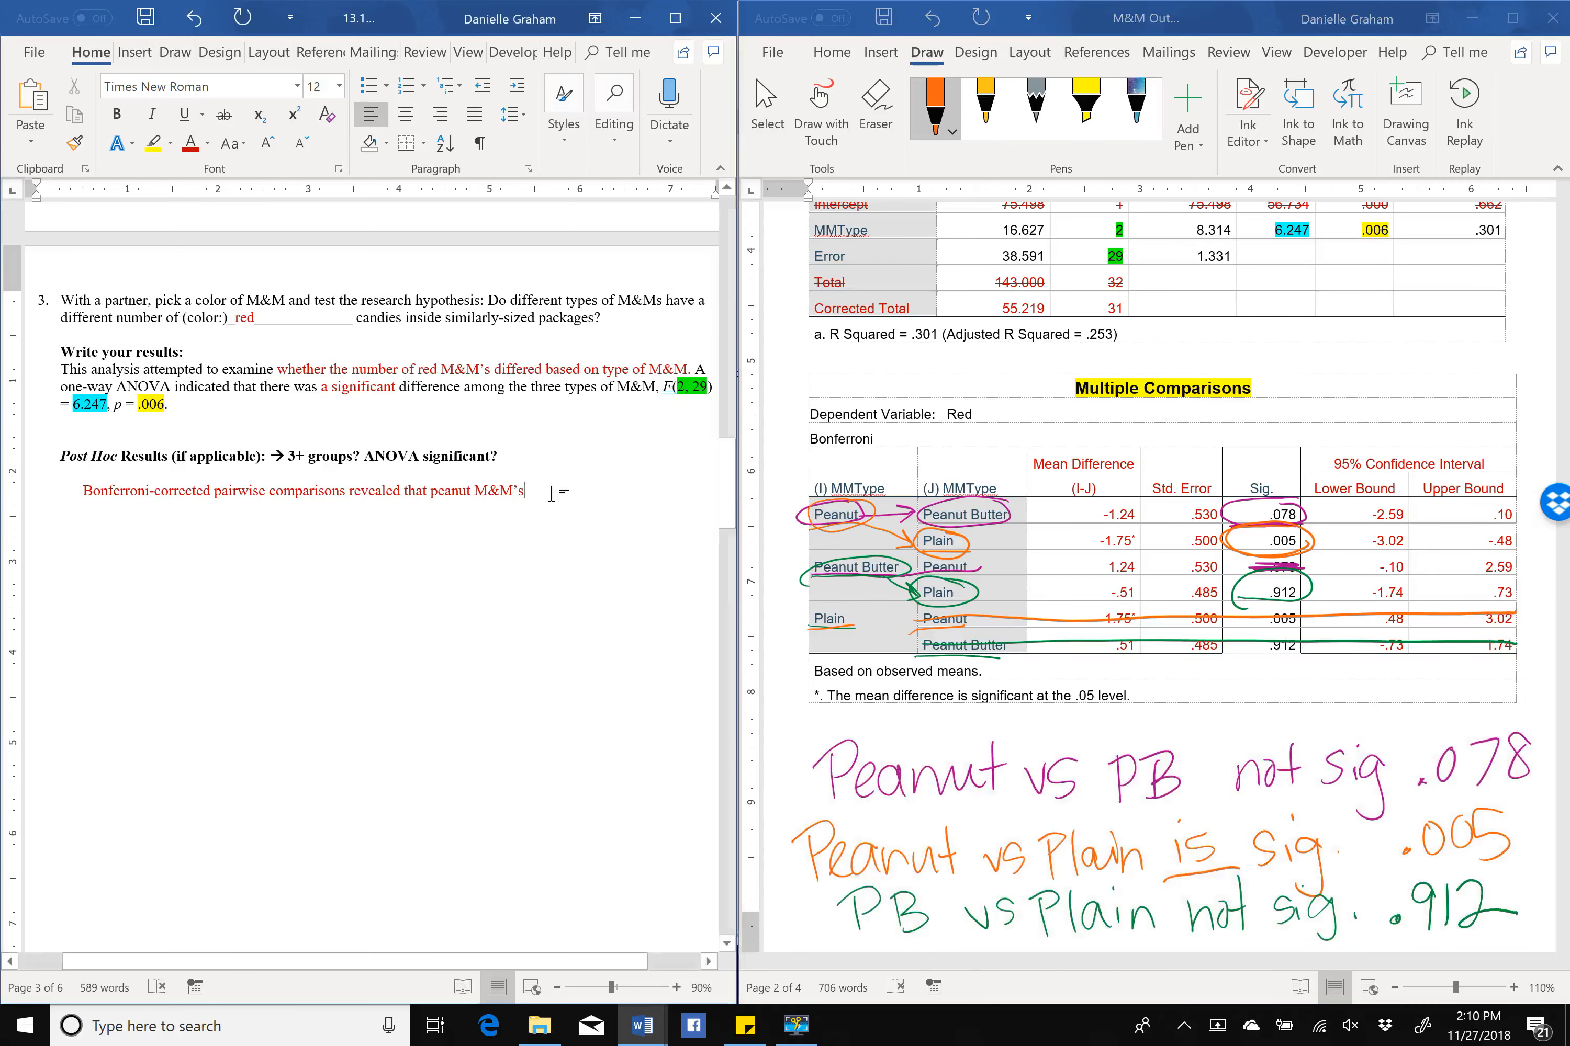
type("had significantly")
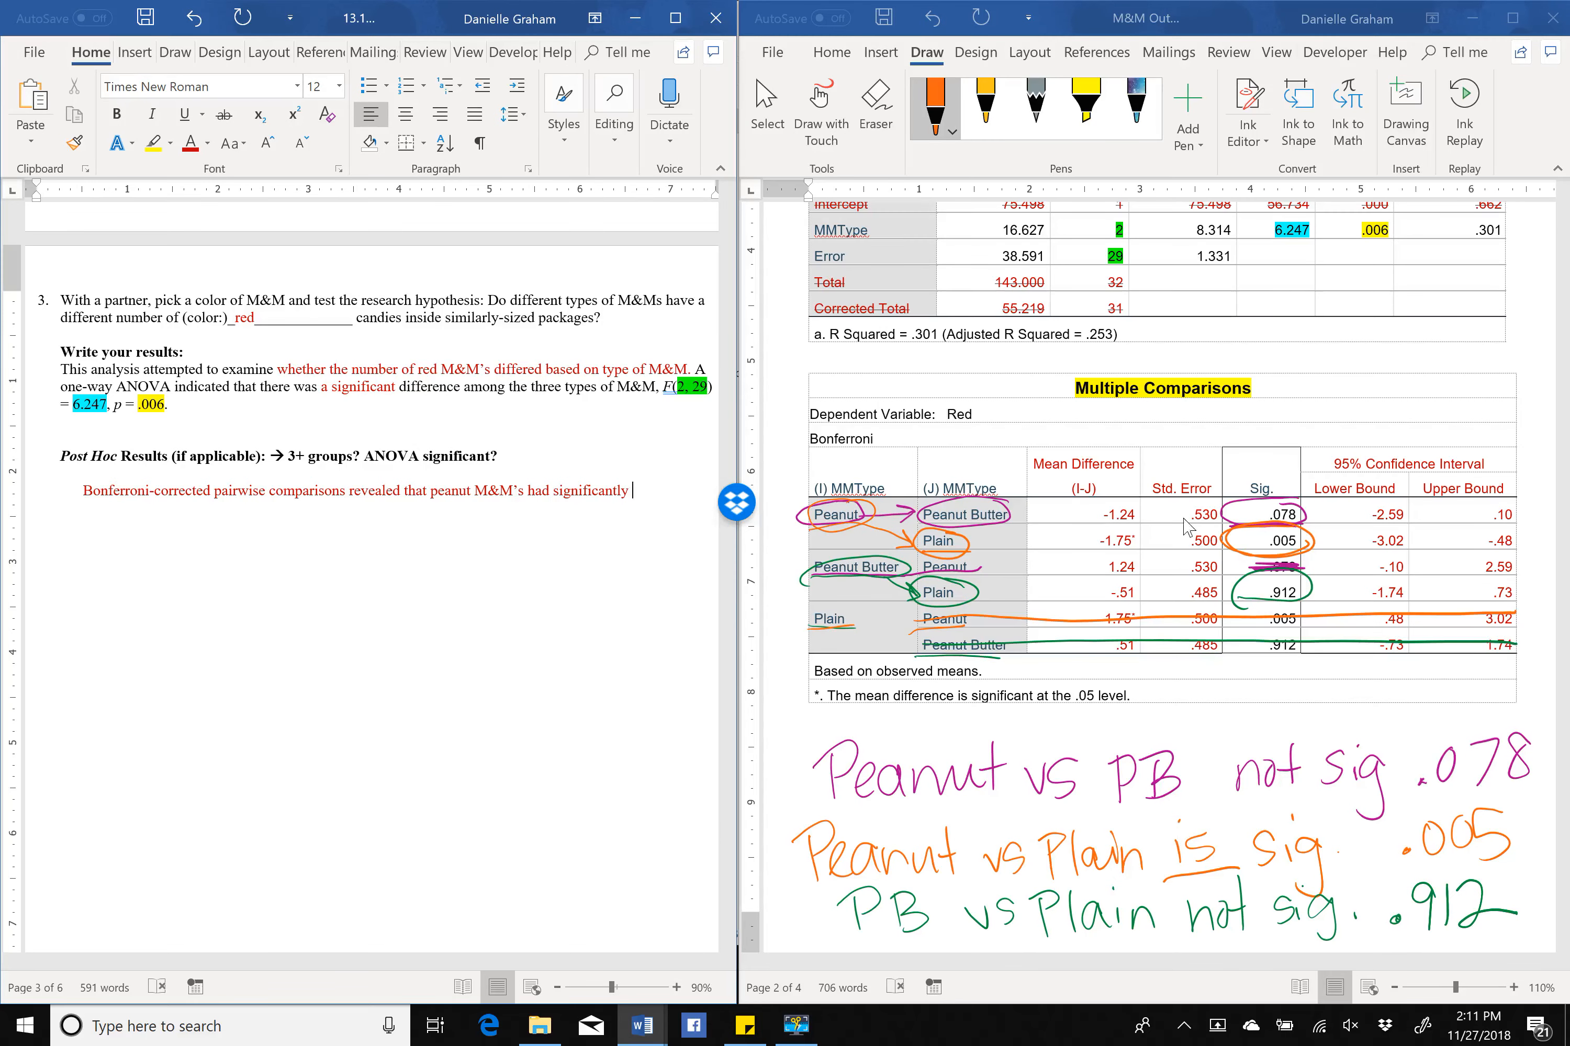
Compare the M&M type means in the Descriptive Statistics table and add "fewer" to the end of the post hoc sentence.
scroll(1187, 525, "up", 2)
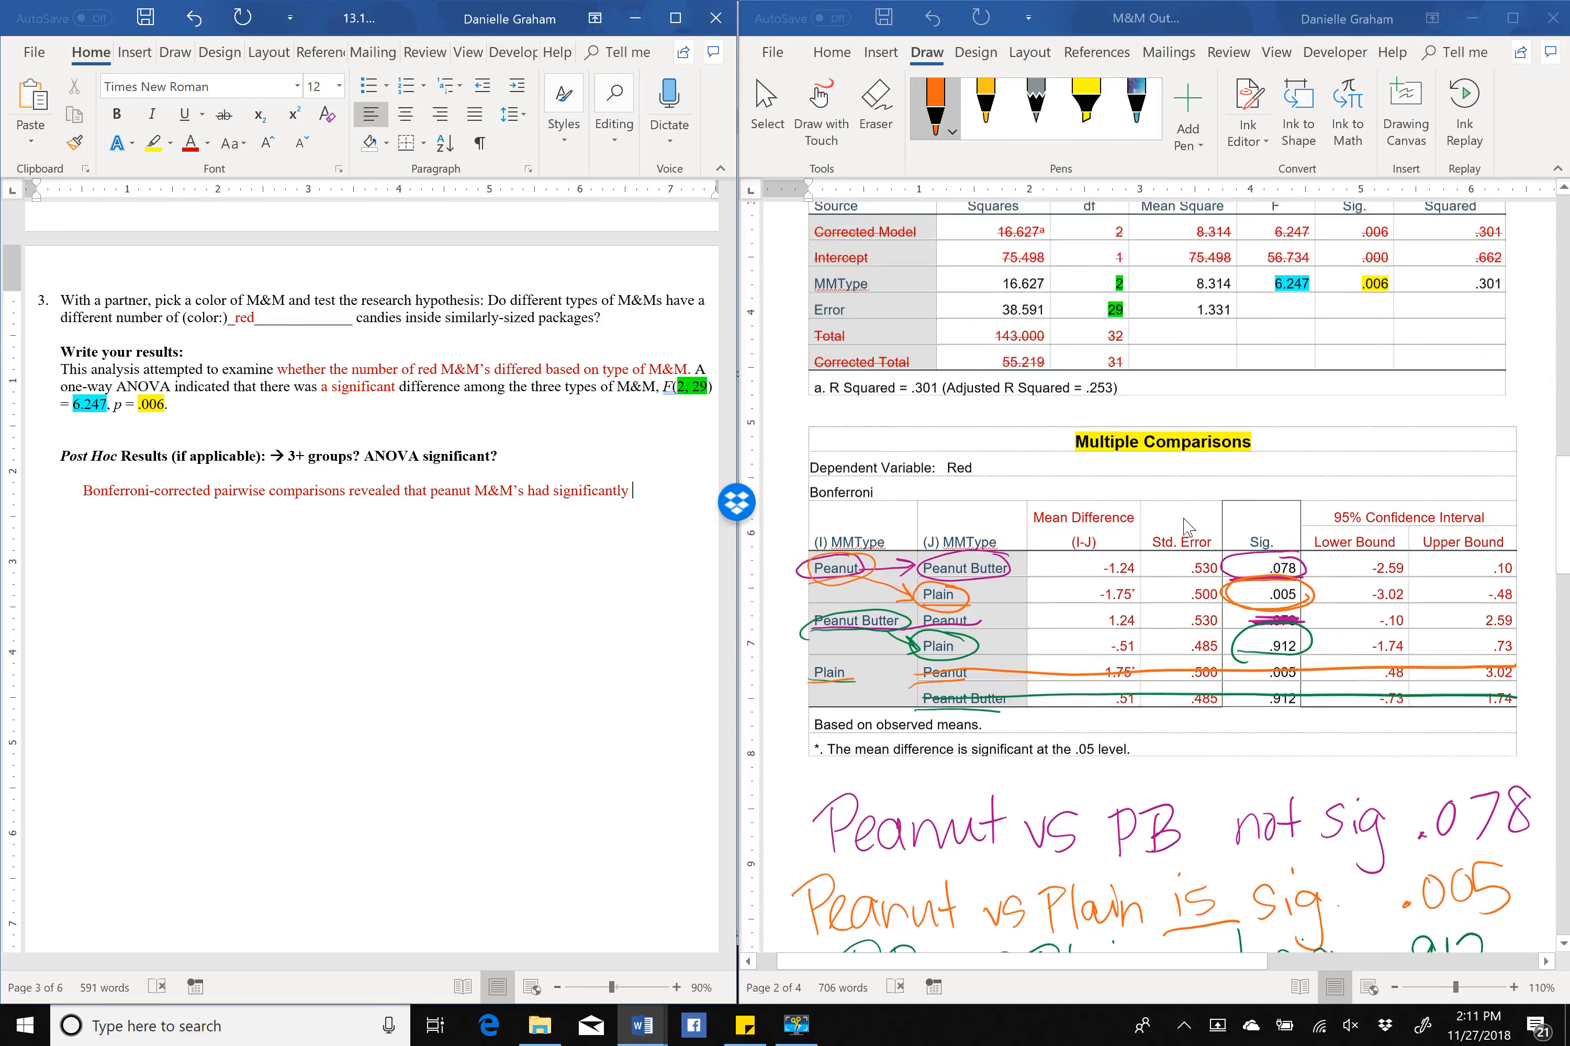
scroll(1186, 525, "up", 6)
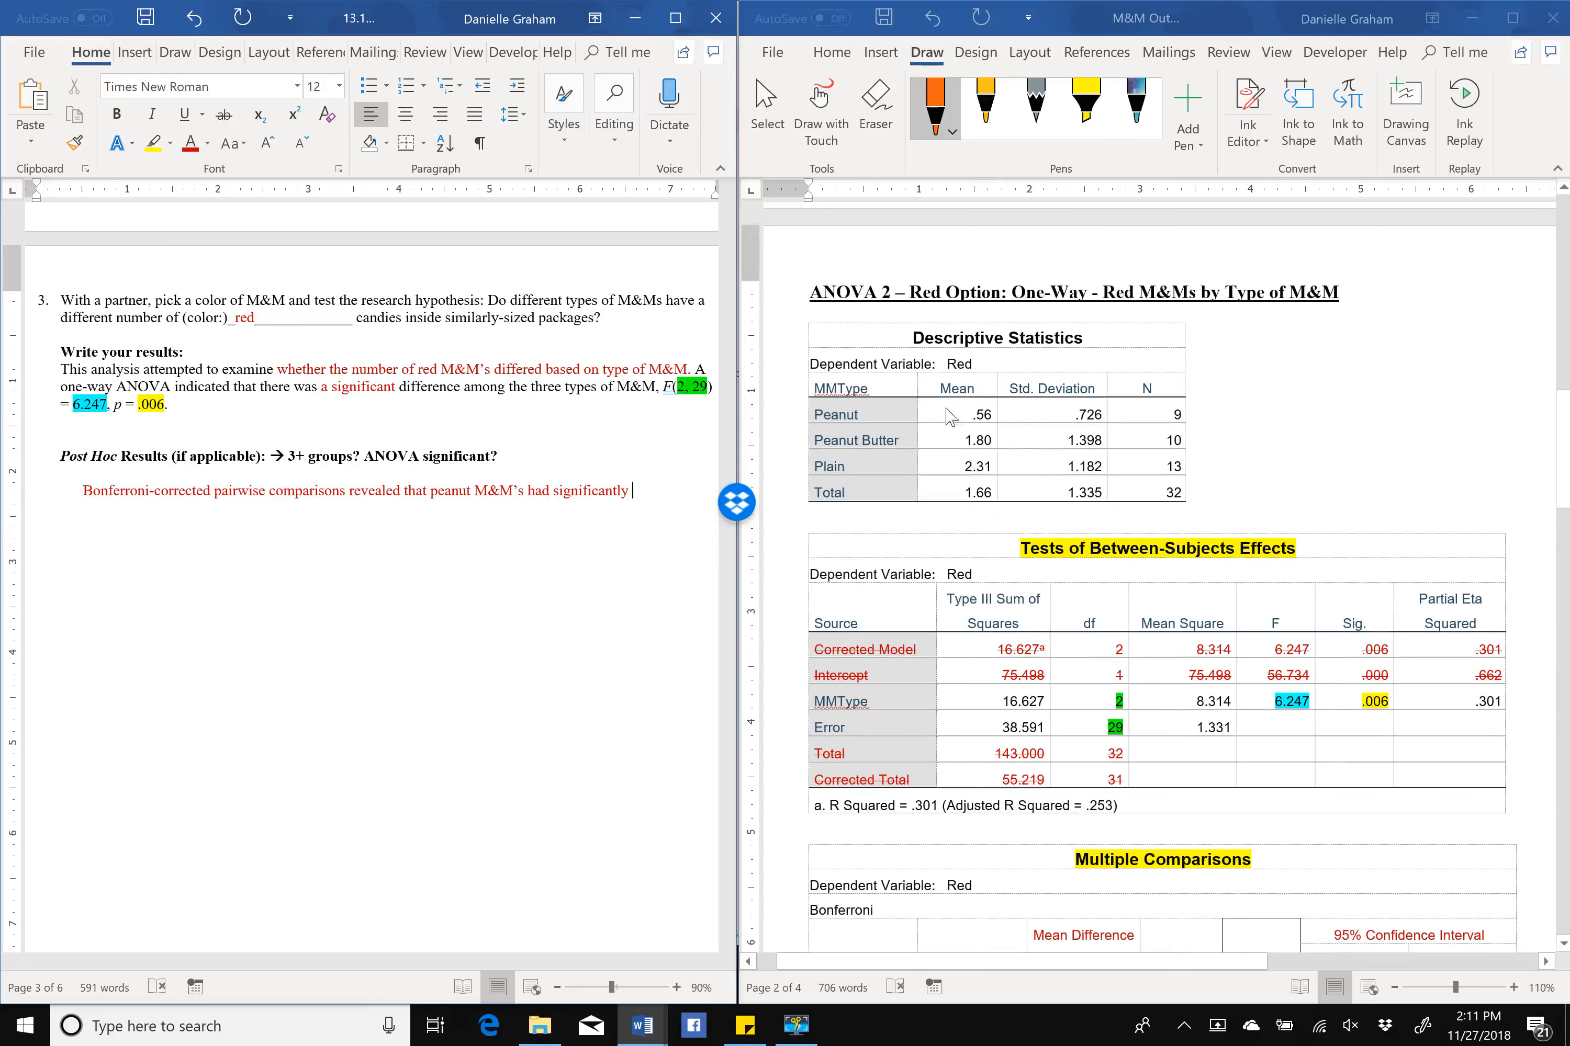
left_click_drag(893, 408, 969, 466)
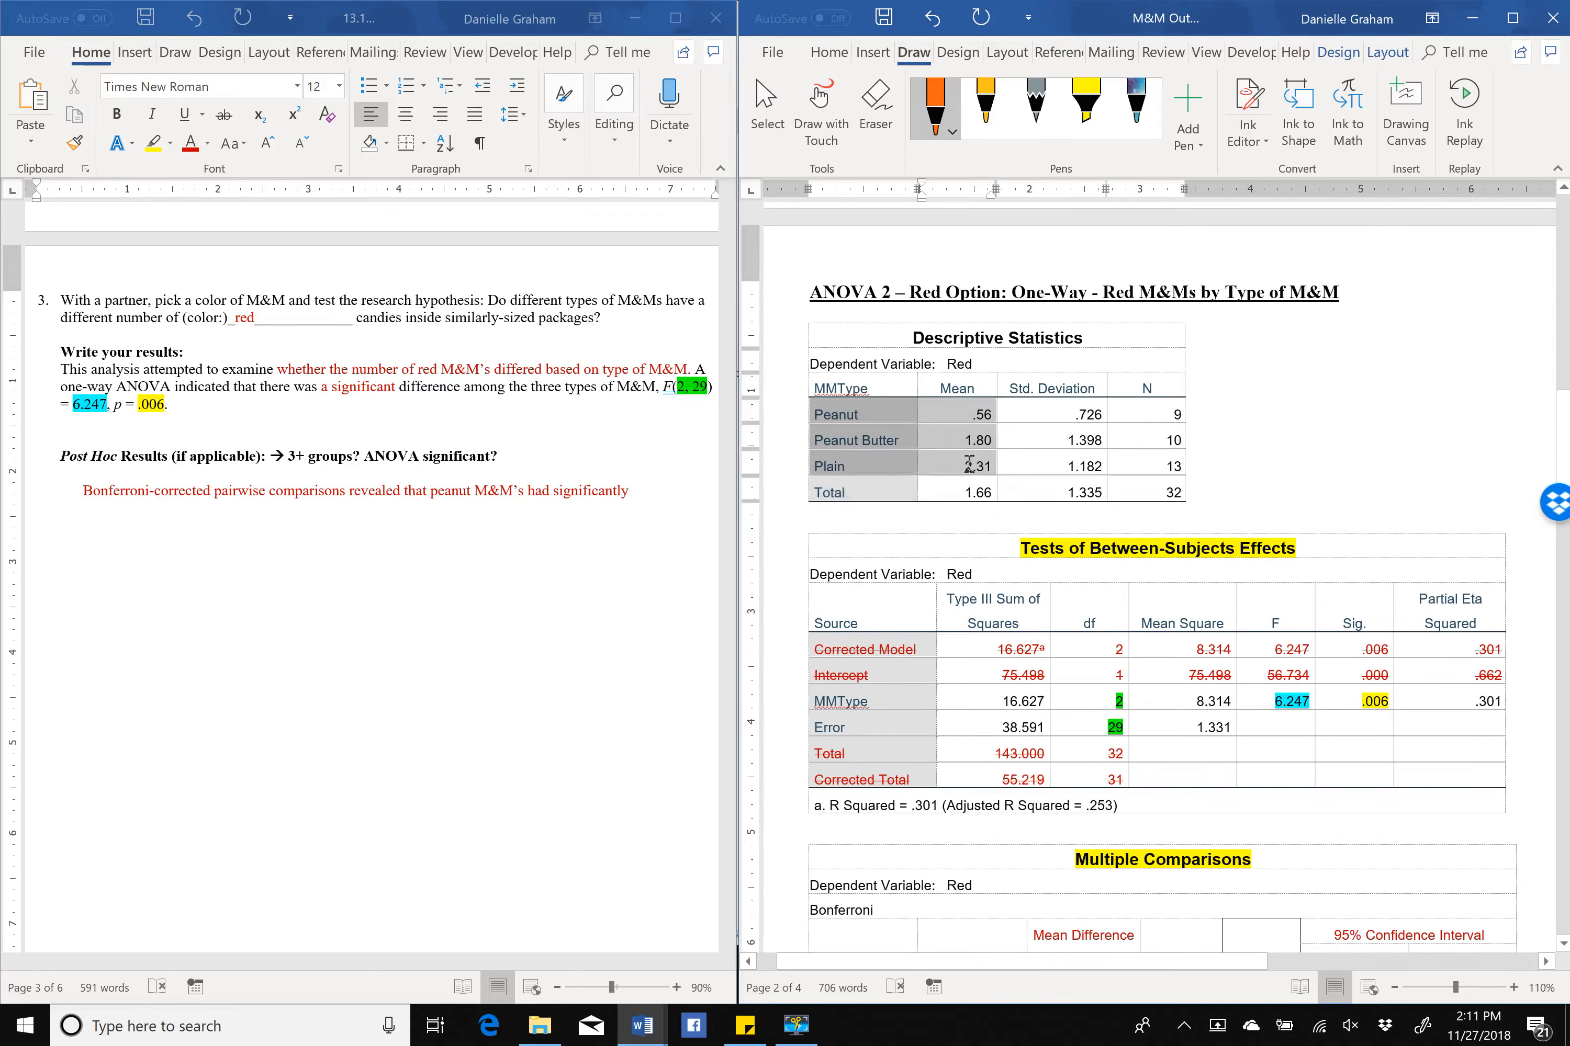
left_click(969, 466)
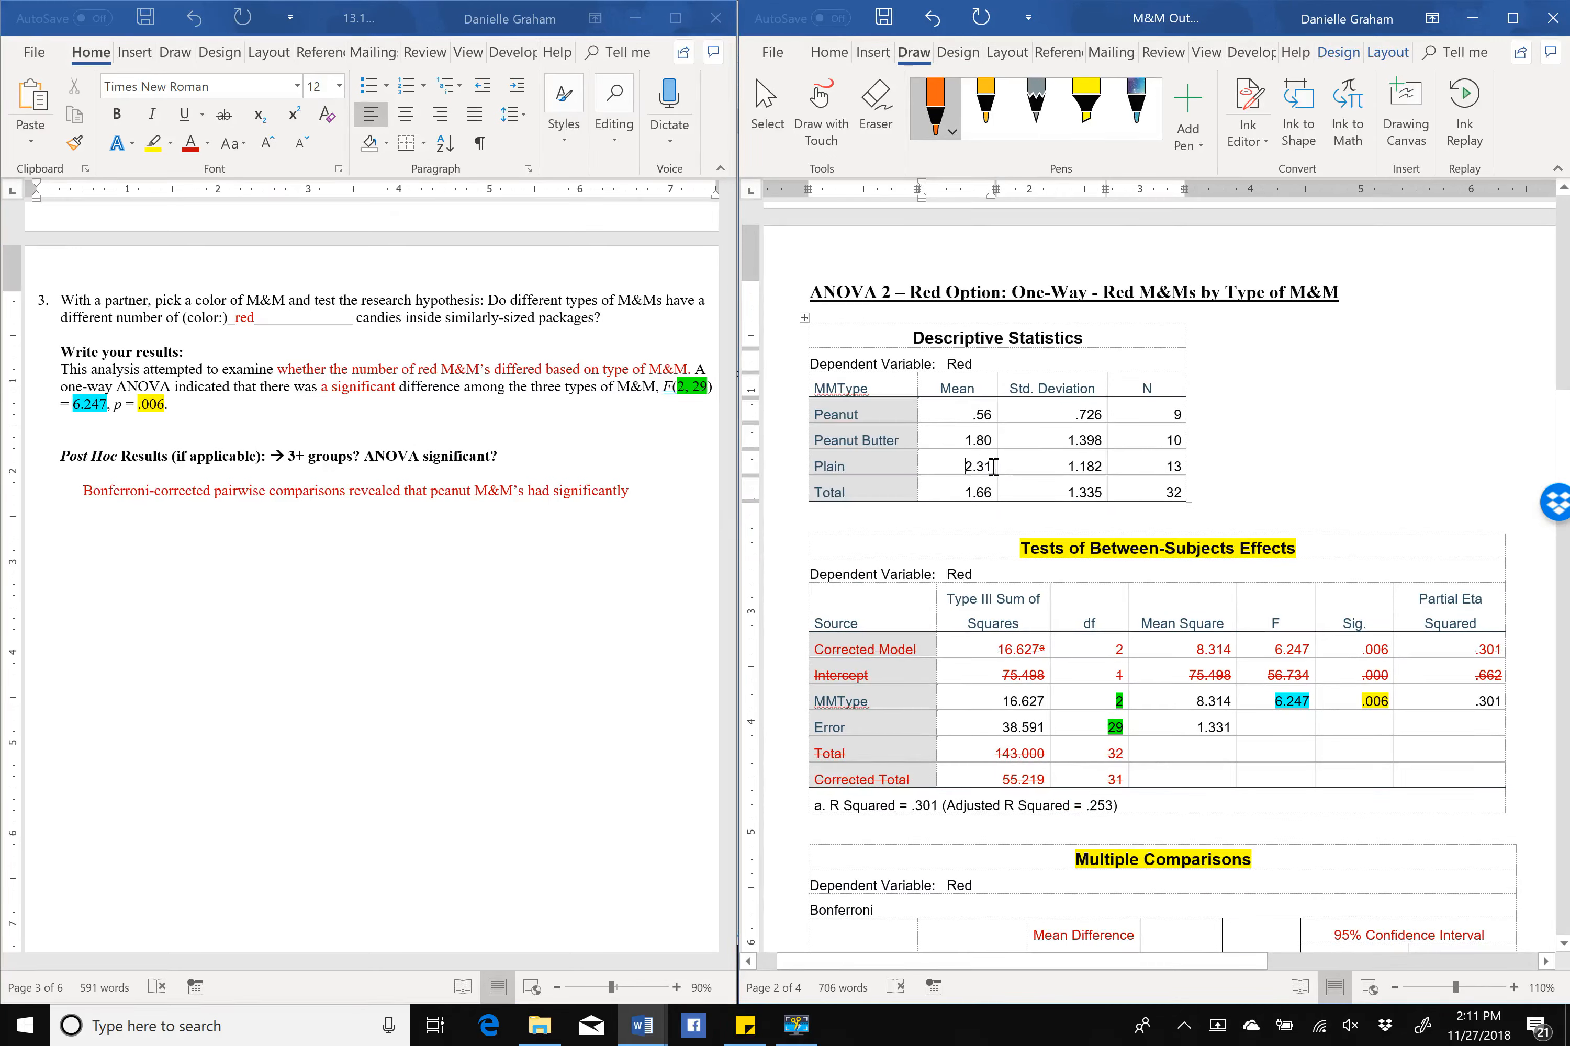
left_click_drag(993, 466, 995, 412)
left_click(641, 486)
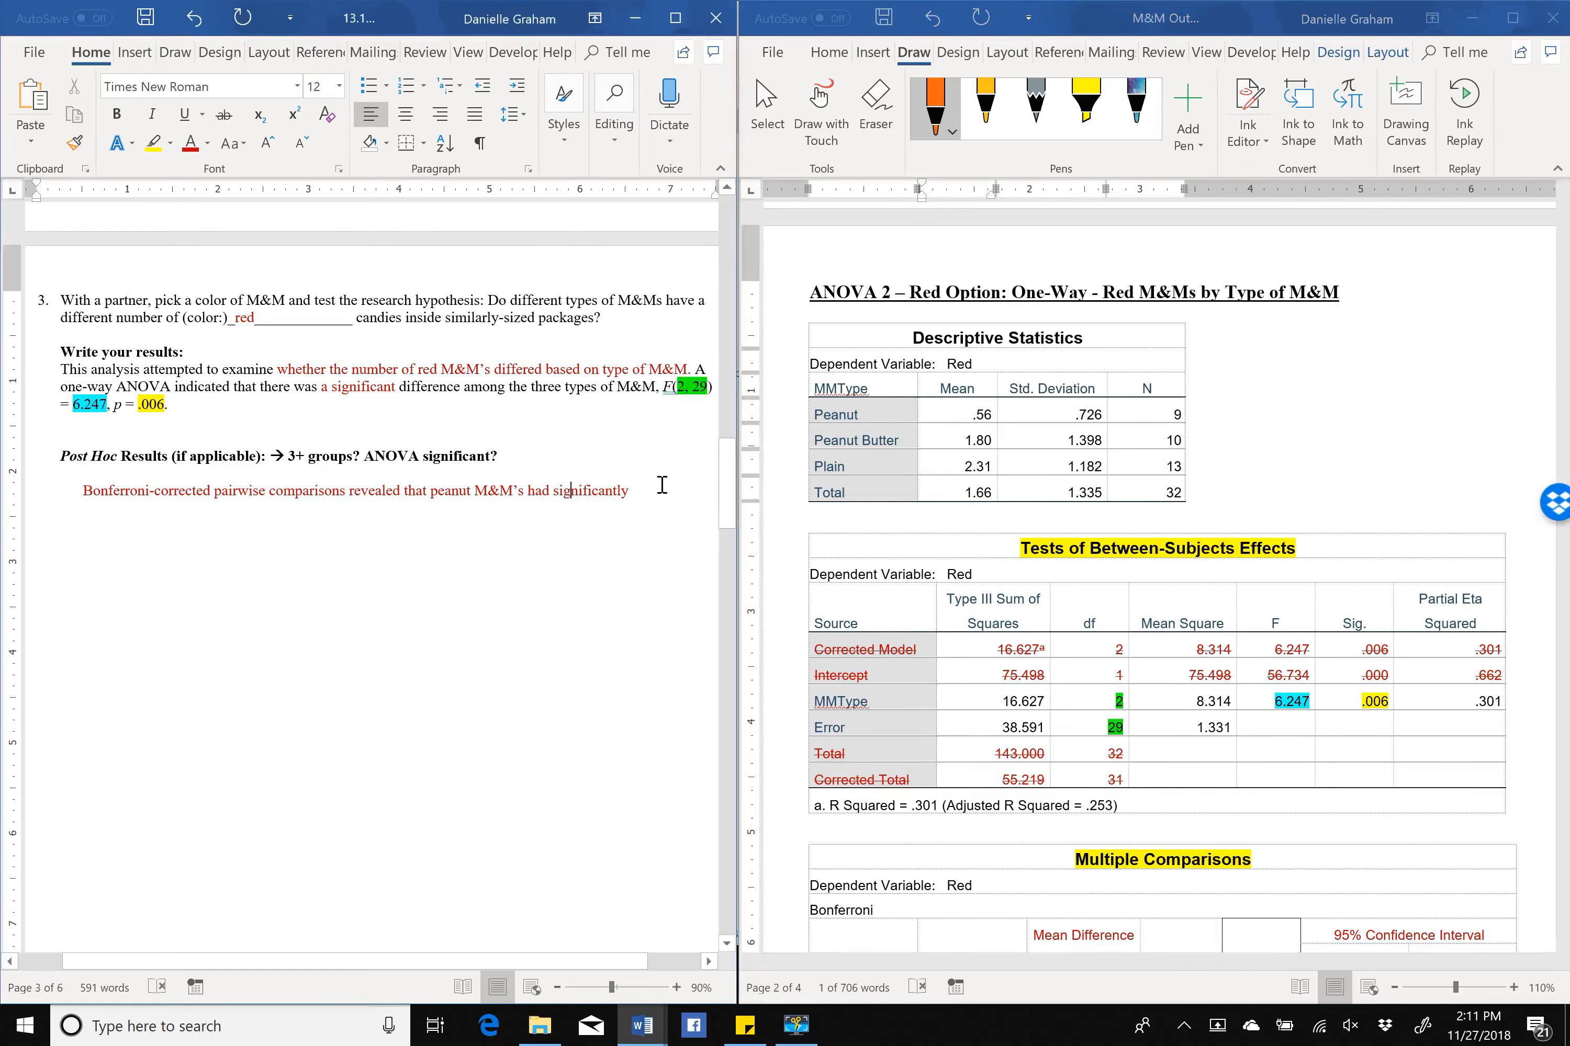
type("fewer")
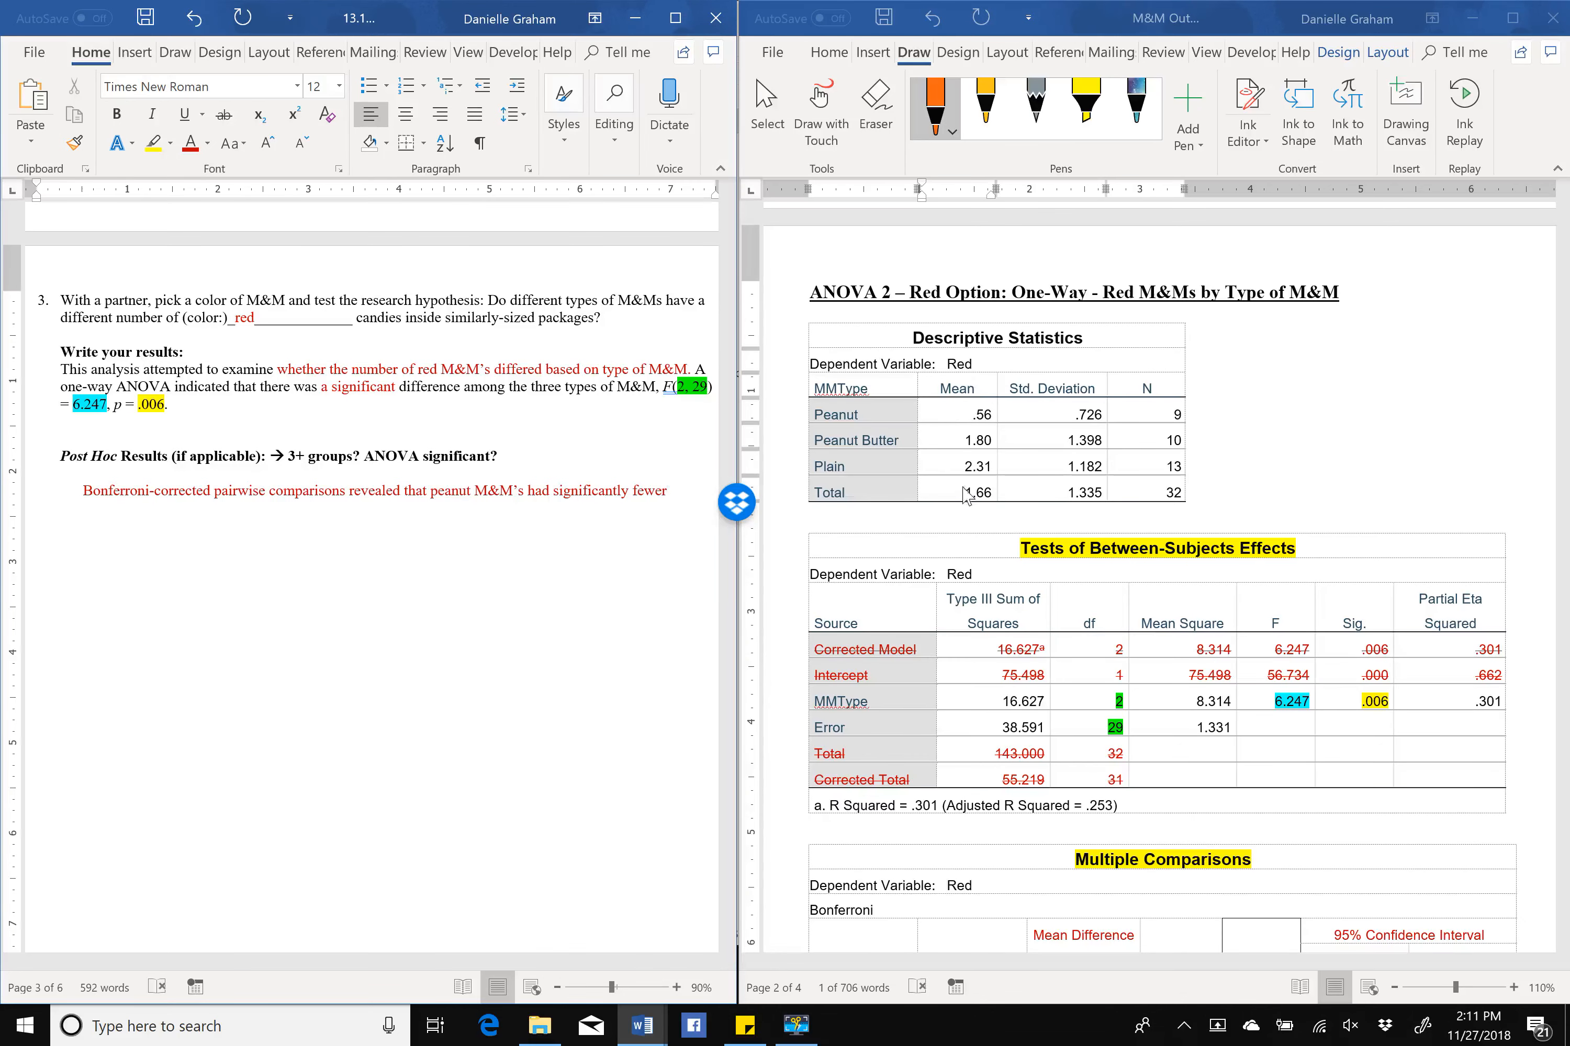
Extend the post hoc sentence with "red M&M's" and indent the paragraph so its second line aligns with the first.
scroll(1027, 507, "down", 5)
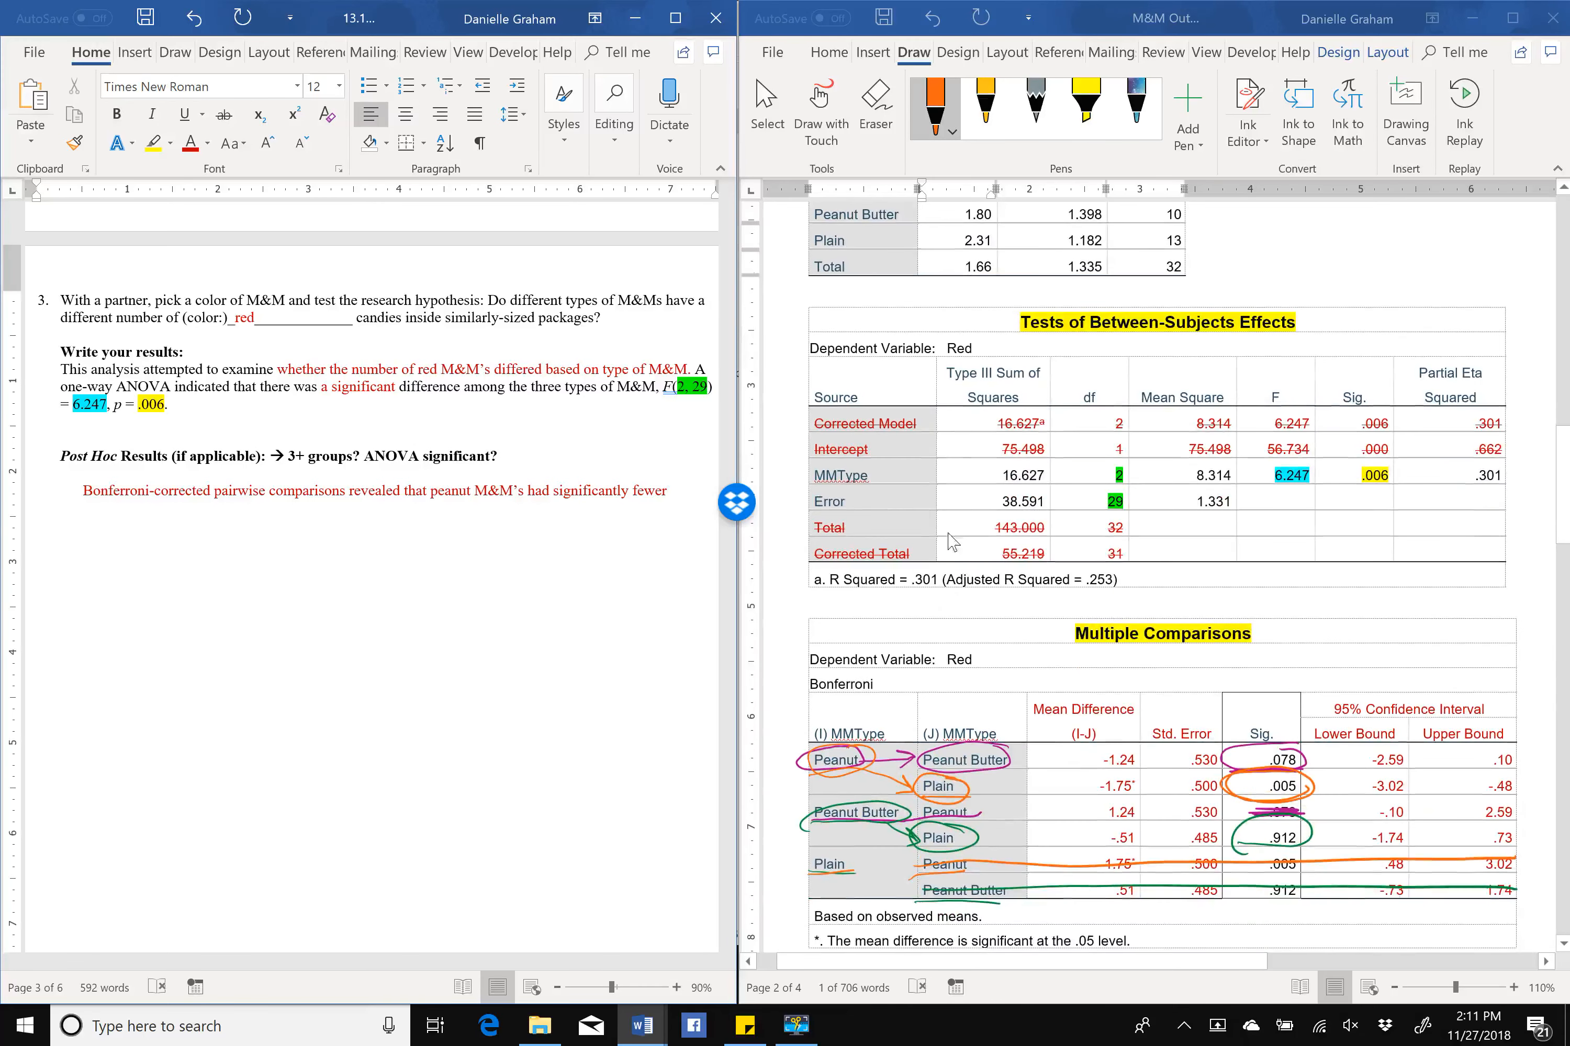
type("red")
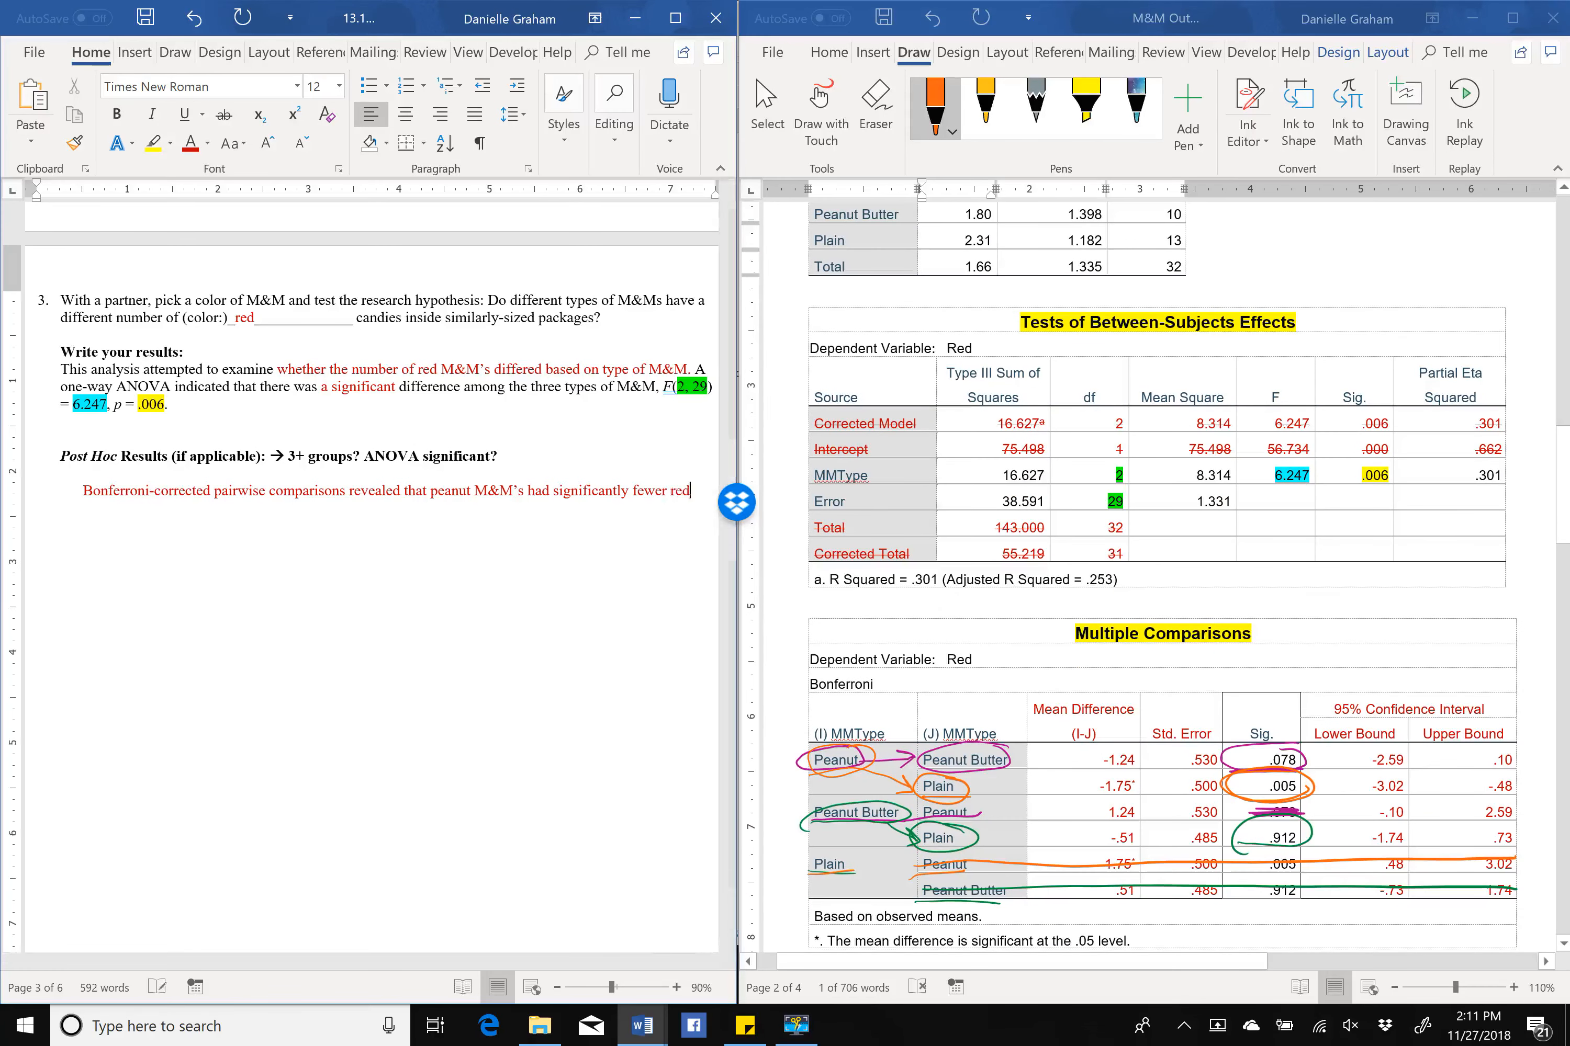
type(" M&M’s")
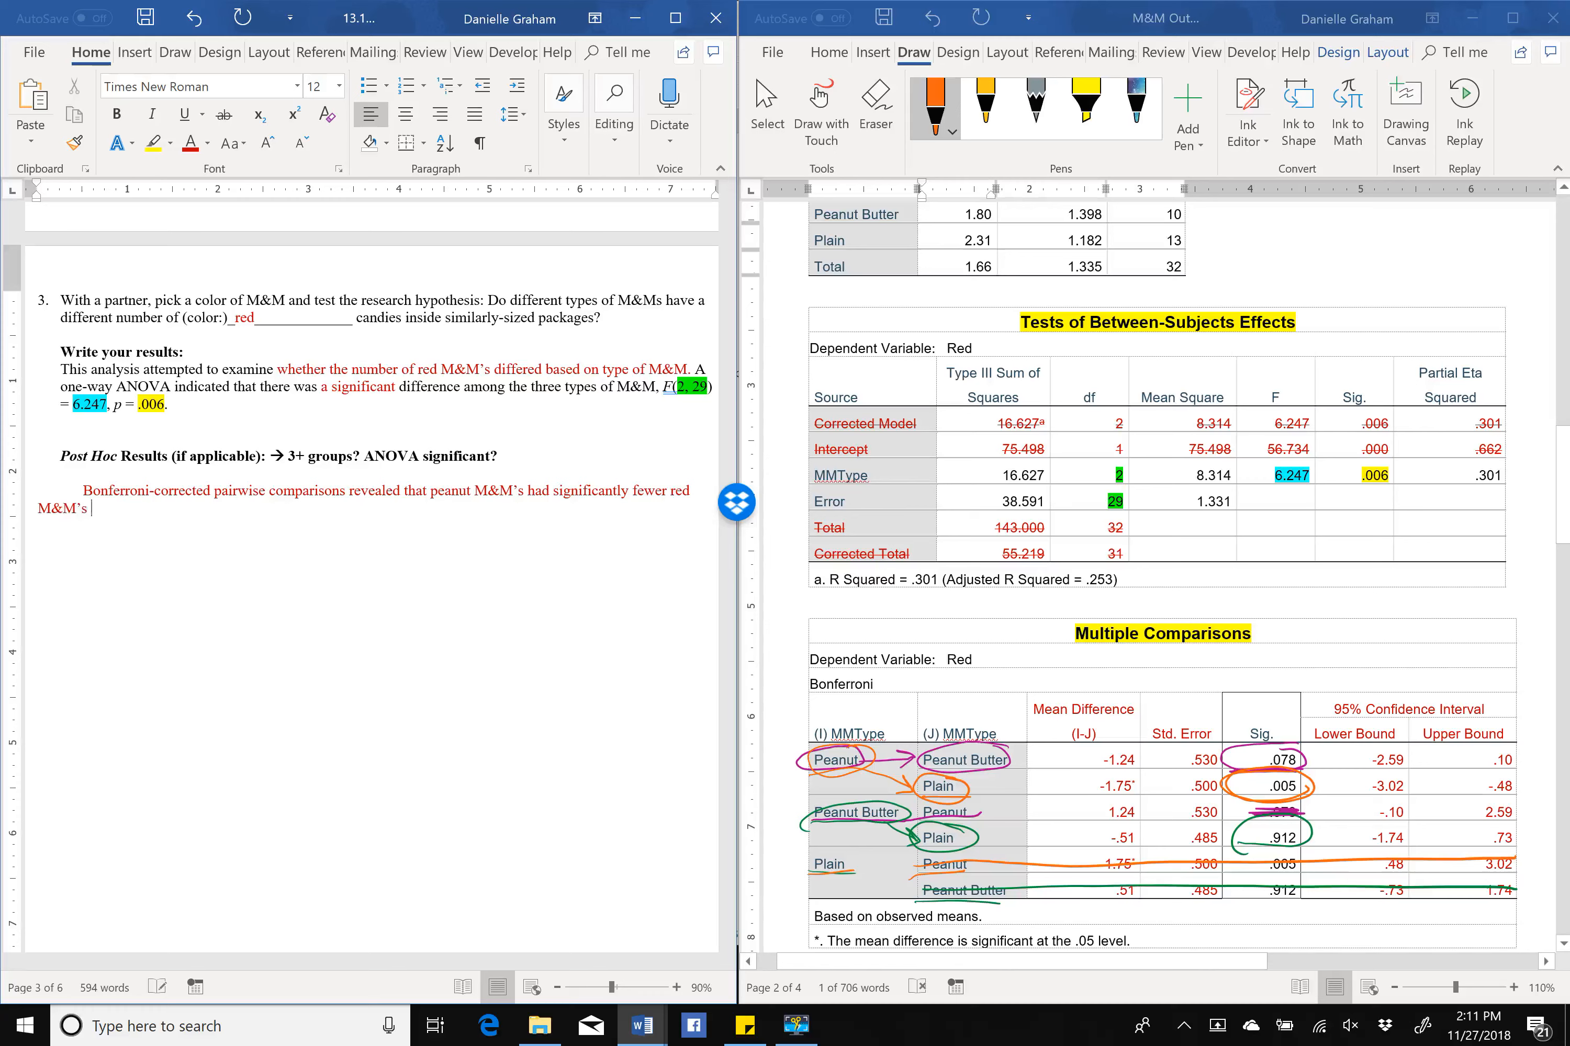
key("Home")
key("Tab")
key("Tab")
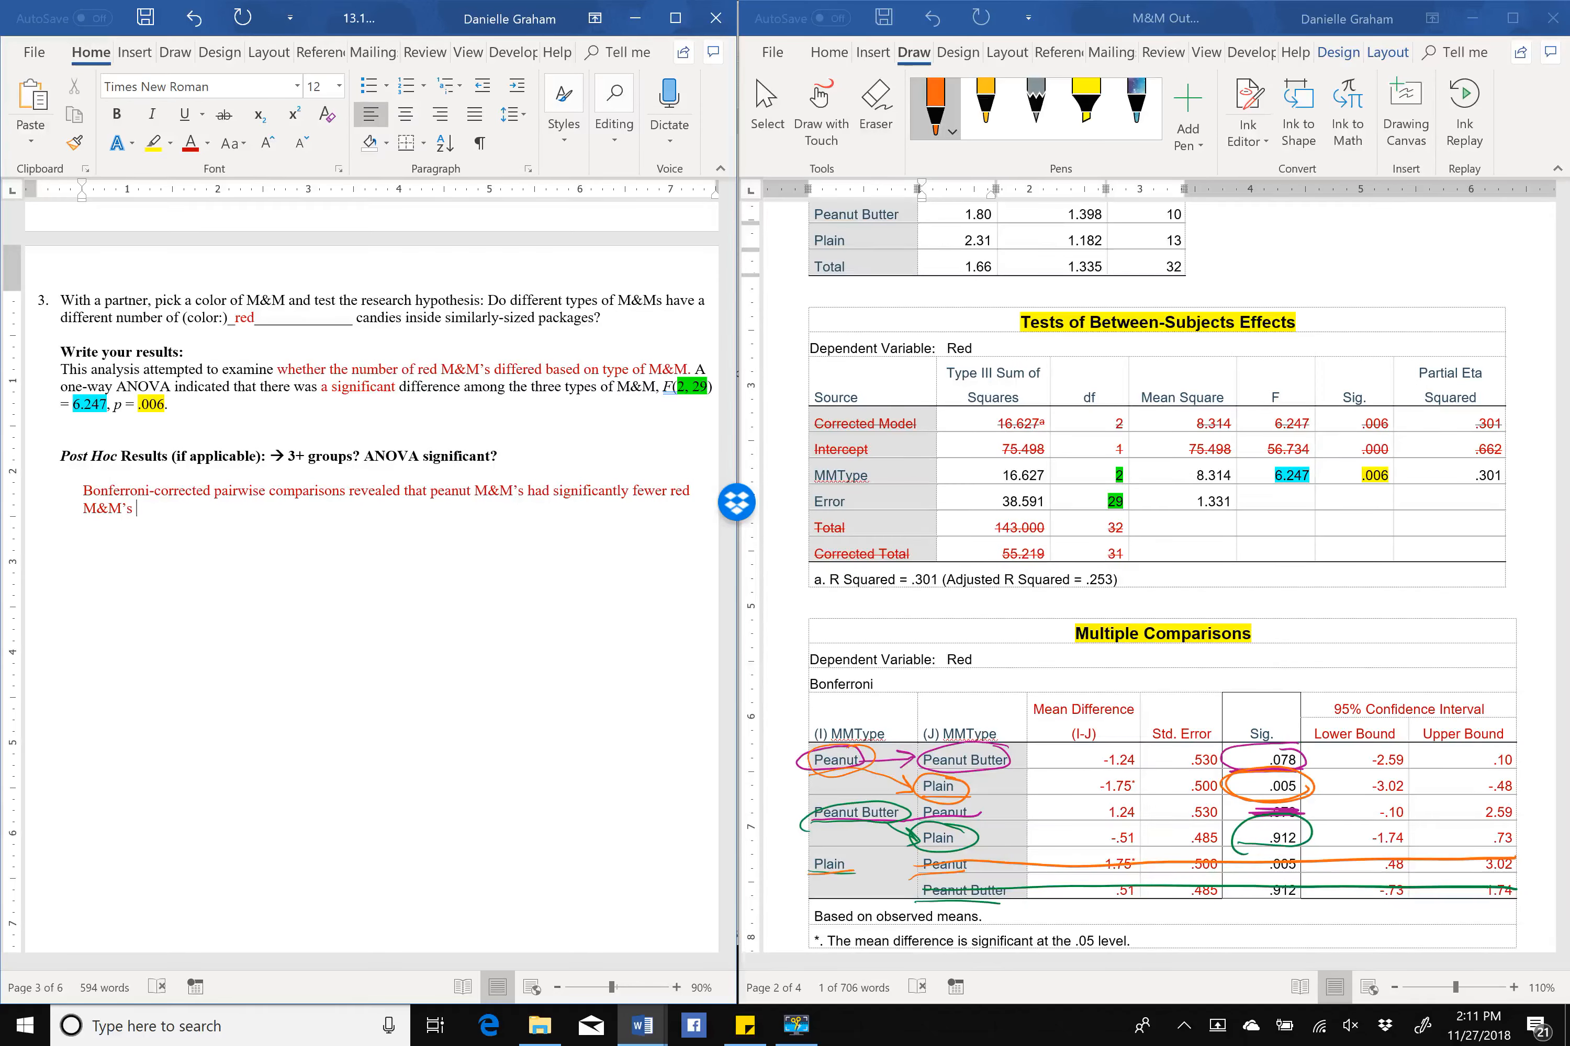
key("ctrl+i")
type("M")
key("ctrl+i")
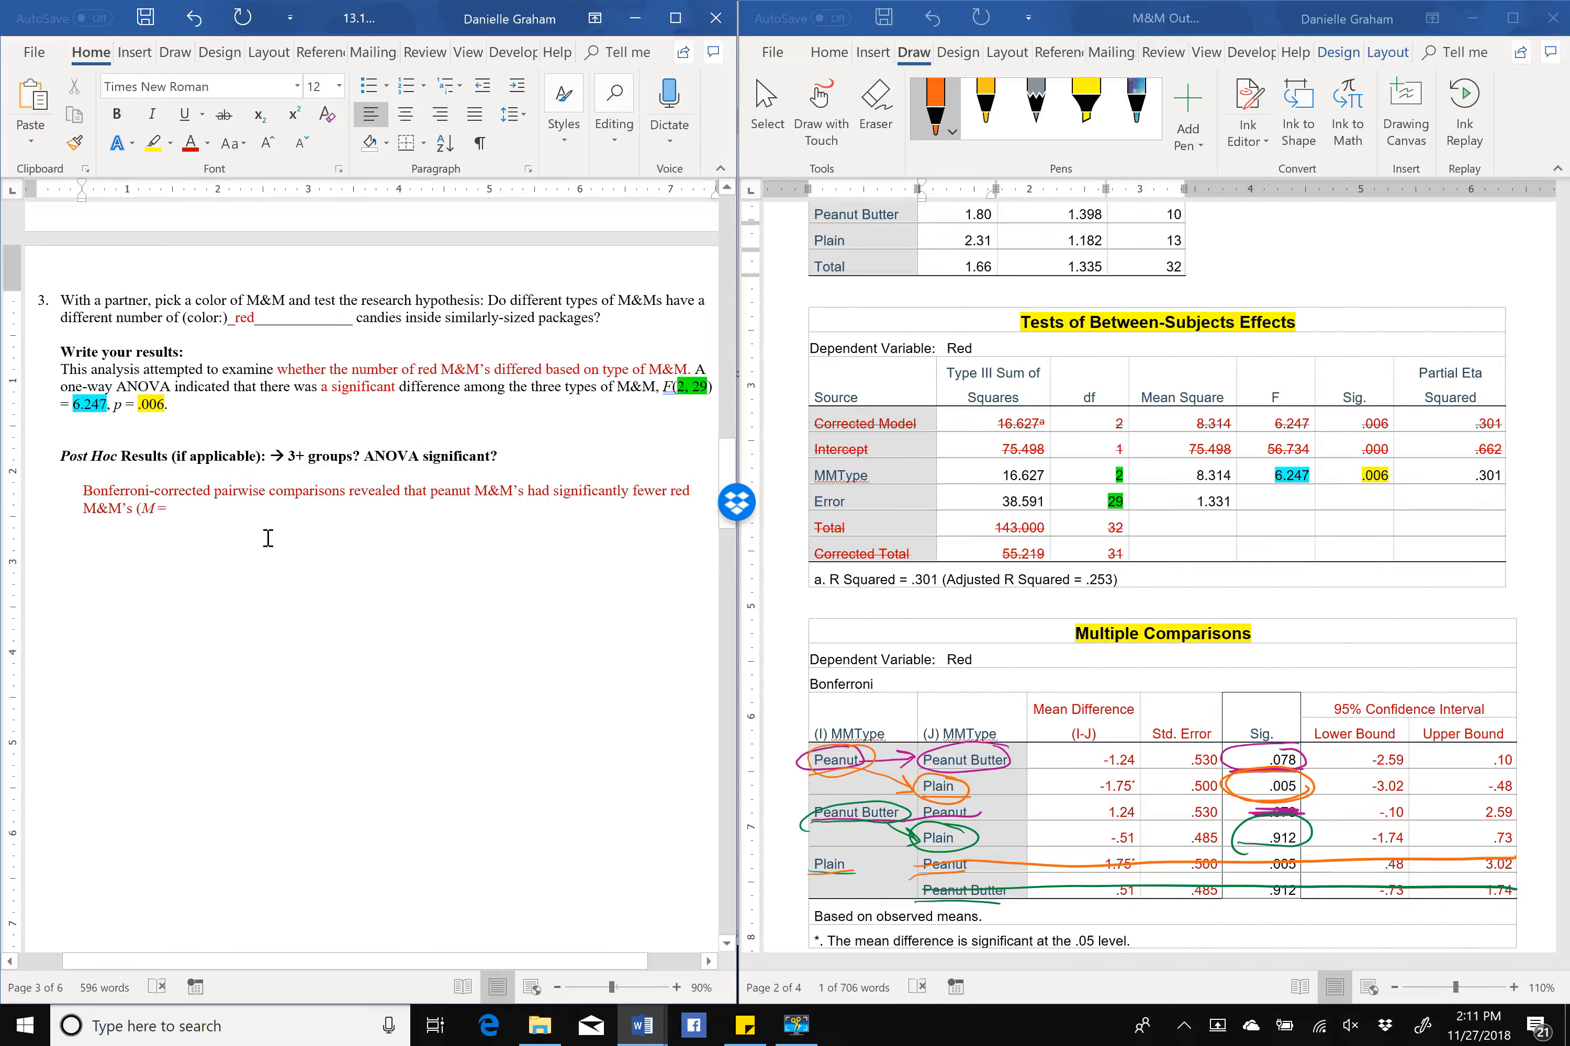
key("BackSpace")
key("BackSpace")
key("BackSpace")
key("BackSpace")
key("BackSpace")
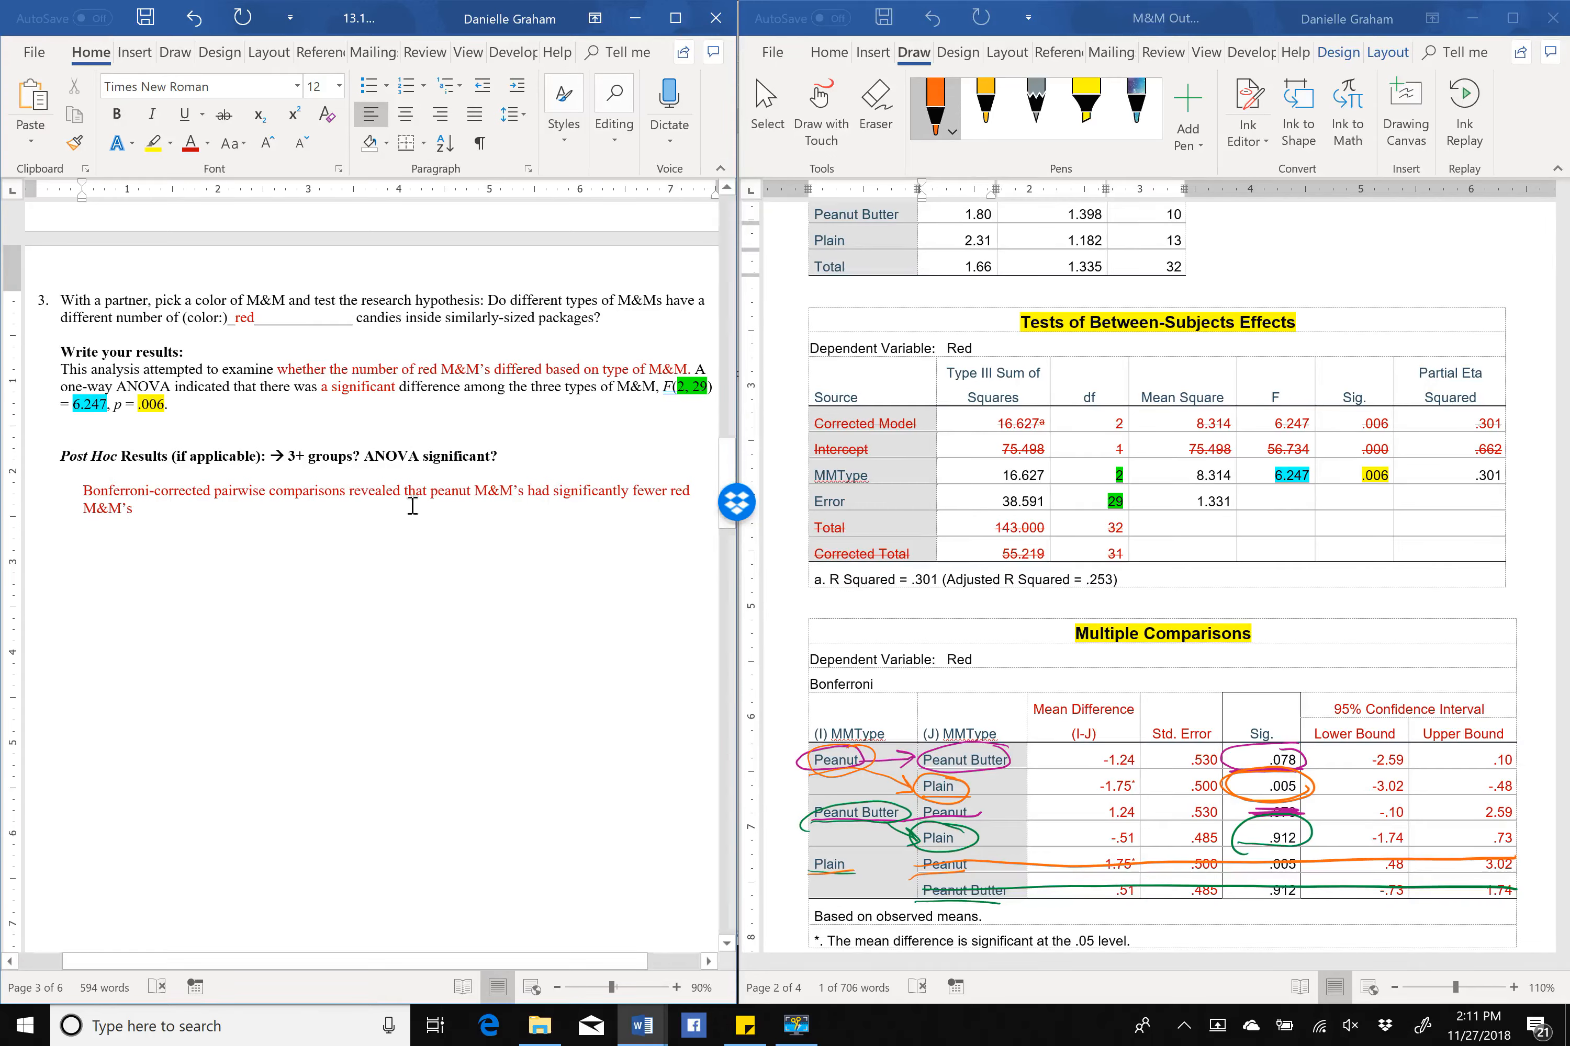
Insert "(M = 0.56," with an italic M after "peanut" in the post hoc sentence, using the Descriptive Statistics mean.
left_click(475, 486)
type("(")
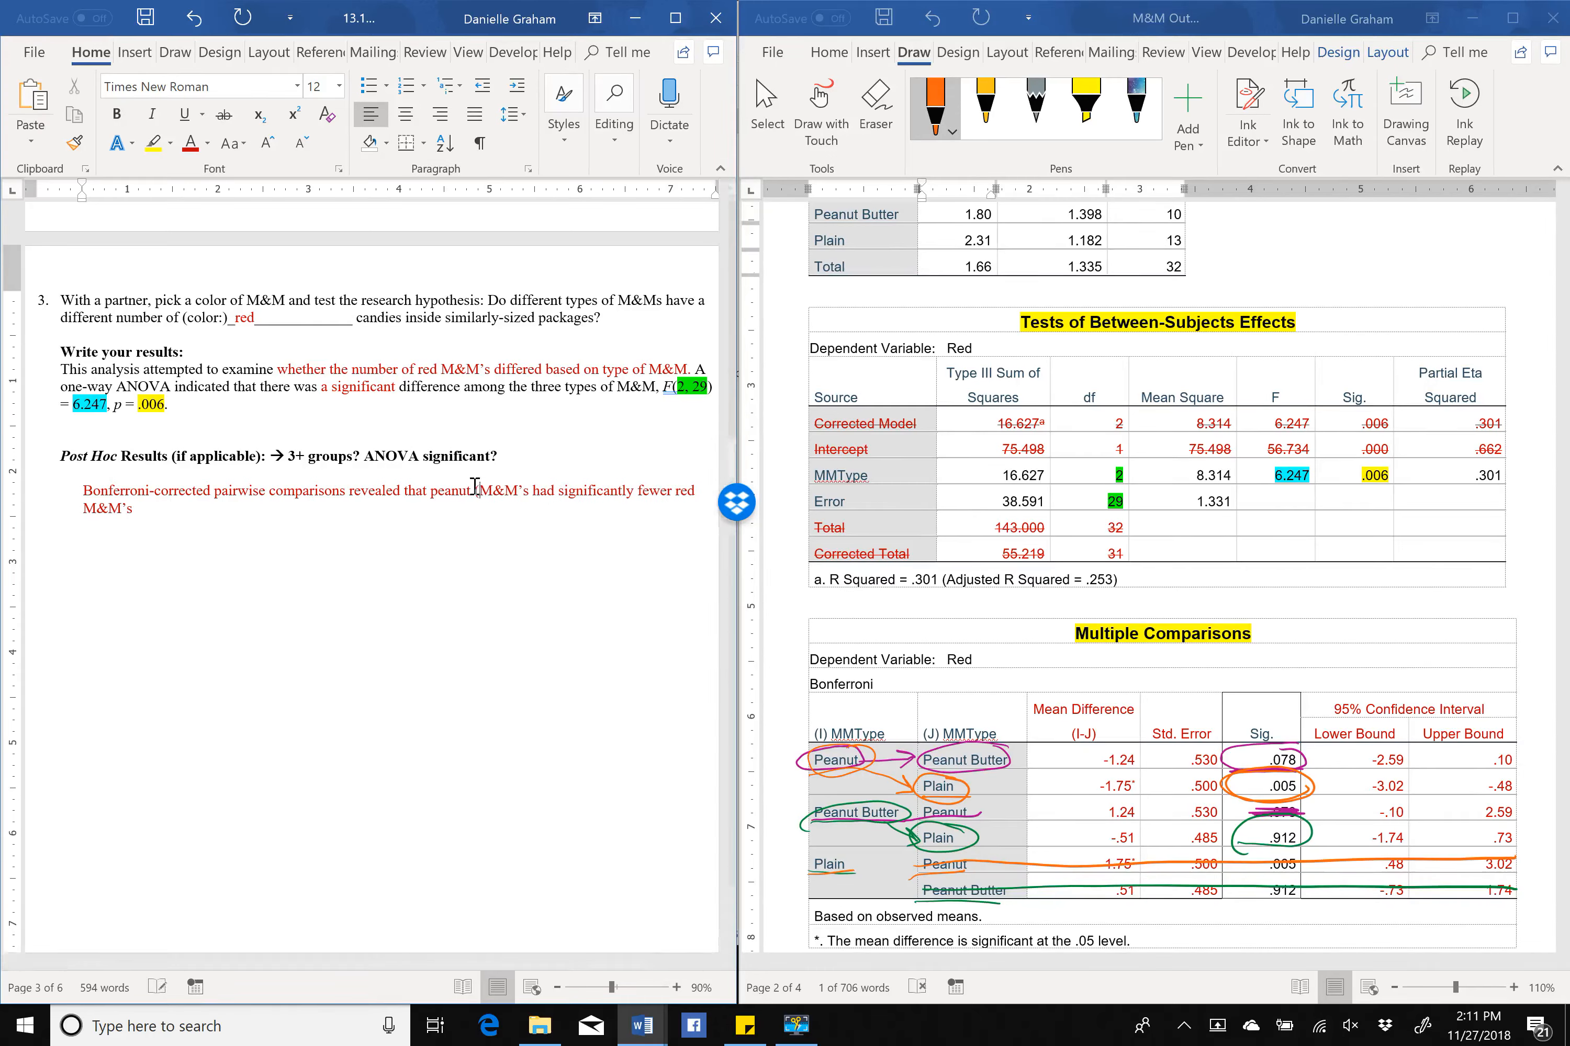
key("ctrl+i")
type("M")
key("ctrl+i")
type("=")
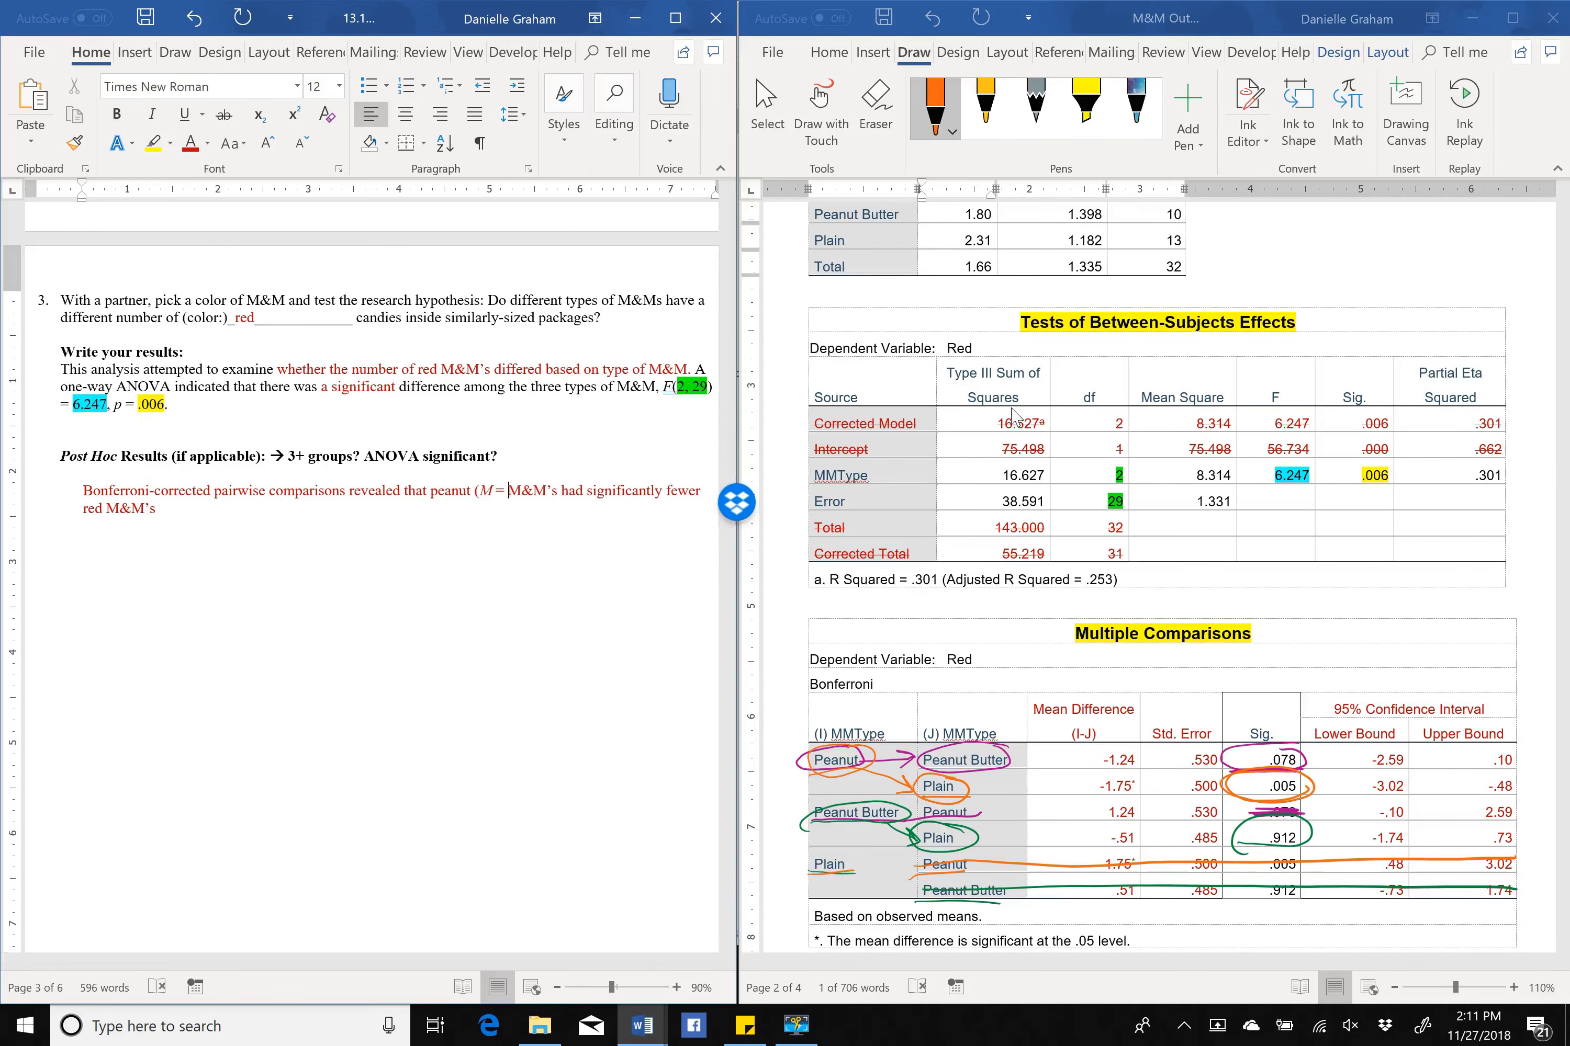
scroll(987, 300, "up", 3)
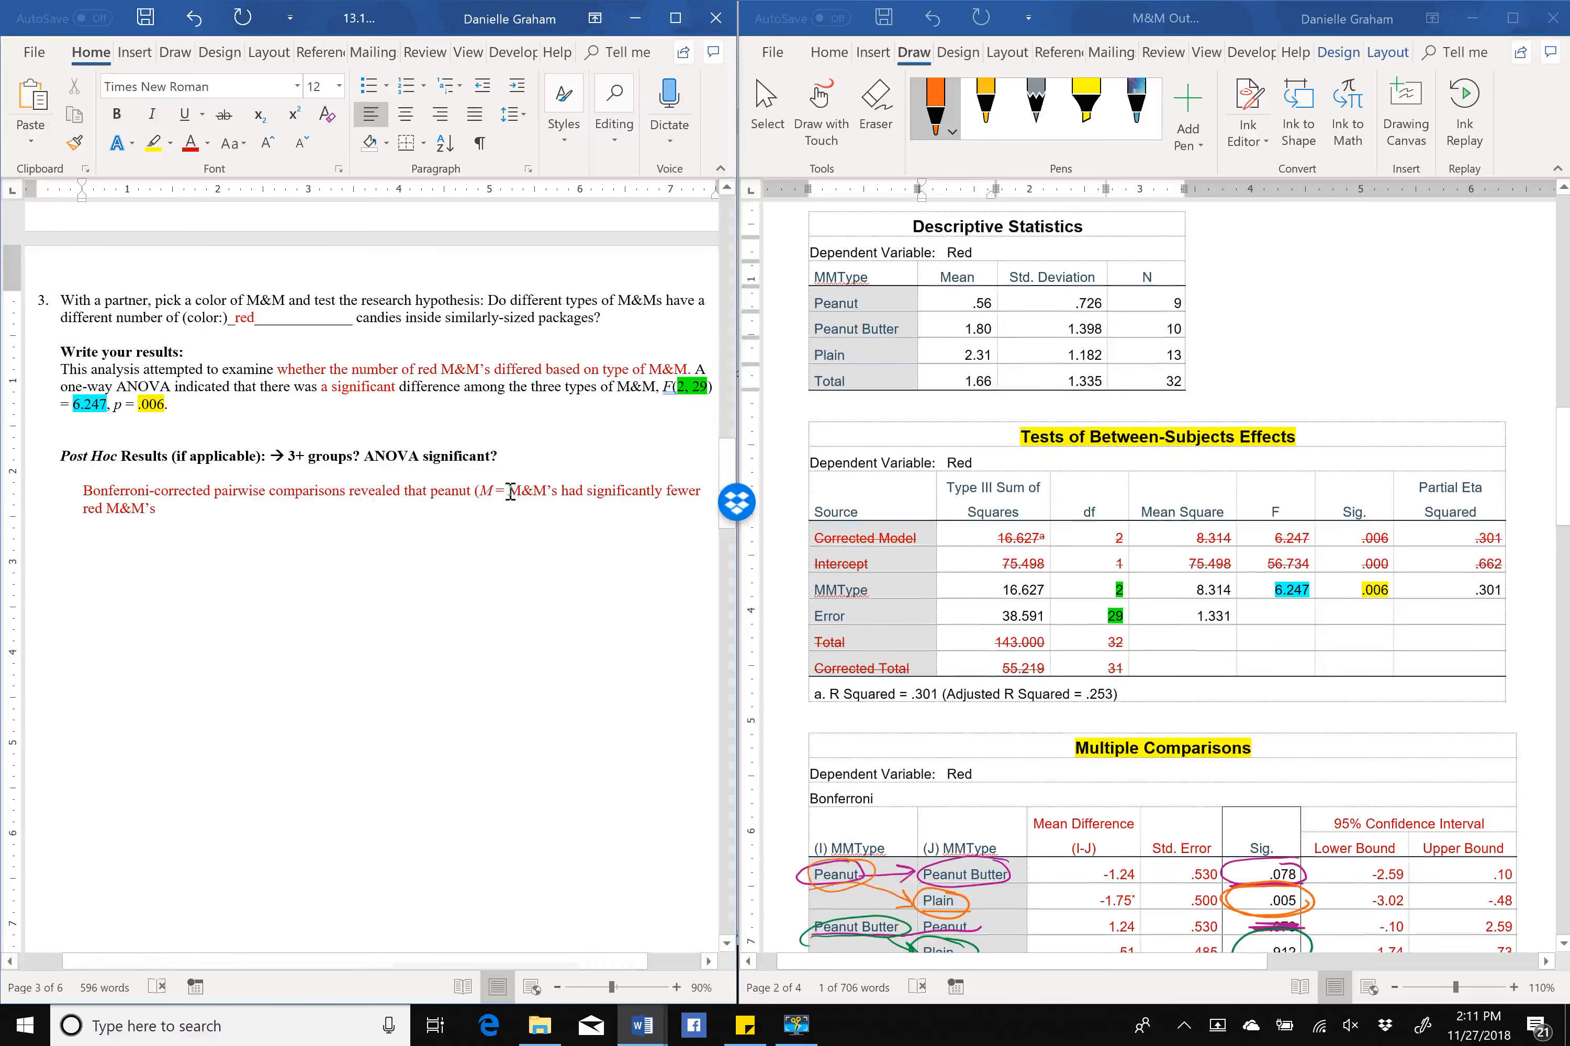
type("0.56")
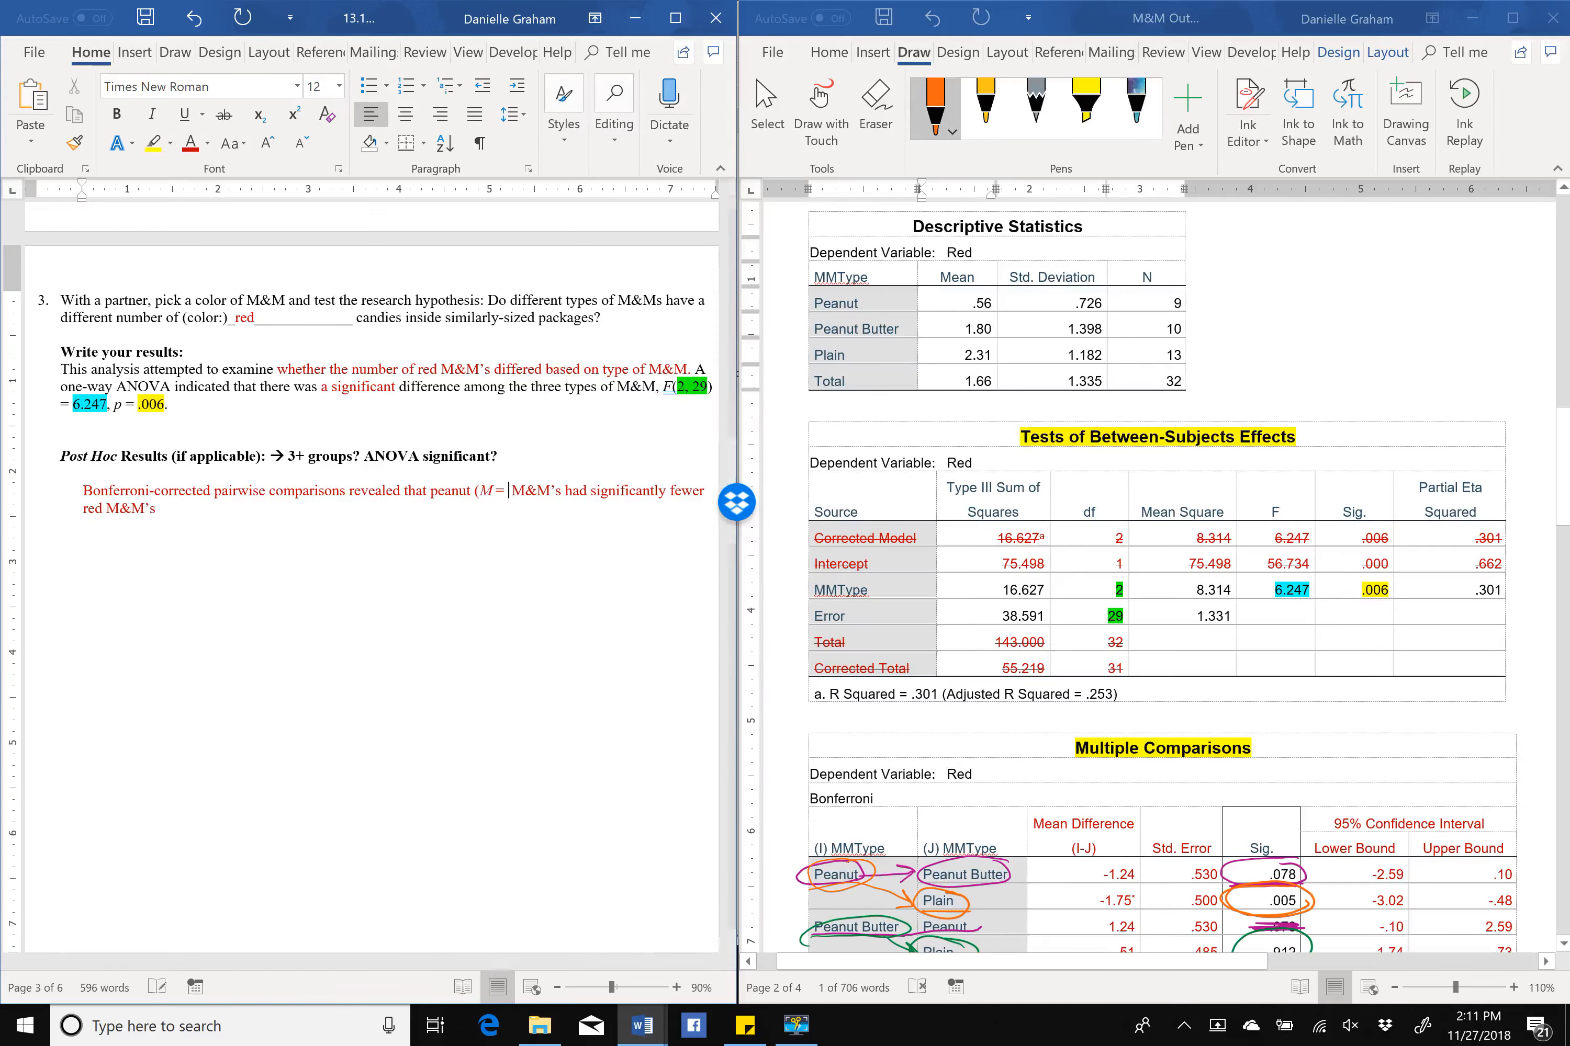
type(",")
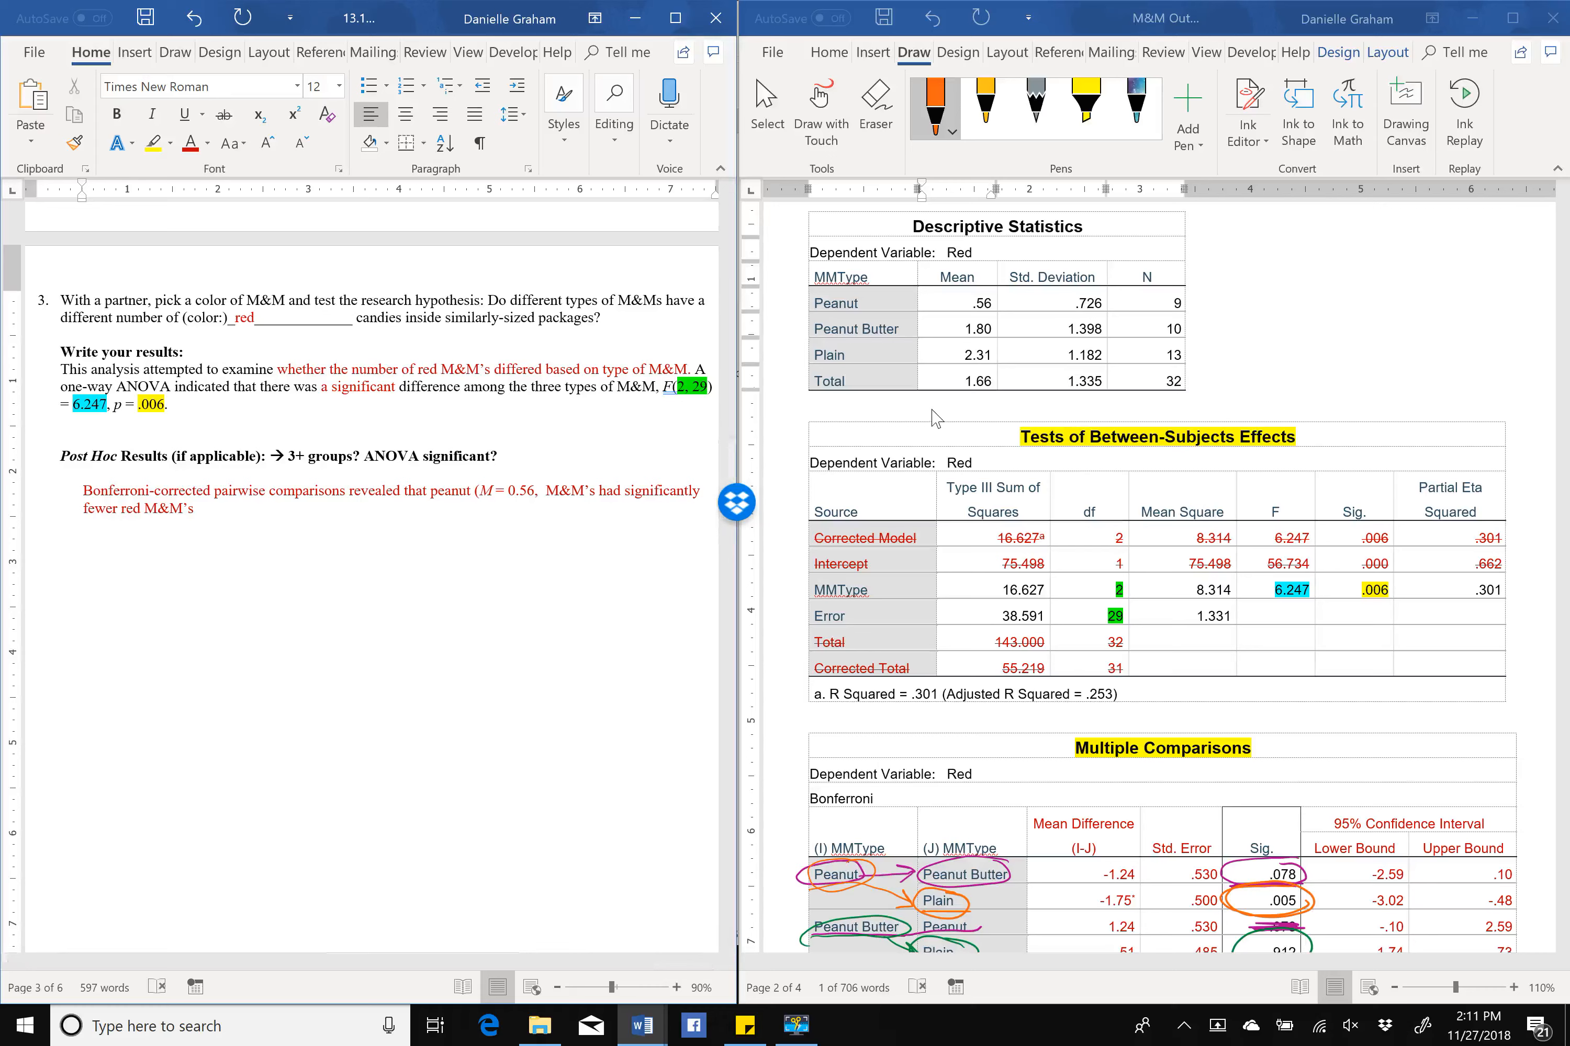
Complete the peanut statistics with "SD = 0.726)", italicizing SD.
key("ctrl+i")
type("SD")
key("ctrl+i")
type("= ")
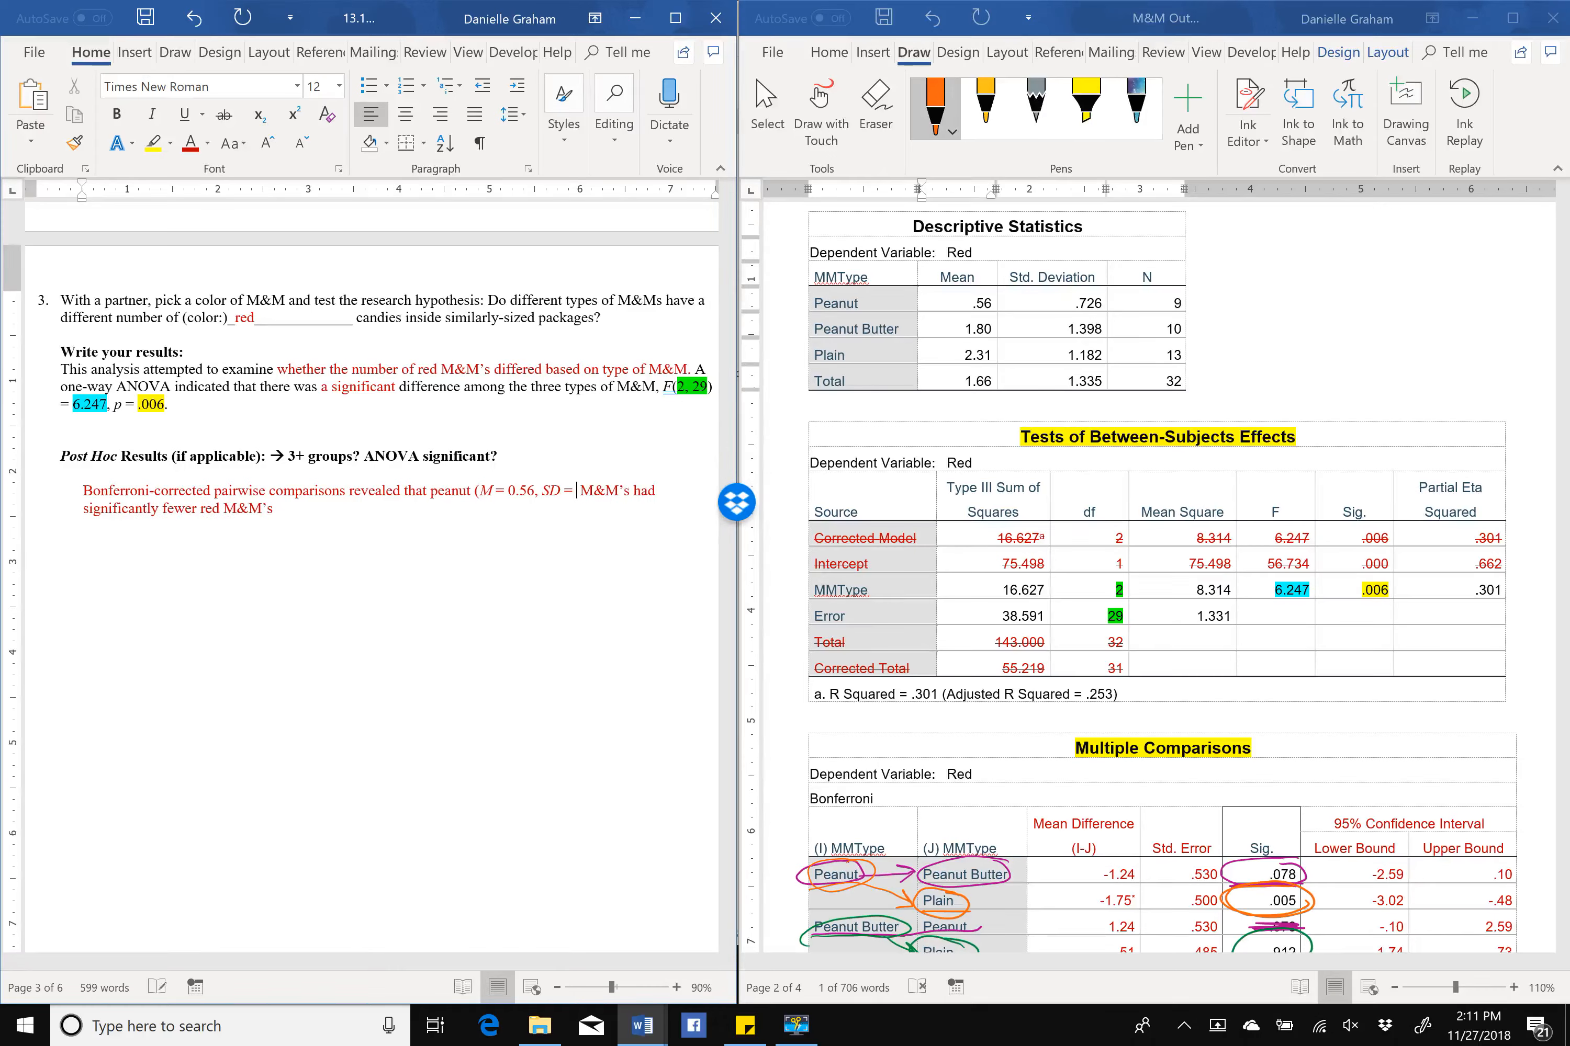
type("0.726)")
Circle the Peanut mean and standard deviation in the Descriptive Statistics table with the gold pen.
left_click(1009, 350)
left_click_drag(945, 302, 1065, 302)
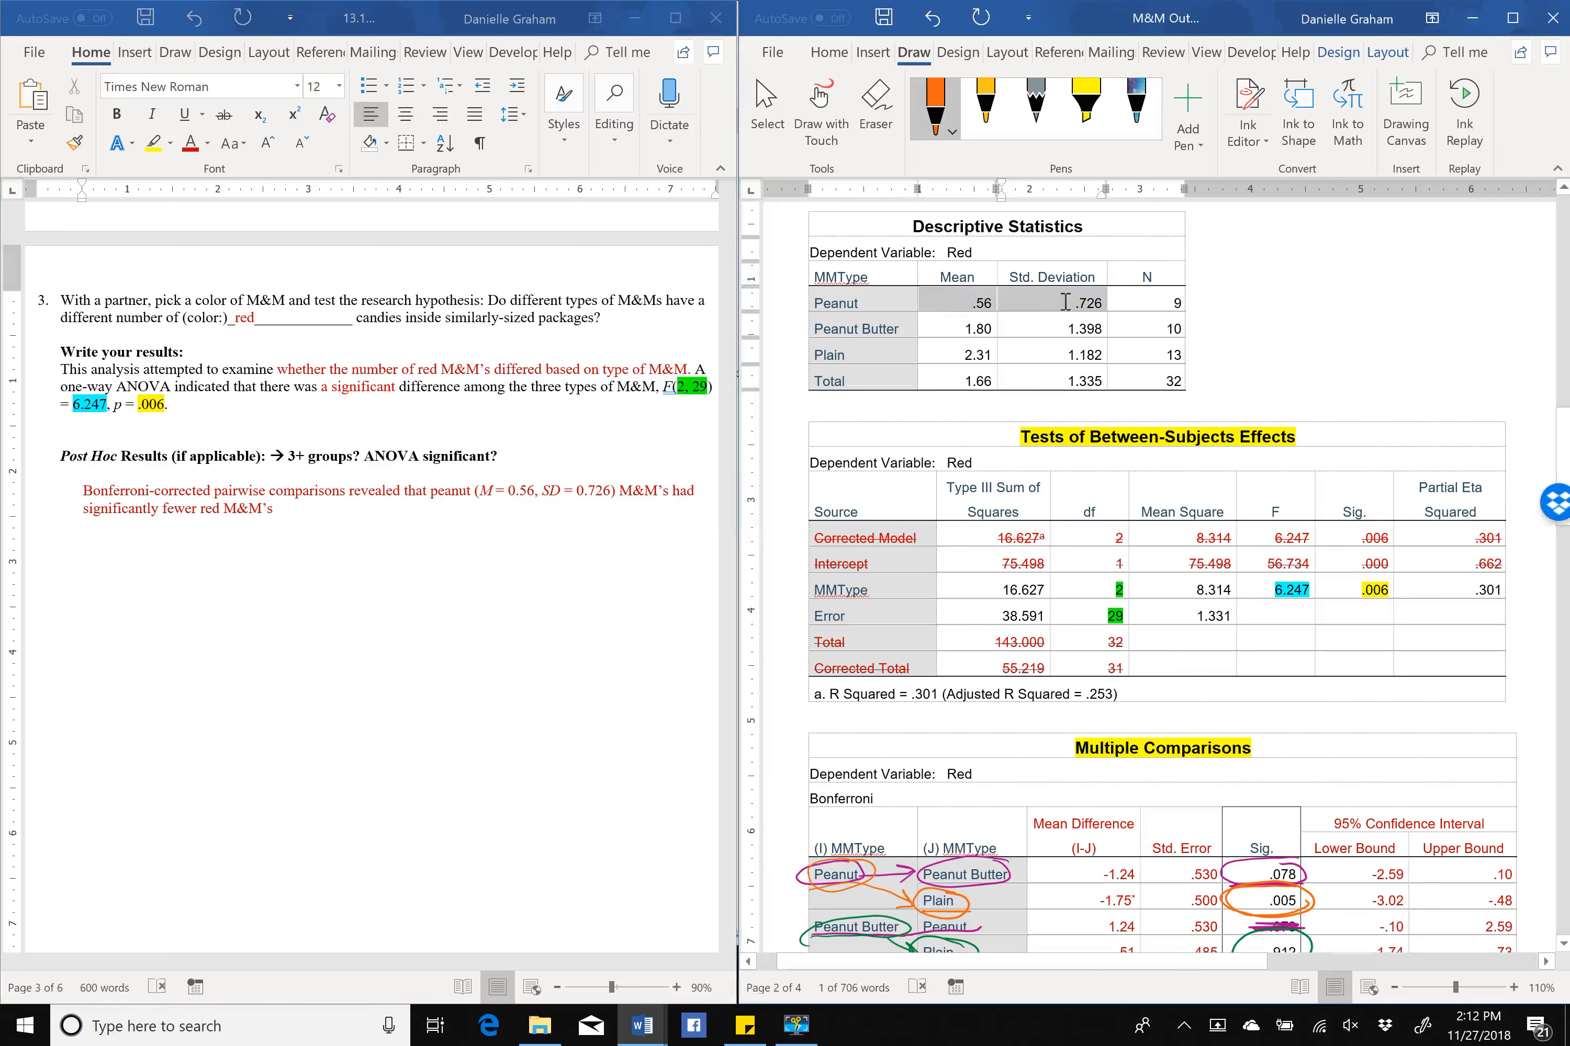
left_click(986, 107)
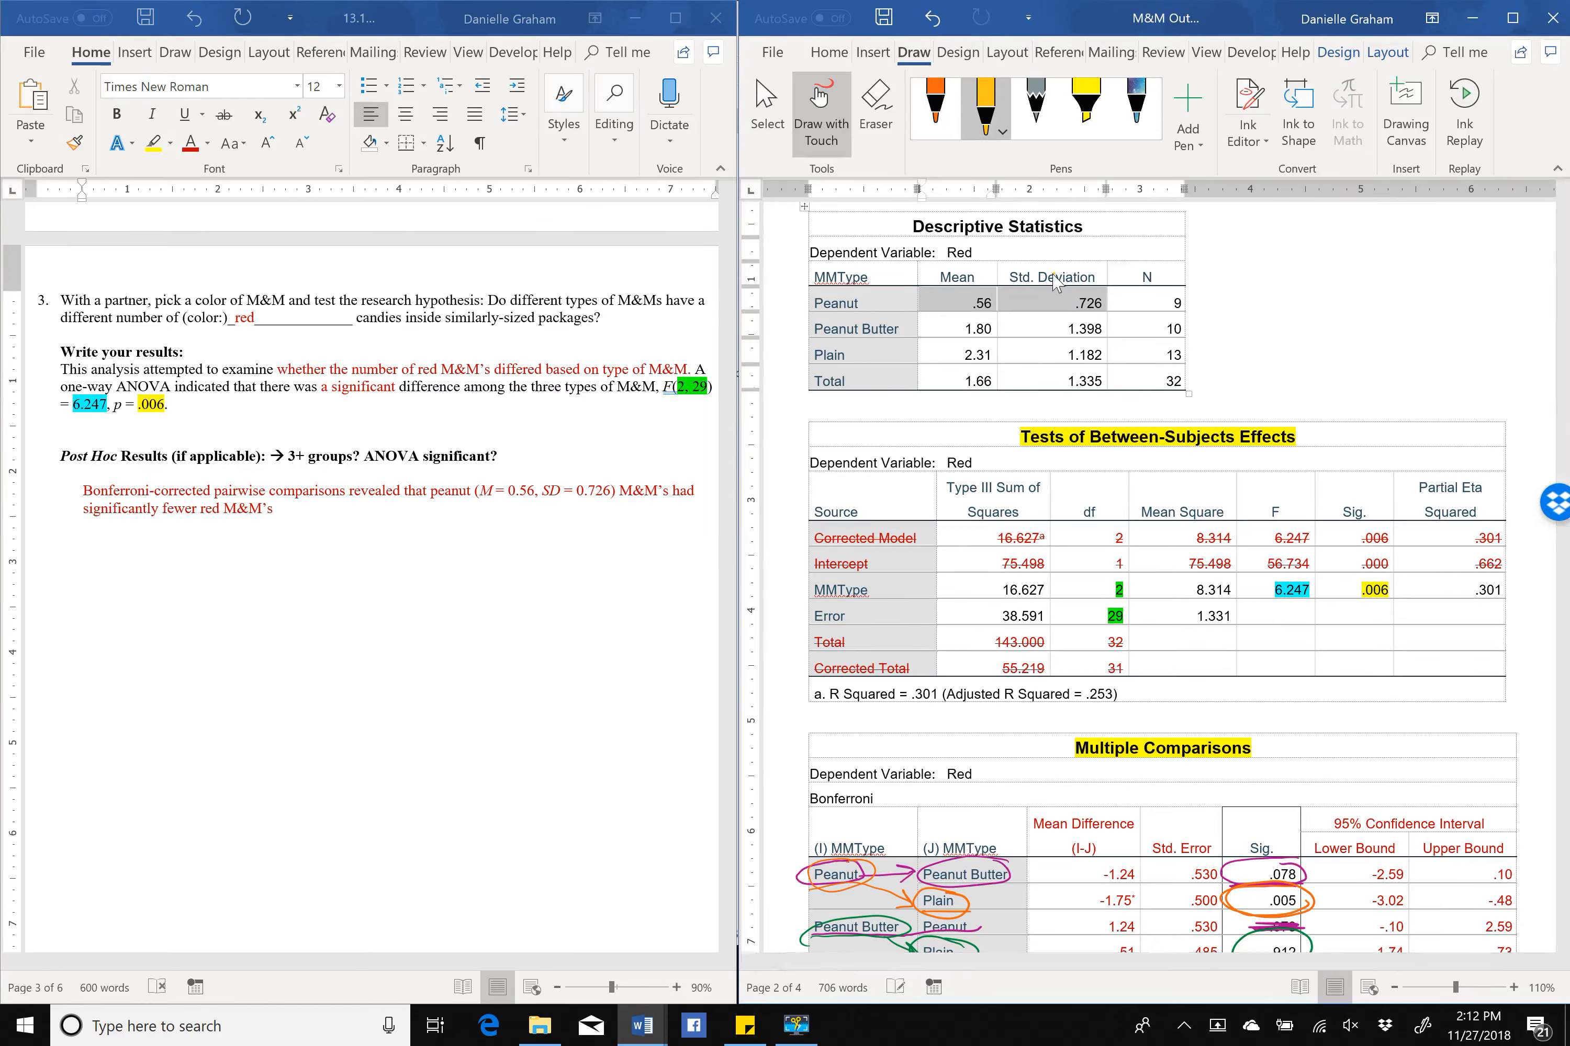
mouse_move(1052, 274)
left_mouse_down()
mouse_move(1129, 306)
mouse_move(1080, 270)
left_mouse_up()
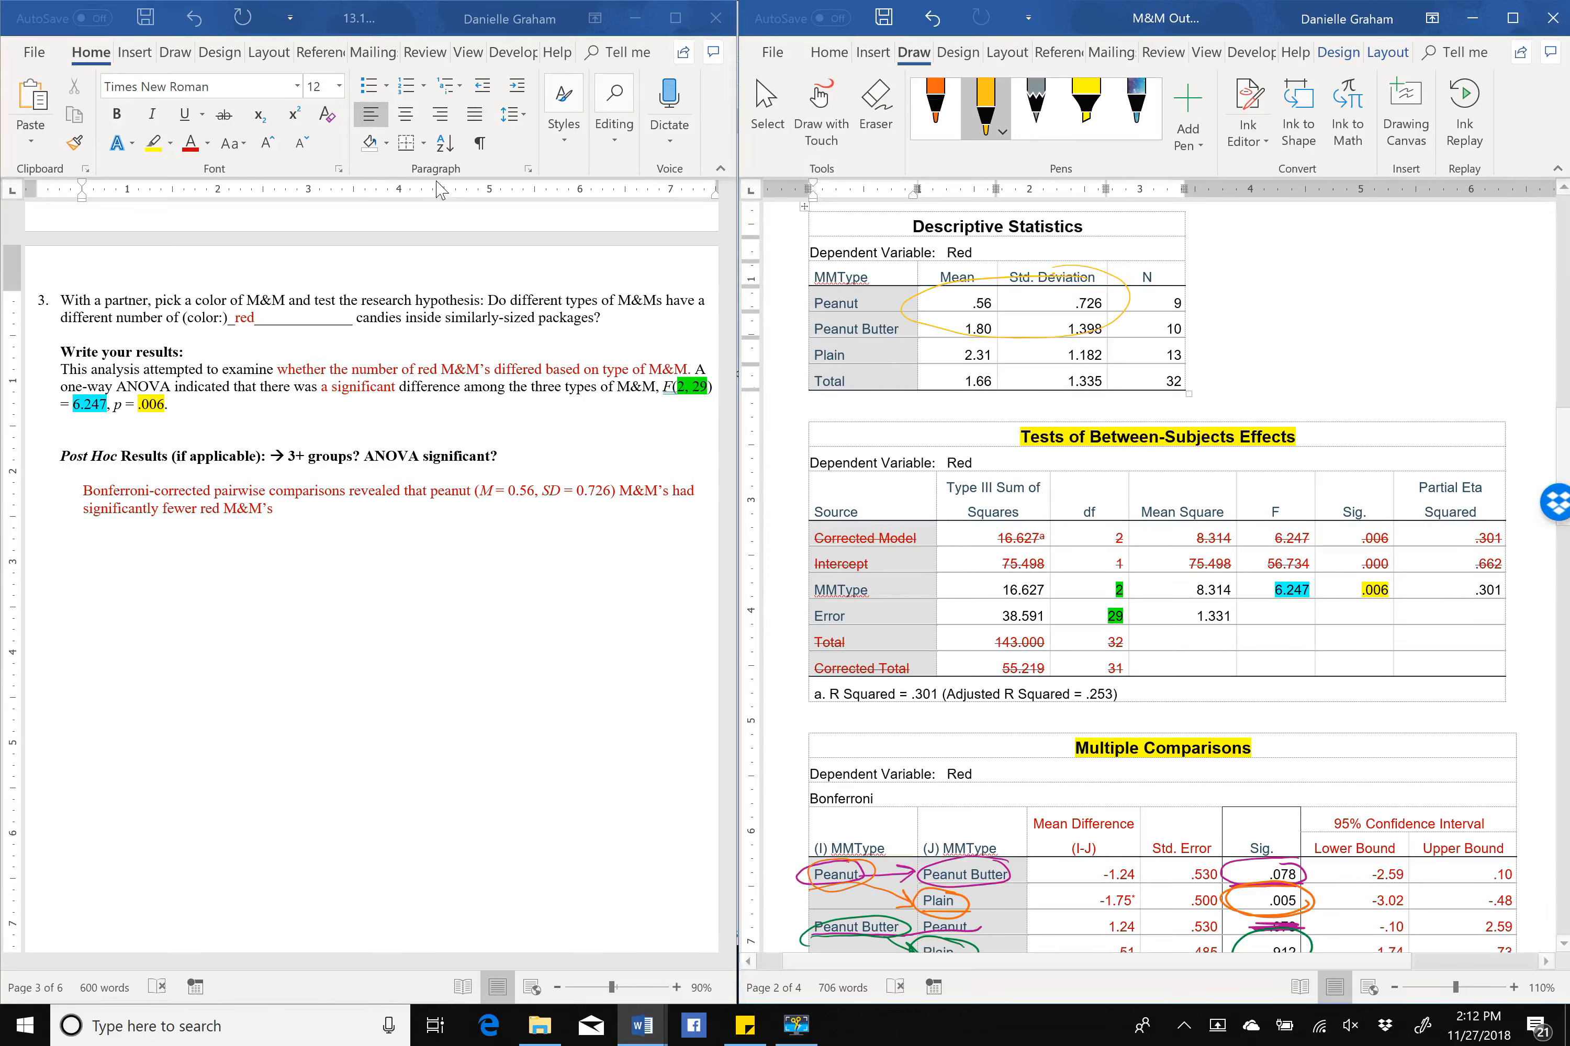
End the post hoc sentence with "than plain M&M's" and move the first "M&M's" ahead of the peanut statistics in parentheses.
left_click(446, 514)
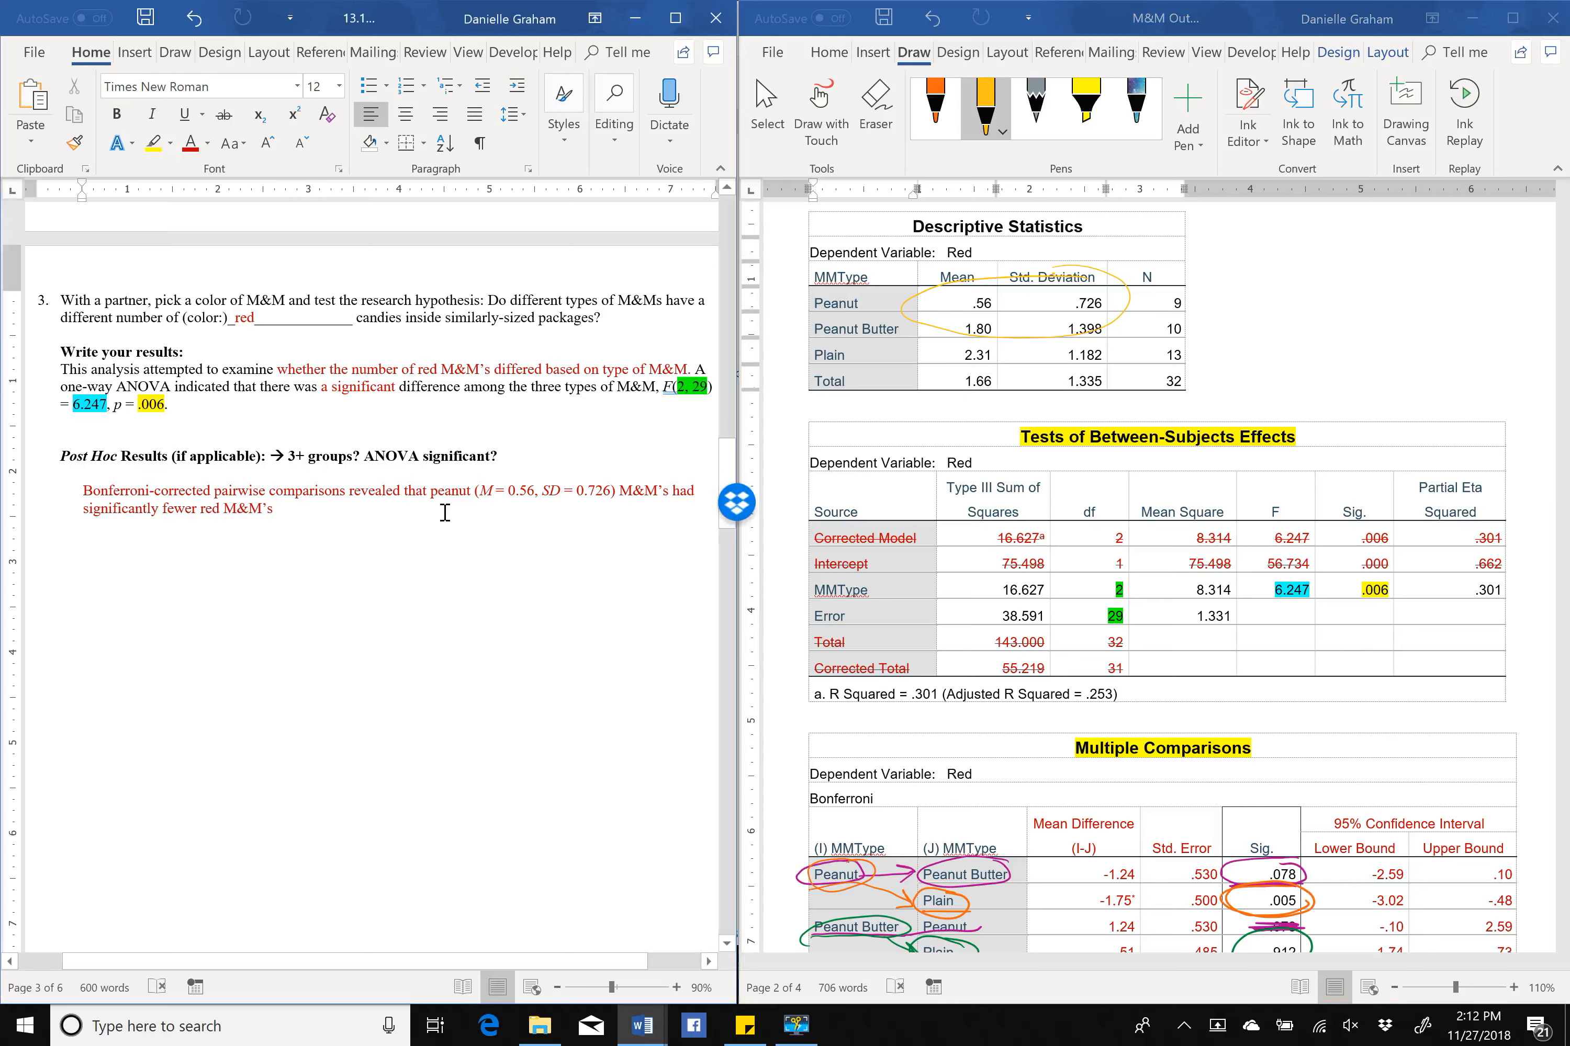
type("than")
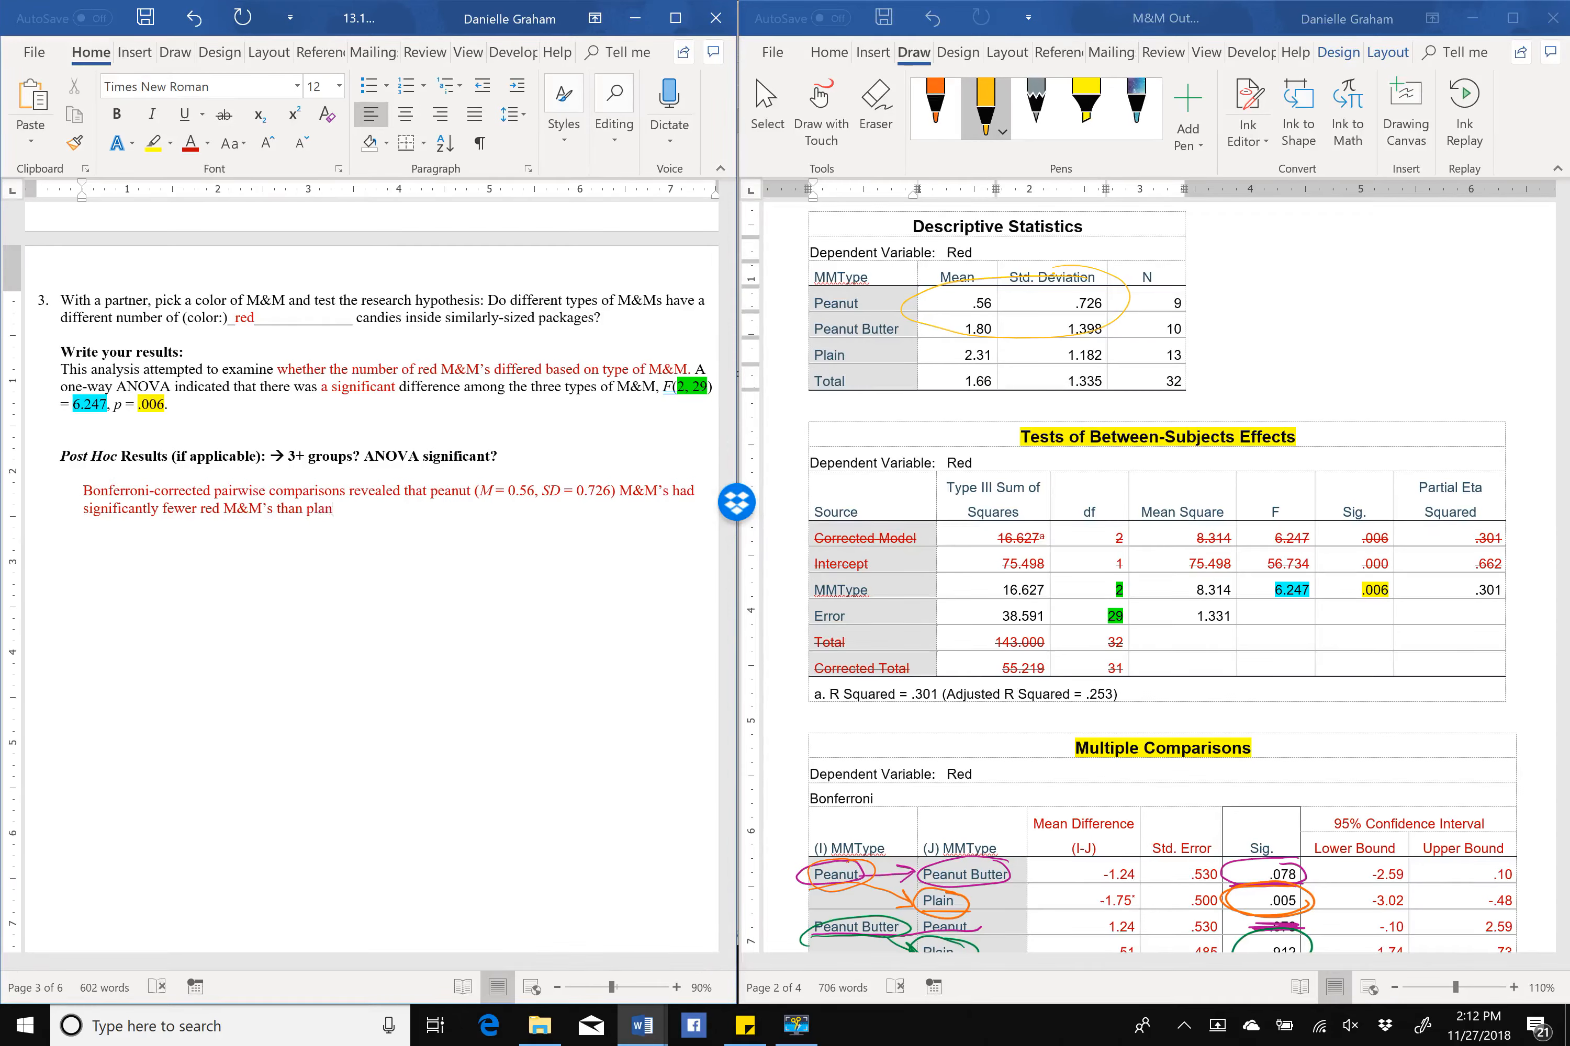
type(" plain M&M’s")
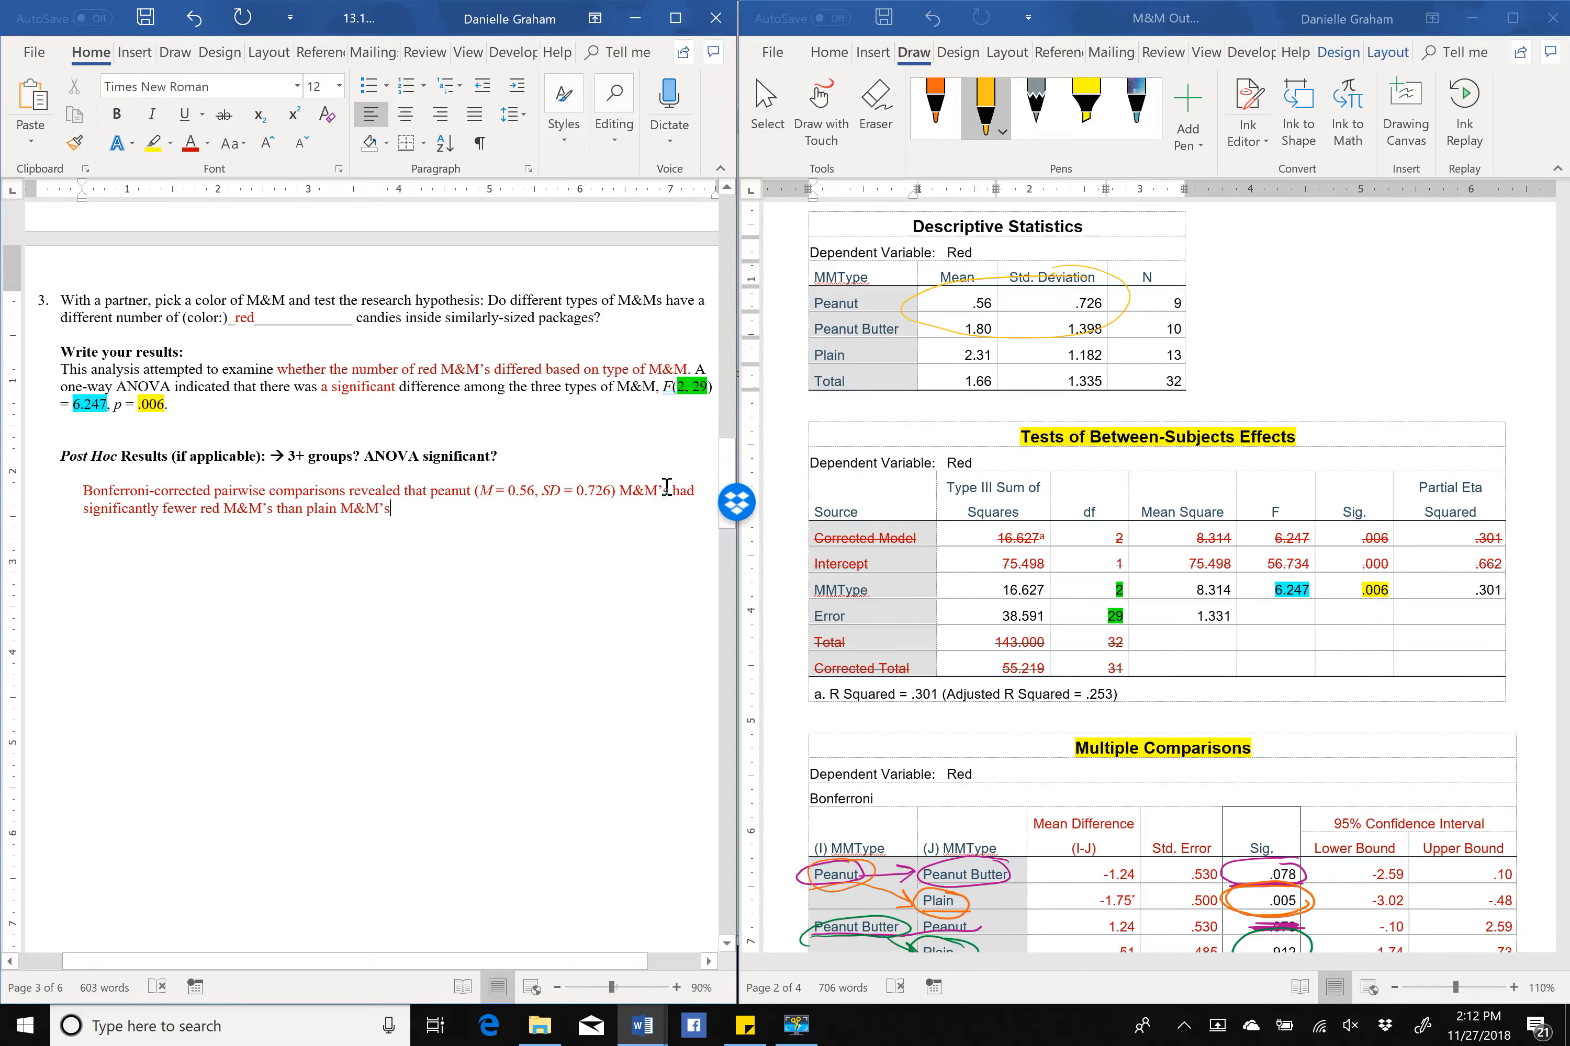
left_click_drag(667, 486, 474, 495)
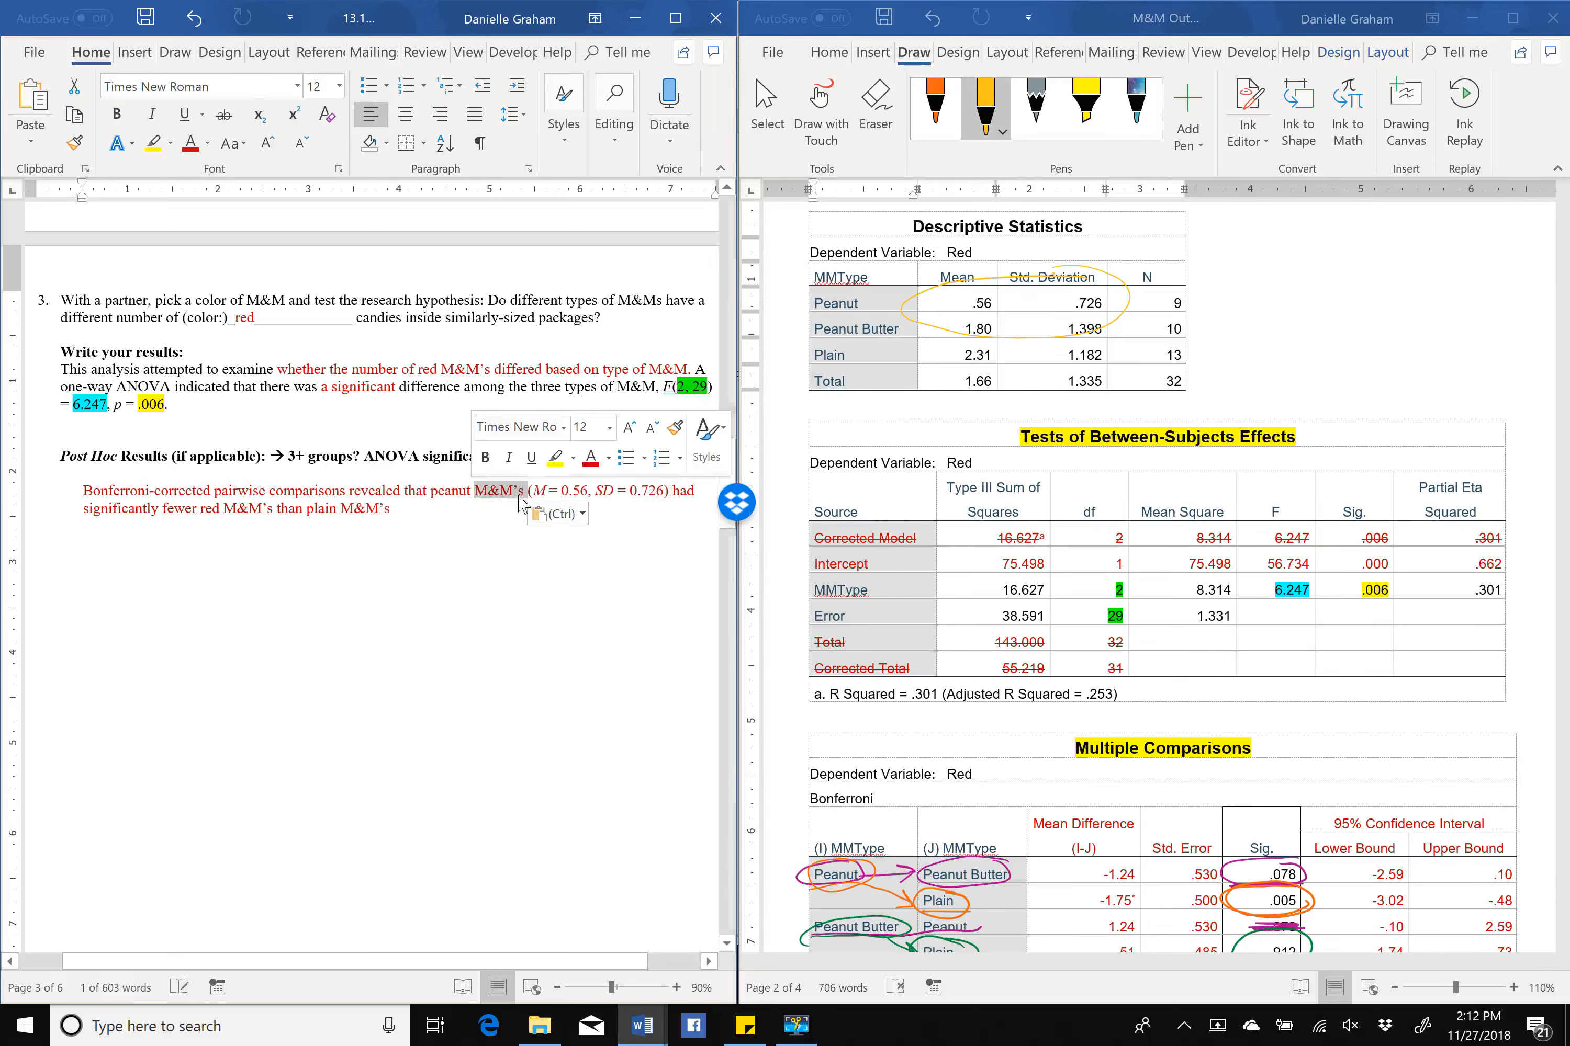
left_click(430, 518)
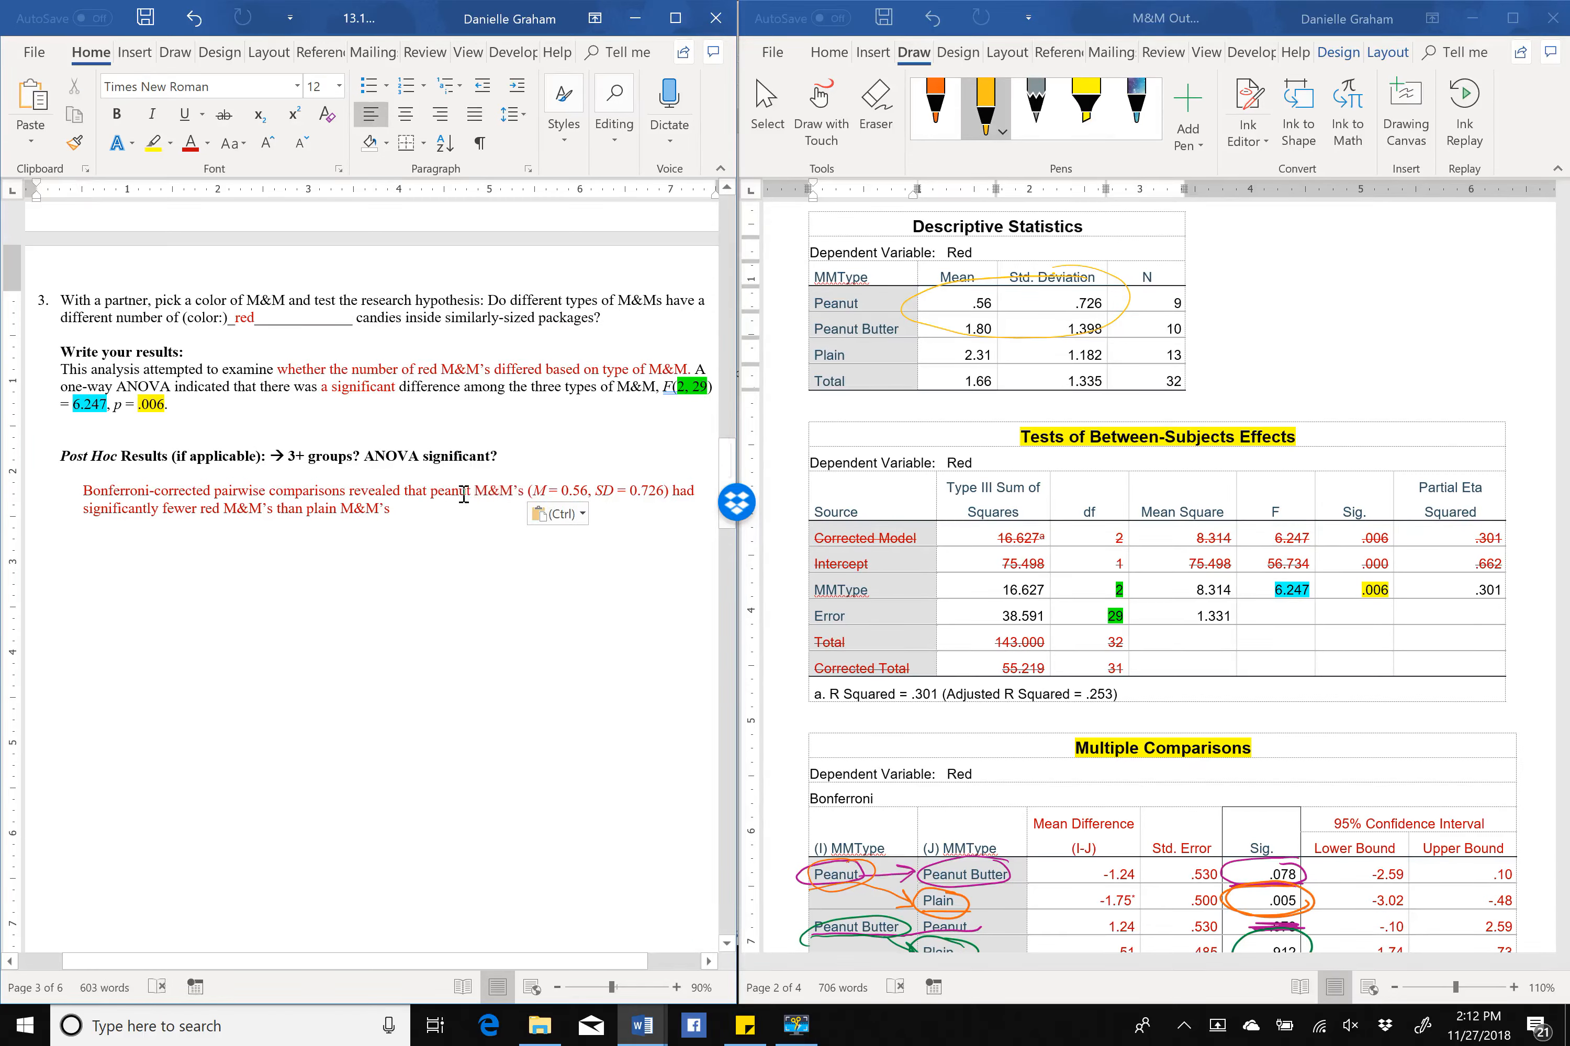
Add "(M =" with an italic M after "plain M&M's".
left_click(439, 509)
type("(")
key("ctrl+i")
type("M")
key("ctrl+i")
type("=")
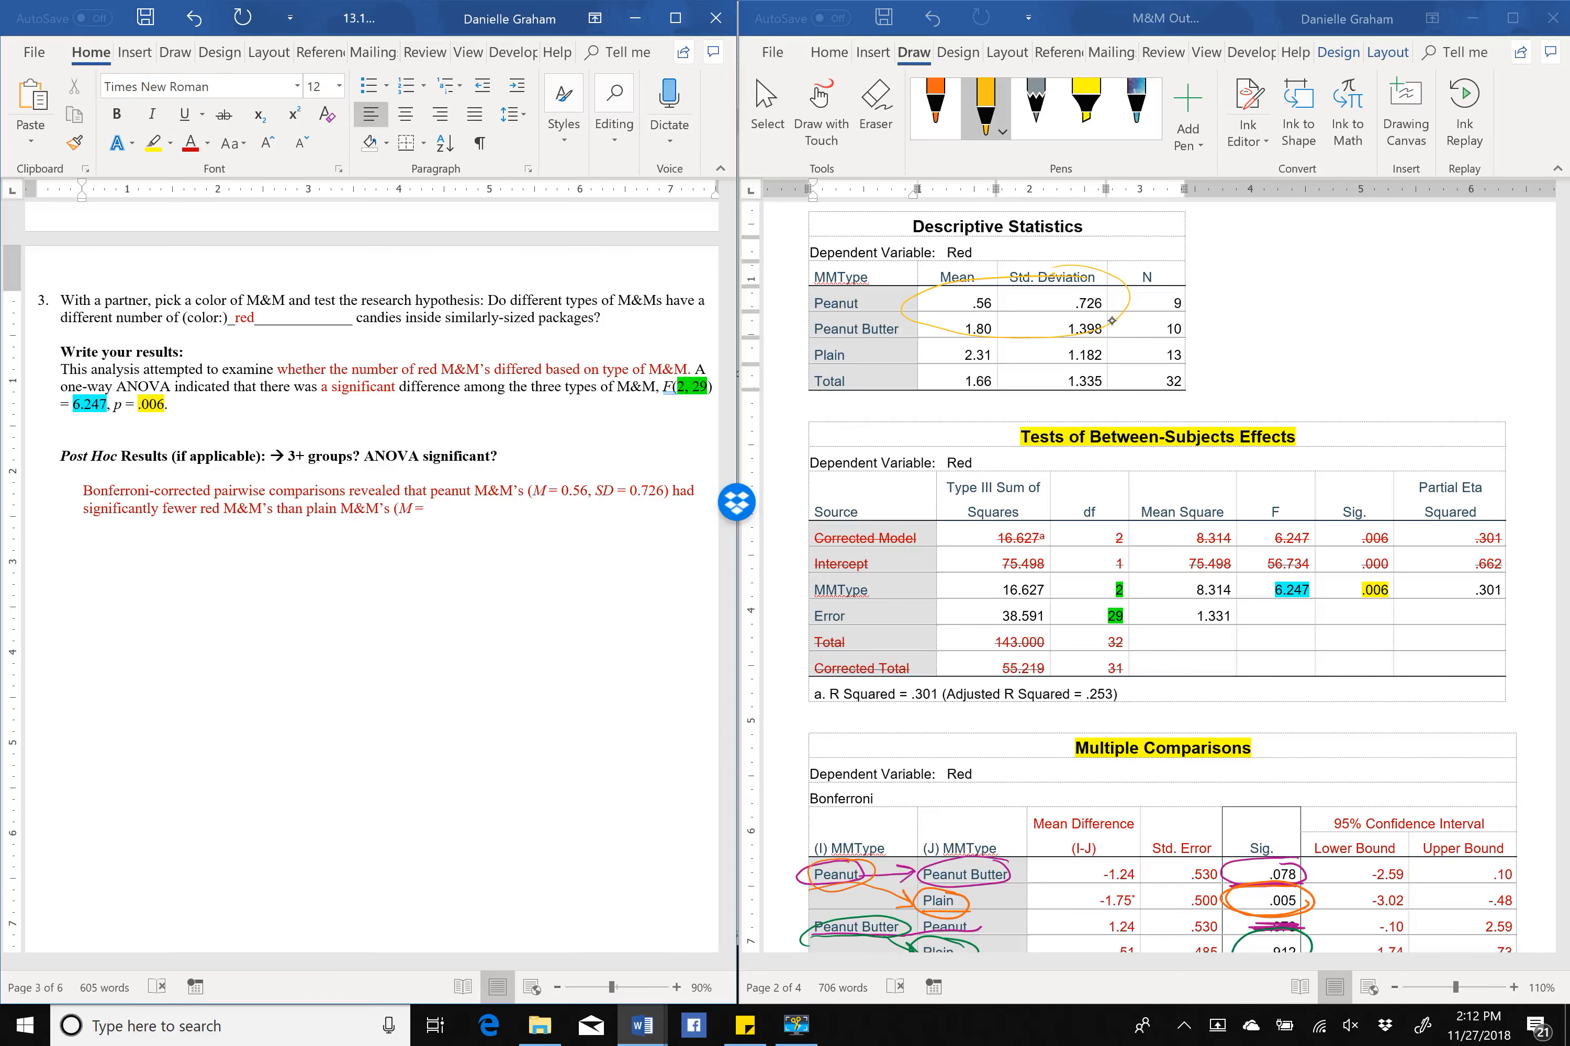
Circle the Plain row's mean and standard deviation in the Descriptive Statistics table in gold ink.
scroll(1112, 321, "right", 4)
scroll(1112, 321, "left", 4)
mouse_move(1110, 331)
left_mouse_down()
mouse_move(902, 332)
mouse_move(966, 370)
mouse_move(1109, 333)
left_mouse_up()
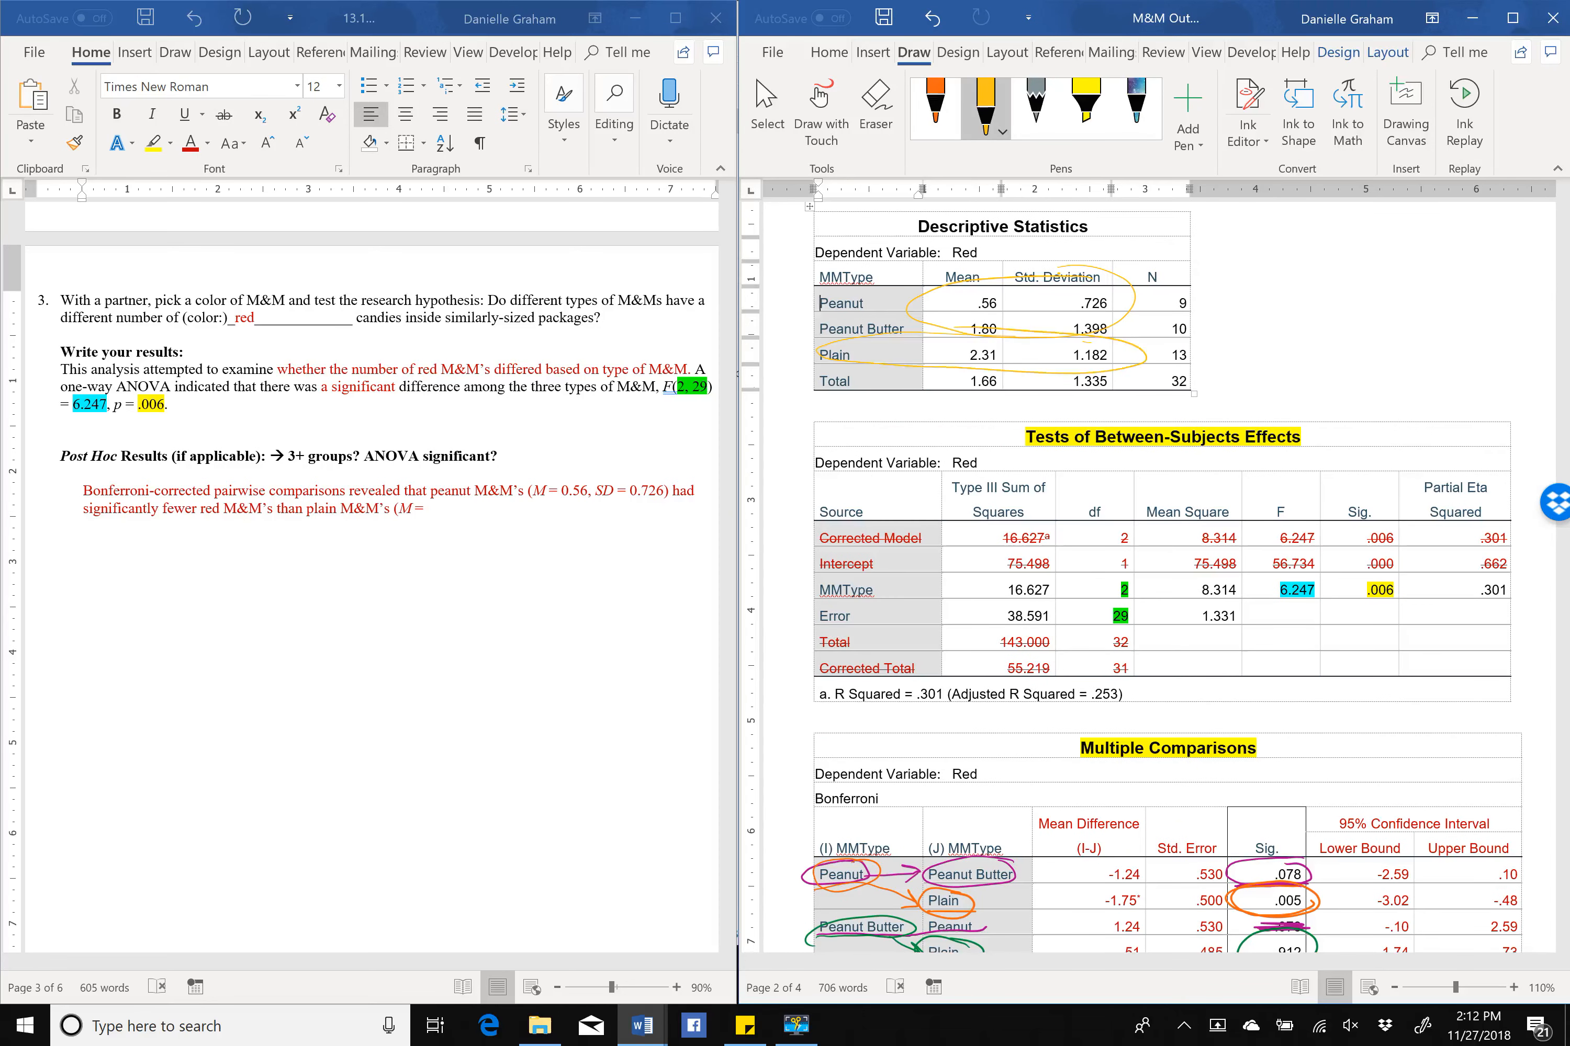
Complete the plain M&M's statistics with "2.31, SD = 1.182),", italicizing SD.
left_click(486, 516)
type("2.31")
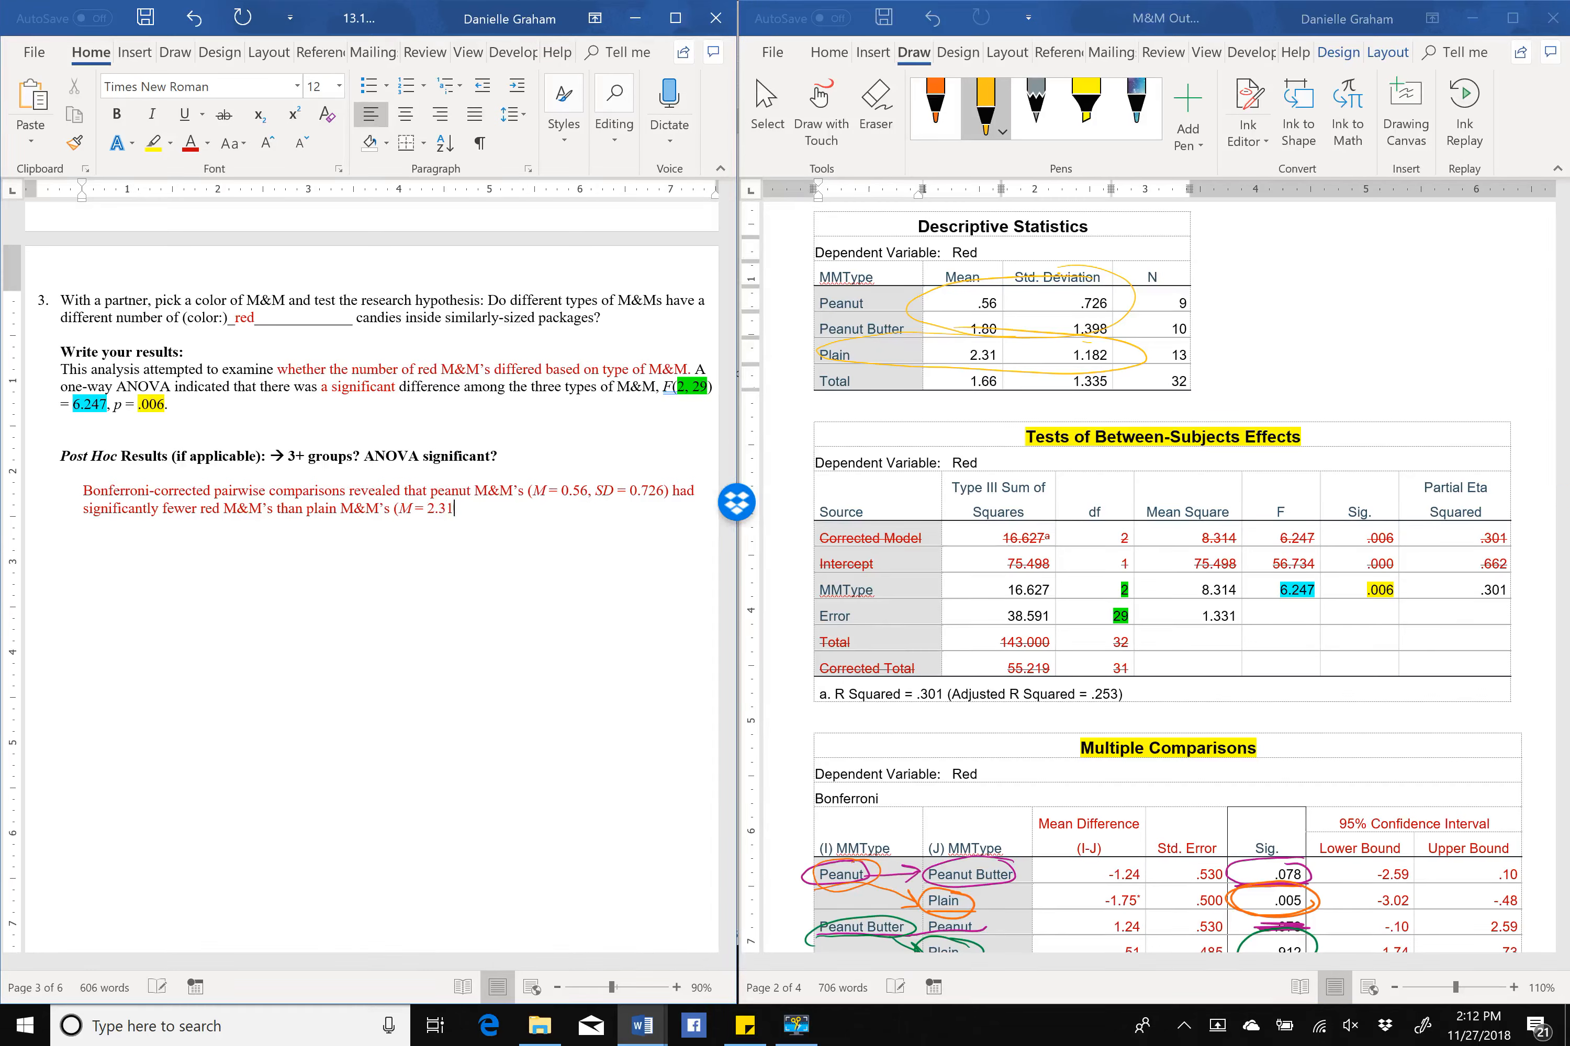
type(",")
key("ctrl+i")
type("SD")
key("ctrl+i")
type("= 1.182),")
Report the peanut versus plain comparison as "p = .005." with an italic p, and start the following sentence with "No other comparisons".
scroll(1177, 524, "down", 2)
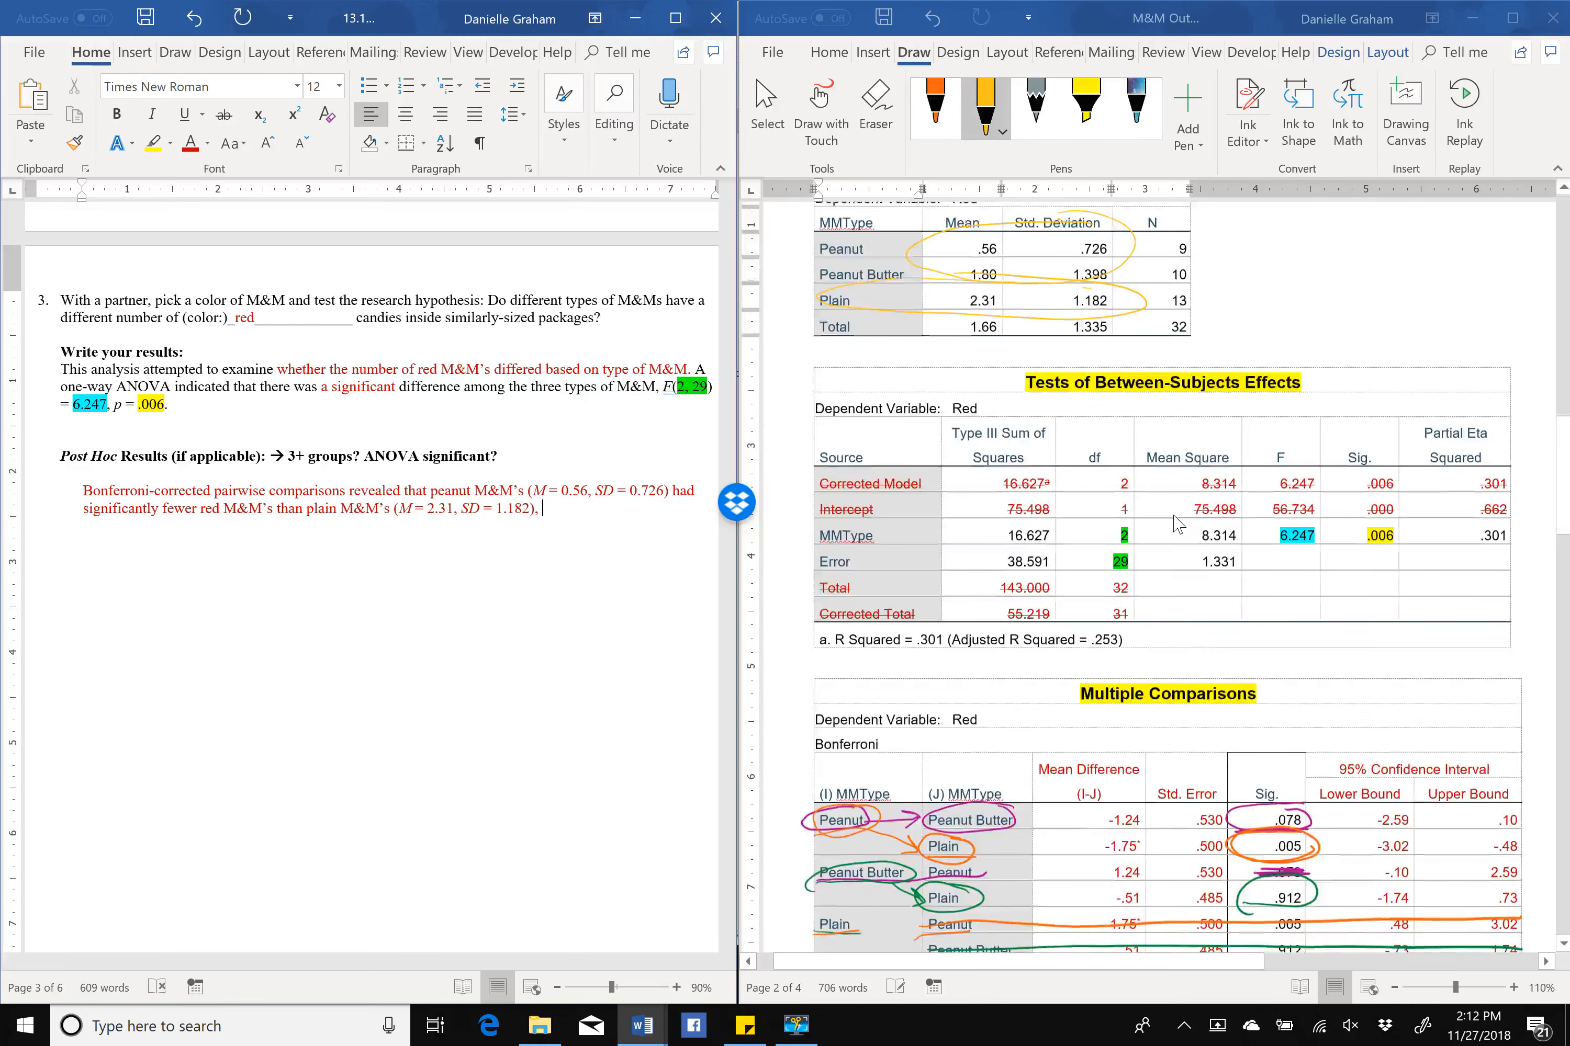
scroll(1178, 523, "down", 8)
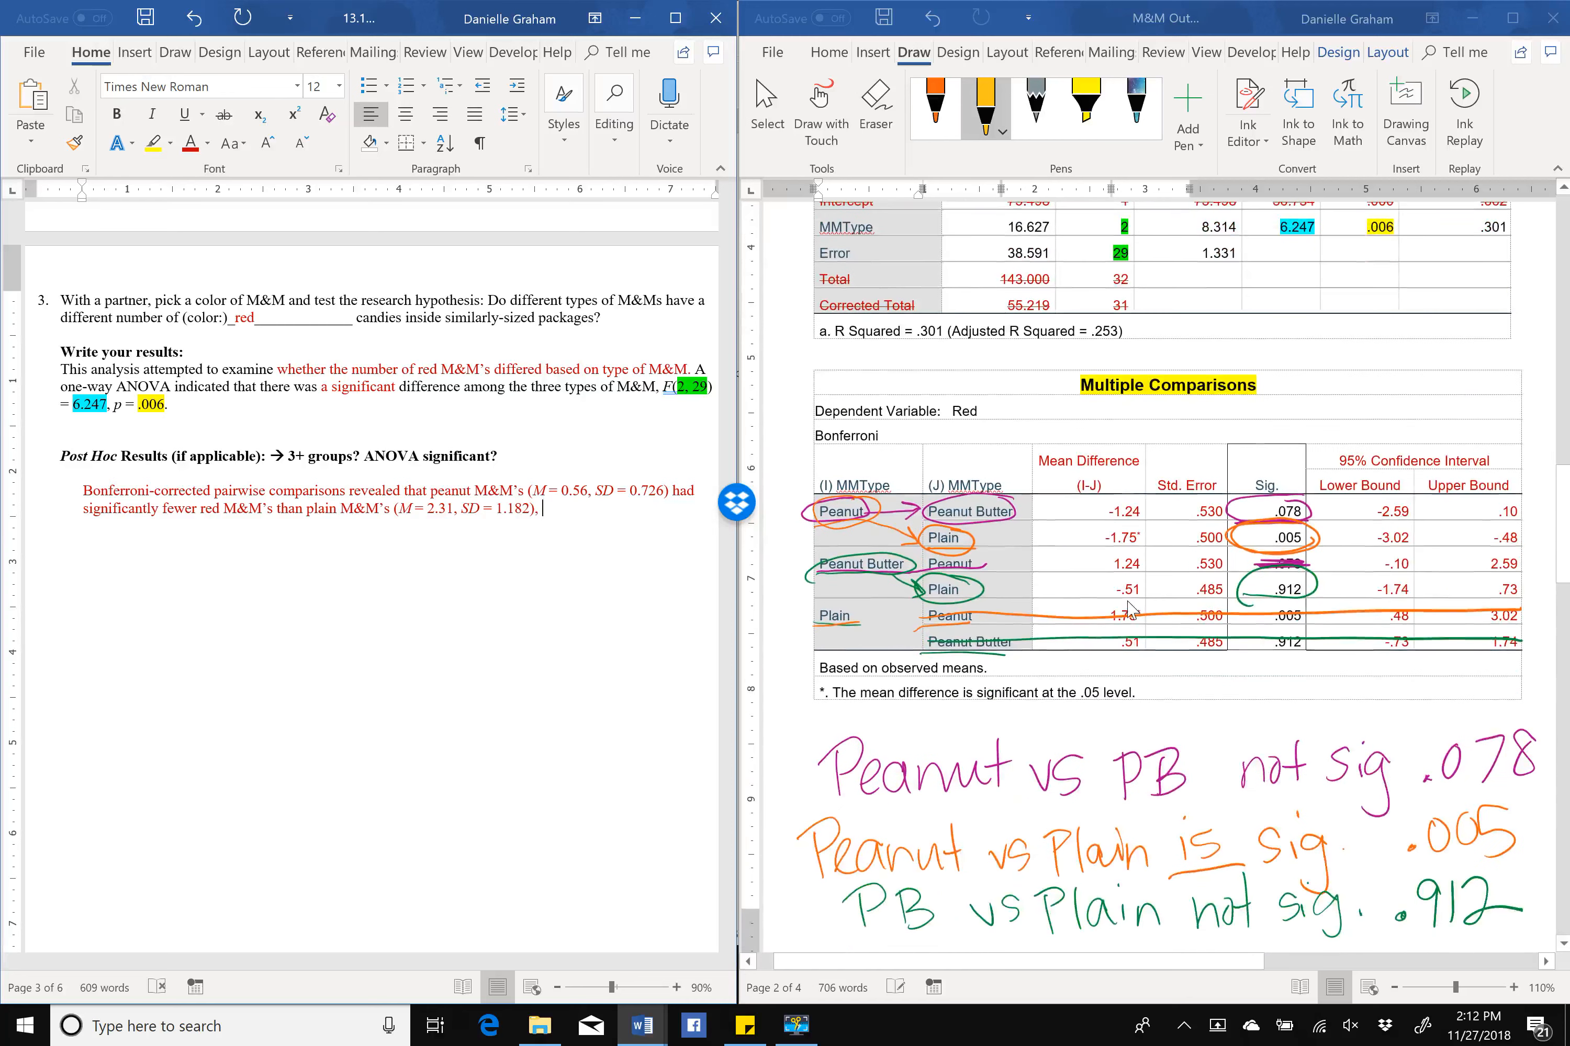
scroll(1127, 607, "down", 3)
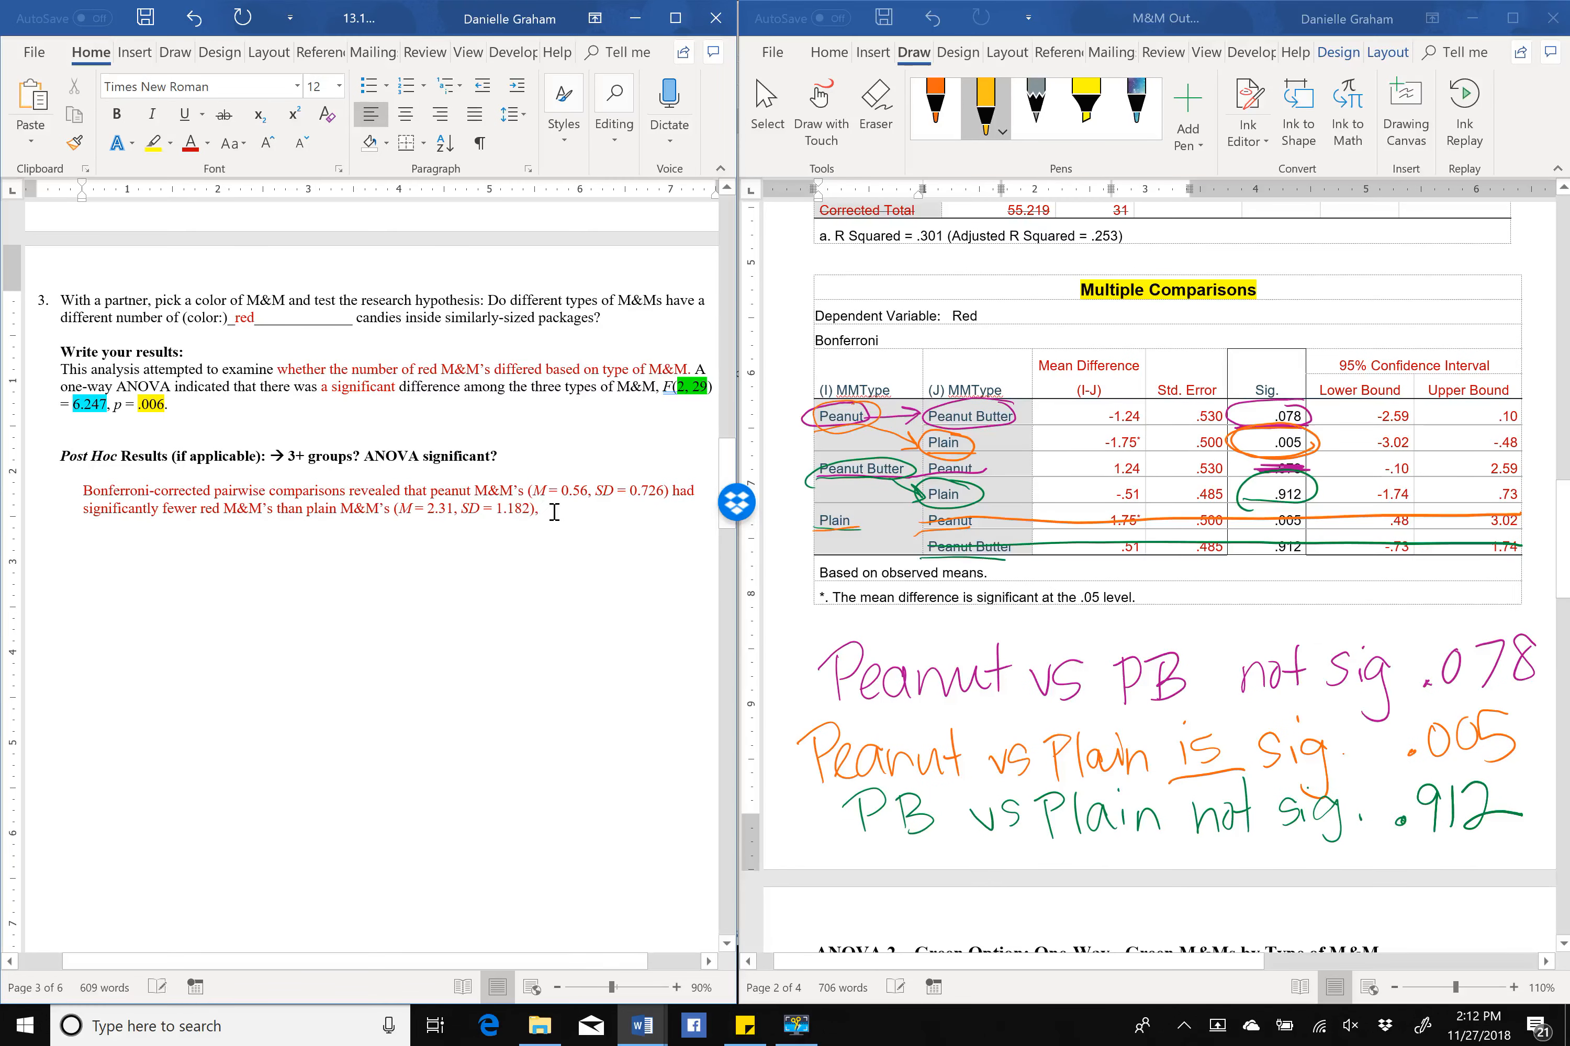
key("ctrl+i")
type("p")
key("ctrl+i")
type("= .005.")
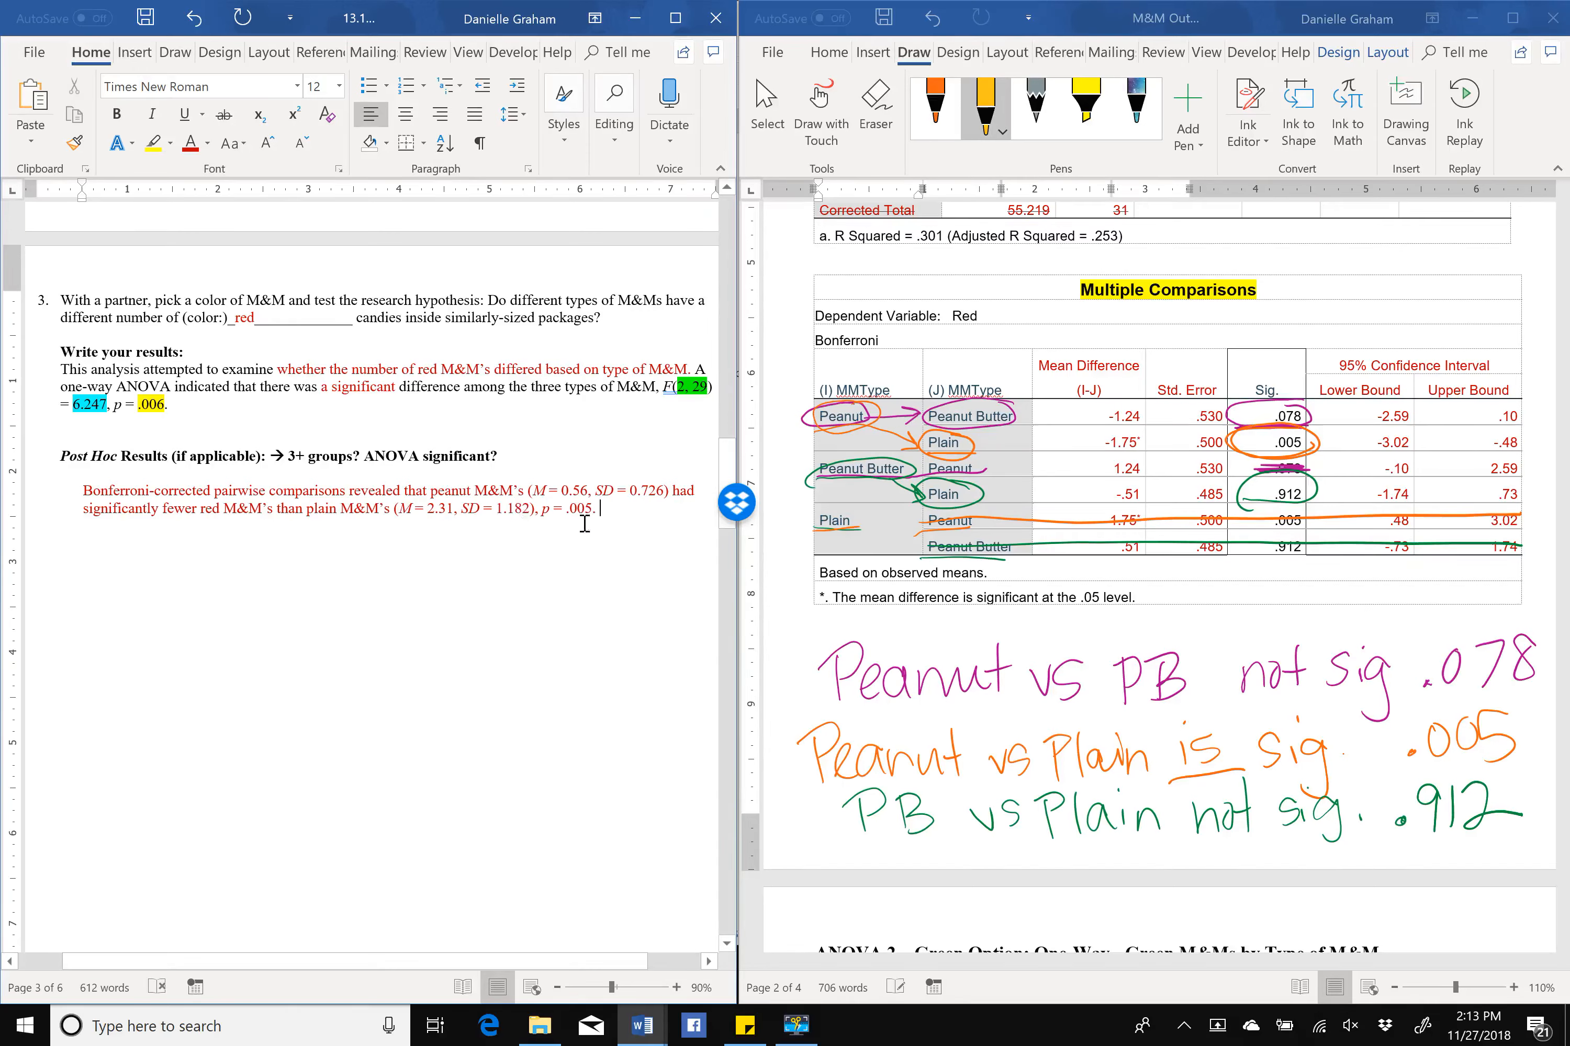
type("N")
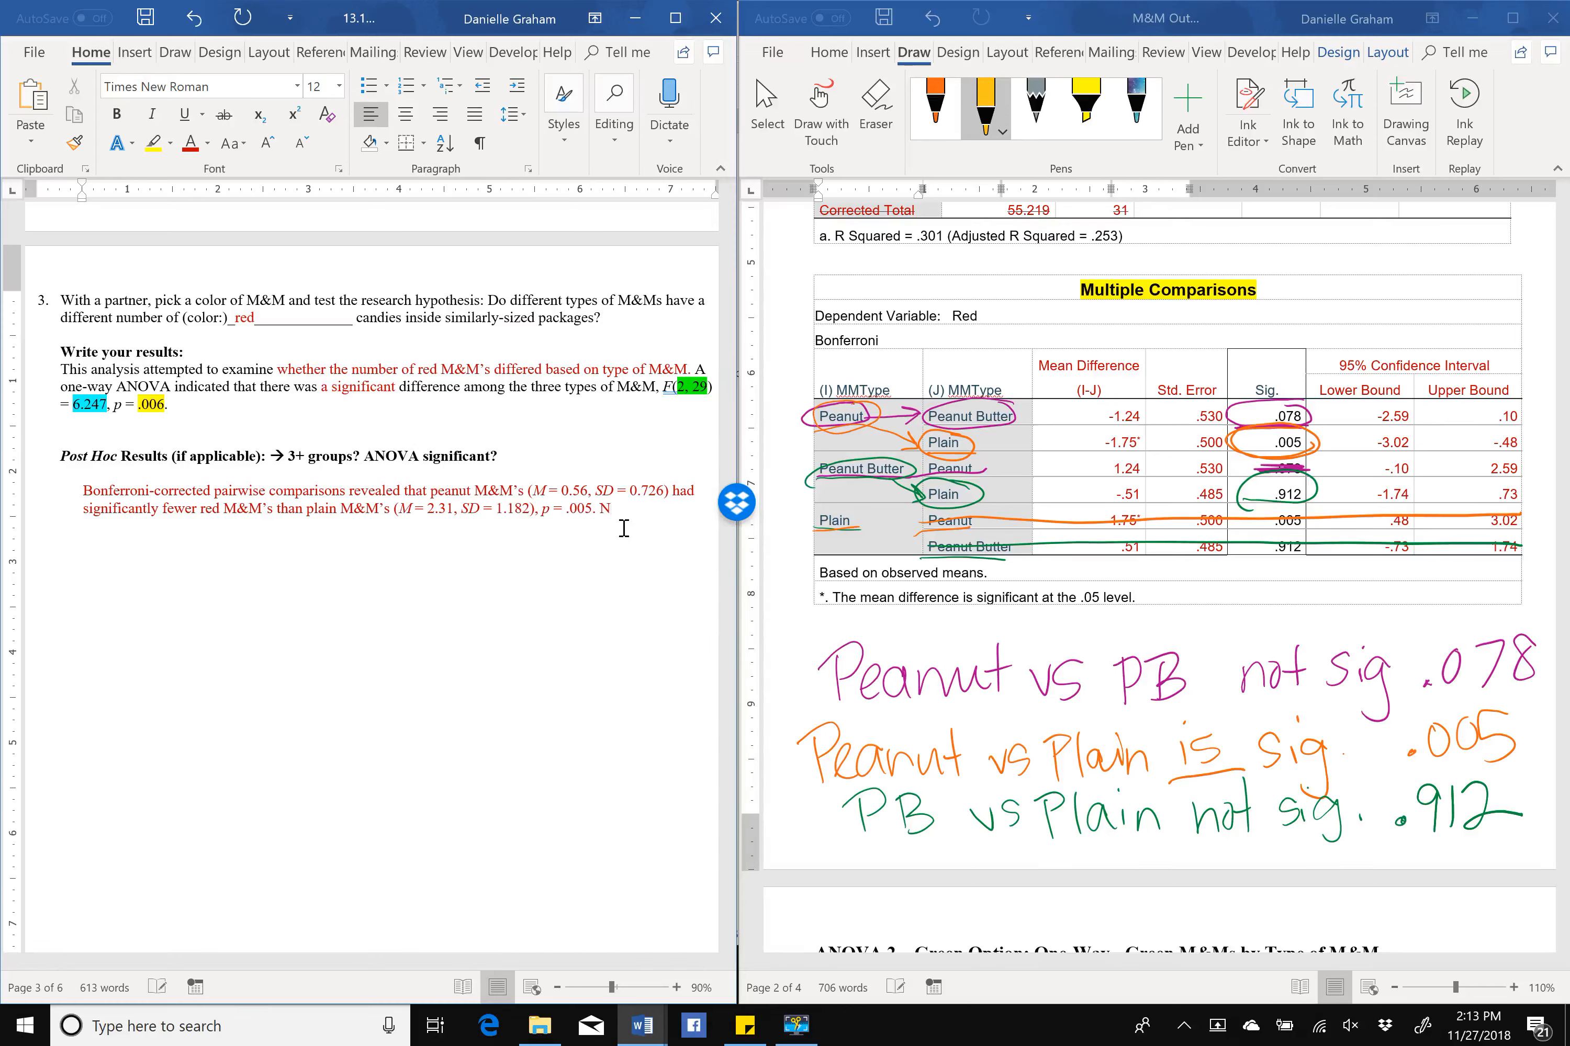
type("o other comparisons")
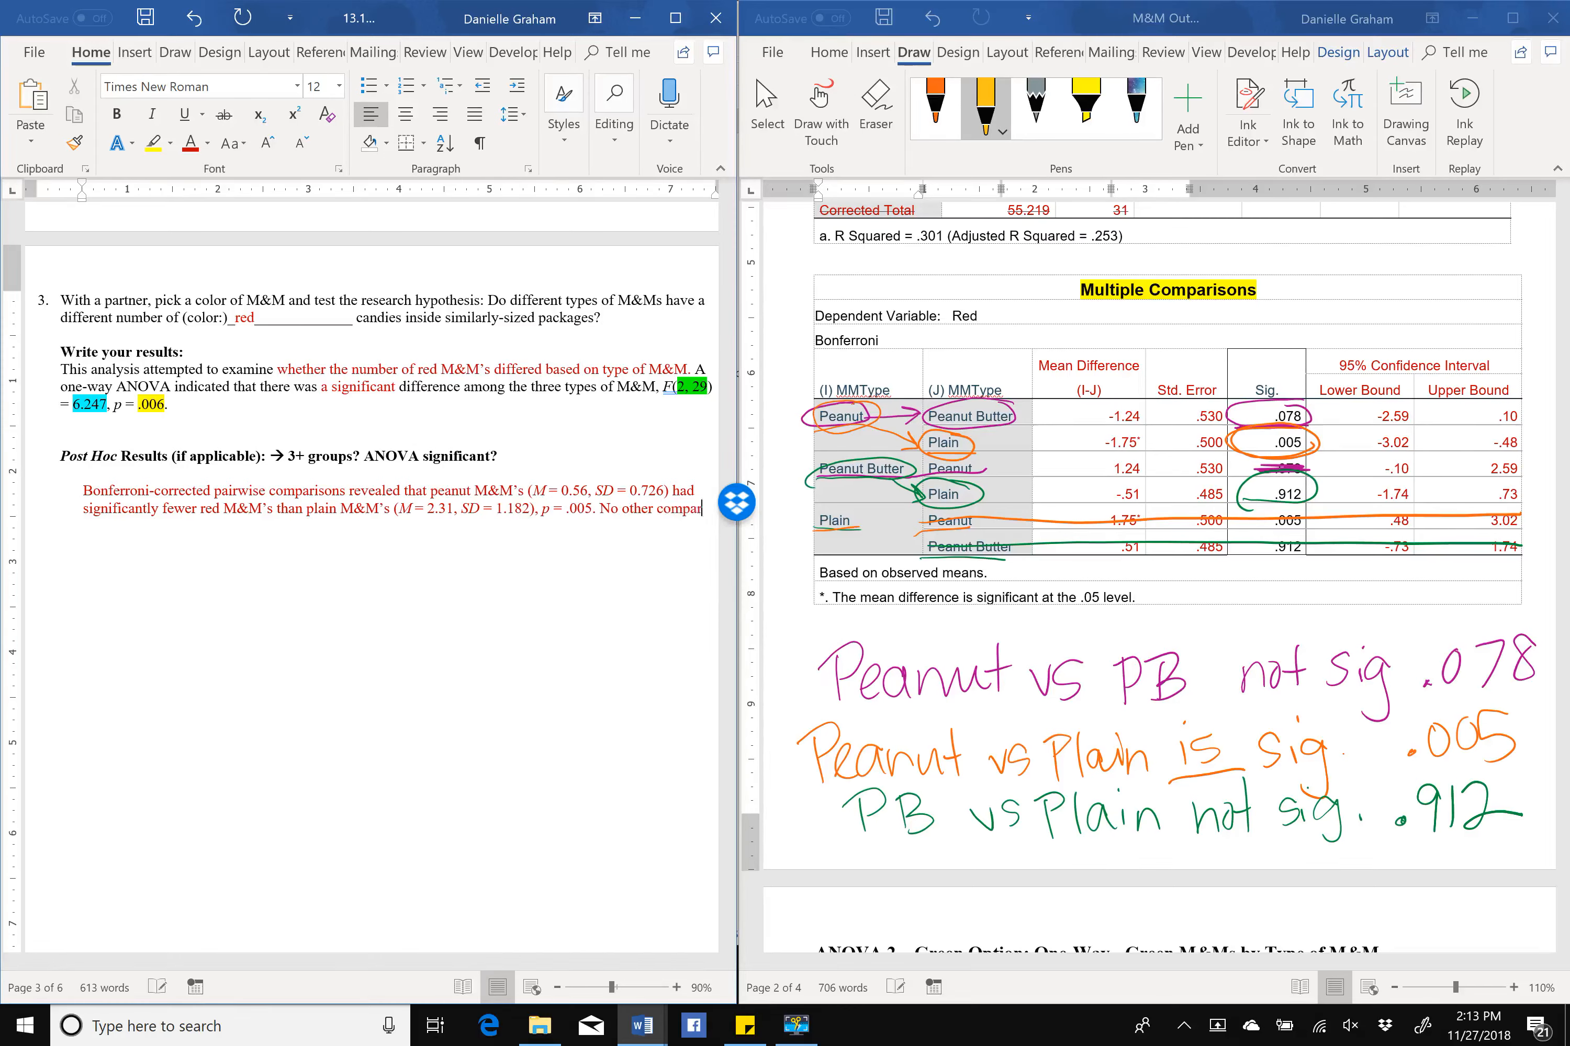
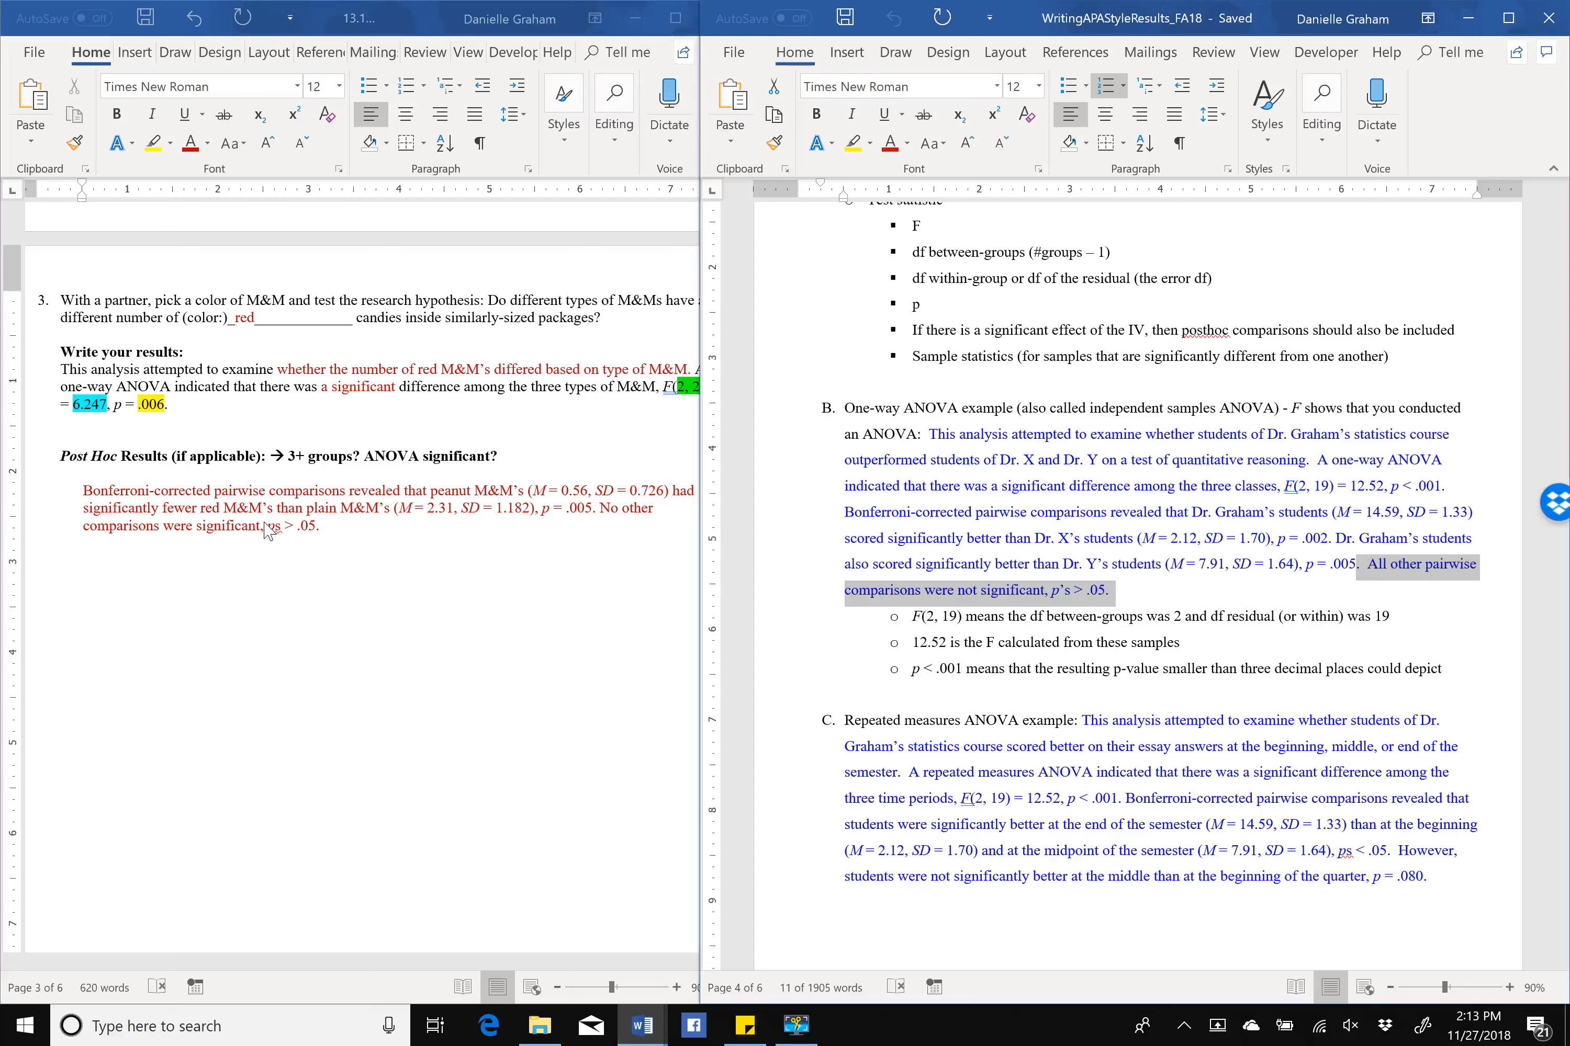
Put the APA example document out of the way and return to the end of the post hoc paragraph.
left_click(274, 526)
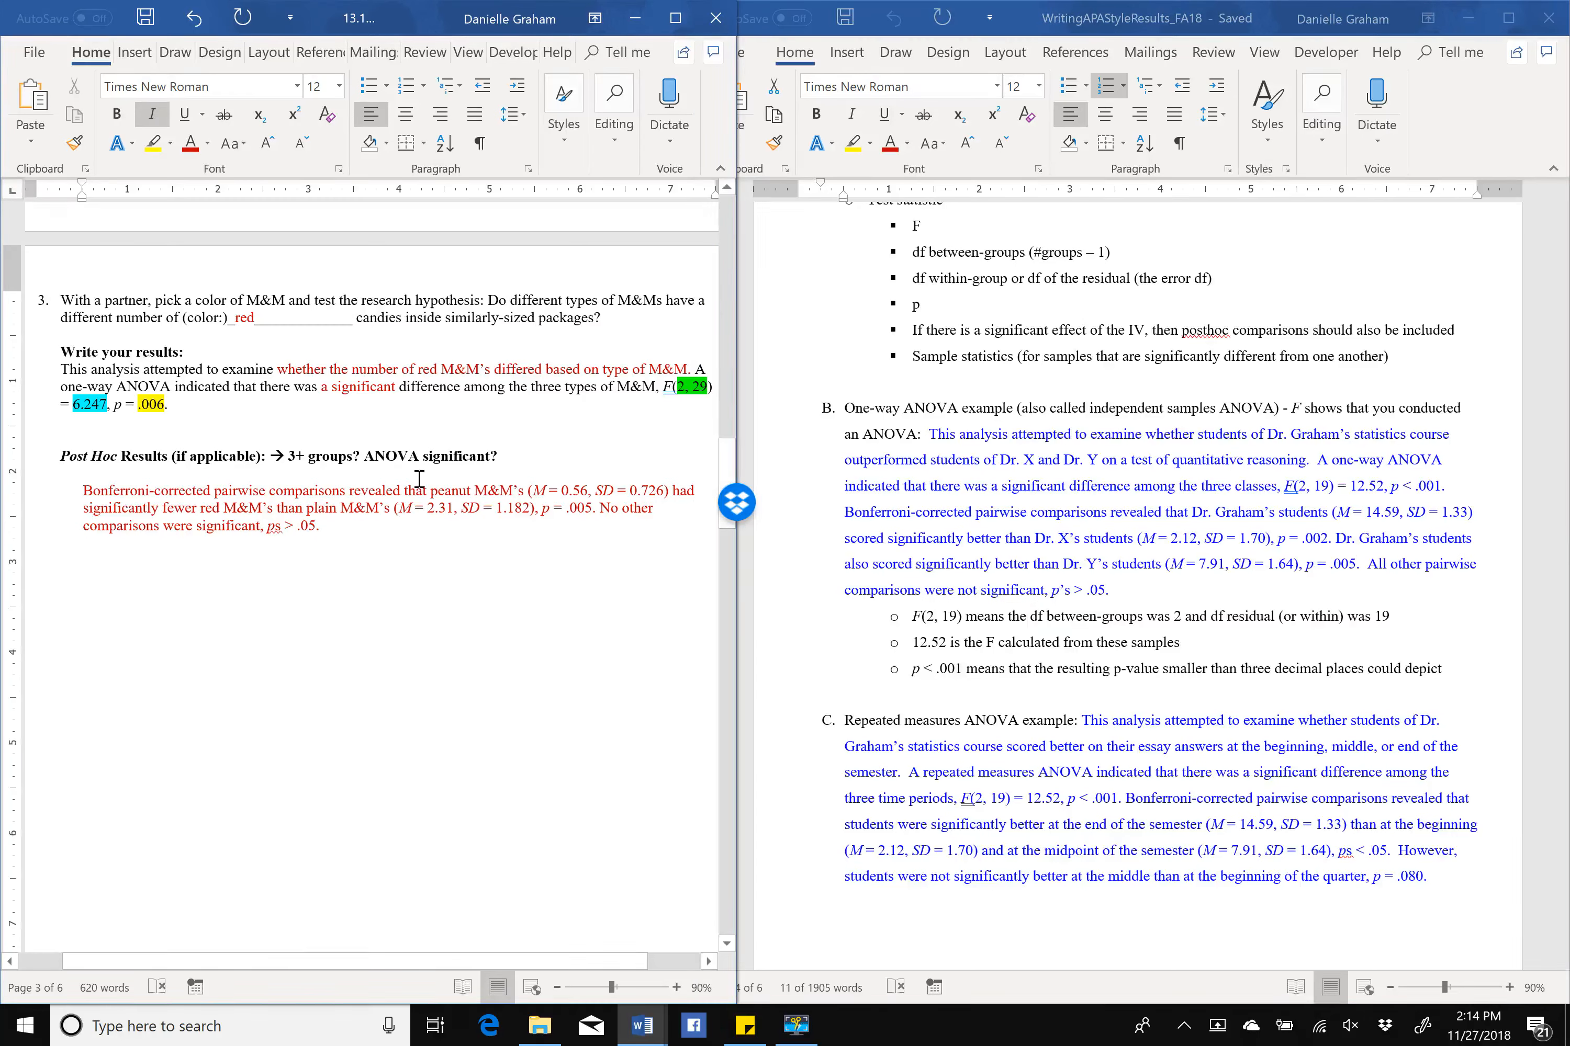
left_click(1472, 19)
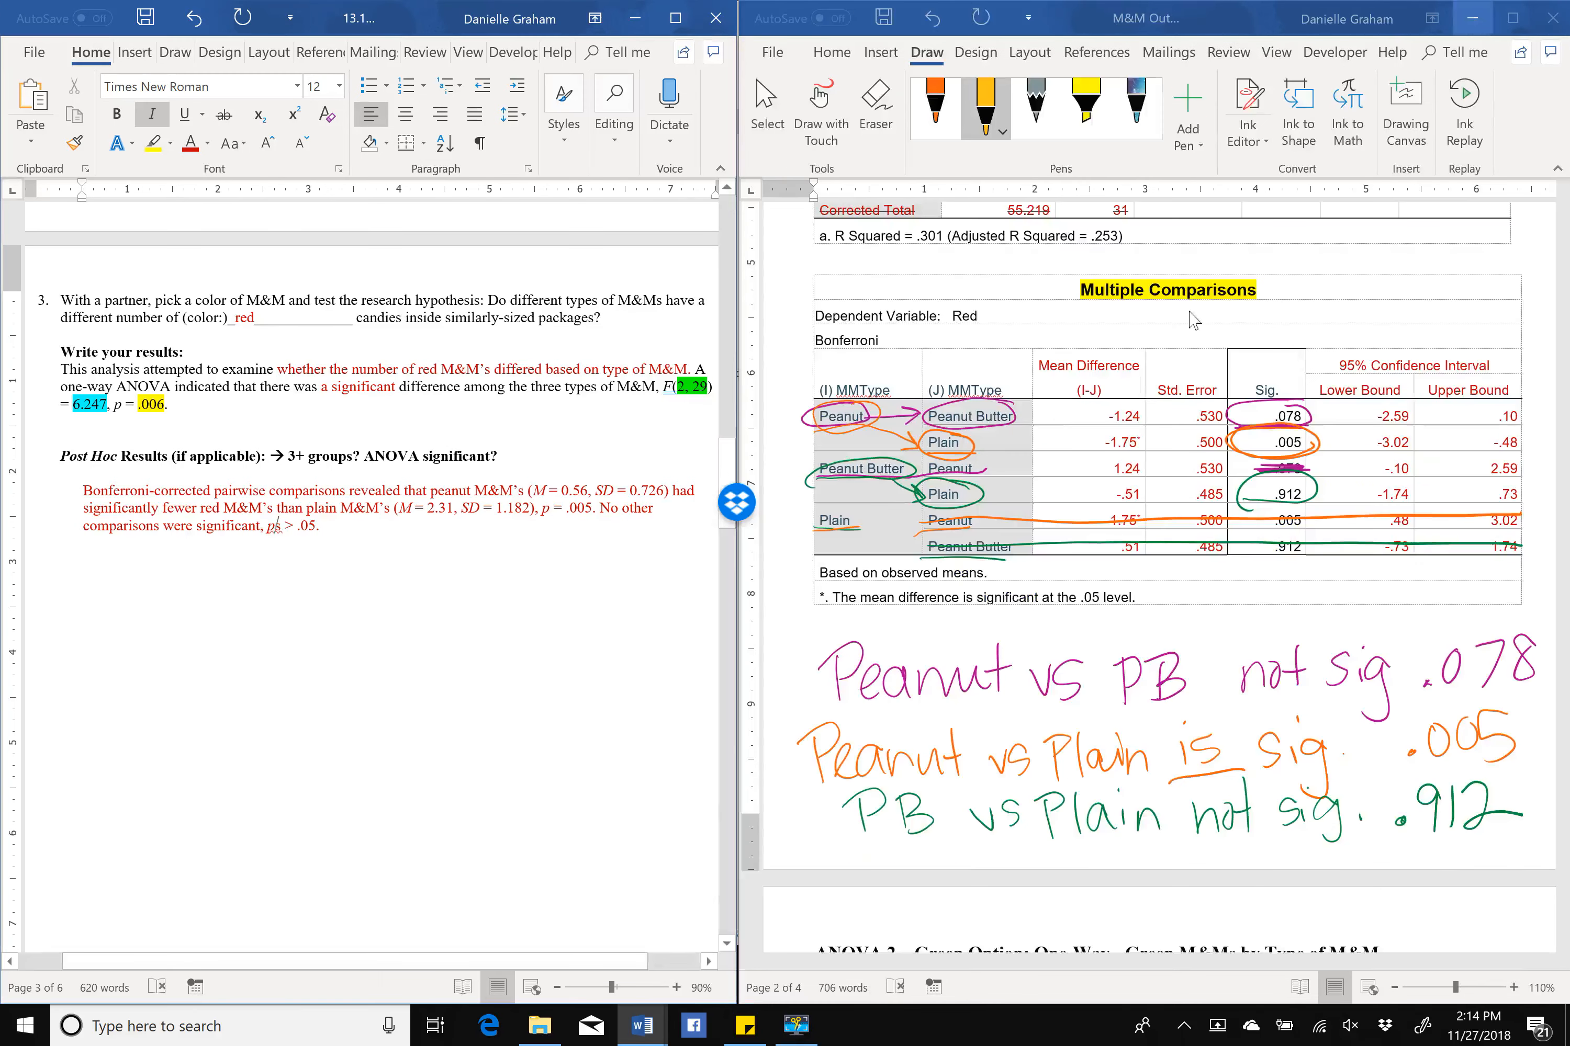
left_click(541, 499)
left_click(351, 552)
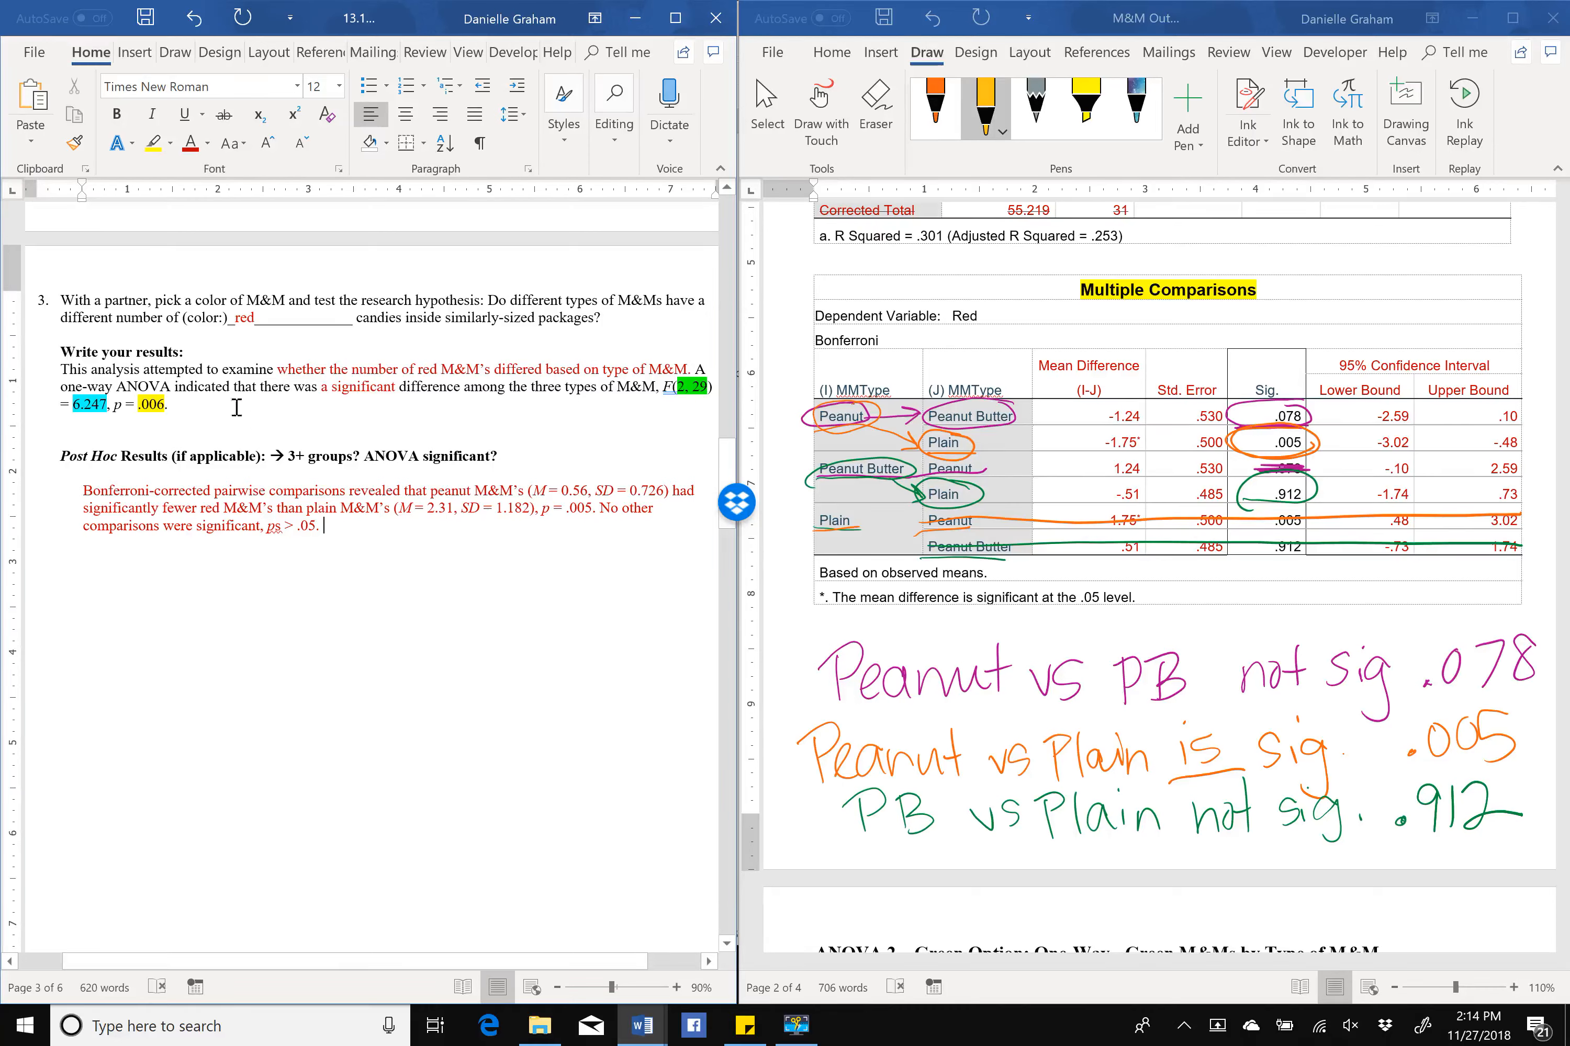
Copy the ANOVA results paragraph under "Write your results" into the blank area below the post hoc text.
mouse_move(37, 404)
left_mouse_down()
mouse_move(34, 348)
mouse_move(41, 372)
left_mouse_up()
key("ctrl+c")
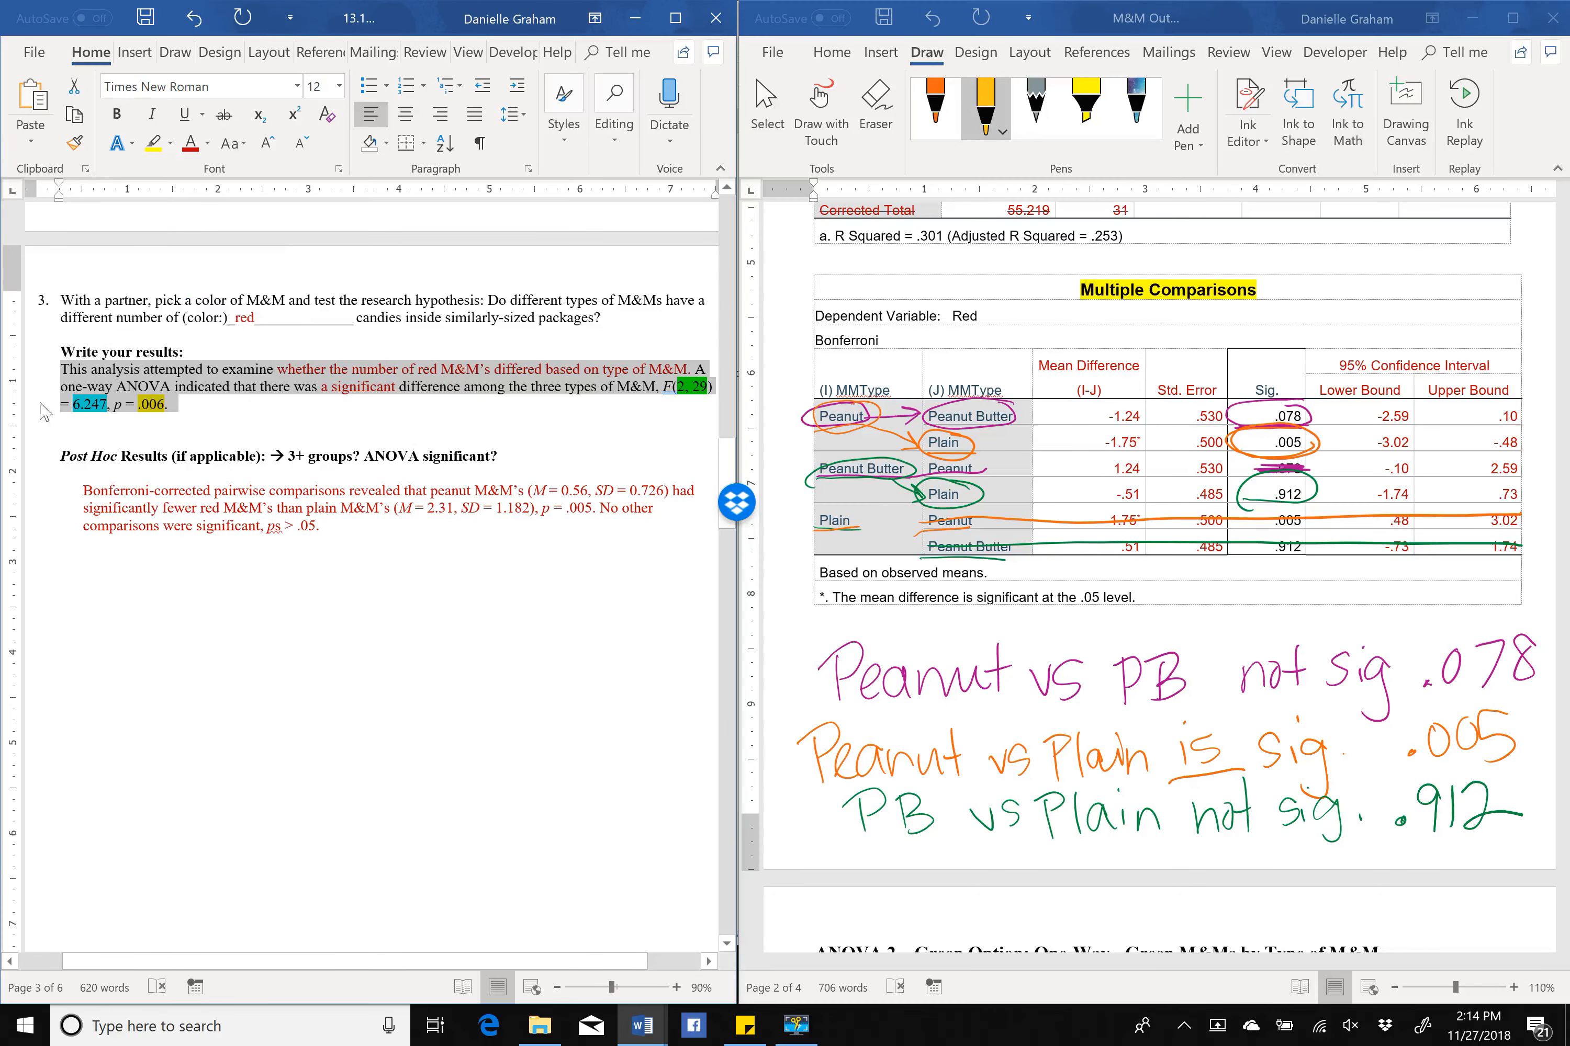
left_click(177, 707)
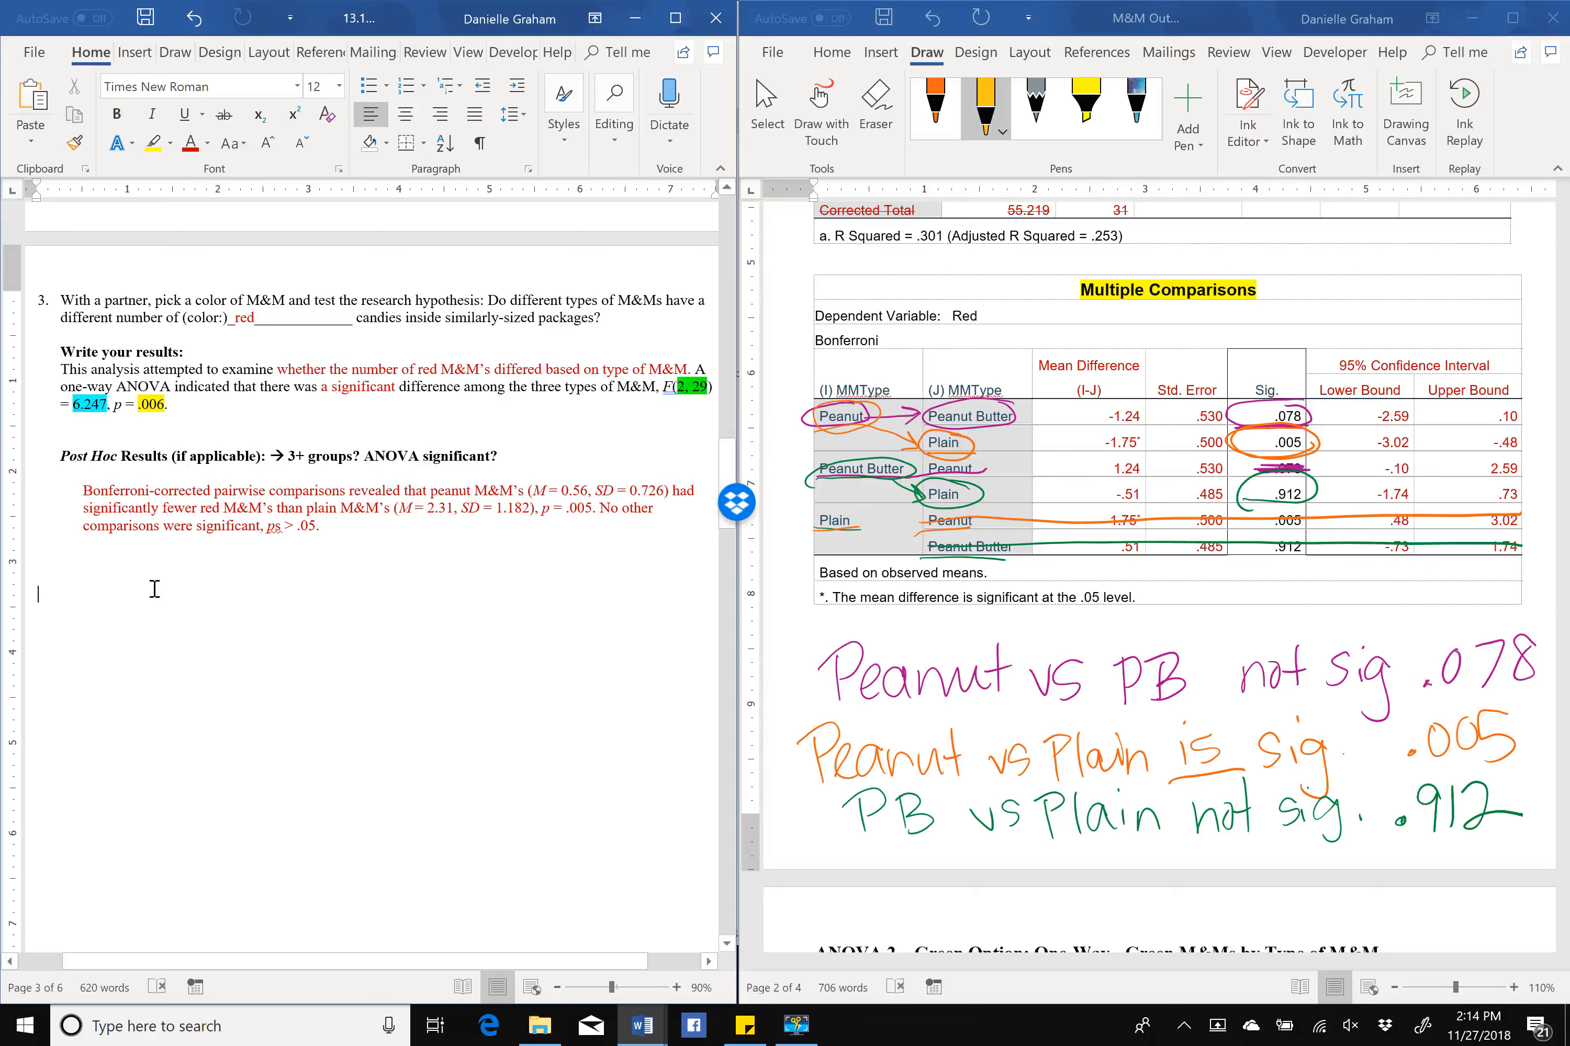
key("ctrl+v")
Copy the post hoc paragraph to the end of the duplicated ANOVA text, combining both into one paragraph.
left_click_drag(47, 528, 37, 500)
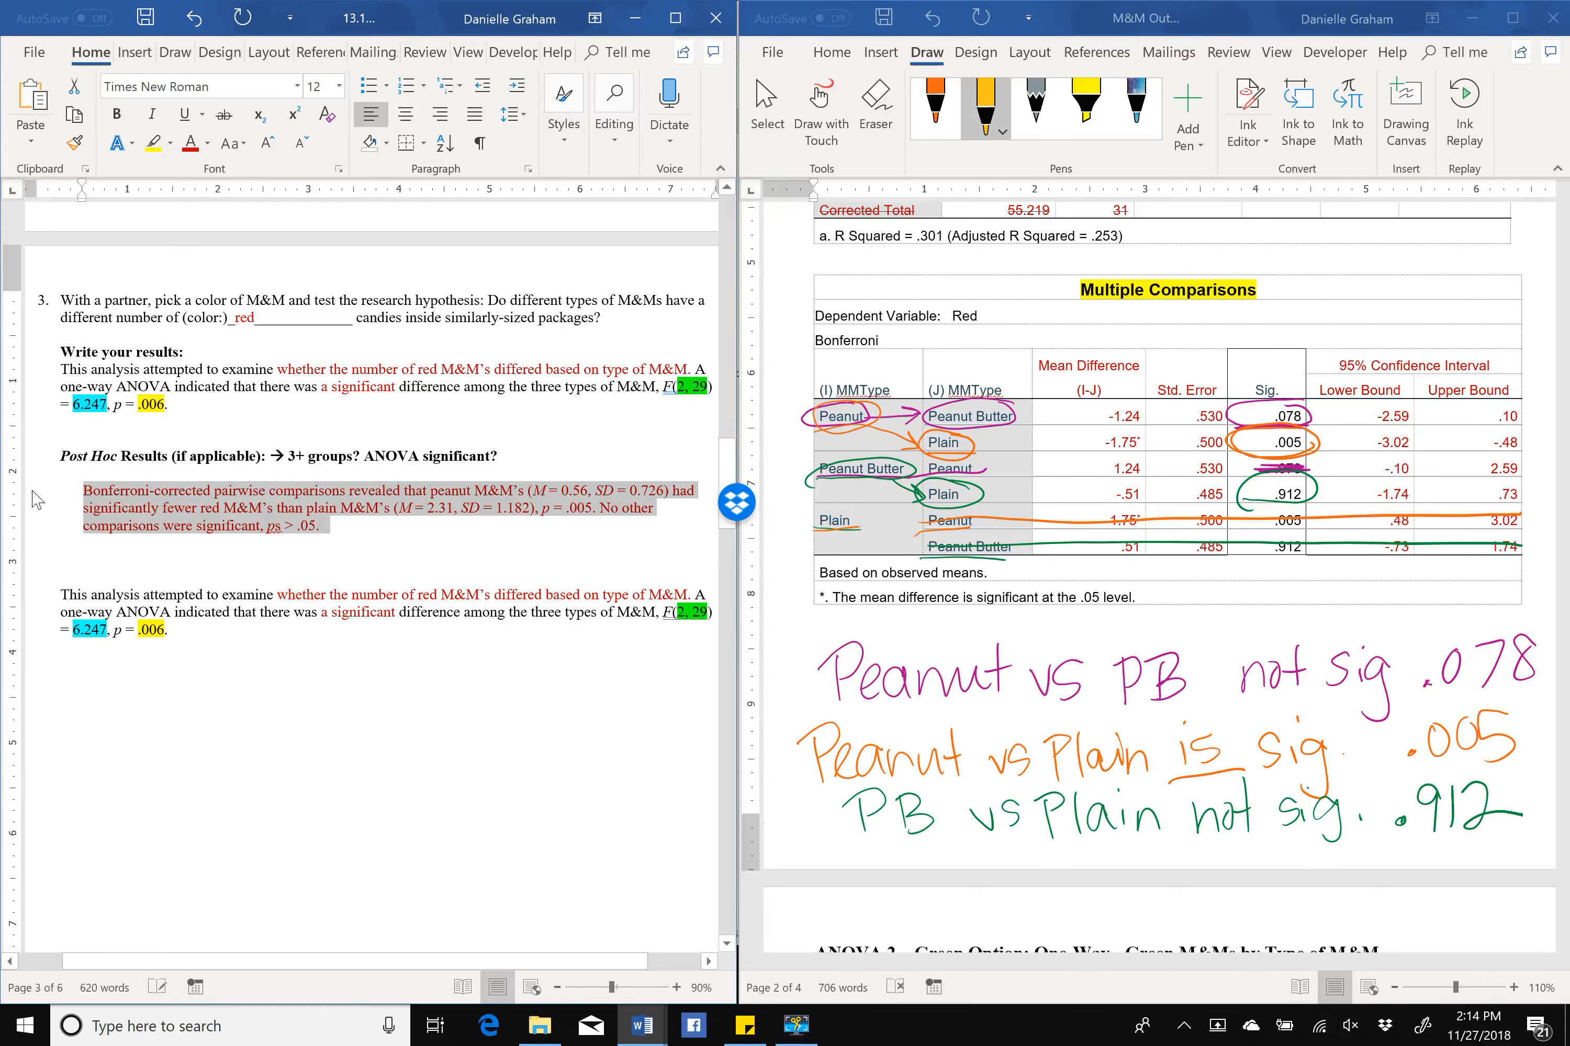
key("ctrl+c")
left_click(199, 632)
key("ctrl+v")
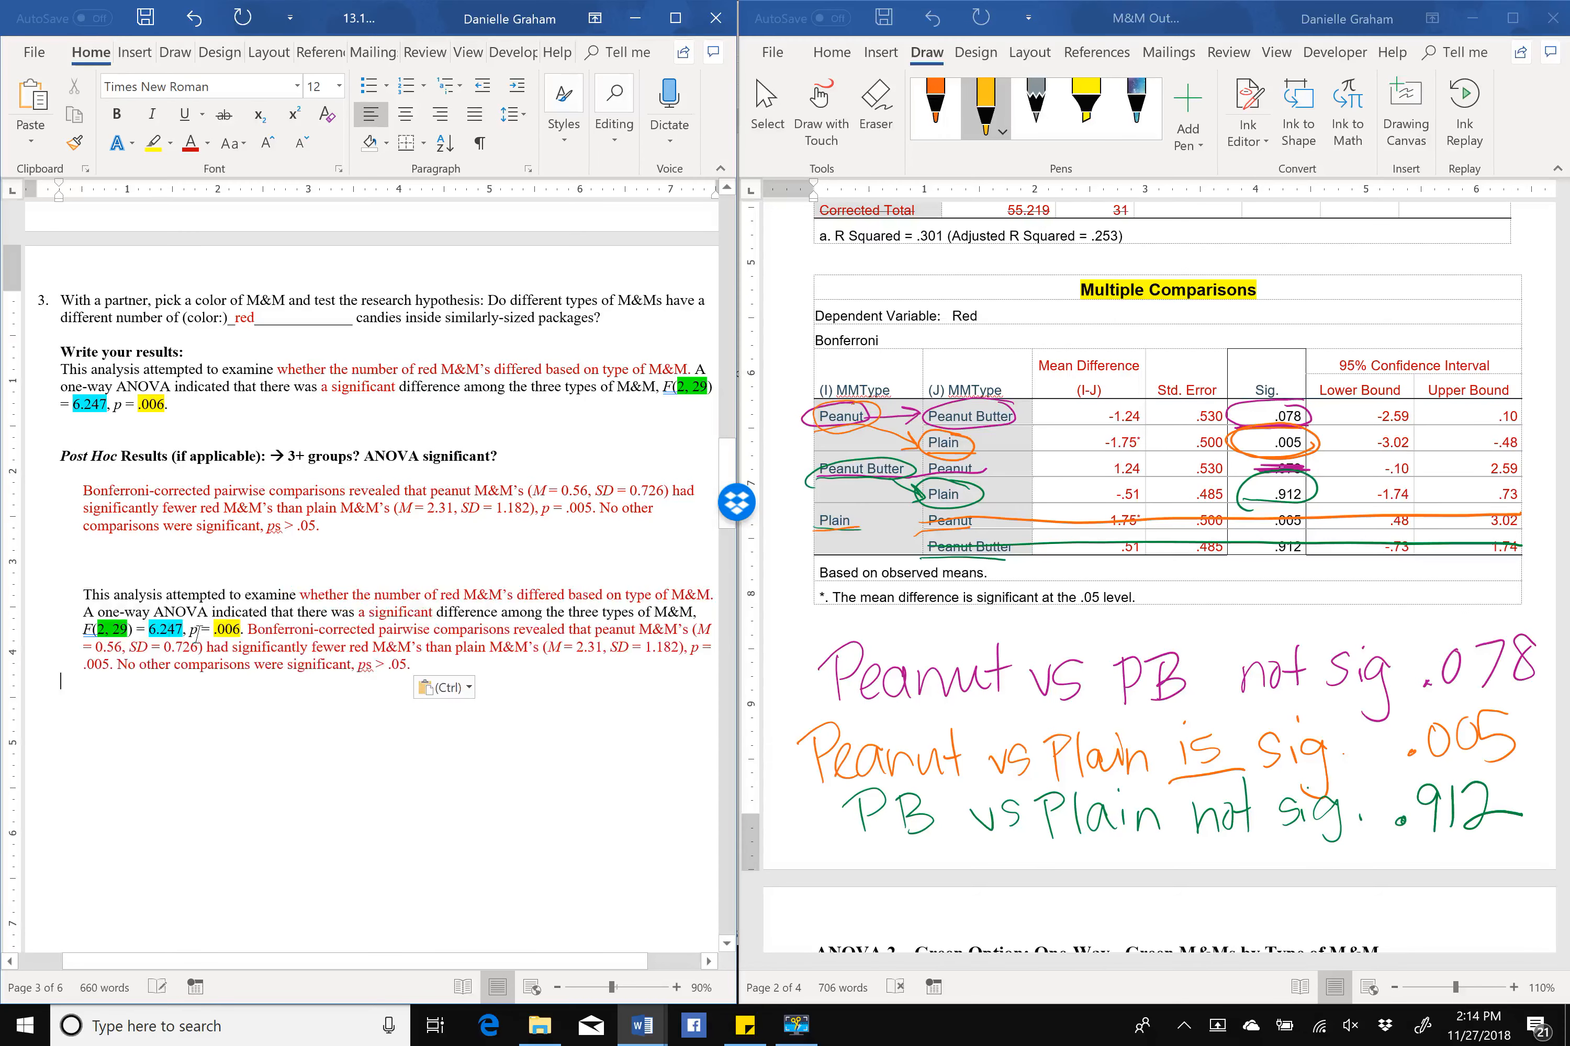
Set all the text of the combined results paragraph to the automatic black font color.
left_click_drag(416, 665, 67, 586)
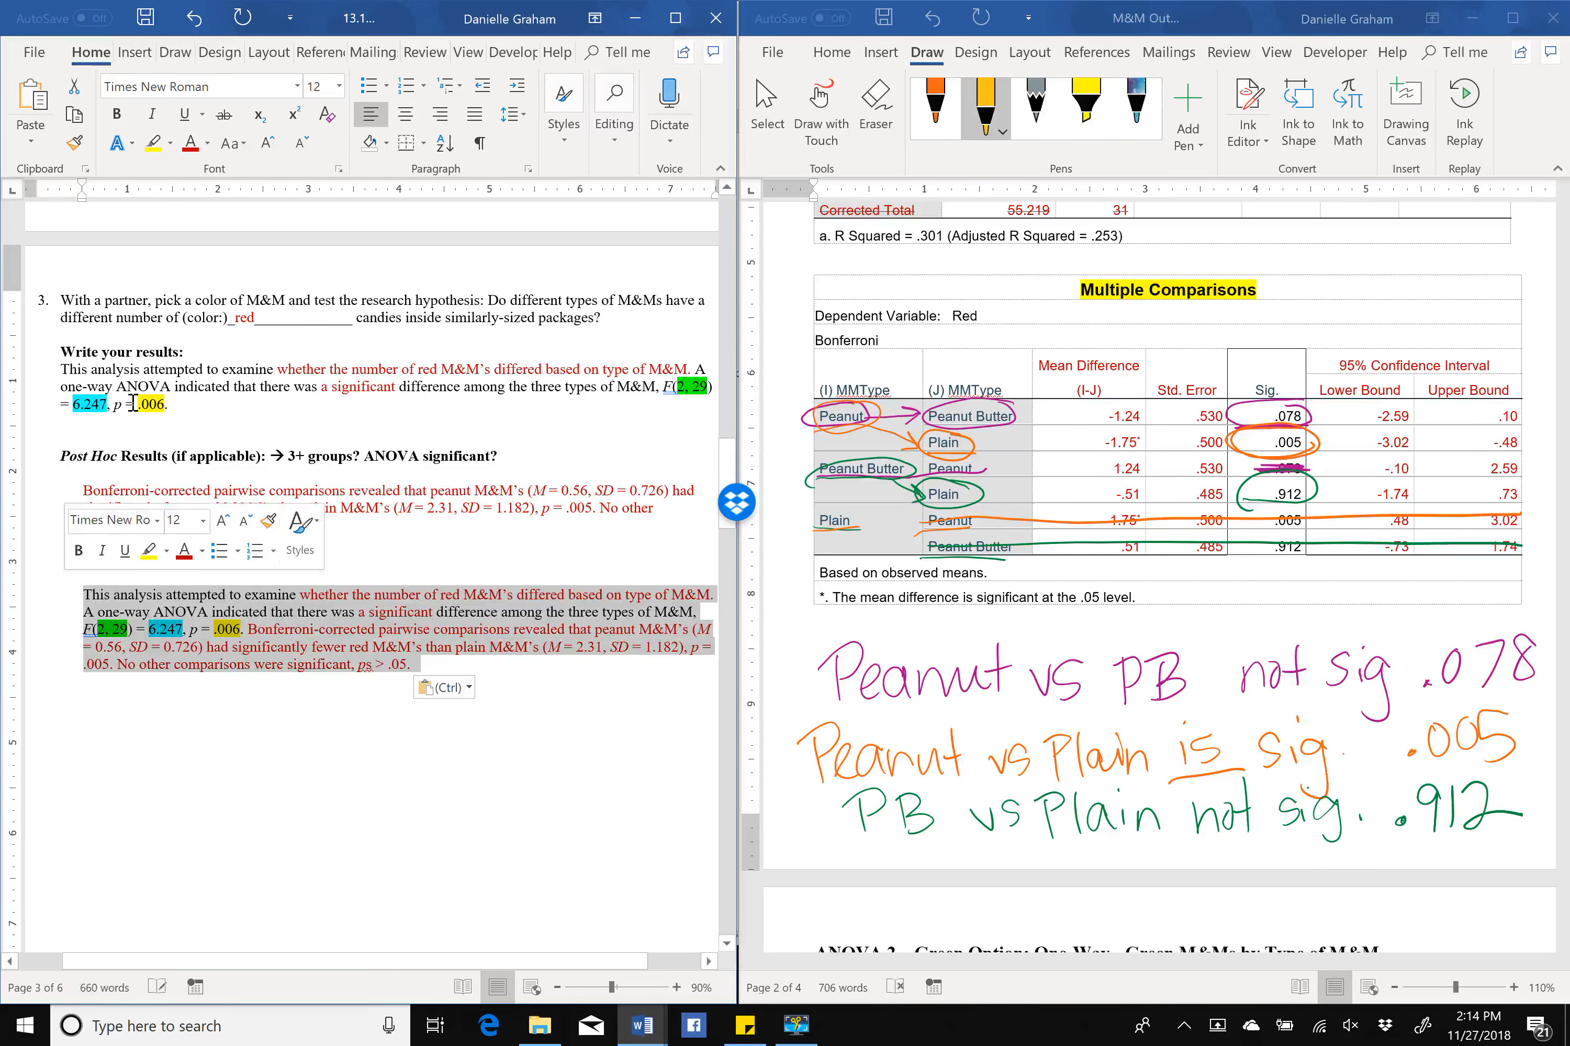
left_click(215, 144)
left_click(207, 142)
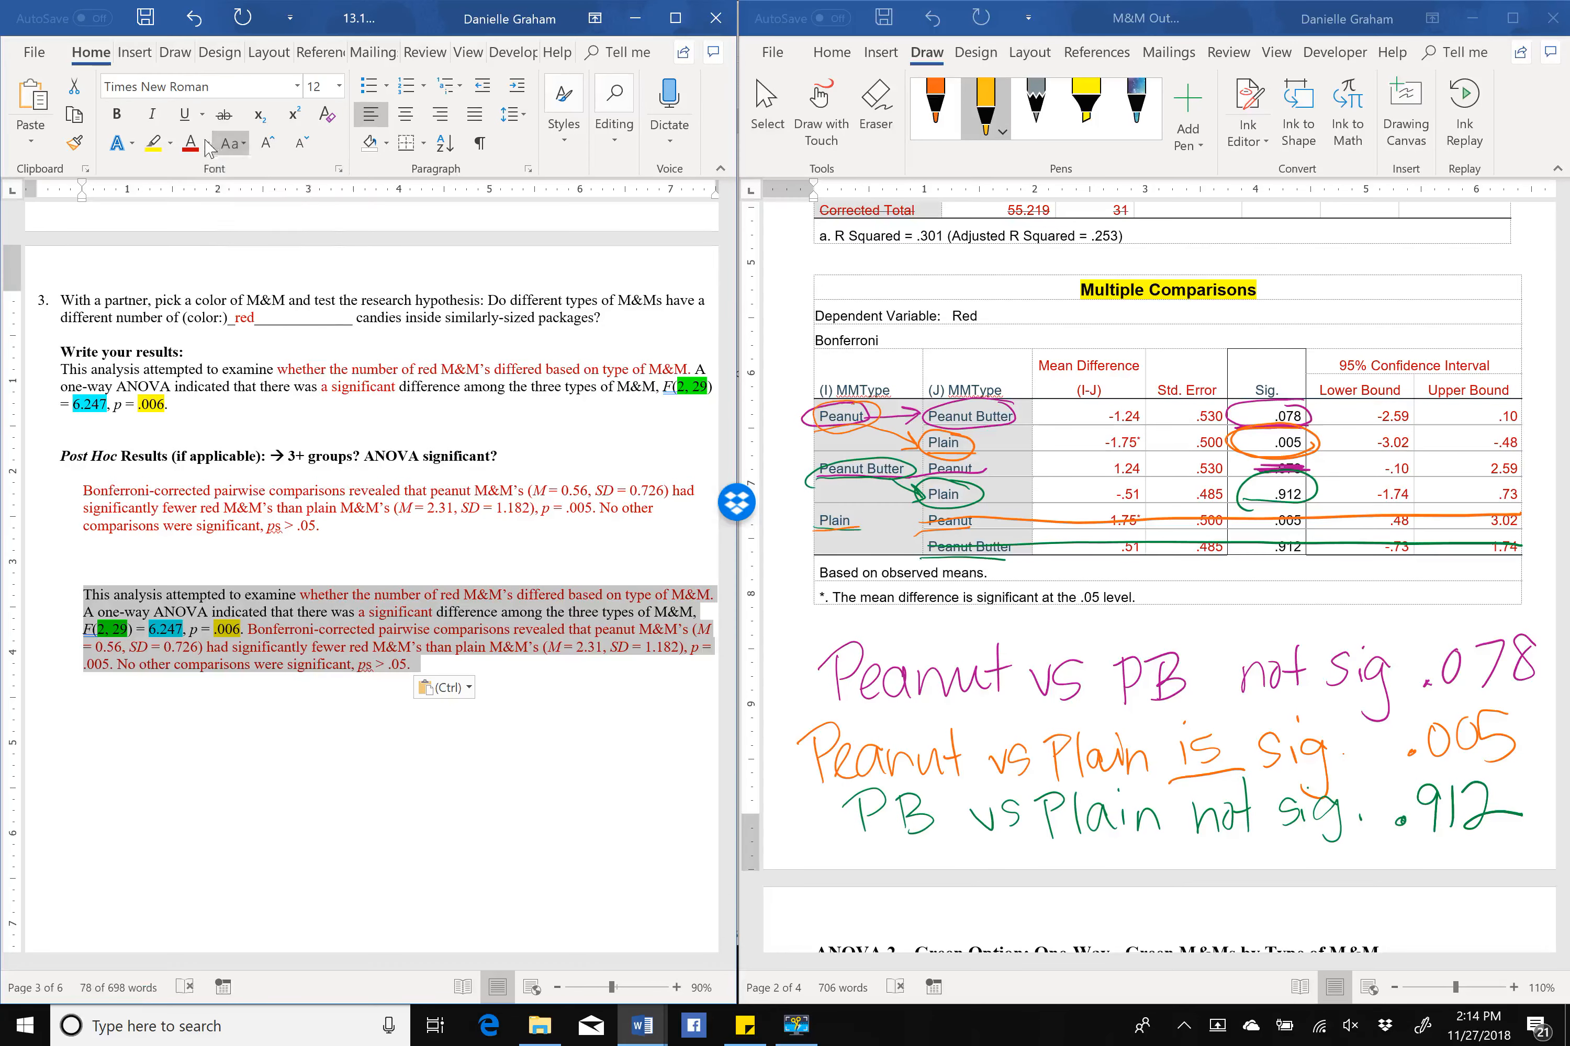
left_click(207, 143)
left_click(193, 165)
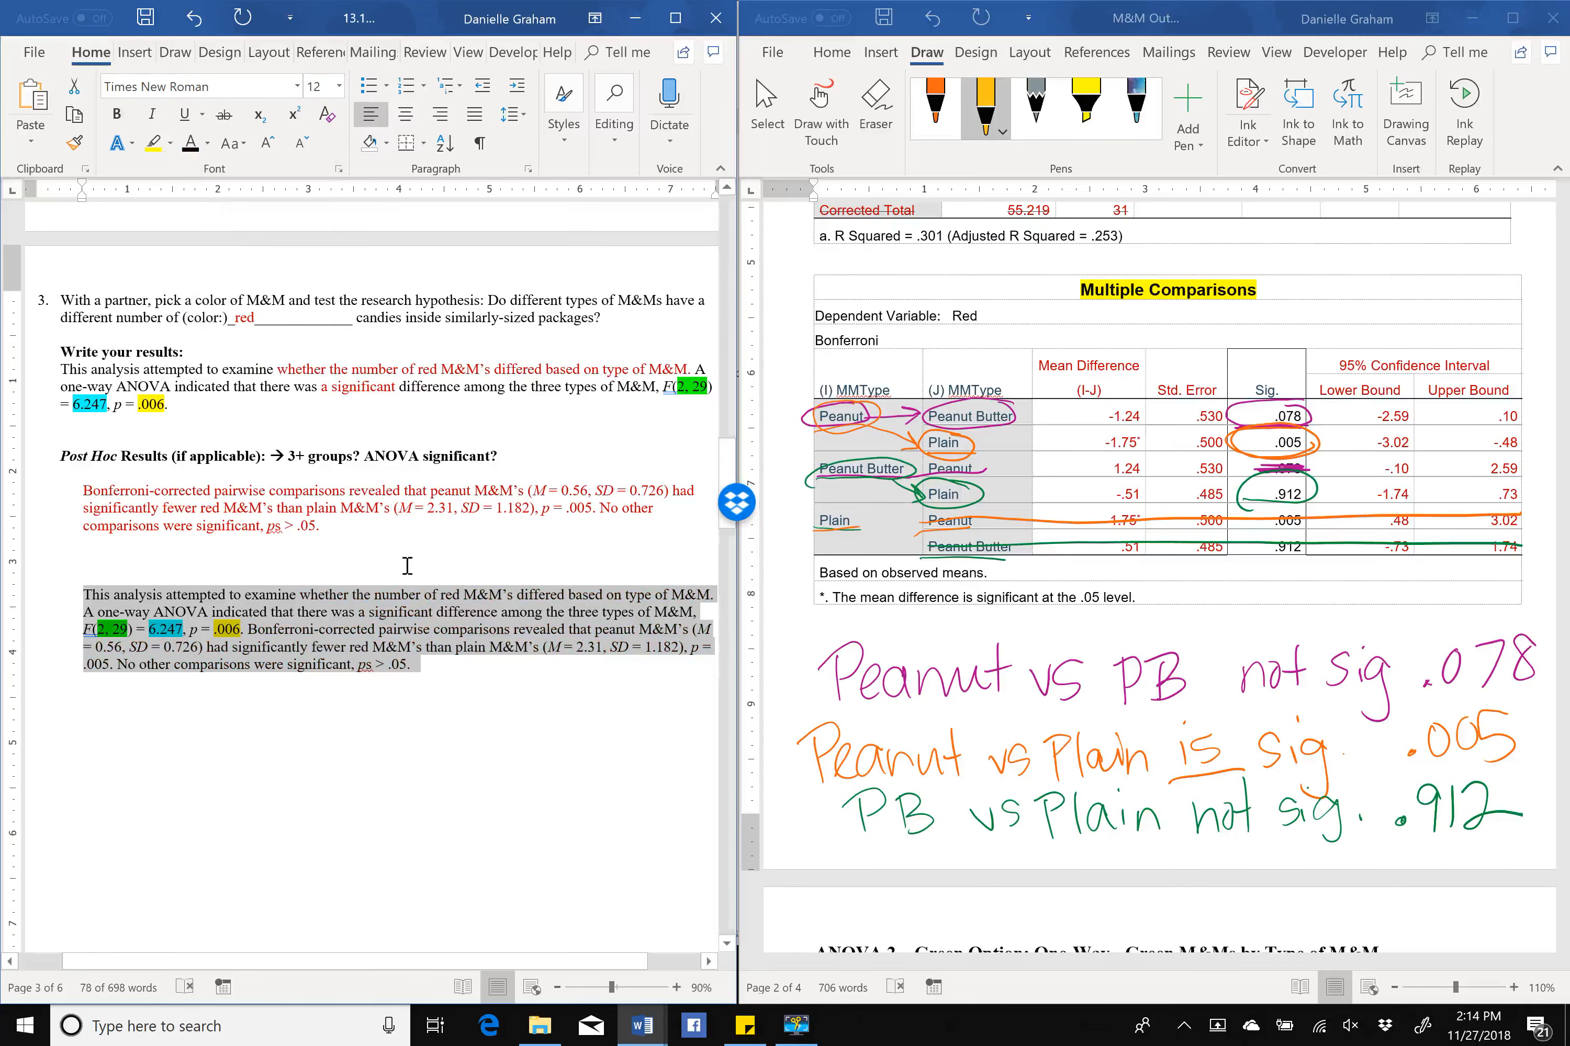
Remove all highlighting from the combined red M&Ms results paragraph.
left_click(171, 144)
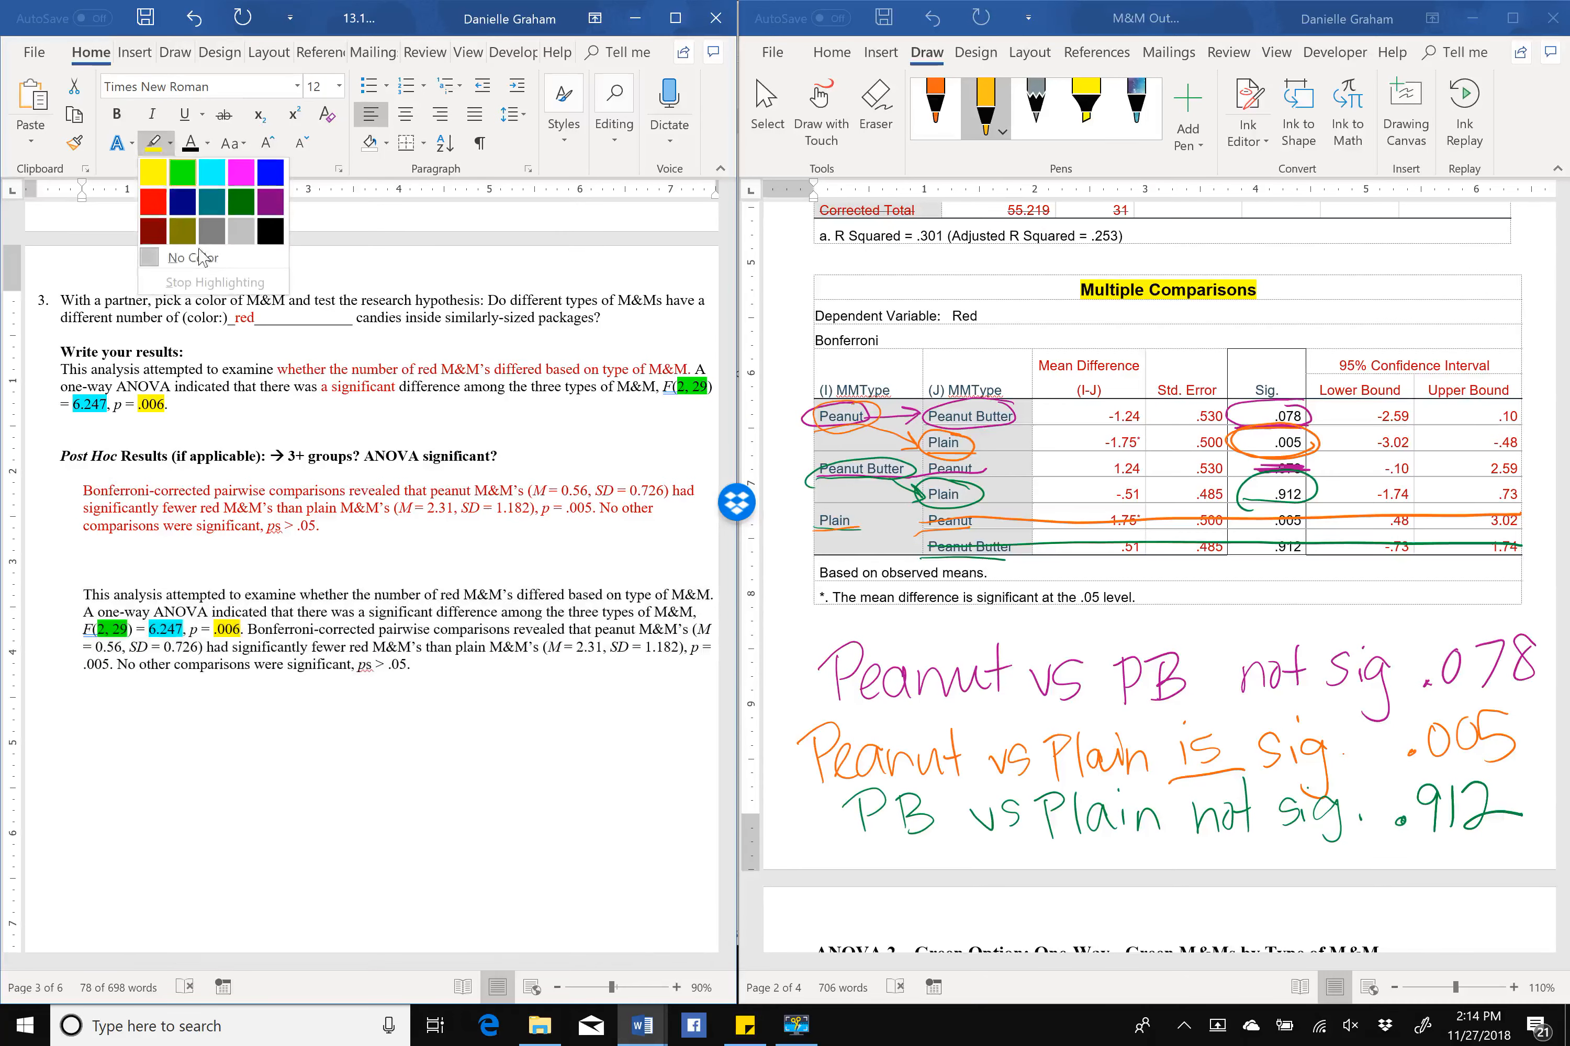
left_click(210, 254)
left_click(427, 668)
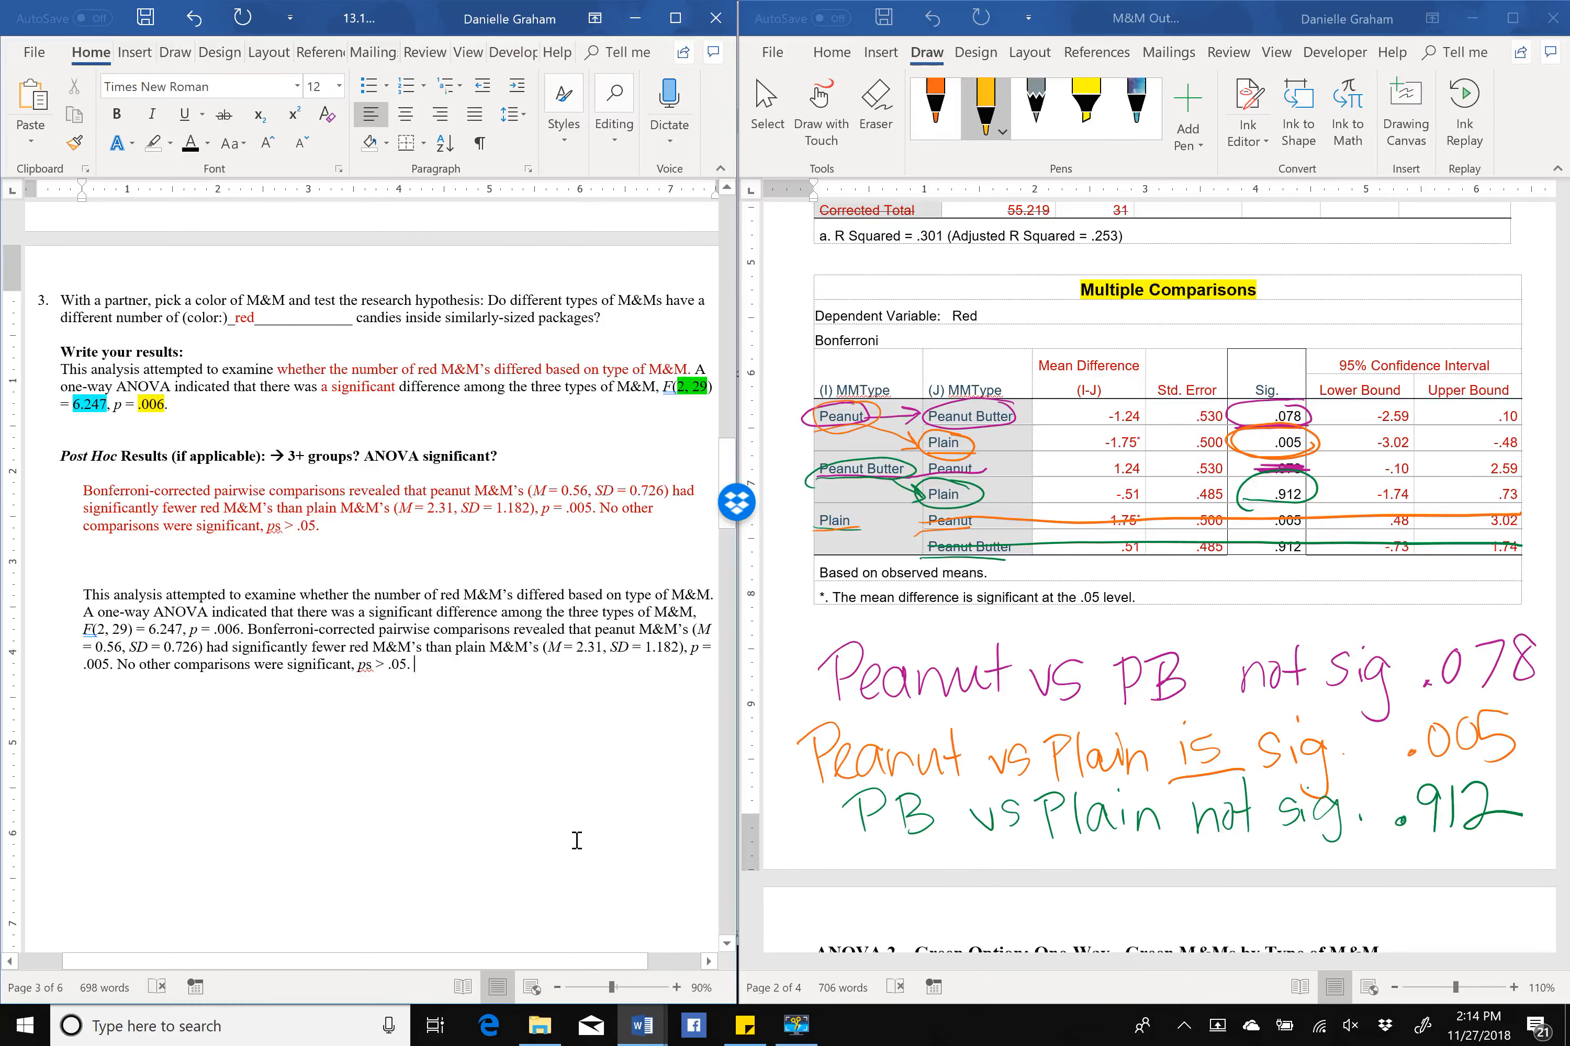
Below the combined paragraph, write "This analysis attempted to examine whether different types of M&Ms have a different number of green candies inside similarly-sized packages.".
scroll(577, 841, "right", 1)
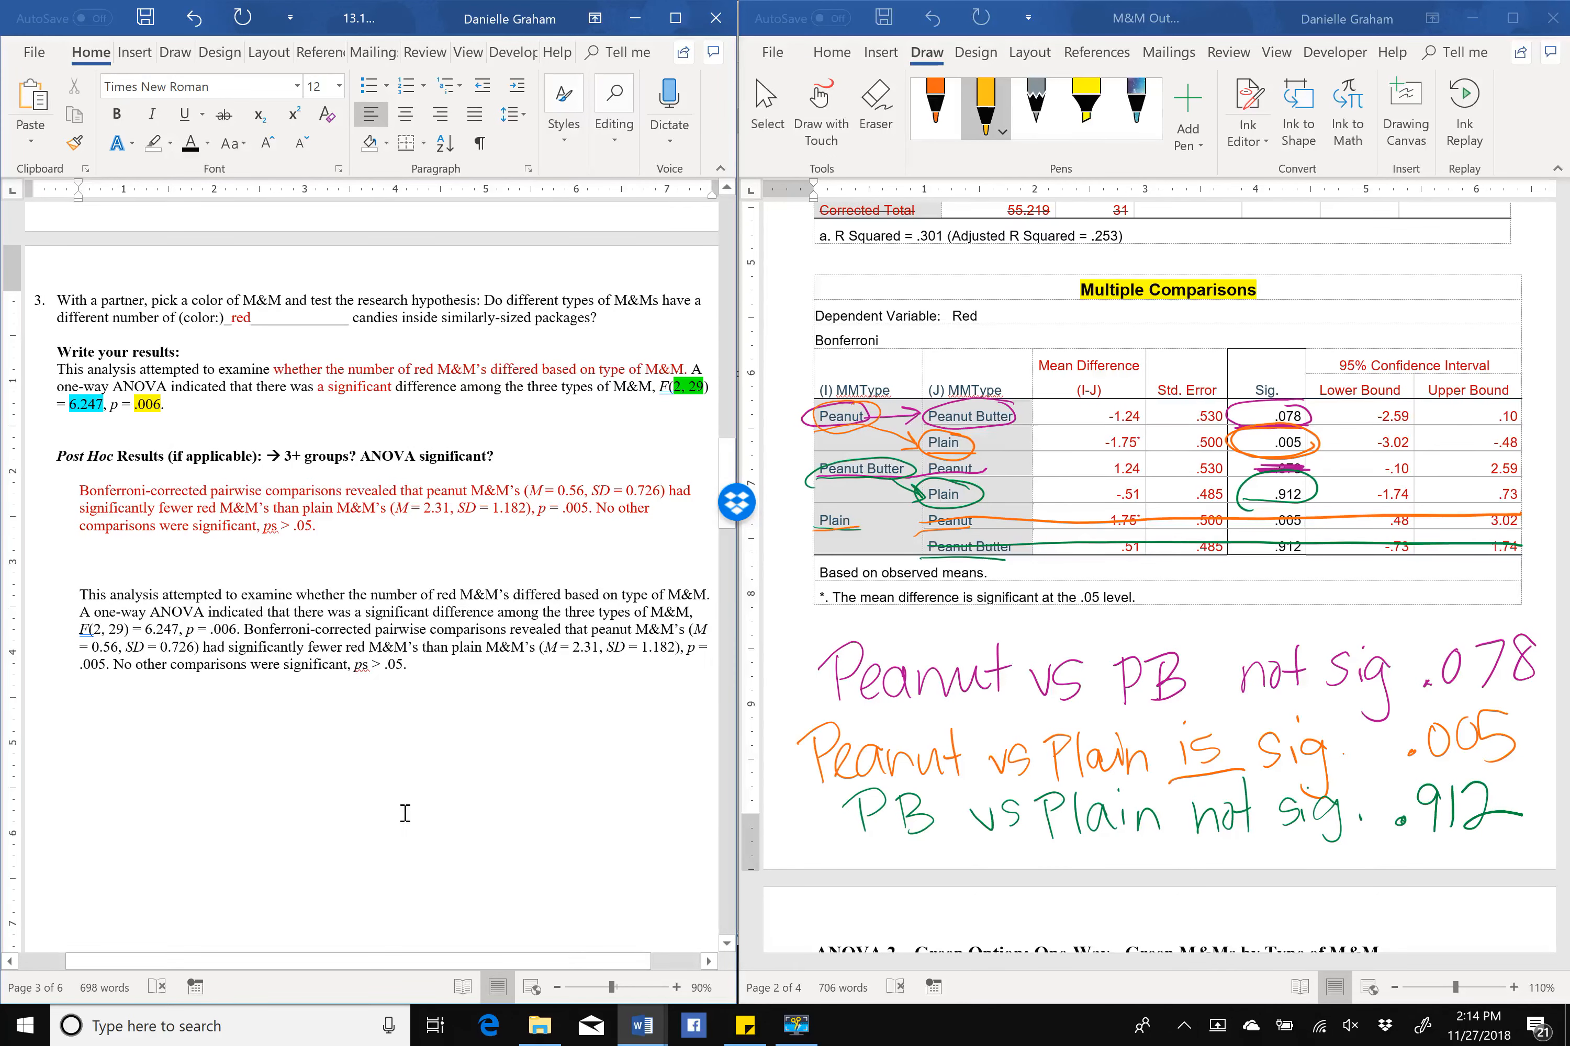
left_click(358, 796)
scroll(1192, 627, "down", 5)
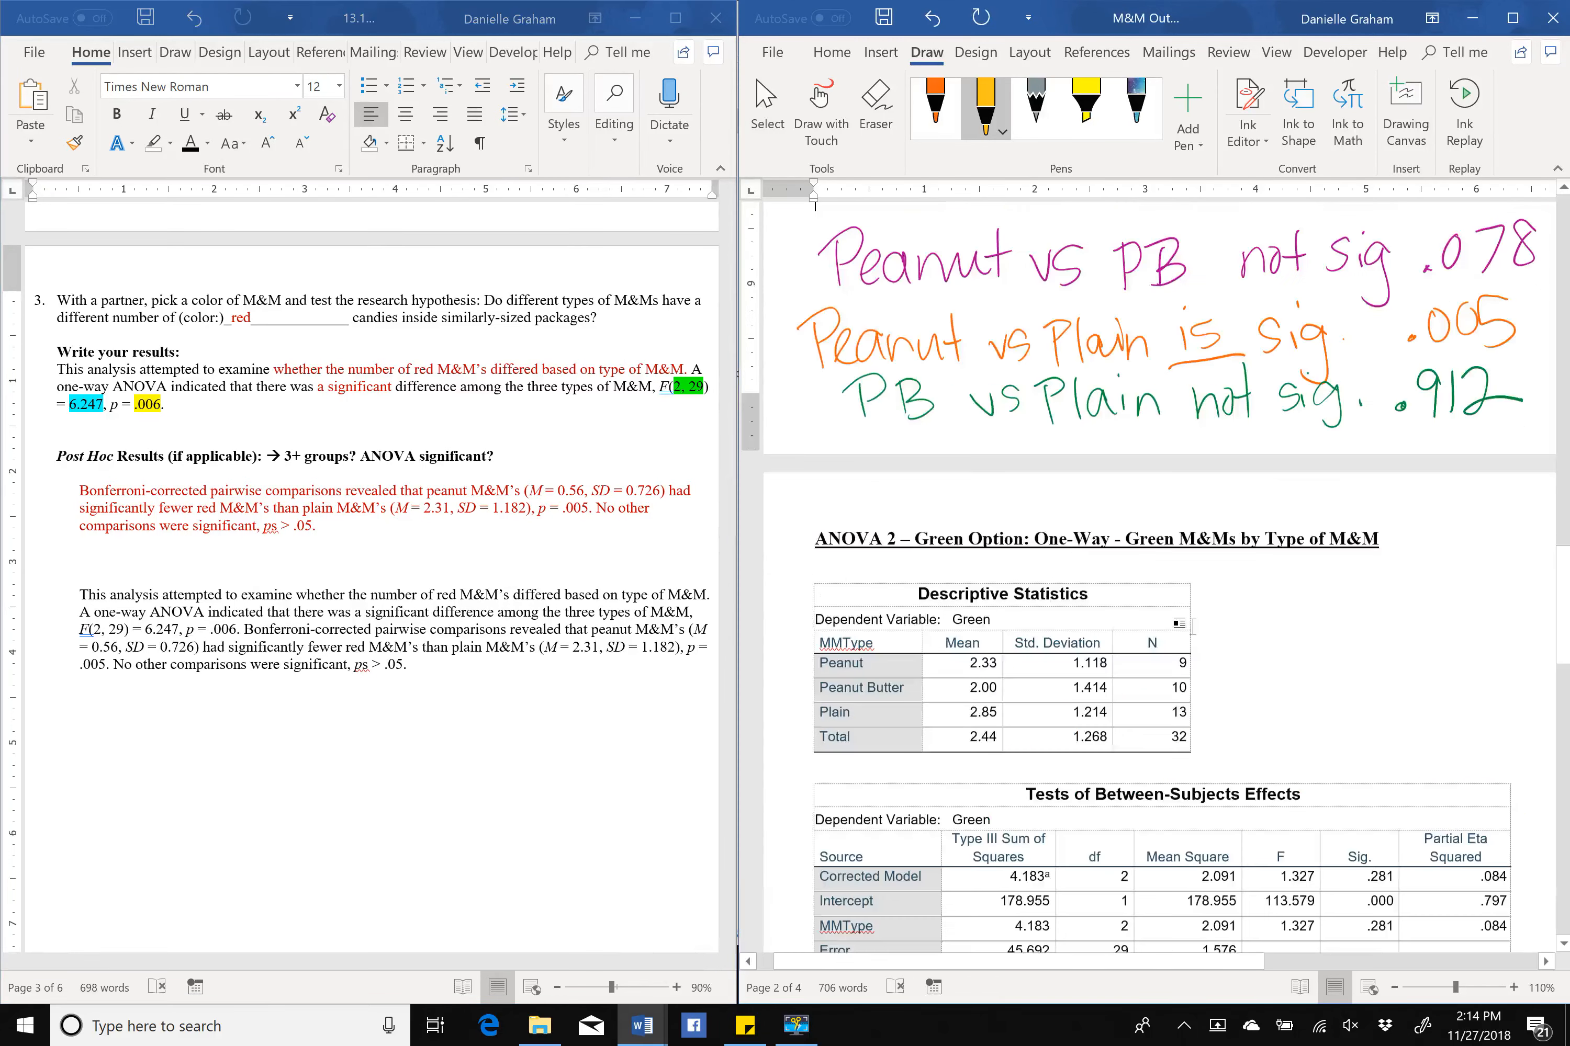
scroll(1192, 626, "down", 4)
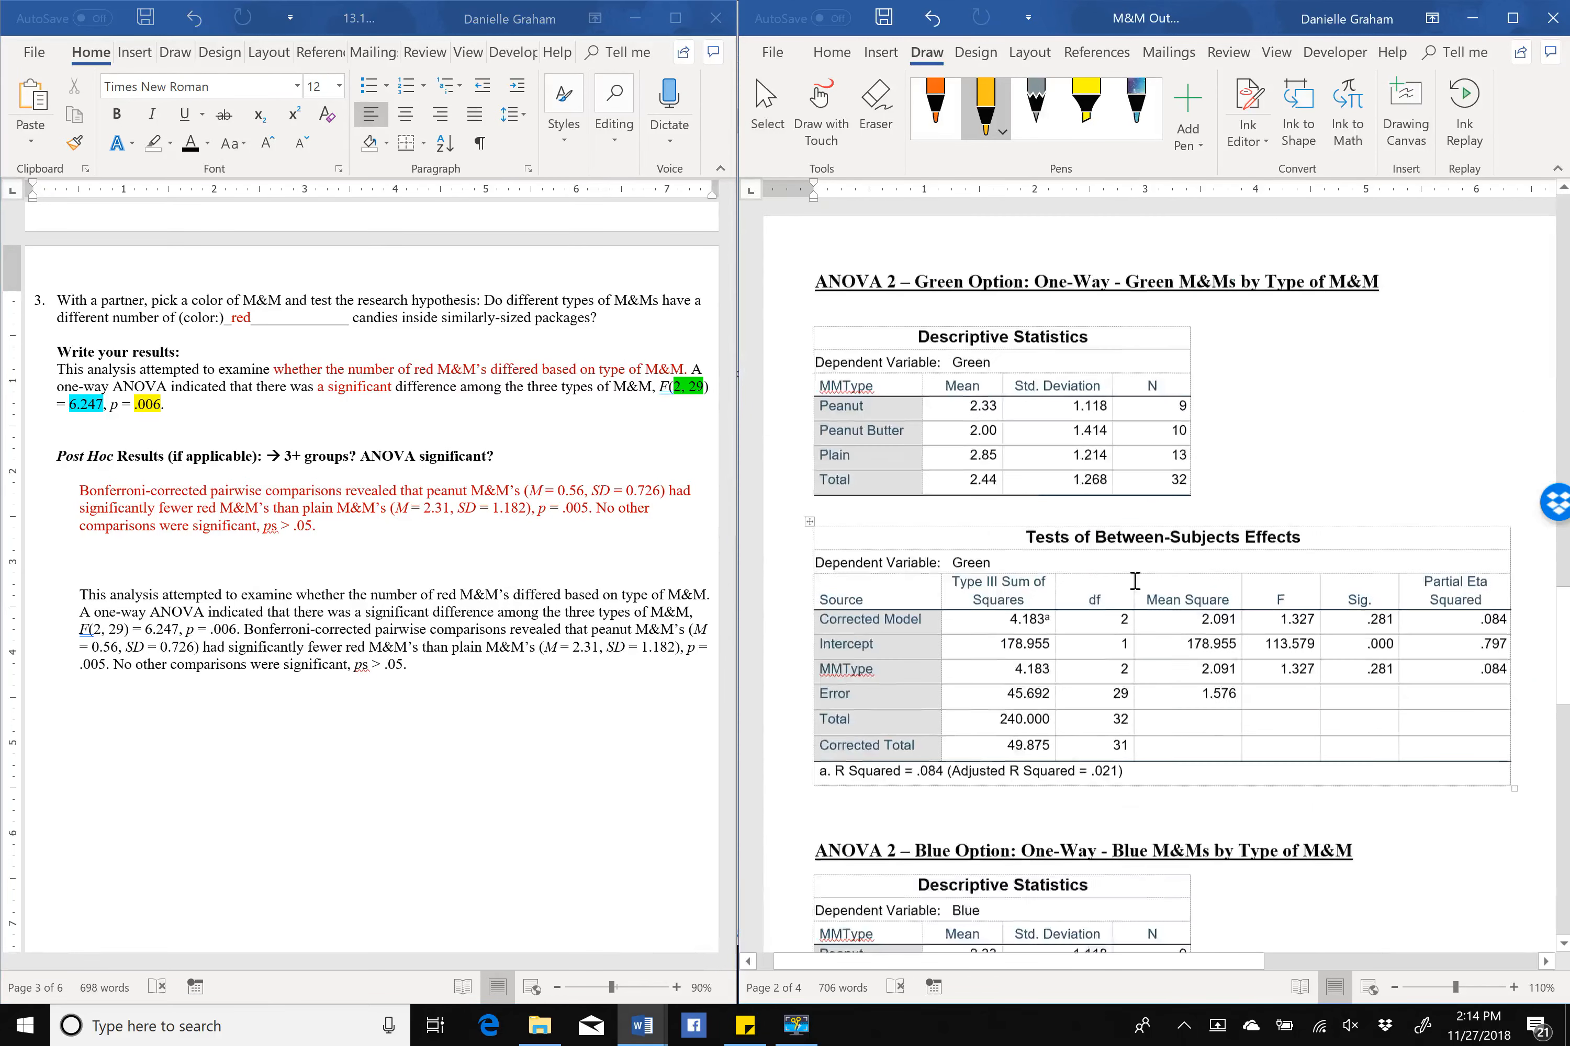
left_click(241, 771)
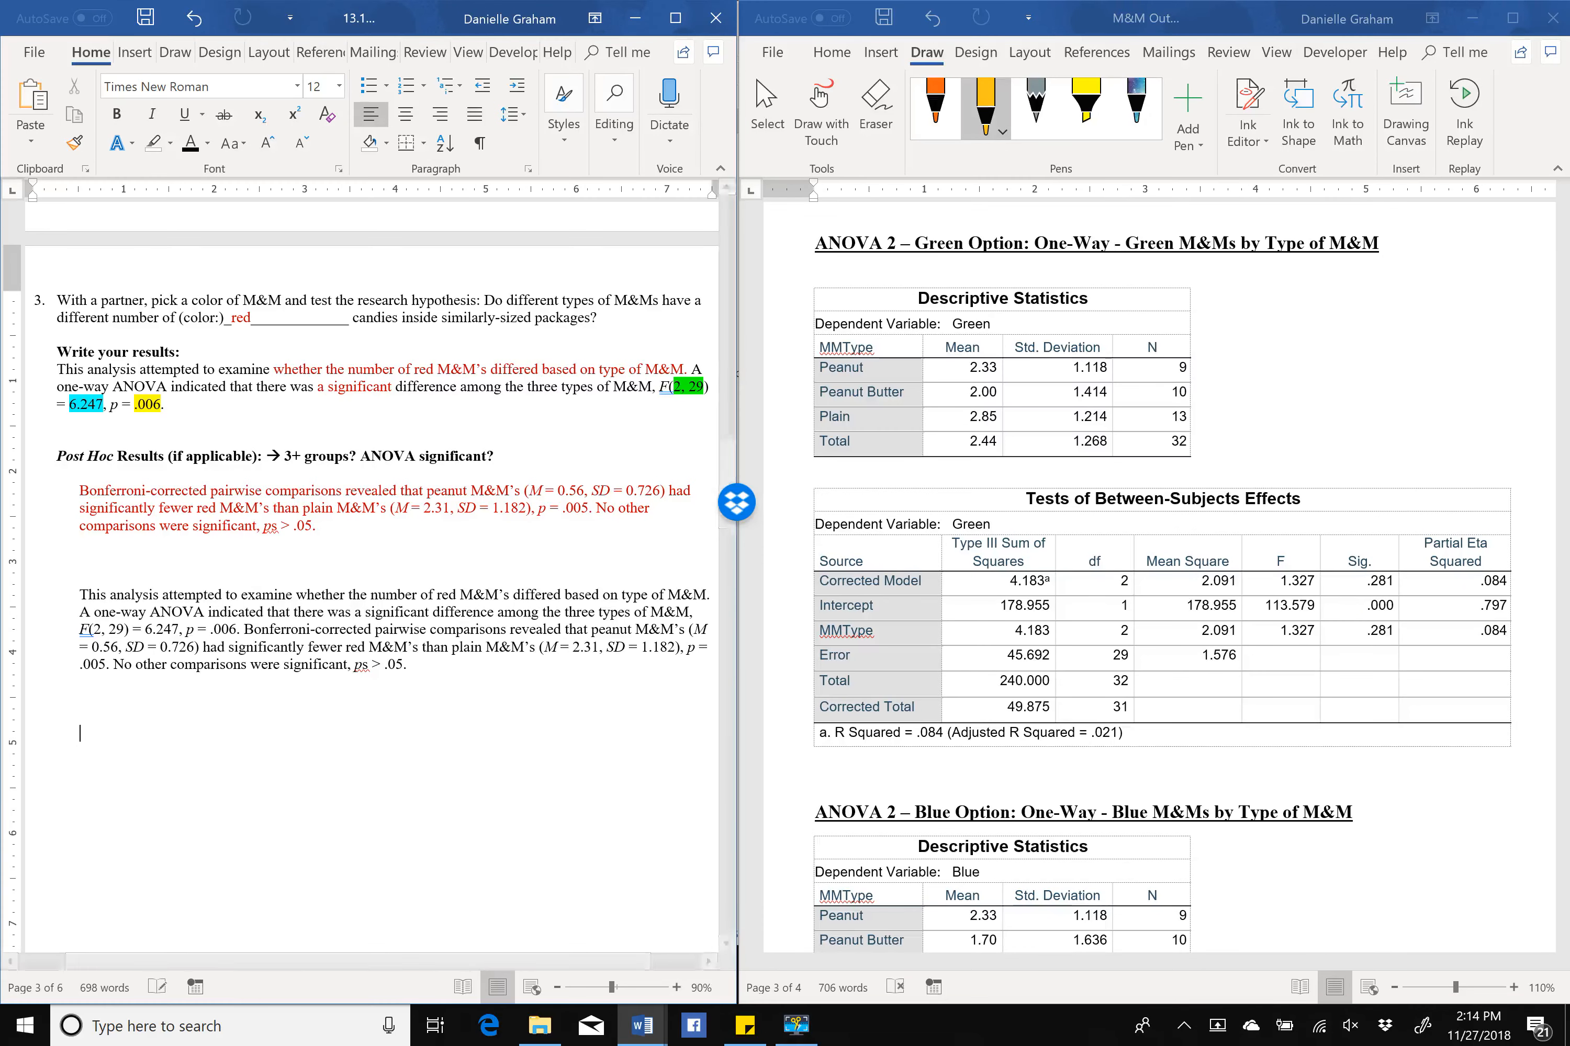
type("This")
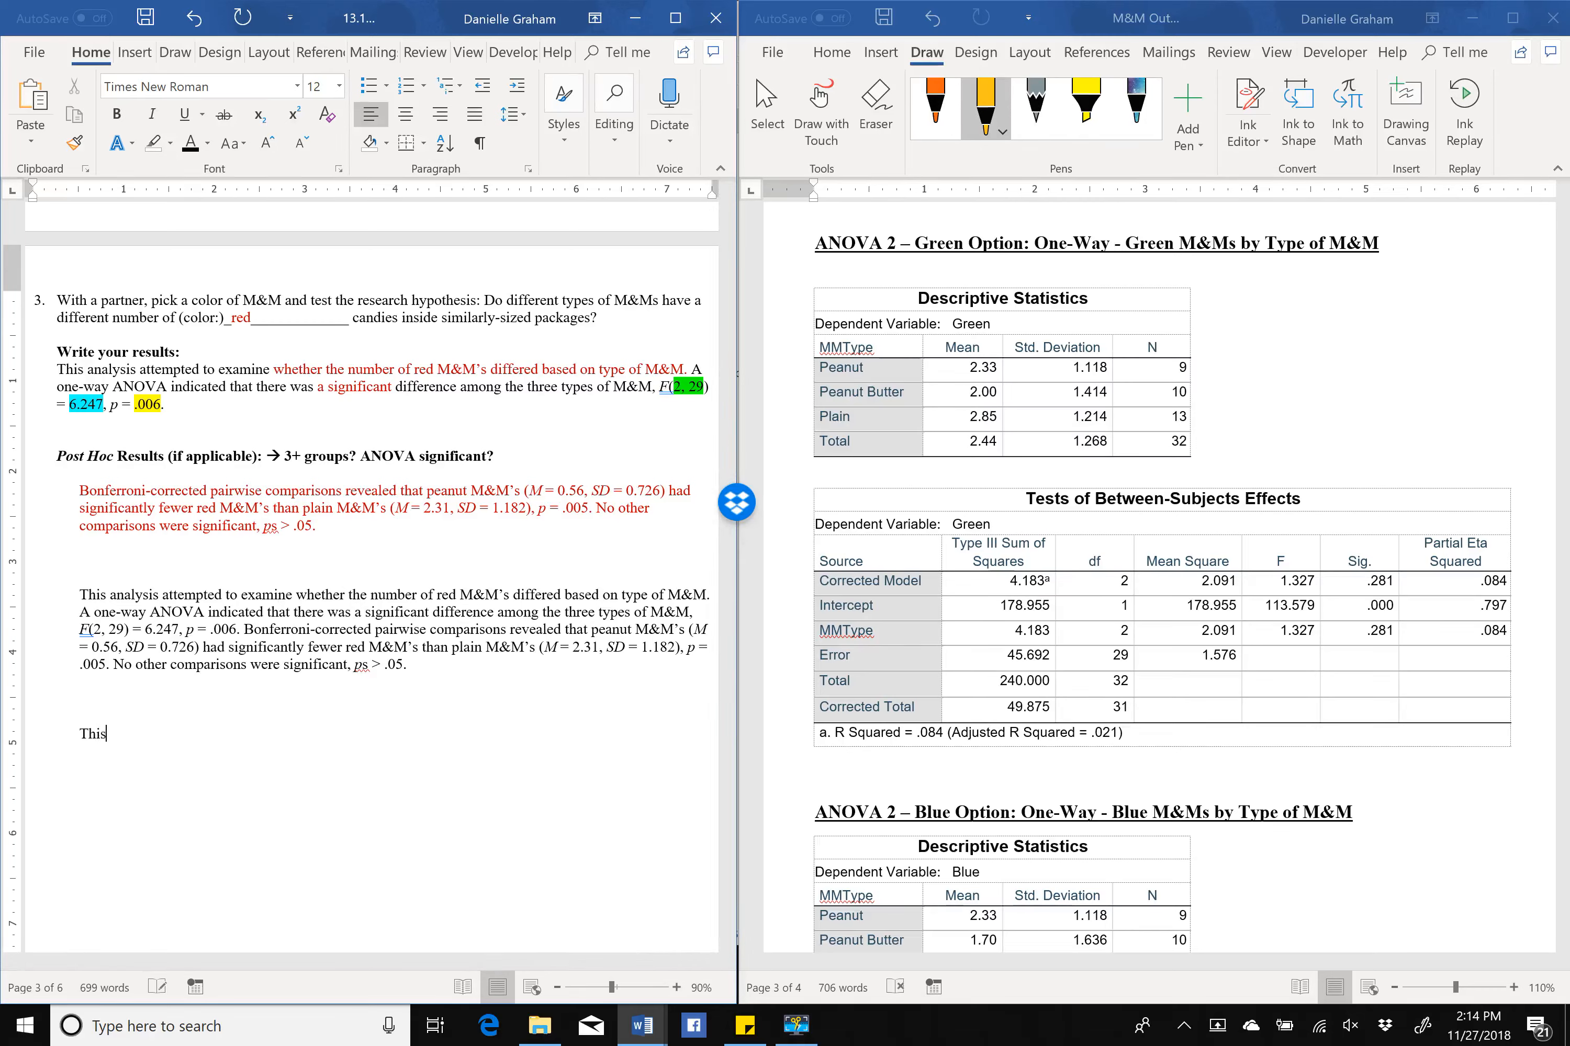
type(" analysis attempted to examine whether ")
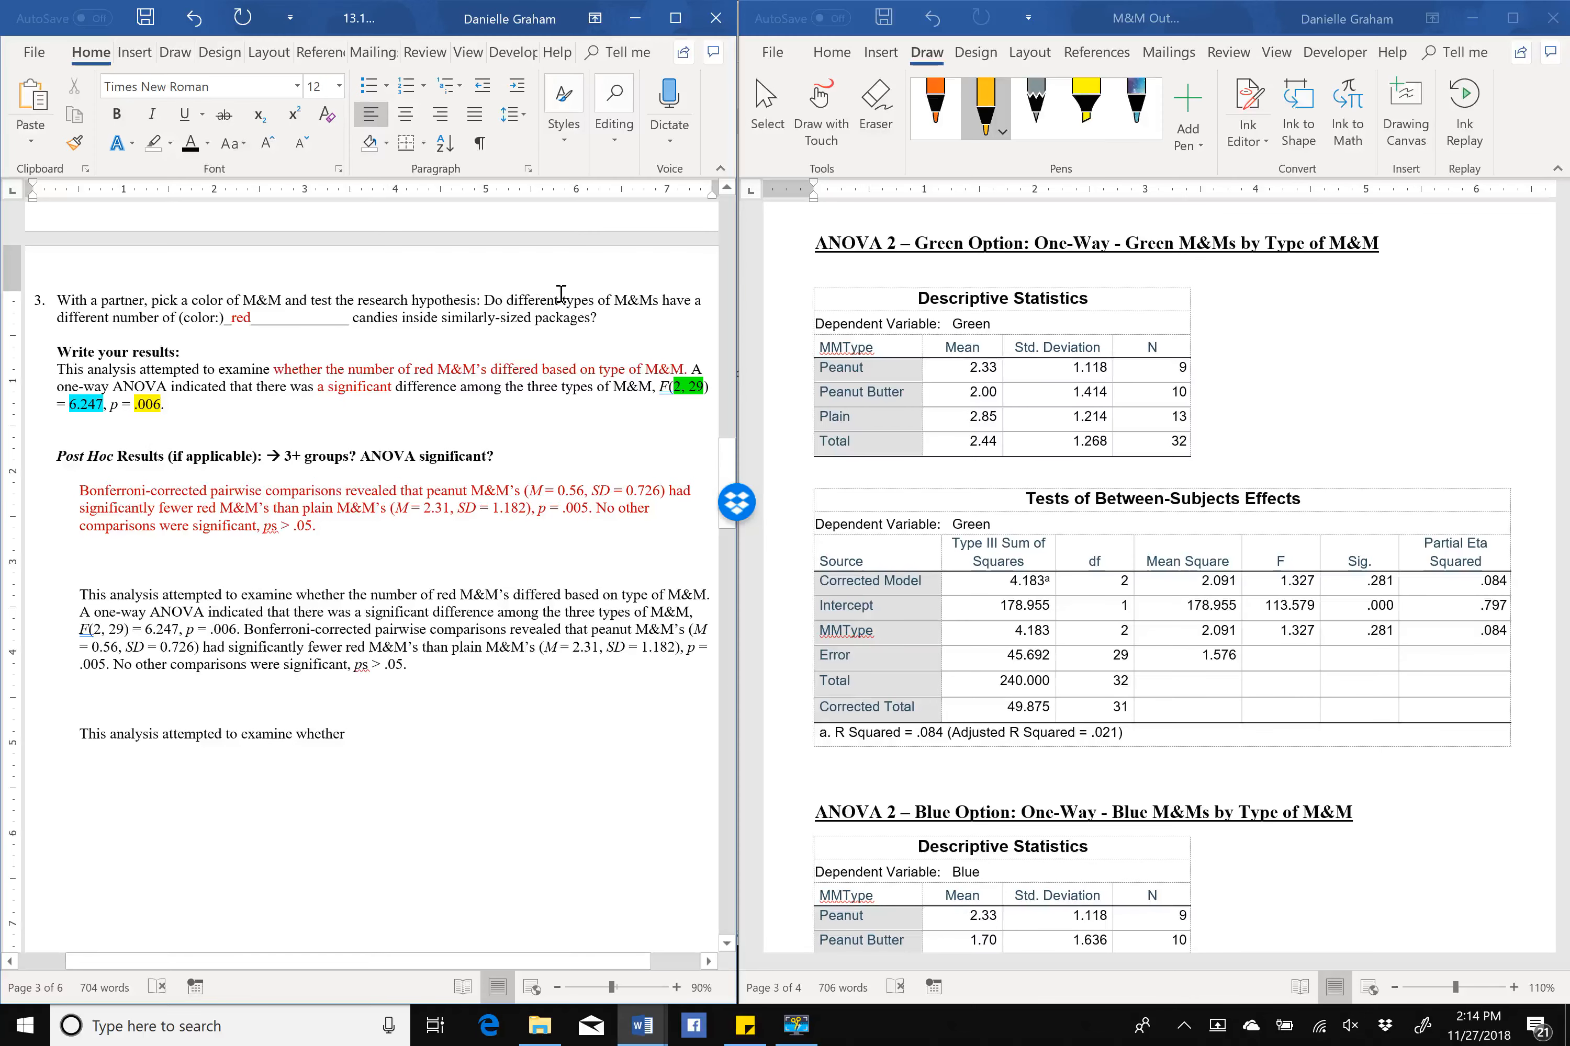
type("different types")
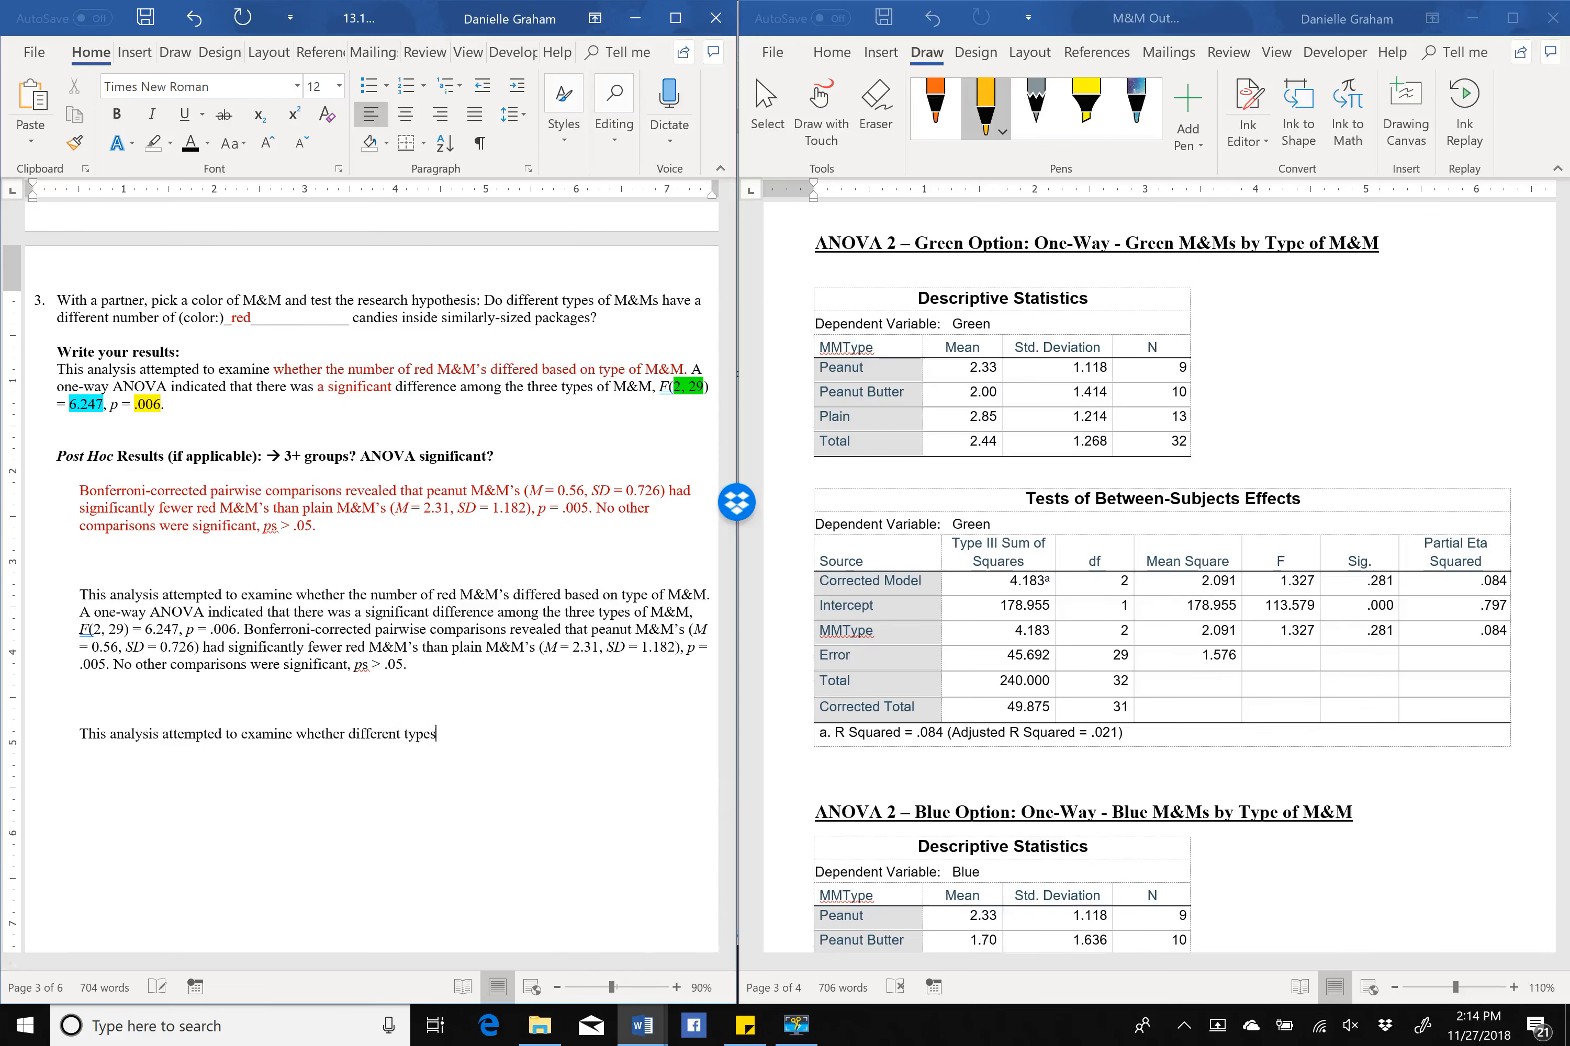
type(" of M&Ms have a different")
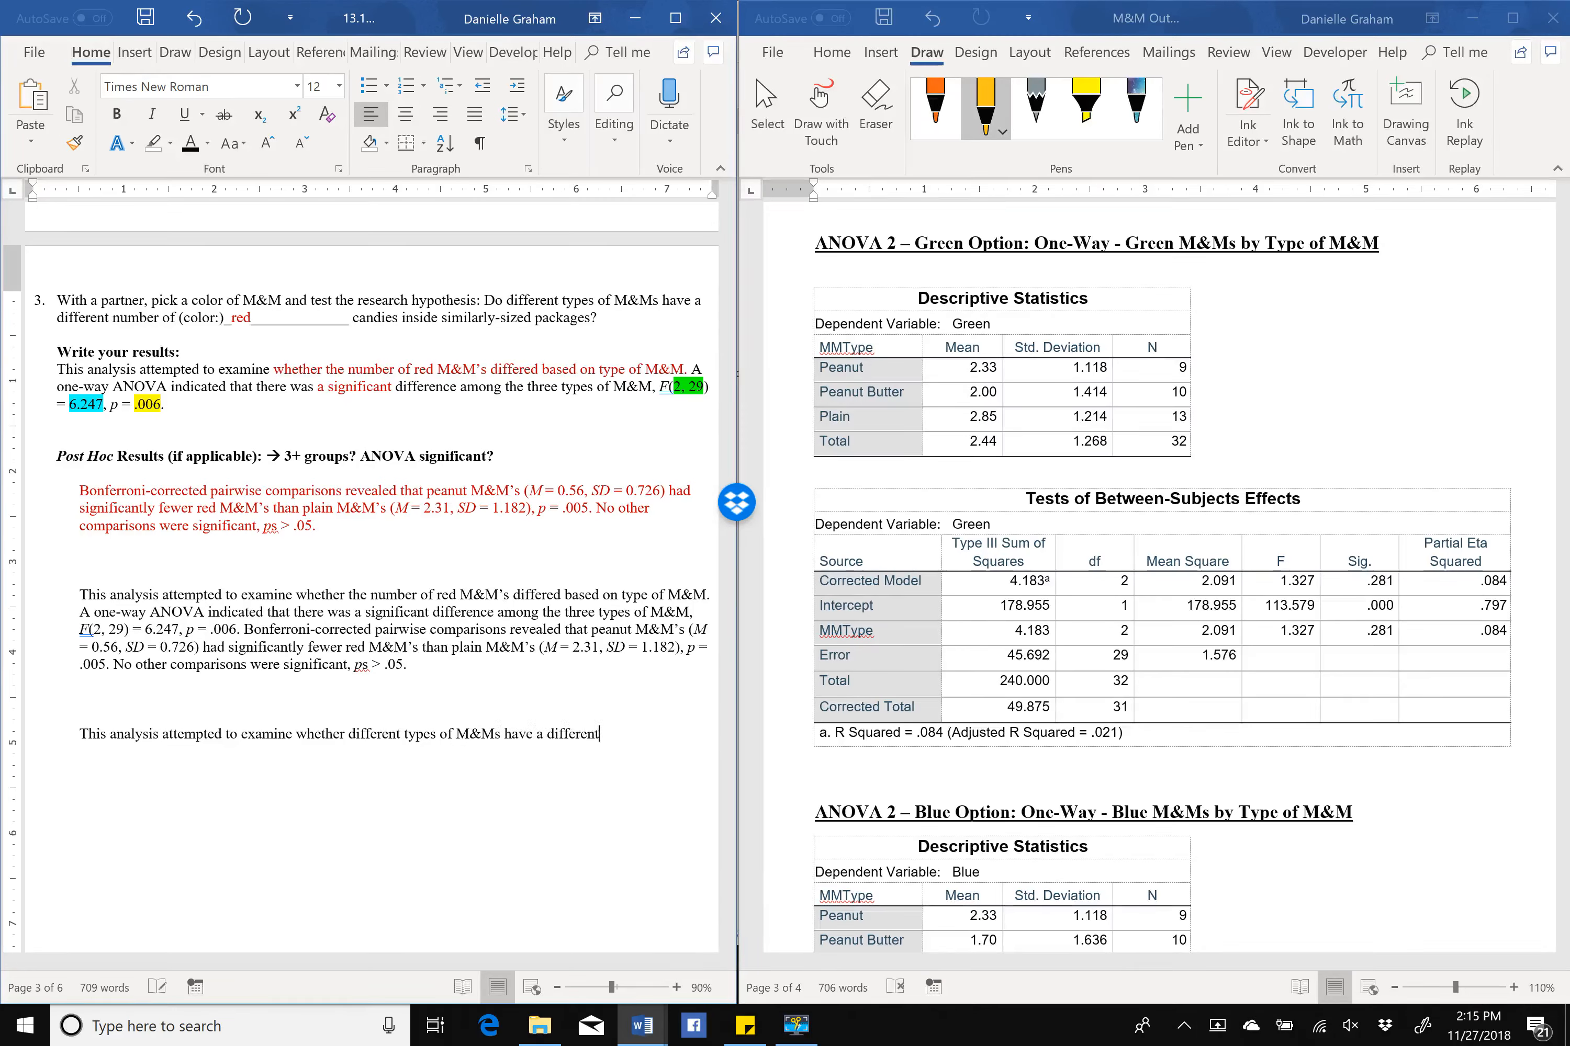
type(" number of green candi")
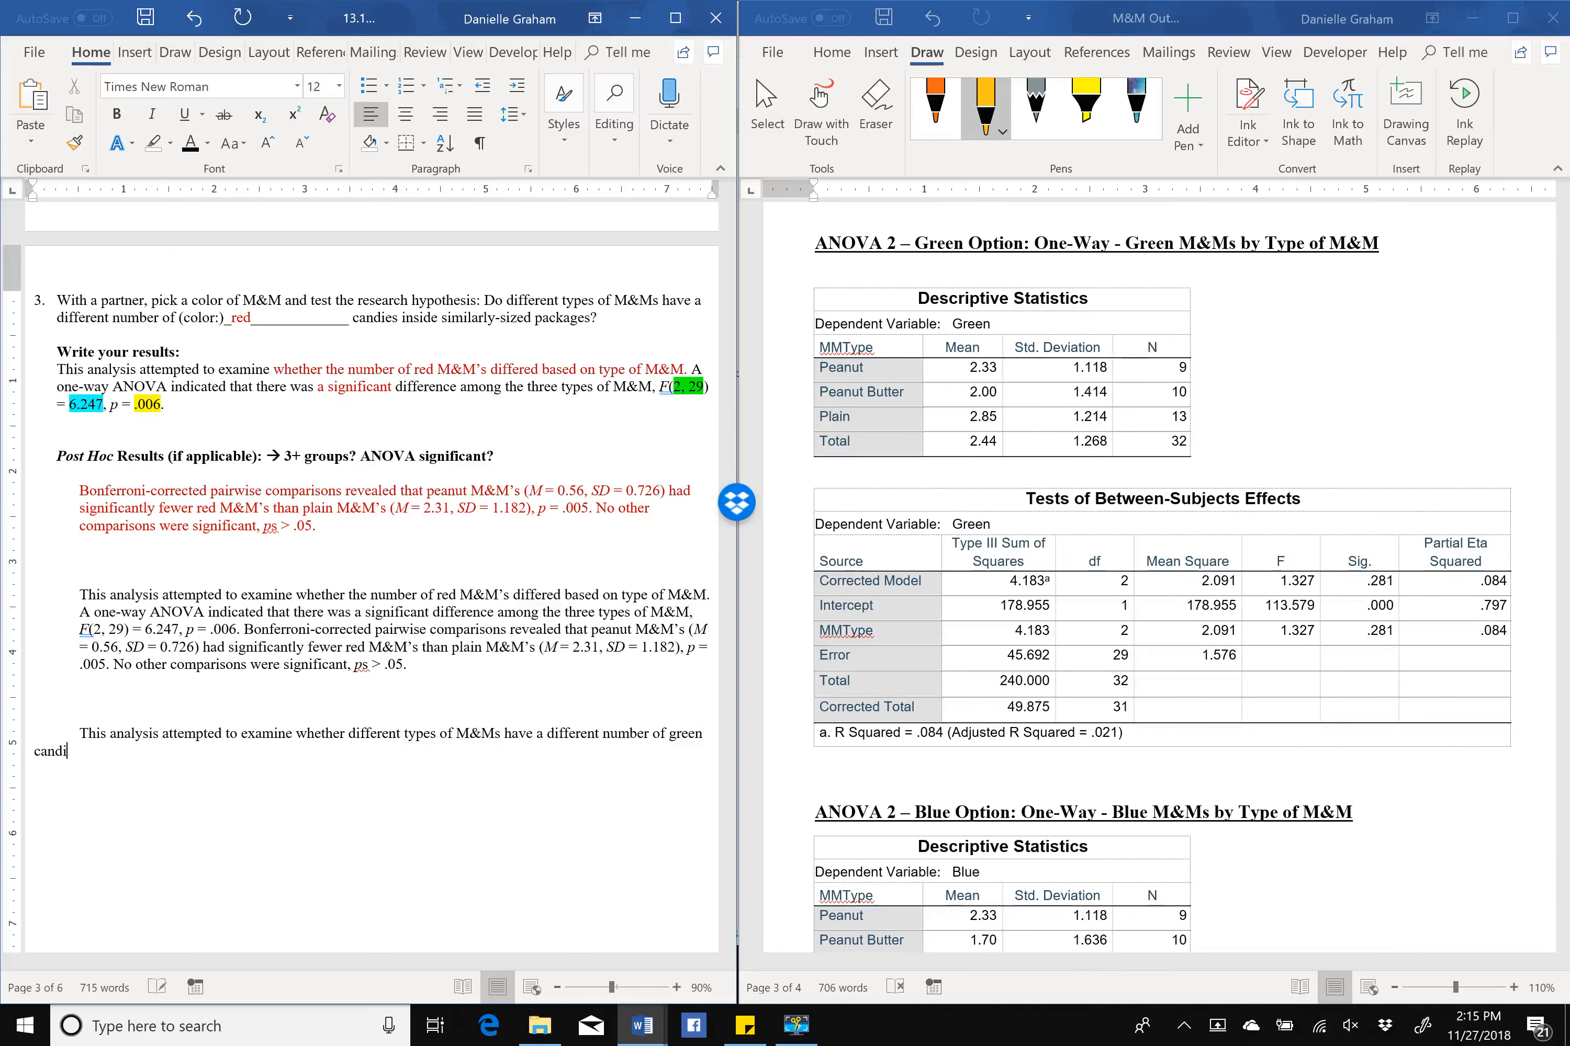
type("es inside similarly-sized packages.")
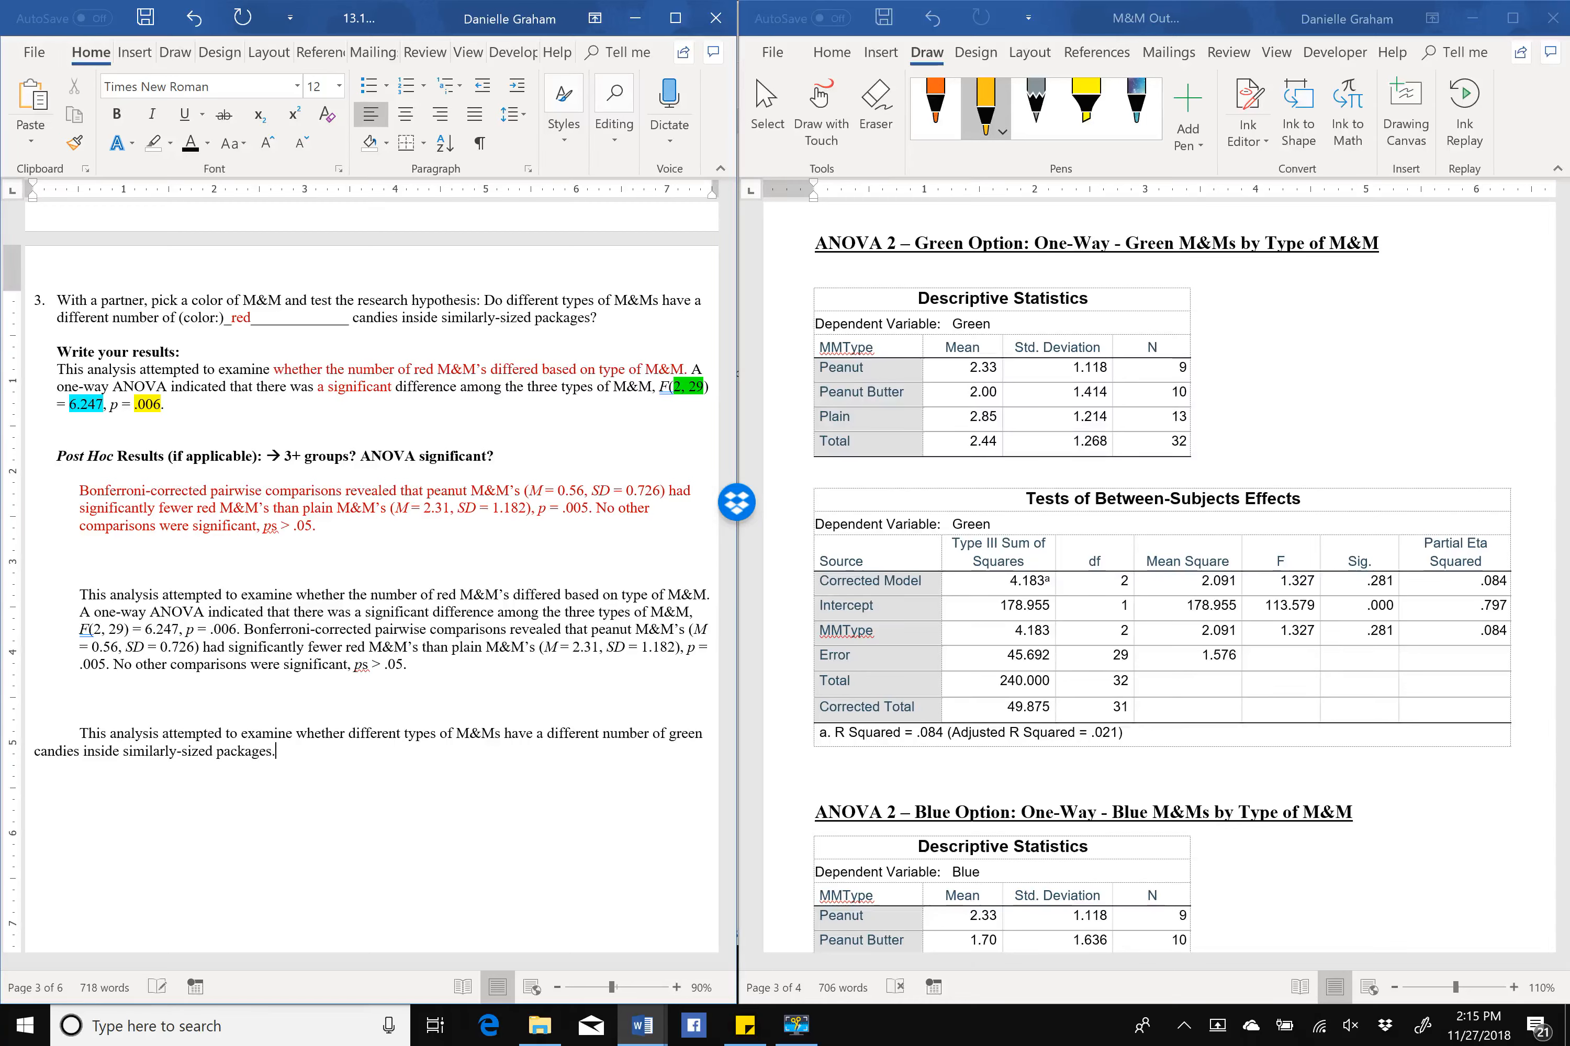
Continue the green paragraph with "A one-way ANOVA indicated that there was _______ difference among the three types of M&Ms,".
type("  T")
type(" one-way AN")
type("OVA indicate")
type("d th")
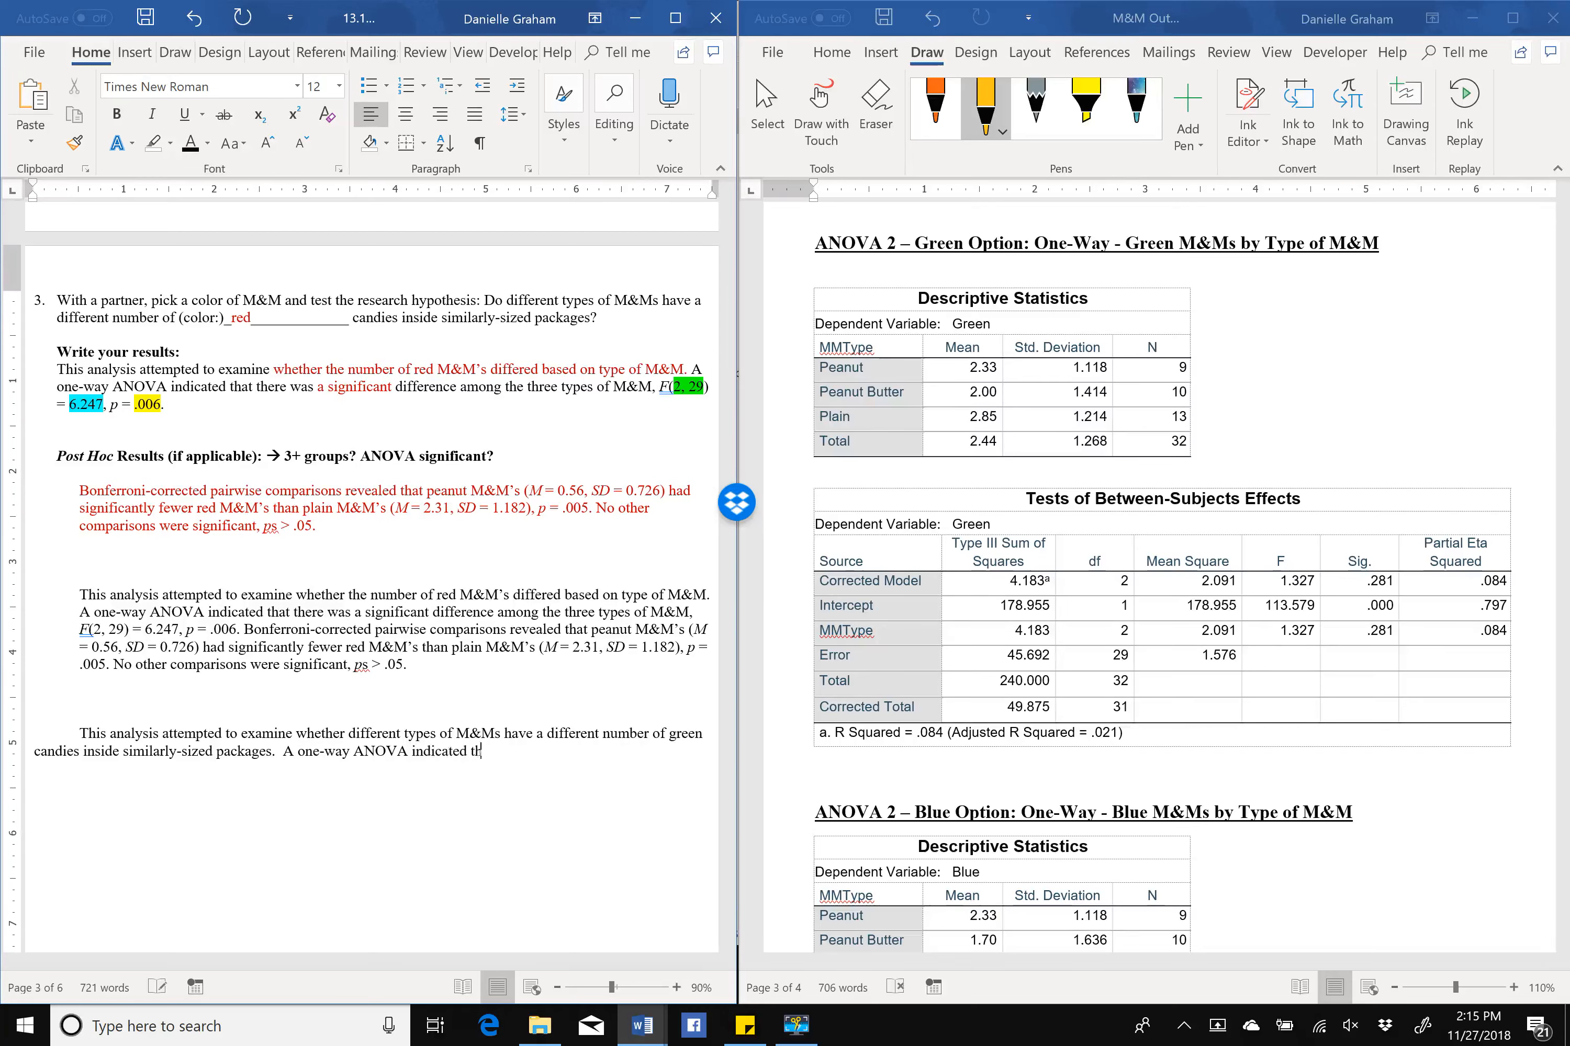
type("at that ee was ")
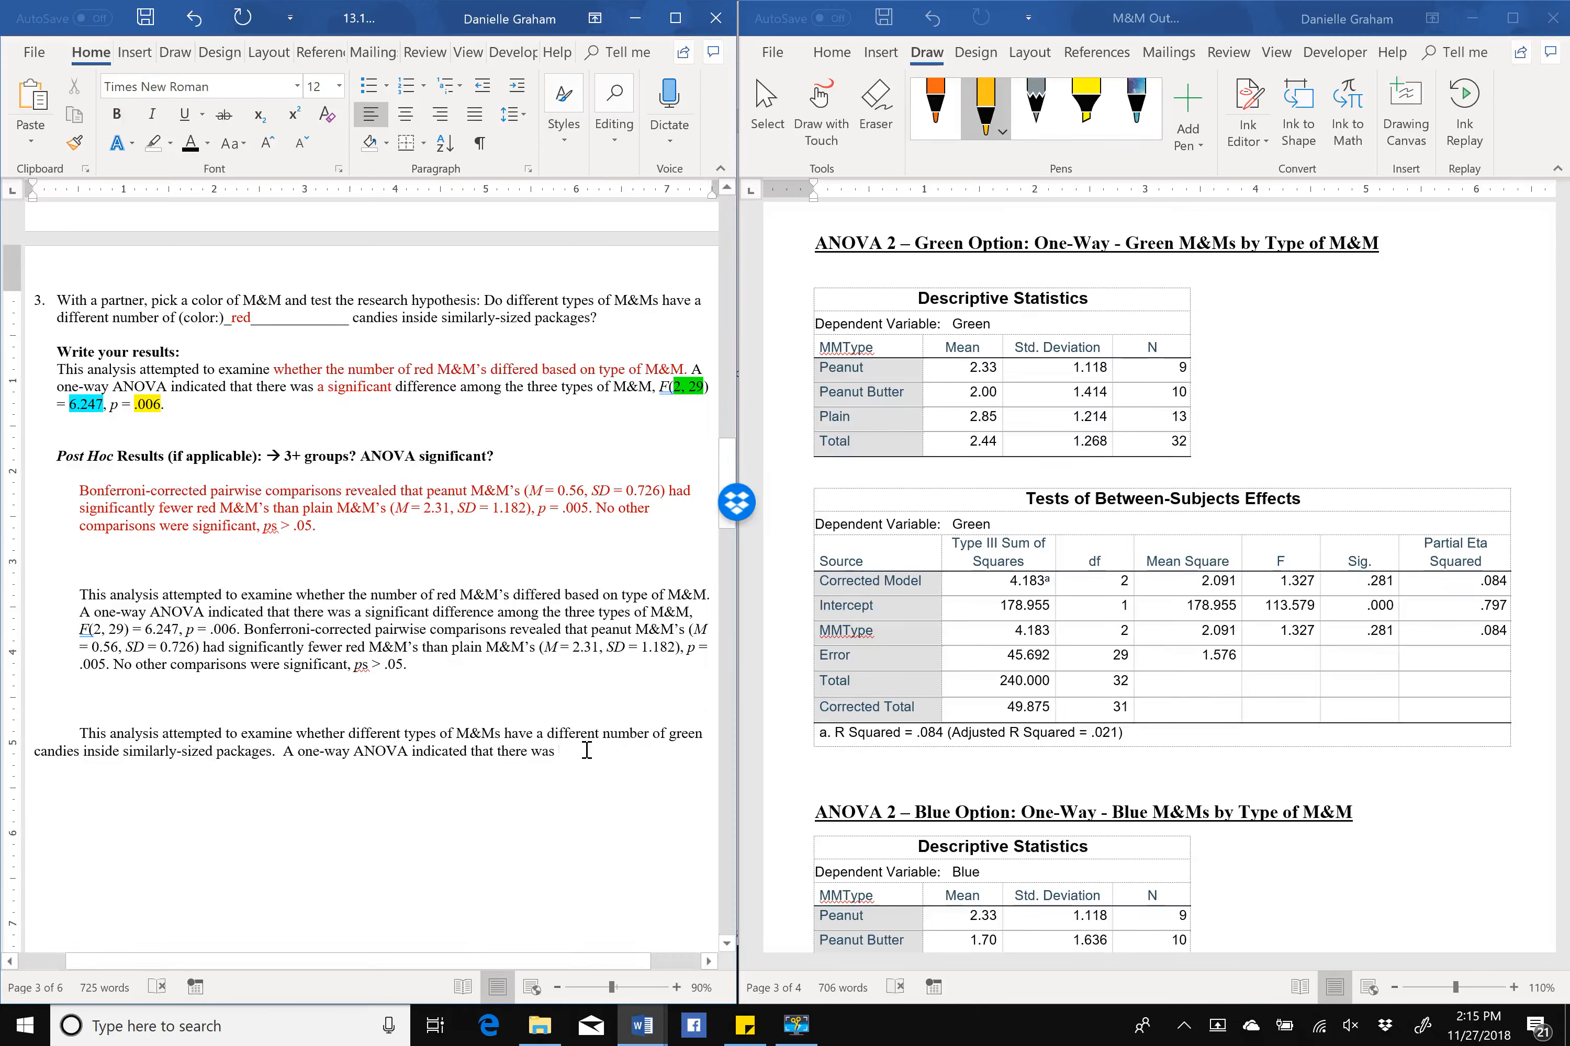
type("_______ ")
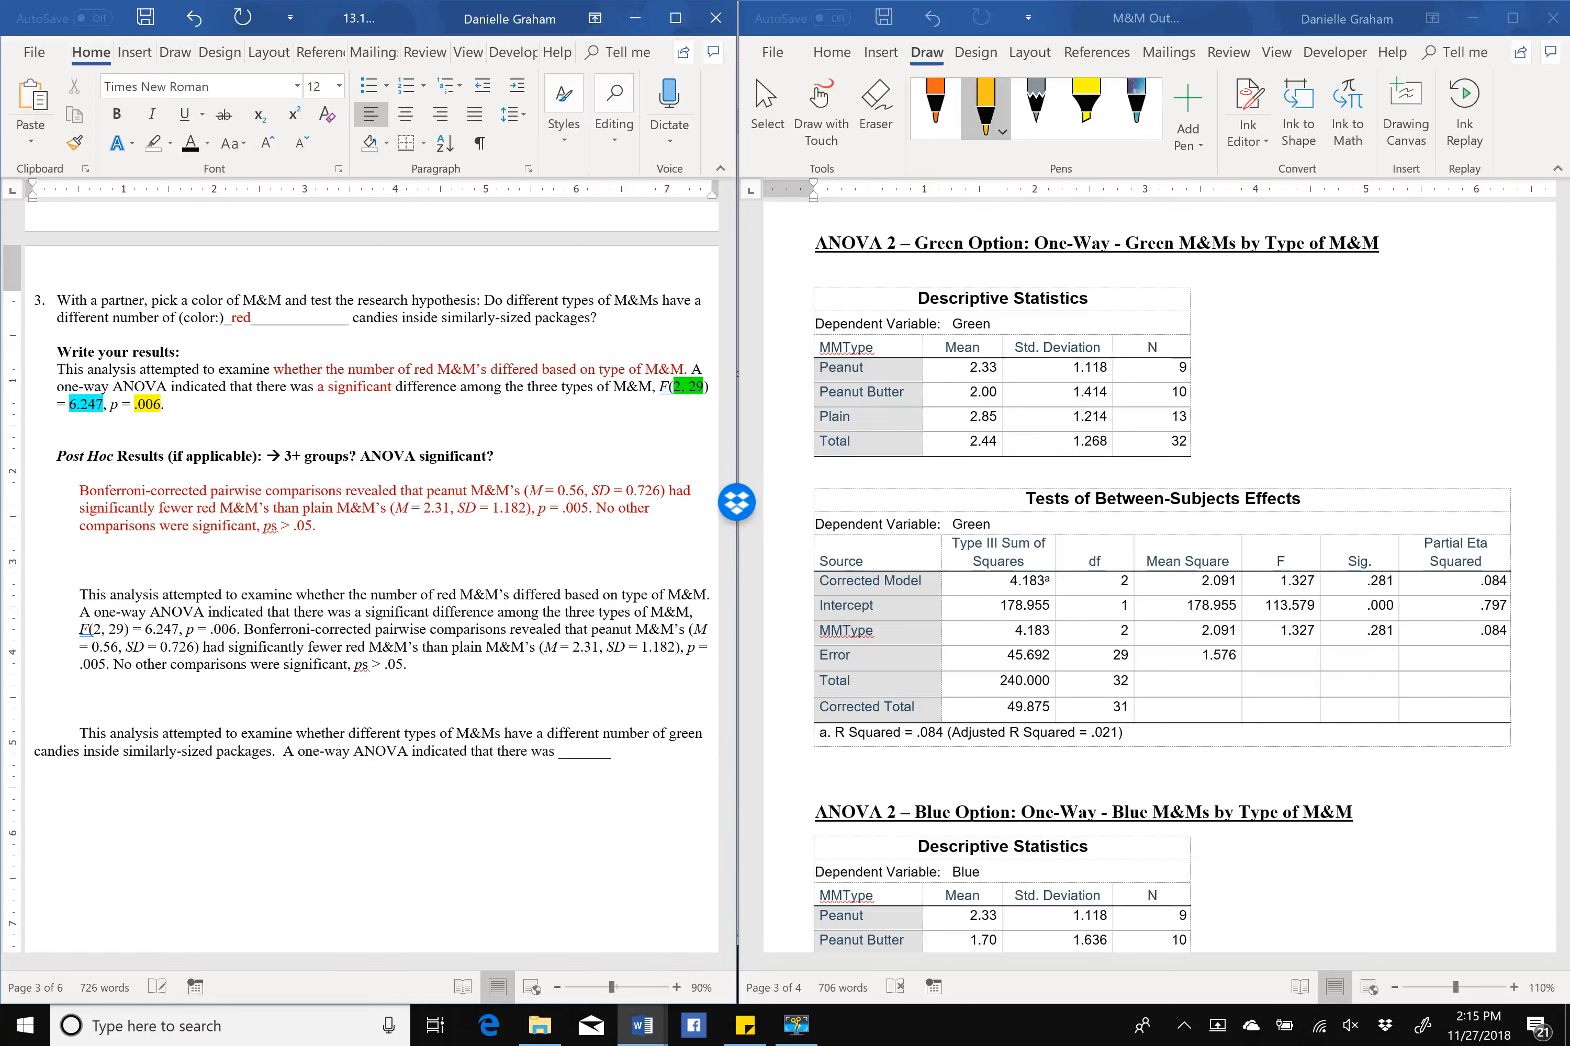
type("difference among th")
type("e thr")
type("ee t")
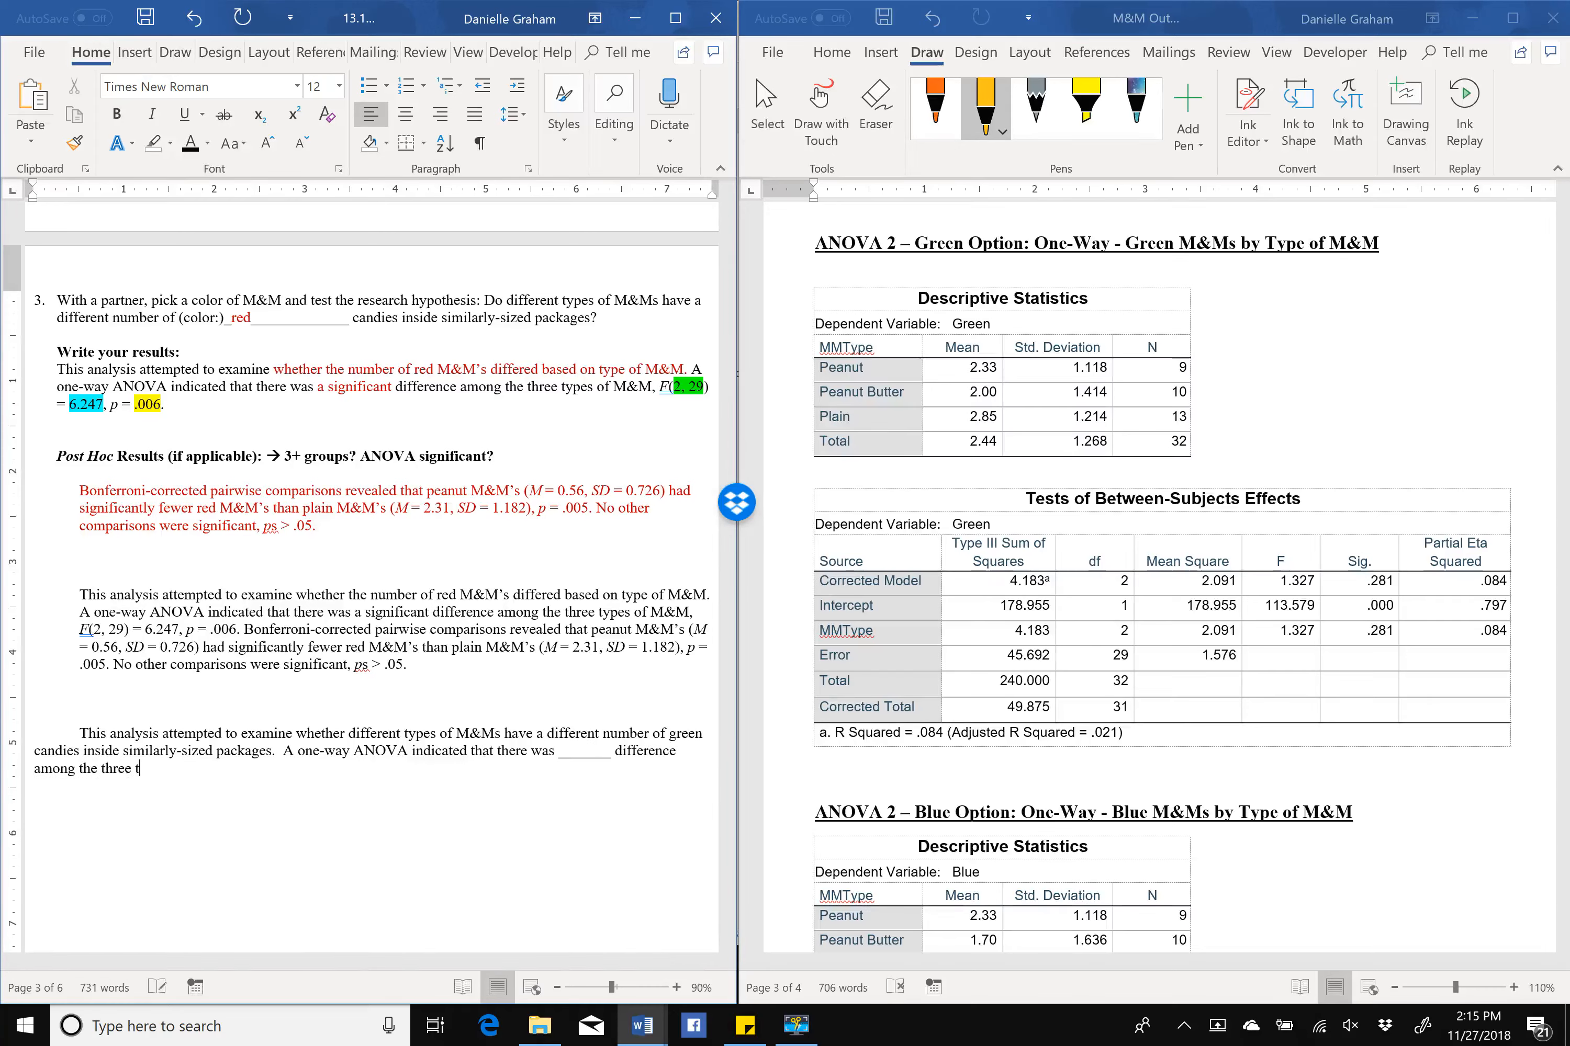
type("yes")
type("pes of M&Ms,")
Begin the green test statistic with an italic F and a non-italic opening parenthesis.
key("ctrl+i")
type("F")
key("ctrl+i")
type("(")
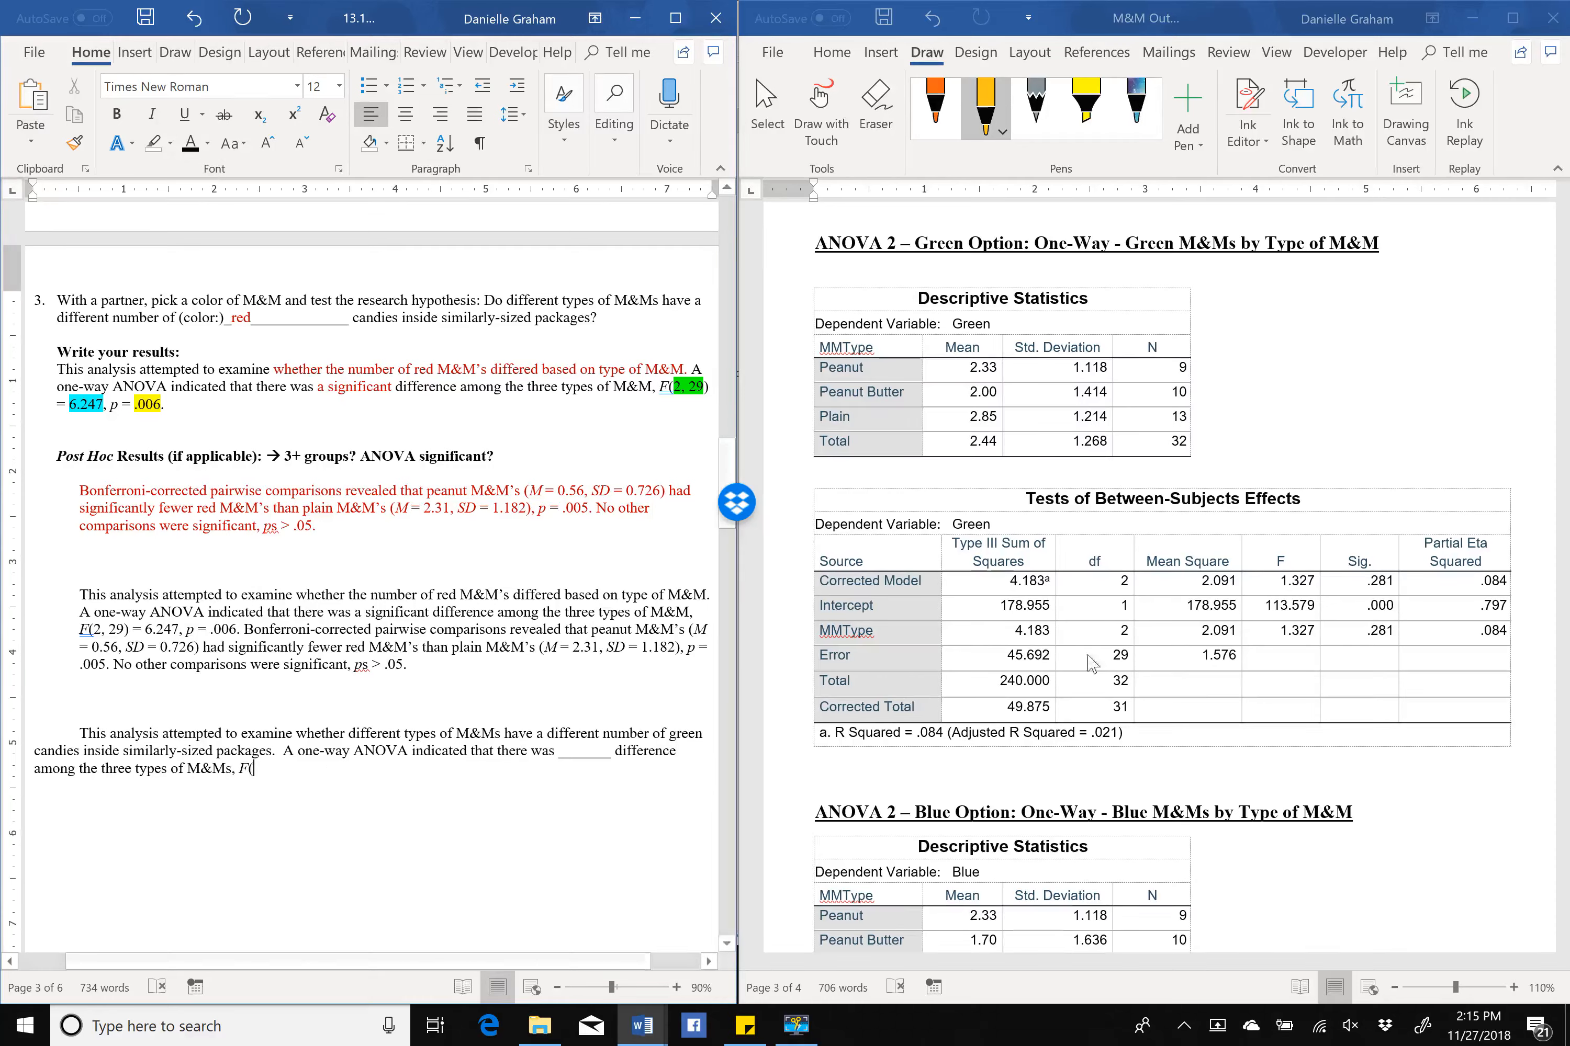
Circle the green M&Ms Tests of Between-Subjects Effects table in the output document with the yellow-orange pen.
left_click(1303, 419)
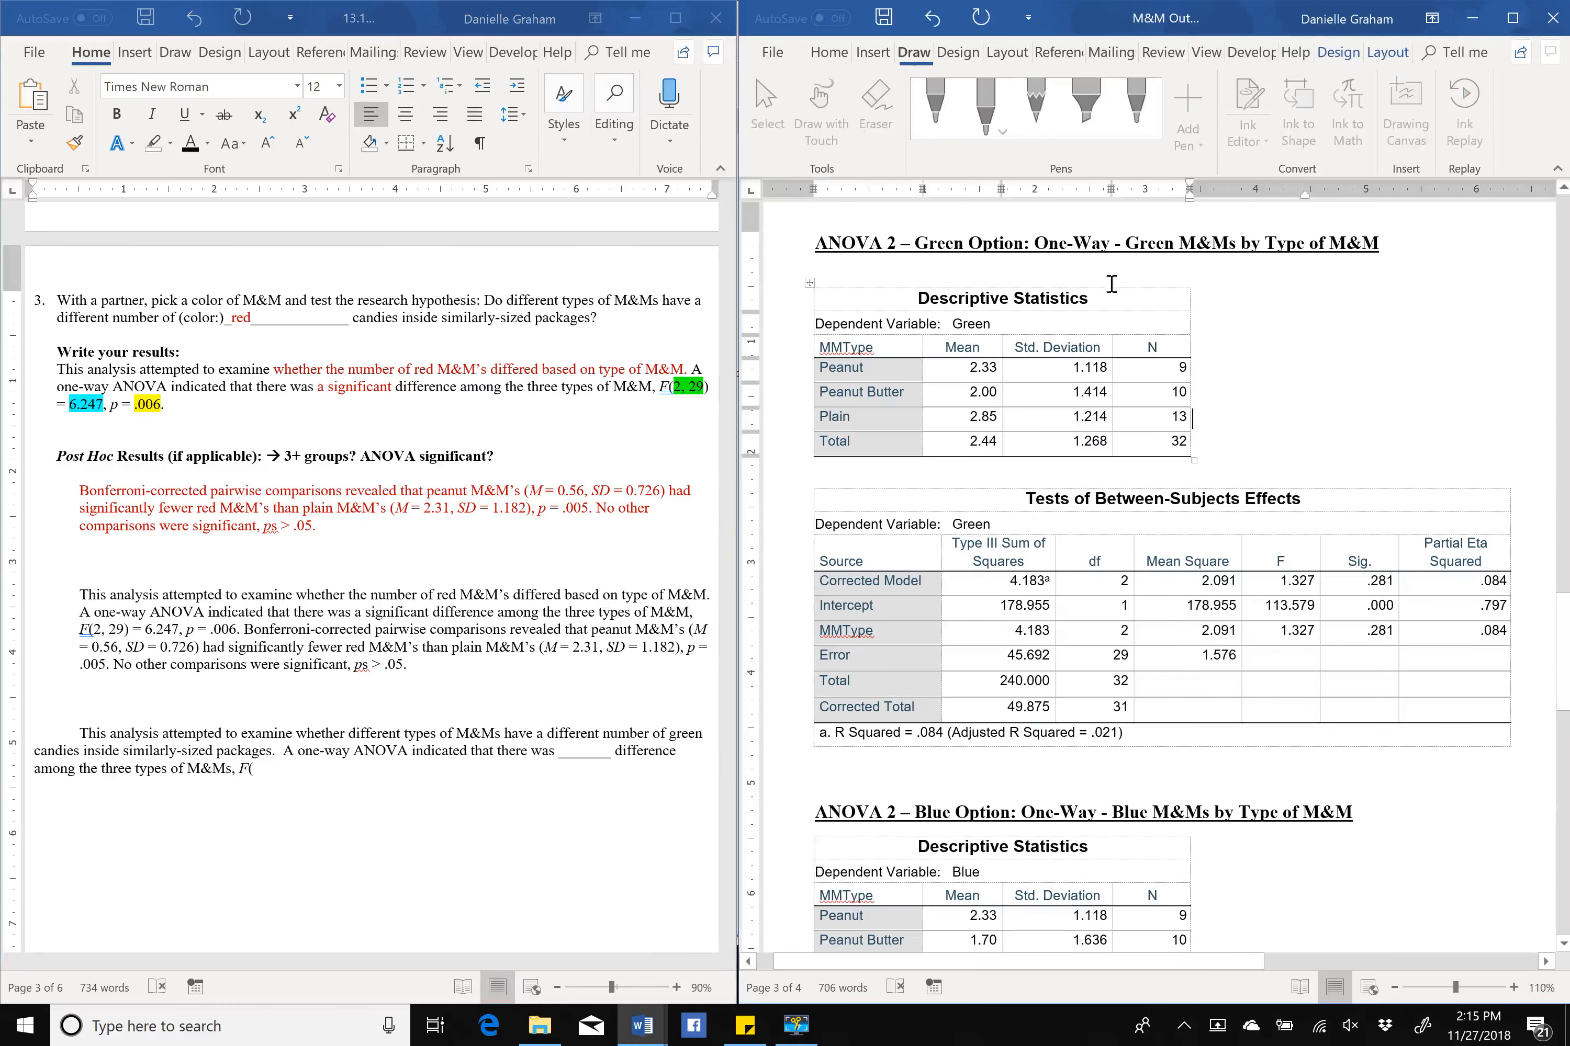
left_click(1247, 499)
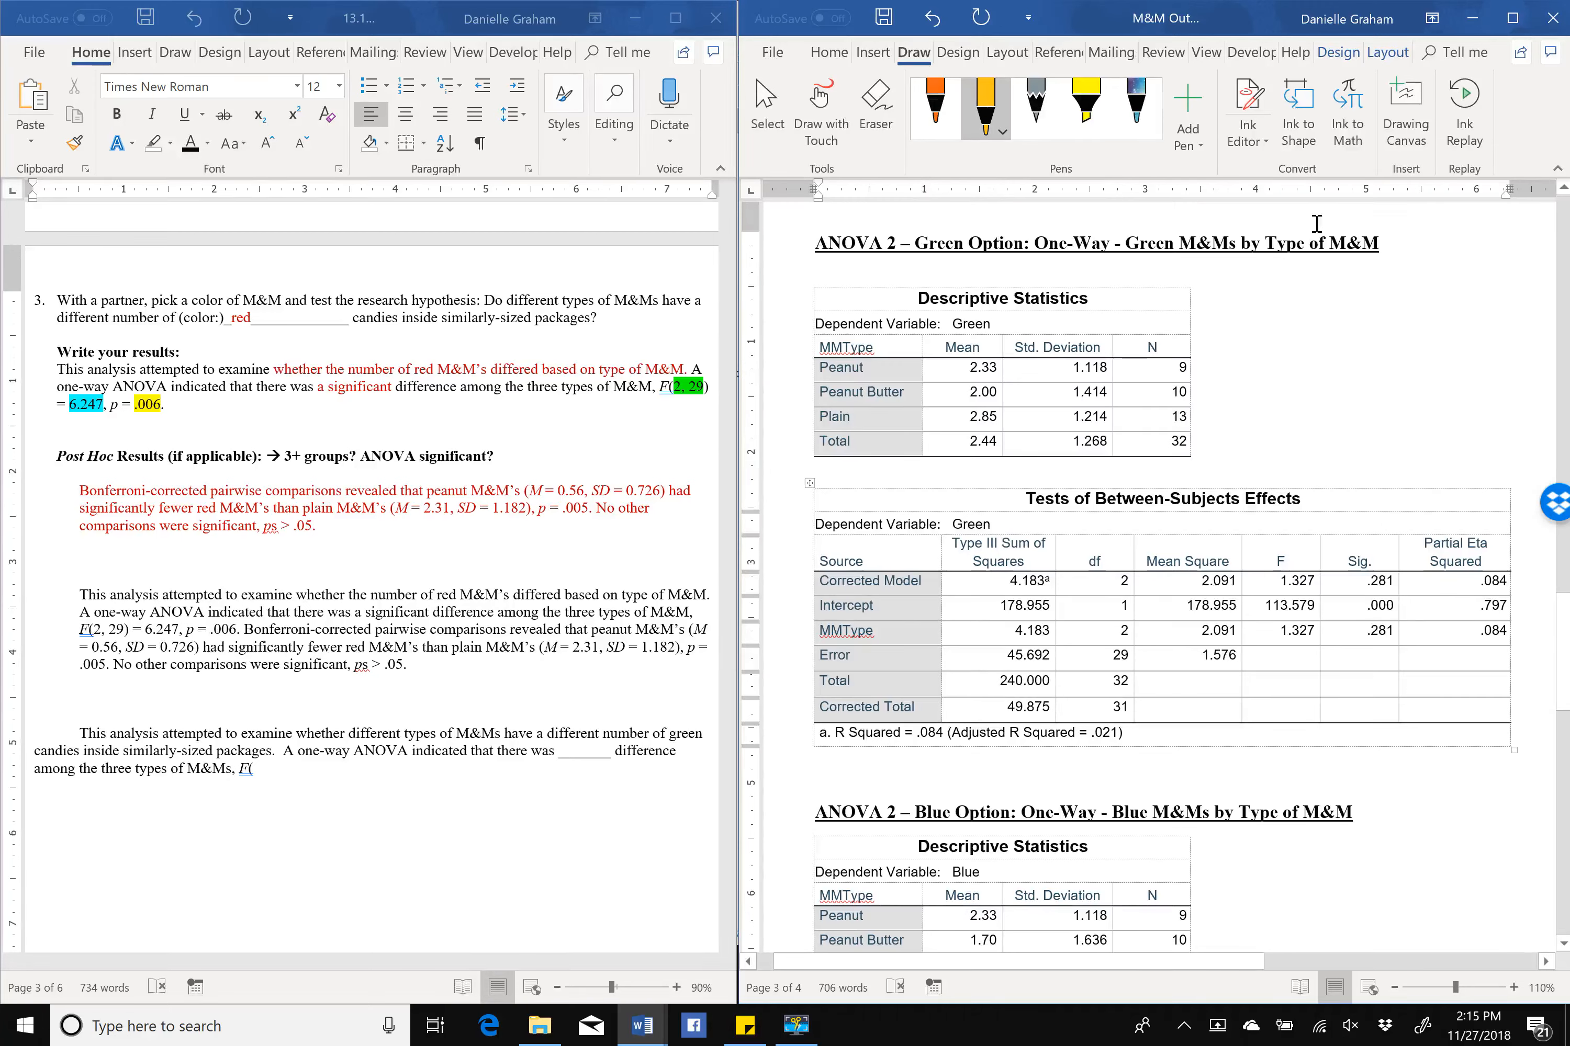
mouse_move(1285, 463)
left_mouse_down()
mouse_move(966, 466)
mouse_move(783, 647)
mouse_move(794, 675)
mouse_move(905, 802)
mouse_move(1331, 797)
mouse_move(1521, 696)
mouse_move(1321, 466)
mouse_move(1237, 465)
left_mouse_up()
With the orange pen, star the MMType and Error rows, circle their df values and MMType's F and Sig., and draw a line beside MMType.
left_click(934, 108)
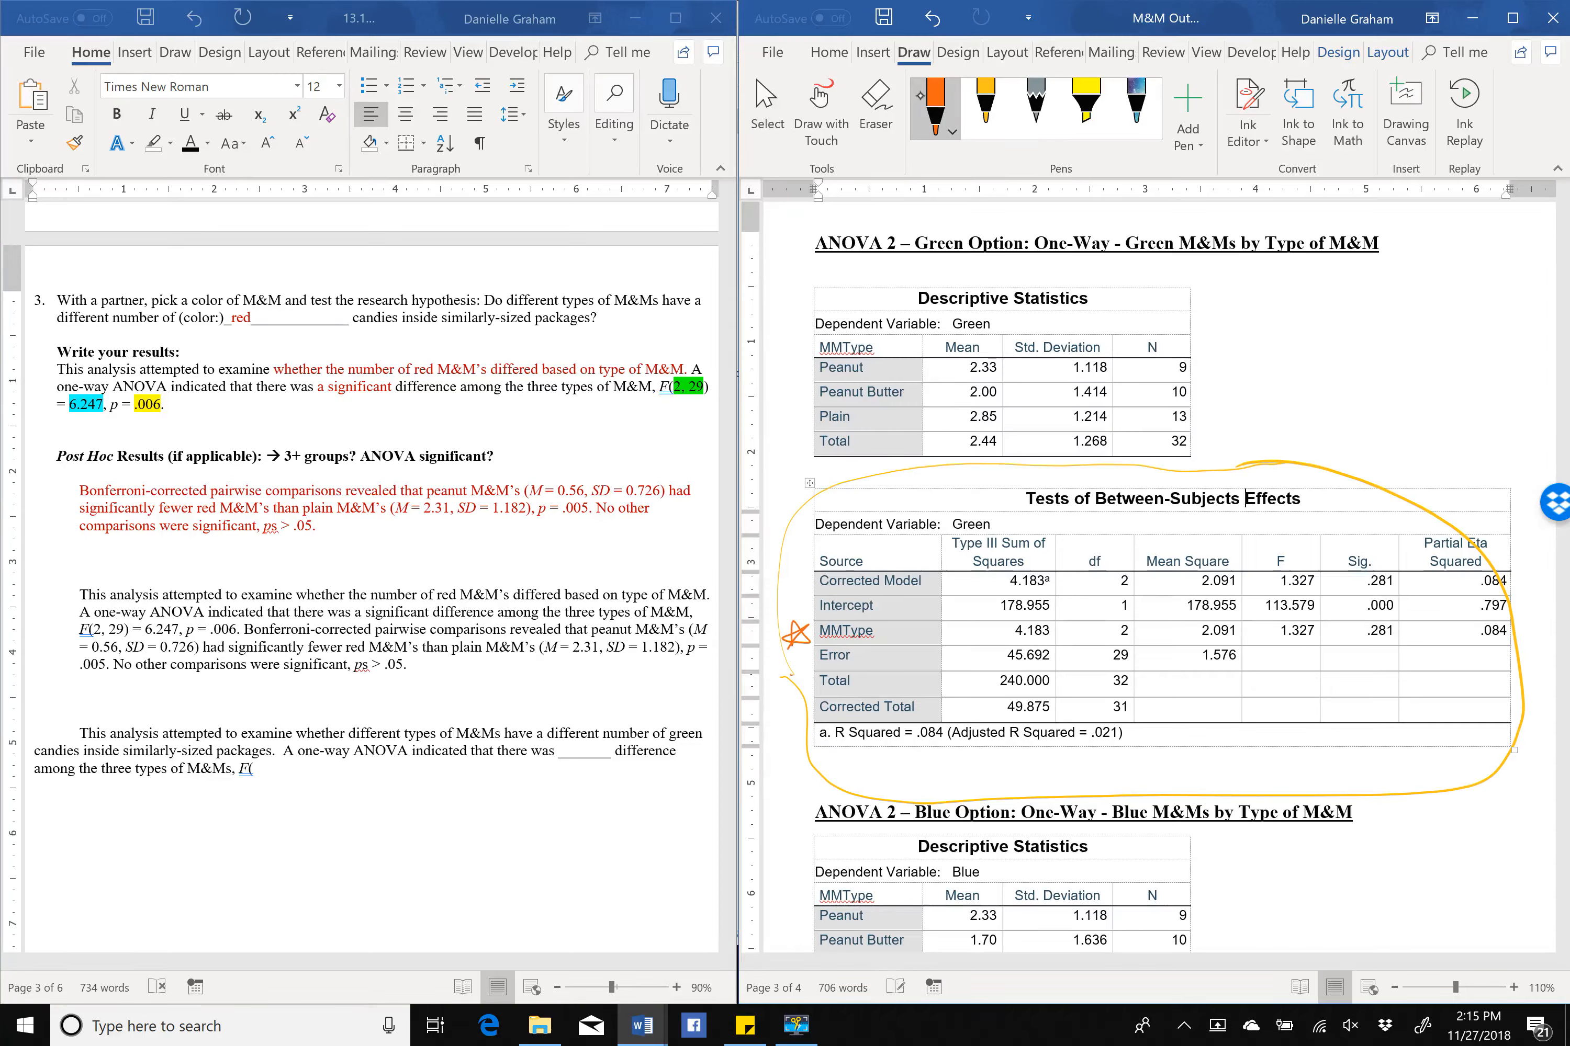
left_click_drag(806, 672, 785, 676)
mouse_move(1135, 634)
left_mouse_down()
mouse_move(1097, 616)
mouse_move(1111, 684)
mouse_move(1137, 638)
left_mouse_up()
mouse_move(1381, 615)
left_mouse_down()
mouse_move(1317, 610)
mouse_move(1248, 634)
mouse_move(1397, 646)
mouse_move(1375, 616)
left_mouse_up()
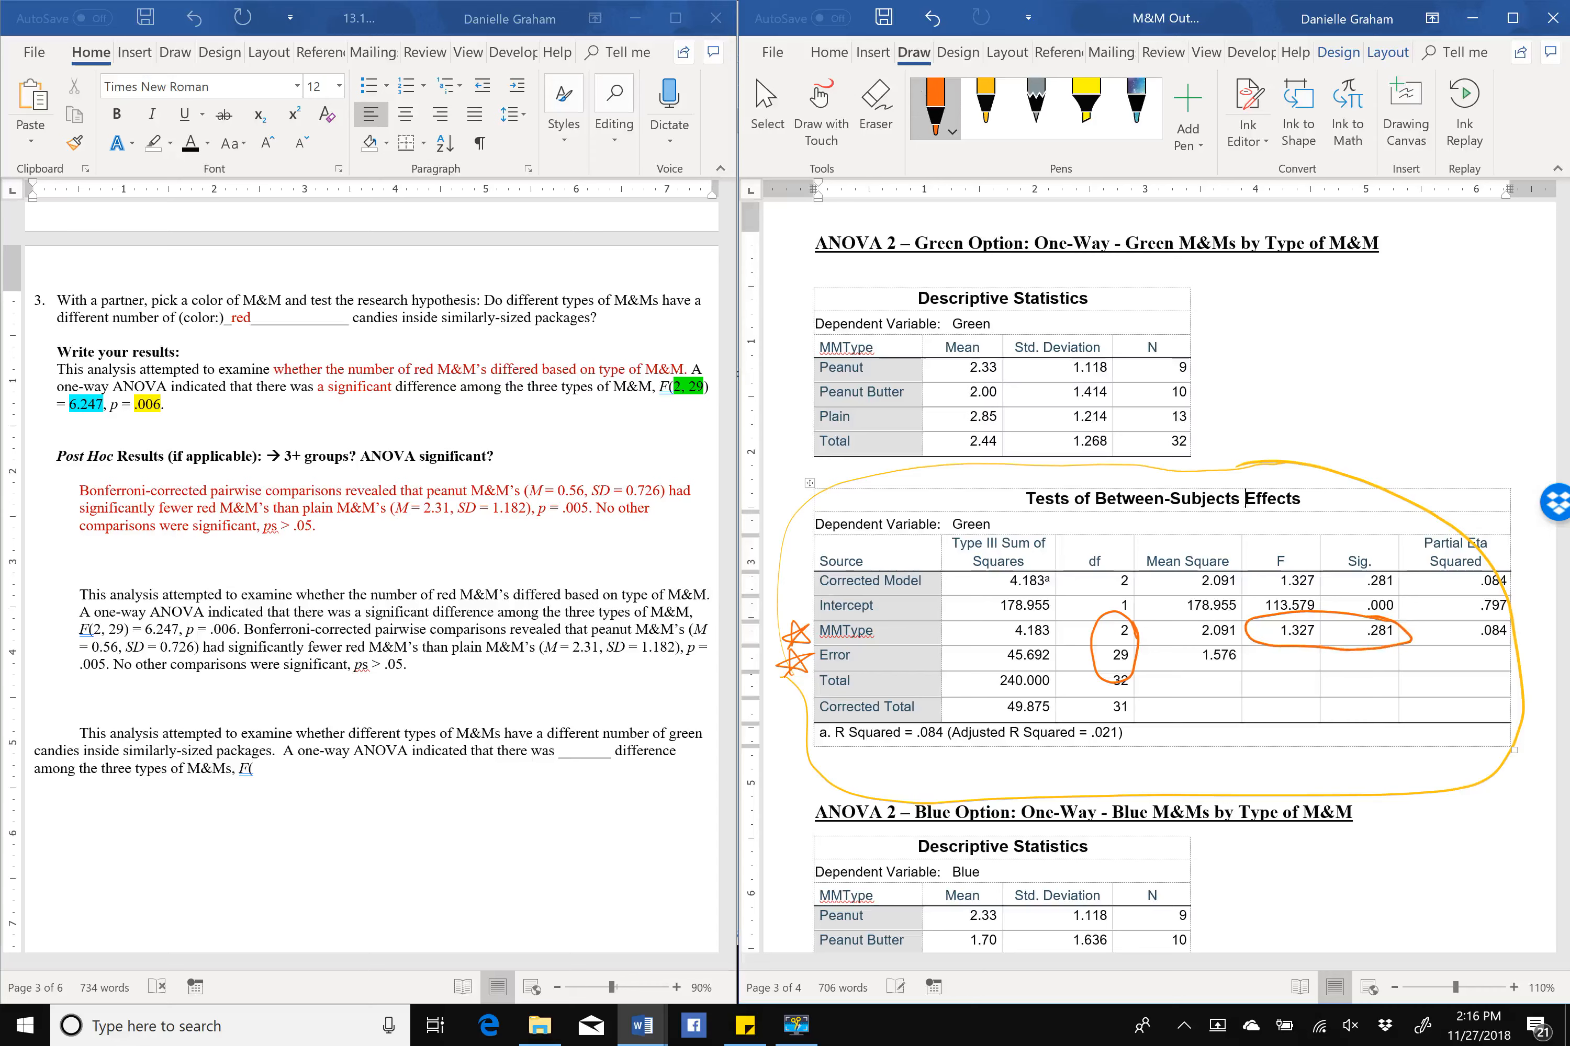
left_click_drag(919, 635, 995, 636)
Complete the green statistics as "F(2, 29) = 1.327, p = .281." with the p in italics.
left_click(266, 769)
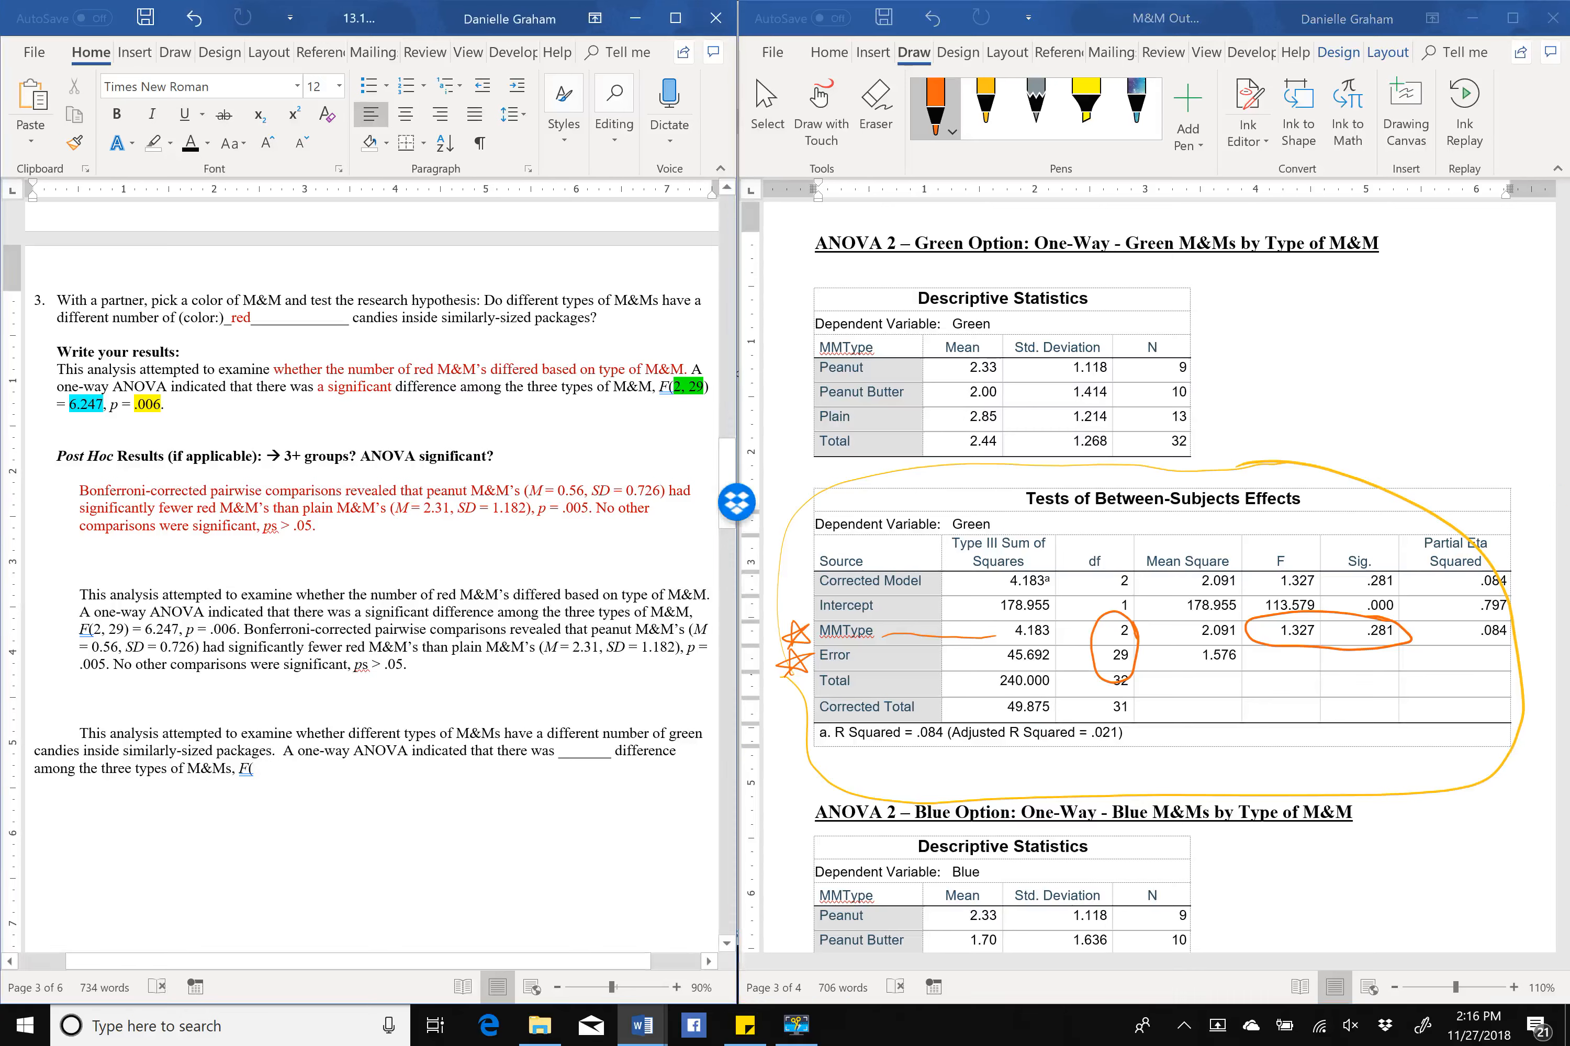
type("2, 29) =")
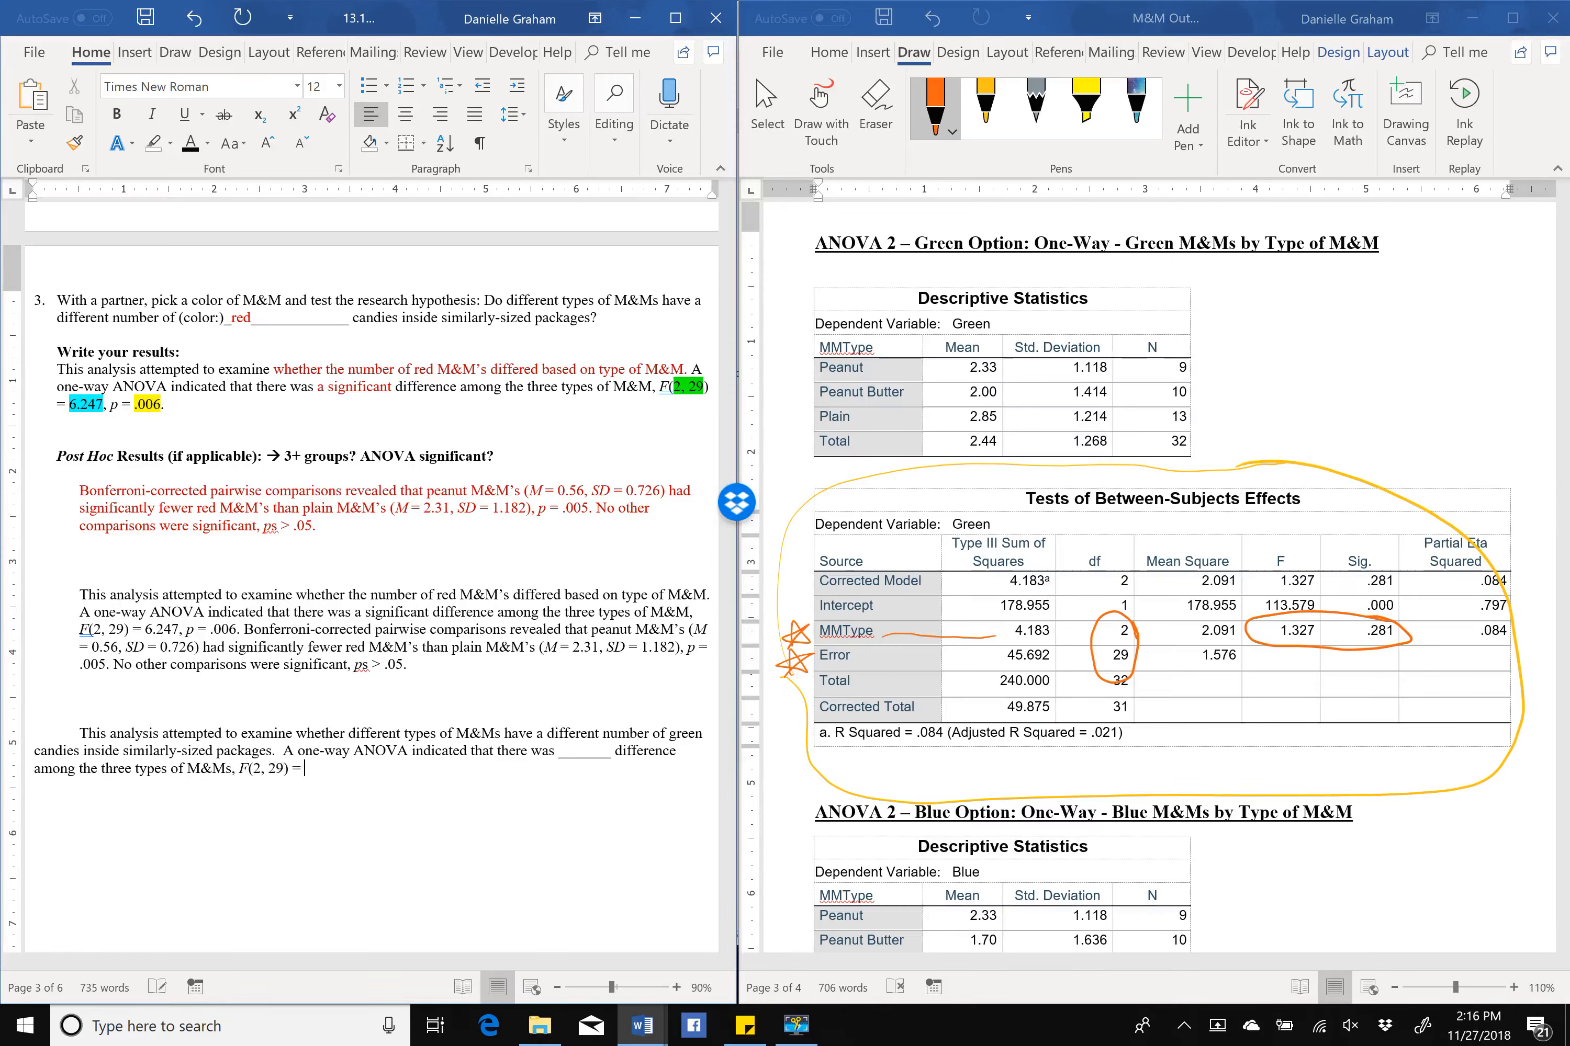
type(" 1.327,")
key("ctrl+i")
type("p")
key("ctrl+i")
type("= .281.")
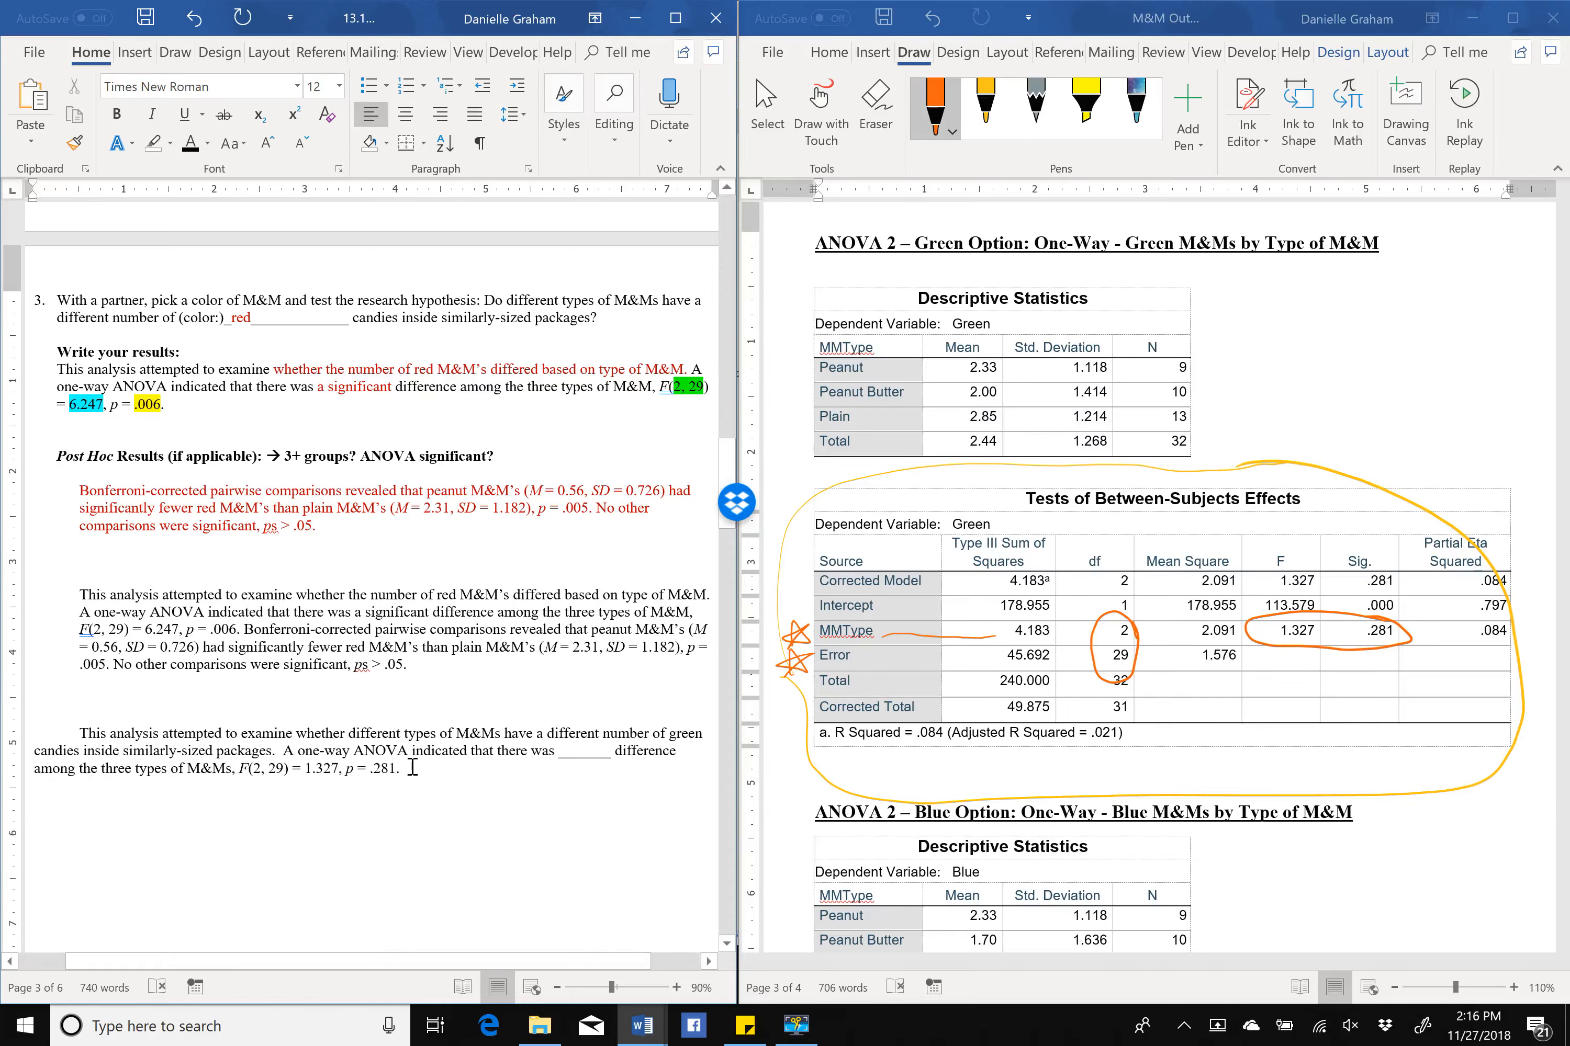
Replace the blank line before "difference" in the green paragraph with "no significant".
left_click_drag(408, 770, 345, 769)
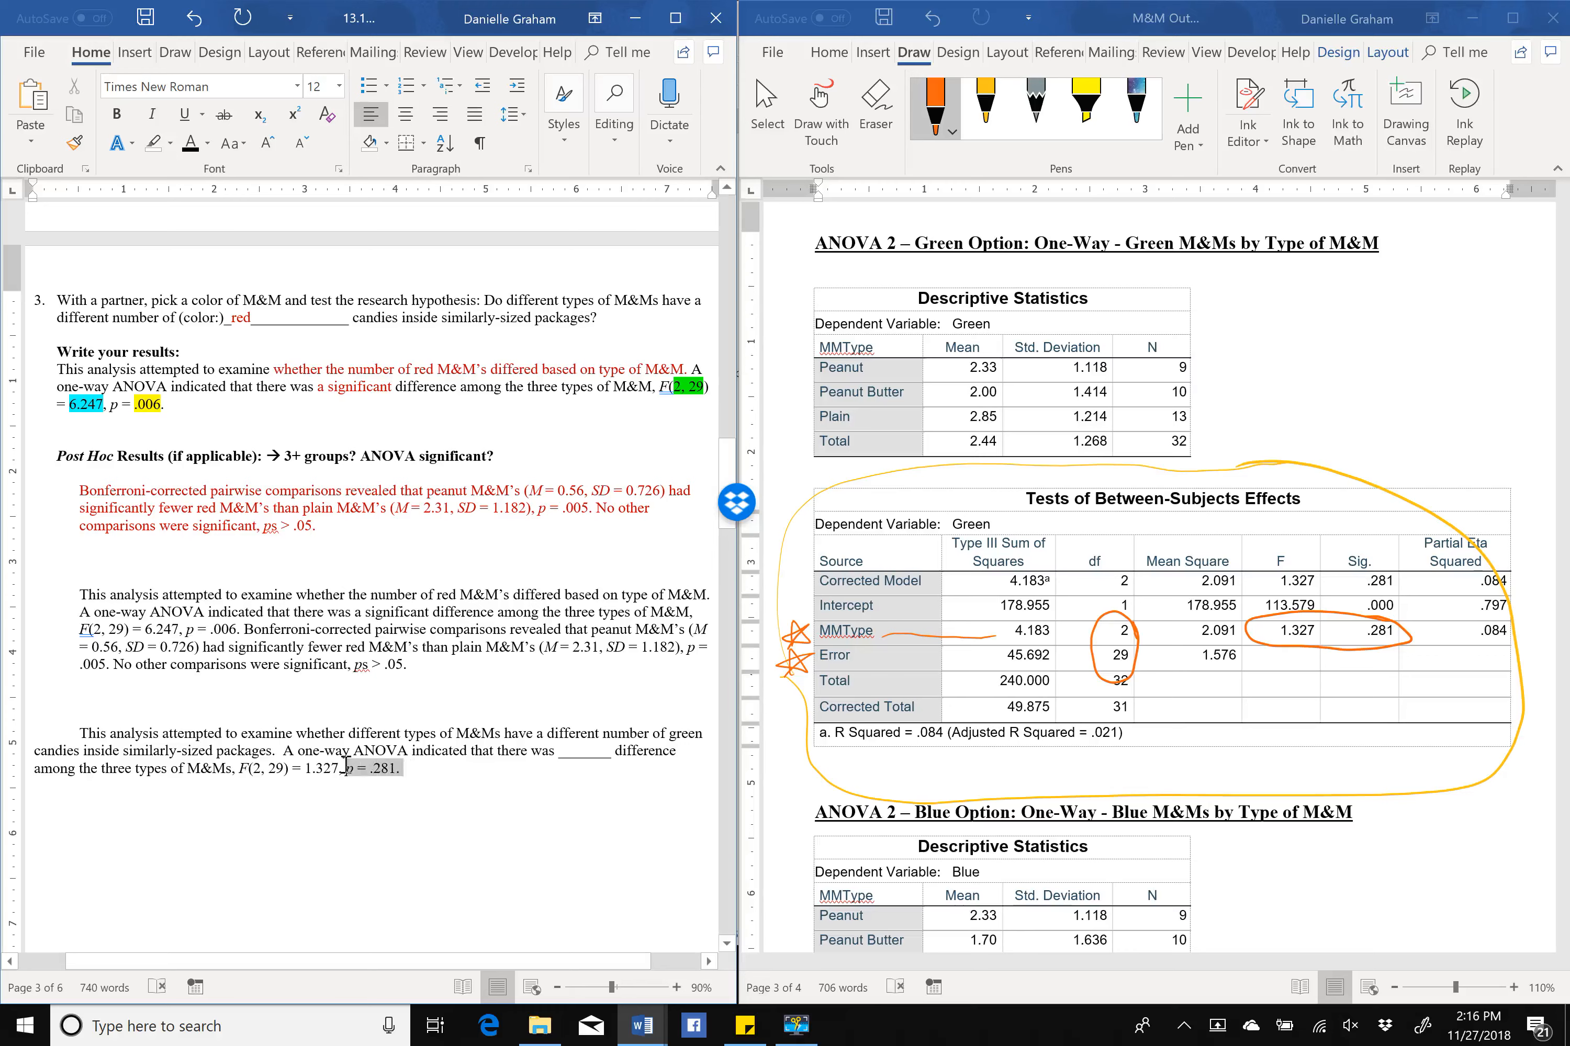
left_click(408, 776)
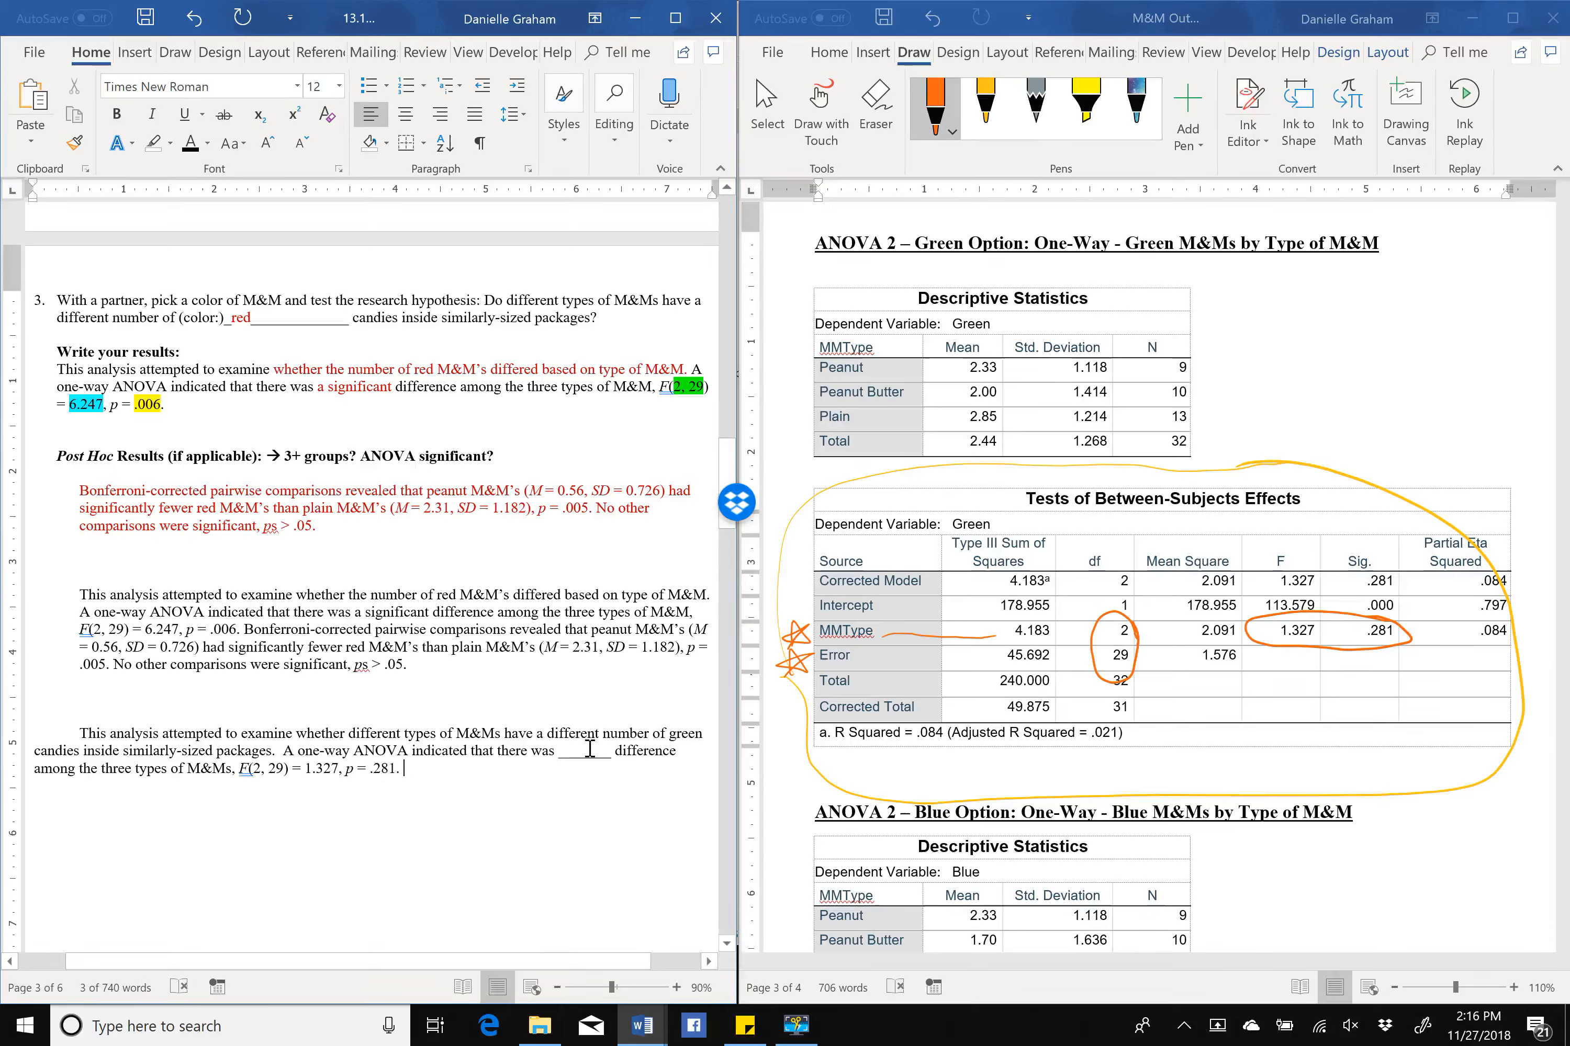
left_click(558, 750)
key("shift+Right")
key("shift+Right")
key("shift+Right")
key("shift+Right")
key("shift+Right")
key("shift+Right")
key("shift+Right")
key("shift+Right")
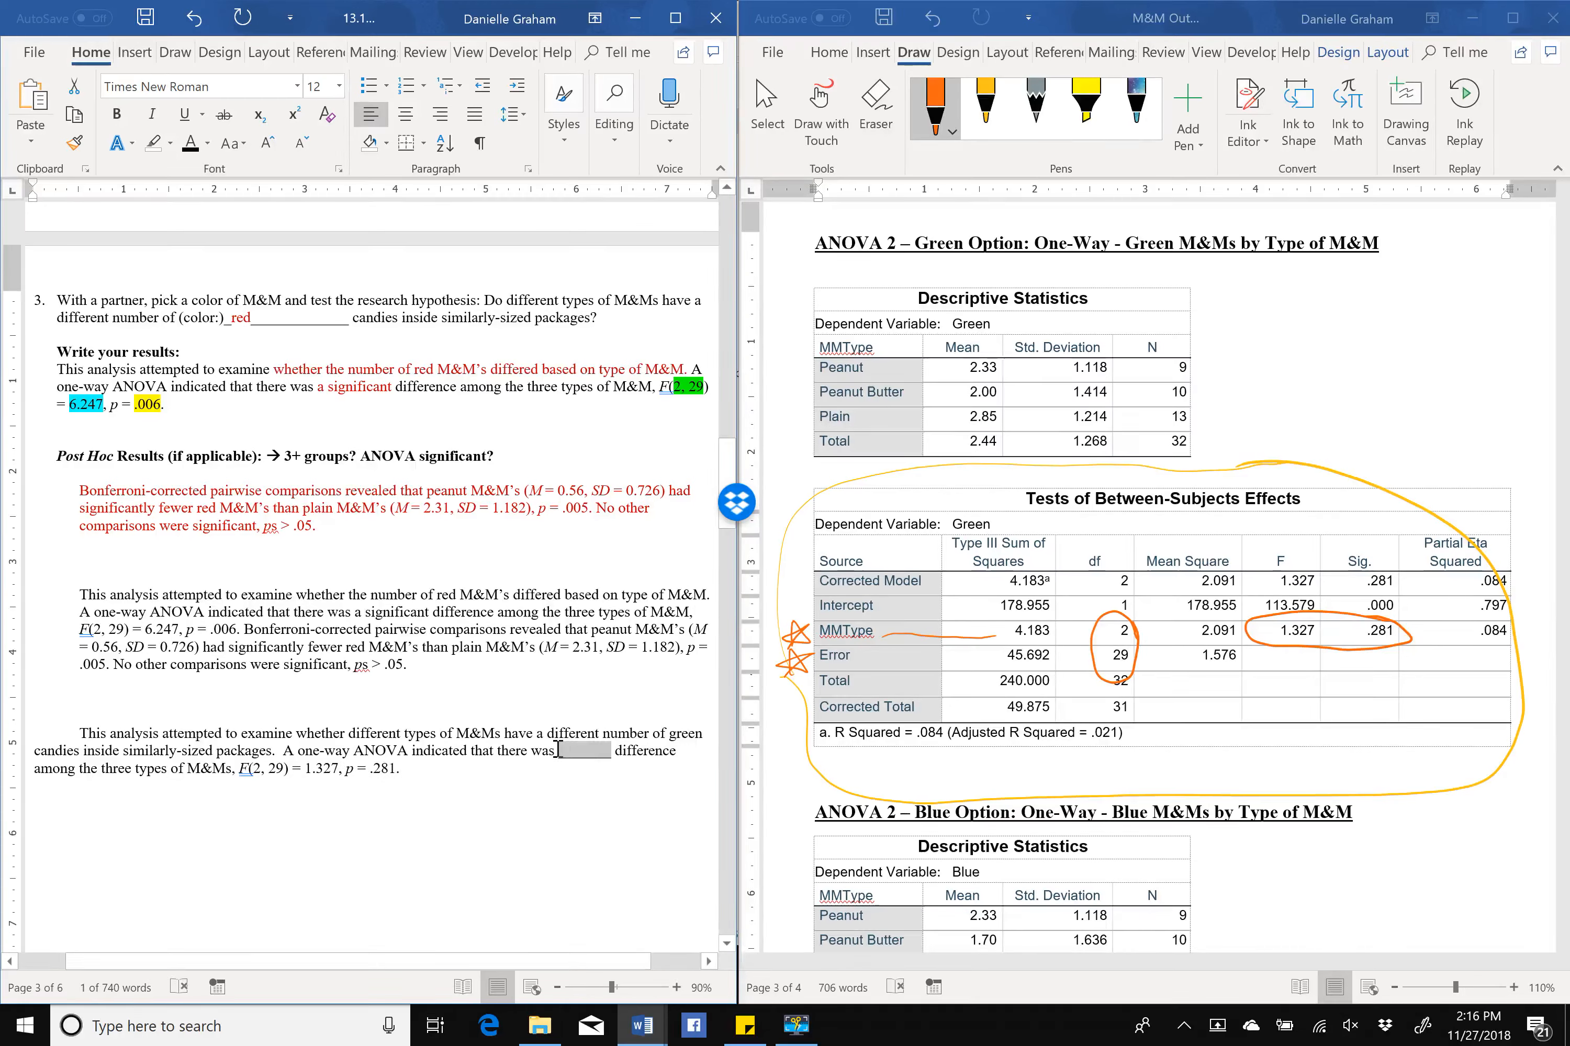
type("no significant")
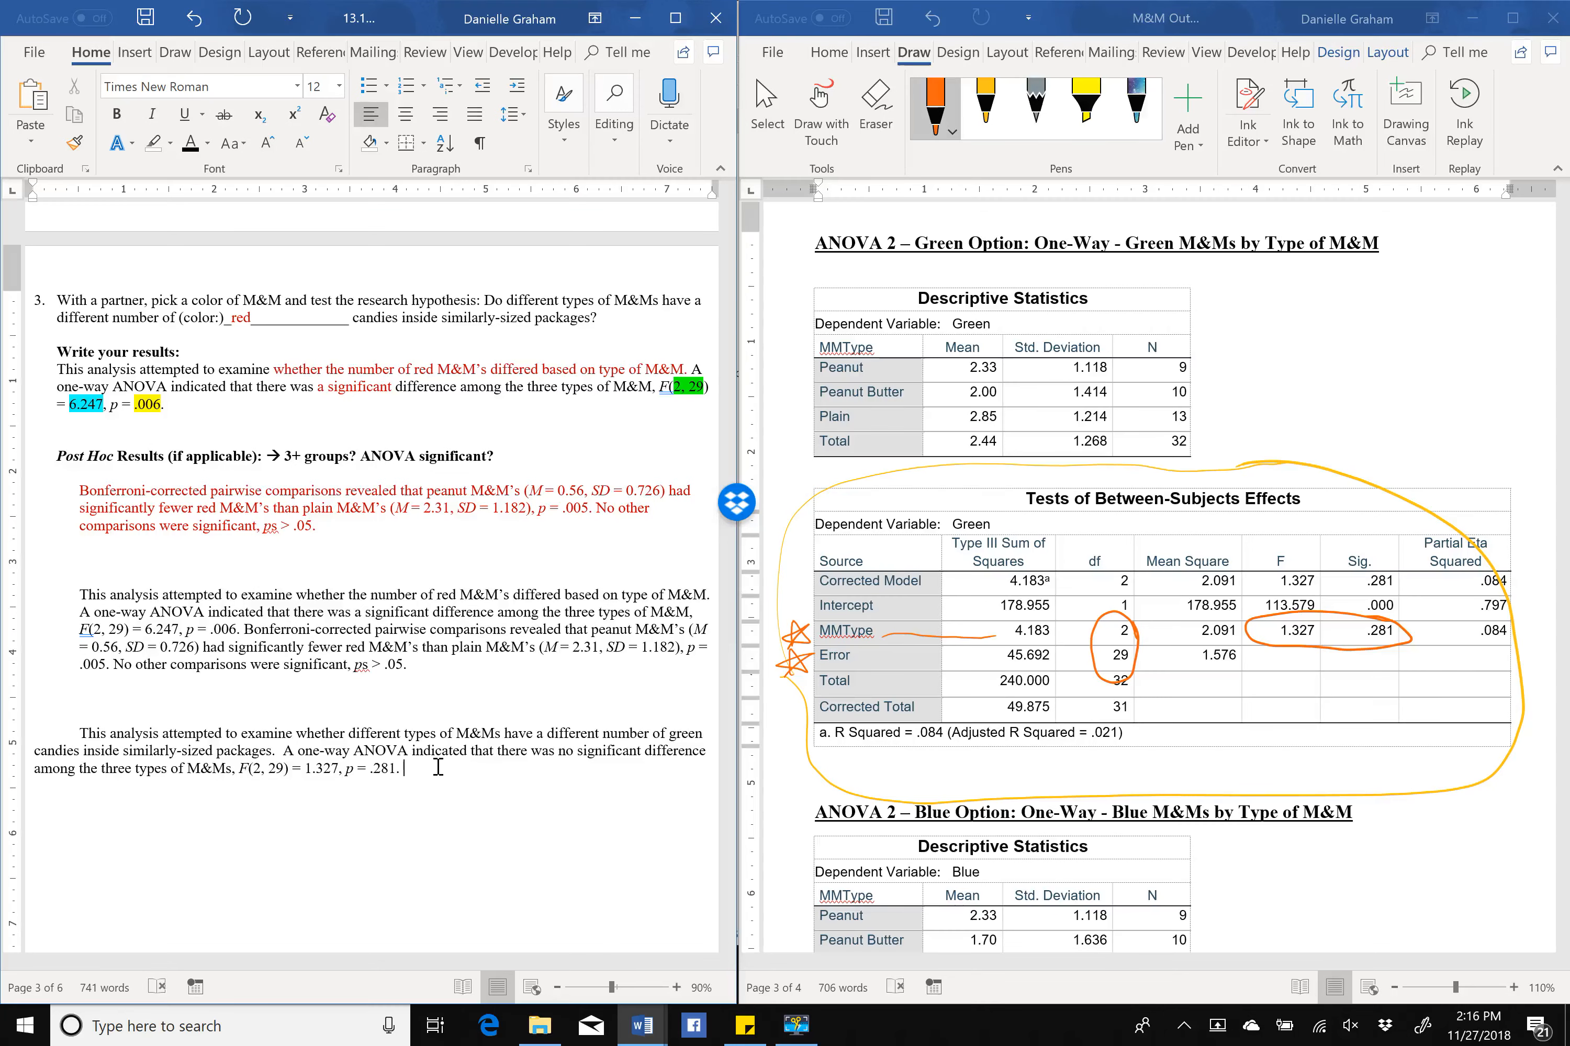
Duplicate the green results paragraph below itself and change "green" to "blue" in the copy.
scroll(436, 756, "down", 2)
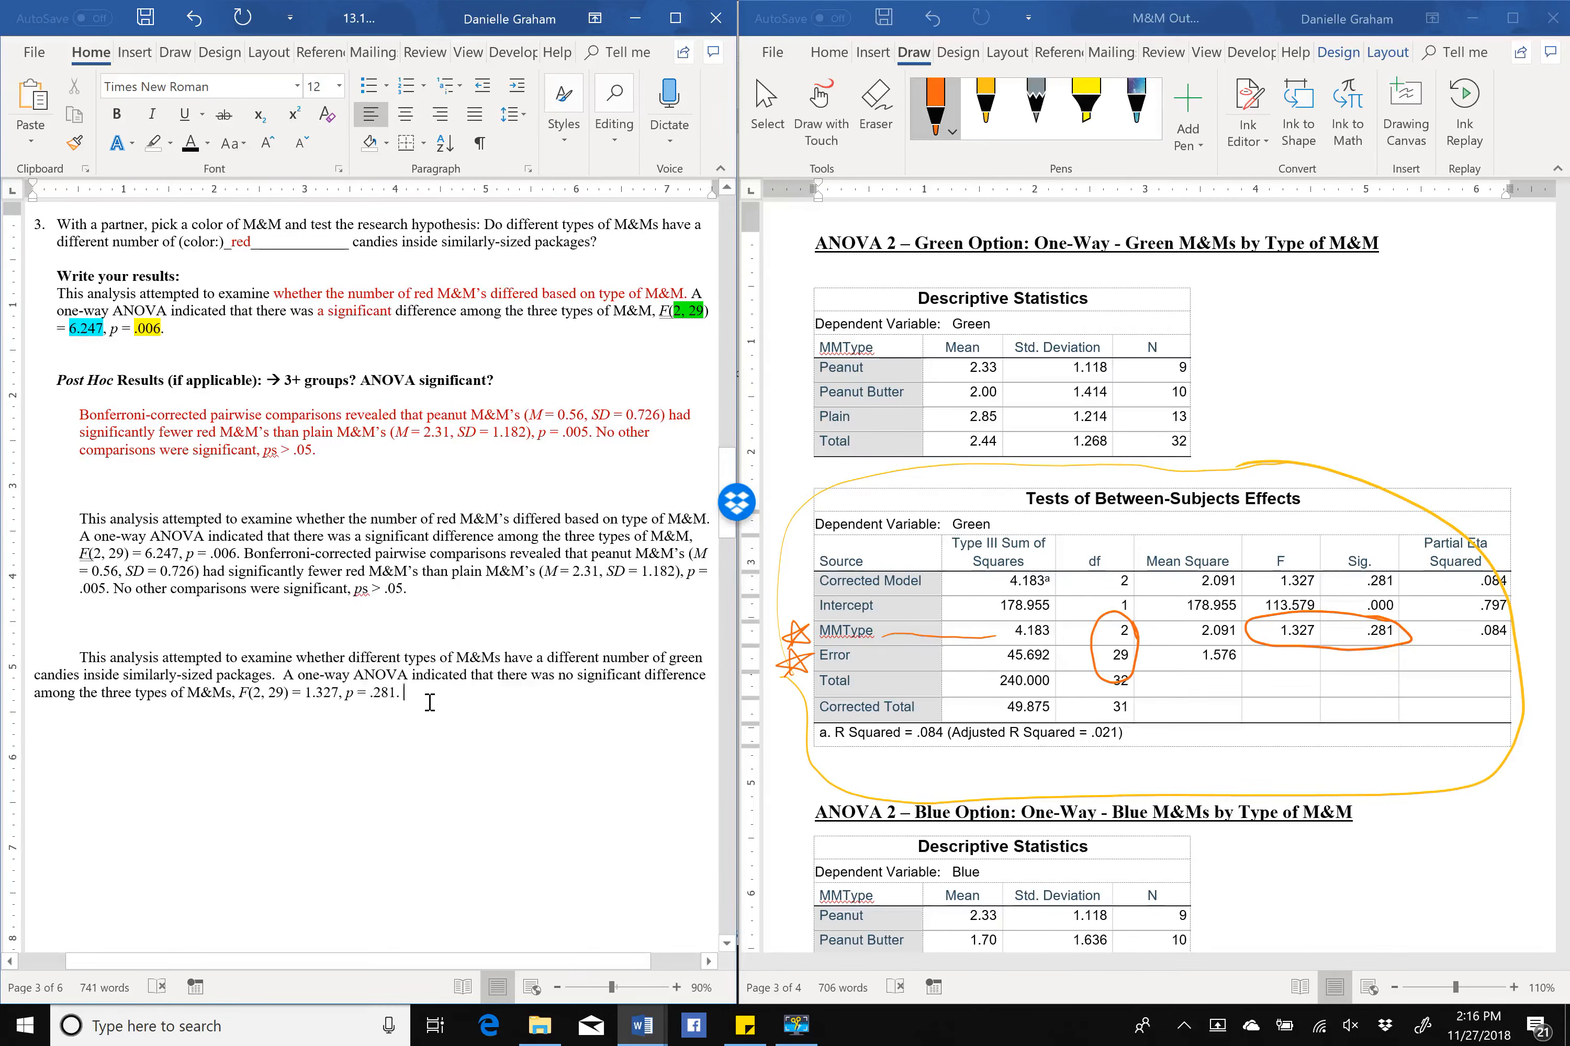
left_click_drag(430, 702, 40, 655)
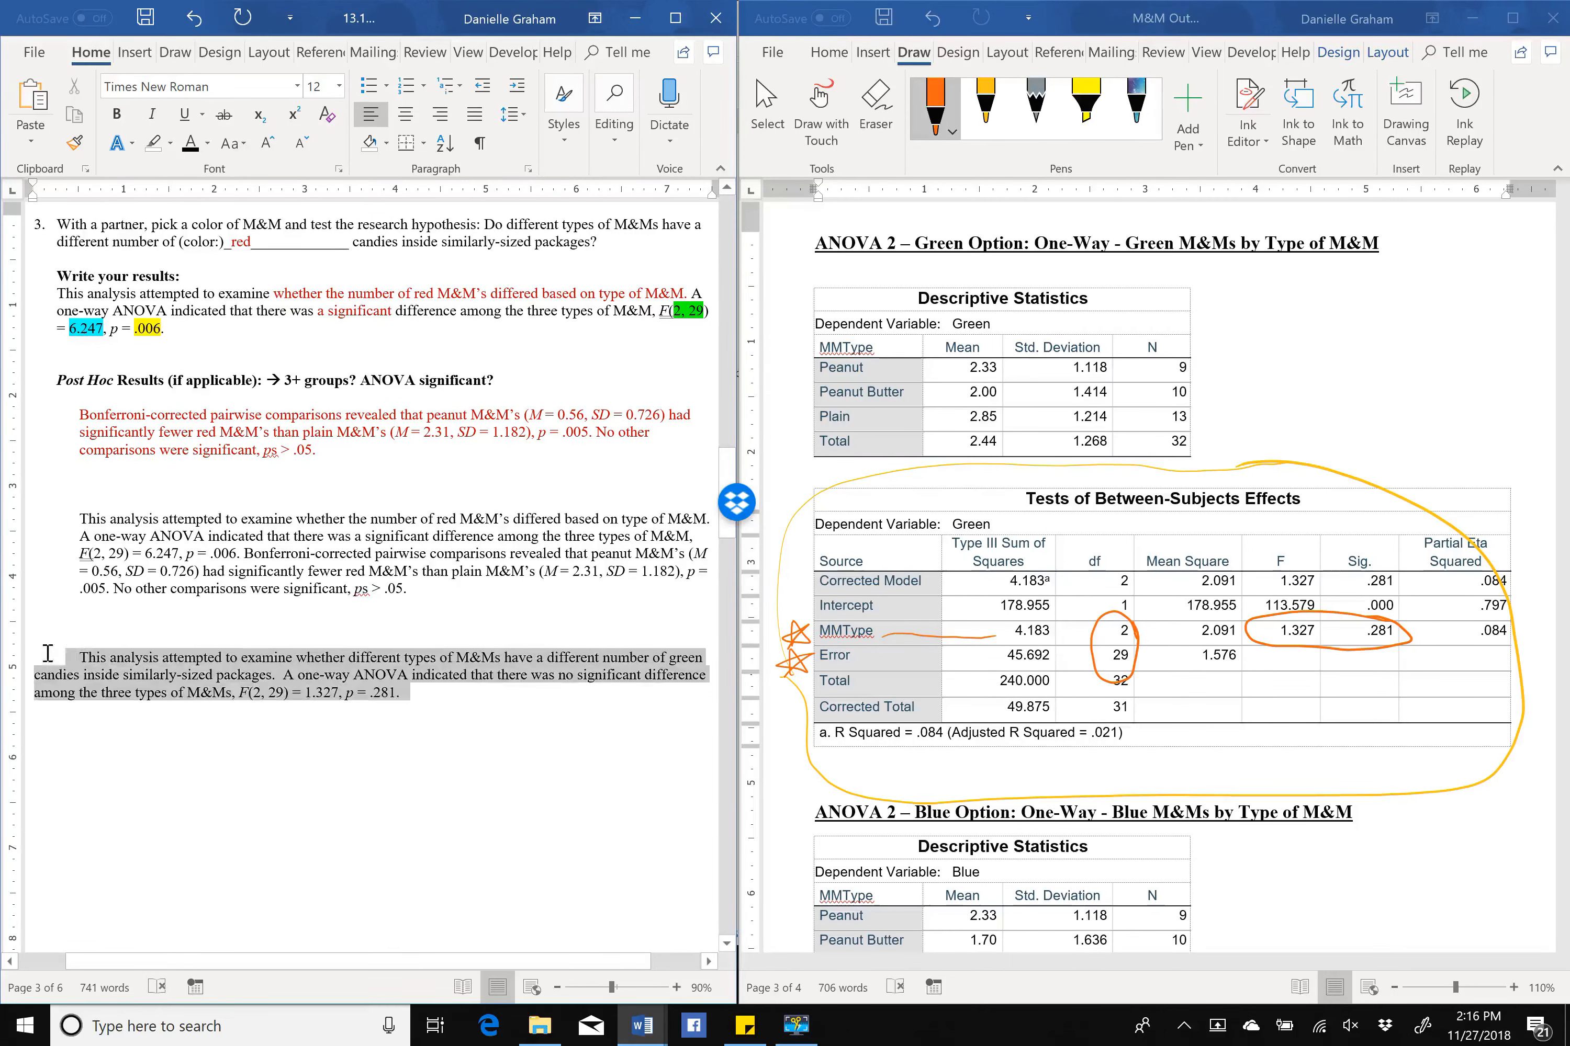
key("ctrl+c")
left_click(70, 740)
key("ctrl+v")
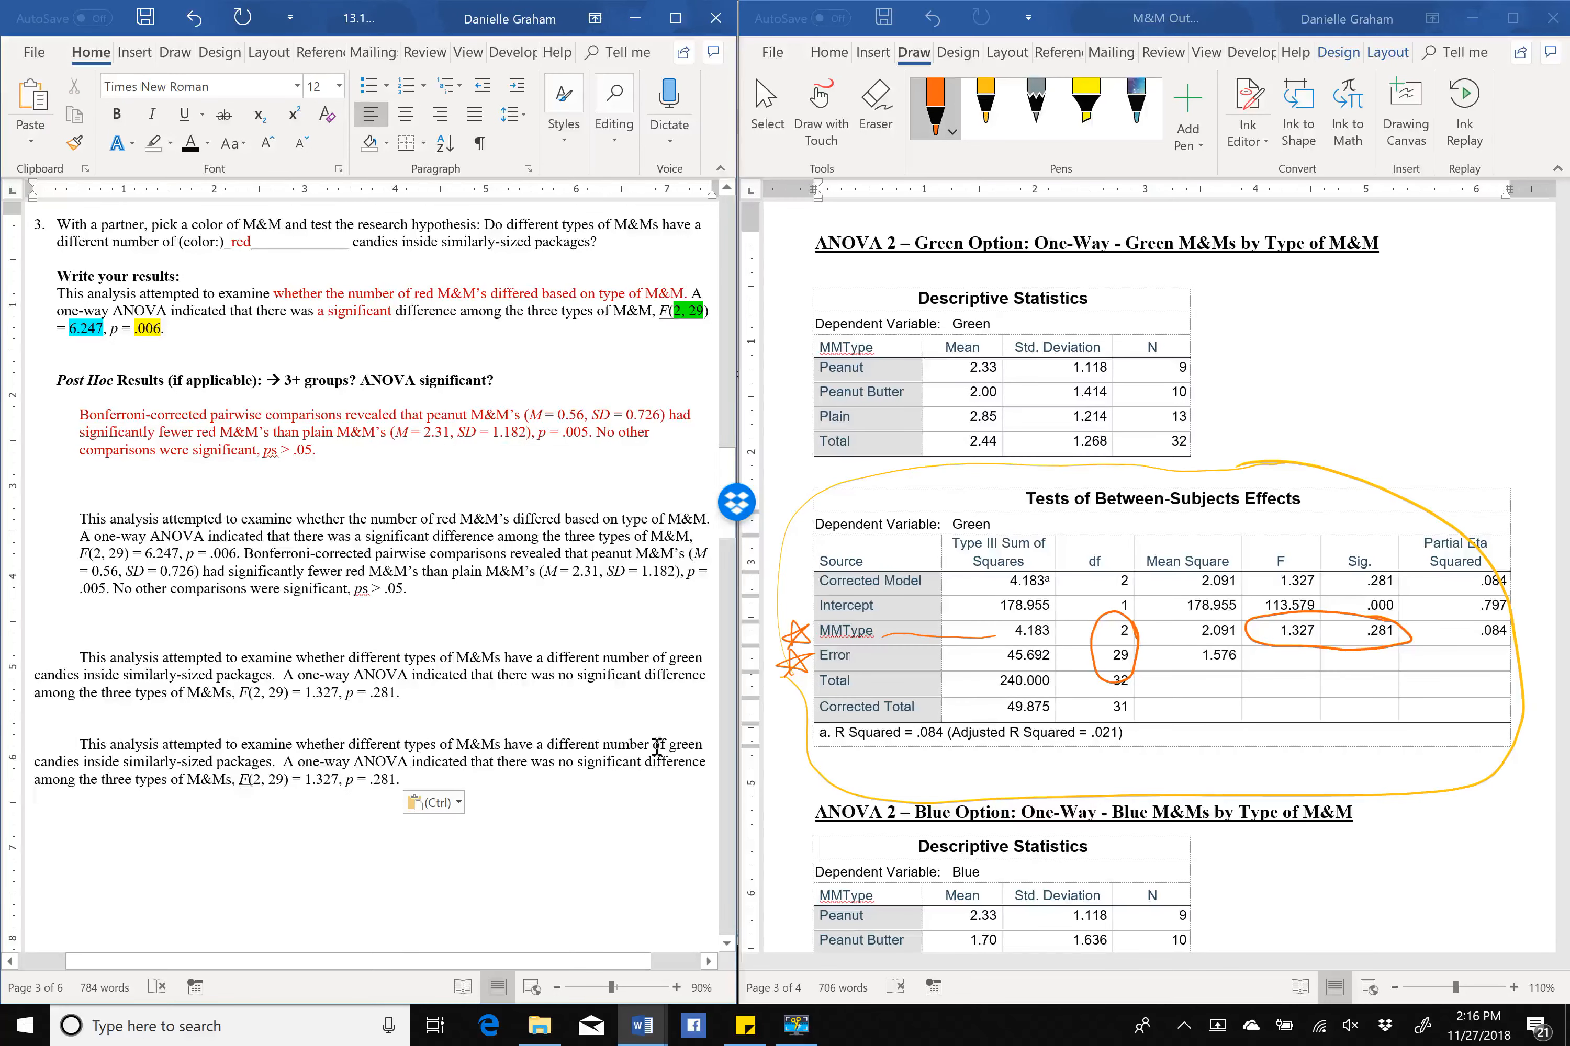
double_click(679, 744)
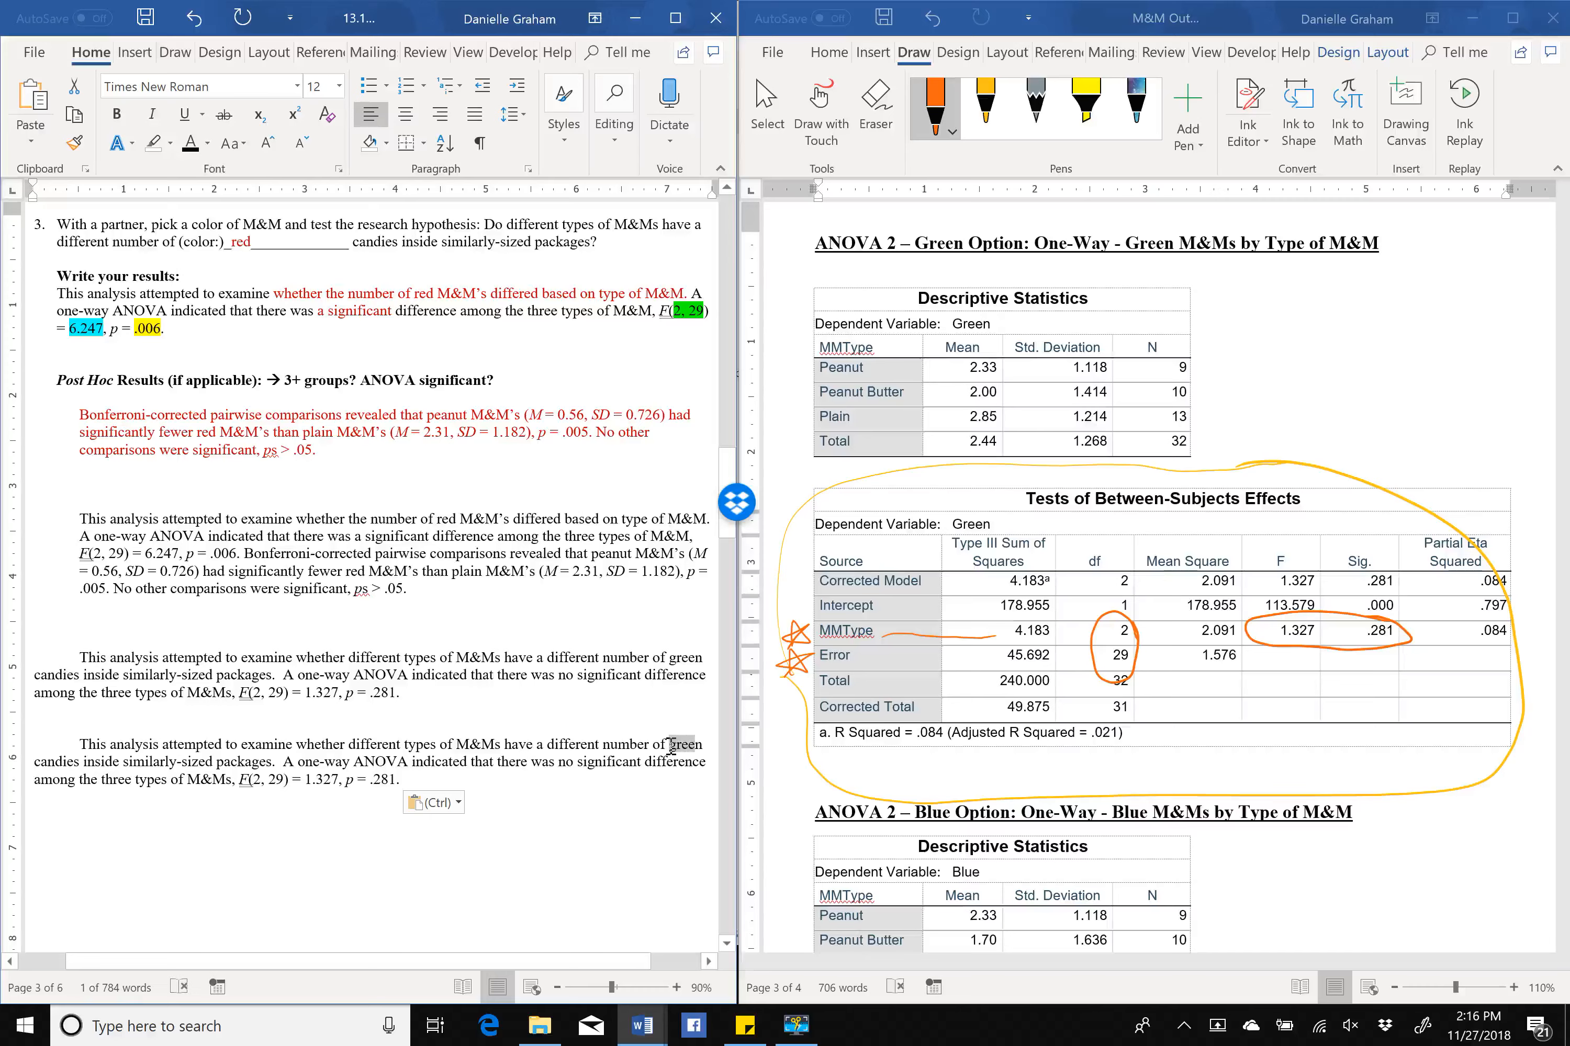
type("blue")
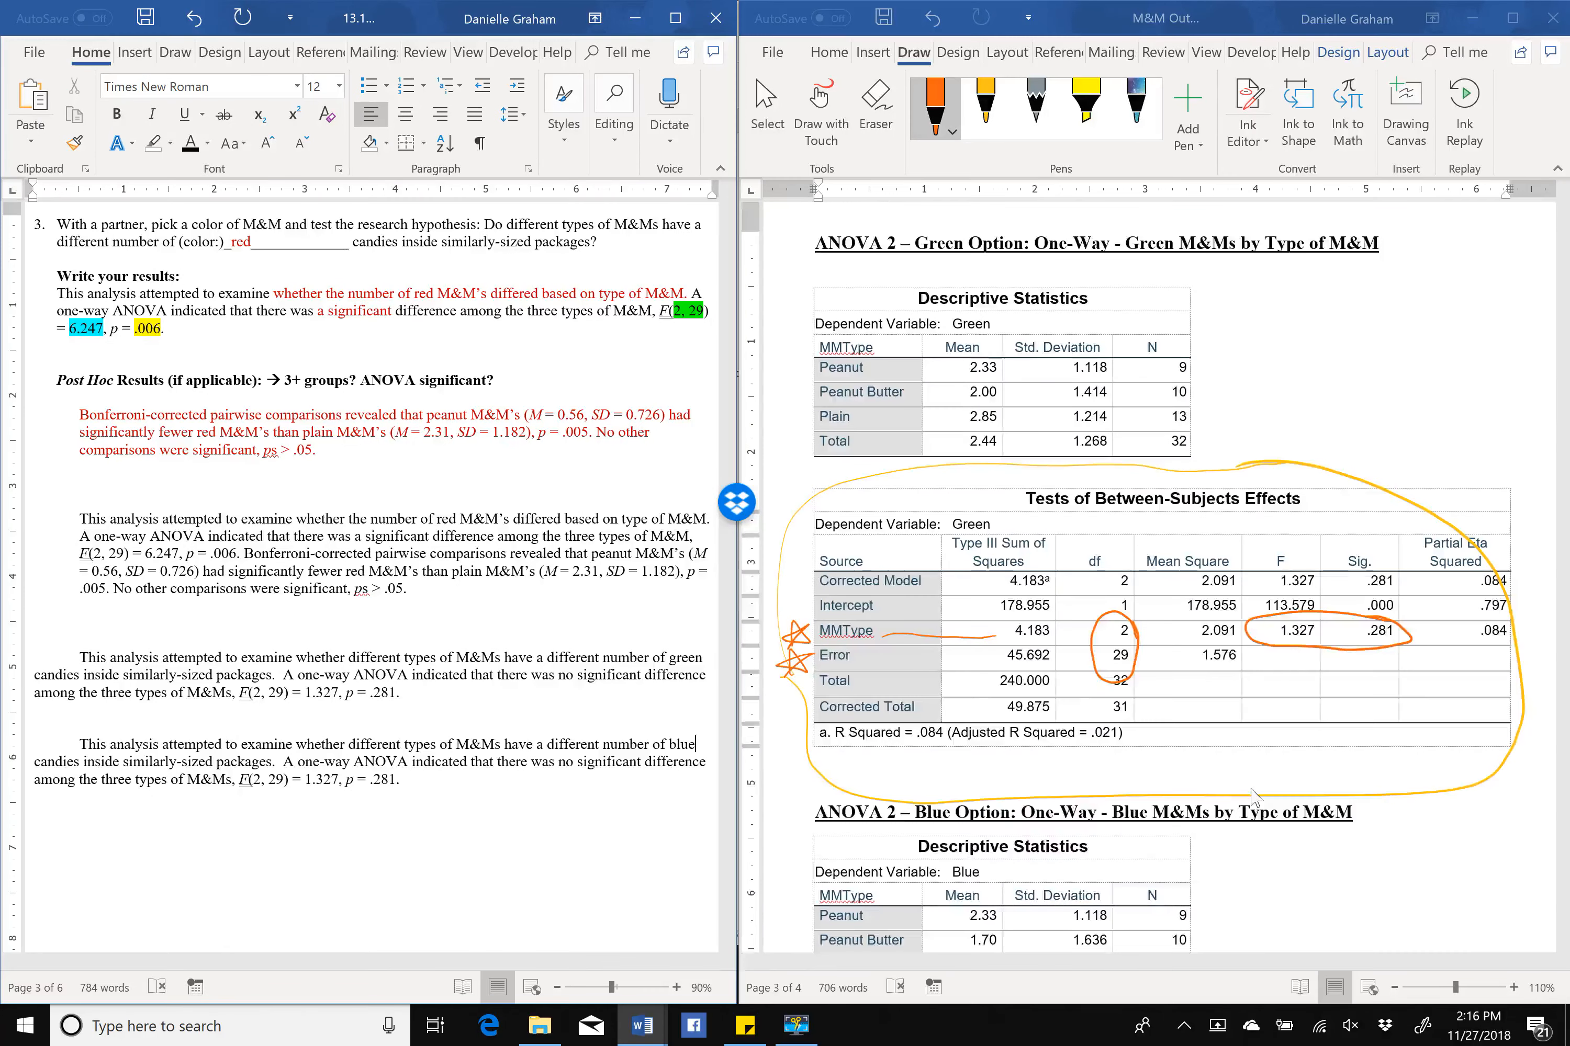
Circle the blue M&Ms Tests of Between-Subjects Effects table in the output document with the orange pen.
scroll(1424, 834, "down", 1)
scroll(1423, 834, "down", 10)
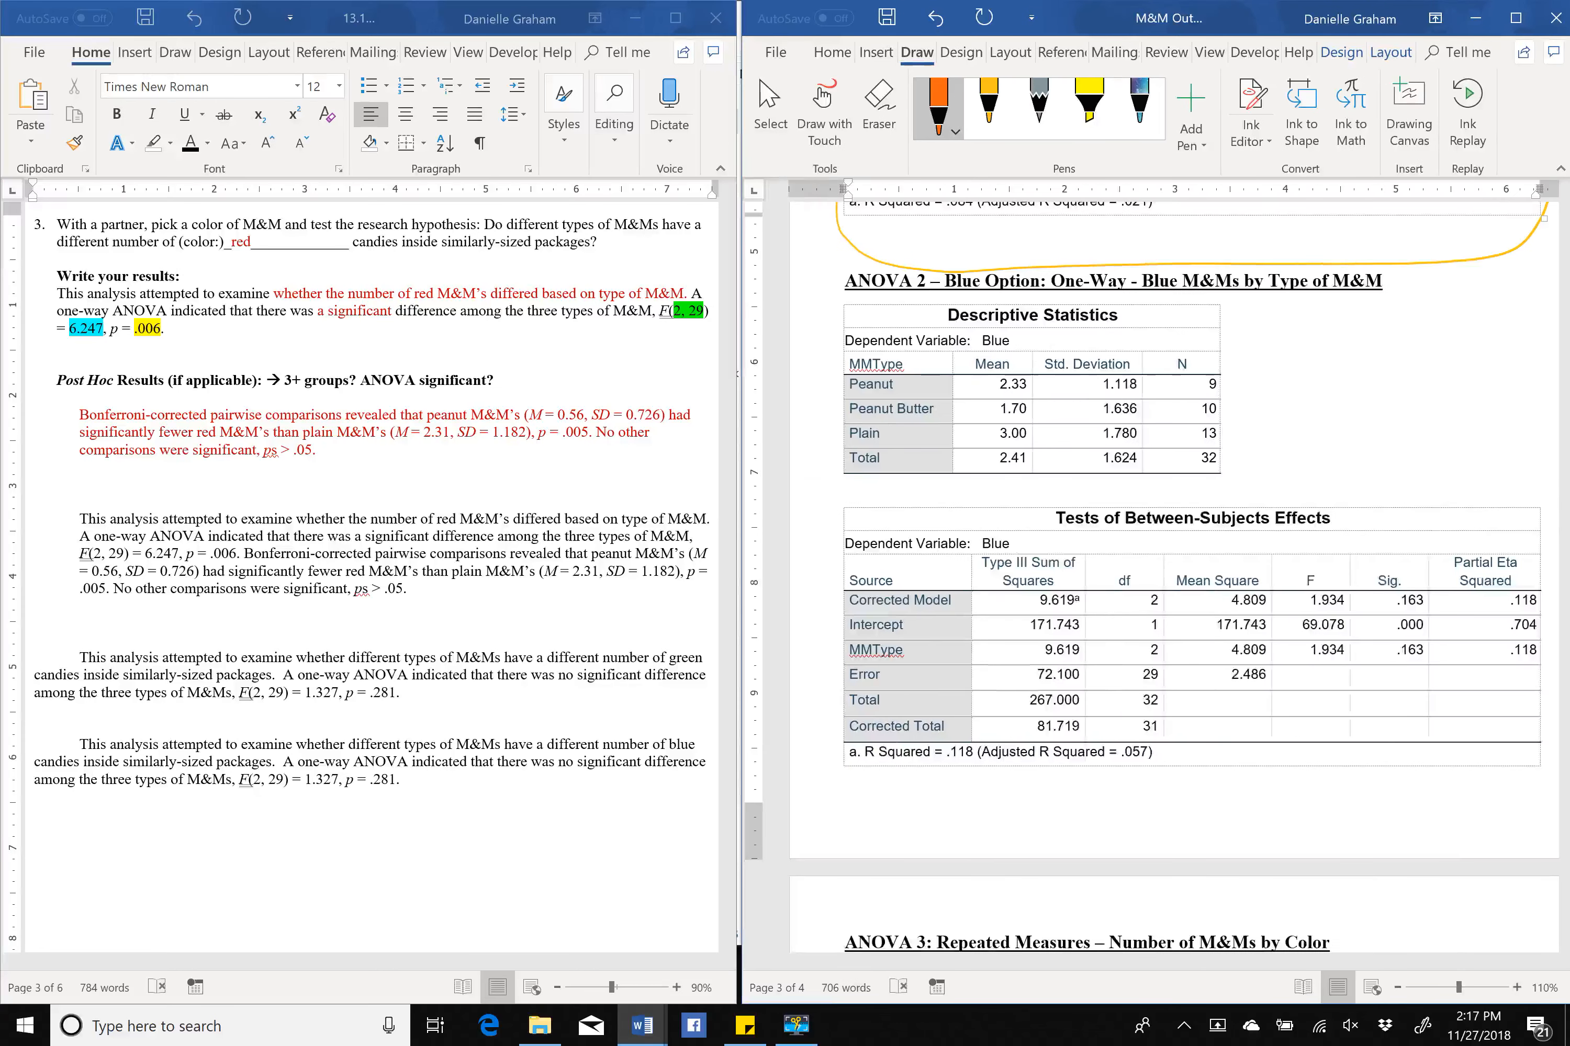
scroll(1477, 474, "right", 2)
mouse_move(1408, 489)
left_mouse_down()
mouse_move(852, 467)
mouse_move(771, 675)
mouse_move(1270, 817)
mouse_move(1507, 561)
mouse_move(1369, 478)
left_mouse_up()
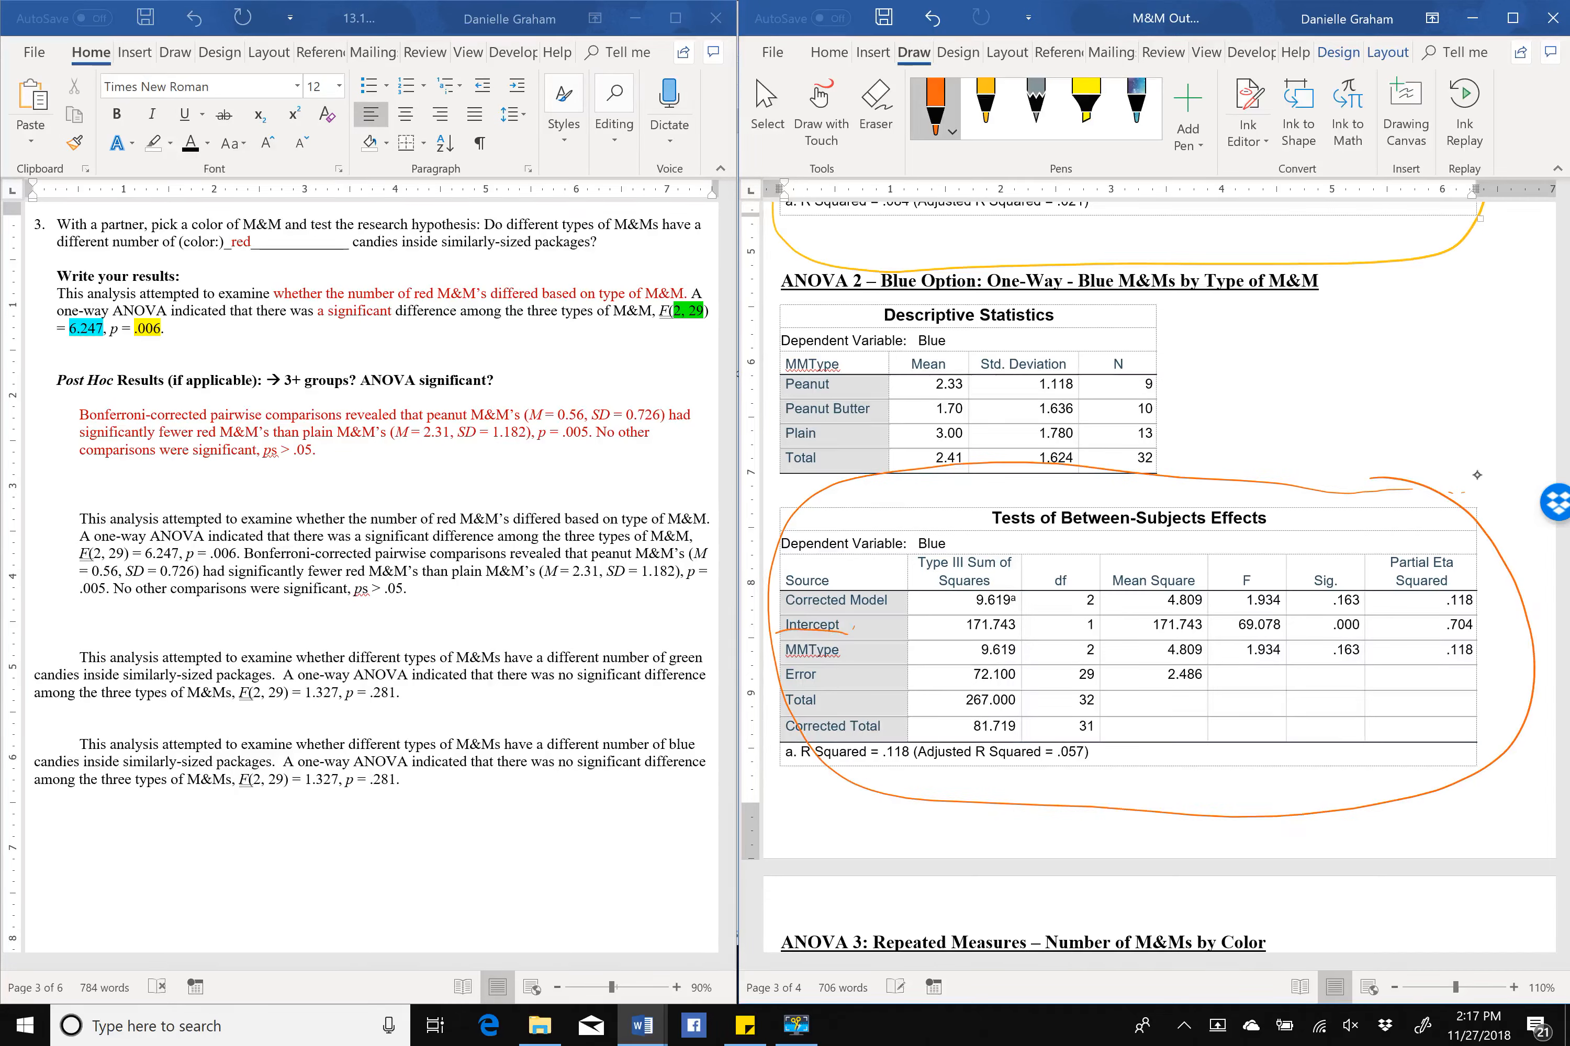
Box the MMType and Error labels, their df values, and MMType's F and Sig. values in the blue effects table with the orange pen.
left_click_drag(777, 632, 801, 683)
mouse_move(1112, 638)
left_mouse_down()
mouse_move(1080, 635)
mouse_move(1050, 693)
mouse_move(1105, 637)
left_mouse_up()
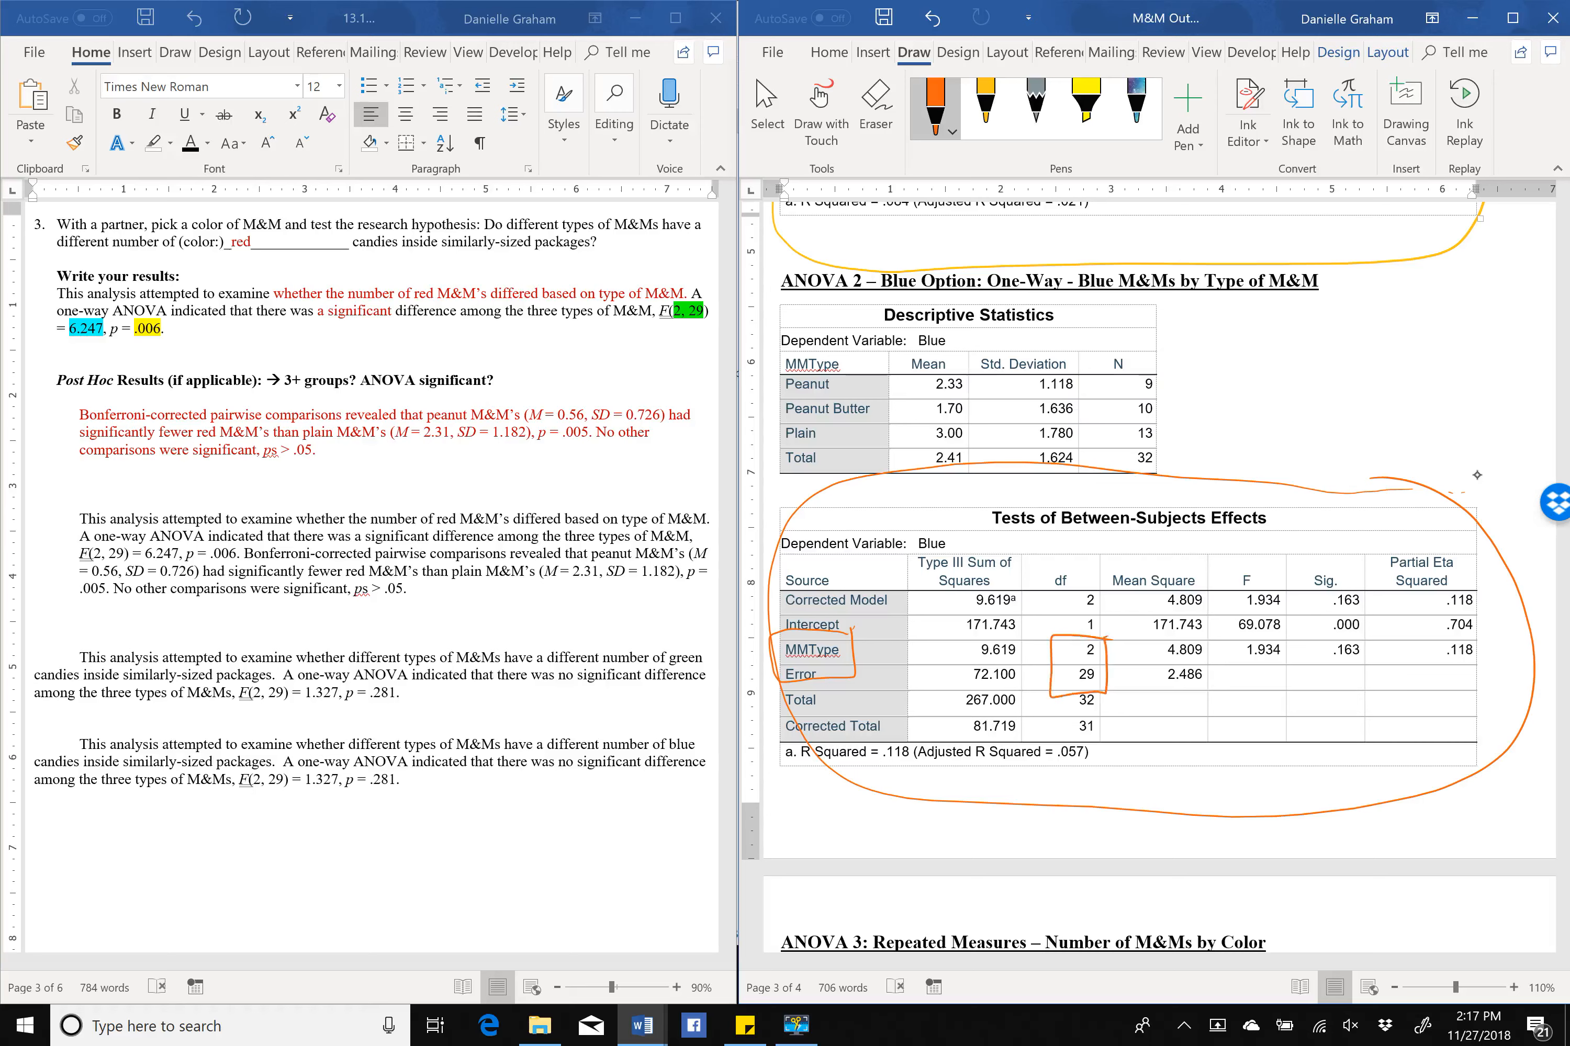
mouse_move(1219, 637)
left_mouse_down()
mouse_move(1275, 665)
mouse_move(1378, 637)
left_mouse_up()
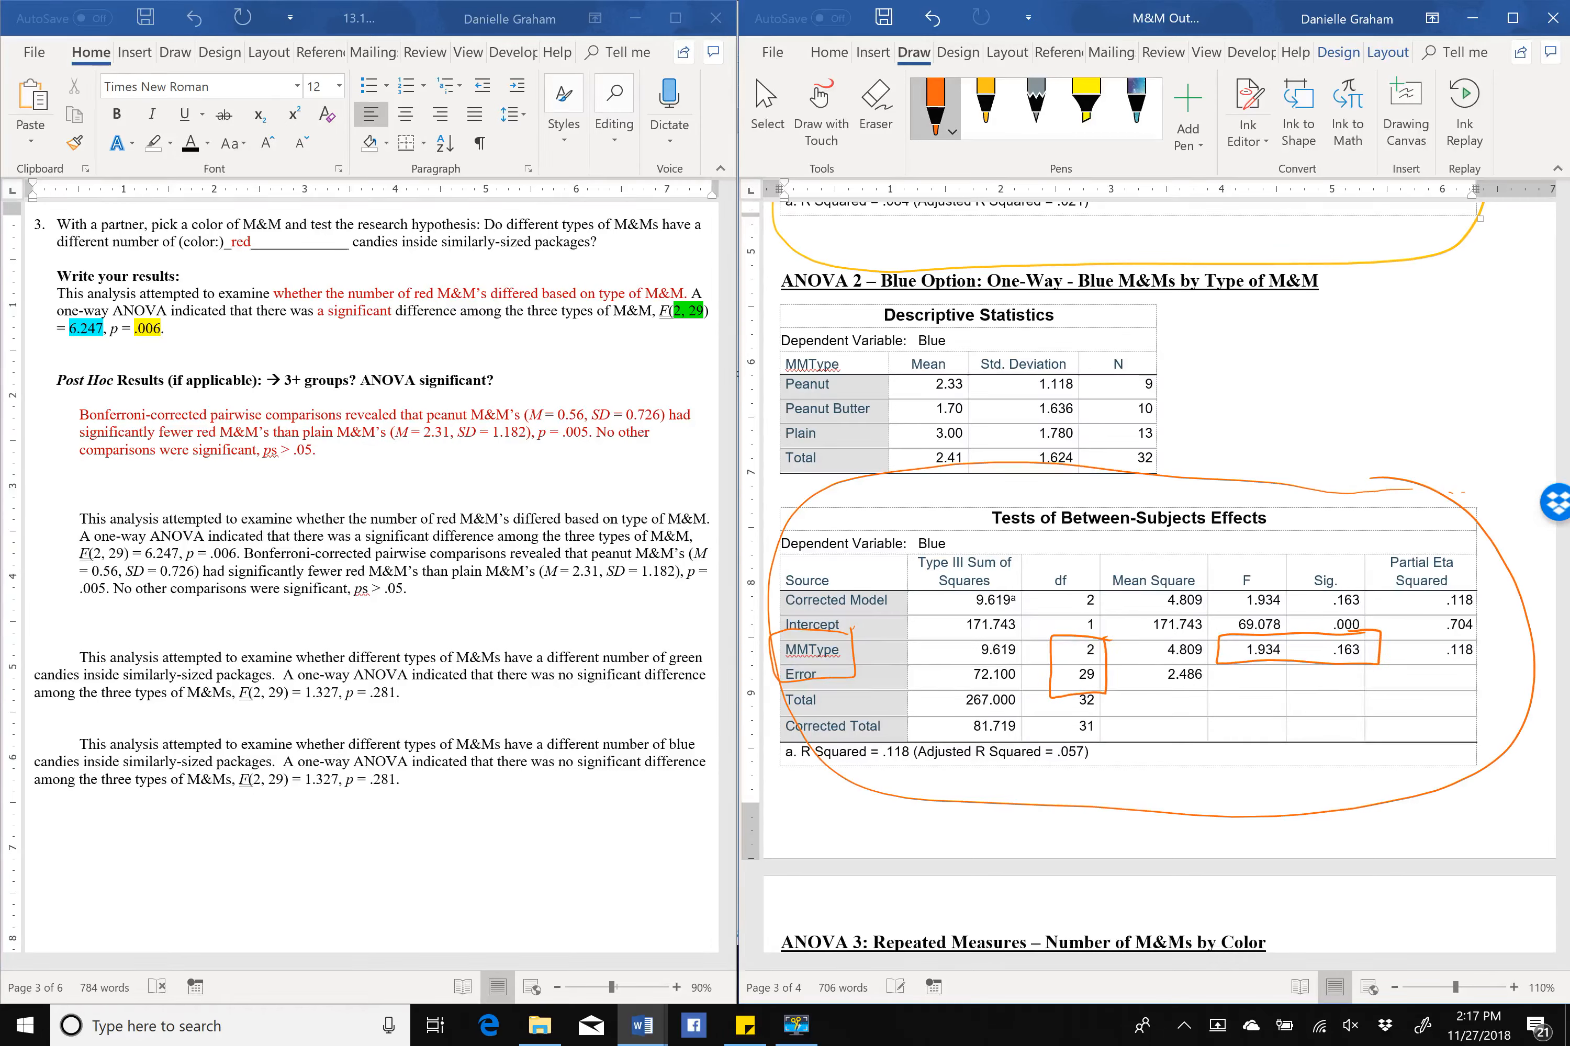
Change the F value in the blue results paragraph to 1.934.
left_click_drag(560, 761, 643, 761)
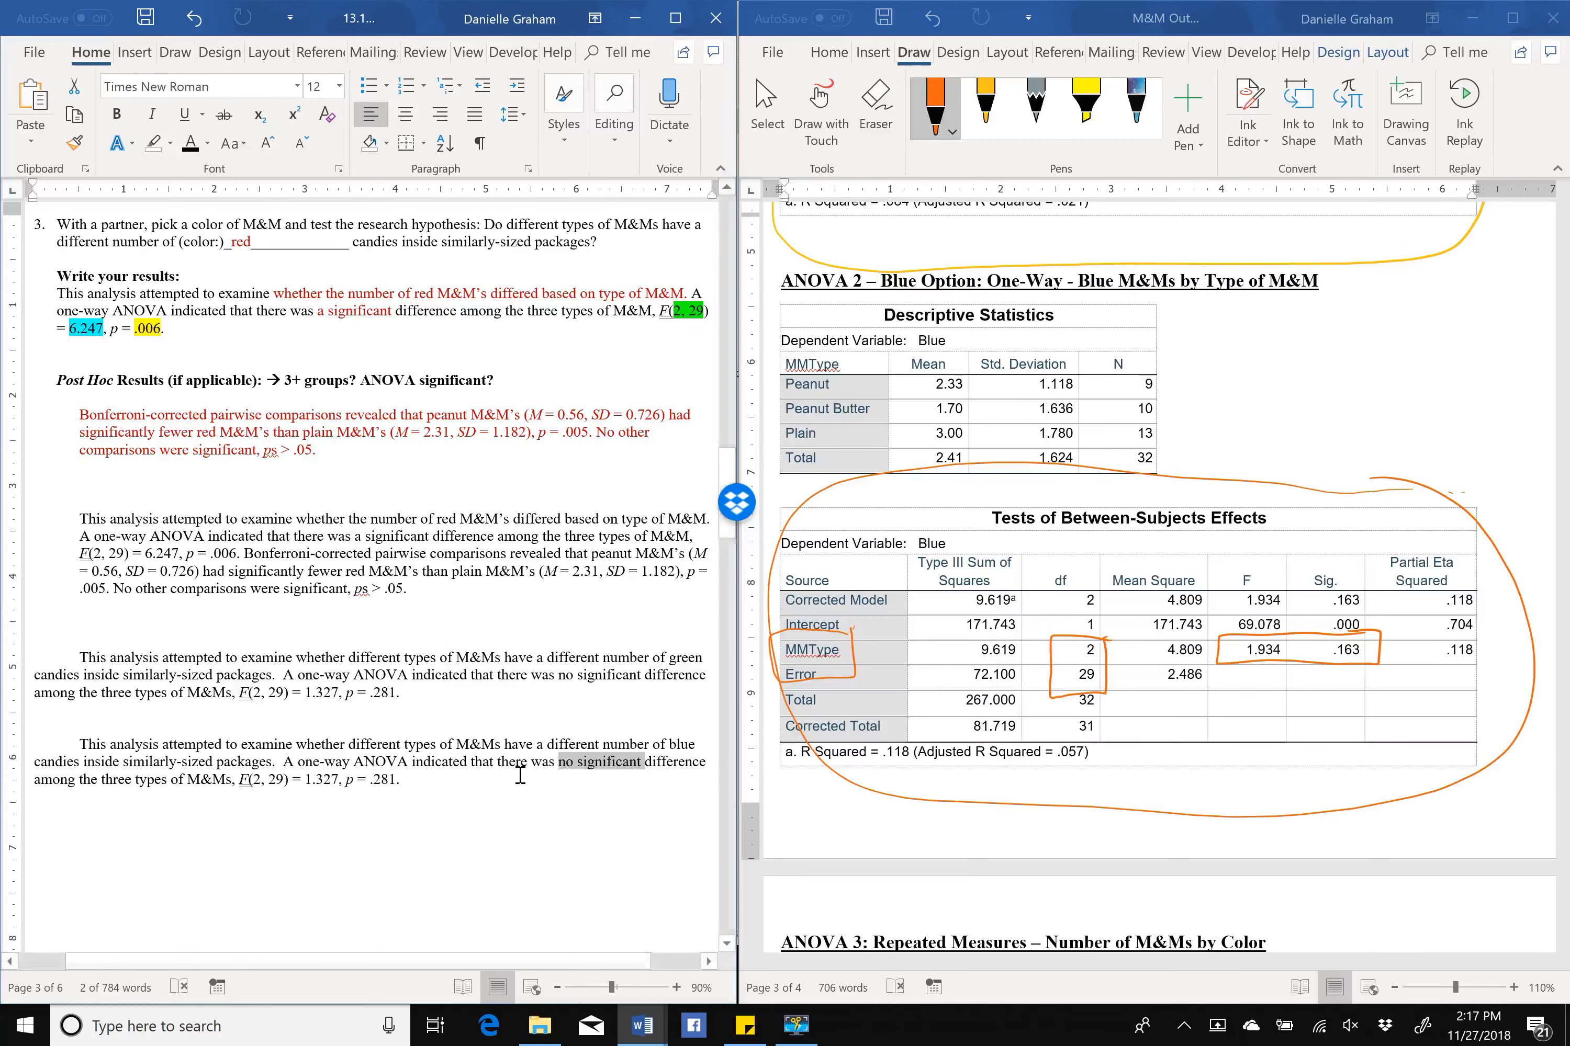
left_click(213, 780)
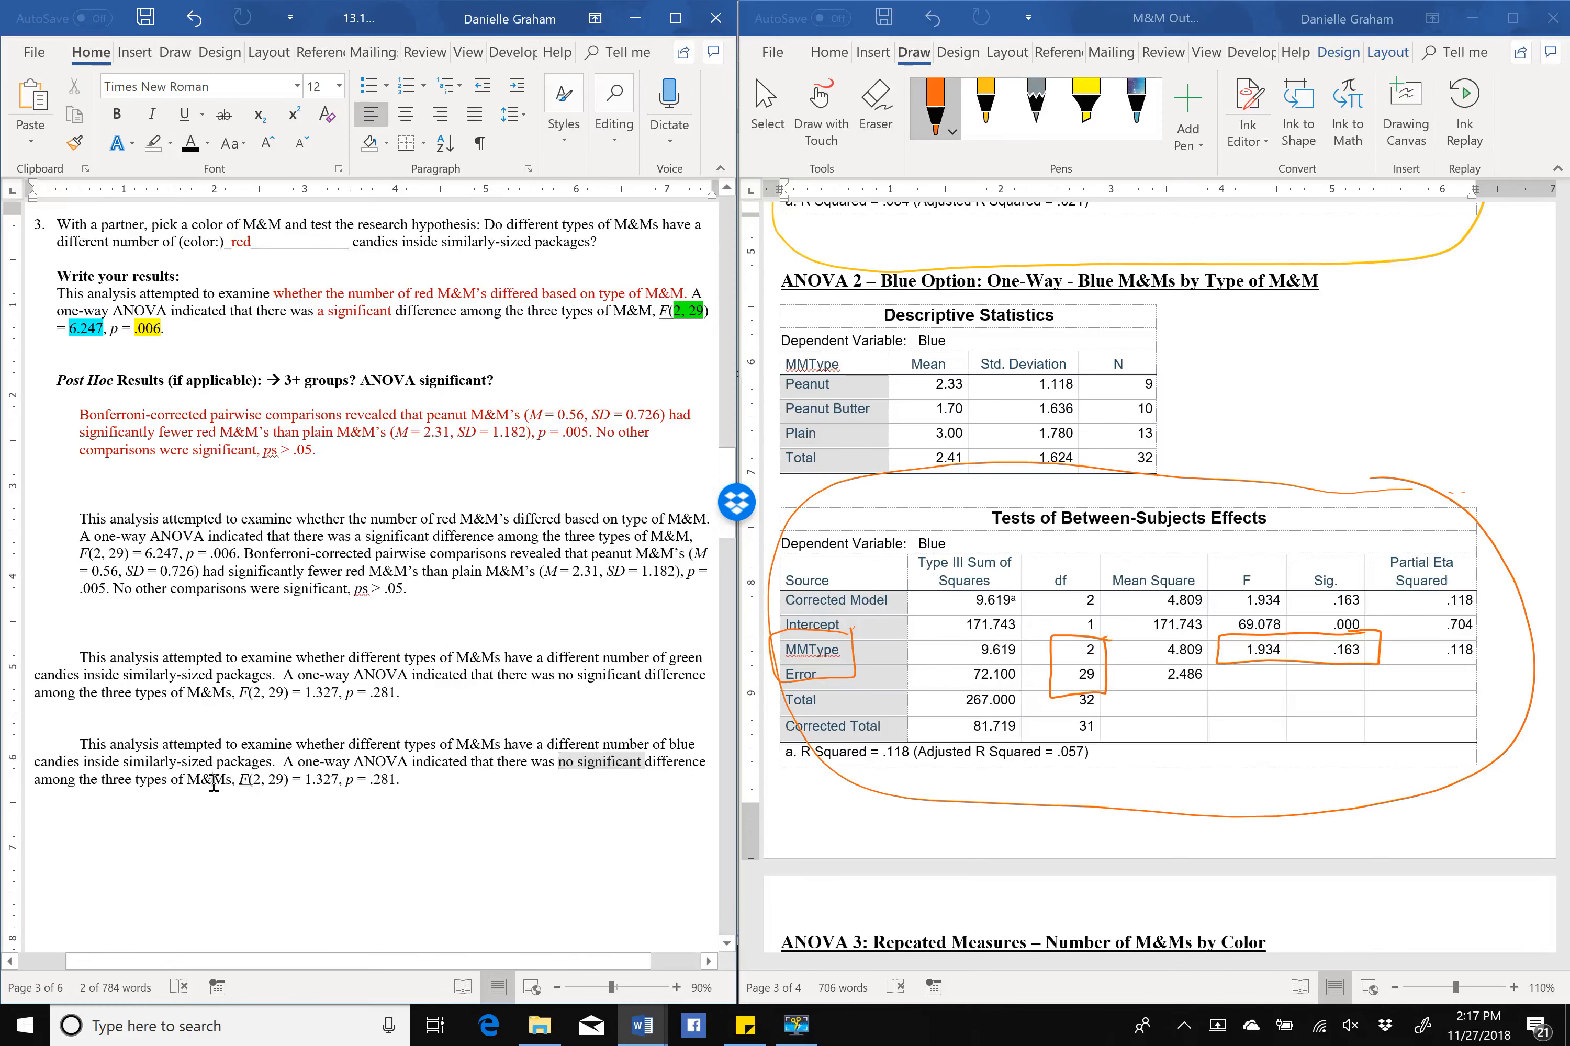
key("Right")
key("Right")
key("Right")
key("Right")
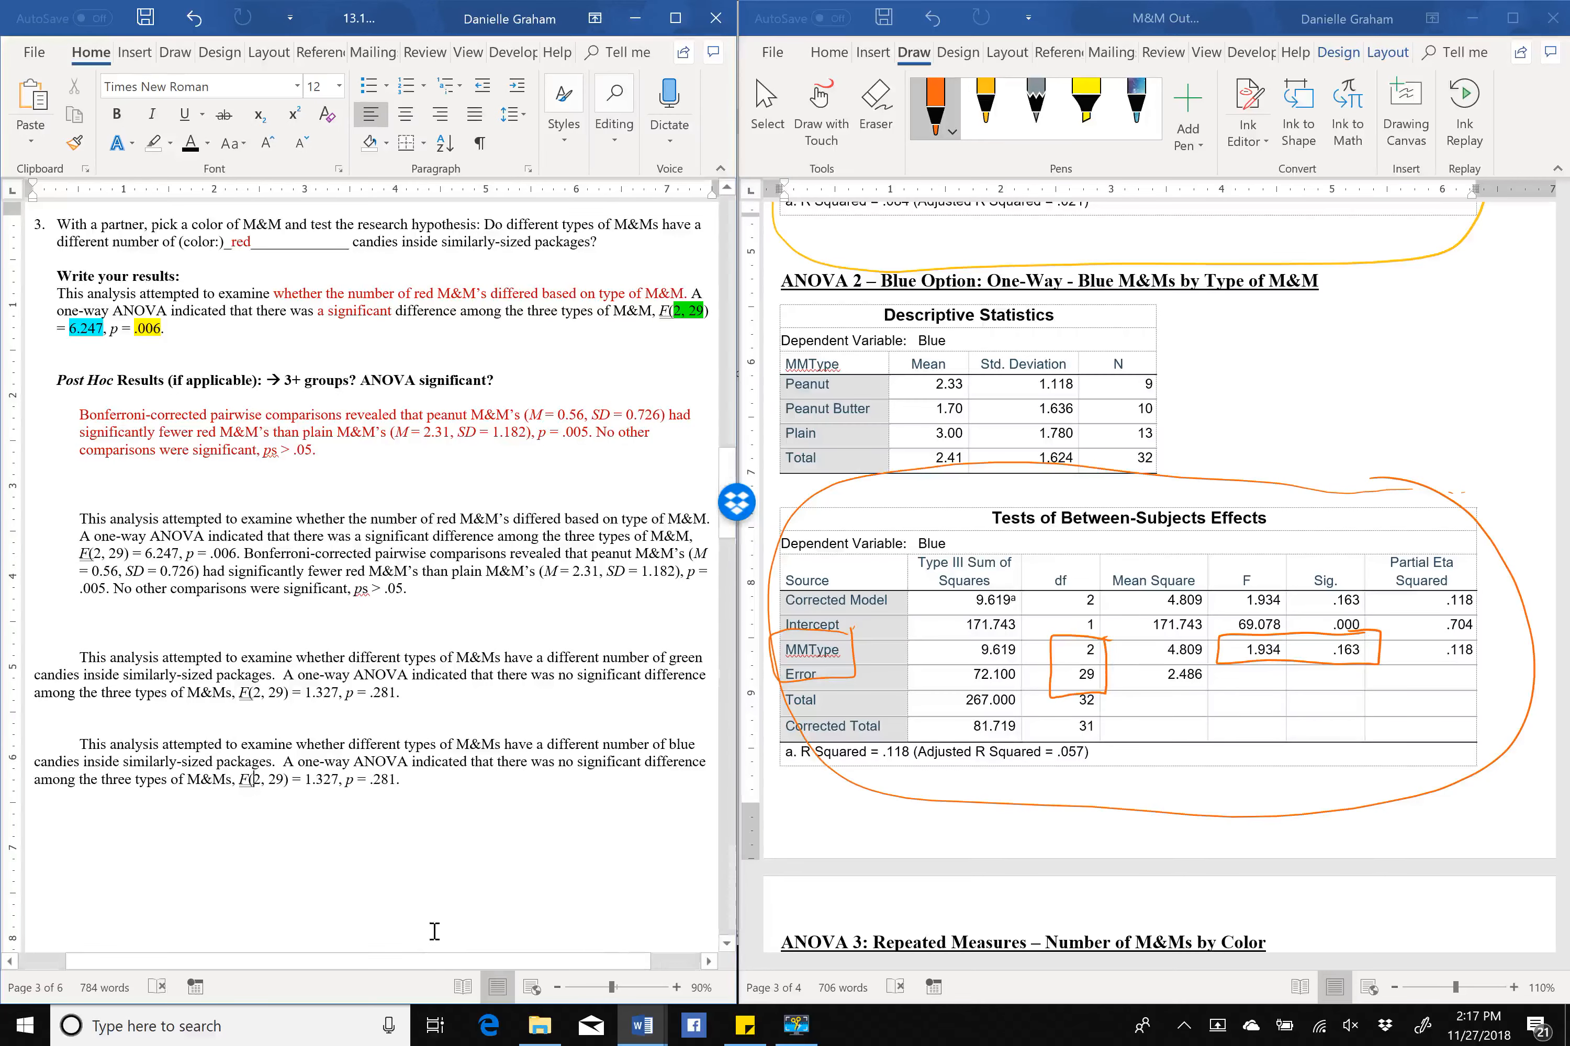
key("Right")
key("Right")
key("Right")
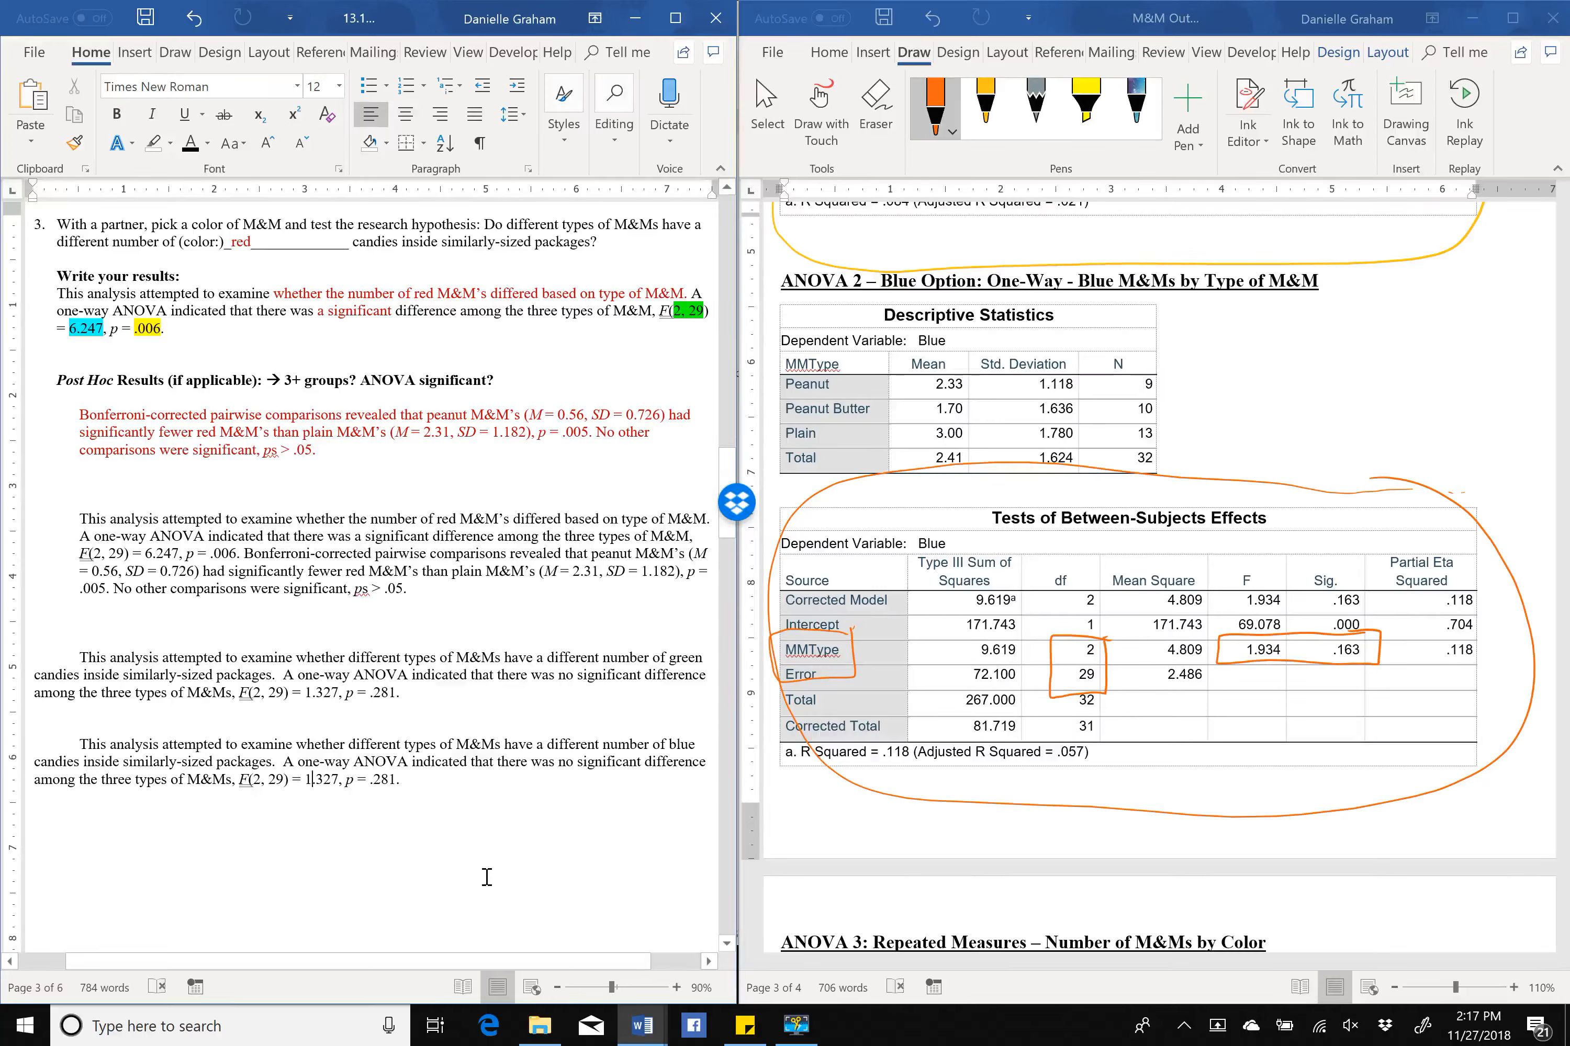
key("shift+Right")
key("shift+Right")
type("93")
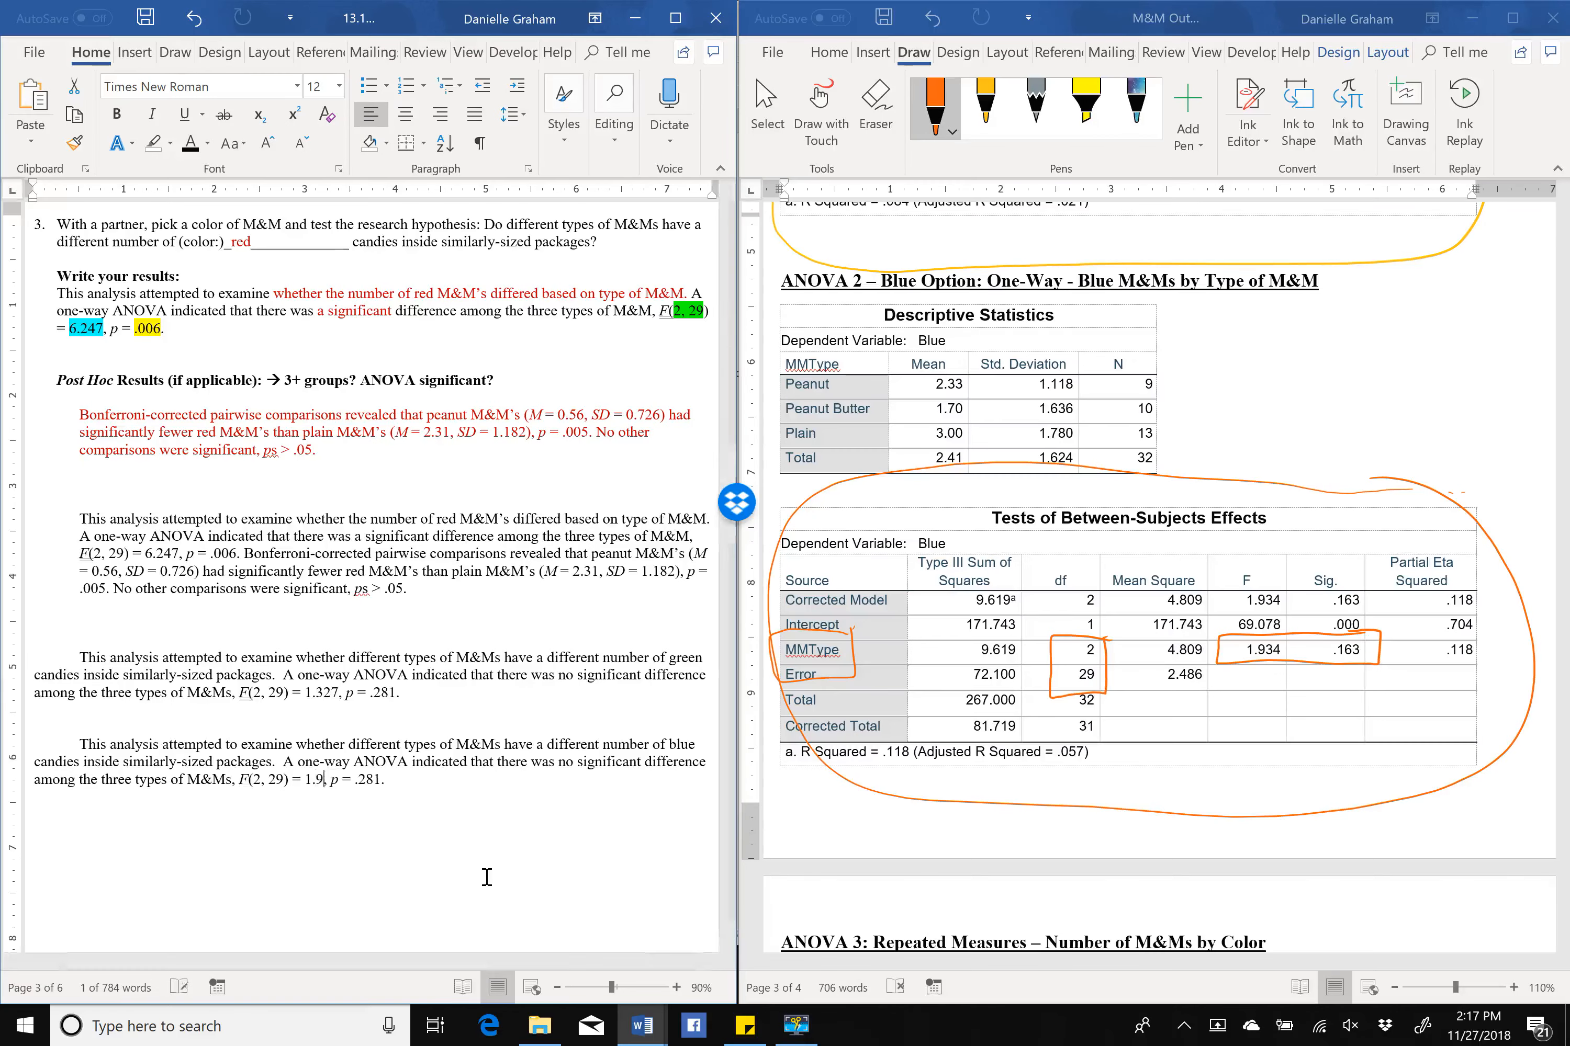
type("4")
Change the p value in the blue results paragraph to .163.
key("Right")
key("Right")
key("Right")
key("Right")
key("Right")
key("Right")
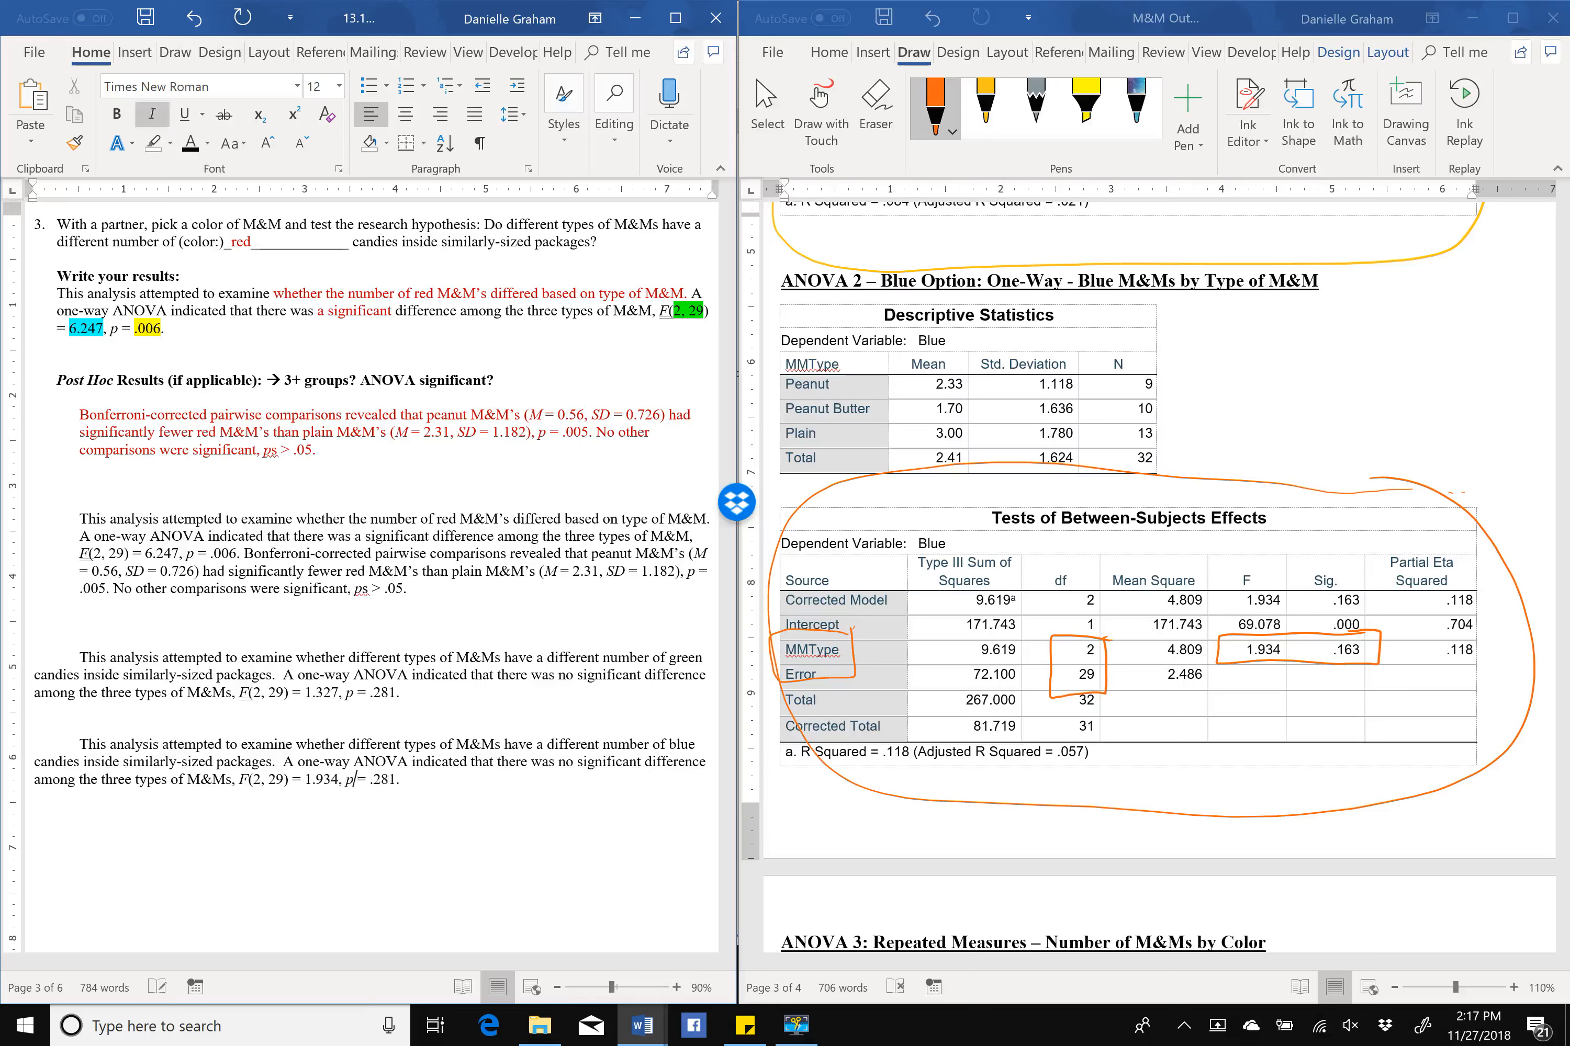
key("shift+Right")
key("shift+Right")
key("shift+Right")
key("shift+Right")
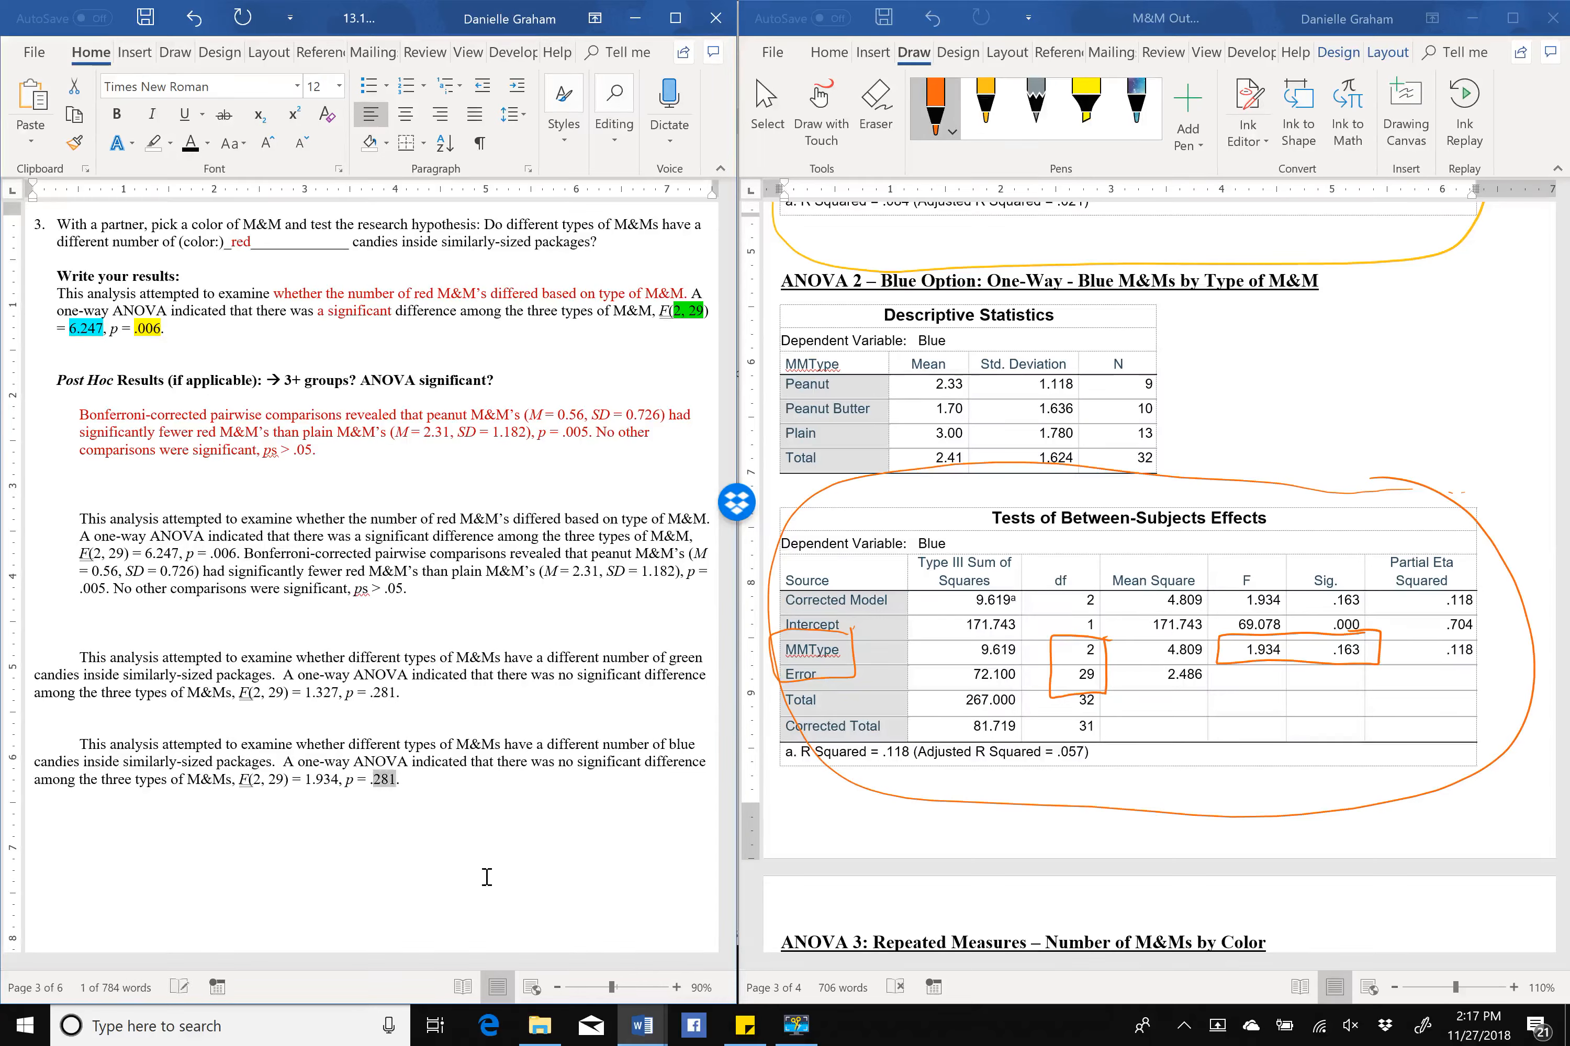
type(".163")
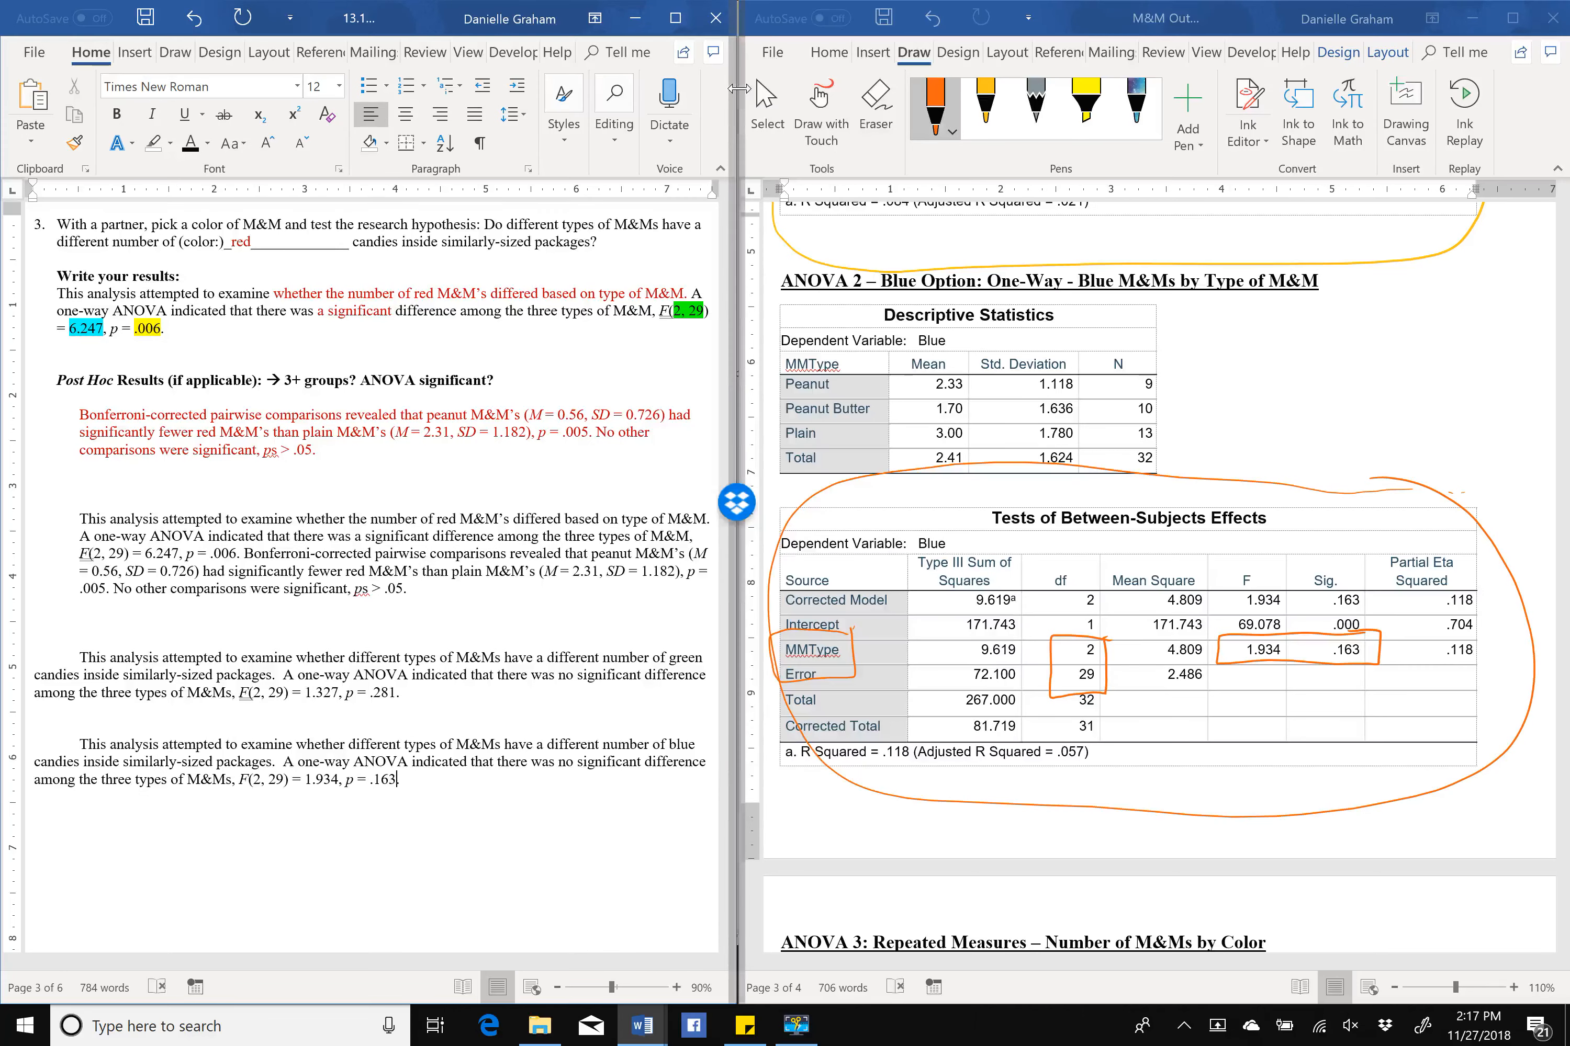
Widen the classwork document window and set the left indent of the red, green and blue results paragraphs to 0".
left_click_drag(739, 88, 940, 101)
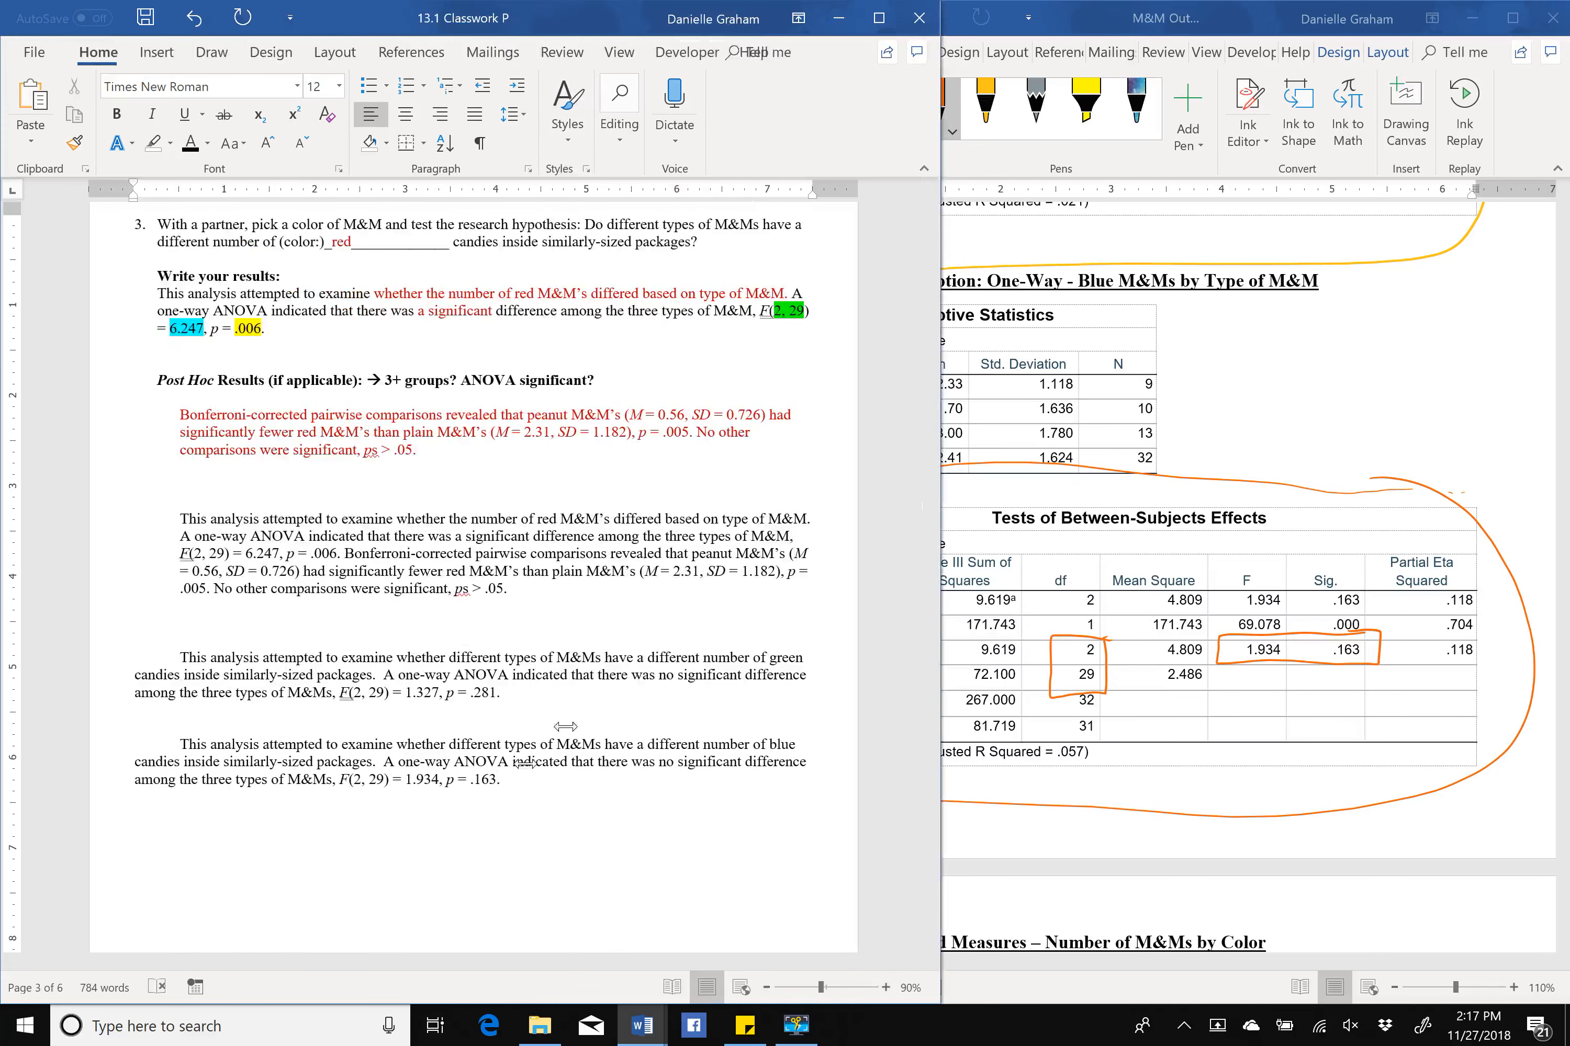
left_click(520, 807)
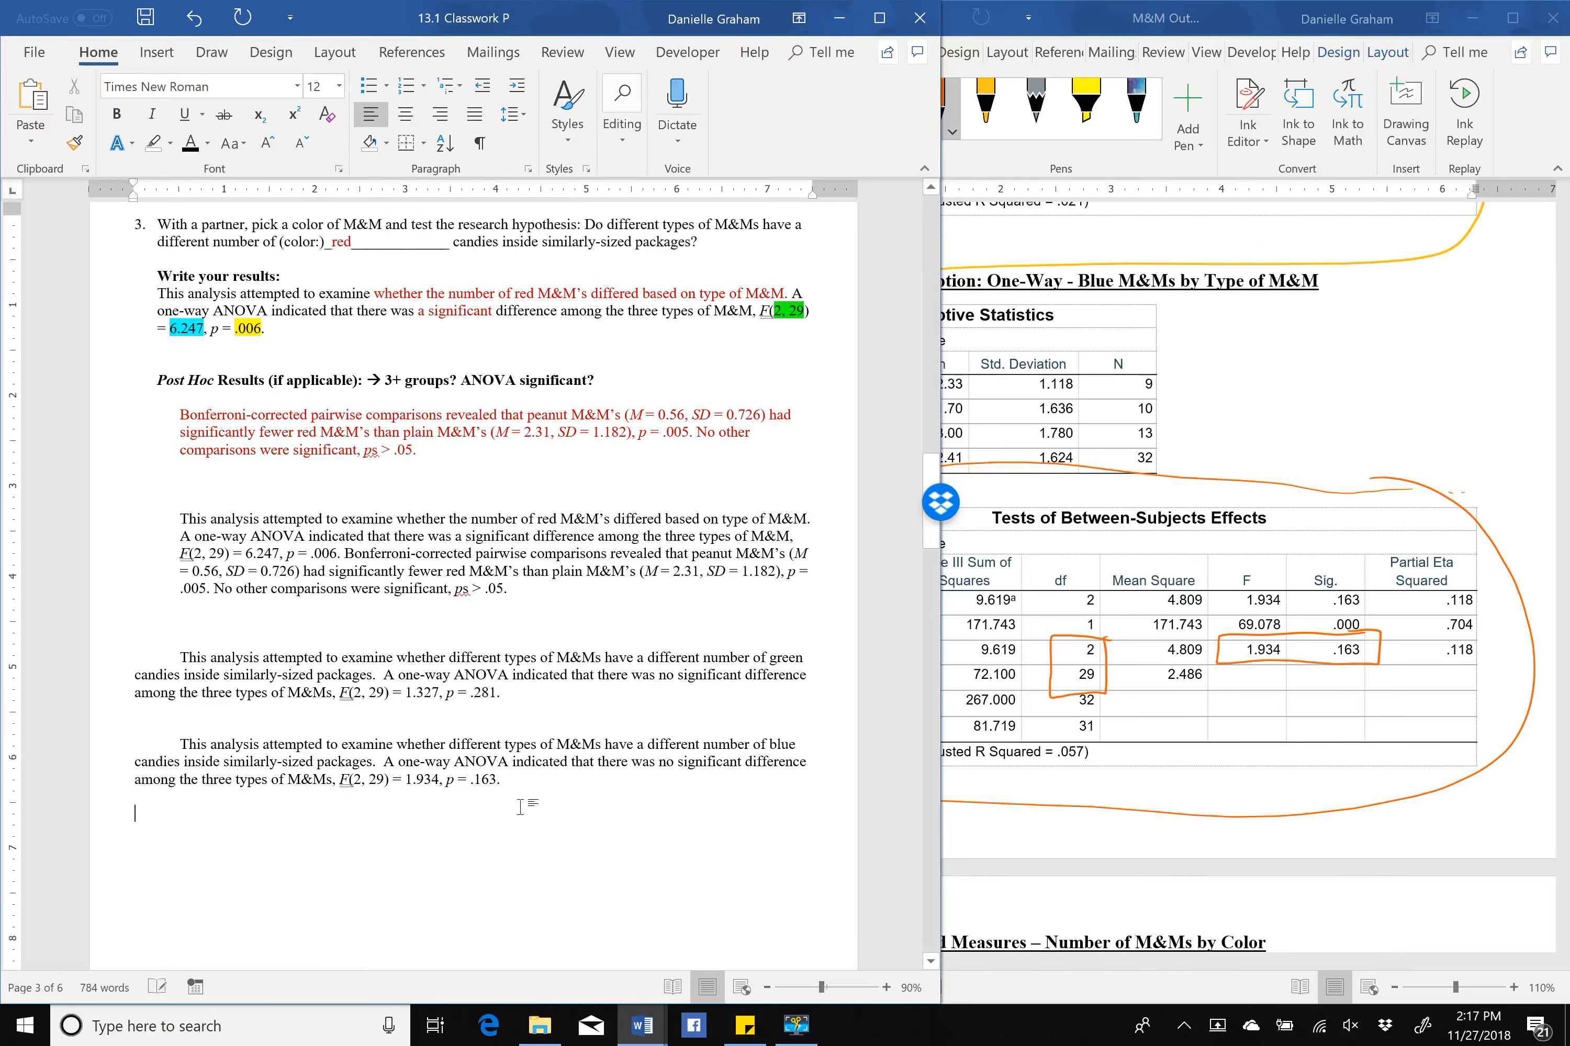
left_click_drag(520, 806, 139, 501)
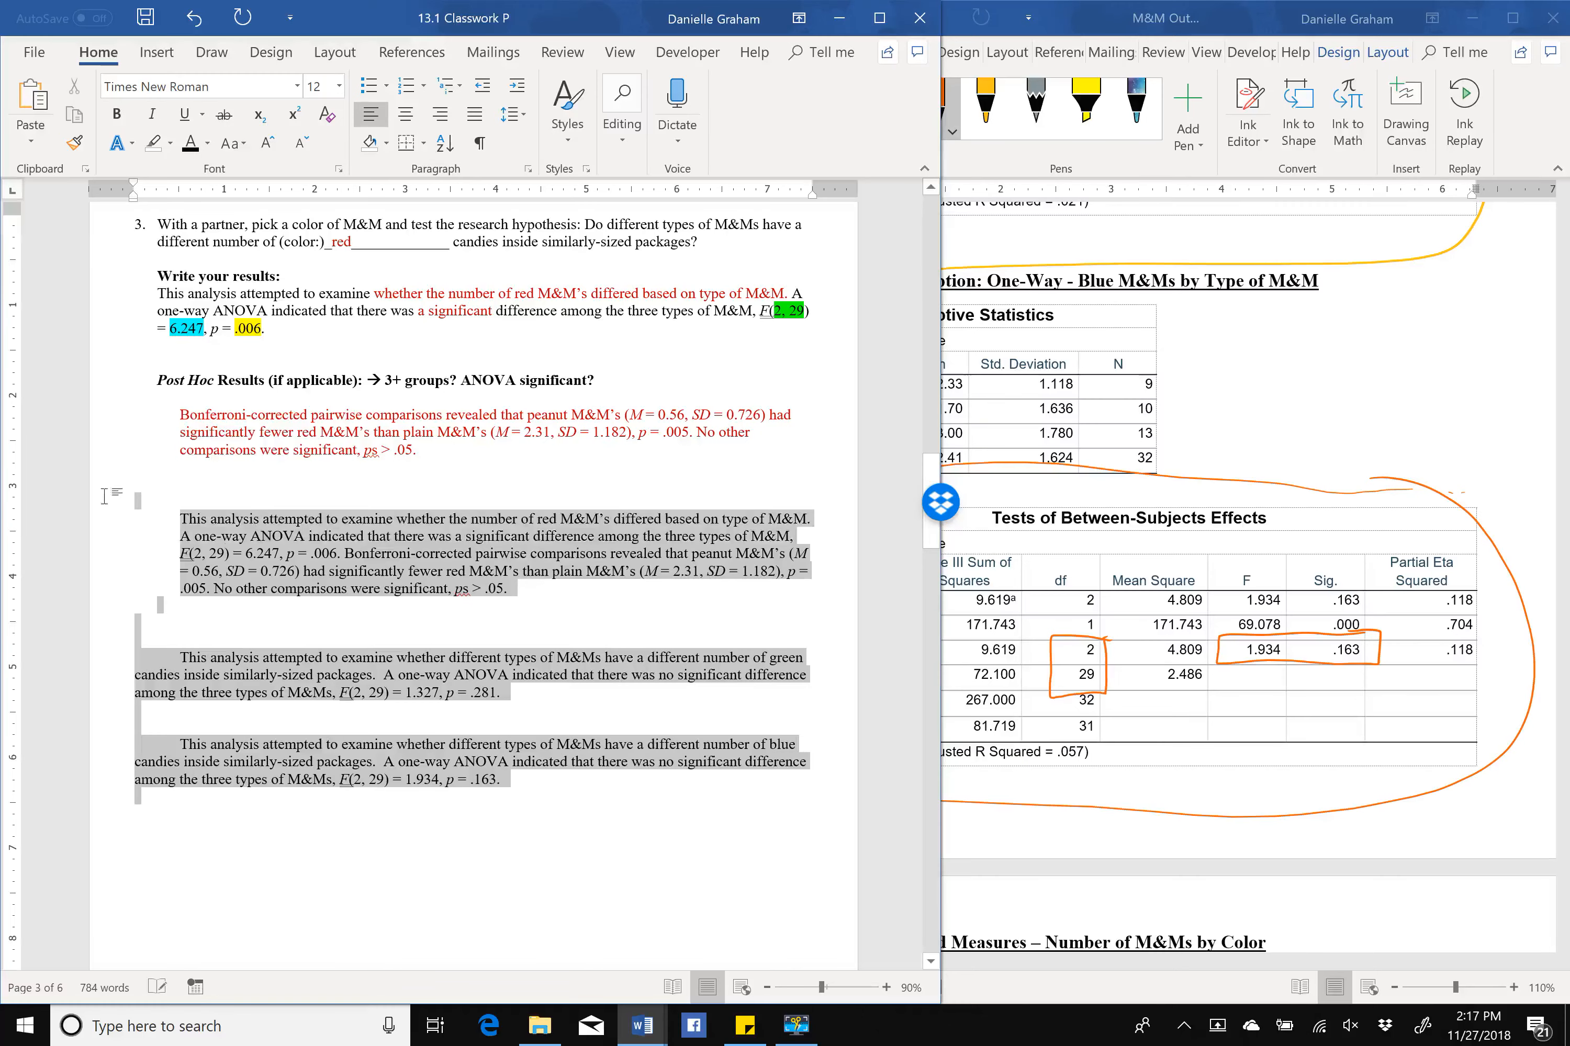
double_click(135, 198)
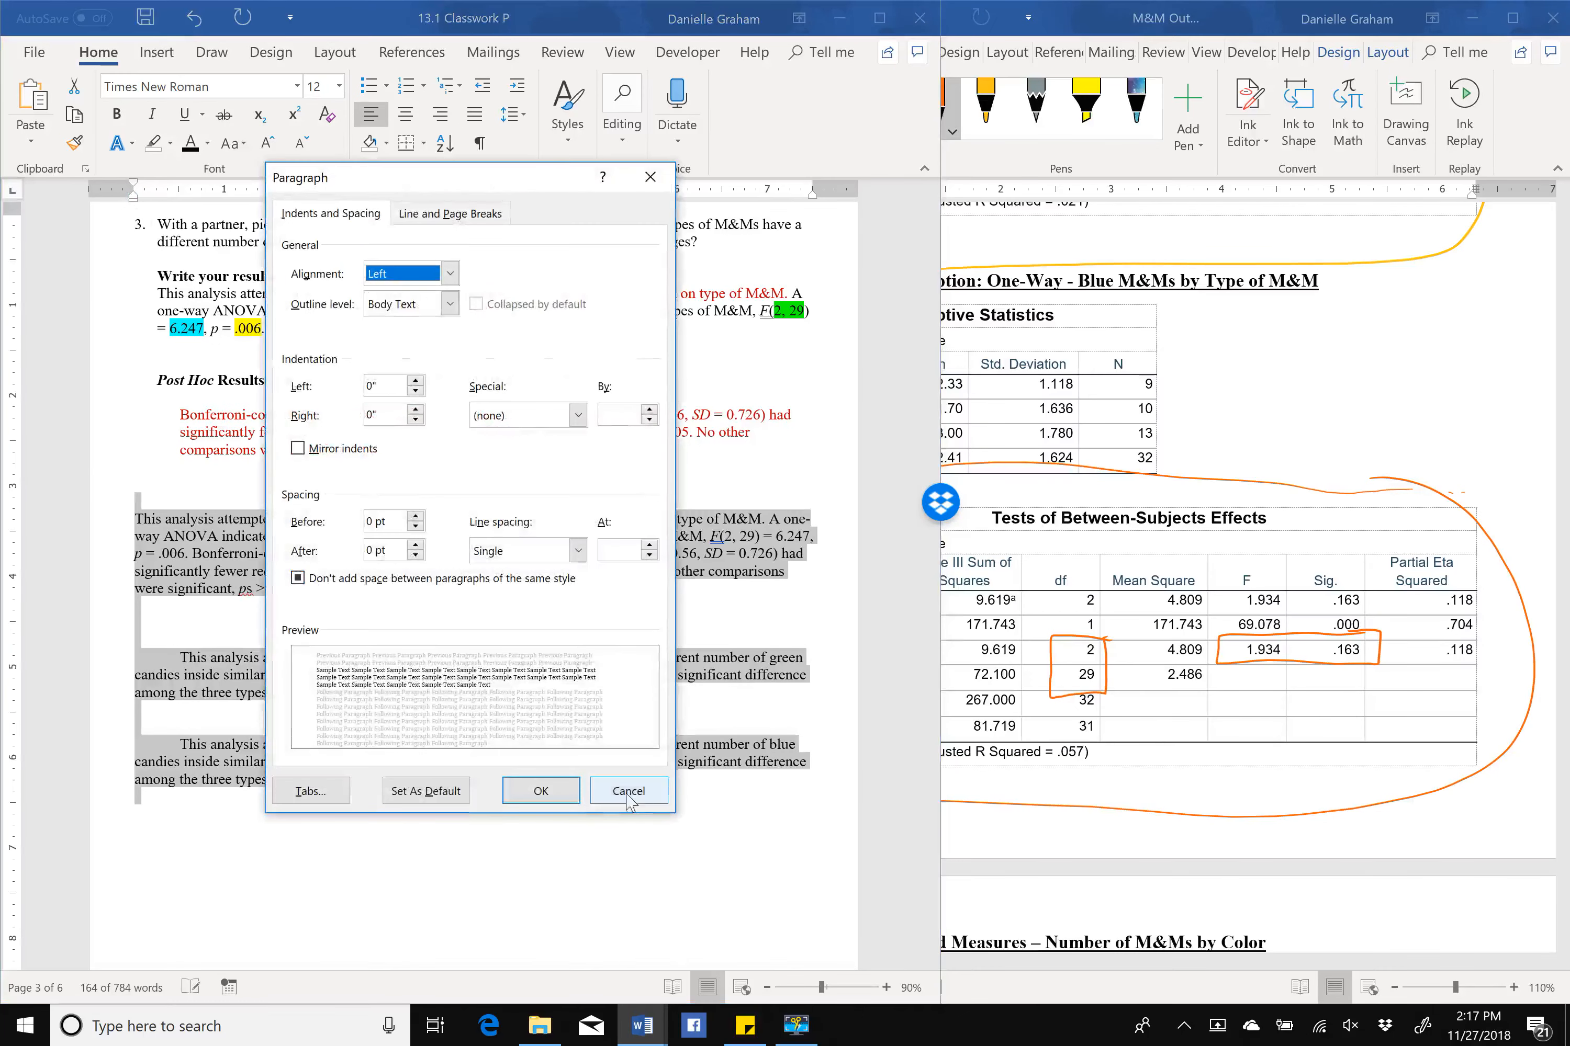
left_click(627, 800)
Maximize the classwork document and review the finished red, green and blue results paragraphs at 180% zoom.
scroll(491, 530, "up", 3)
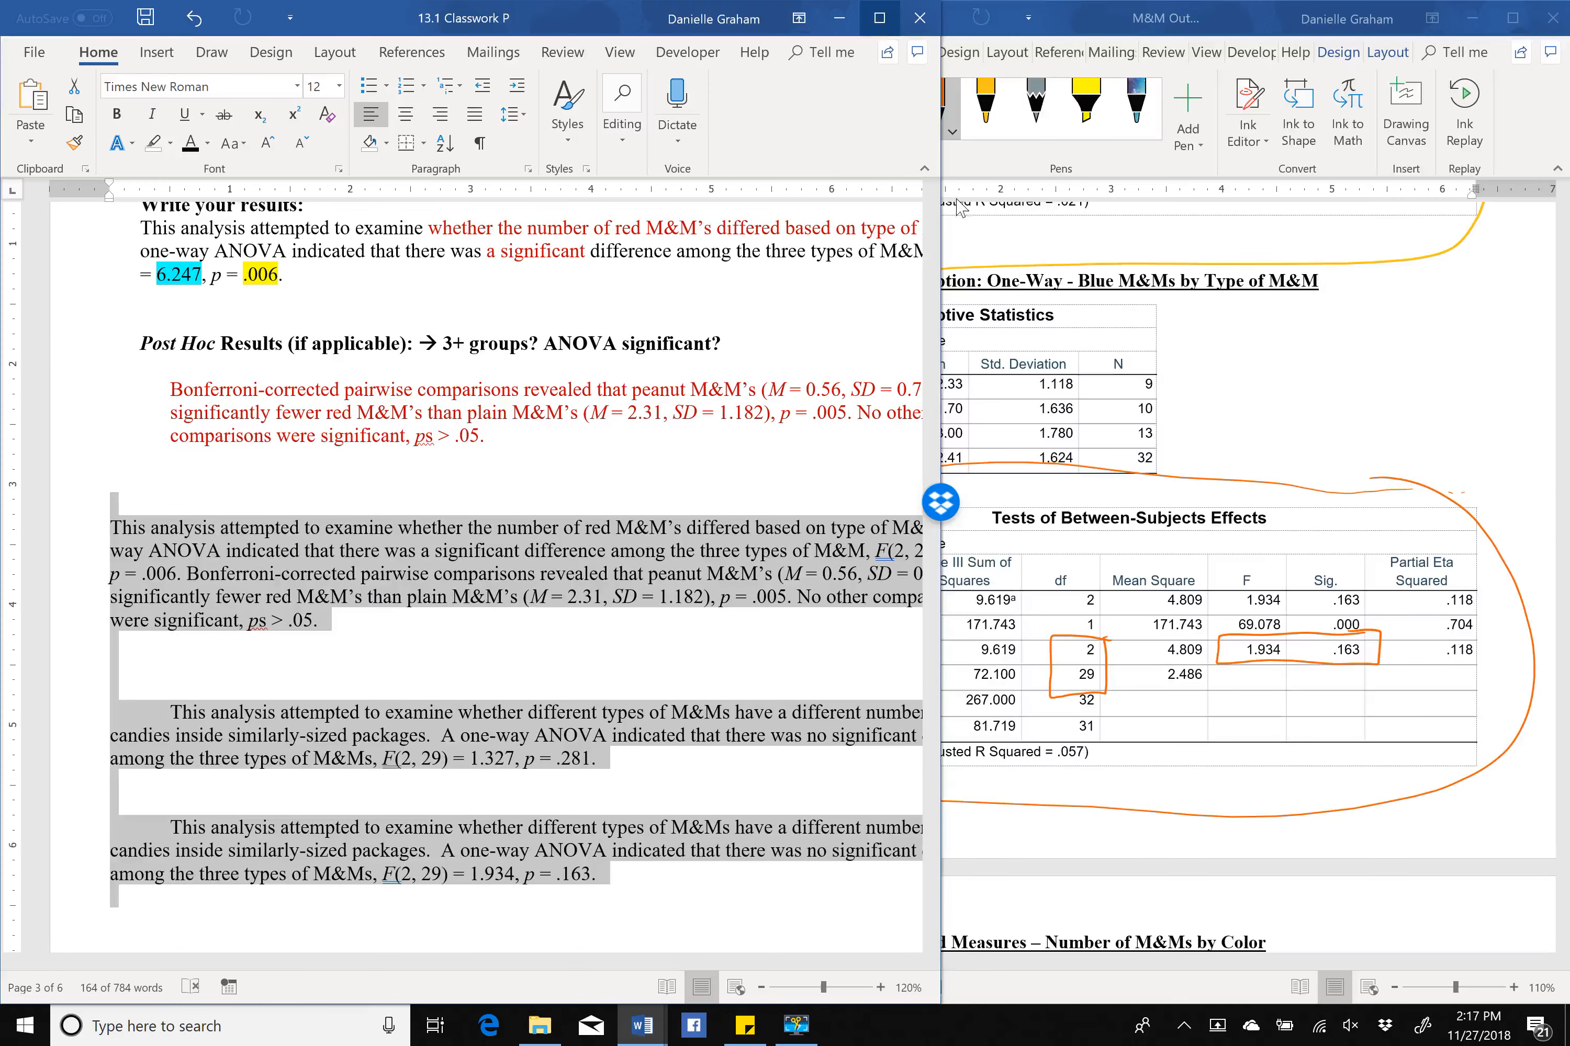
left_click(878, 18)
scroll(1049, 428, "down", 2)
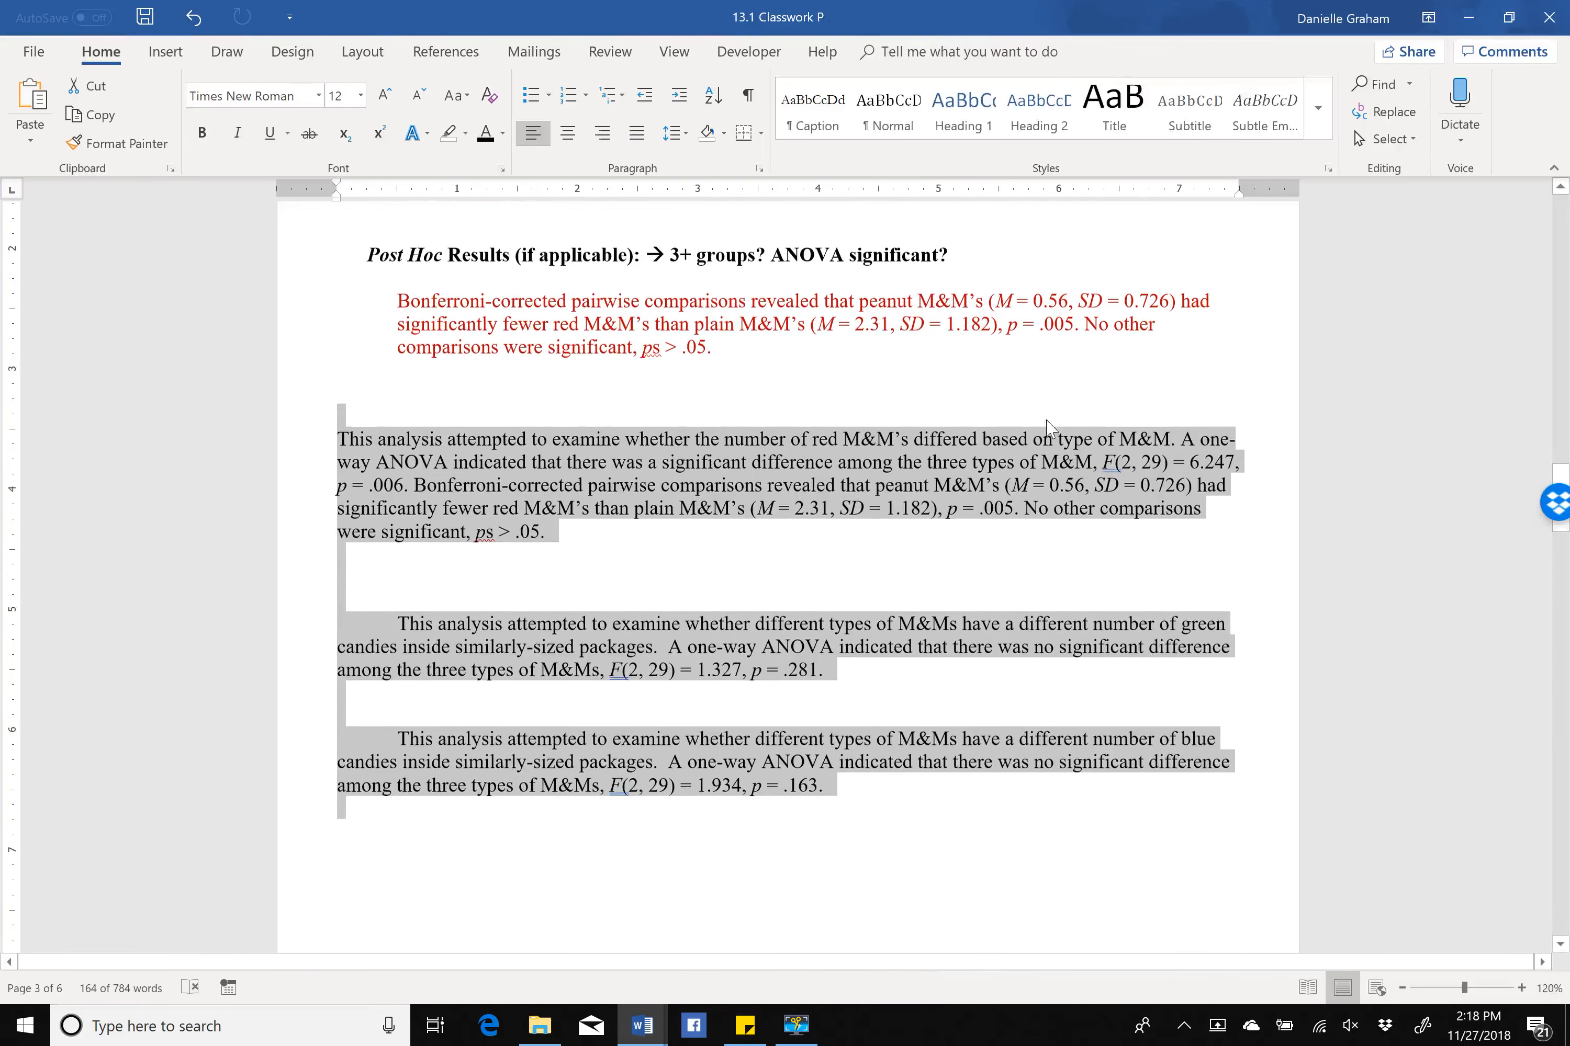
left_click(927, 361)
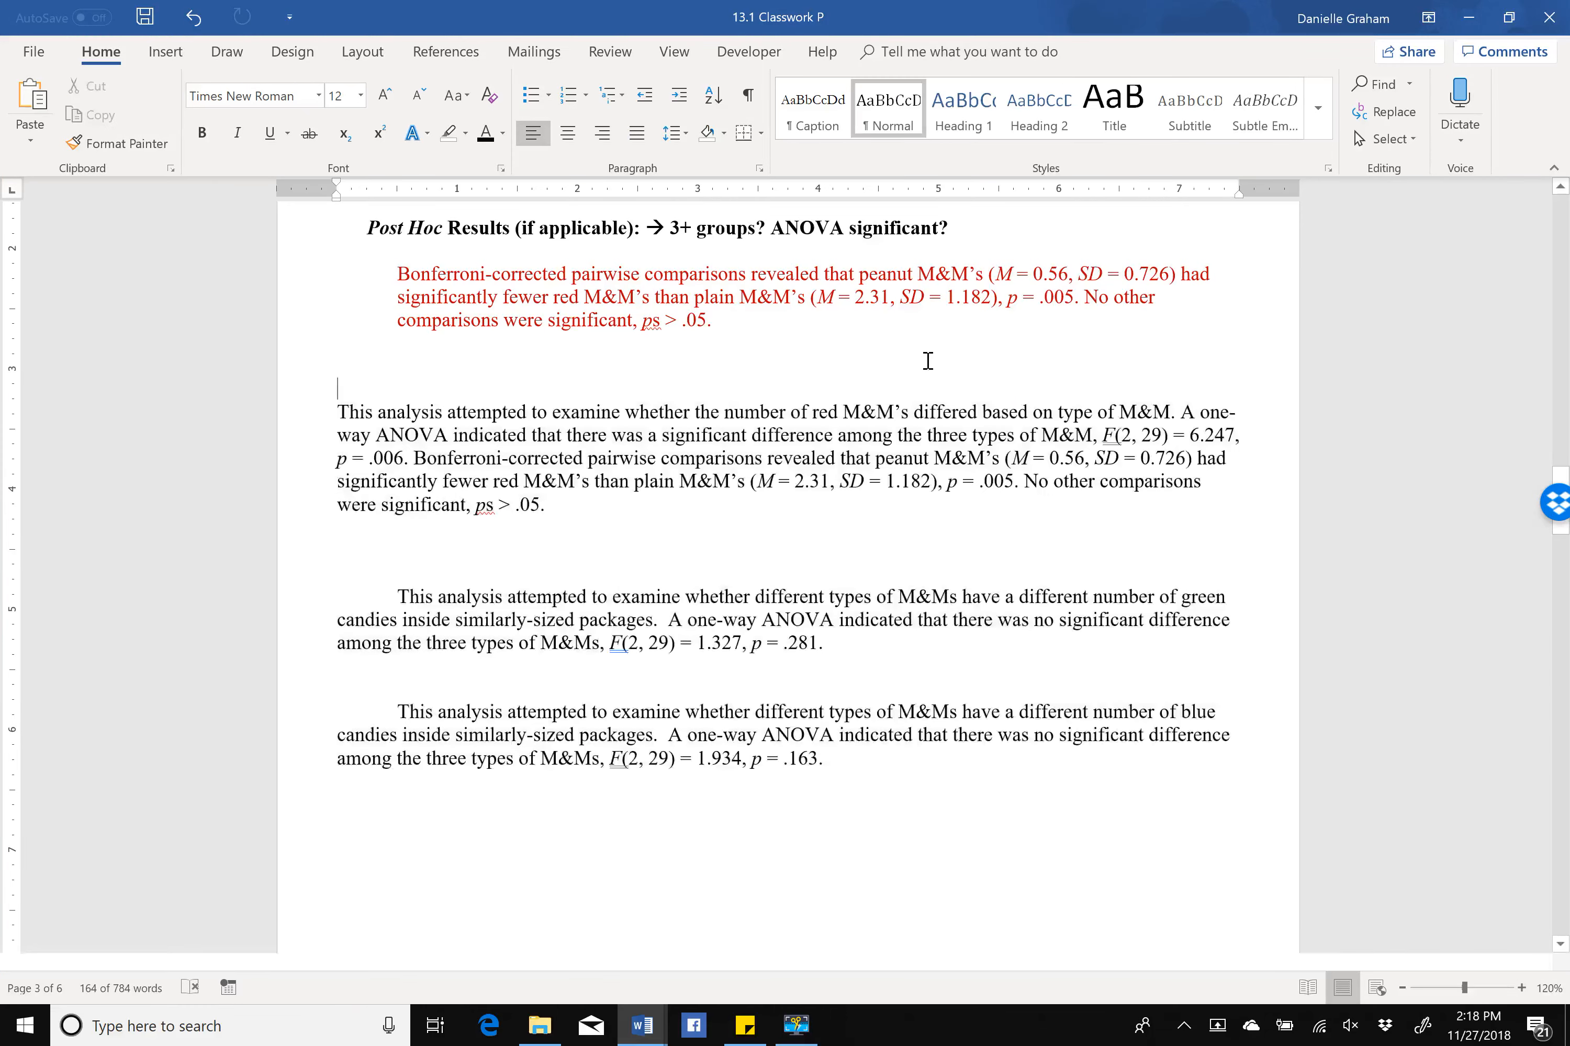
scroll(927, 361, "up", 4, "ctrl")
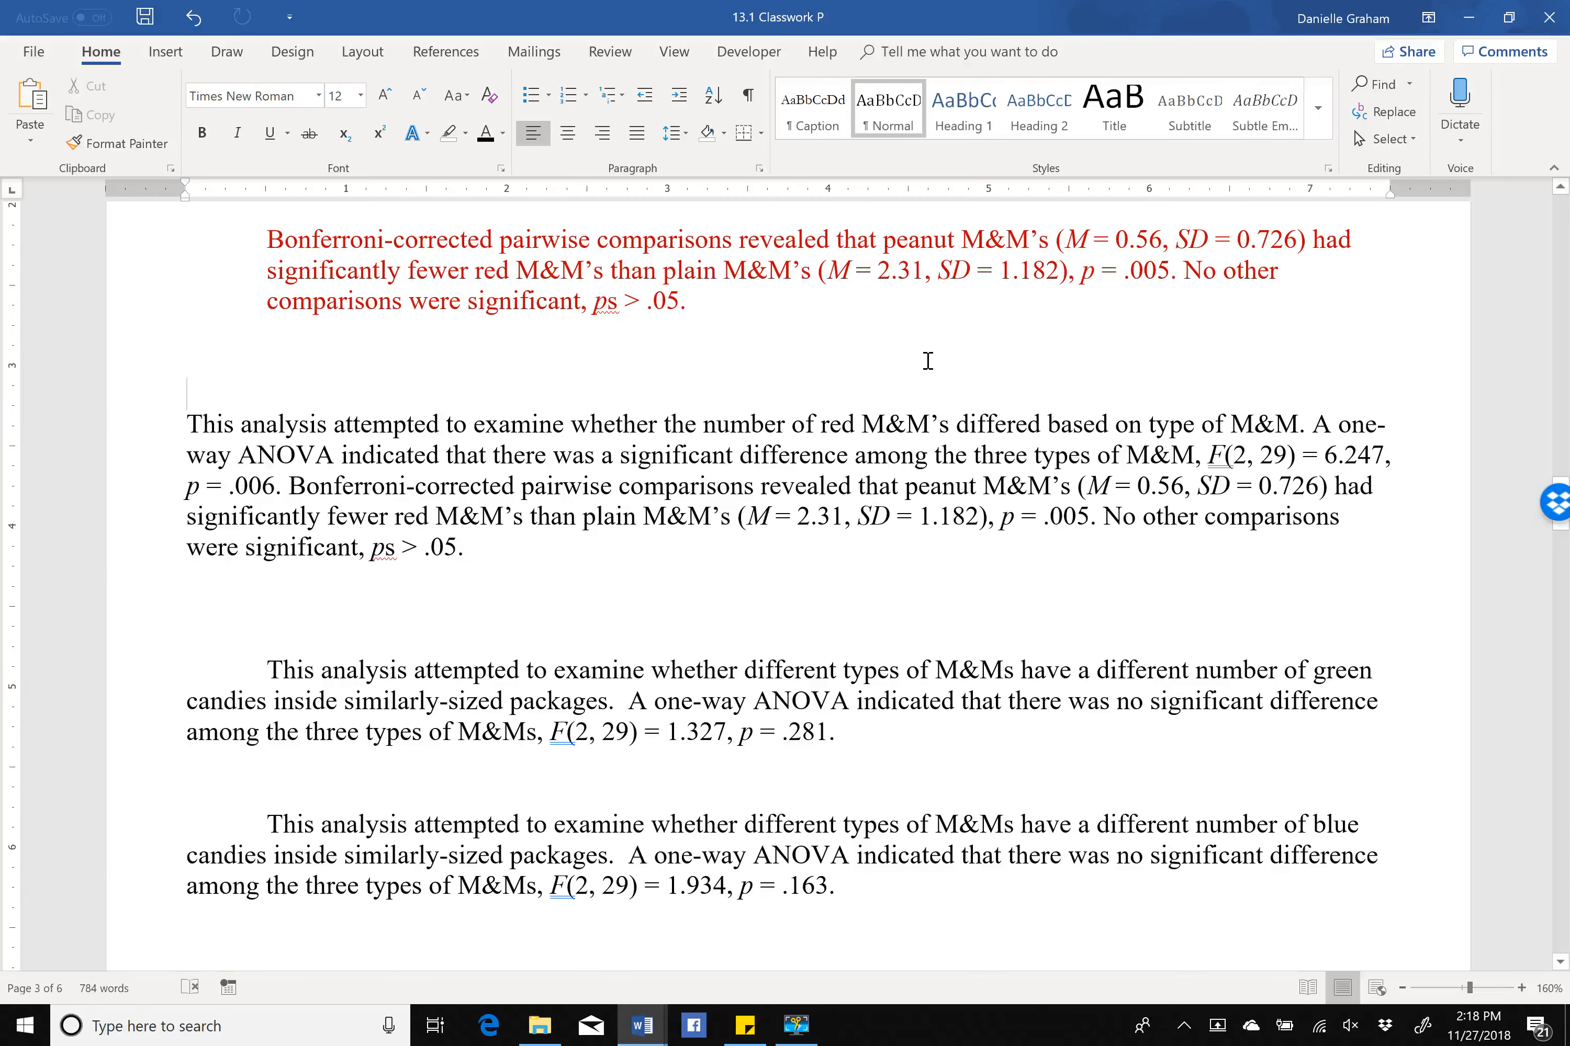
scroll(927, 361, "up", 1, "ctrl")
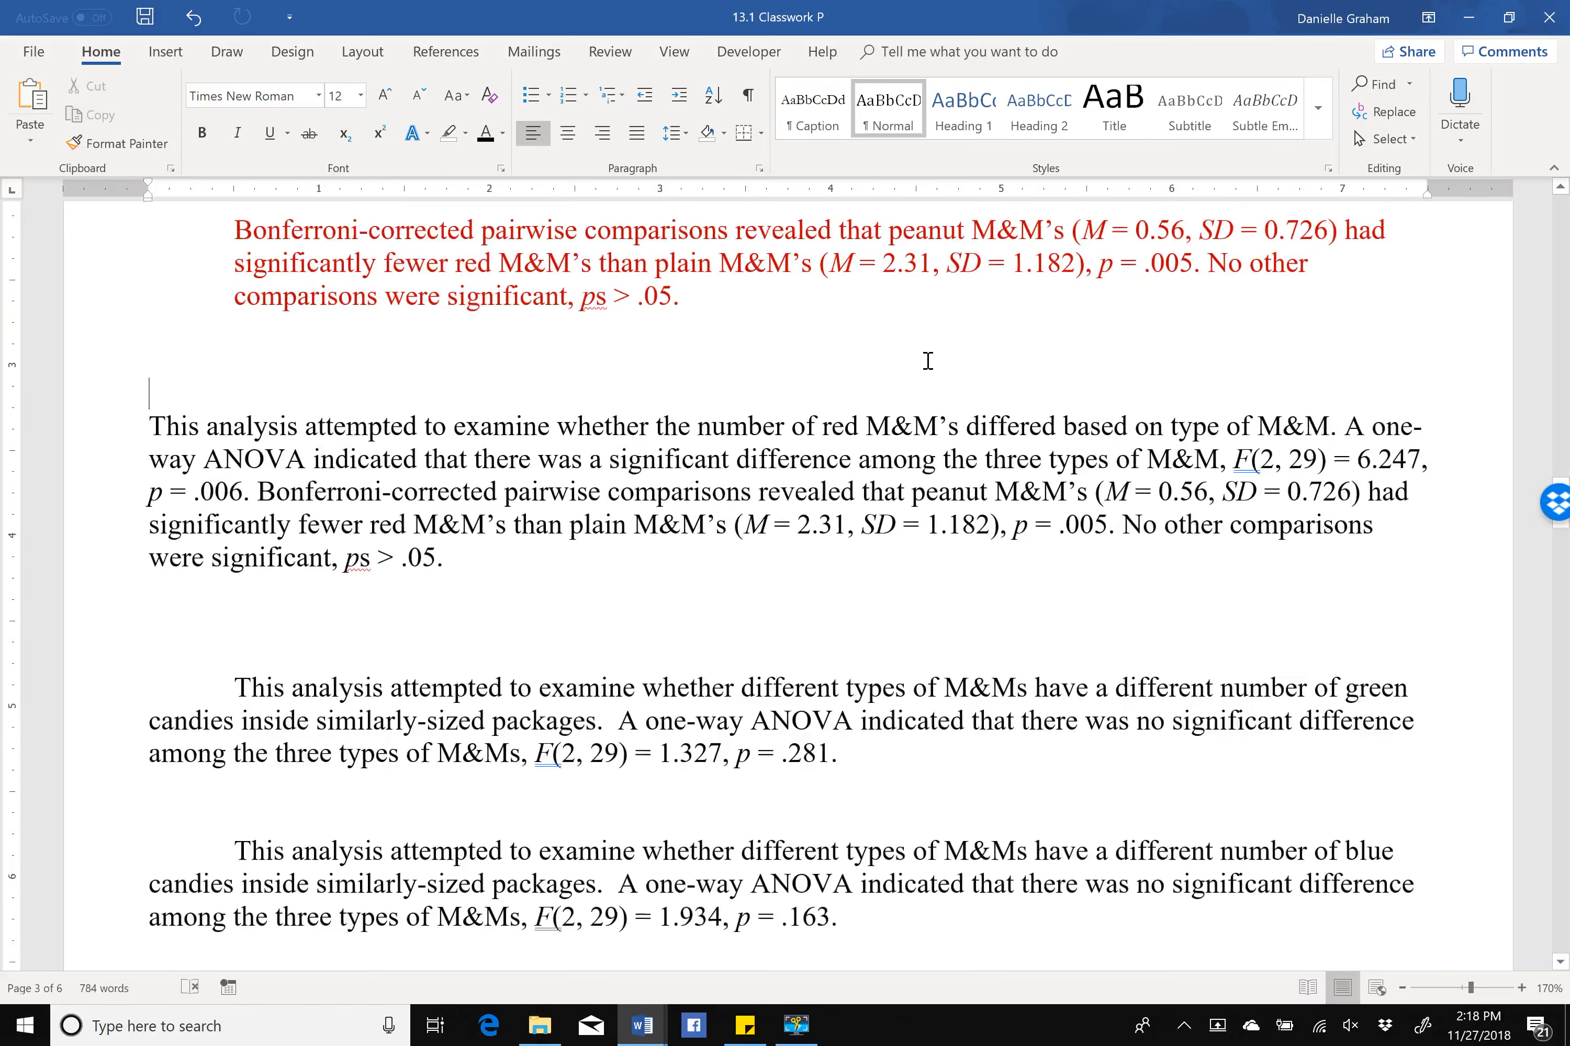
scroll(927, 361, "down", 1)
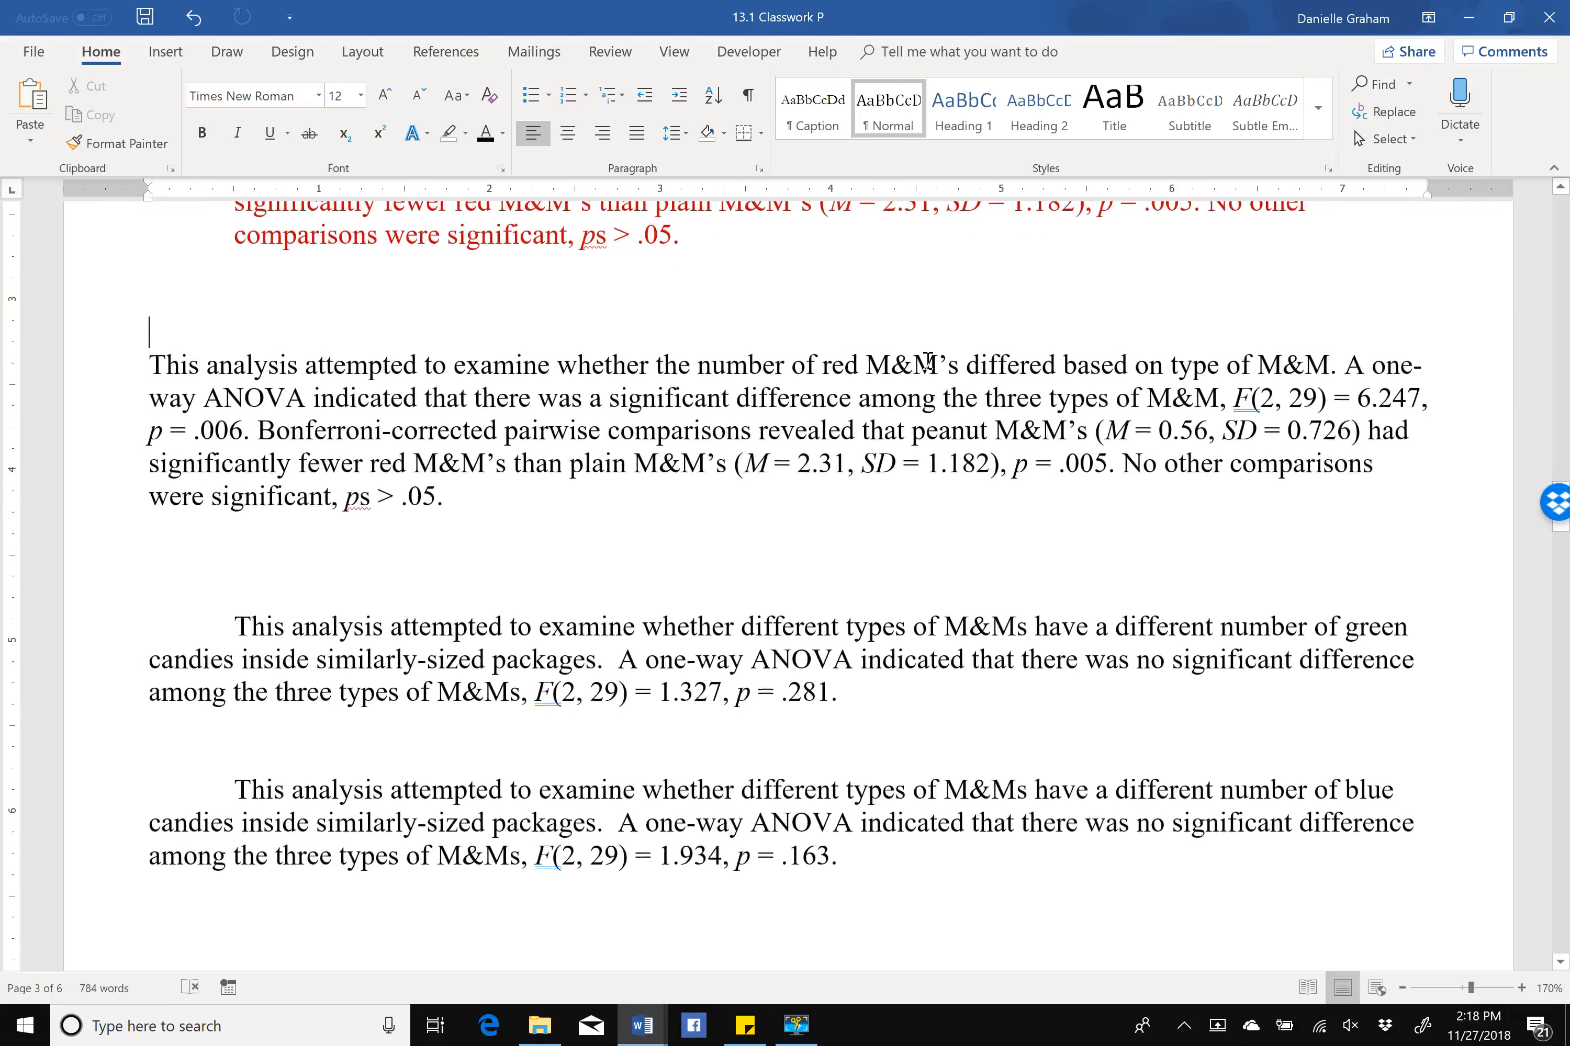
scroll(927, 361, "up", 1, "ctrl")
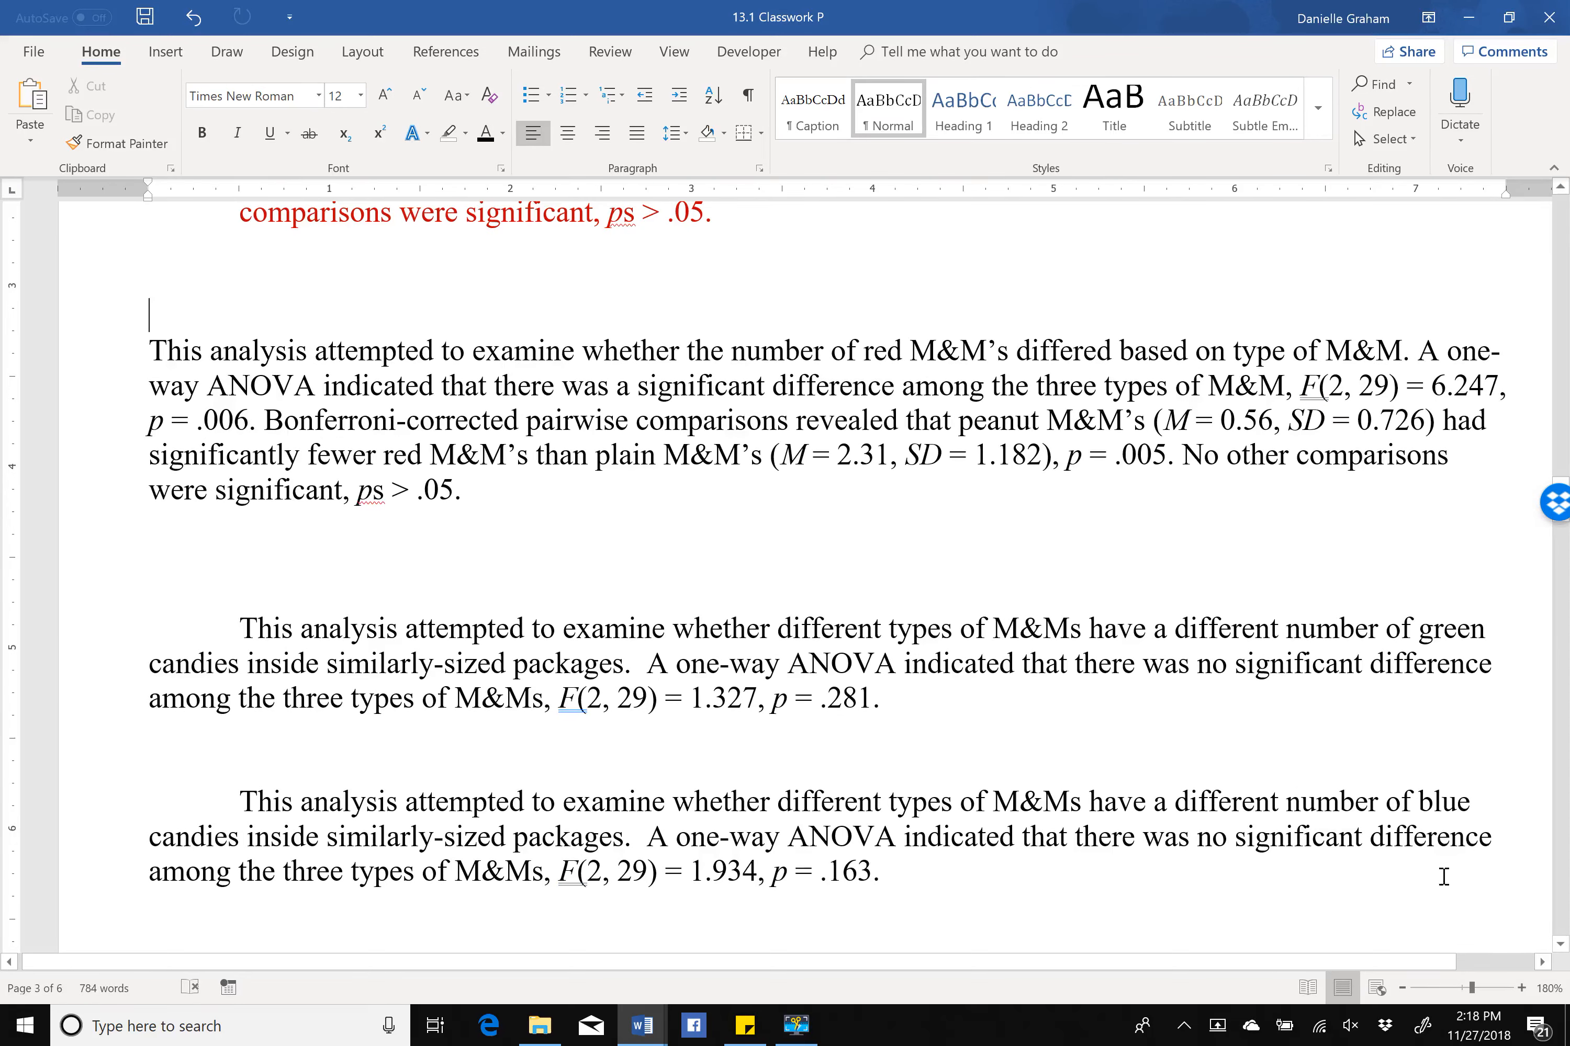
scroll(1444, 877, "right", 1)
scroll(1444, 876, "down", 1)
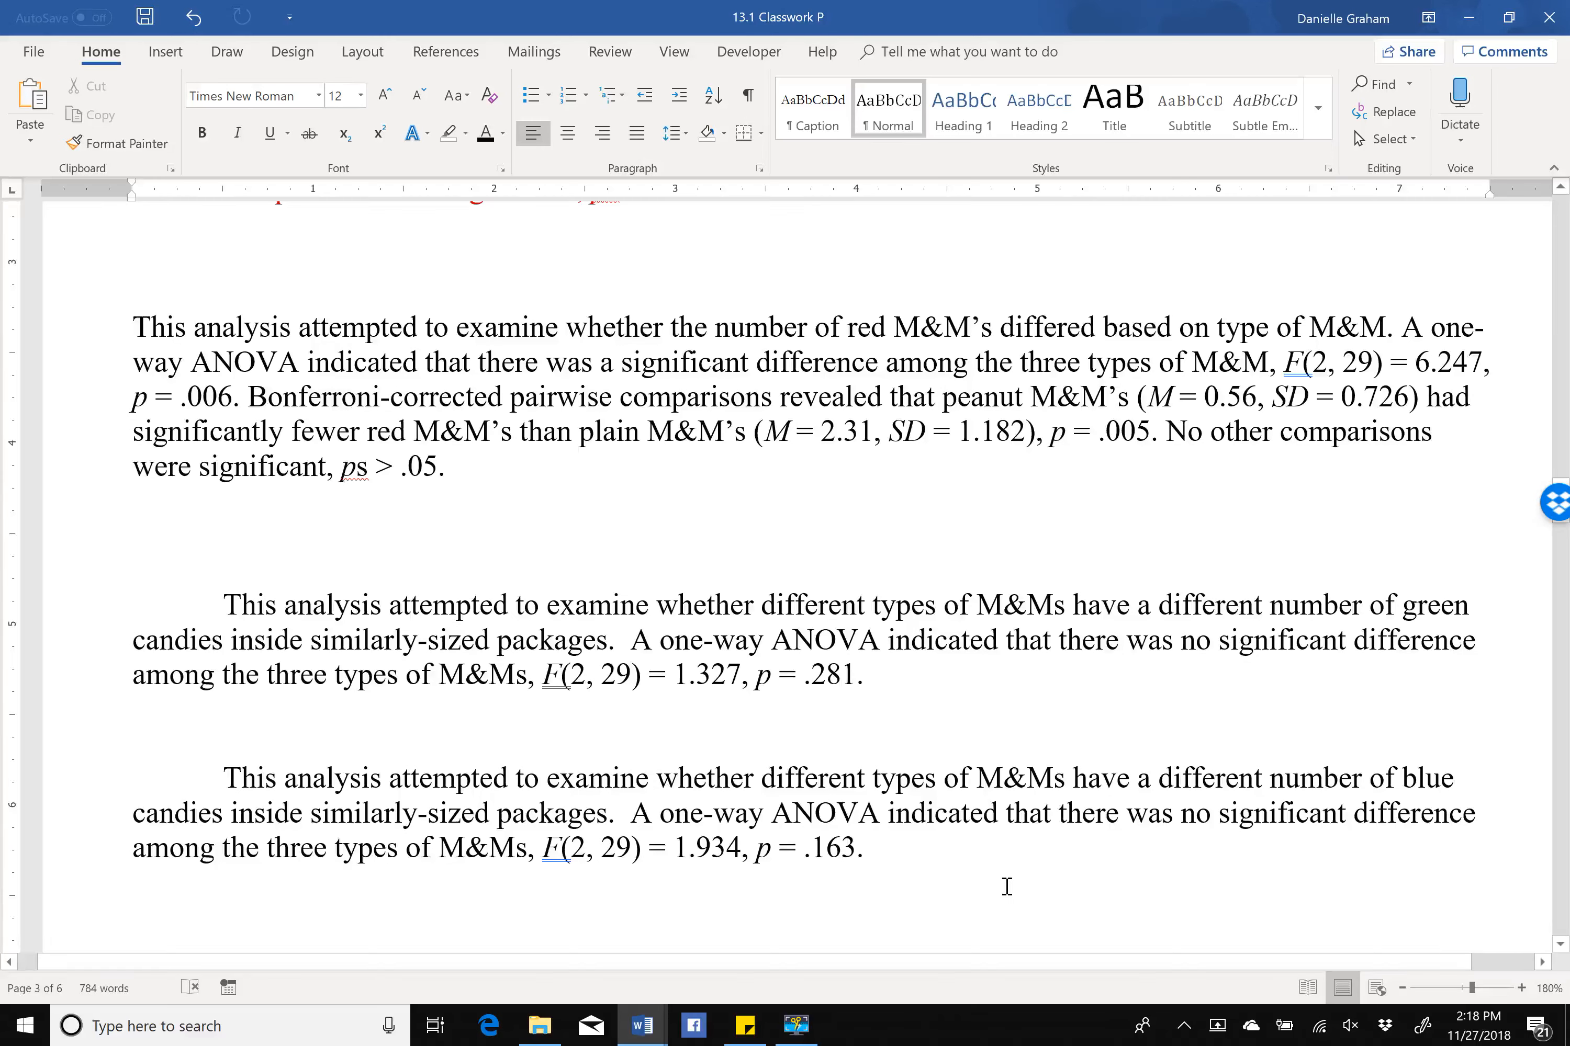
left_click(797, 1025)
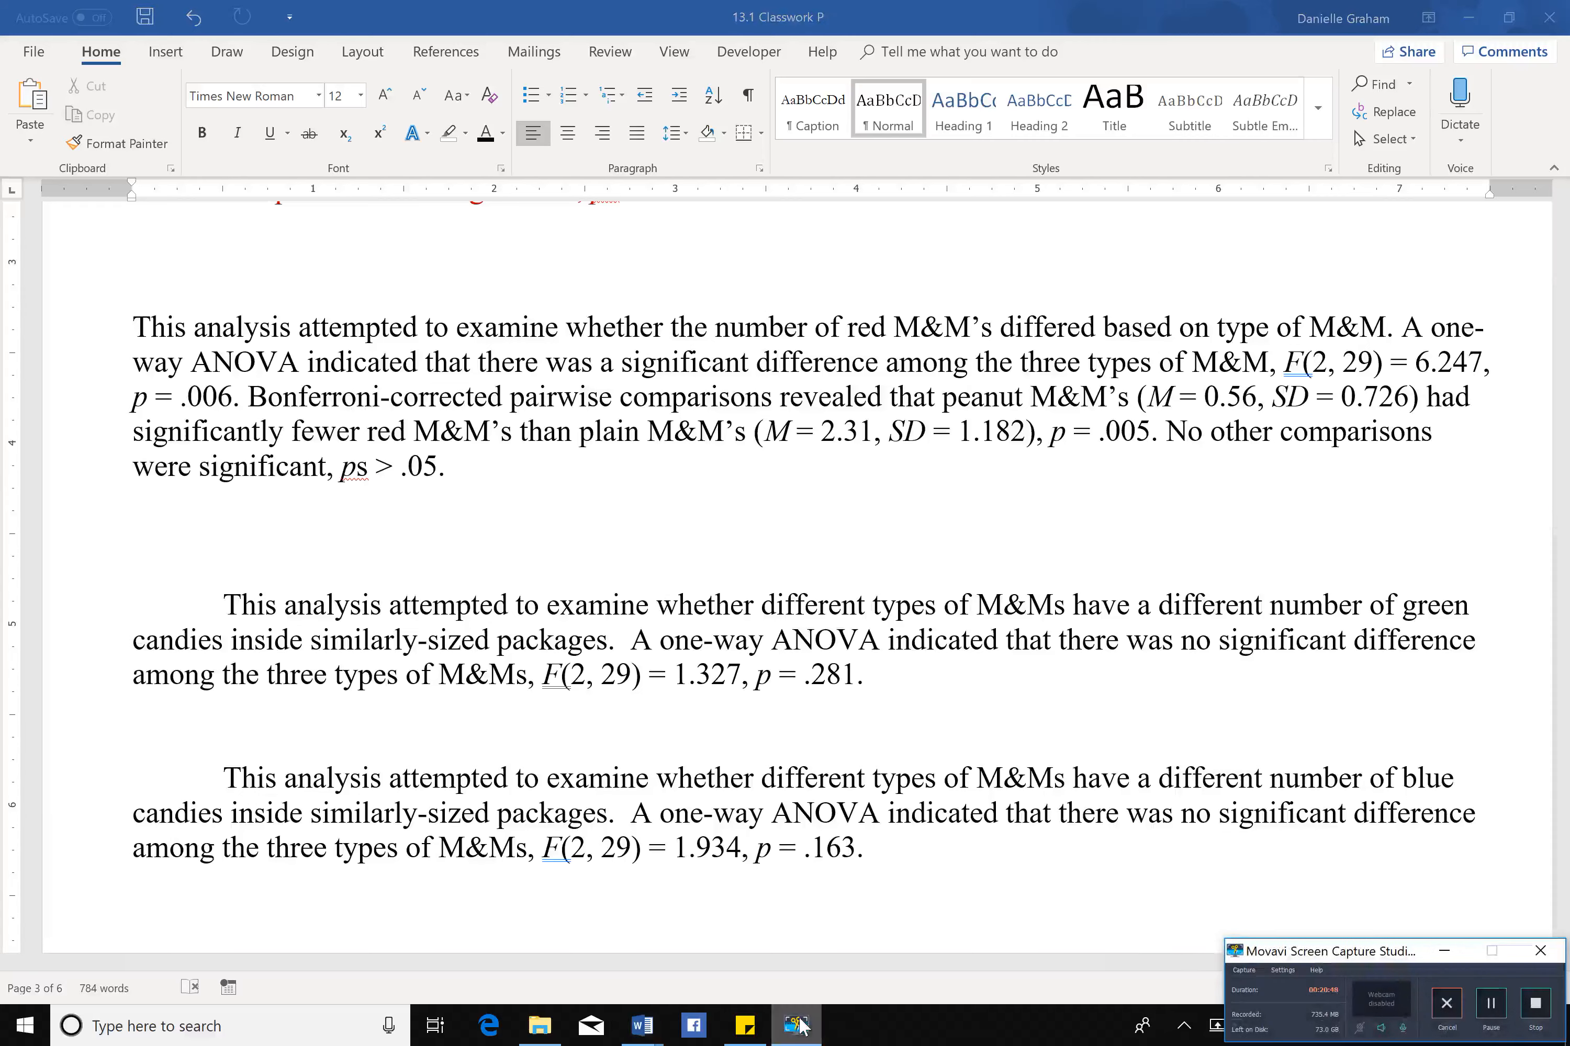